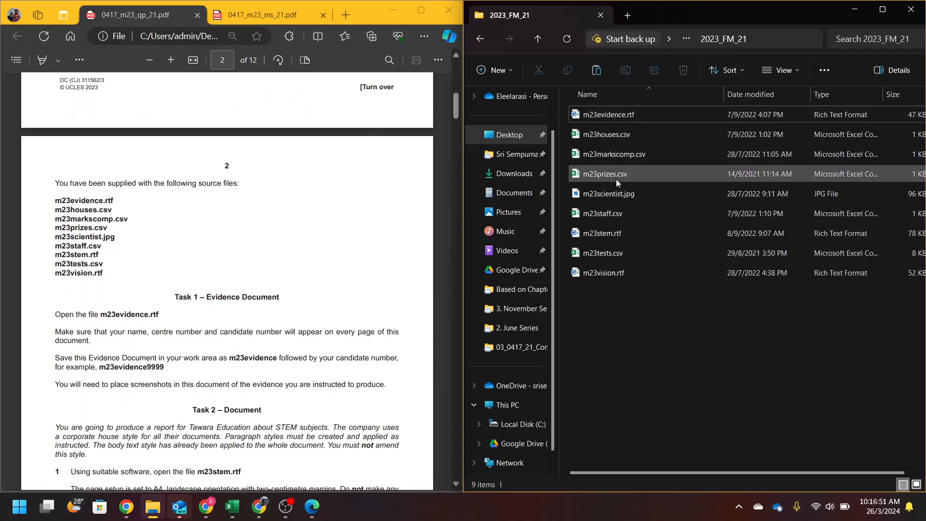
- Look through the 2023_FM_21 source files and open m23evidence.rtf in Word
{"action": "left_click", "coordinate": [618, 163]}
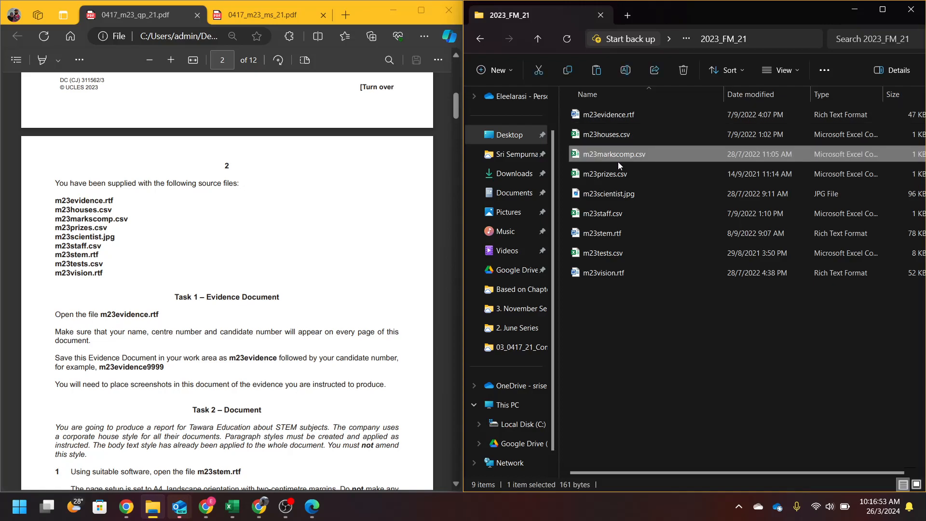
{"action": "left_click", "coordinate": [620, 176], "text": "ctrl"}
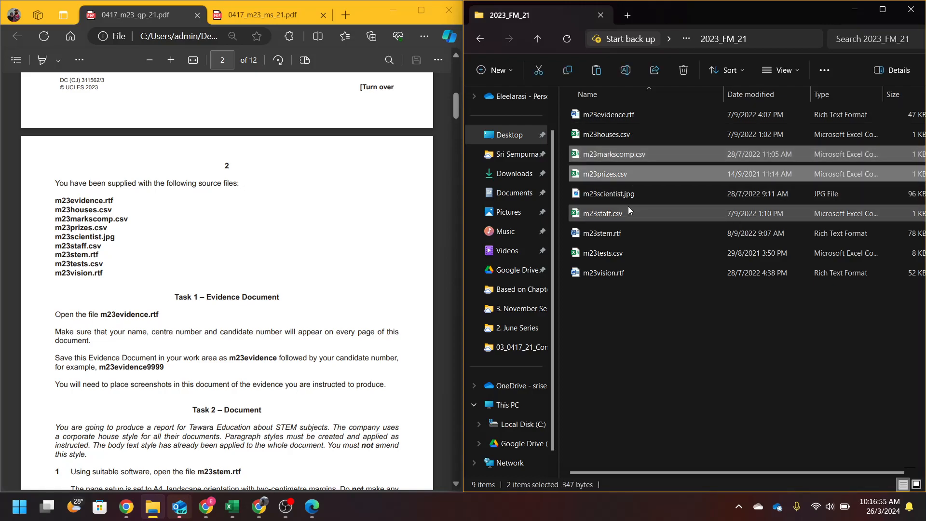
{"action": "left_click", "coordinate": [613, 200], "text": "ctrl"}
{"action": "left_click", "coordinate": [623, 214]}
{"action": "left_click", "coordinate": [625, 226]}
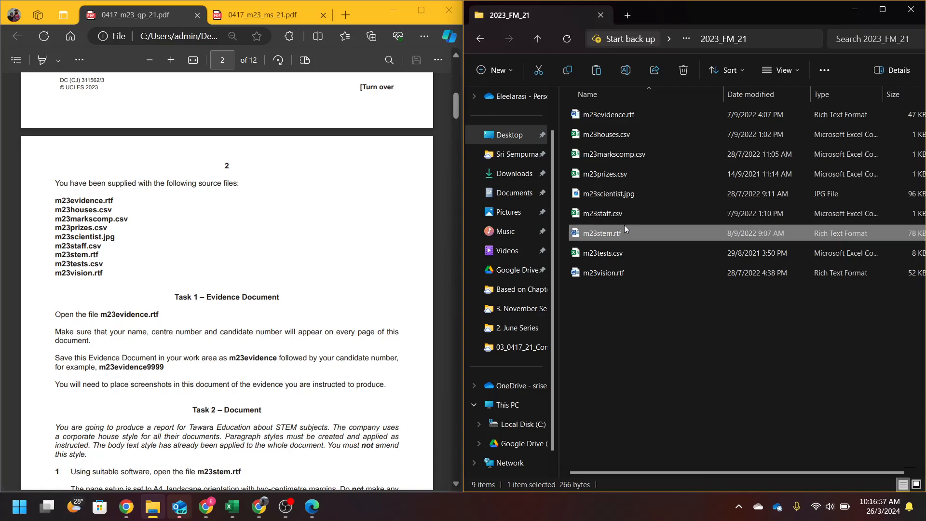
{"action": "left_click", "coordinate": [614, 255]}
{"action": "left_click", "coordinate": [621, 273]}
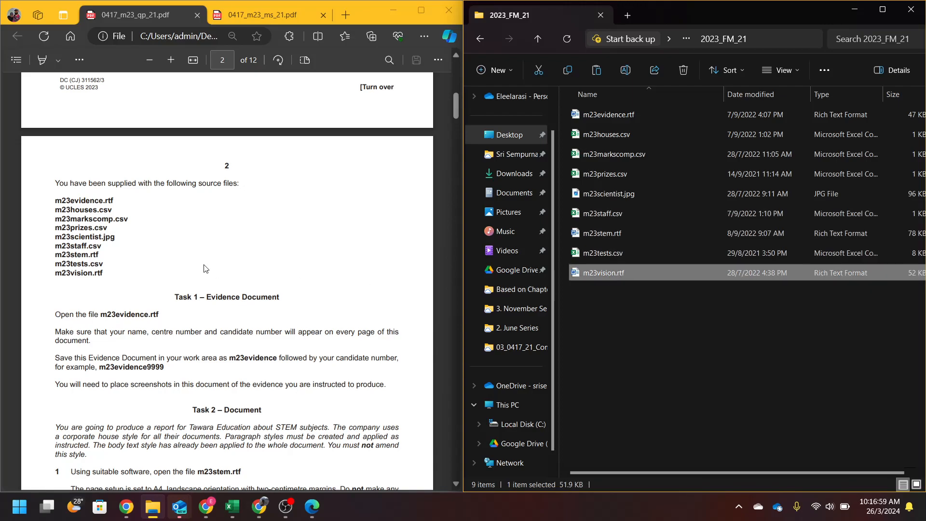
{"action": "scroll", "coordinate": [205, 269], "scroll_direction": "down", "scroll_amount": 3}
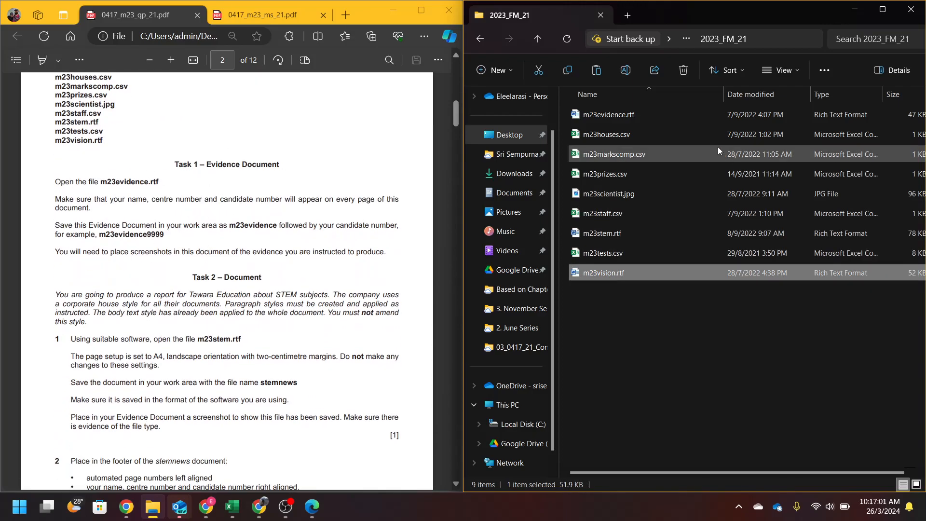
{"action": "double_click", "coordinate": [676, 117]}
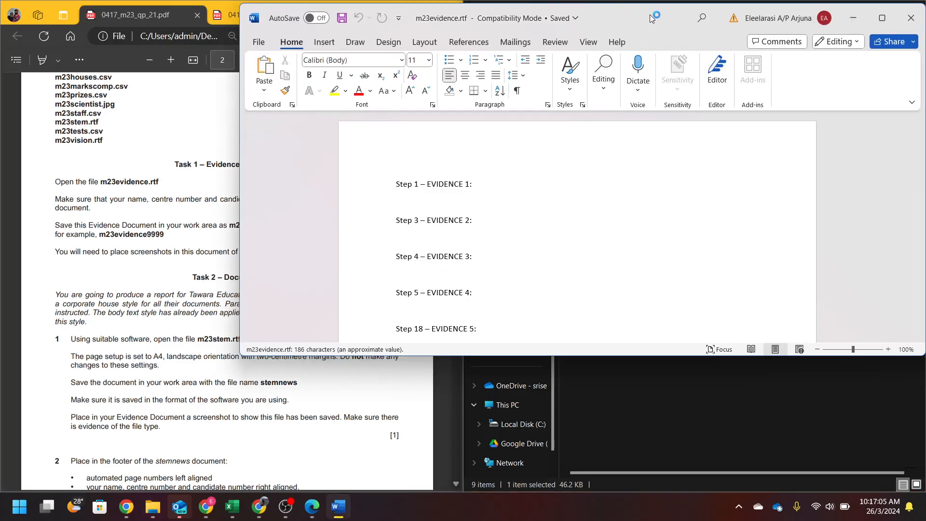
- Snap Word to the right half and put the candidate's name, centre number and candidate number in the header
{"action": "left_click_drag", "start_coordinate": [652, 14], "coordinate": [925, 299]}
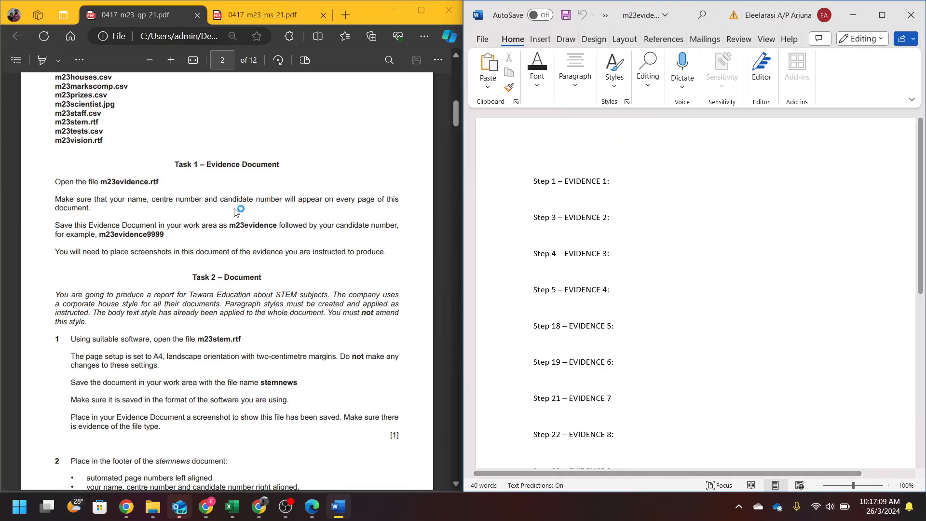
{"action": "double_click", "coordinate": [520, 163]}
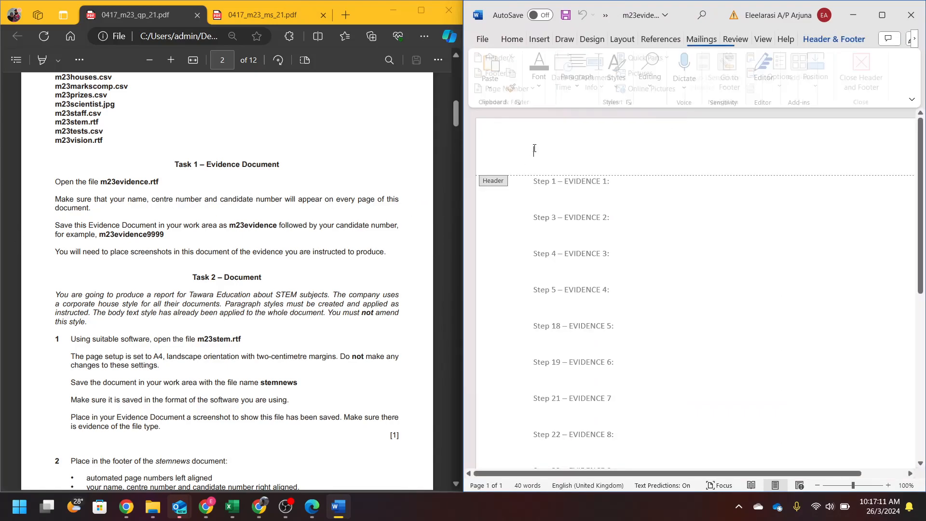
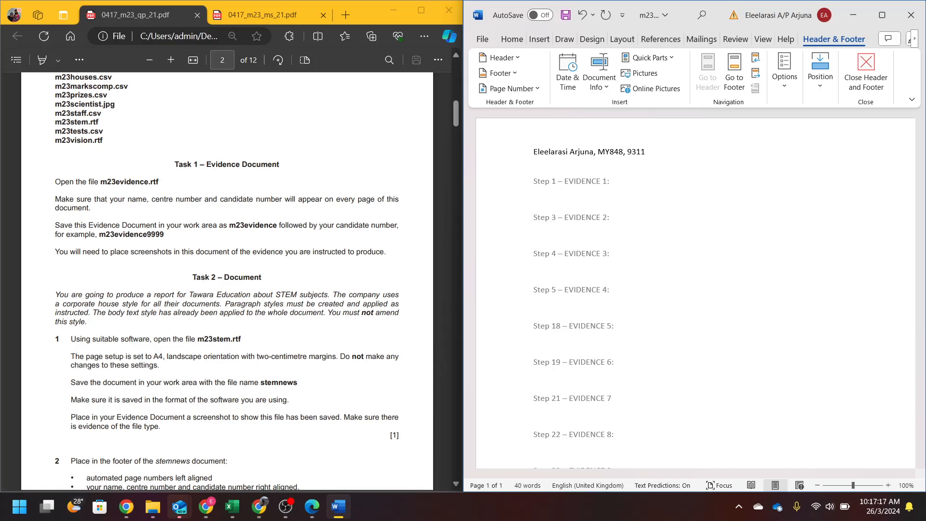
{"action": "key", "text": "Escape"}
- Save the evidence file as a Word Document (*.docx), adding the candidate number after m23evidence
{"action": "left_click", "coordinate": [481, 44]}
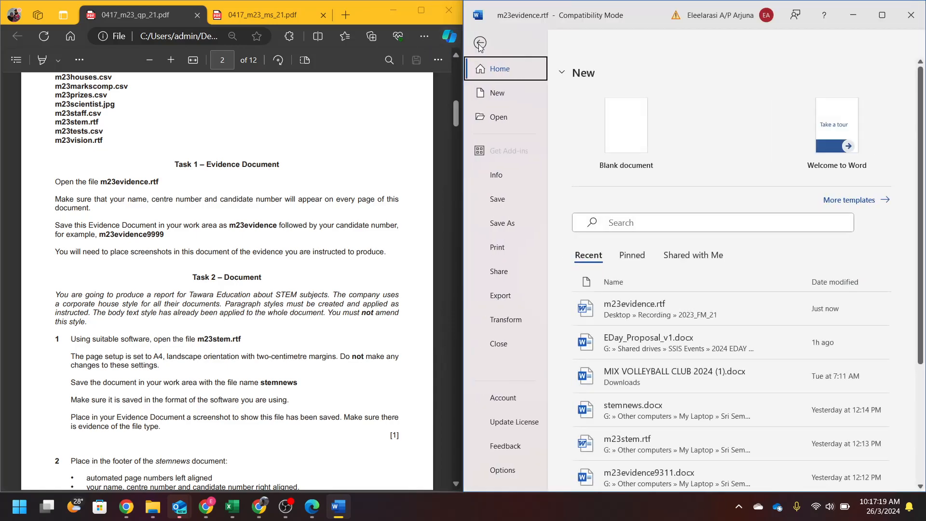
{"action": "left_click", "coordinate": [525, 226]}
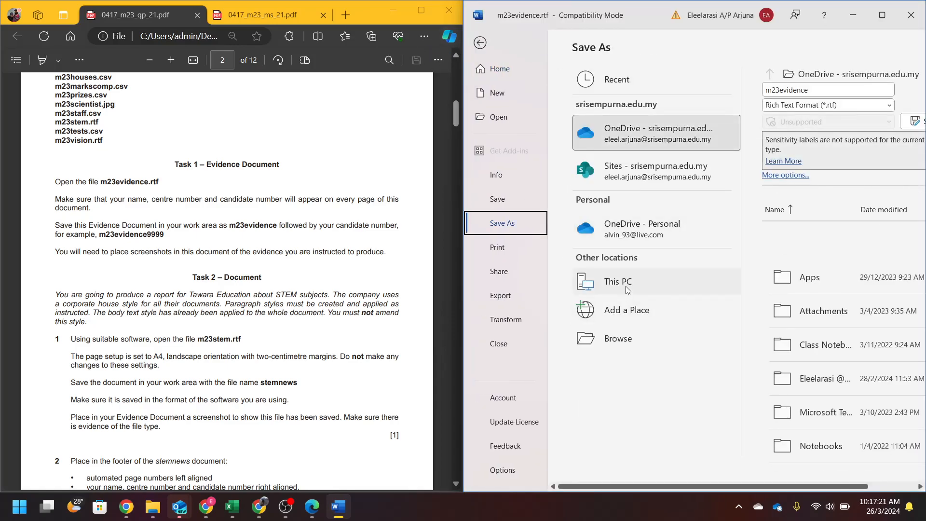
{"action": "left_click", "coordinate": [626, 286]}
{"action": "left_click", "coordinate": [816, 90]}
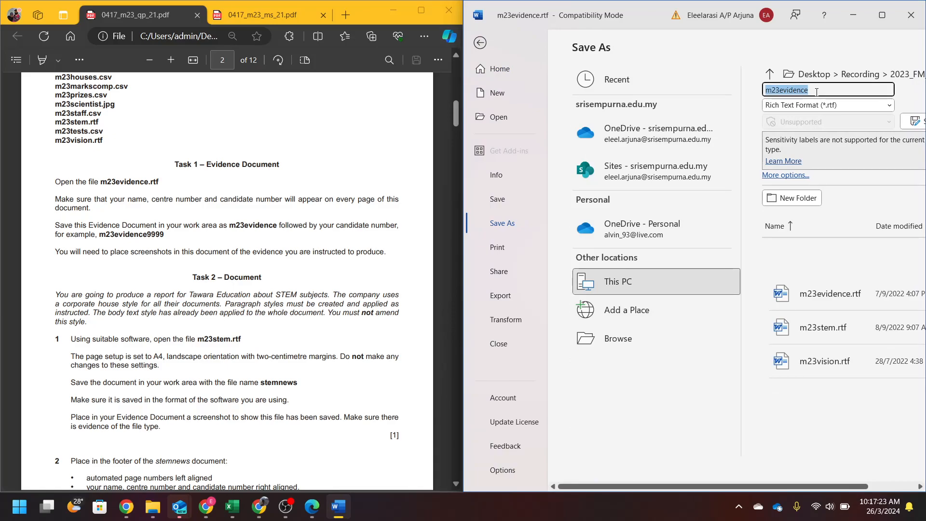
{"action": "left_click", "coordinate": [816, 92]}
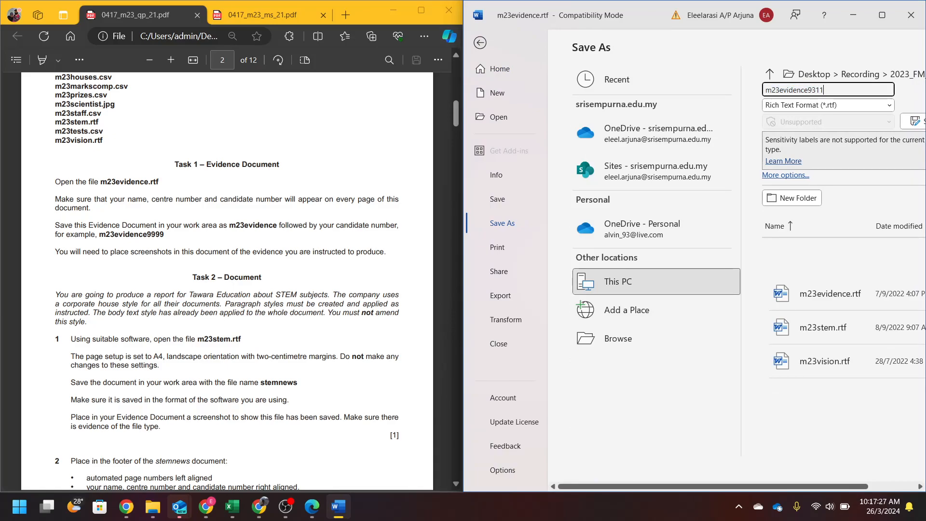
{"action": "left_click", "coordinate": [796, 105]}
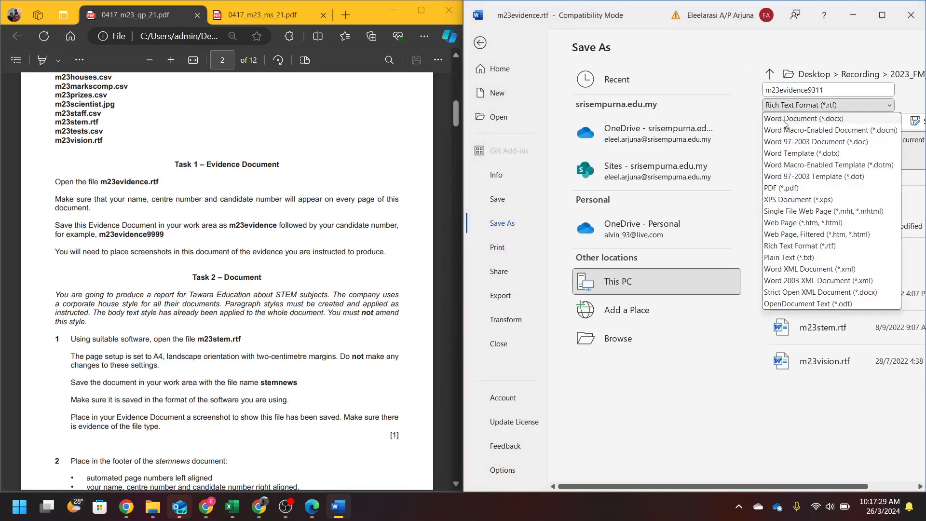
{"action": "left_click", "coordinate": [782, 119]}
{"action": "left_click", "coordinate": [914, 121]}
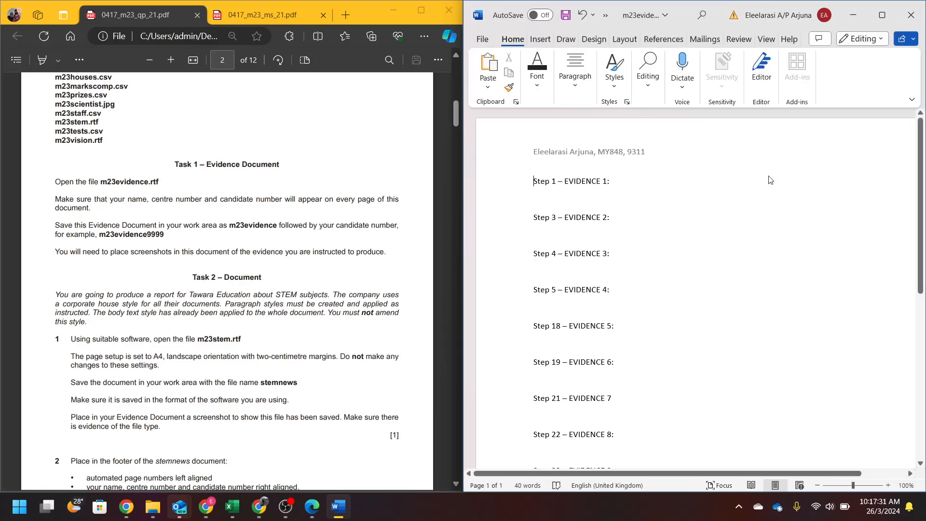
- Scroll the question paper to Task 2 and select its introduction paragraph to read it
{"action": "left_click", "coordinate": [71, 253]}
{"action": "scroll", "coordinate": [151, 187], "scroll_direction": "down", "scroll_amount": 3}
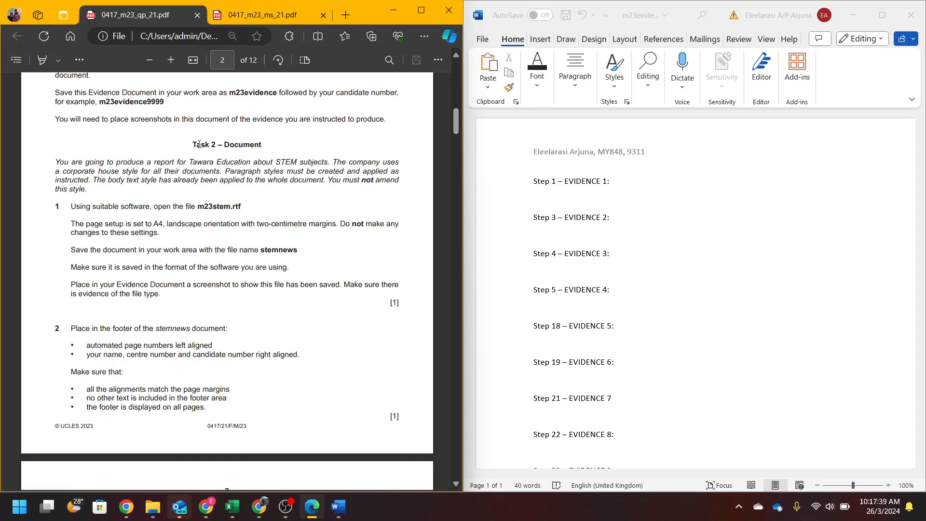
{"action": "scroll", "coordinate": [133, 196], "scroll_direction": "down", "scroll_amount": 1}
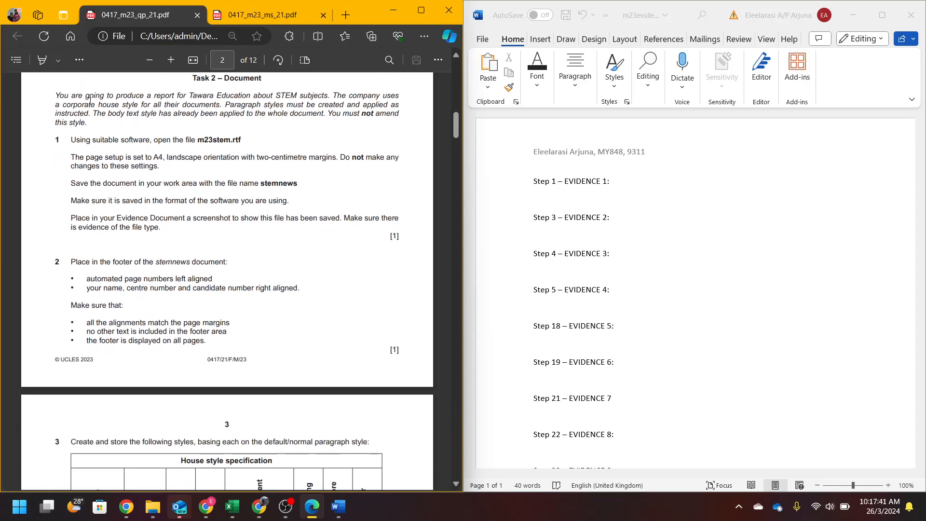
{"action": "left_click_drag", "start_coordinate": [55, 98], "coordinate": [403, 103]}
{"action": "left_click_drag", "start_coordinate": [31, 112], "coordinate": [100, 131]}
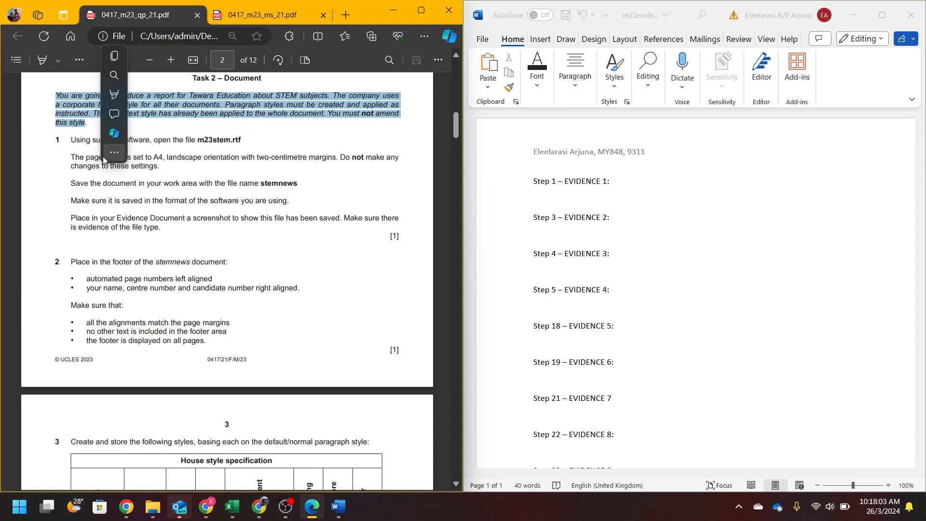
{"action": "left_click", "coordinate": [208, 149]}
- Open m23stem.rtf from the source folder and snap it to the right half
{"action": "left_click", "coordinate": [153, 507]}
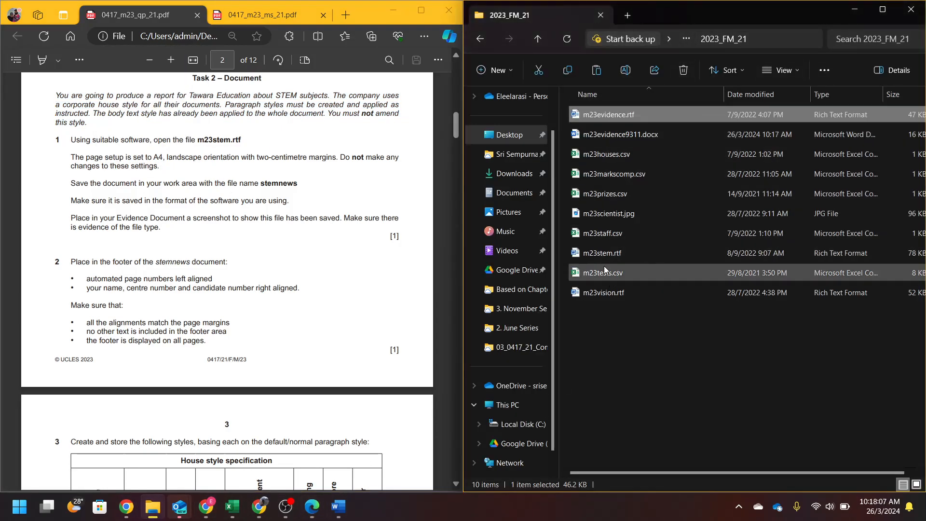
{"action": "double_click", "coordinate": [604, 247]}
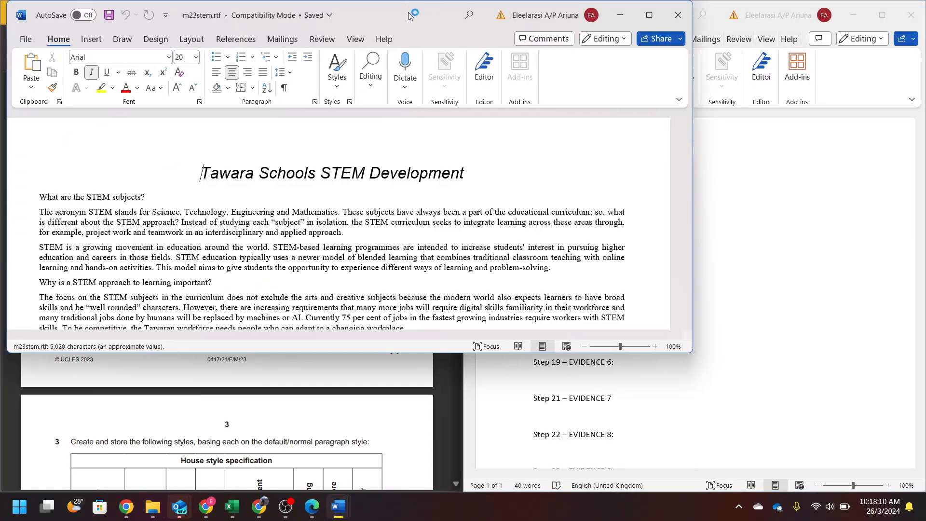
{"action": "left_click_drag", "start_coordinate": [408, 13], "coordinate": [925, 96]}
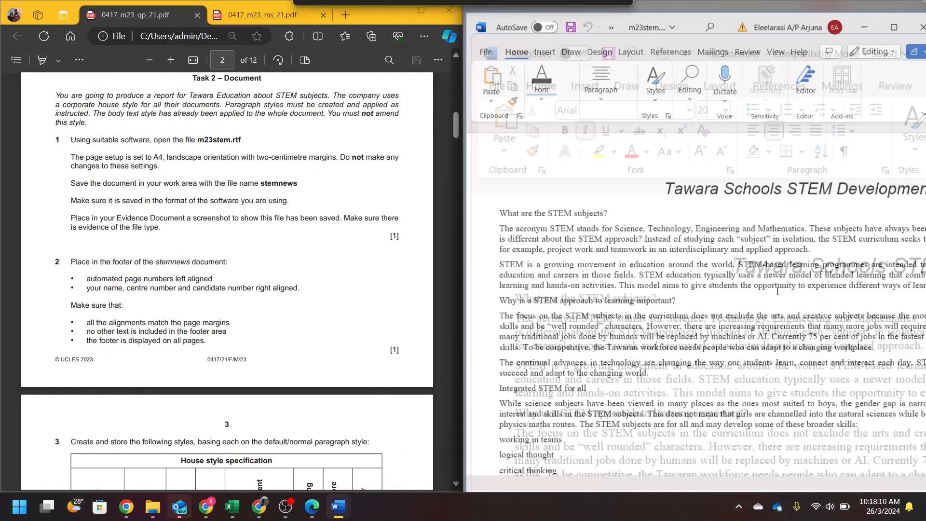
{"action": "left_click", "coordinate": [645, 233]}
- Highlight the step 1 page setup and save-as-stemnews instructions in the question paper
{"action": "left_click_drag", "start_coordinate": [71, 158], "coordinate": [376, 163]}
{"action": "left_click_drag", "start_coordinate": [184, 175], "coordinate": [158, 168]}
{"action": "left_click", "coordinate": [713, 232]}
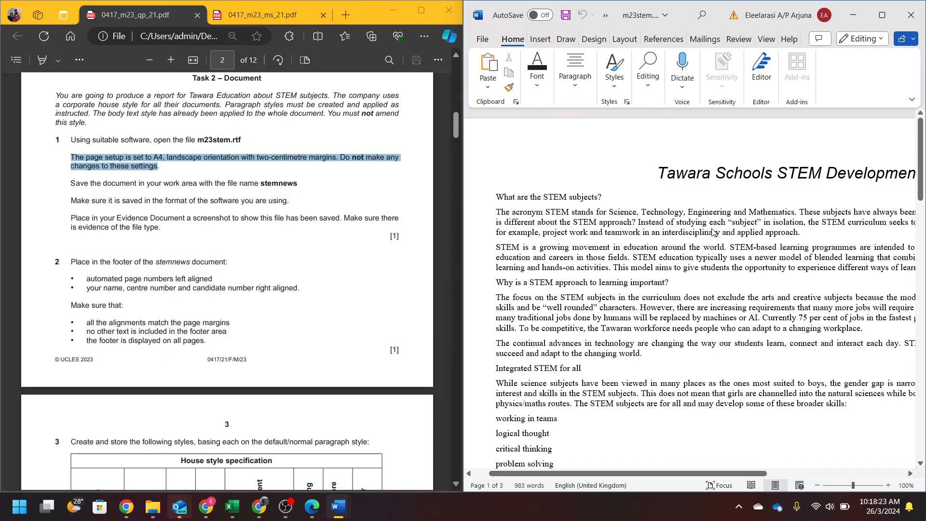
{"action": "left_click_drag", "start_coordinate": [71, 183], "coordinate": [304, 179]}
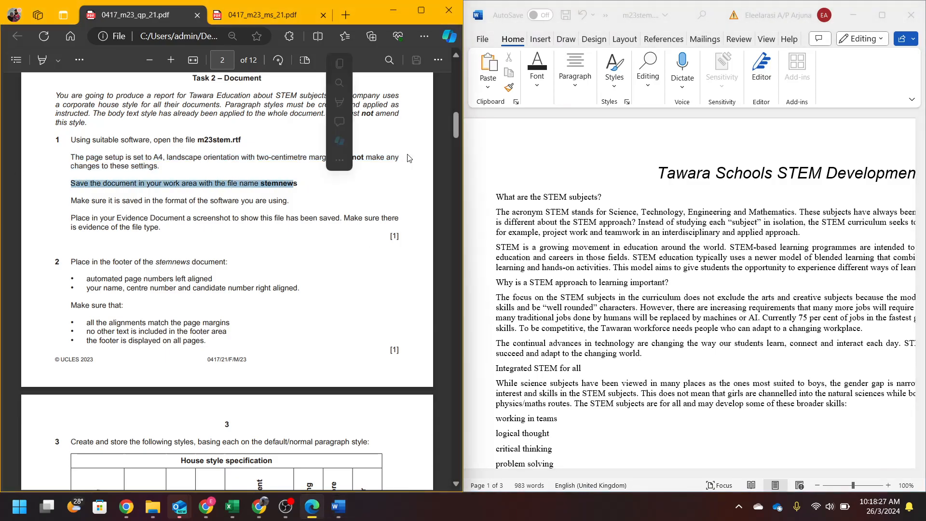
- Save the STEM report under the name stemnews in Word Document (*.docx) format
{"action": "left_click", "coordinate": [482, 39]}
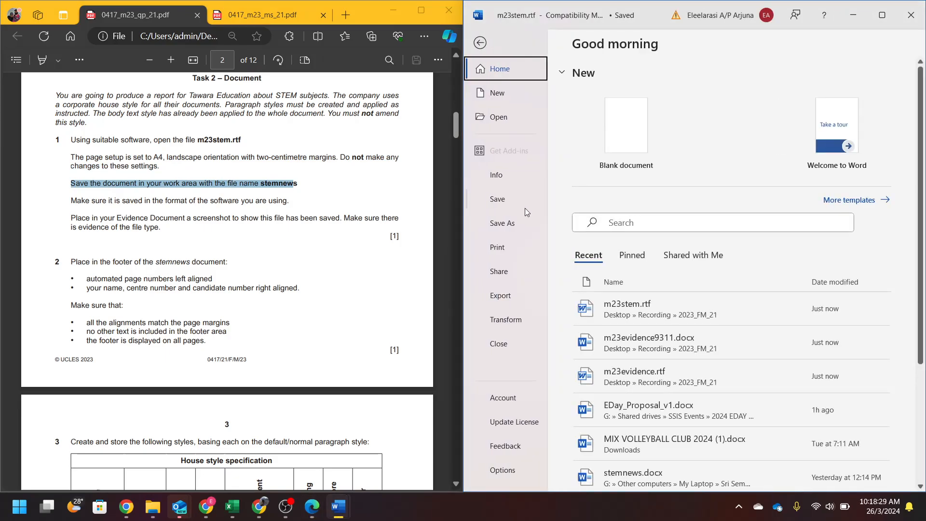
{"action": "left_click", "coordinate": [524, 228]}
{"action": "left_click", "coordinate": [666, 280]}
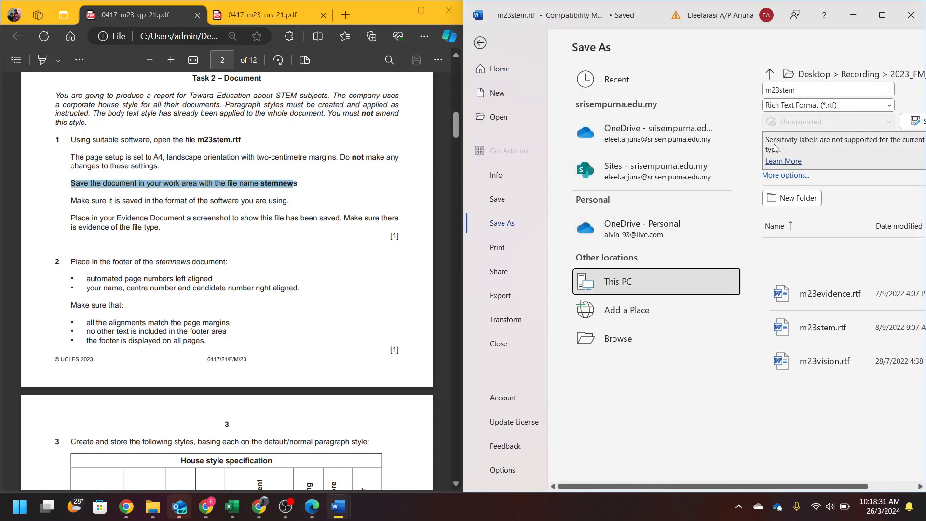
{"action": "left_click", "coordinate": [808, 88]}
{"action": "type", "text": "stem"}
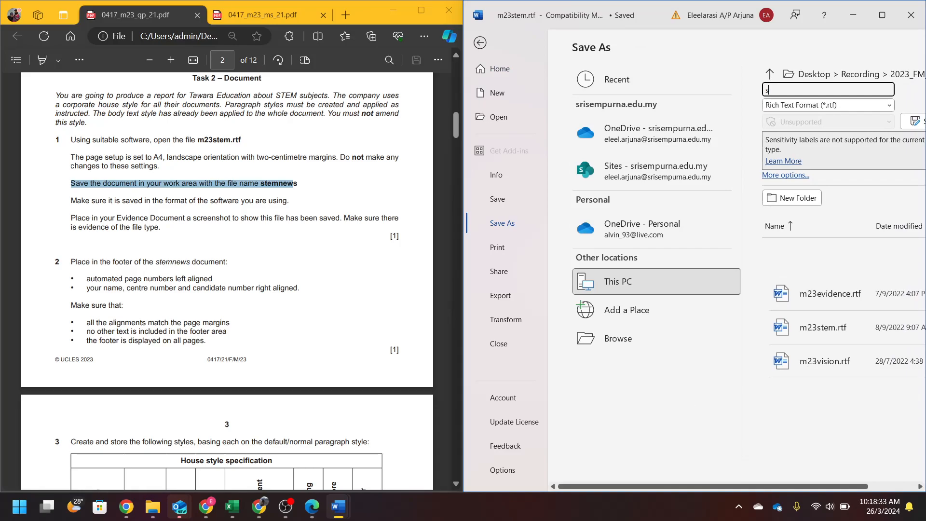
{"action": "left_click", "coordinate": [827, 105]}
{"action": "left_click", "coordinate": [795, 114]}
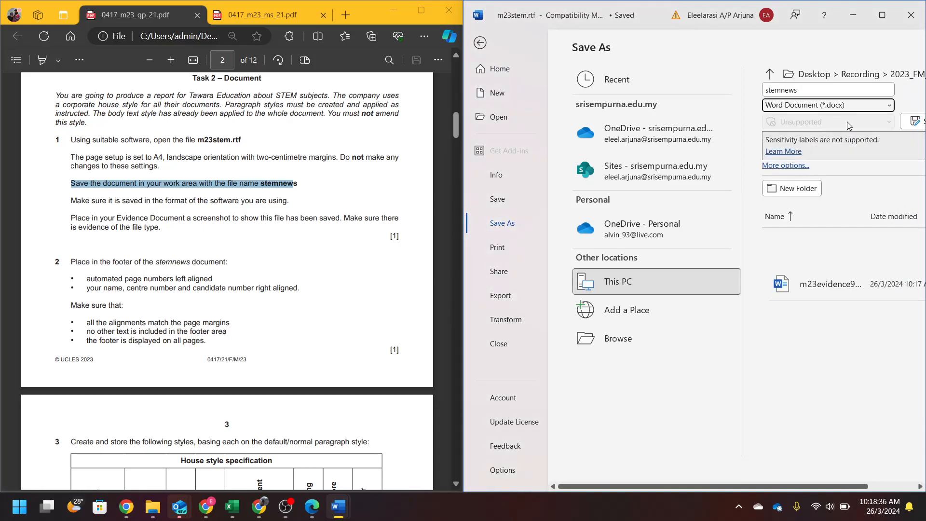
{"action": "left_click", "coordinate": [922, 121]}
{"action": "left_click_drag", "start_coordinate": [68, 201], "coordinate": [281, 194]}
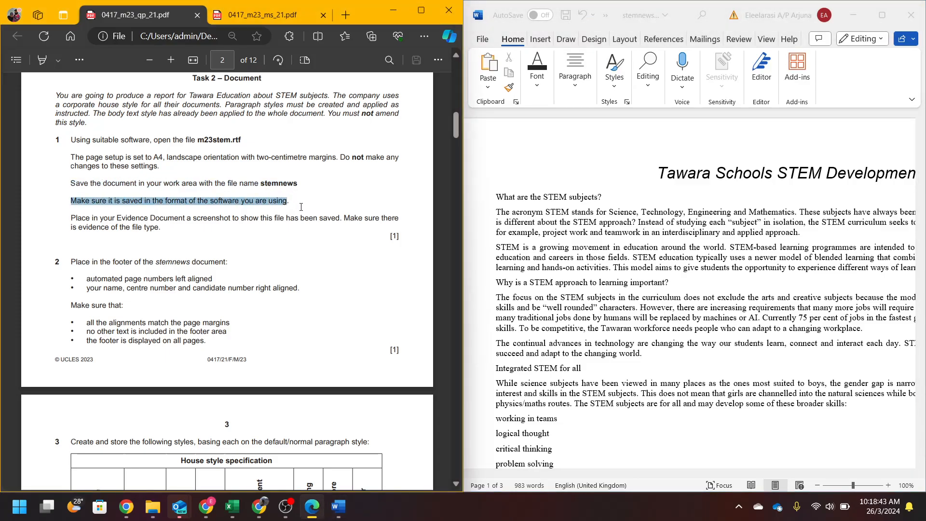
- Highlight the Evidence 1 instructions about screenshotting the file with its type
{"action": "left_click", "coordinate": [67, 221]}
{"action": "left_click_drag", "start_coordinate": [78, 218], "coordinate": [343, 218]}
{"action": "left_click", "coordinate": [152, 507]}
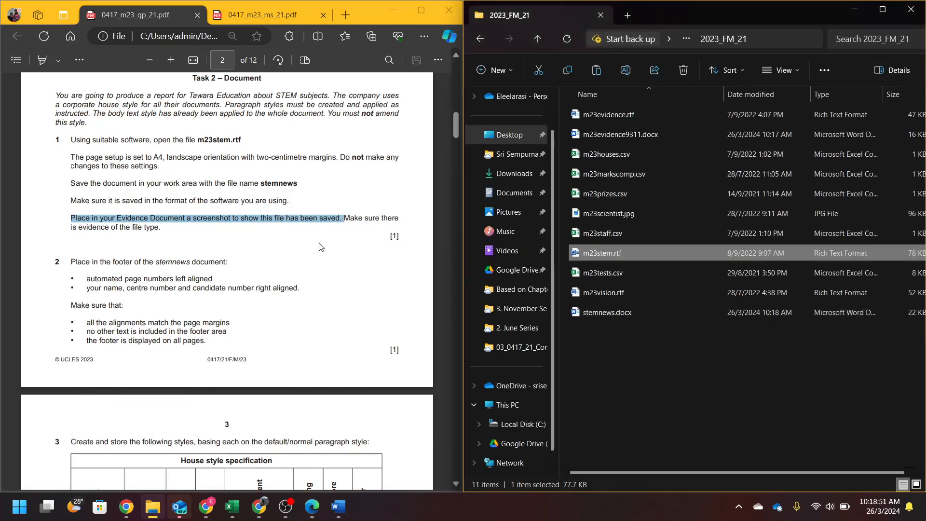
{"action": "left_click", "coordinate": [368, 212]}
{"action": "left_click_drag", "start_coordinate": [346, 218], "coordinate": [366, 229]}
- Widen File Explorer's Type column and snip the stemnews.docx row showing Word Document
{"action": "double_click", "coordinate": [869, 21]}
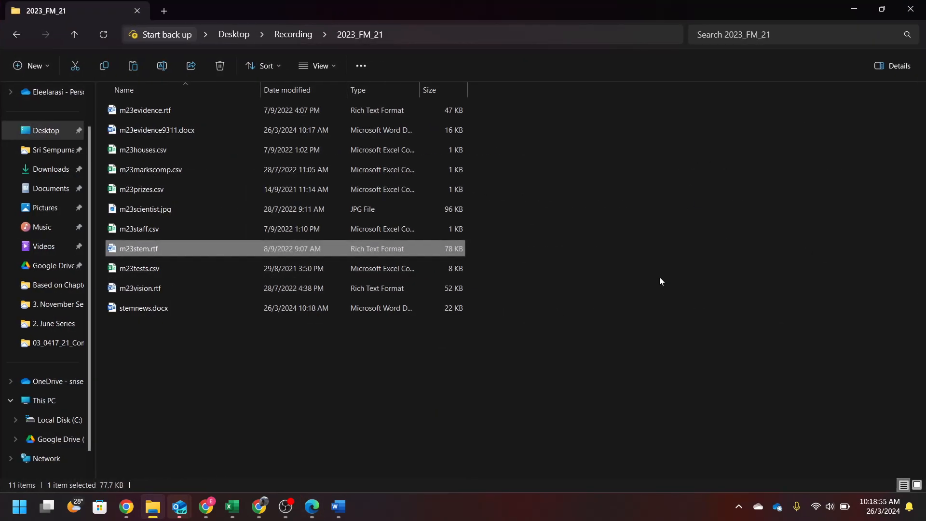
{"action": "left_click", "coordinate": [370, 306]}
{"action": "left_click_drag", "start_coordinate": [418, 89], "coordinate": [477, 90]}
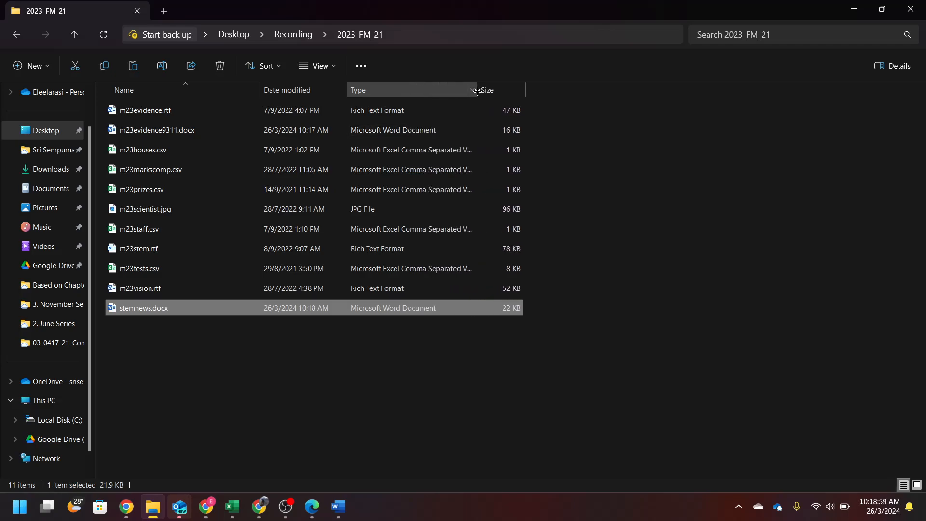
{"action": "left_click", "coordinate": [738, 506]}
{"action": "key", "text": "super+shift+s"}
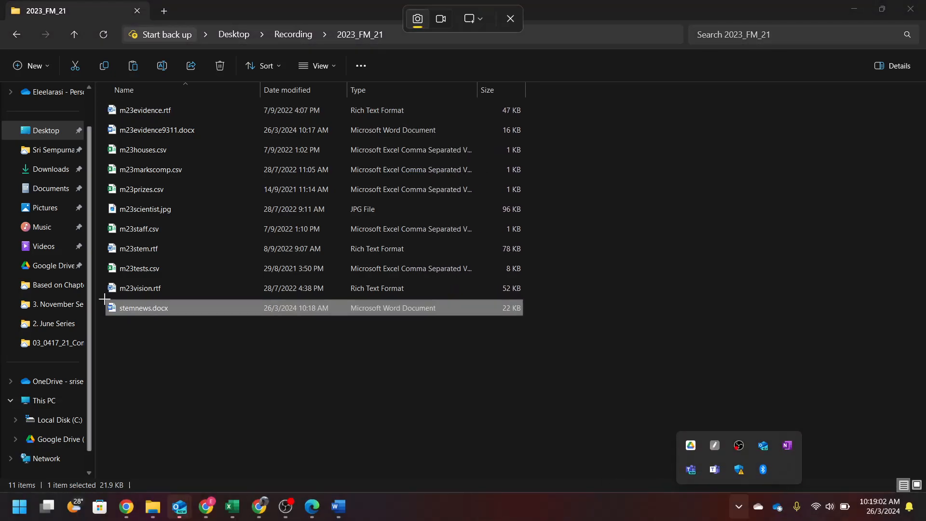
{"action": "left_click_drag", "start_coordinate": [102, 299], "coordinate": [545, 316]}
{"action": "left_click", "coordinate": [678, 307]}
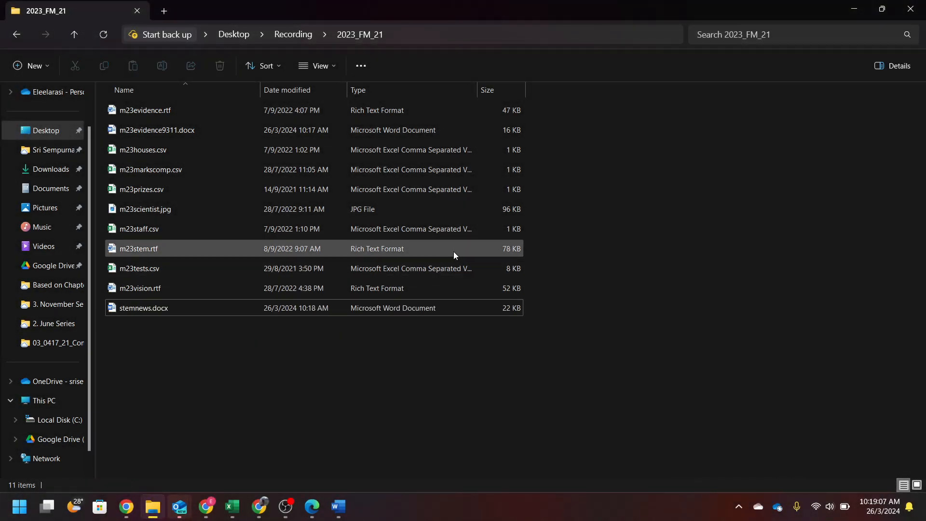
{"action": "key", "text": "super+shift+s"}
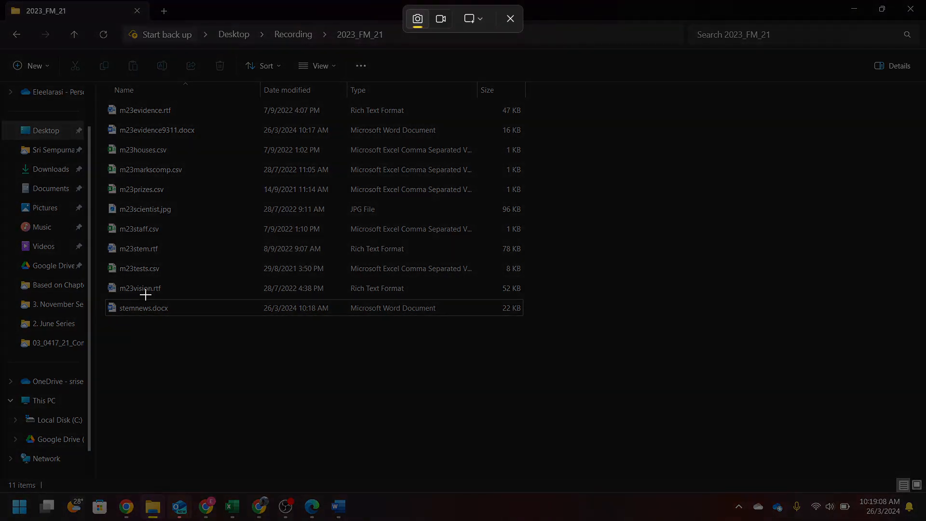
{"action": "left_click_drag", "start_coordinate": [105, 299], "coordinate": [526, 321]}
- Paste the file-listing screenshot under Step 1 – EVIDENCE 1 in the evidence document, then minimise it
{"action": "left_click_drag", "start_coordinate": [669, 3], "coordinate": [923, 270]}
{"action": "left_click", "coordinate": [175, 231]}
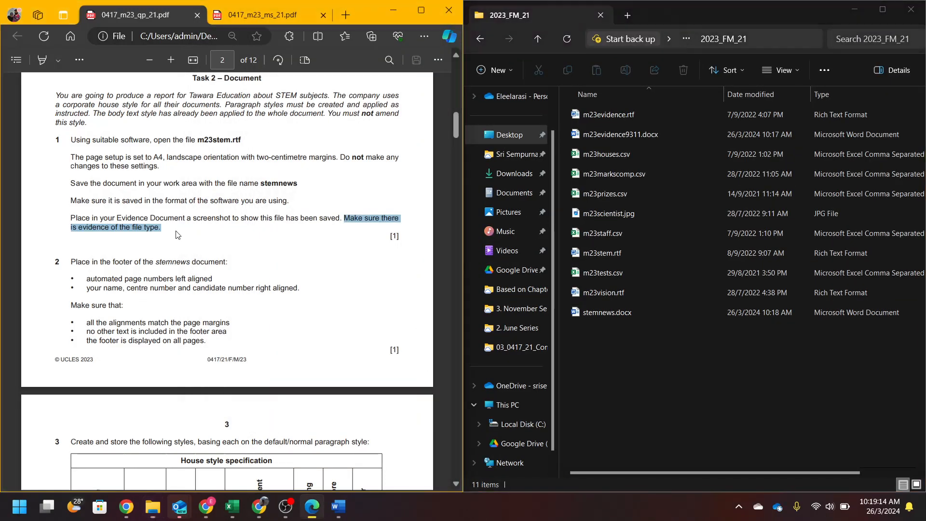
{"action": "left_click", "coordinate": [338, 507]}
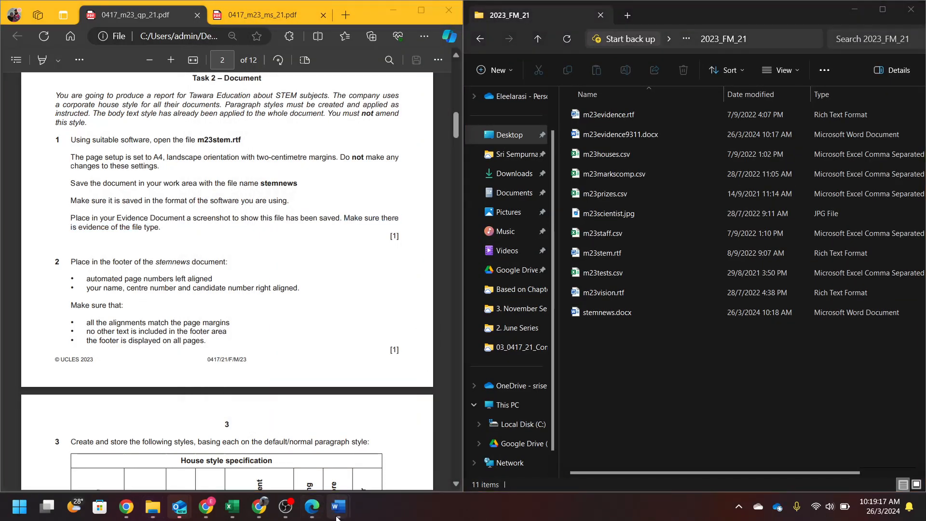
{"action": "left_click", "coordinate": [298, 449]}
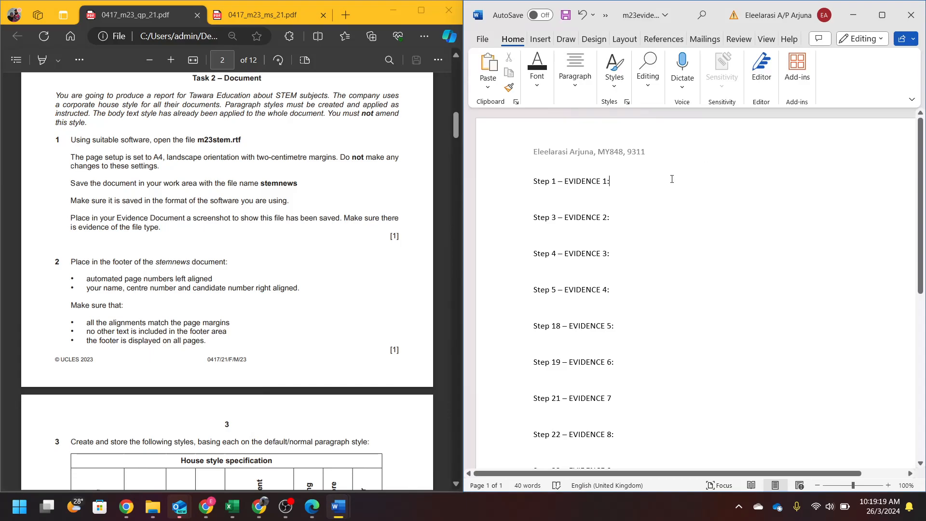
{"action": "key", "text": "ctrl+v"}
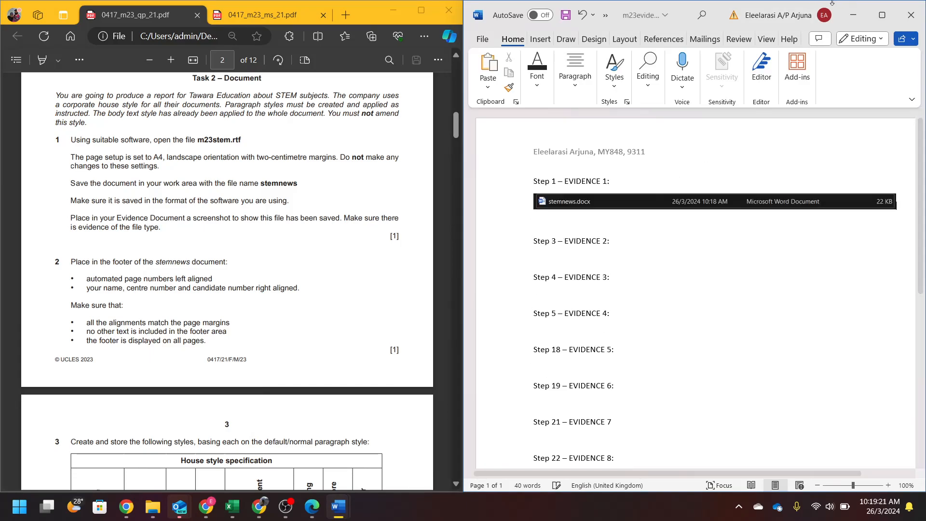
{"action": "left_click", "coordinate": [855, 15]}
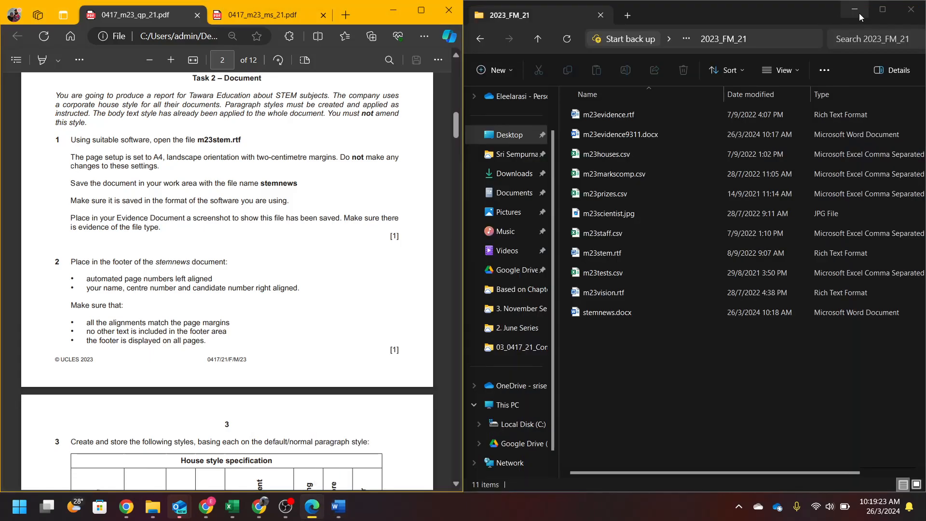
- Bring back the stemnews window and scroll the question paper to the step 2 footer instructions
{"action": "left_click", "coordinate": [858, 13]}
{"action": "scroll", "coordinate": [136, 266], "scroll_direction": "down", "scroll_amount": 2}
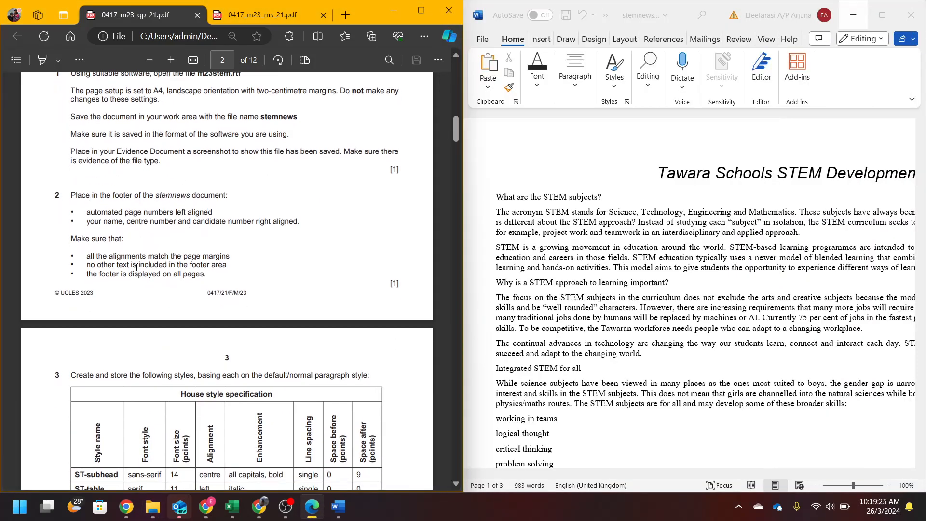
{"action": "scroll", "coordinate": [137, 267], "scroll_direction": "down", "scroll_amount": 2}
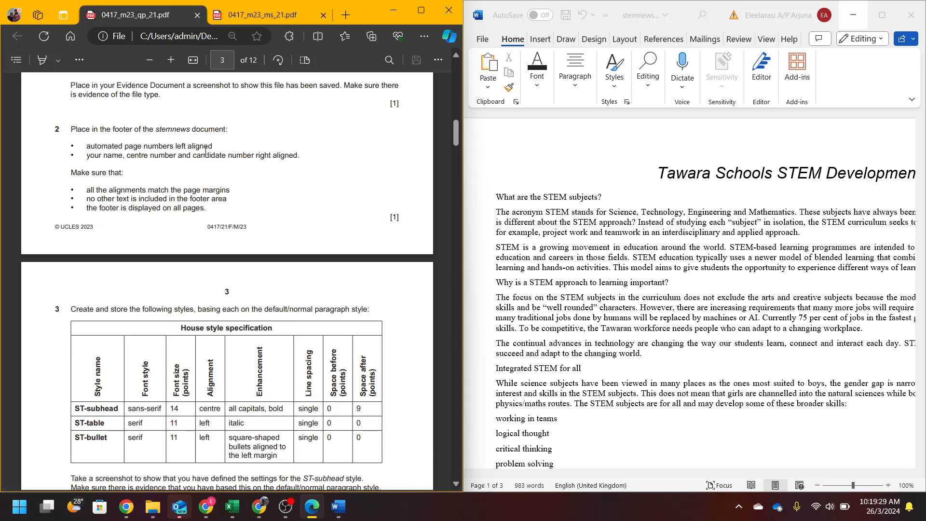
{"action": "left_click_drag", "start_coordinate": [213, 149], "coordinate": [175, 149]}
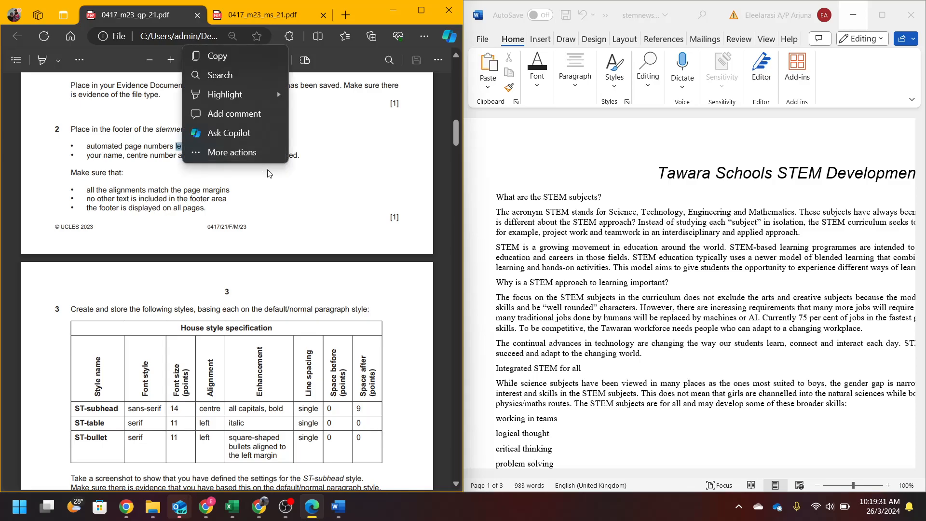
{"action": "left_click_drag", "start_coordinate": [299, 155], "coordinate": [254, 155]}
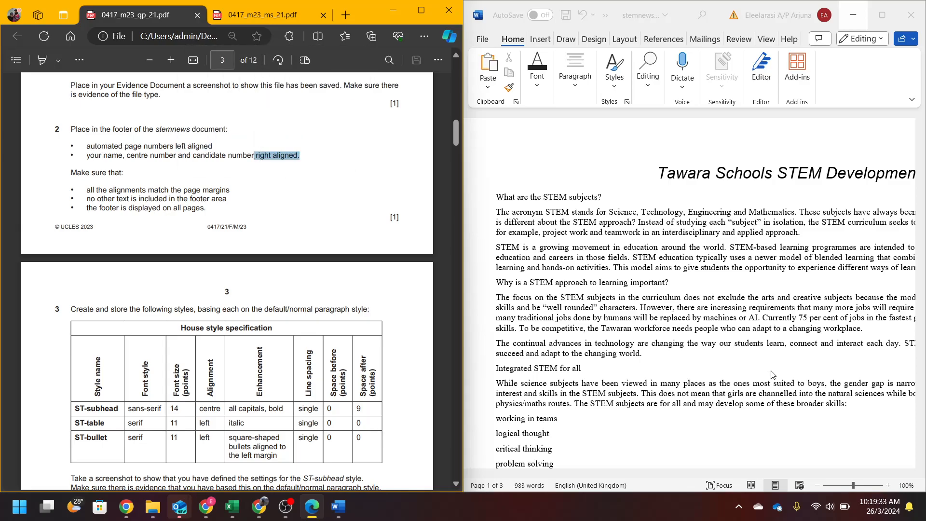
{"action": "scroll", "coordinate": [773, 373], "scroll_direction": "down", "scroll_amount": 3}
{"action": "scroll", "coordinate": [774, 372], "scroll_direction": "down", "scroll_amount": 3}
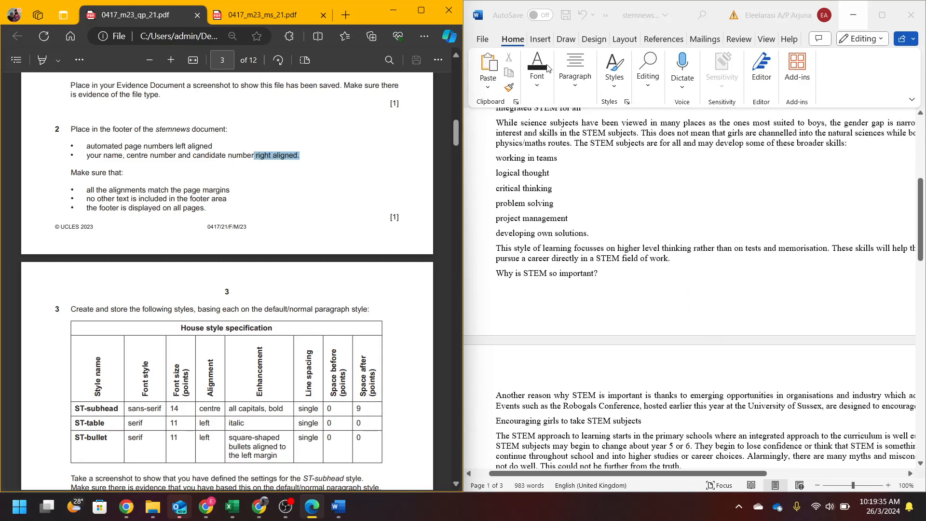
- Add a Blank (Three Columns) footer with a plain page number at left and the centre placeholder deleted
{"action": "left_click", "coordinate": [537, 47]}
{"action": "left_click", "coordinate": [541, 41]}
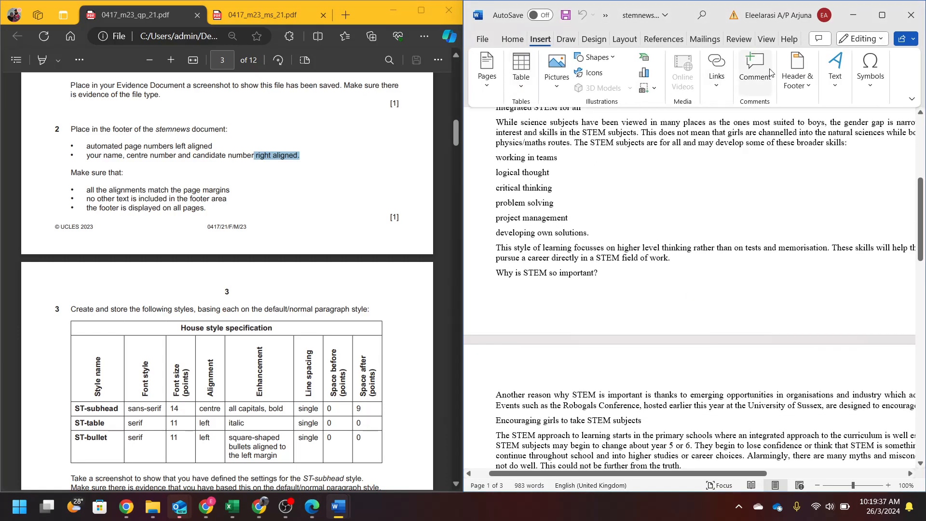
{"action": "left_click", "coordinate": [797, 72]}
{"action": "left_click", "coordinate": [822, 137]}
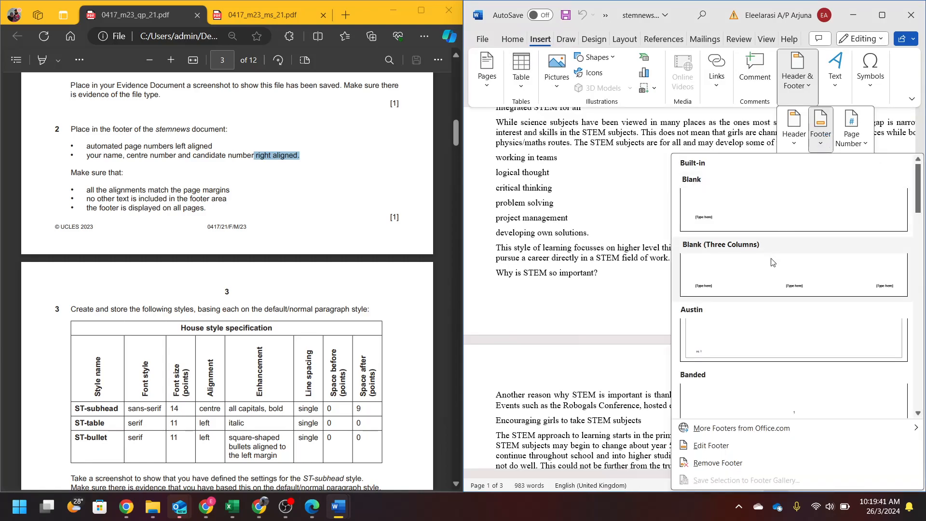
{"action": "left_click", "coordinate": [787, 279]}
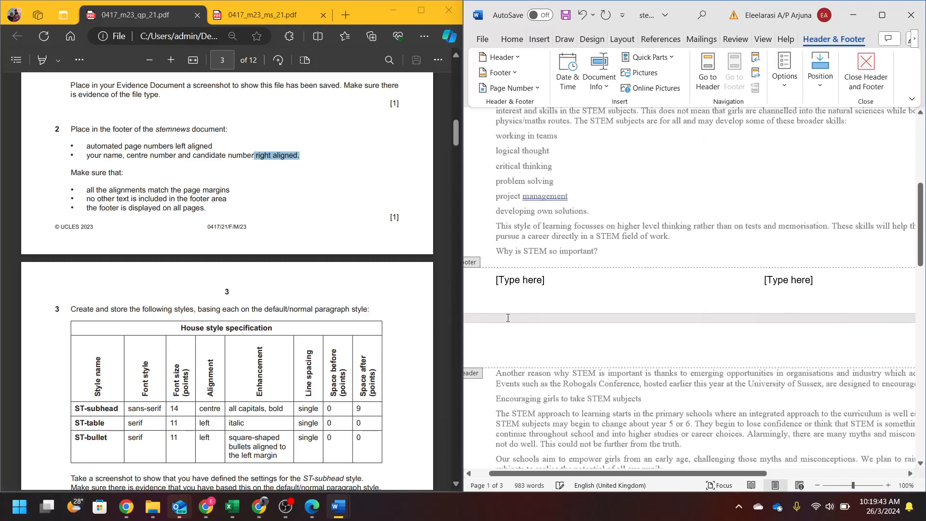
{"action": "left_click", "coordinate": [519, 90]}
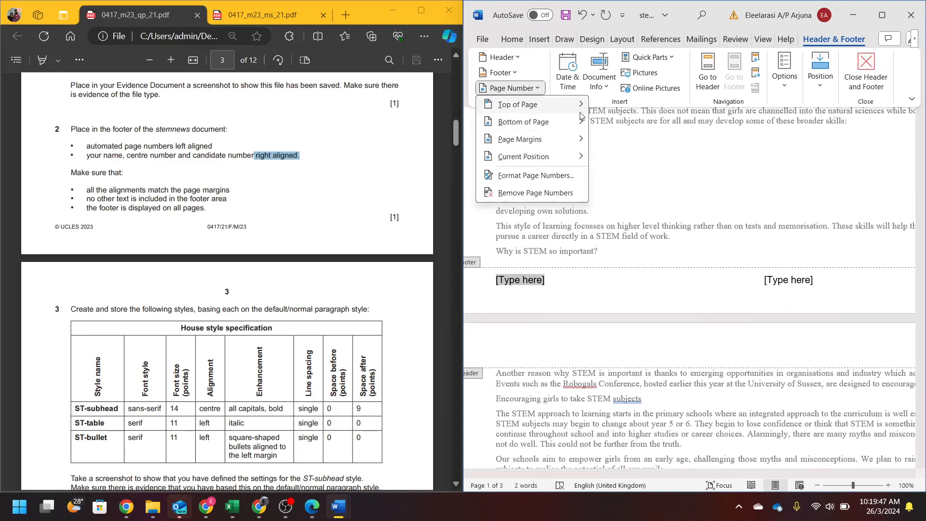
{"action": "mouse_move", "coordinate": [500, 124]}
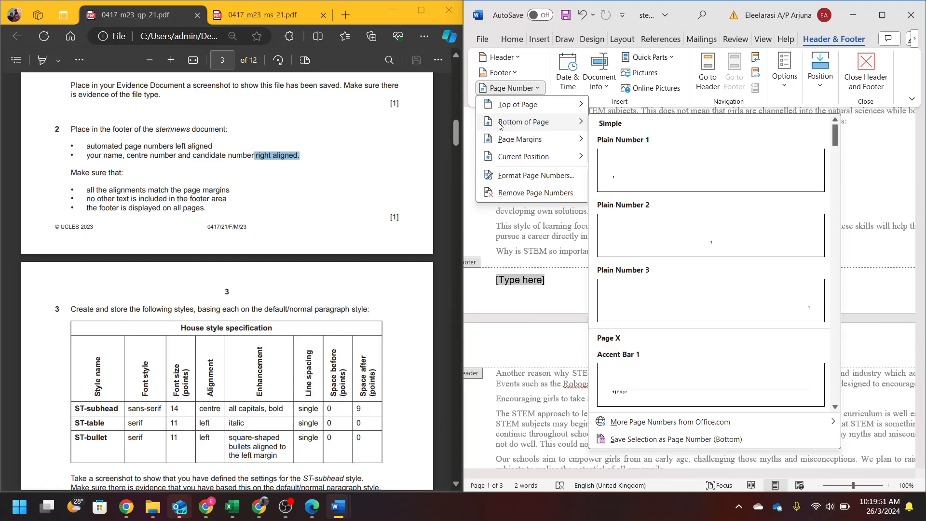
{"action": "mouse_move", "coordinate": [518, 158]}
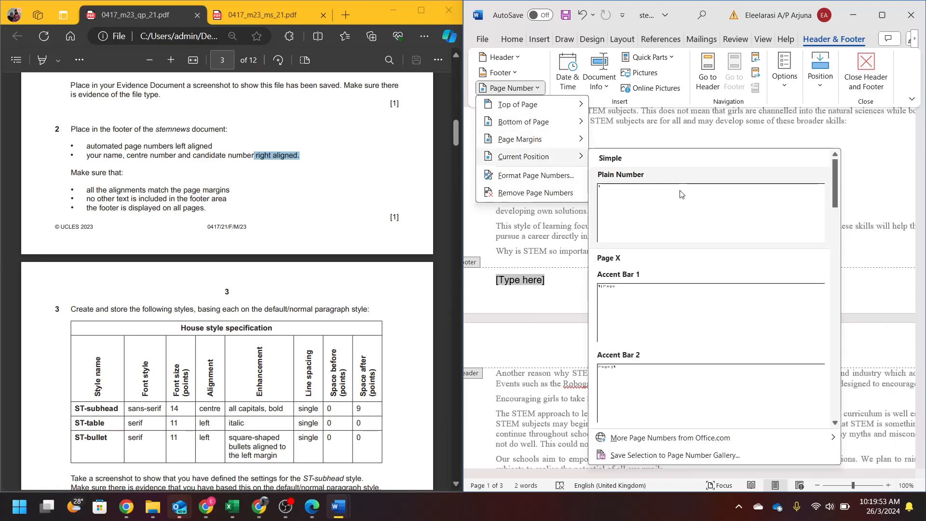
{"action": "left_click", "coordinate": [692, 207]}
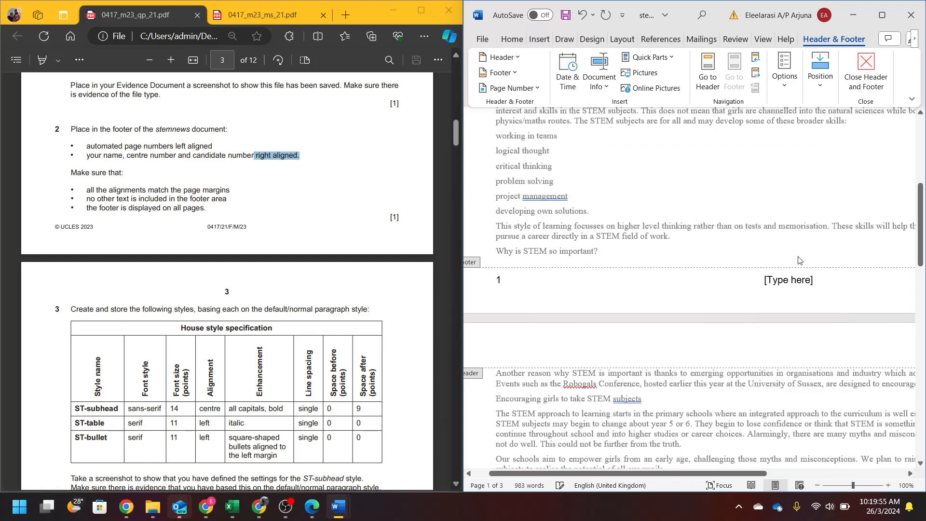
{"action": "left_click", "coordinate": [801, 281]}
{"action": "key", "text": "BackSpace"}
- Type the candidate's name, centre number and candidate number in the right footer placeholder and close the footer
{"action": "scroll", "coordinate": [724, 233], "scroll_direction": "right", "scroll_amount": 3}
{"action": "scroll", "coordinate": [724, 234], "scroll_direction": "right", "scroll_amount": 3}
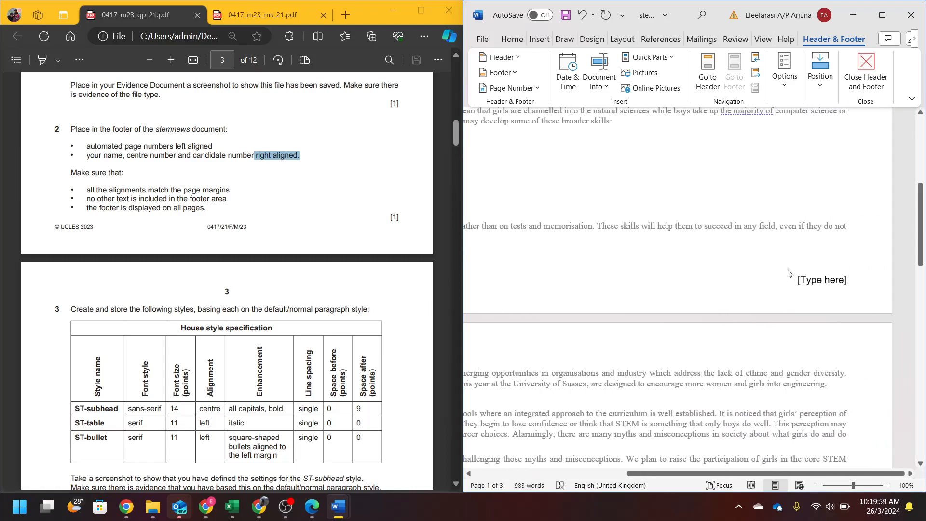
{"action": "left_click", "coordinate": [852, 288]}
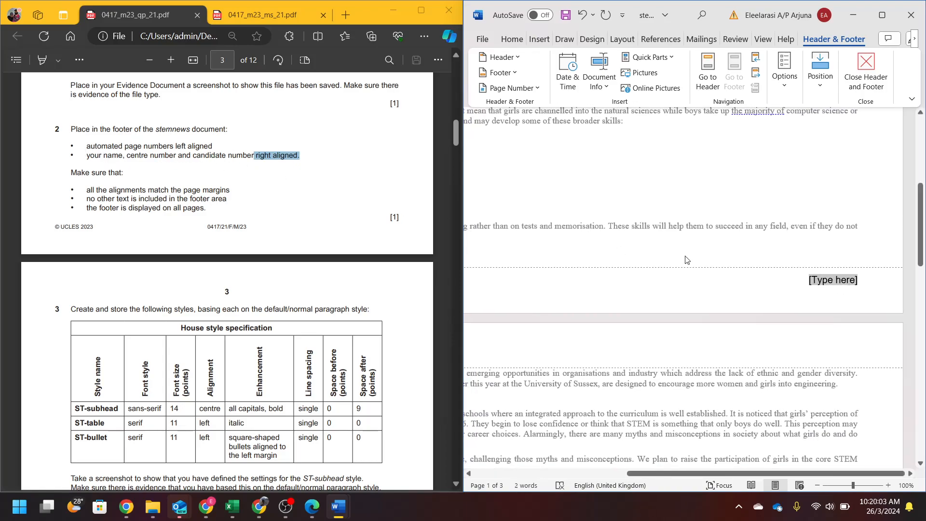
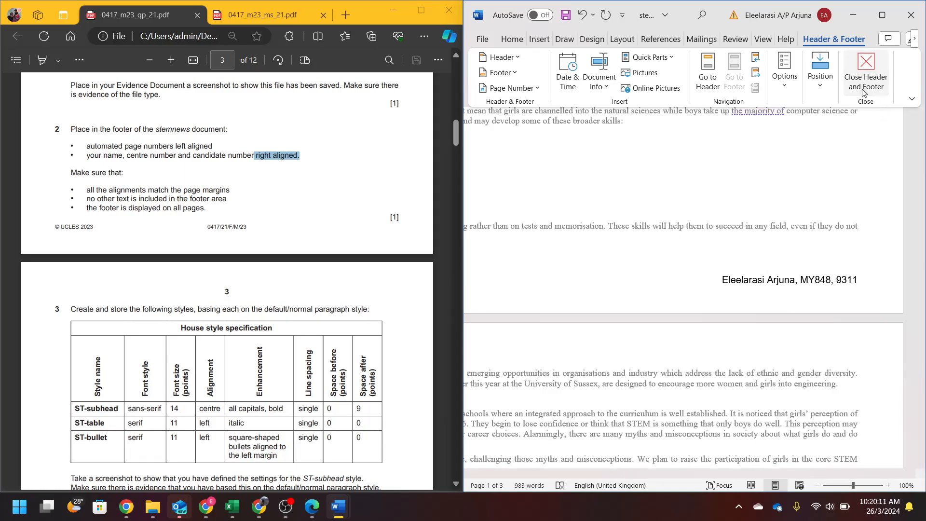
{"action": "left_click", "coordinate": [866, 72]}
{"action": "scroll", "coordinate": [761, 343], "scroll_direction": "down", "scroll_amount": 5}
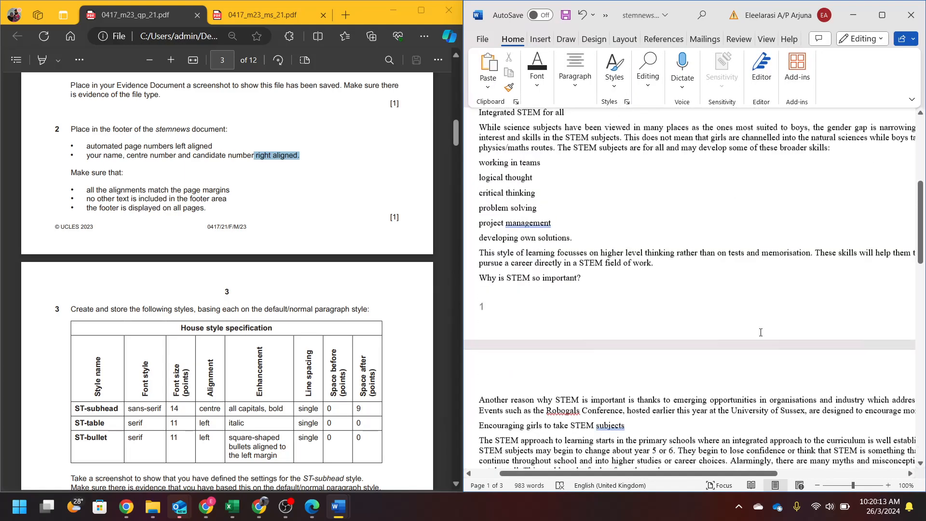
{"action": "scroll", "coordinate": [497, 285], "scroll_direction": "right", "scroll_amount": 6}
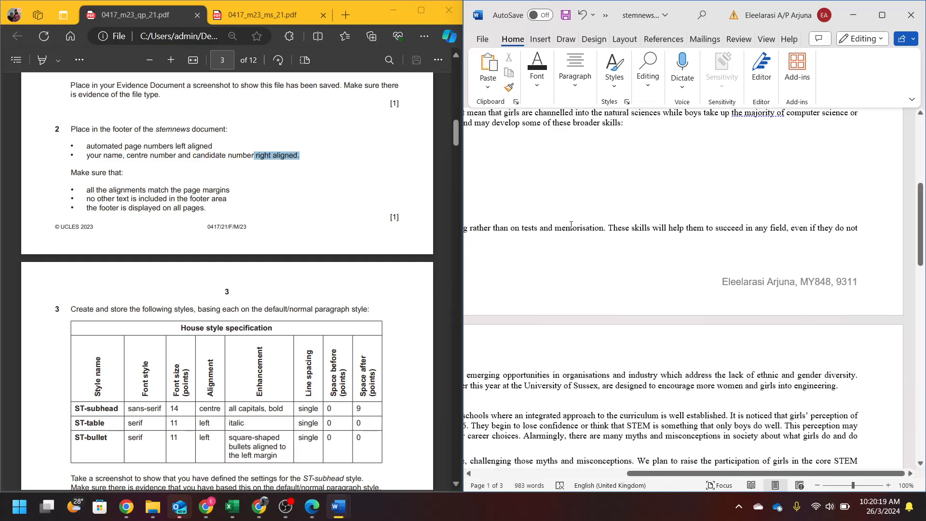
{"action": "scroll", "coordinate": [624, 234], "scroll_direction": "left", "scroll_amount": 6}
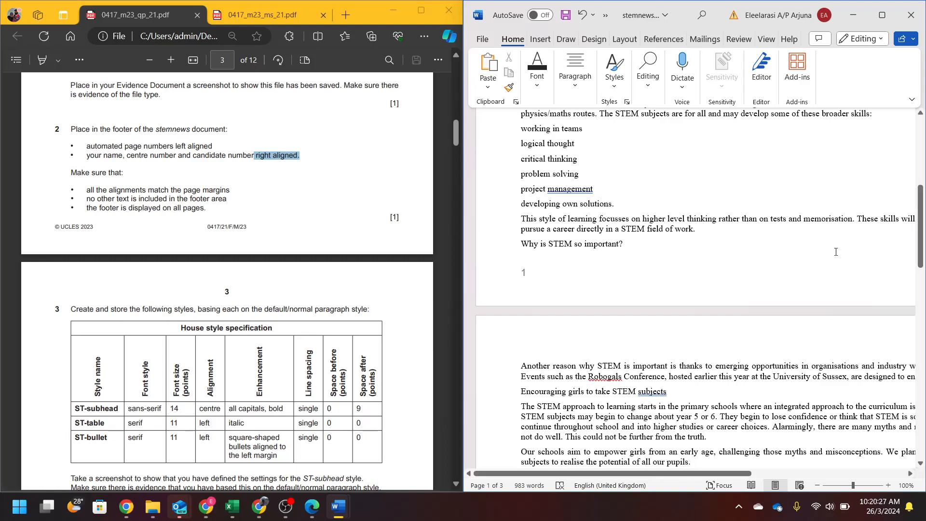
{"action": "scroll", "coordinate": [794, 284], "scroll_direction": "right", "scroll_amount": 3}
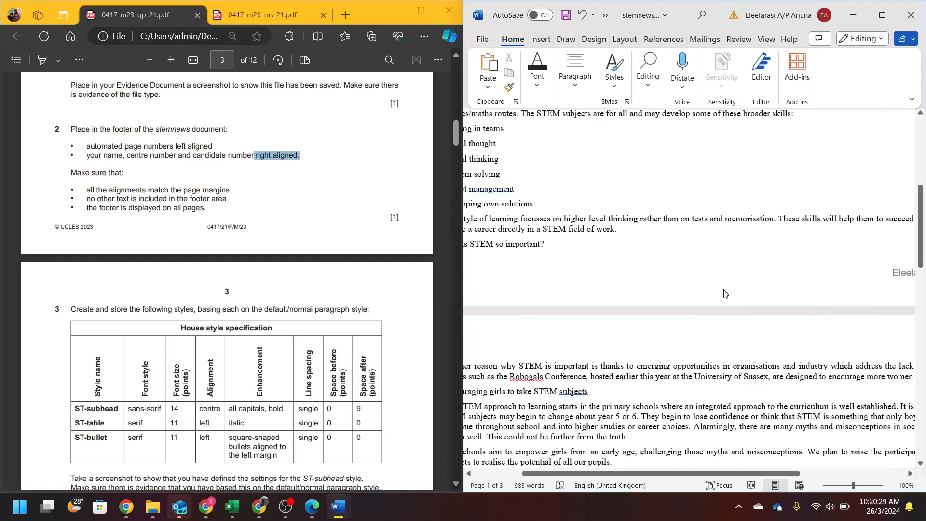
{"action": "scroll", "coordinate": [725, 295], "scroll_direction": "right", "scroll_amount": 1}
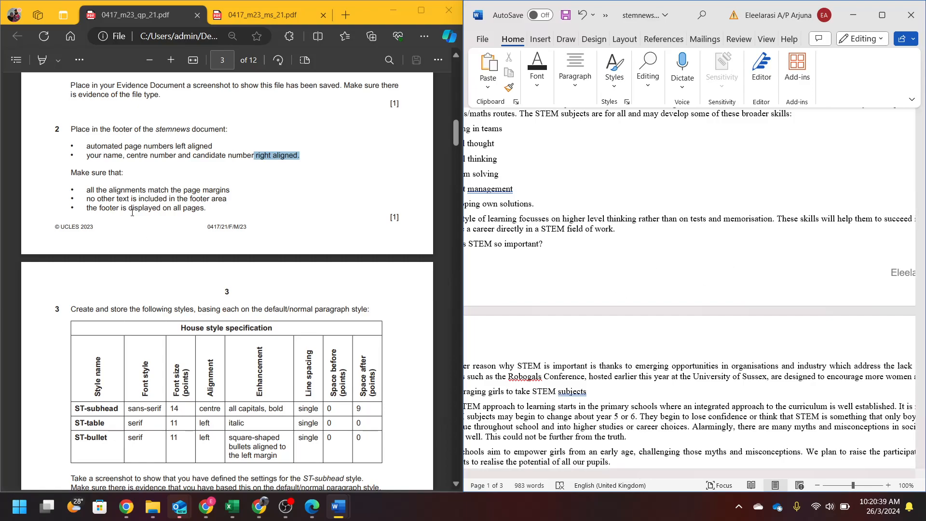
{"action": "scroll", "coordinate": [699, 294], "scroll_direction": "down", "scroll_amount": 10}
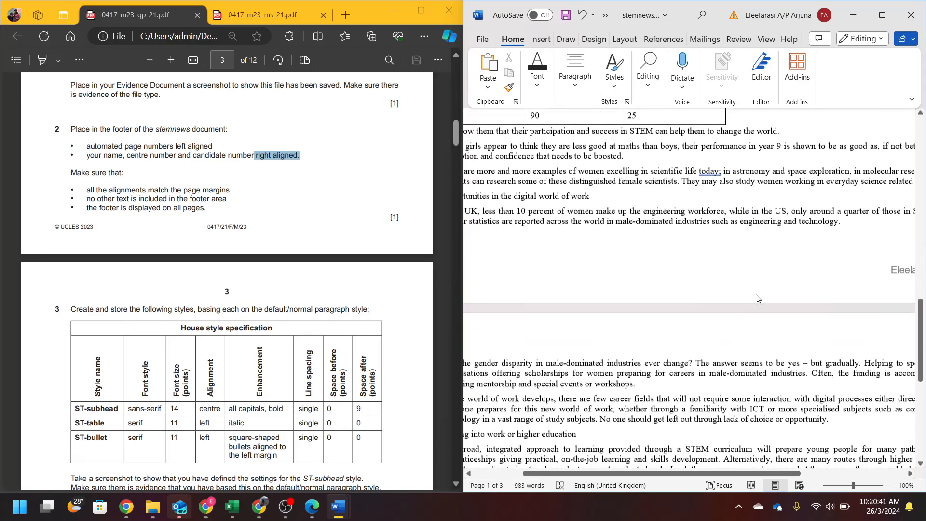
{"action": "scroll", "coordinate": [756, 298], "scroll_direction": "right", "scroll_amount": 3}
{"action": "scroll", "coordinate": [755, 298], "scroll_direction": "left", "scroll_amount": 6}
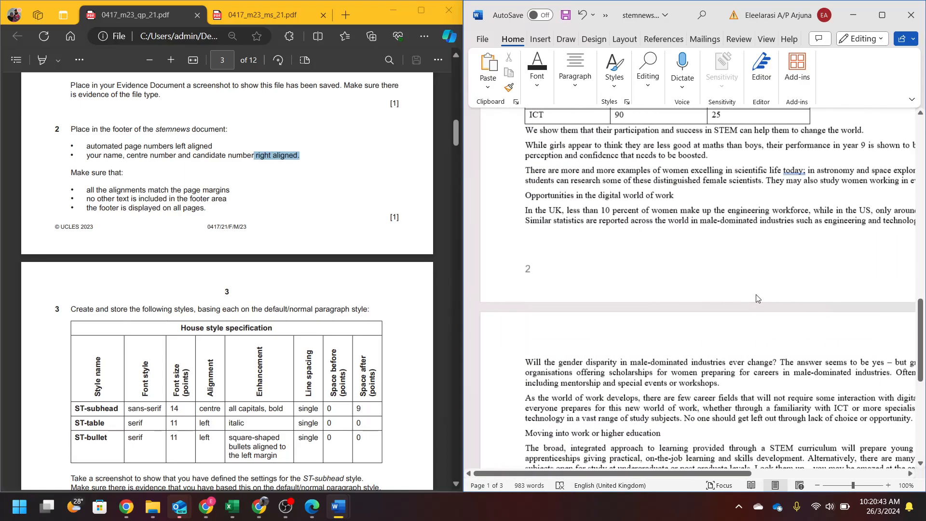
{"action": "scroll", "coordinate": [185, 225], "scroll_direction": "down", "scroll_amount": 4}
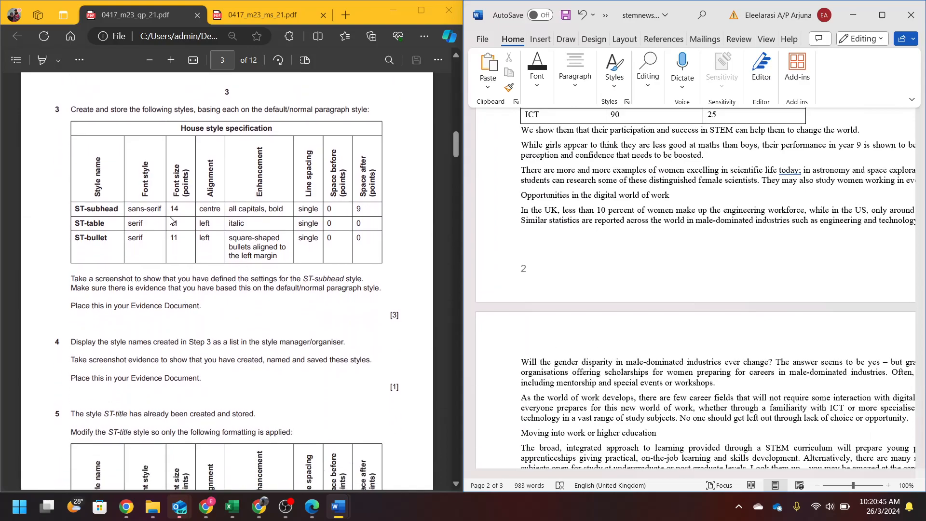
- Read question 3's opening instructions and open the stemnews styles lists
{"action": "left_click_drag", "start_coordinate": [75, 109], "coordinate": [369, 115]}
{"action": "left_click", "coordinate": [386, 214]}
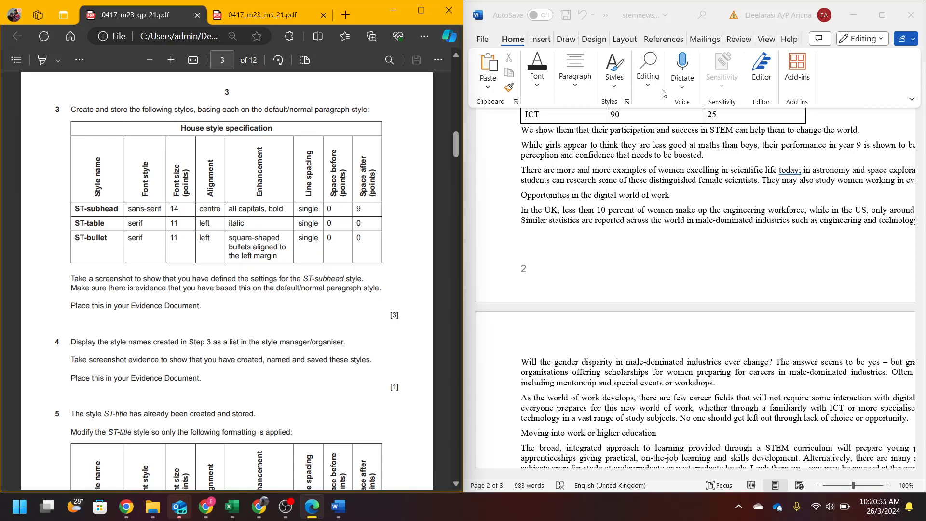
{"action": "left_click", "coordinate": [627, 104]}
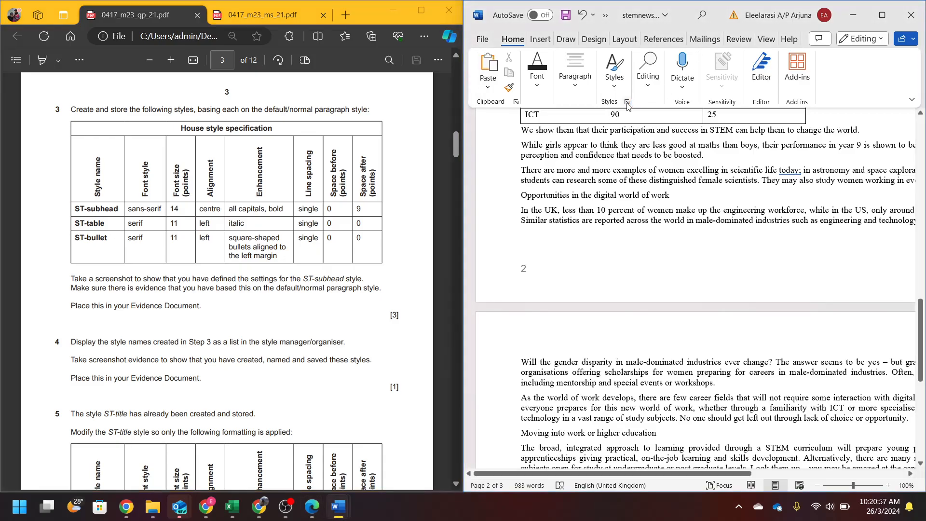
{"action": "left_click", "coordinate": [626, 103]}
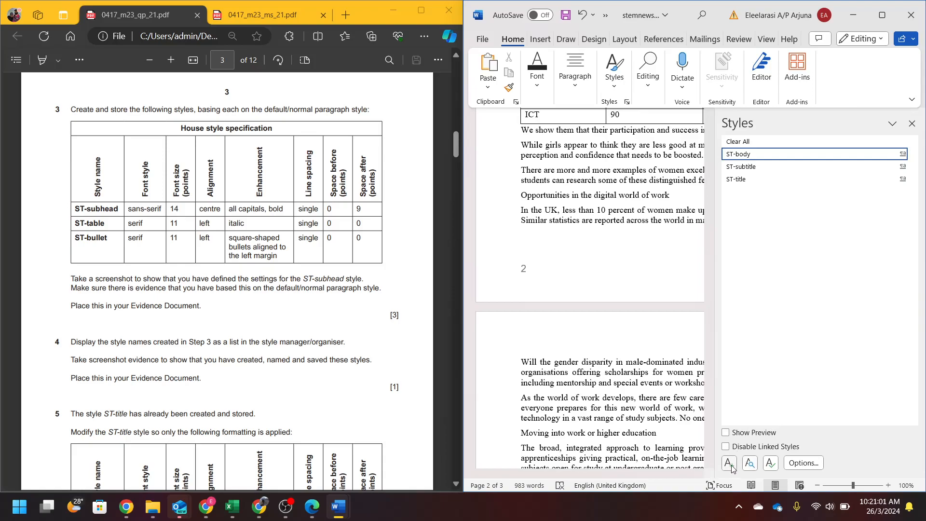
{"action": "left_click", "coordinate": [613, 70]}
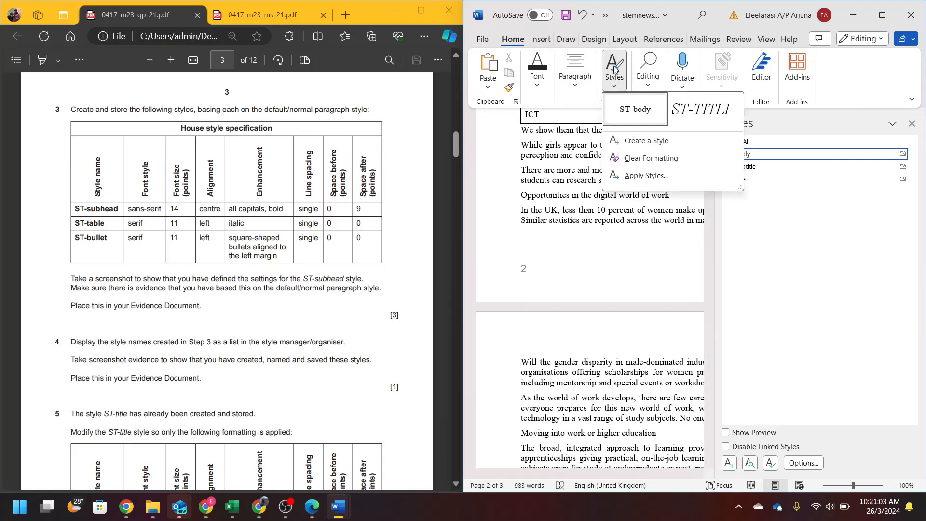
{"action": "left_click", "coordinate": [631, 228]}
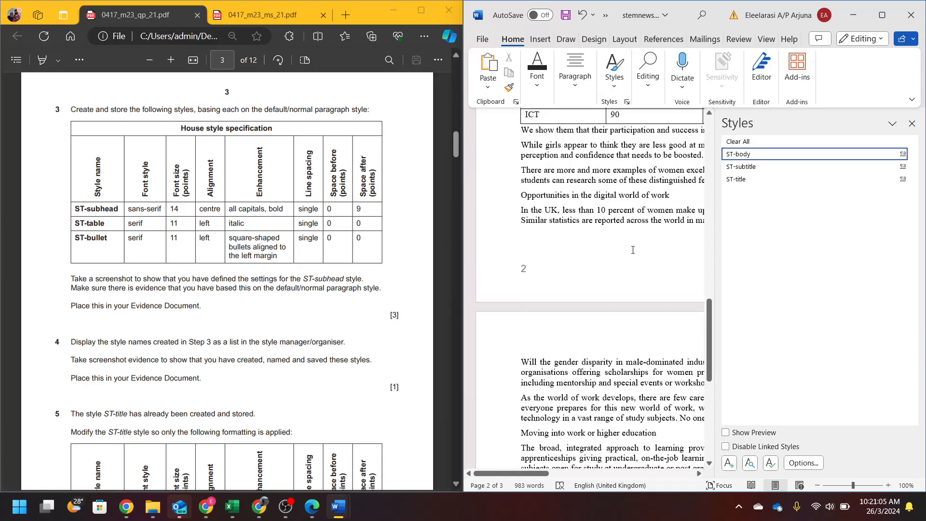
- Narrow the Styles pane listing ST-body, ST-subtitle and ST-title, then click into the first subheading
{"action": "scroll", "coordinate": [630, 227], "scroll_direction": "up", "scroll_amount": 15}
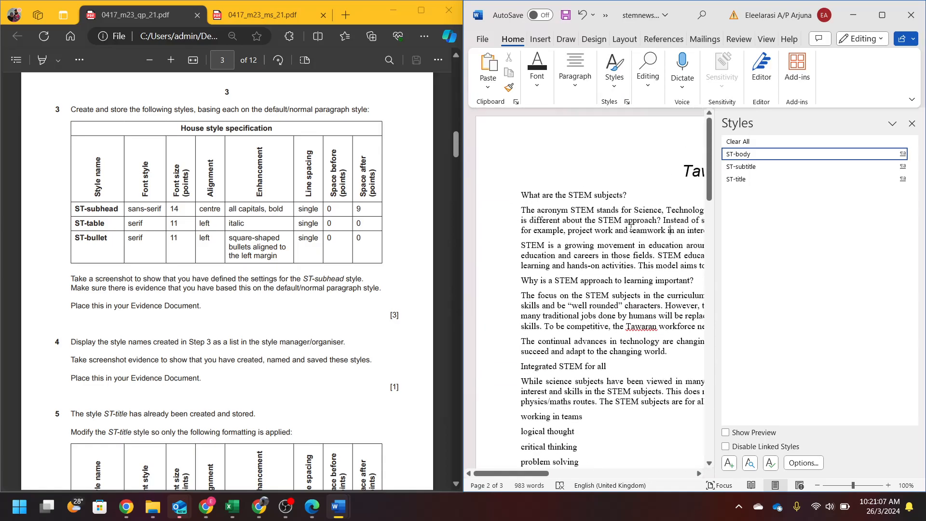
{"action": "scroll", "coordinate": [602, 207], "scroll_direction": "right", "scroll_amount": 2}
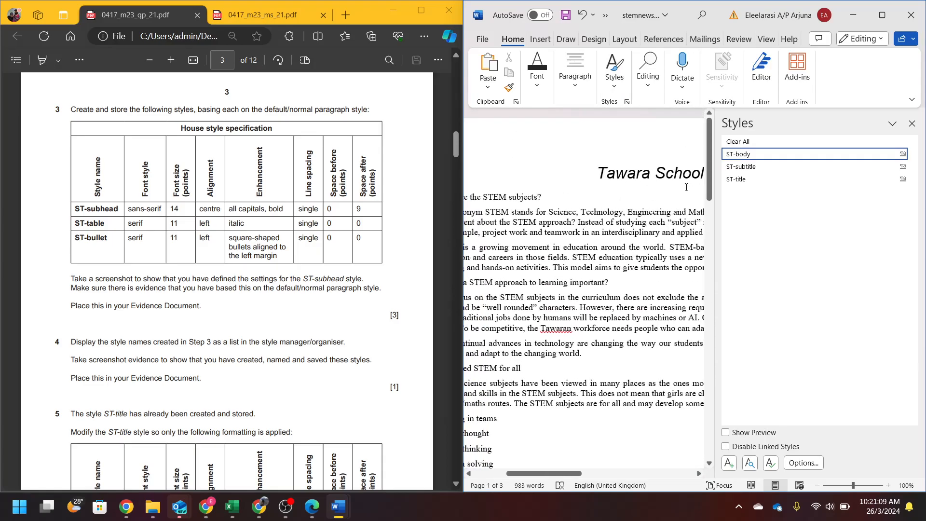
{"action": "left_click_drag", "start_coordinate": [716, 210], "coordinate": [820, 209]}
{"action": "left_click", "coordinate": [671, 182]}
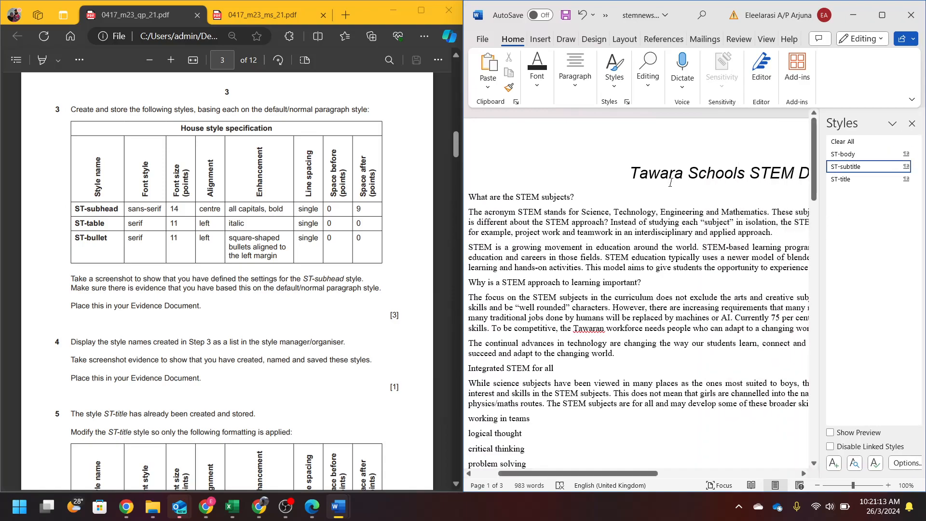
{"action": "mouse_move", "coordinate": [844, 170]}
{"action": "left_click", "coordinate": [494, 219]}
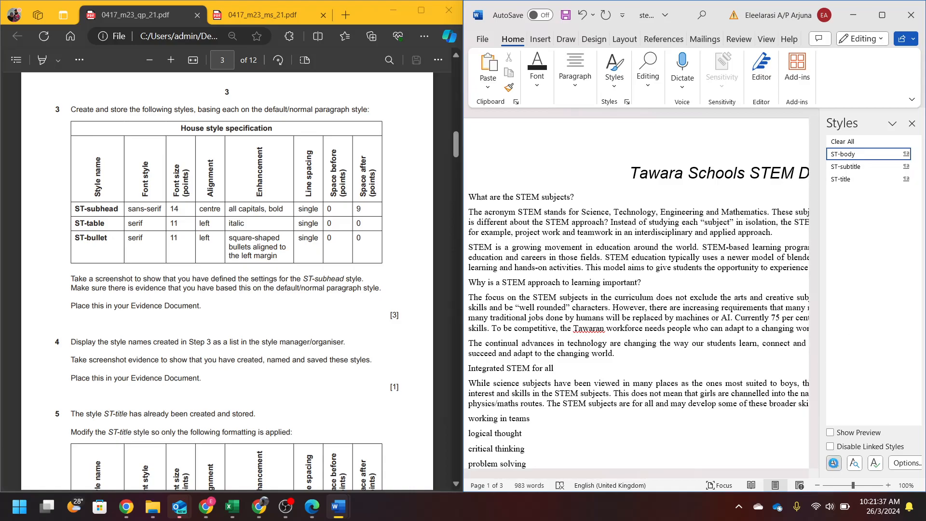
- Start a new style named ST-subhead, based on Normal, in Arial 14 pt, centred
{"action": "left_click", "coordinate": [833, 463]}
{"action": "type", "text": "S"}
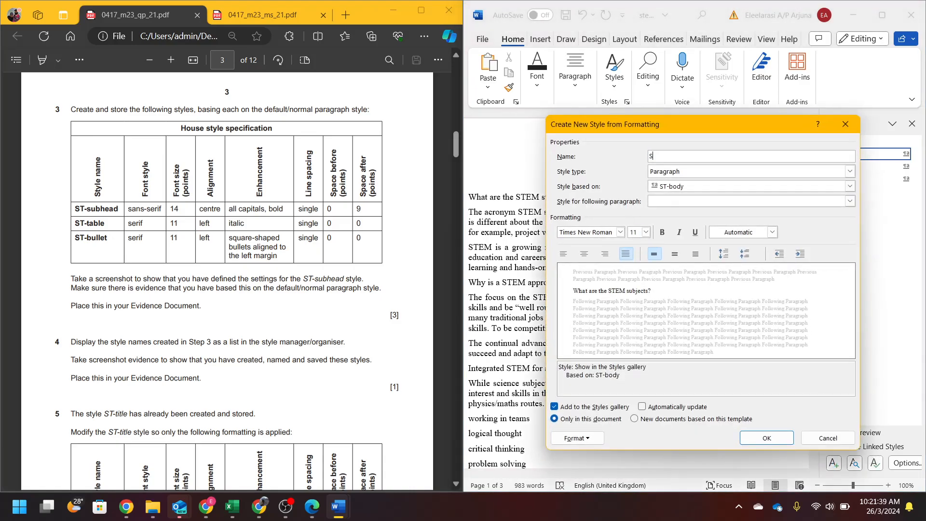
{"action": "type", "text": "T-sub"}
{"action": "key", "text": "Tab"}
{"action": "key", "text": "Tab"}
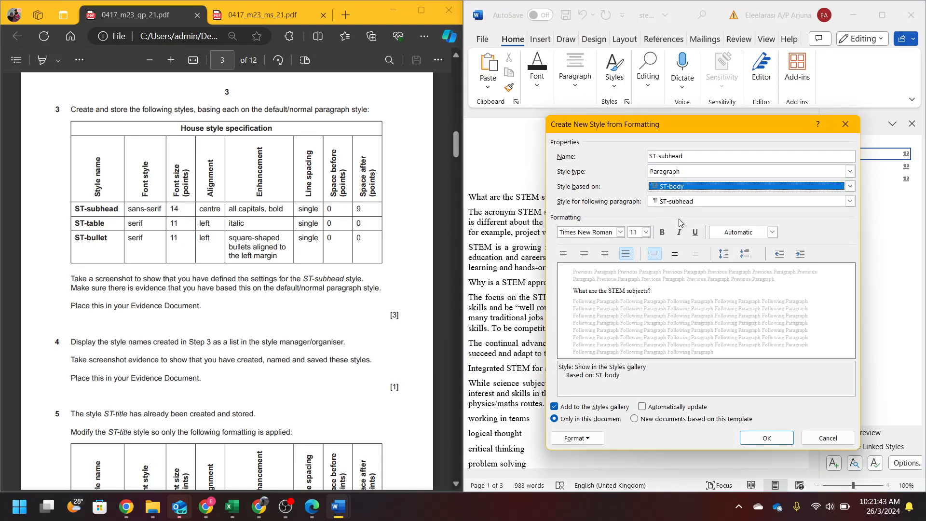
{"action": "left_click", "coordinate": [705, 188]}
{"action": "left_click", "coordinate": [679, 207]}
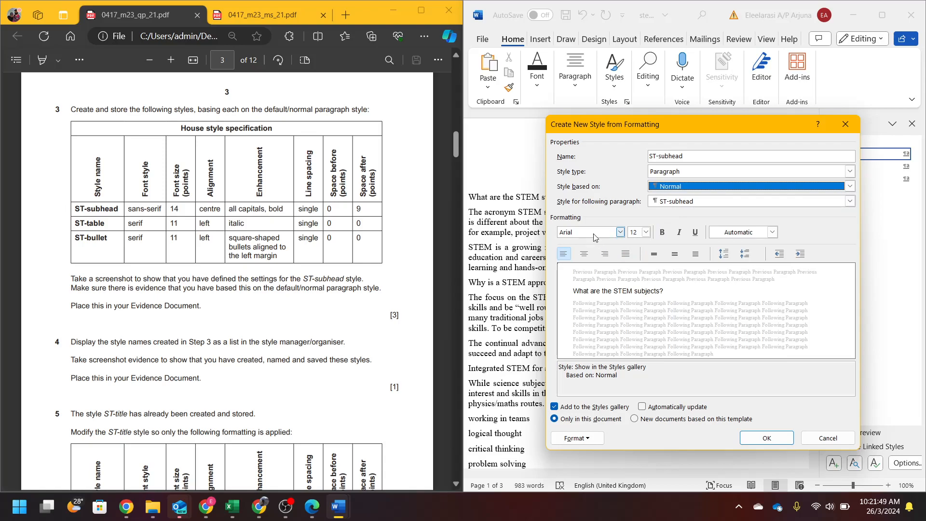
{"action": "key", "text": "Tab"}
{"action": "key", "text": "Tab"}
{"action": "key", "text": "Tab"}
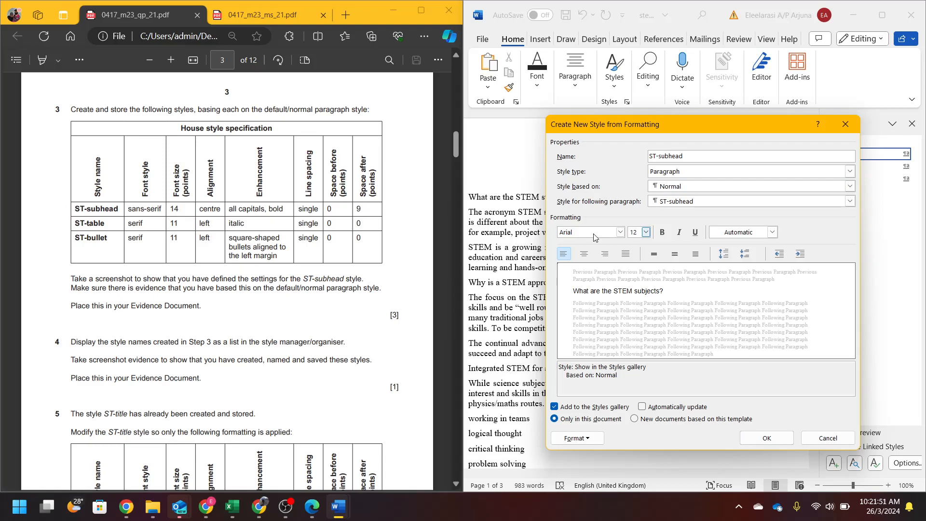
{"action": "type", "text": "14"}
{"action": "left_click", "coordinate": [582, 257]}
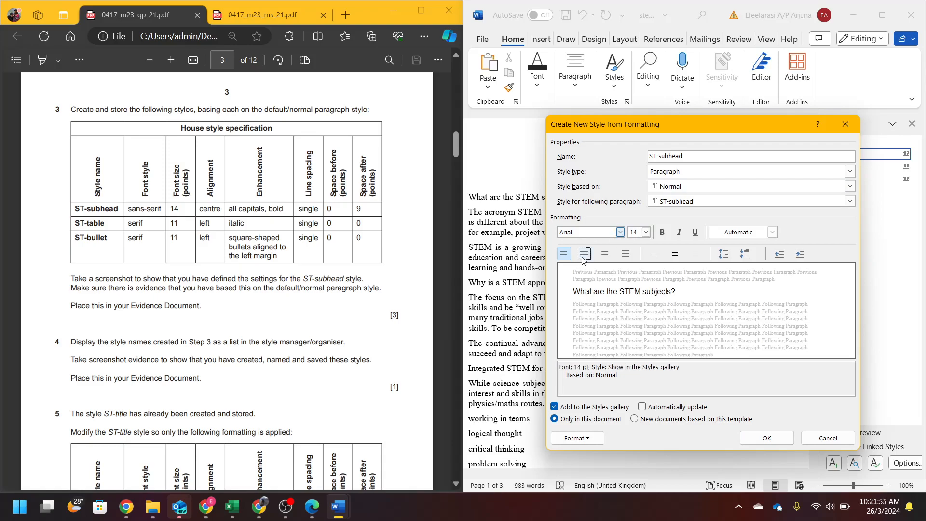
- Make the ST-subhead font bold and all caps
{"action": "left_click", "coordinate": [575, 439]}
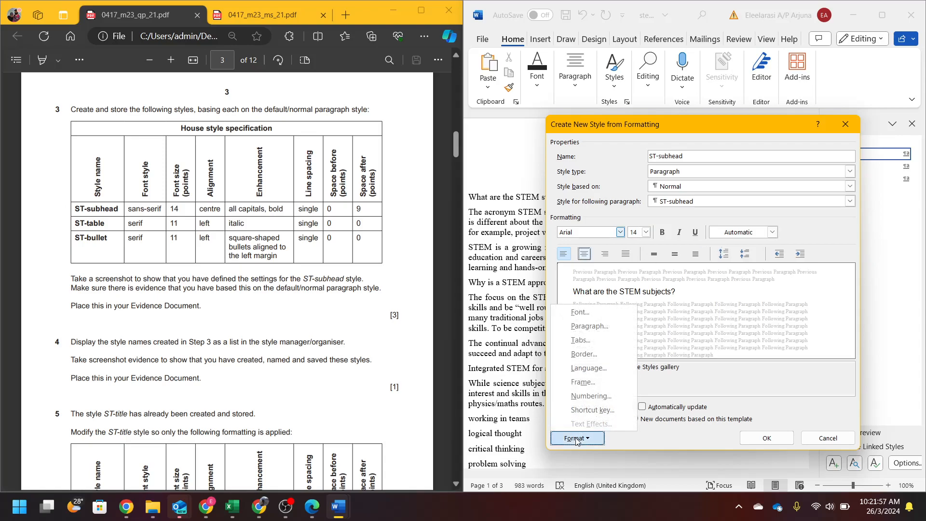
{"action": "left_click", "coordinate": [580, 312]}
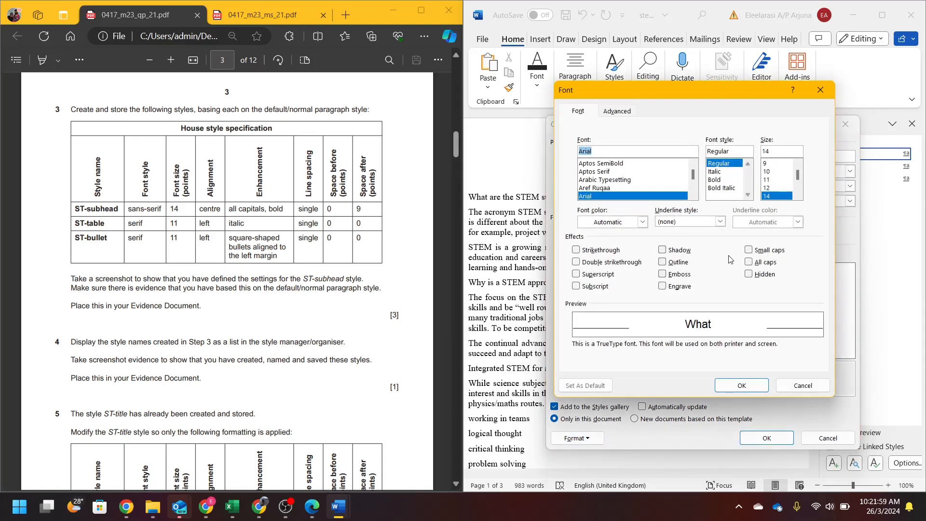
{"action": "left_click", "coordinate": [749, 262]}
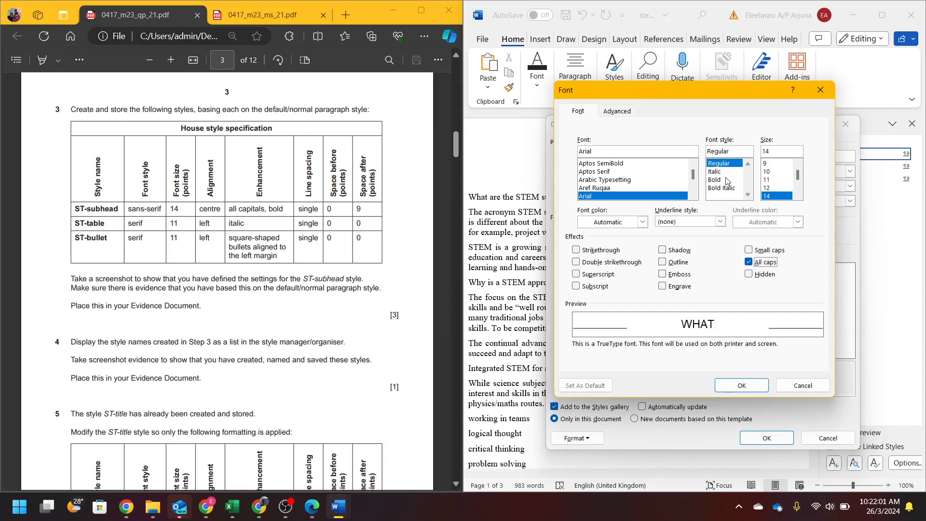
{"action": "left_click", "coordinate": [723, 180]}
{"action": "left_click", "coordinate": [728, 387]}
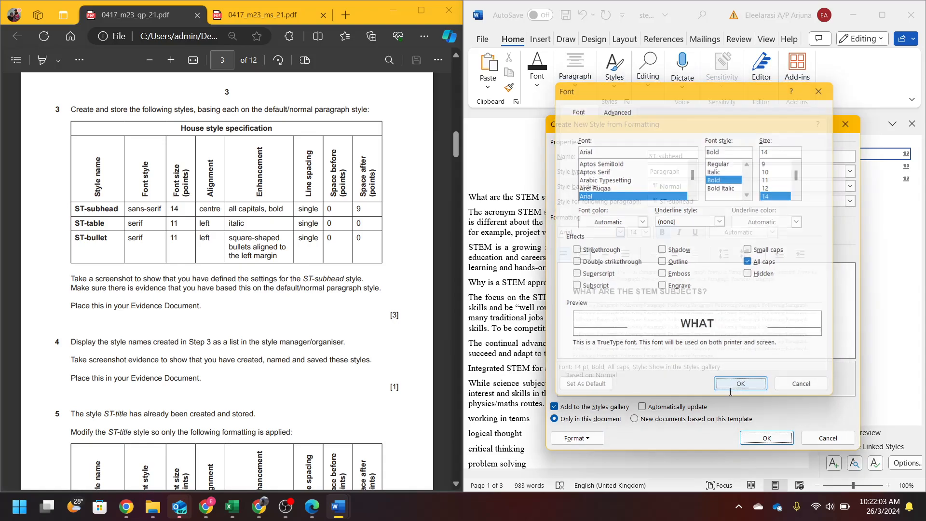
- Give ST-subhead single line spacing and 9 pt space after, then save the style
{"action": "left_click", "coordinate": [575, 438]}
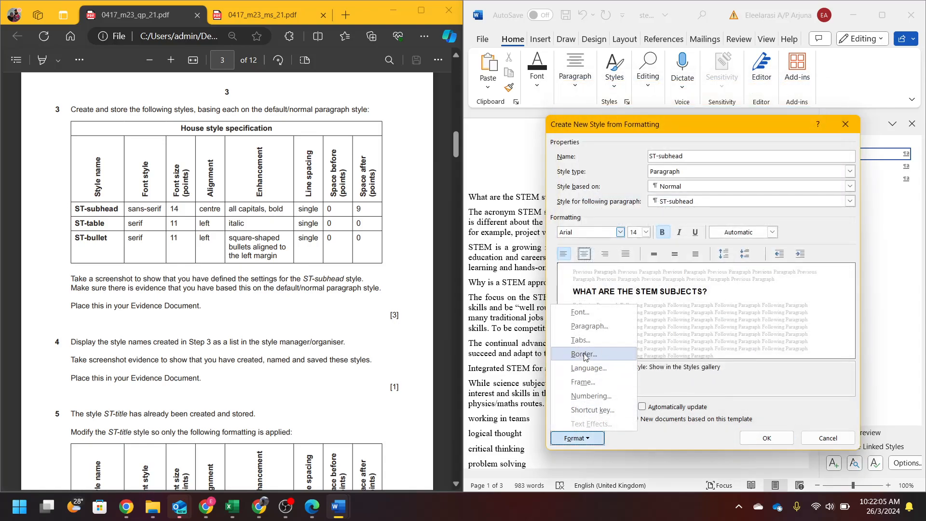
{"action": "left_click", "coordinate": [588, 326]}
{"action": "left_click", "coordinate": [829, 328]}
{"action": "left_click", "coordinate": [786, 336]}
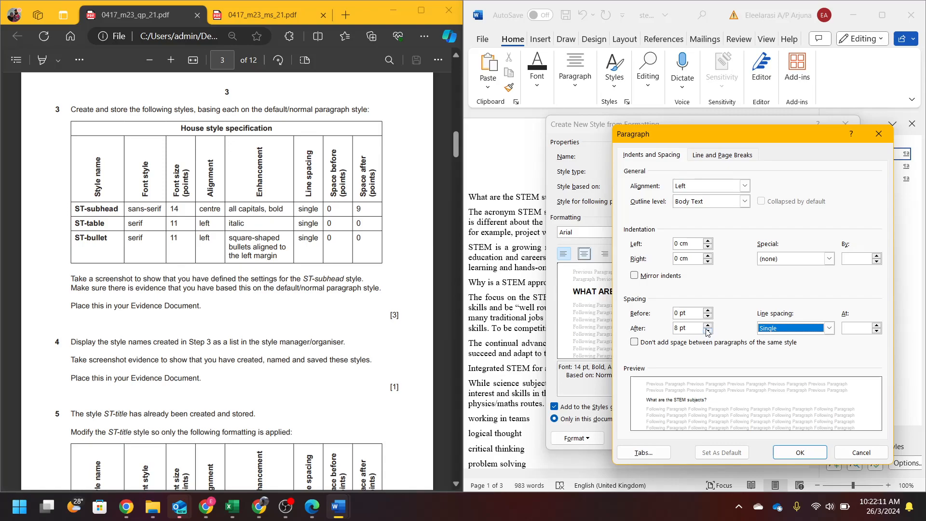
{"action": "left_click_drag", "start_coordinate": [694, 330], "coordinate": [677, 331]}
{"action": "type", "text": "9"}
{"action": "left_click", "coordinate": [799, 452]}
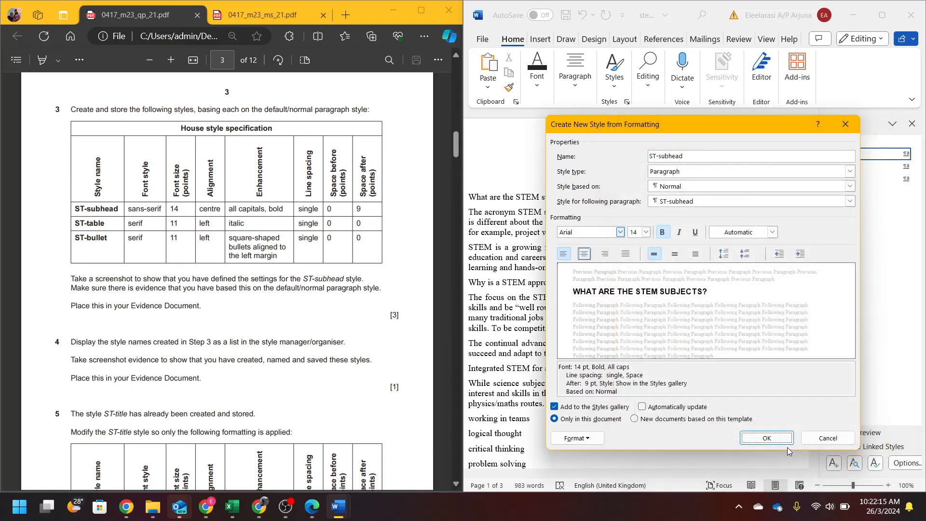
{"action": "left_click", "coordinate": [781, 442]}
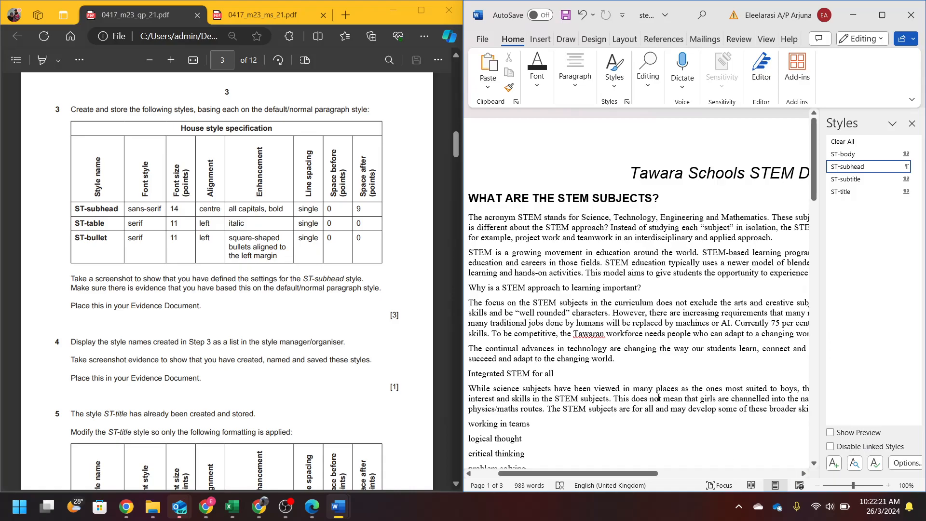
- Start a new style ST-table in Times New Roman 11 pt italic, left-aligned
{"action": "left_click", "coordinate": [833, 463]}
{"action": "type", "text": "ST-table"}
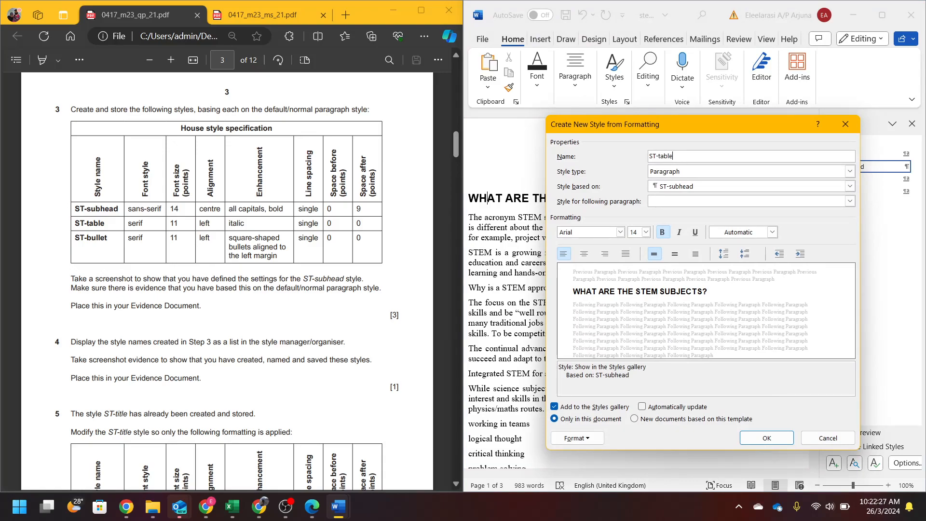
{"action": "left_click", "coordinate": [587, 232]}
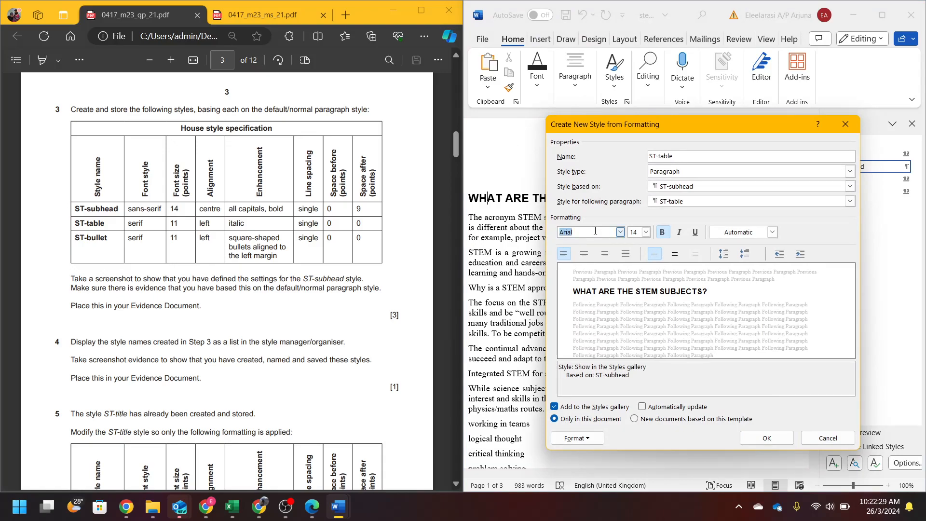
{"action": "type", "text": "Times New Roman"}
{"action": "key", "text": "Return"}
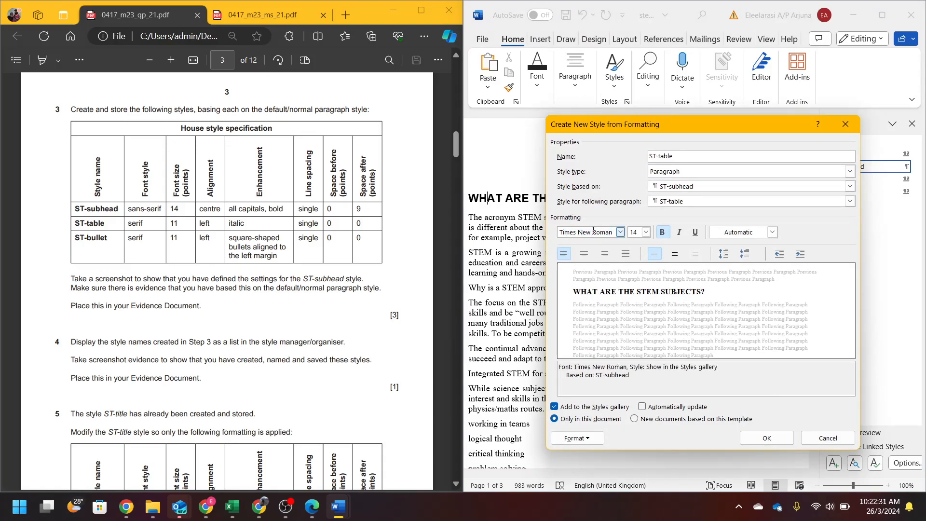
{"action": "left_click", "coordinate": [638, 231]}
{"action": "left_click", "coordinate": [564, 257]}
{"action": "left_click", "coordinate": [676, 235]}
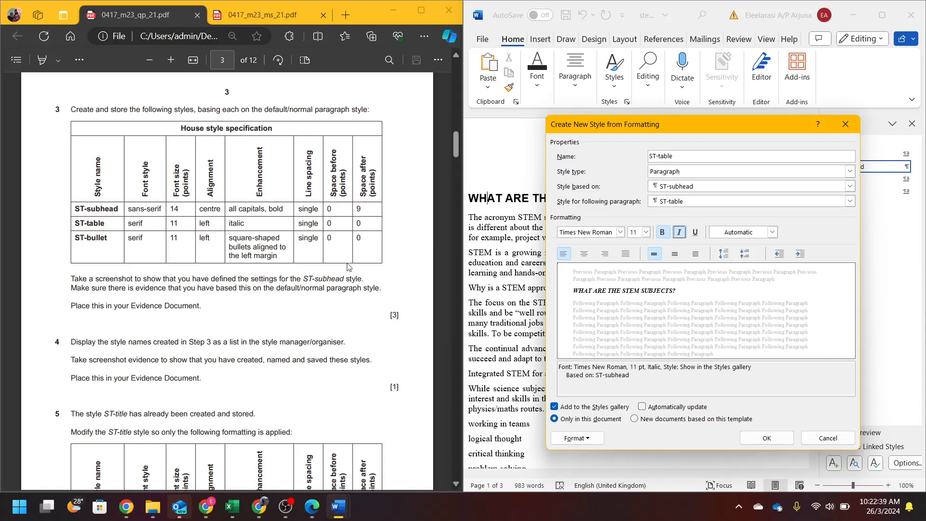
- Set ST-table's space after to 0 pt and save the style
{"action": "left_click", "coordinate": [576, 439]}
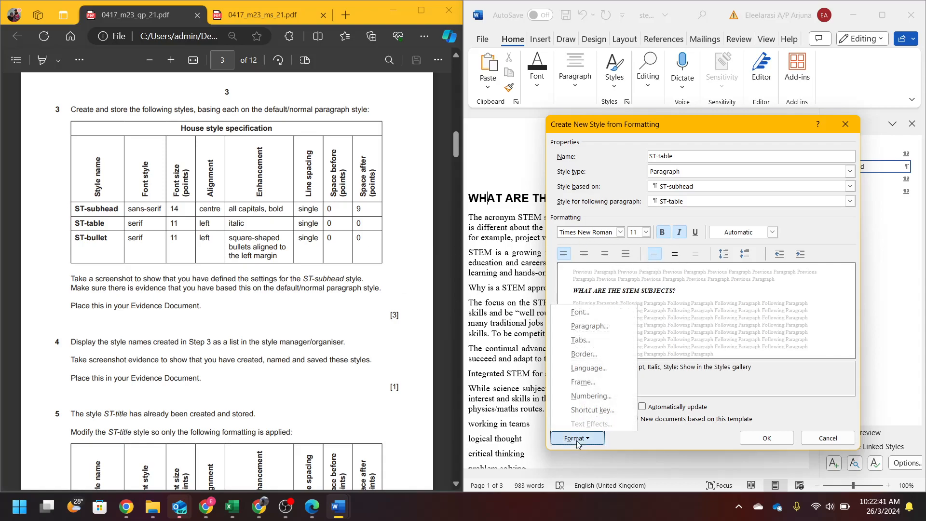
{"action": "left_click", "coordinate": [588, 326]}
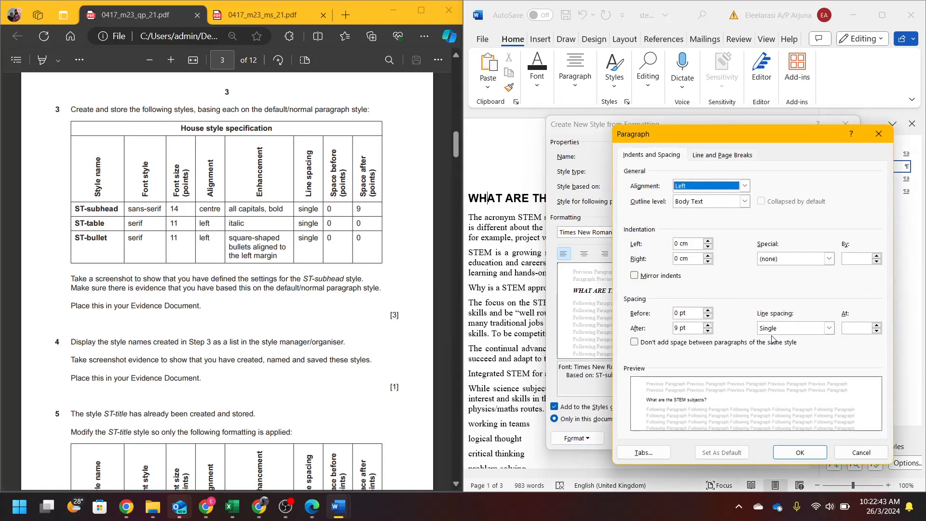
{"action": "left_click", "coordinate": [707, 330]}
{"action": "left_click", "coordinate": [707, 331]}
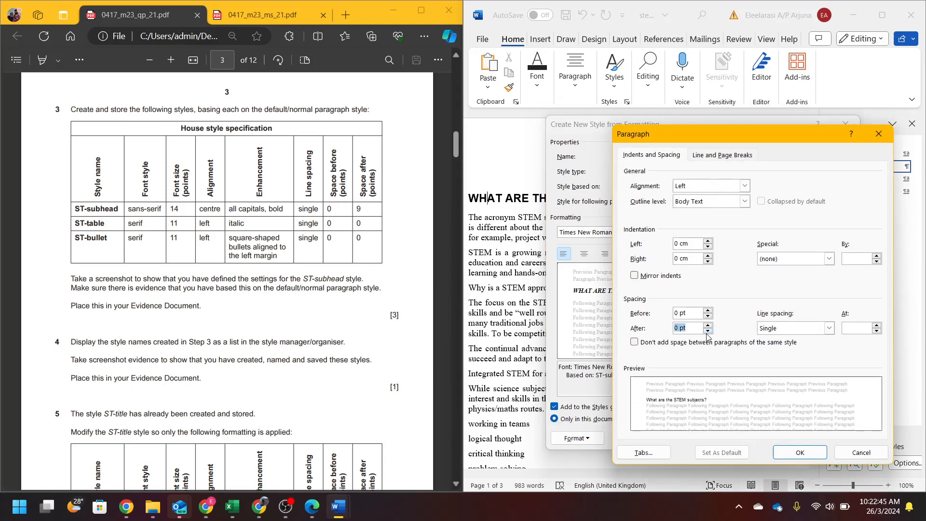
{"action": "left_click", "coordinate": [815, 454]}
{"action": "left_click", "coordinate": [788, 435]}
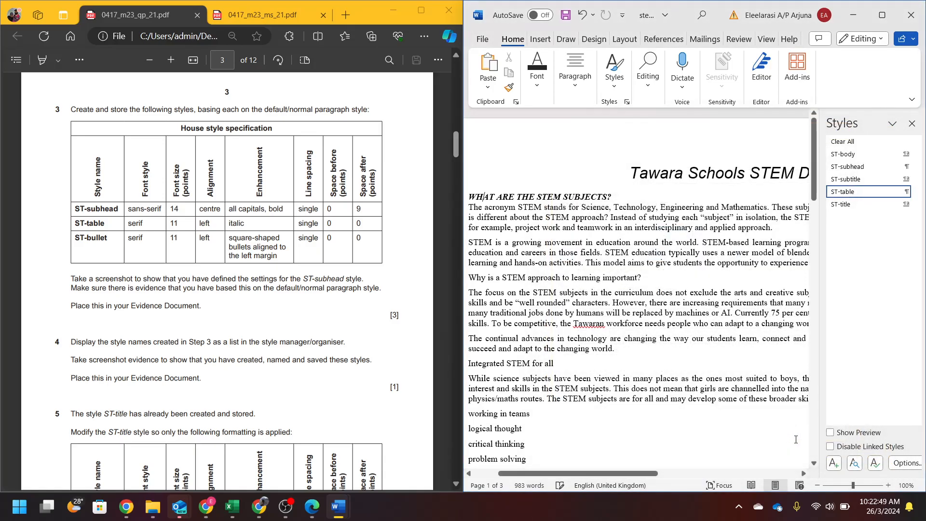
- Start a new style ST-bullet based on Normal in Times New Roman 11 pt
{"action": "left_click", "coordinate": [834, 464]}
{"action": "type", "text": "ST-bullet"}
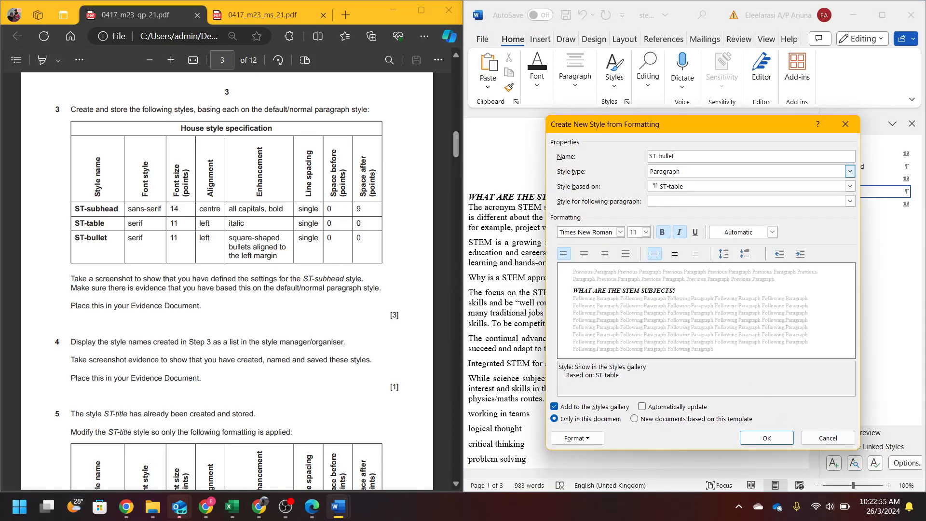
{"action": "left_click", "coordinate": [850, 186]}
{"action": "left_click", "coordinate": [681, 208]}
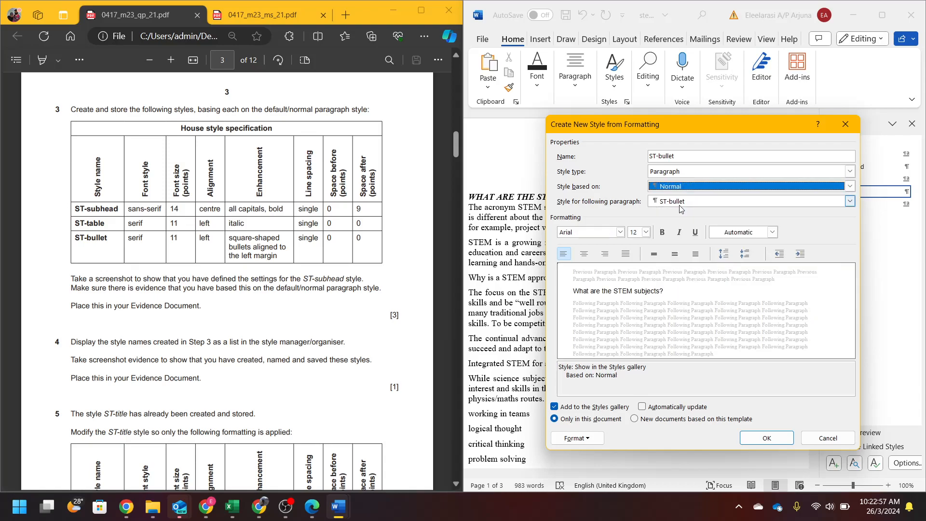
{"action": "left_click", "coordinate": [569, 235]}
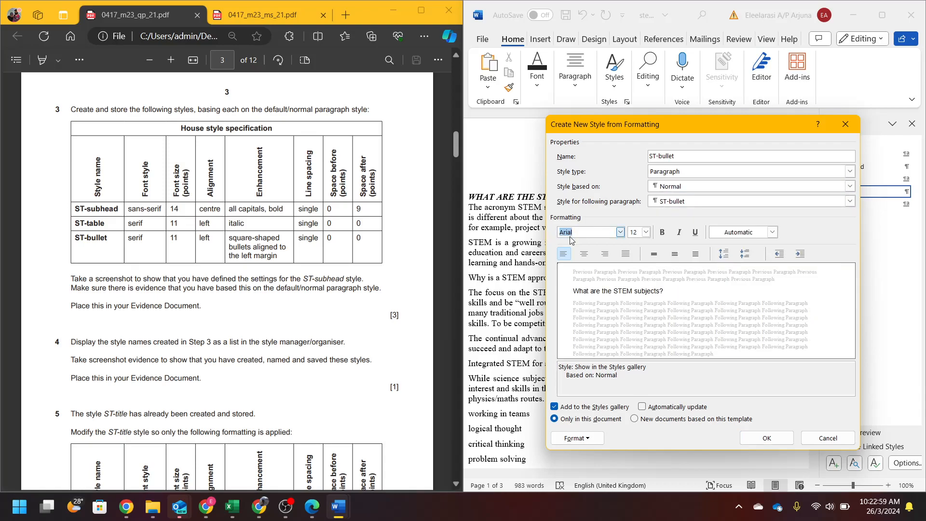
{"action": "type", "text": "Times New Roman"}
{"action": "key", "text": "Return"}
{"action": "key", "text": "Tab"}
{"action": "type", "text": "1"}
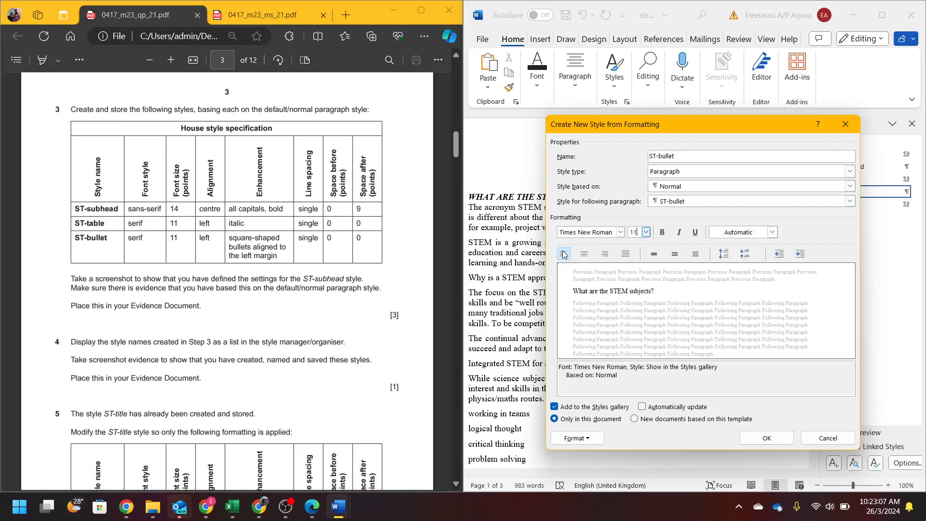
- Give ST-bullet a square bullet
{"action": "left_click", "coordinate": [594, 439]}
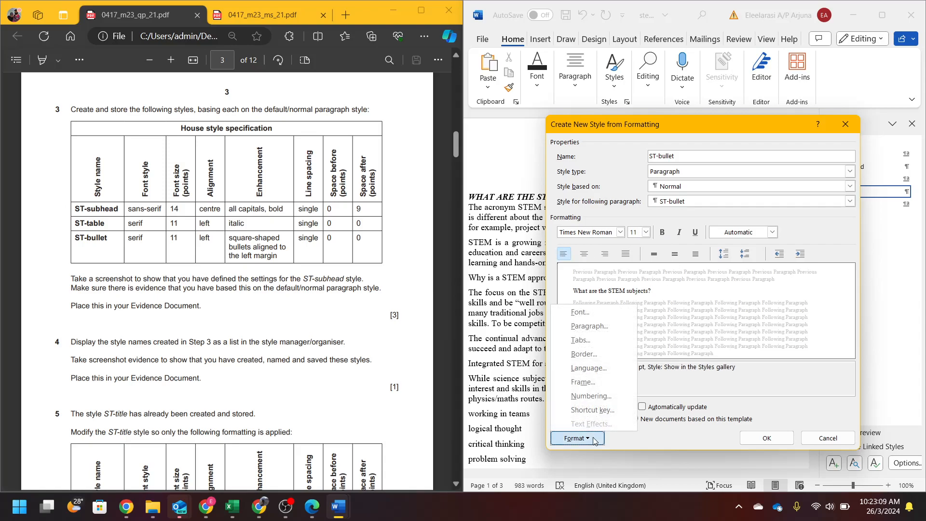
{"action": "left_click", "coordinate": [597, 396]}
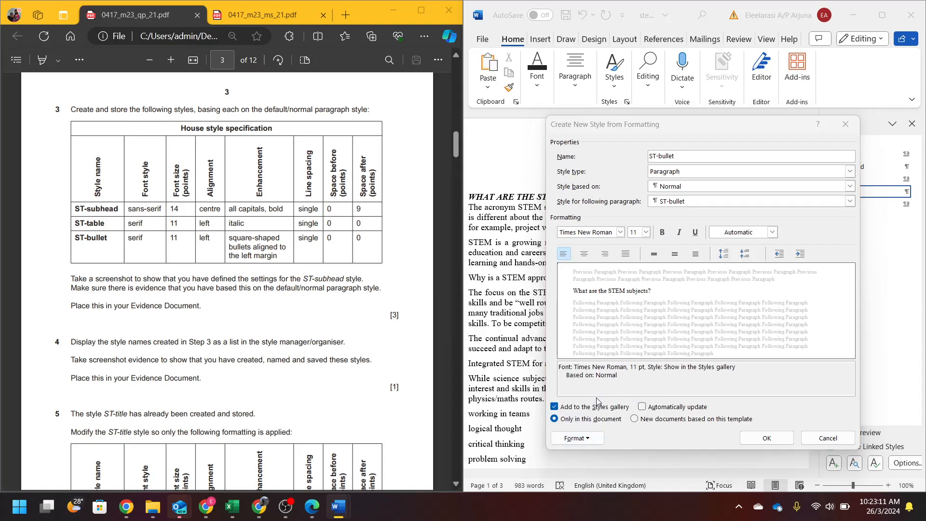
{"action": "left_click", "coordinate": [670, 189]}
{"action": "left_click", "coordinate": [723, 232]}
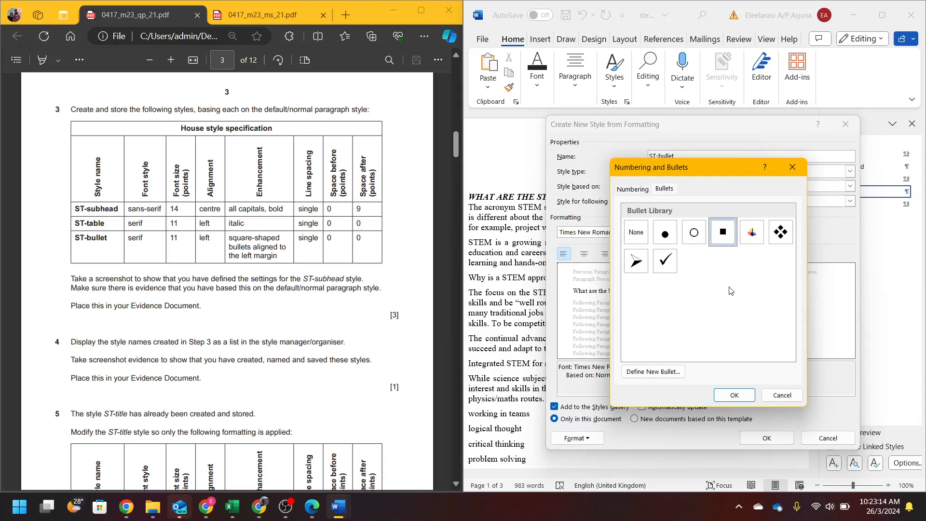
{"action": "left_click", "coordinate": [749, 397]}
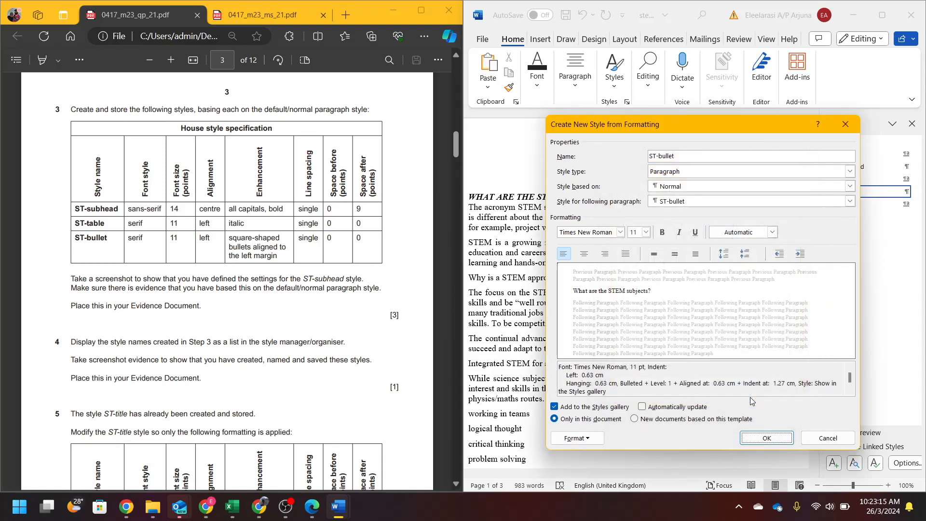
- Set ST-bullet to left indent 0, after 0, single spacing, save it, and apply ST-body
{"action": "left_click", "coordinate": [576, 438]}
{"action": "left_click", "coordinate": [589, 326]}
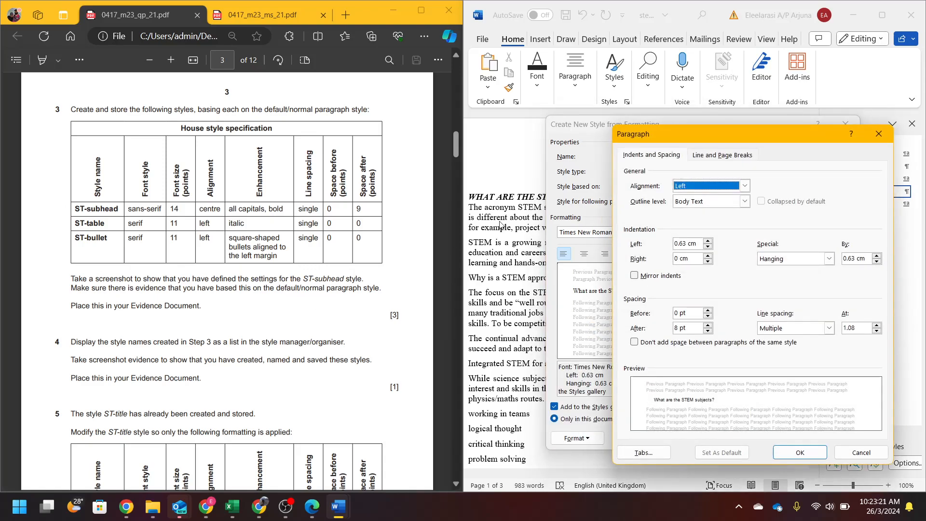
{"action": "left_click_drag", "start_coordinate": [696, 247], "coordinate": [671, 248]}
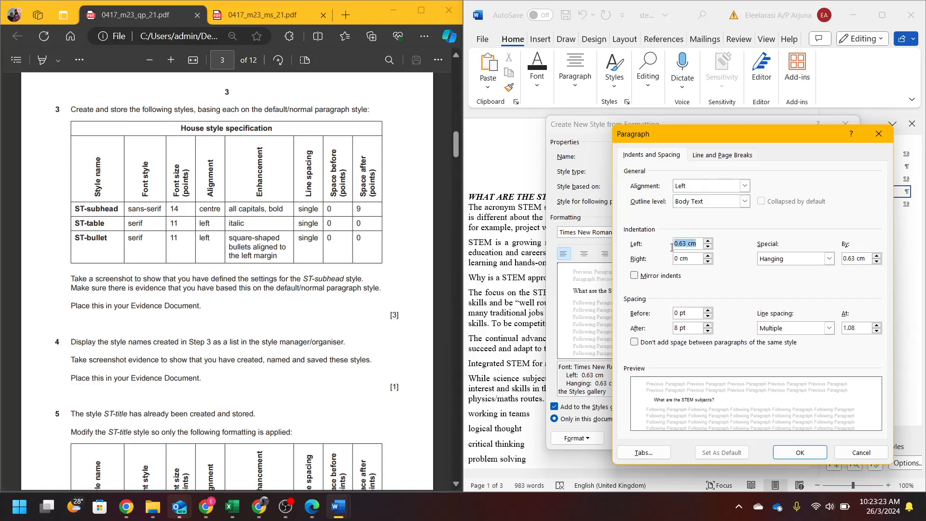
{"action": "type", "text": "0"}
{"action": "left_click_drag", "start_coordinate": [697, 327], "coordinate": [667, 323]}
{"action": "left_click", "coordinate": [801, 331]}
{"action": "left_click", "coordinate": [776, 347]}
{"action": "left_click", "coordinate": [775, 331]}
{"action": "left_click", "coordinate": [774, 340]}
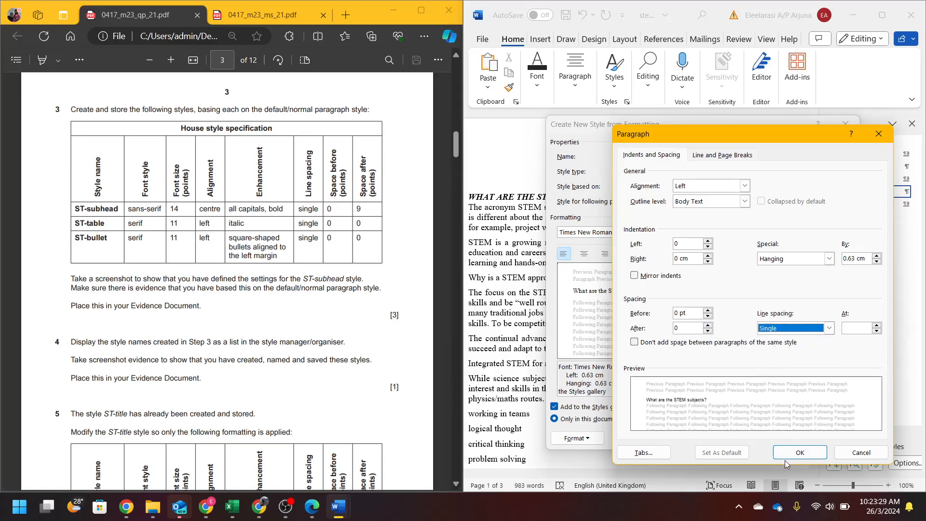
{"action": "left_click", "coordinate": [796, 453]}
{"action": "left_click", "coordinate": [768, 437]}
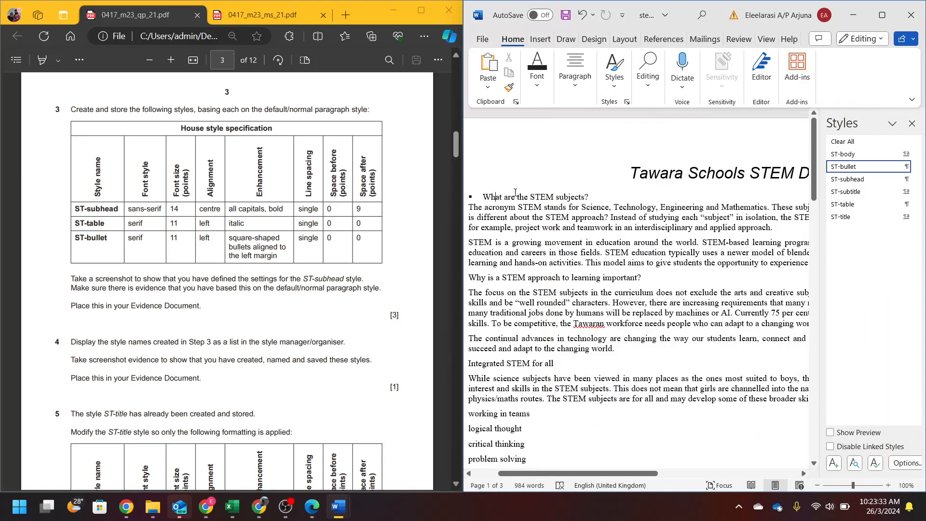
{"action": "left_click", "coordinate": [842, 155]}
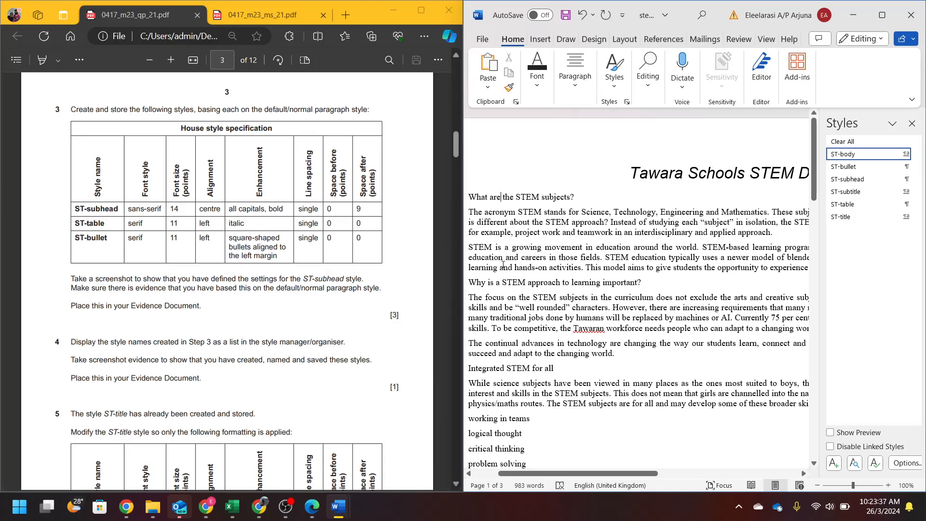
- Open ST-subhead's Modify Style settings and snip them as a screenshot
{"action": "left_click_drag", "start_coordinate": [74, 278], "coordinate": [366, 276]}
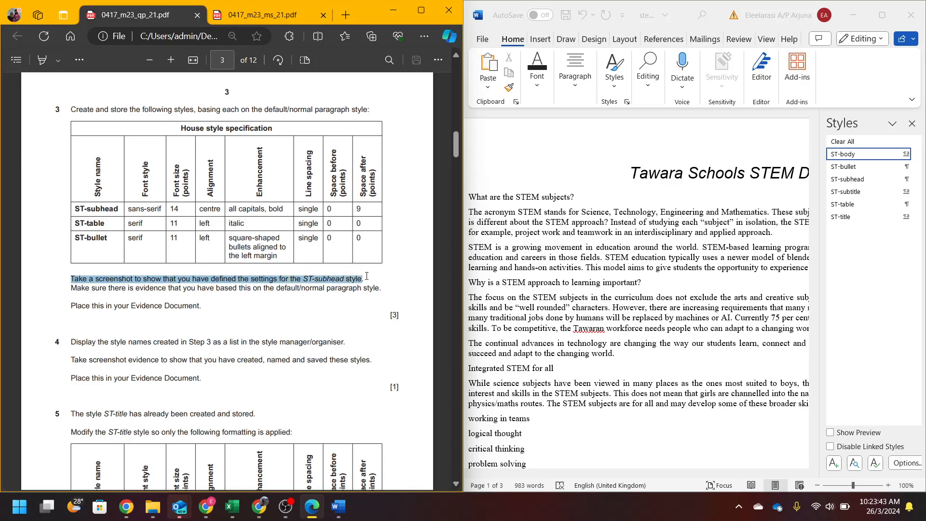
{"action": "left_click", "coordinate": [855, 182]}
{"action": "right_click", "coordinate": [855, 182]}
{"action": "left_click", "coordinate": [801, 211]}
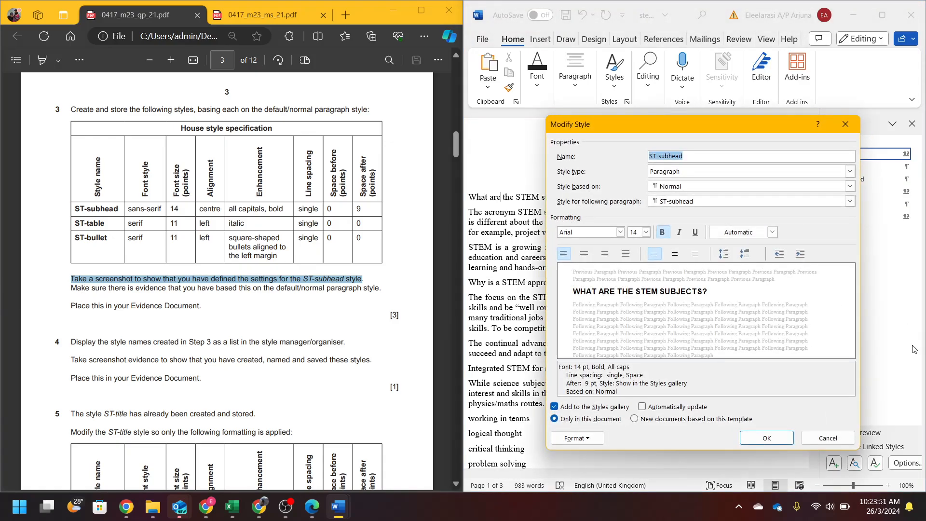
{"action": "key", "text": "super+shift+s"}
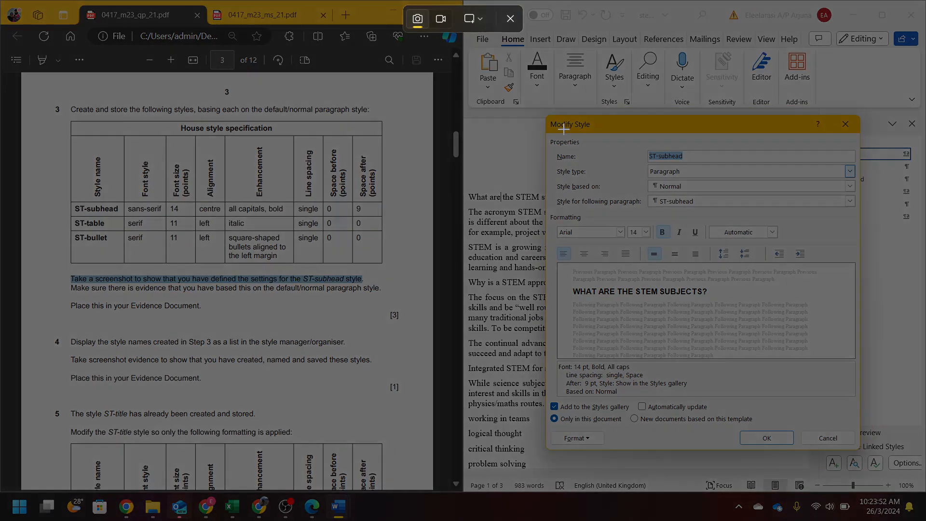
{"action": "left_click_drag", "start_coordinate": [545, 114], "coordinate": [857, 446]}
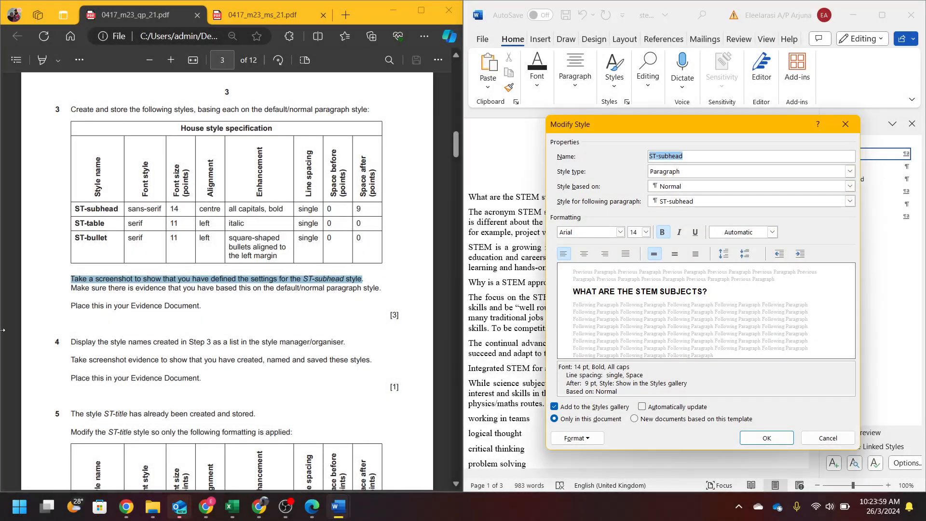
- Paste the ST-subhead settings screenshot under Step 3 in the evidence document and shrink it
{"action": "left_click", "coordinate": [771, 439]}
{"action": "mouse_move", "coordinate": [338, 507]}
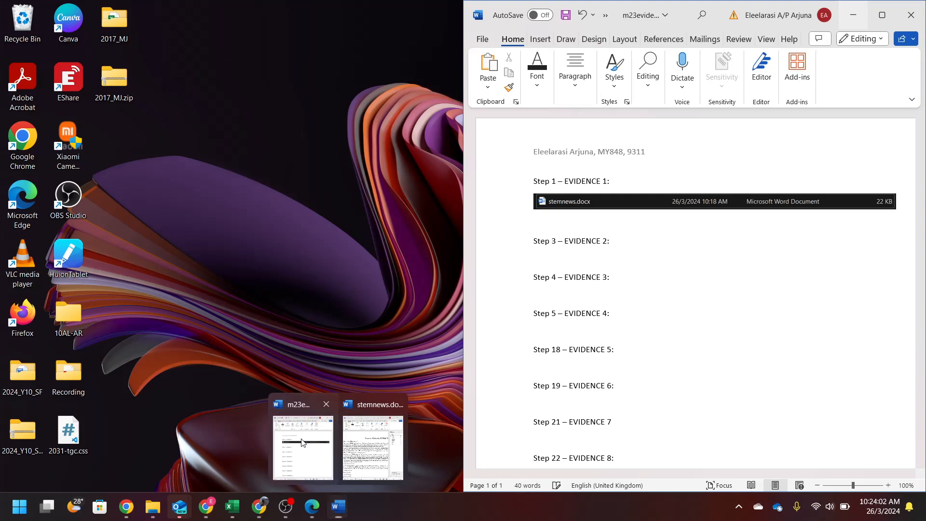
{"action": "left_click", "coordinate": [303, 442]}
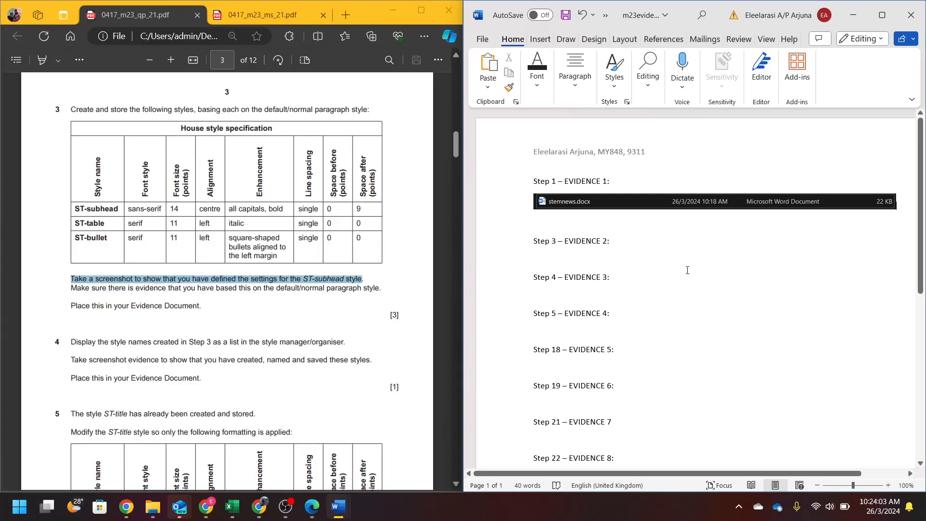
{"action": "key", "text": "ctrl+v"}
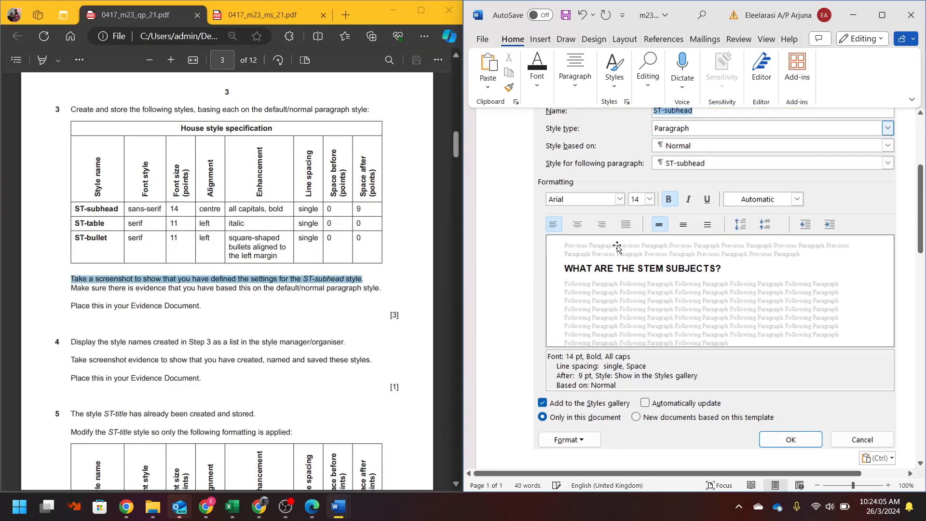
{"action": "left_click_drag", "start_coordinate": [533, 450], "coordinate": [630, 232]}
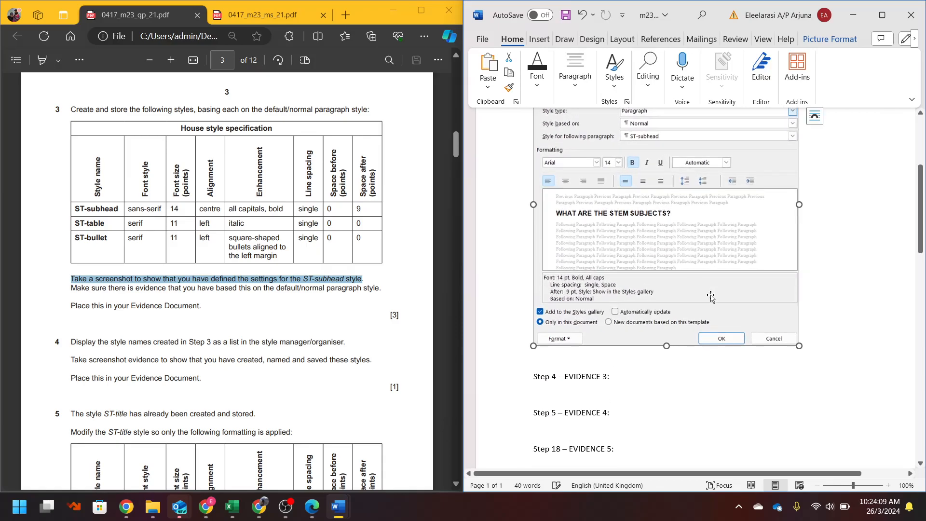
{"action": "scroll", "coordinate": [698, 287], "scroll_direction": "up", "scroll_amount": 2}
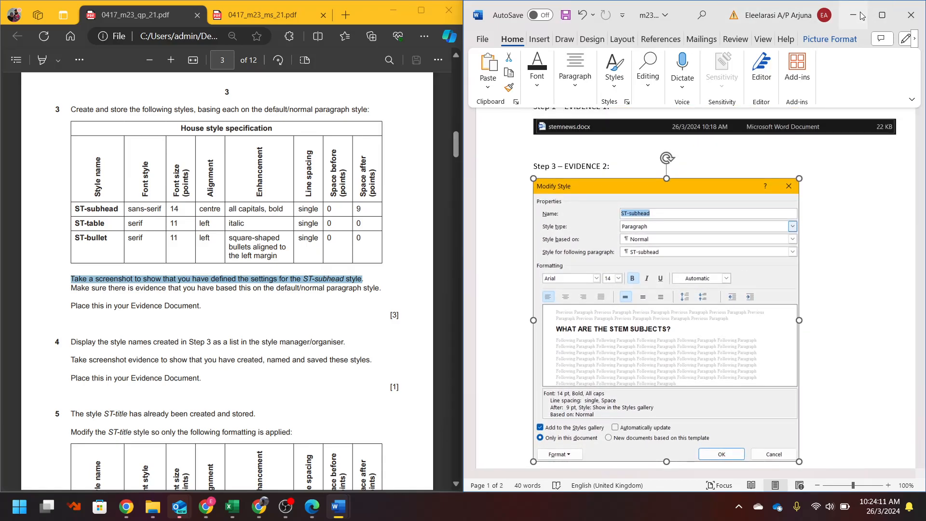
- Check the style-basis requirement in the question paper and return to the STEM document's Styles pane
{"action": "left_click", "coordinate": [861, 16]}
{"action": "left_click_drag", "start_coordinate": [150, 289], "coordinate": [369, 289]}
{"action": "mouse_move", "coordinate": [322, 507]}
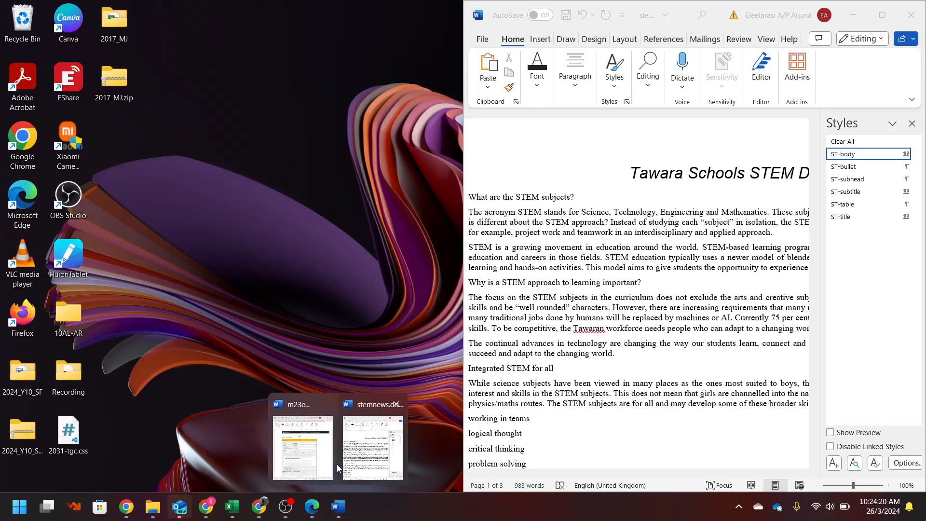
{"action": "left_click", "coordinate": [328, 464]}
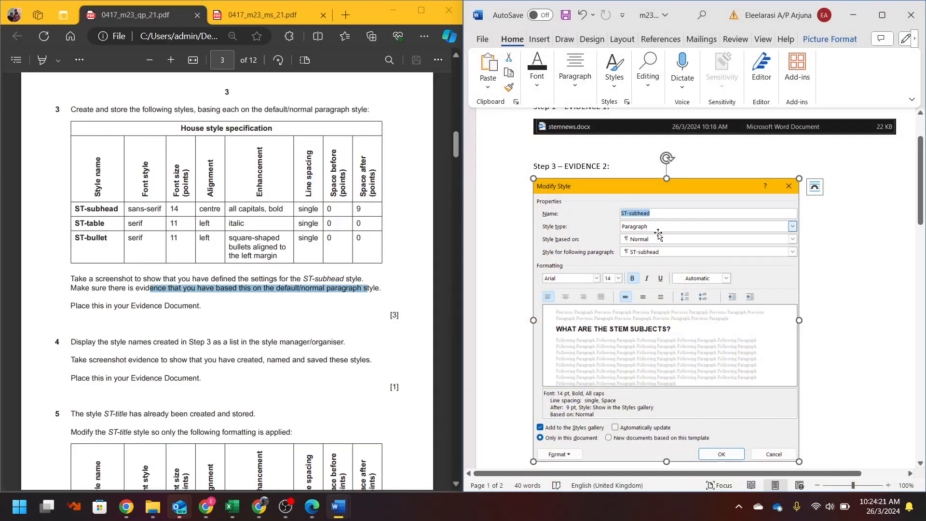
{"action": "scroll", "coordinate": [636, 244], "scroll_direction": "down", "scroll_amount": 3}
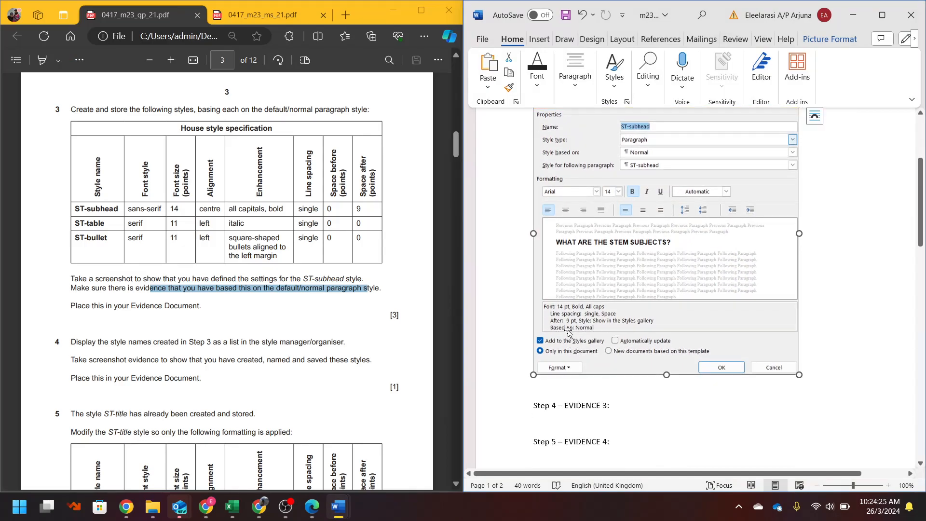
{"action": "left_click", "coordinate": [853, 15]}
{"action": "left_click", "coordinate": [99, 318]}
{"action": "scroll", "coordinate": [98, 318], "scroll_direction": "down", "scroll_amount": 4}
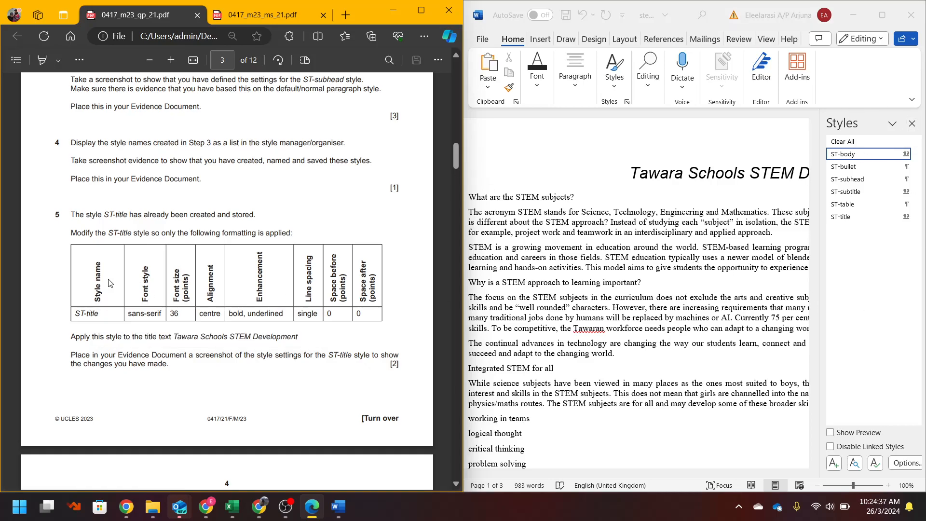
- Snip the Styles pane's ST style list and paste it under Step 4 – EVIDENCE 3
{"action": "left_click_drag", "start_coordinate": [121, 164], "coordinate": [373, 159]}
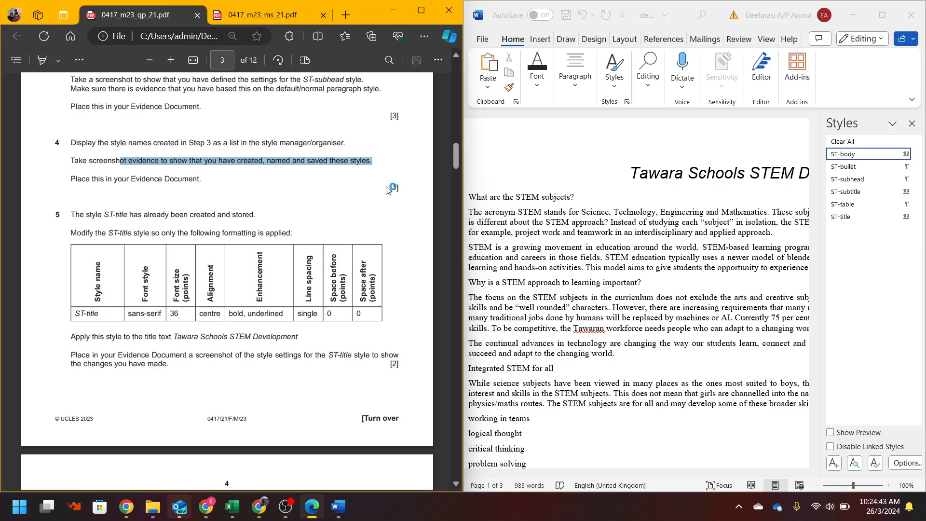
{"action": "key", "text": "super+shift+s"}
{"action": "left_click_drag", "start_coordinate": [821, 113], "coordinate": [921, 223]}
{"action": "mouse_move", "coordinate": [338, 506]}
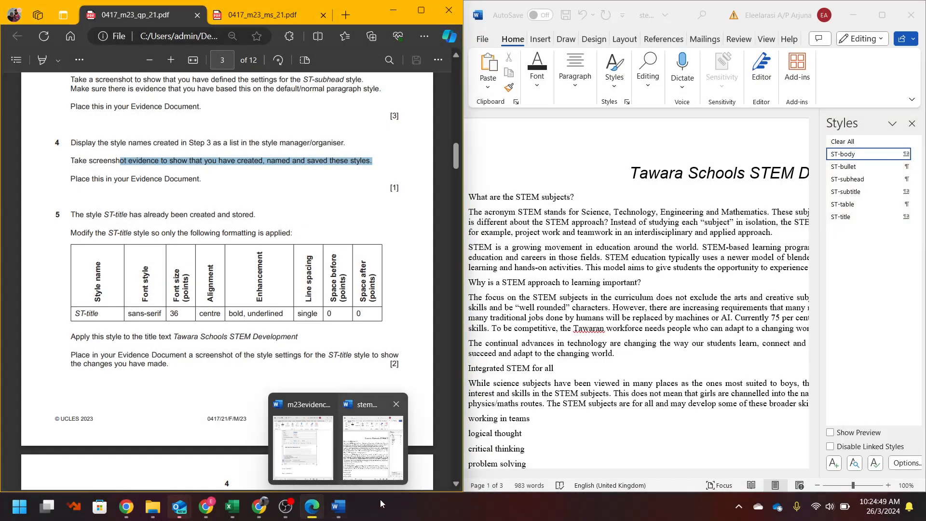
{"action": "left_click", "coordinate": [303, 447]}
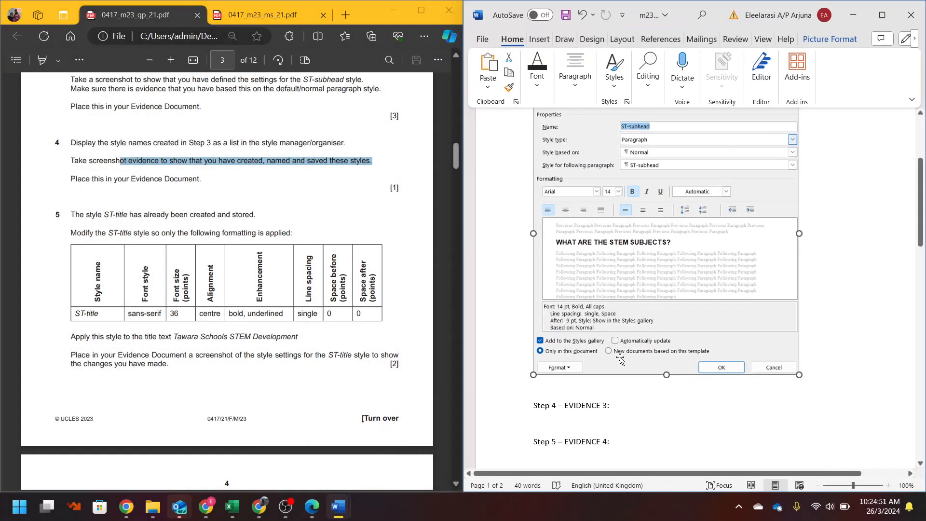
{"action": "scroll", "coordinate": [620, 360], "scroll_direction": "down", "scroll_amount": 3}
{"action": "left_click", "coordinate": [600, 262]}
{"action": "key", "text": "ctrl+v"}
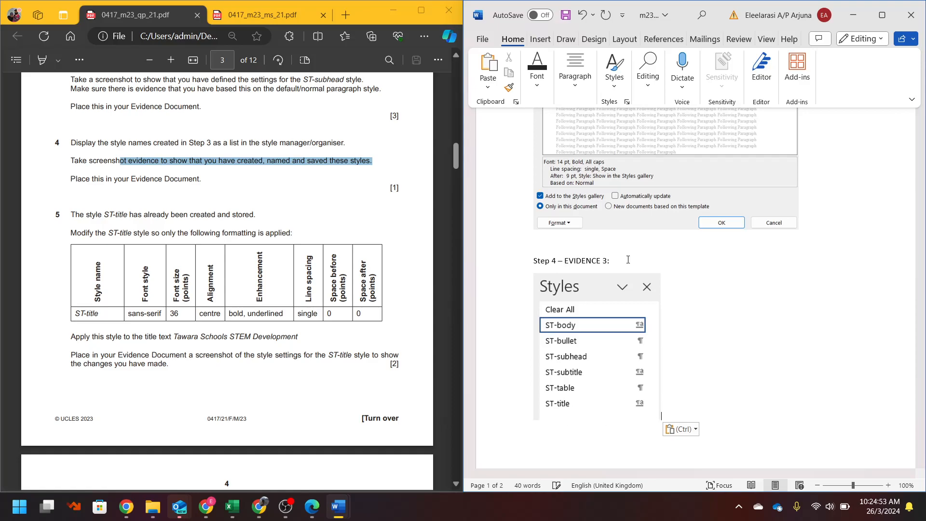
{"action": "left_click", "coordinate": [852, 15]}
{"action": "left_click", "coordinate": [82, 186]}
{"action": "scroll", "coordinate": [79, 178], "scroll_direction": "down", "scroll_amount": 3}
{"action": "scroll", "coordinate": [74, 162], "scroll_direction": "up", "scroll_amount": 2}
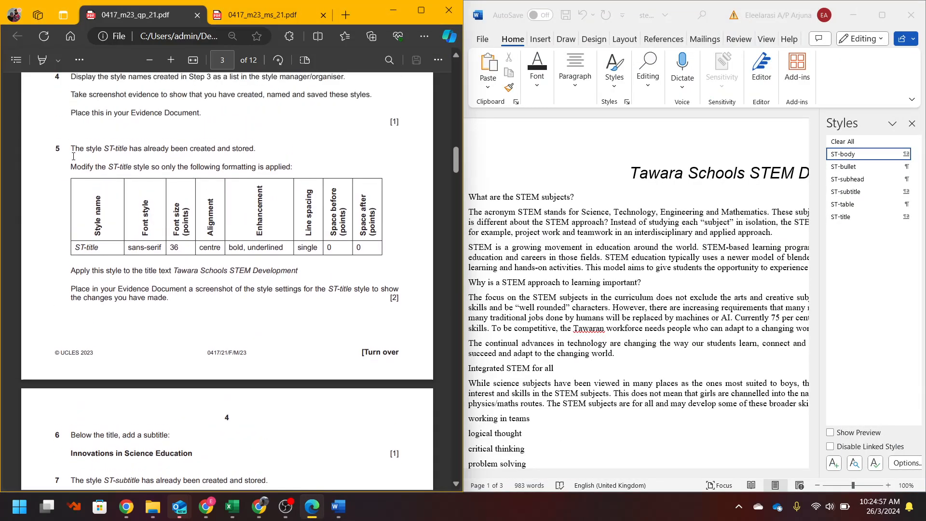
- Review step 5 in the question paper and open the ST-title style's Modify settings
{"action": "left_click_drag", "start_coordinate": [122, 154], "coordinate": [252, 150]}
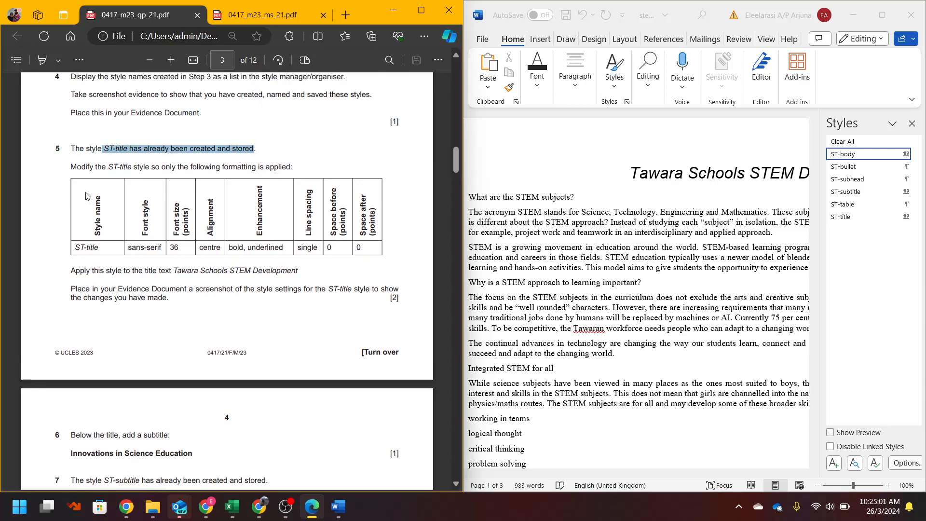
{"action": "left_click", "coordinate": [95, 172]}
{"action": "left_click", "coordinate": [589, 231]}
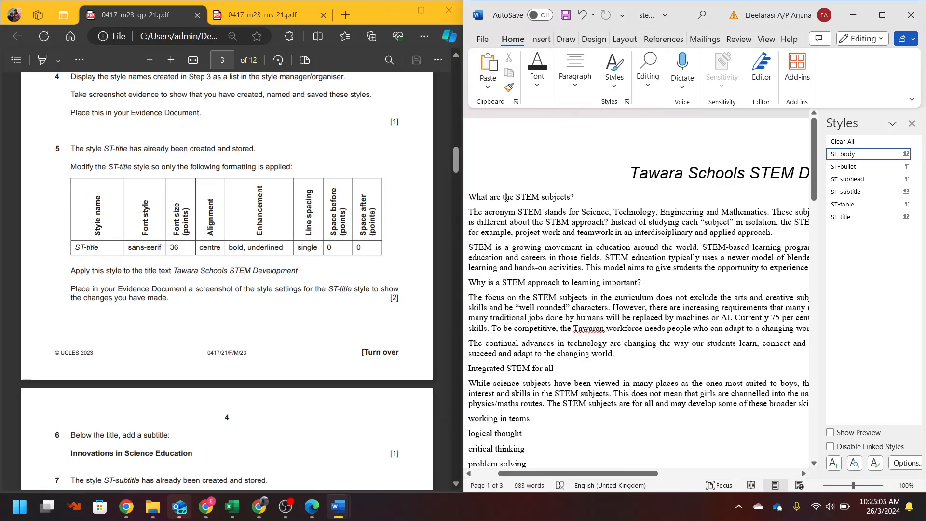
{"action": "left_click_drag", "start_coordinate": [491, 198], "coordinate": [554, 202]}
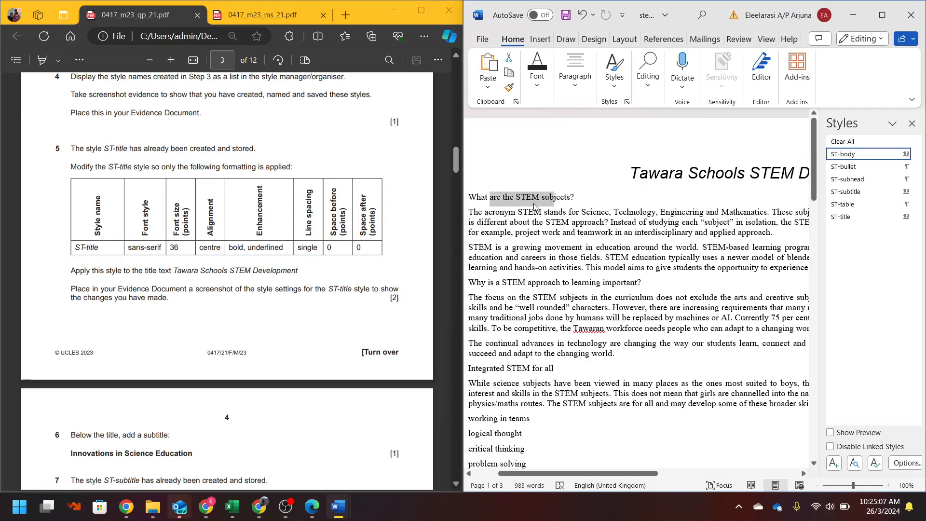
{"action": "left_click", "coordinate": [532, 196]}
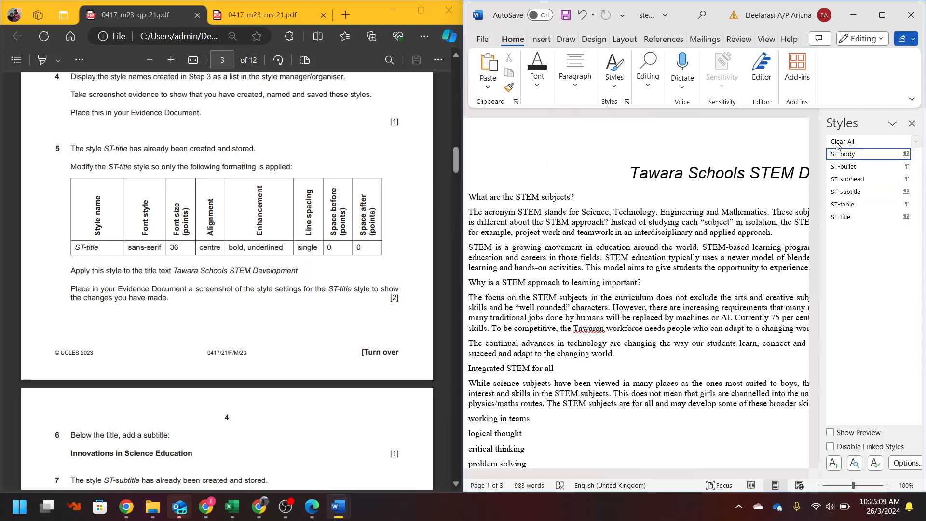
{"action": "left_click", "coordinate": [916, 217]}
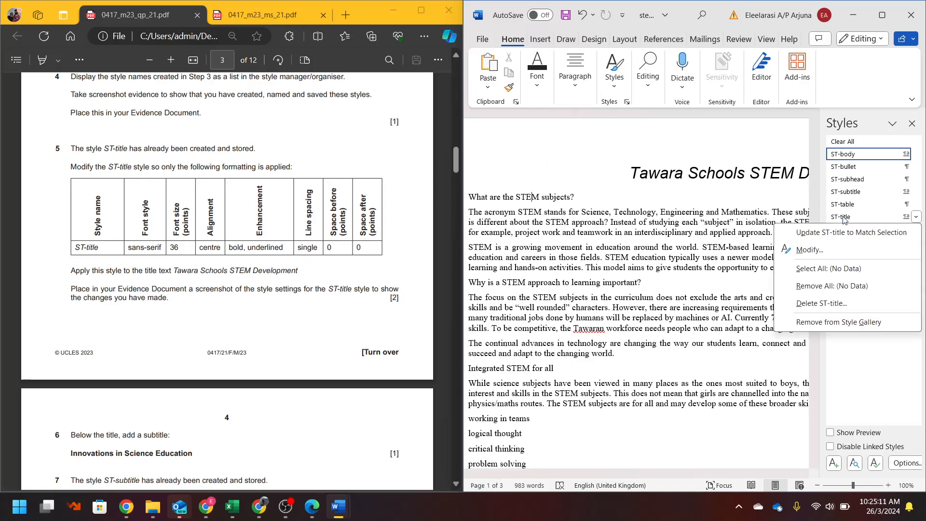
{"action": "left_click", "coordinate": [822, 251]}
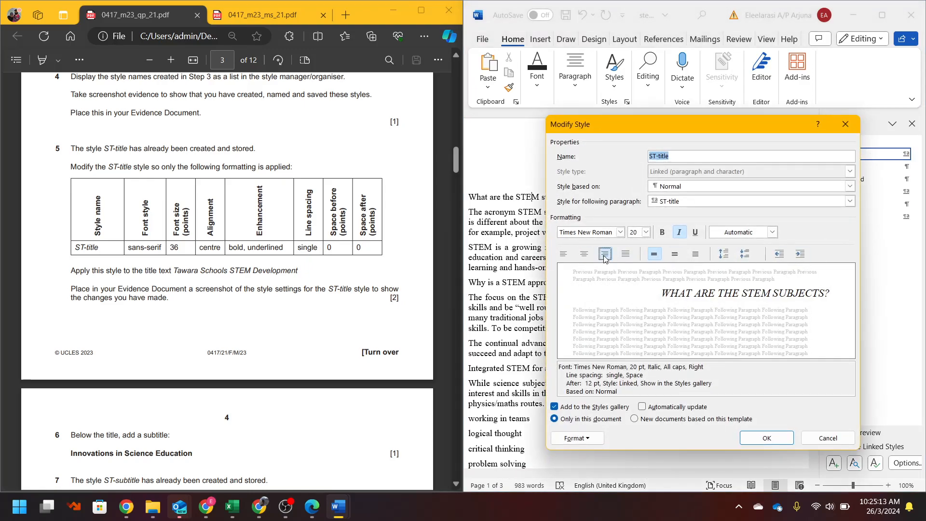
- Set ST-title to Arial 36 pt, centred, bold, underlined, with italic turned off
{"action": "left_click", "coordinate": [588, 233]}
{"action": "type", "text": "Arial"}
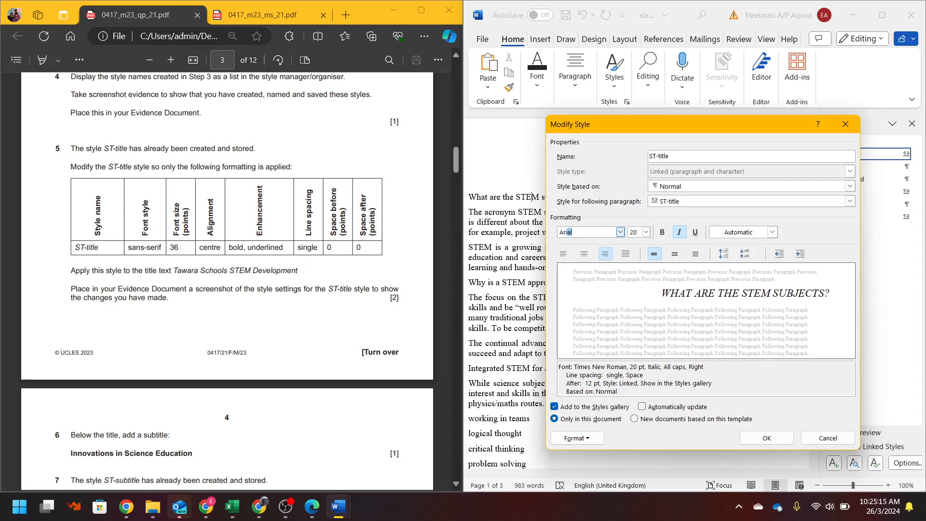
{"action": "left_click", "coordinate": [632, 232]}
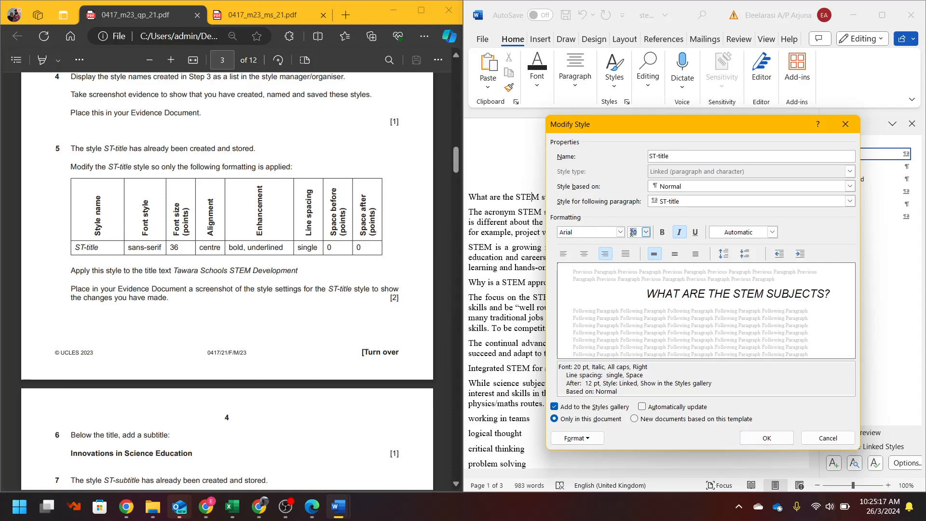
{"action": "type", "text": "36"}
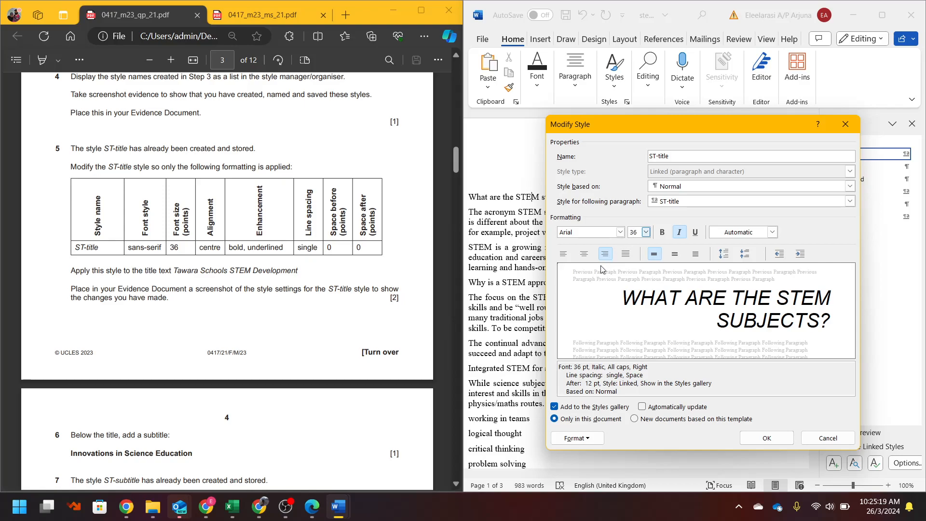
{"action": "left_click", "coordinate": [585, 256]}
{"action": "left_click", "coordinate": [662, 231]}
{"action": "left_click", "coordinate": [679, 232]}
{"action": "left_click", "coordinate": [694, 233]}
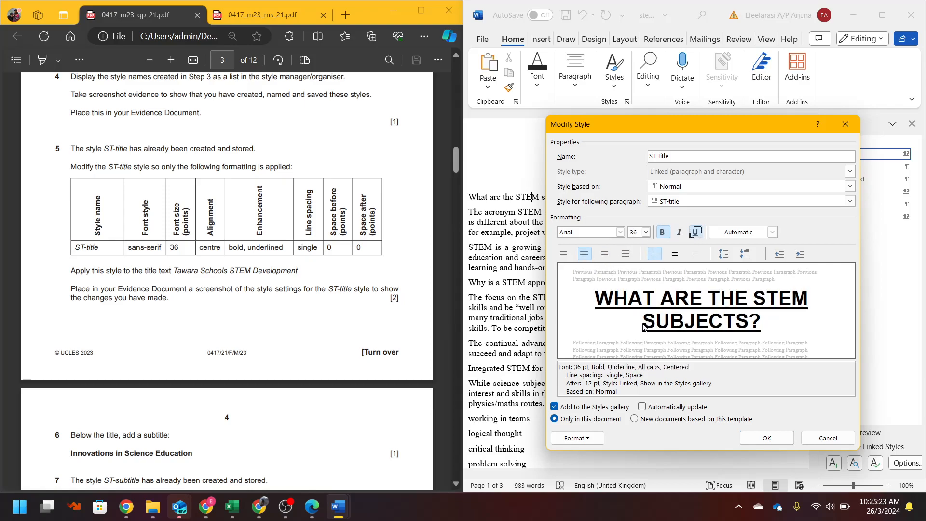
- Set ST-title's space after to 0 pt
{"action": "left_click", "coordinate": [557, 439]}
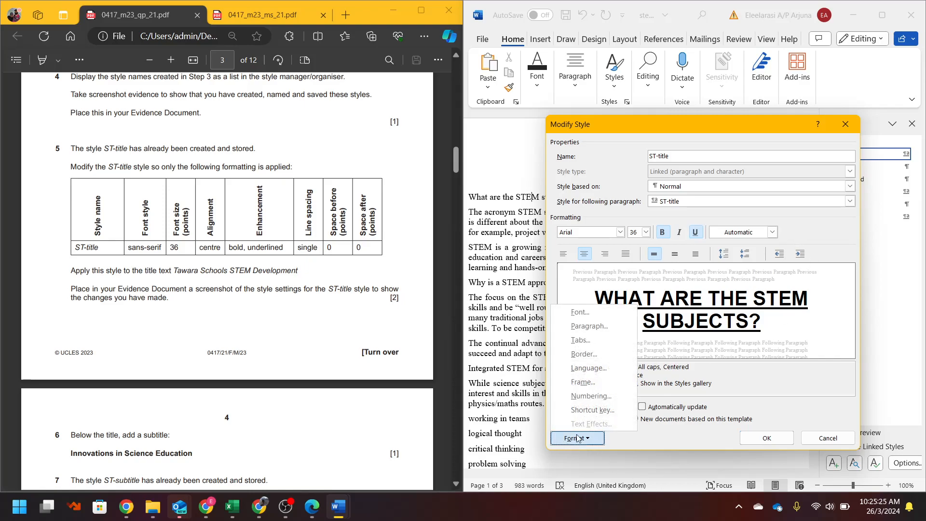
{"action": "left_click", "coordinate": [579, 325]}
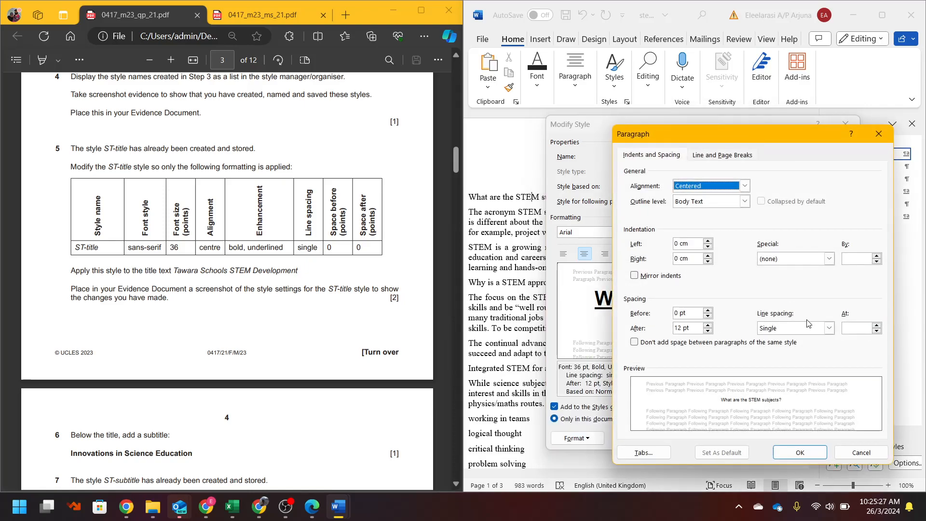
{"action": "left_click_drag", "start_coordinate": [694, 328], "coordinate": [664, 326]}
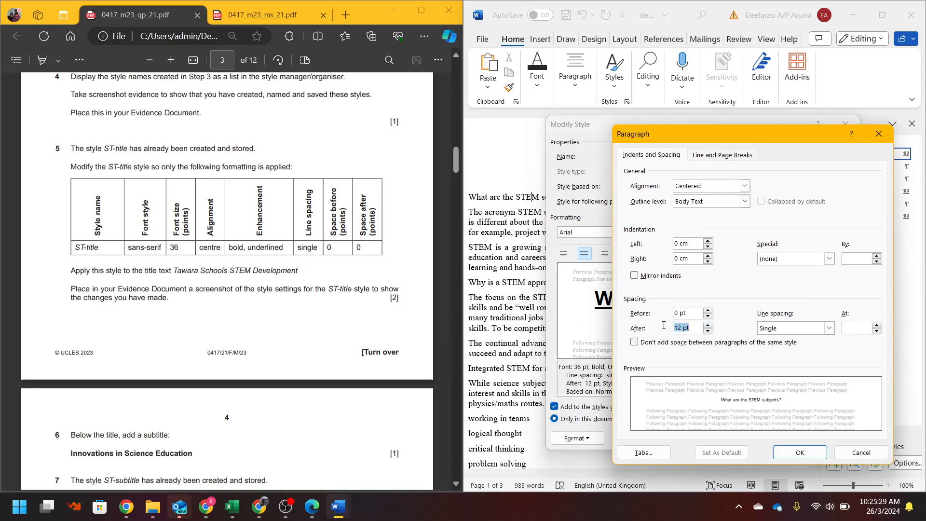
{"action": "left_click", "coordinate": [787, 447]}
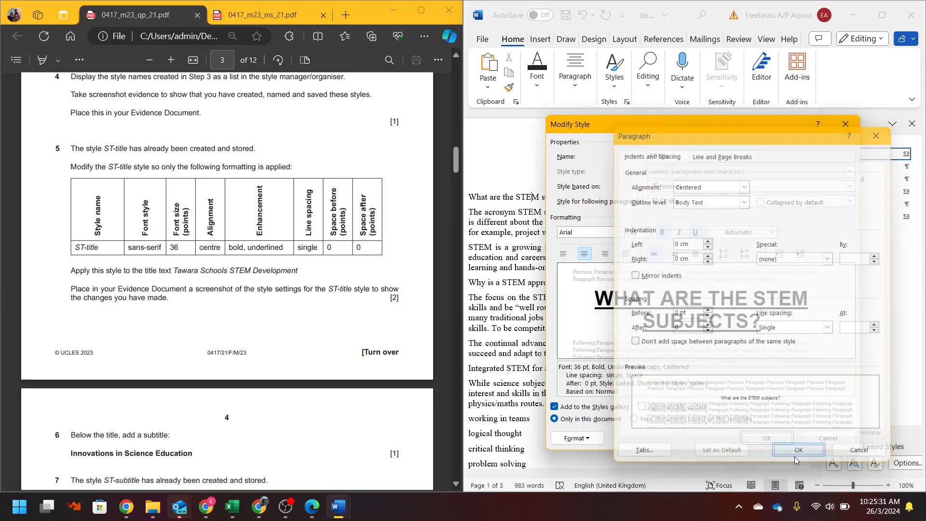
- Save the ST-title changes and apply ST-title to the Tawara Schools STEM Development title
{"action": "left_click", "coordinate": [766, 439]}
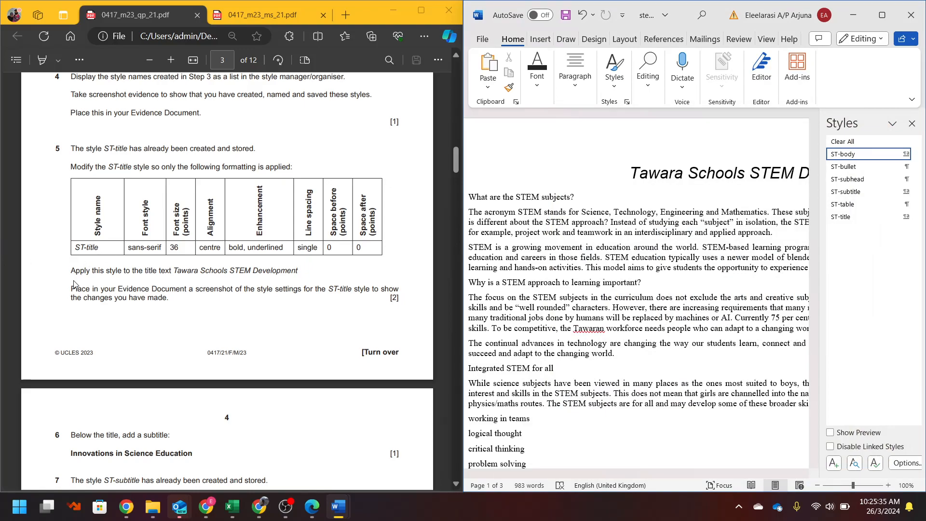
{"action": "left_click", "coordinate": [110, 279]}
{"action": "left_click_drag", "start_coordinate": [125, 273], "coordinate": [309, 270]}
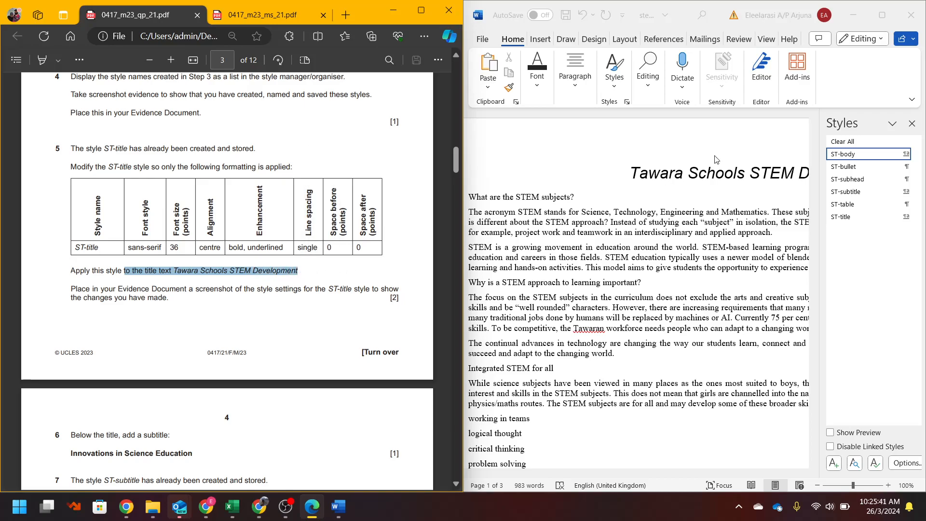
{"action": "left_click", "coordinate": [725, 179]}
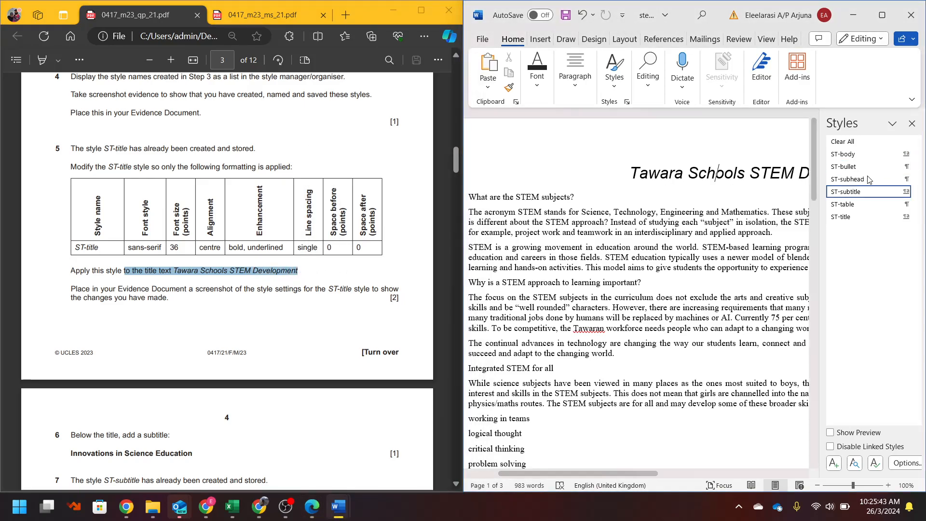
{"action": "left_click", "coordinate": [849, 217]}
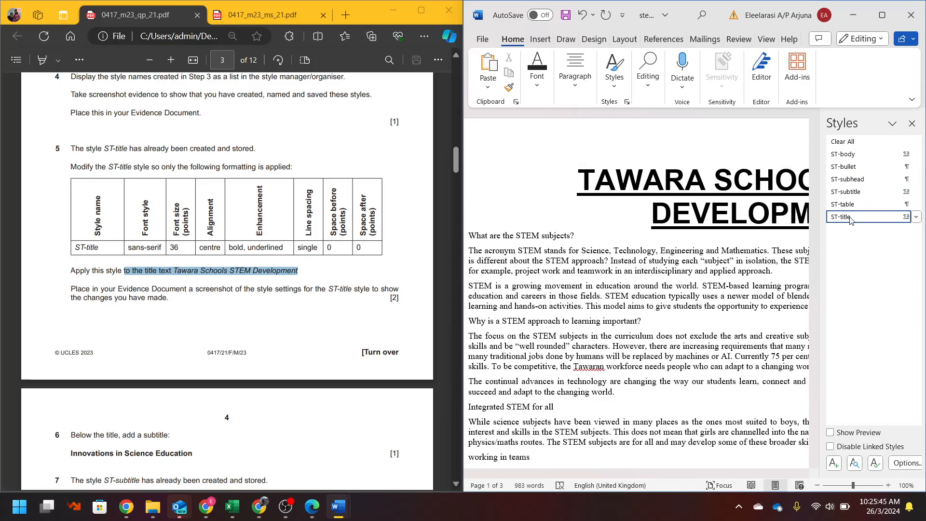
{"action": "left_click_drag", "start_coordinate": [77, 290], "coordinate": [164, 297]}
{"action": "left_click", "coordinate": [861, 221]}
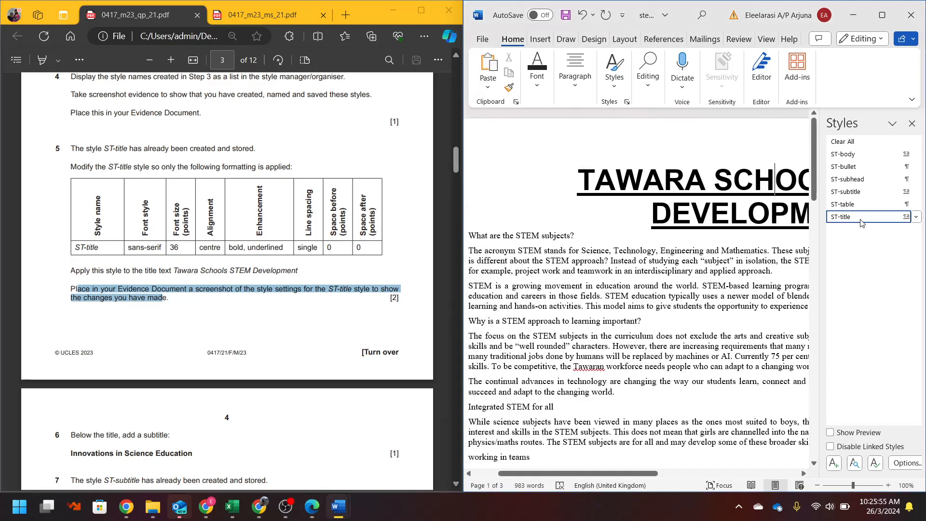
- Snip the ST-title Modify Style settings as a screenshot, then close them
{"action": "mouse_move", "coordinate": [861, 223]}
{"action": "right_click", "coordinate": [855, 224]}
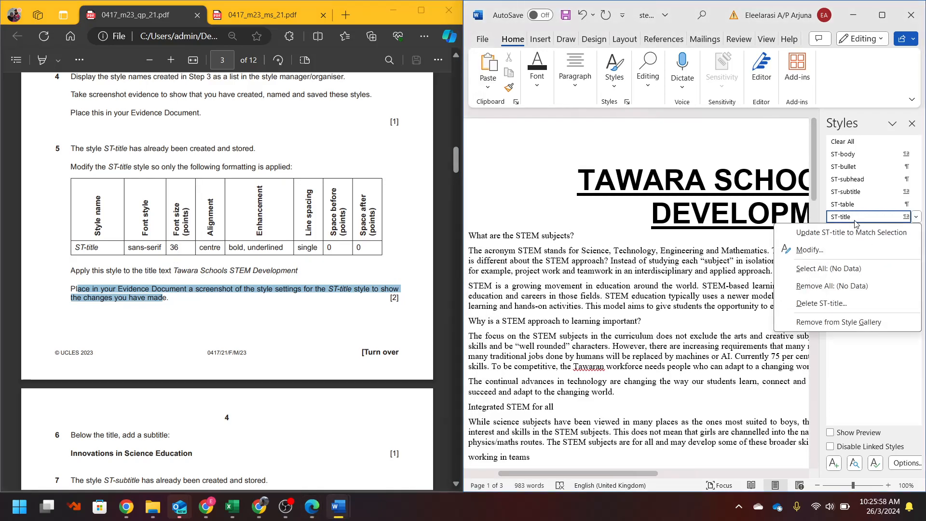
{"action": "left_click", "coordinate": [846, 250]}
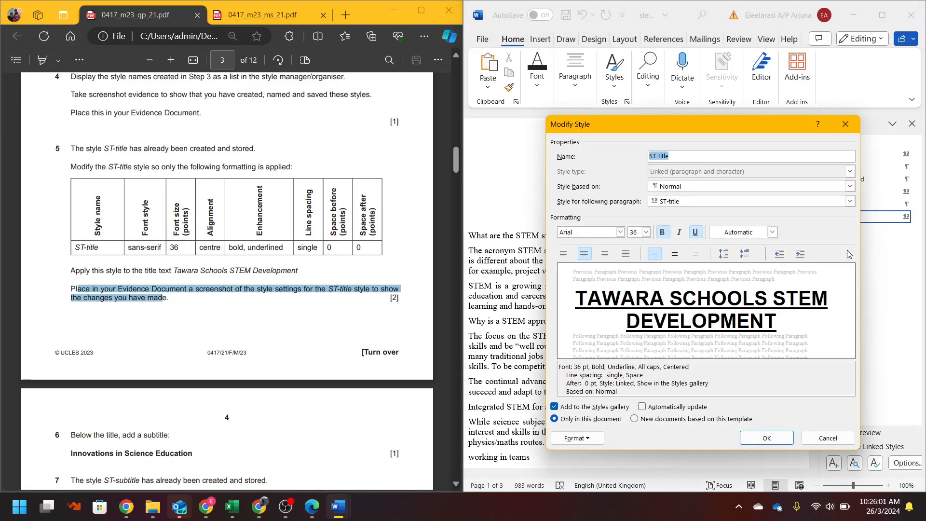
{"action": "key", "text": "super+shift+s"}
{"action": "left_click_drag", "start_coordinate": [552, 116], "coordinate": [855, 446]}
{"action": "key", "text": "super+shift+s"}
{"action": "left_click_drag", "start_coordinate": [544, 115], "coordinate": [860, 451]}
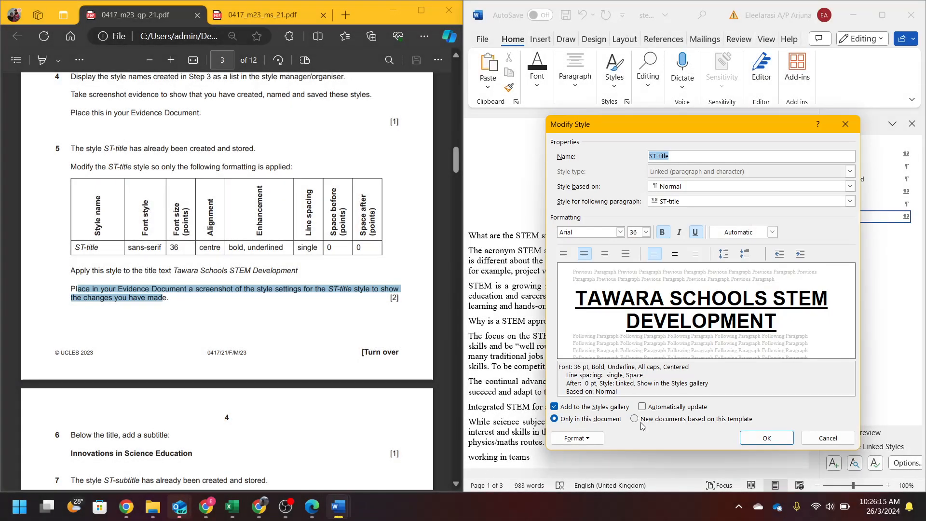
{"action": "left_click", "coordinate": [766, 437]}
- Paste the ST-title screenshot under Step 5 – EVIDENCE 4, shrink it, and minimize the evidence document
{"action": "mouse_move", "coordinate": [338, 506]}
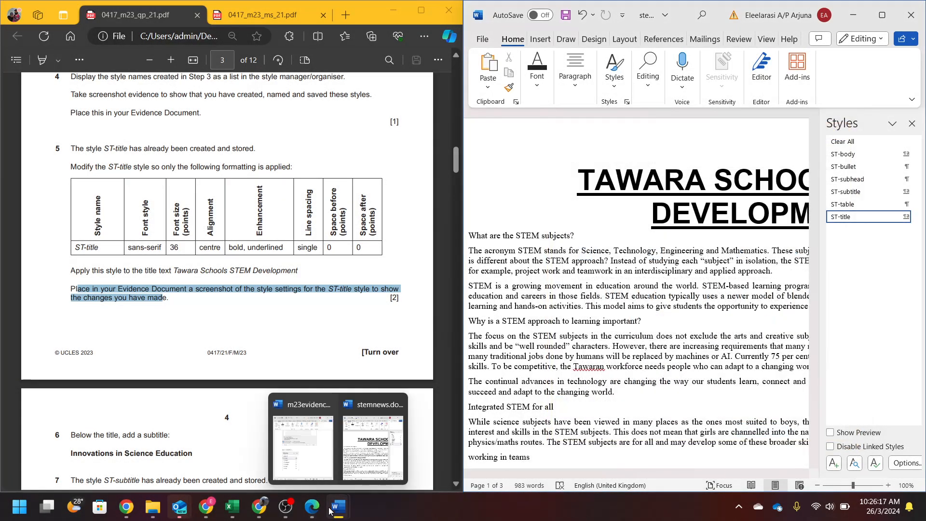
{"action": "left_click", "coordinate": [303, 449]}
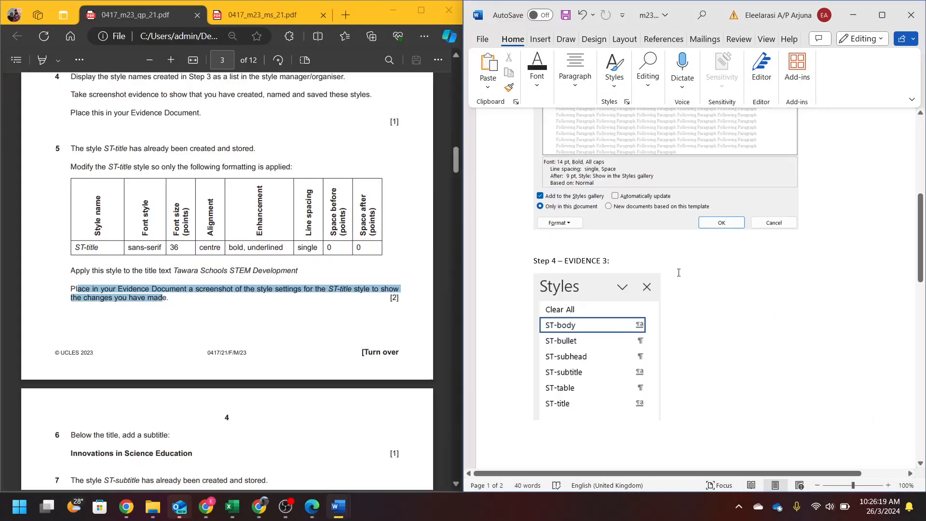
{"action": "scroll", "coordinate": [568, 432], "scroll_direction": "down", "scroll_amount": 10}
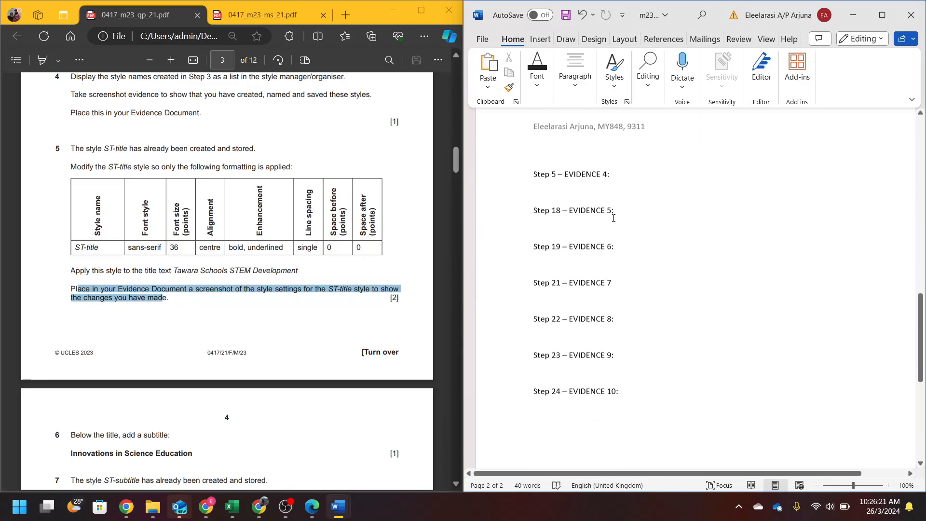
{"action": "left_click", "coordinate": [629, 174]}
{"action": "key", "text": "Return"}
{"action": "key", "text": "ctrl+v"}
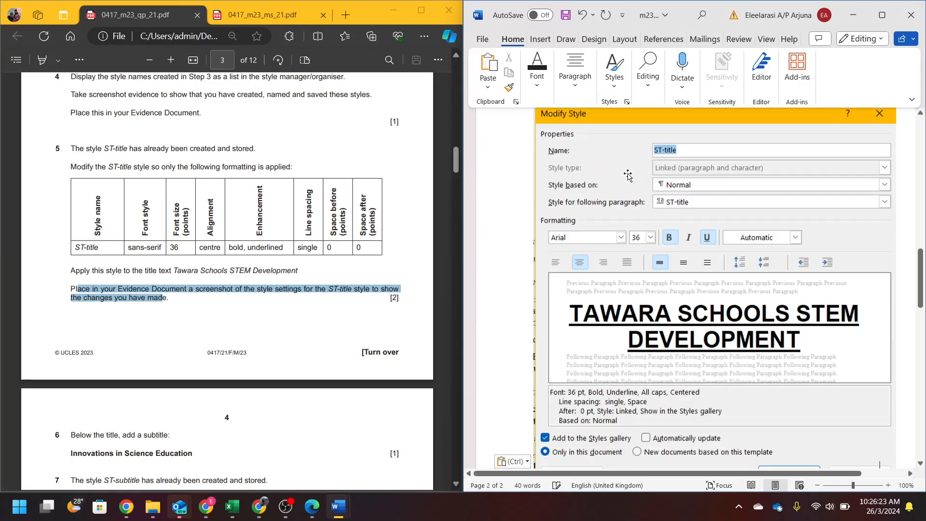
{"action": "left_click", "coordinate": [655, 238]}
{"action": "left_click_drag", "start_coordinate": [532, 452], "coordinate": [645, 268]}
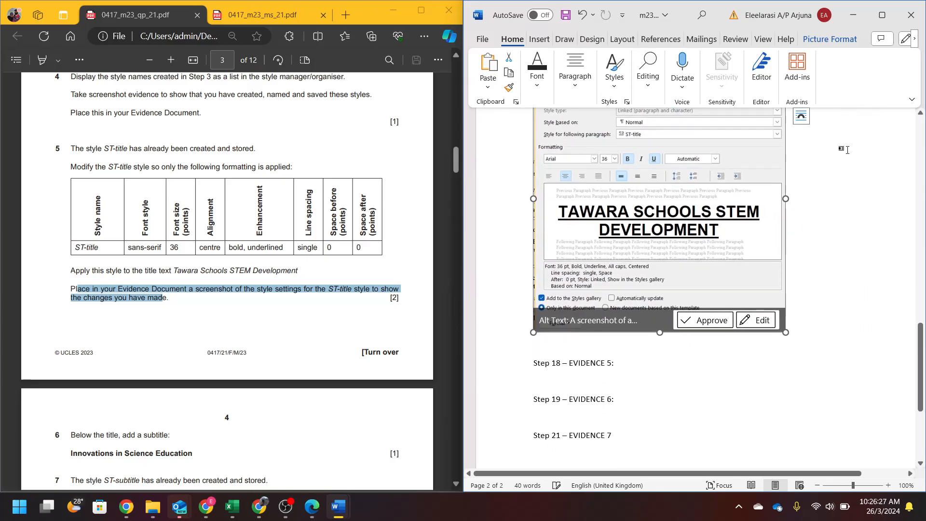
{"action": "left_click", "coordinate": [853, 16]}
{"action": "left_click", "coordinate": [267, 217]}
{"action": "scroll", "coordinate": [268, 217], "scroll_direction": "down", "scroll_amount": 6}
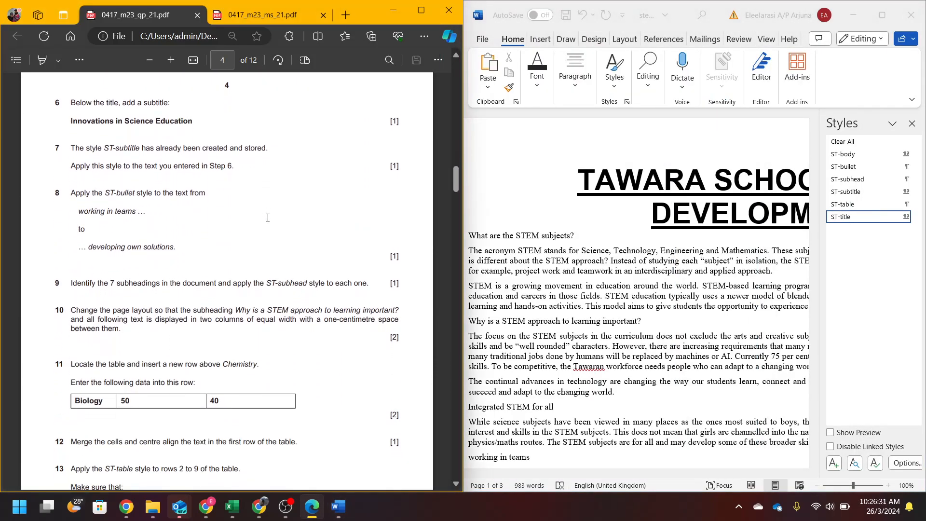
- Add the line 'INNOVATIONS IN SCIENCE EDUCATION' below the title
{"action": "left_click", "coordinate": [912, 124]}
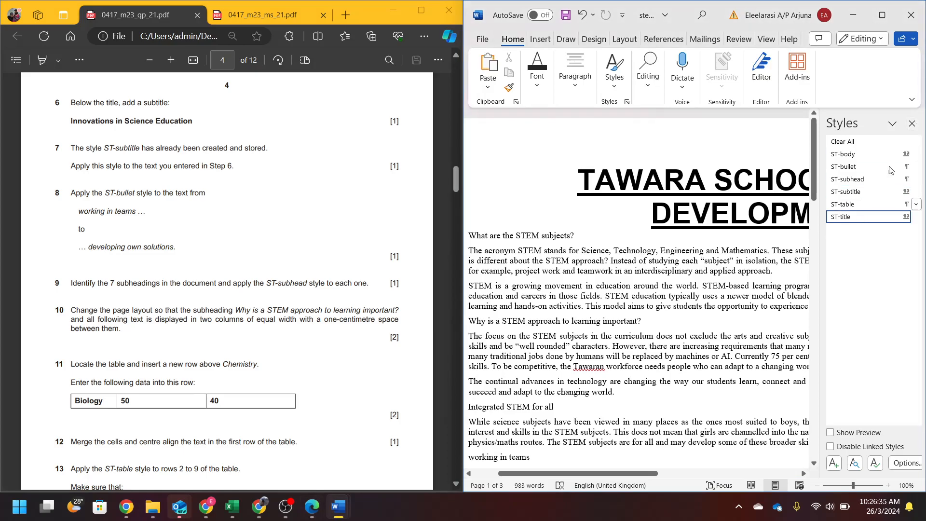
{"action": "left_click", "coordinate": [913, 124]}
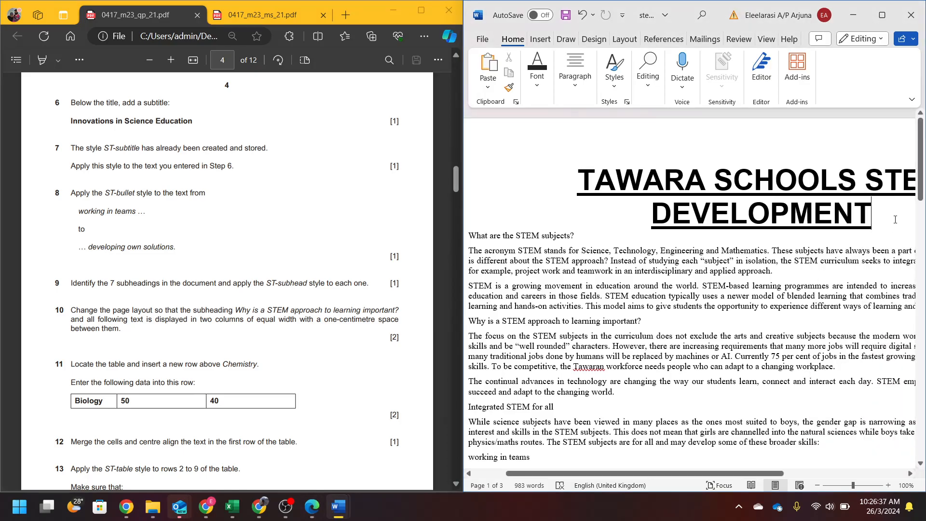
{"action": "scroll", "coordinate": [895, 219], "scroll_direction": "down", "scroll_amount": 2}
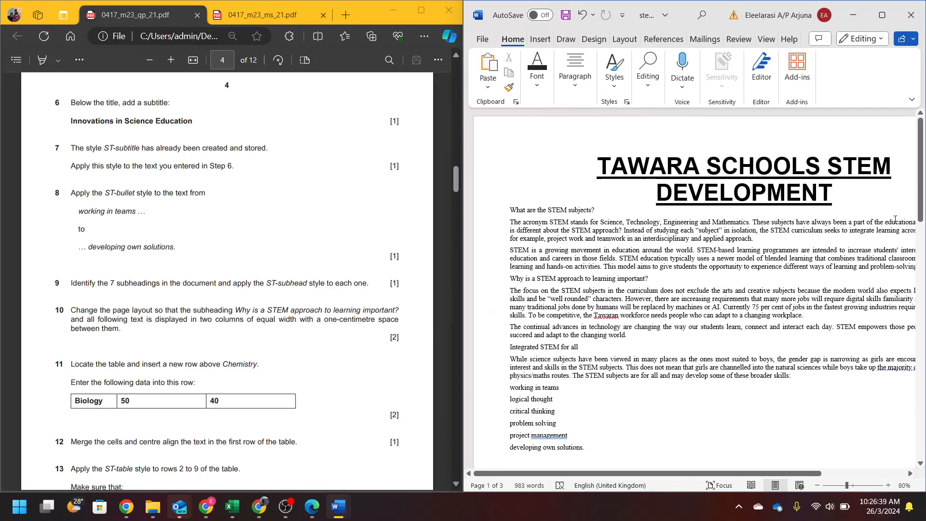
{"action": "key", "text": "Return"}
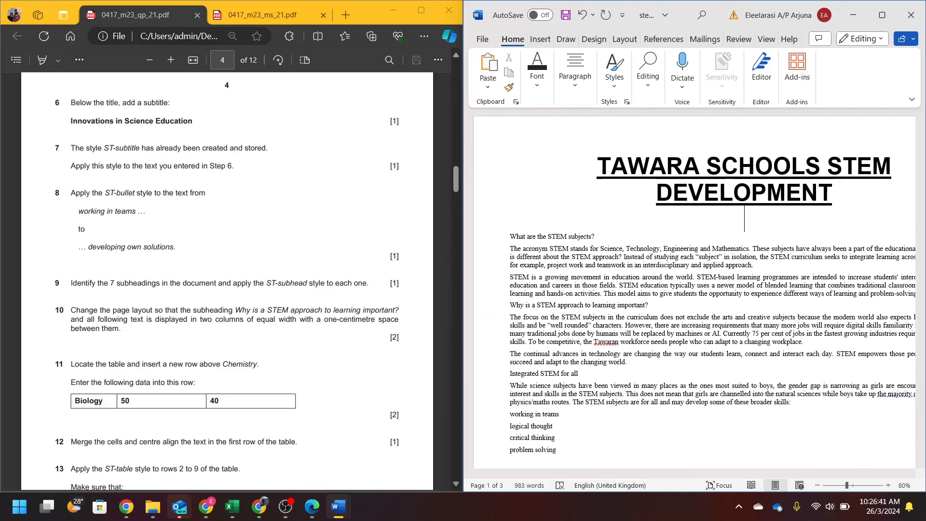
{"action": "type", "text": "INNOVAT"}
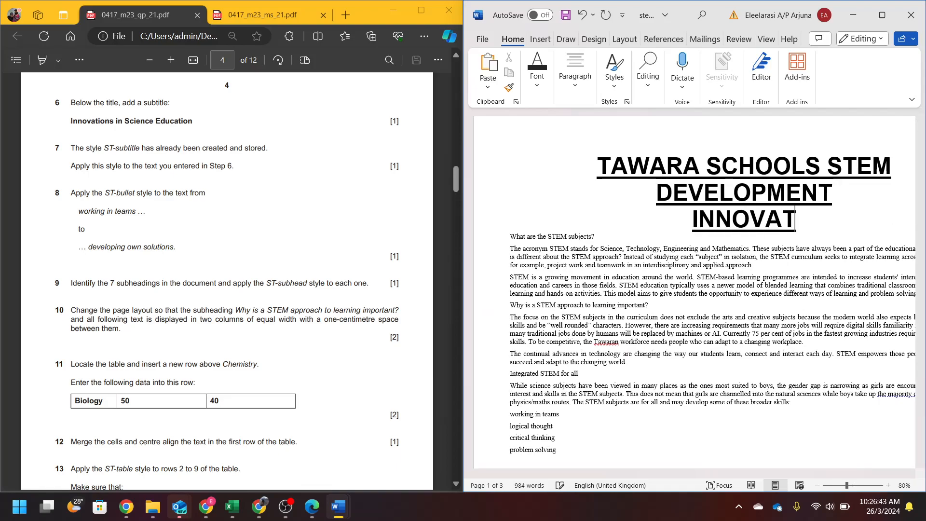
{"action": "type", "text": "IONS IN SCIEN"}
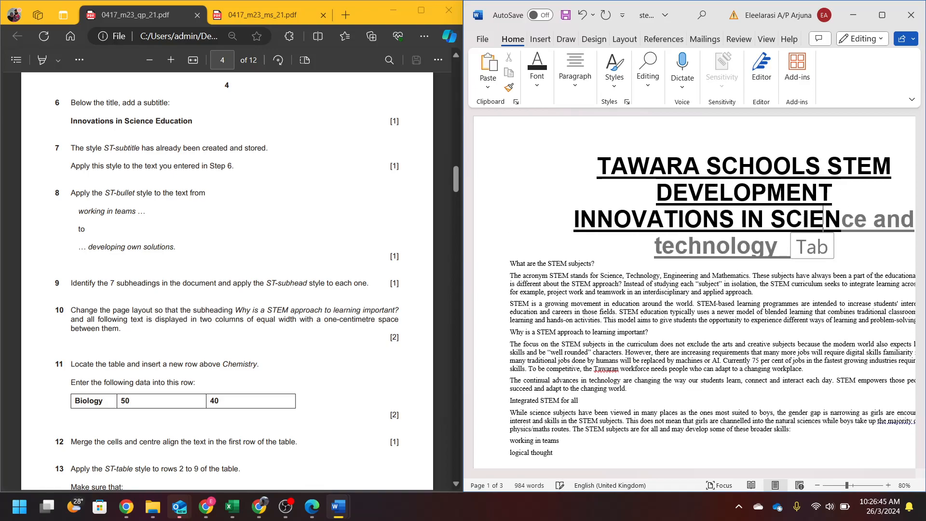
{"action": "type", "text": "CE A"}
{"action": "key", "text": "BackSpace"}
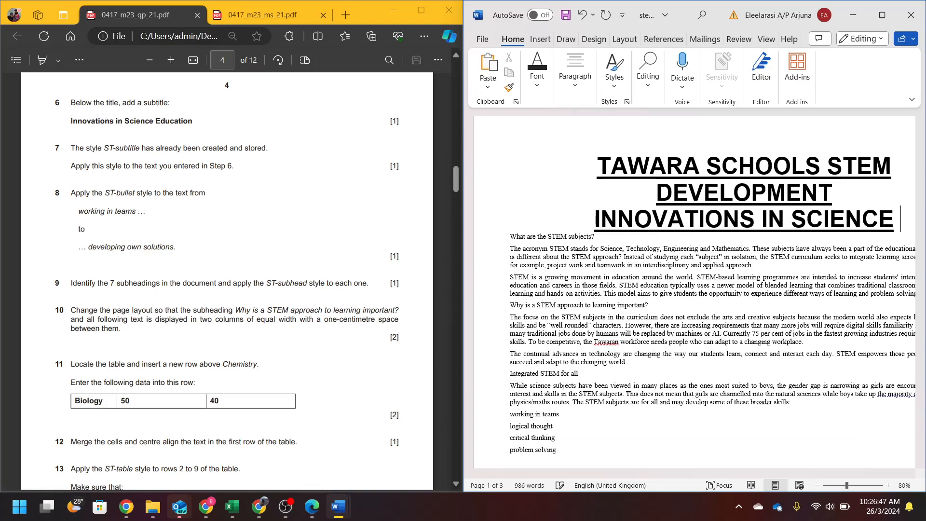
{"action": "type", "text": "EDUCATION"}
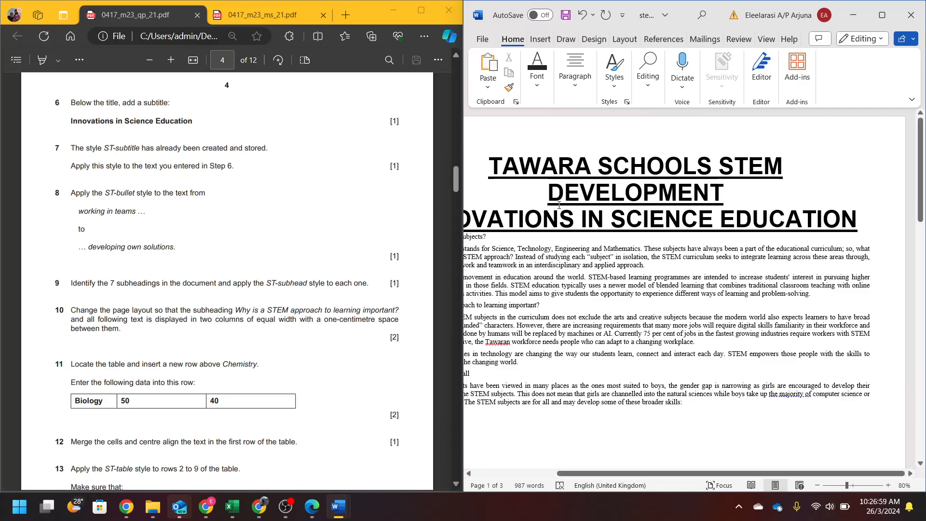
- Apply ST-subtitle to the new line and correct the capital S of Science and E of Education
{"action": "left_click", "coordinate": [615, 70]}
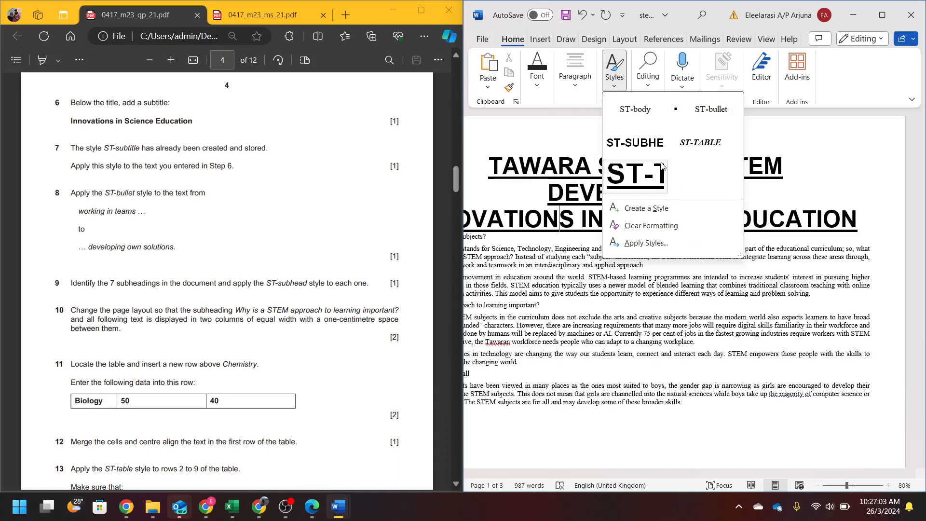
{"action": "left_click", "coordinate": [616, 78]}
{"action": "left_click", "coordinate": [628, 102]}
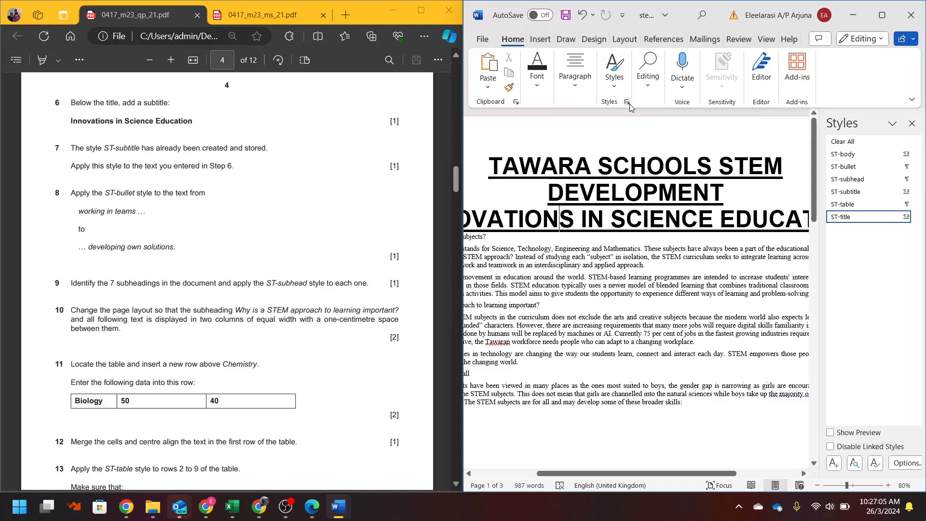
{"action": "left_click", "coordinate": [856, 191]}
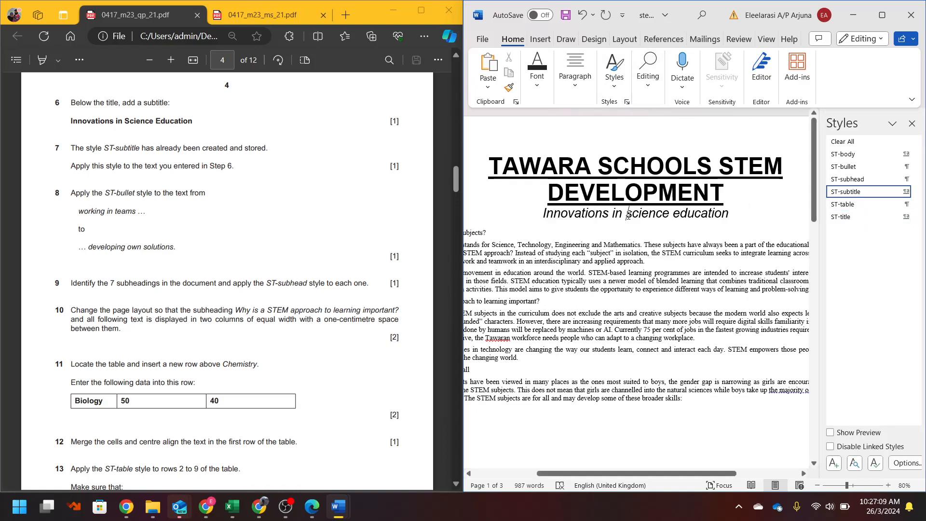
{"action": "key", "text": "Delete"}
{"action": "type", "text": "S"}
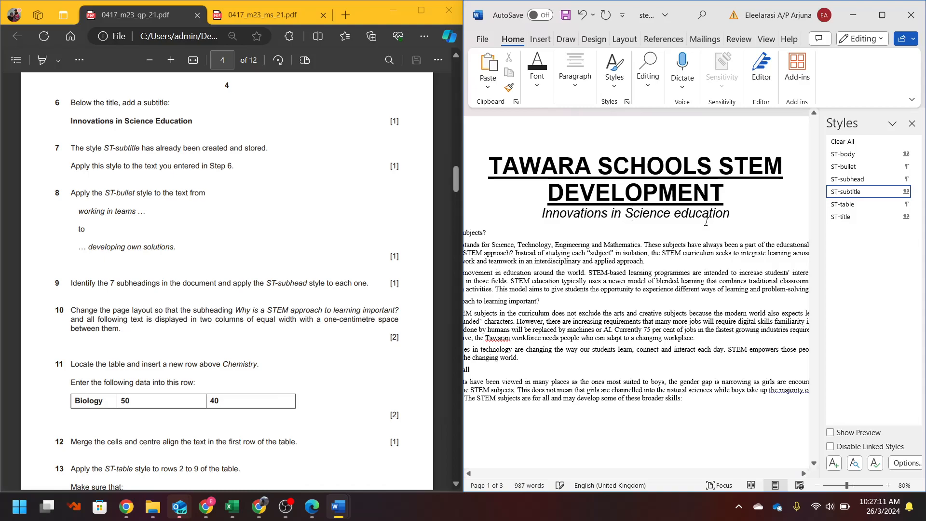
{"action": "key", "text": "Delete"}
{"action": "type", "text": "E"}
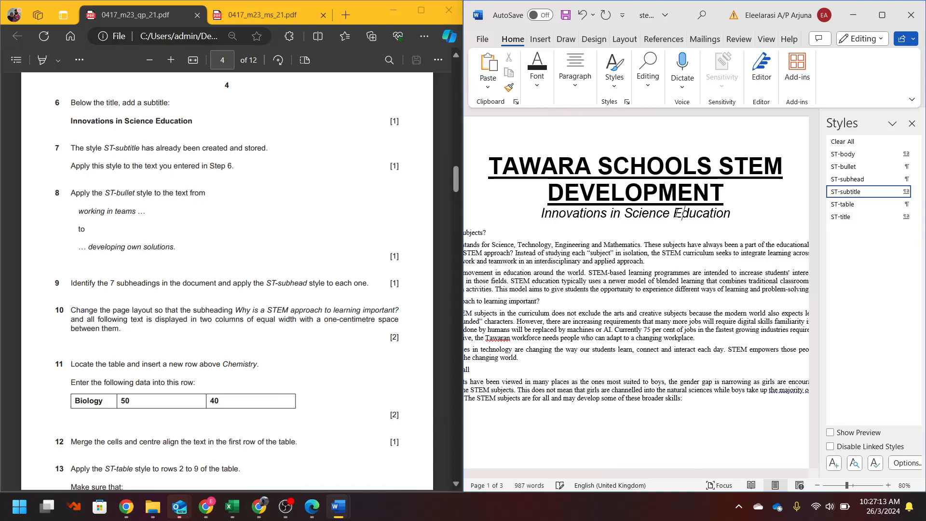
{"action": "left_click", "coordinate": [911, 123]}
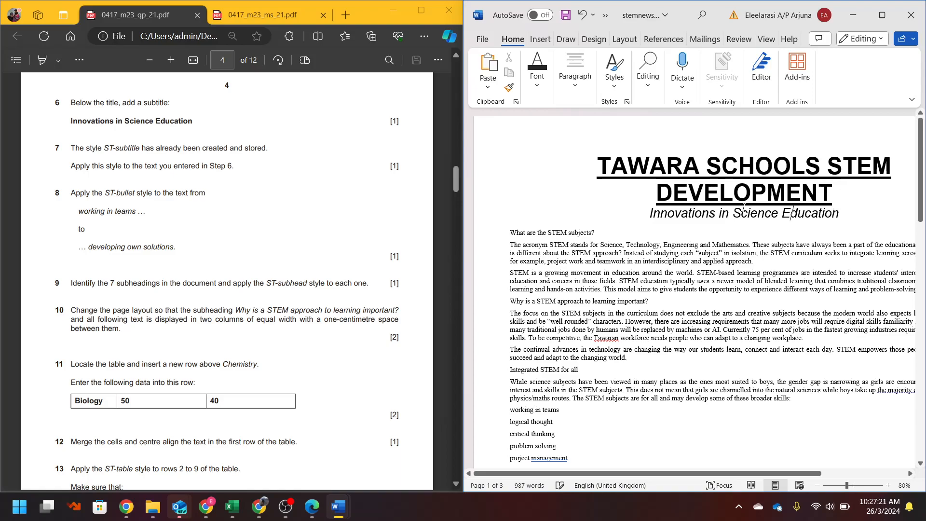
- Apply ST-bullet to the broader-skills list, from working in teams to developing own solutions
{"action": "left_click", "coordinate": [106, 195]}
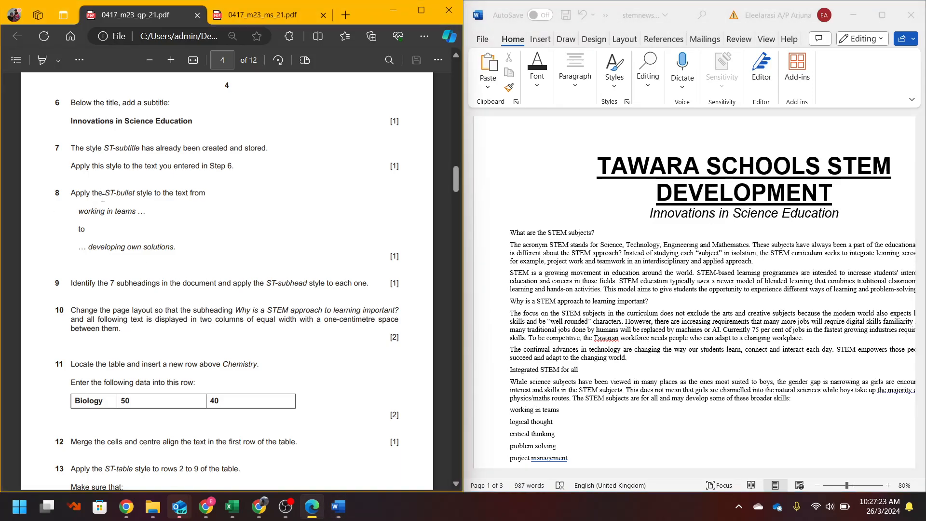
{"action": "left_click_drag", "start_coordinate": [104, 193], "coordinate": [110, 194]}
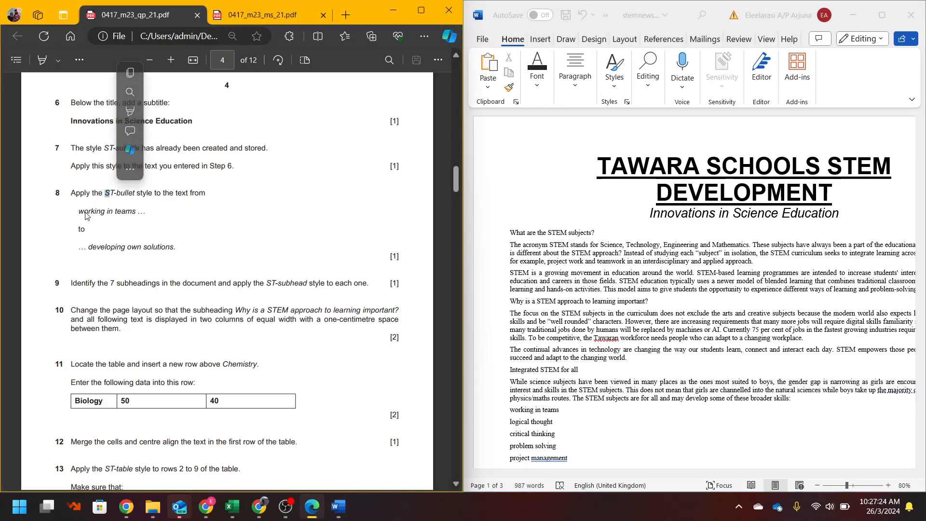
{"action": "left_click", "coordinate": [586, 297]}
{"action": "scroll", "coordinate": [586, 297], "scroll_direction": "down", "scroll_amount": 5}
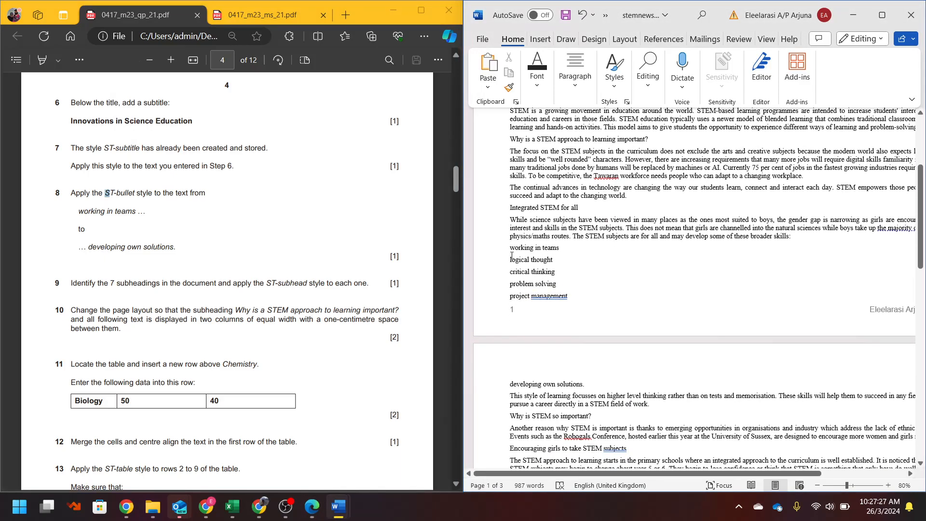
{"action": "left_click_drag", "start_coordinate": [510, 249], "coordinate": [591, 373]}
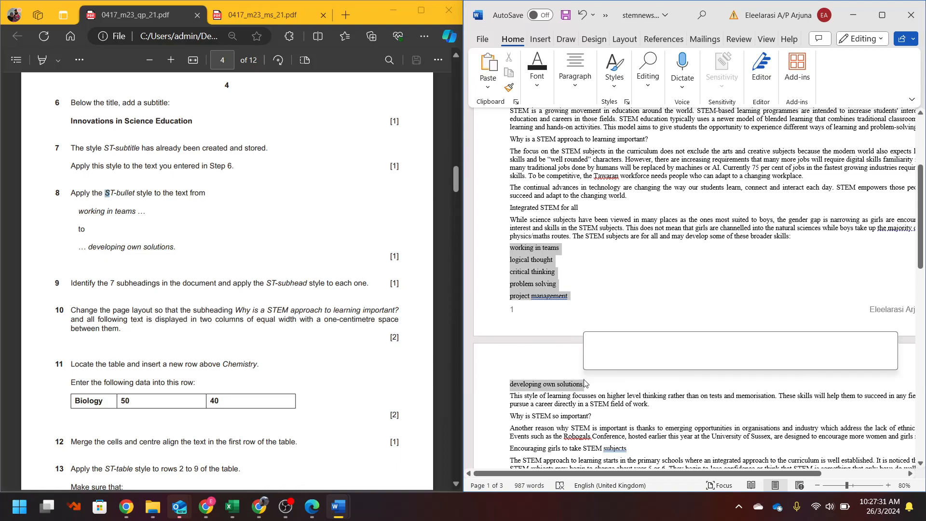
{"action": "left_click", "coordinate": [614, 68]}
{"action": "left_click", "coordinate": [688, 114]}
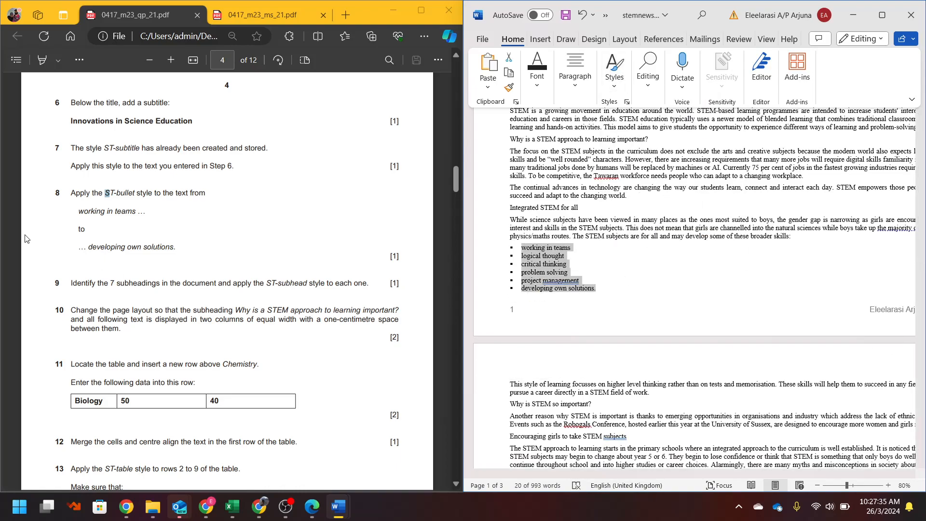
- Float the Styles list over the PDF, enlarge it, and clear the list selection
{"action": "left_click", "coordinate": [147, 193]}
{"action": "scroll", "coordinate": [148, 192], "scroll_direction": "down", "scroll_amount": 3}
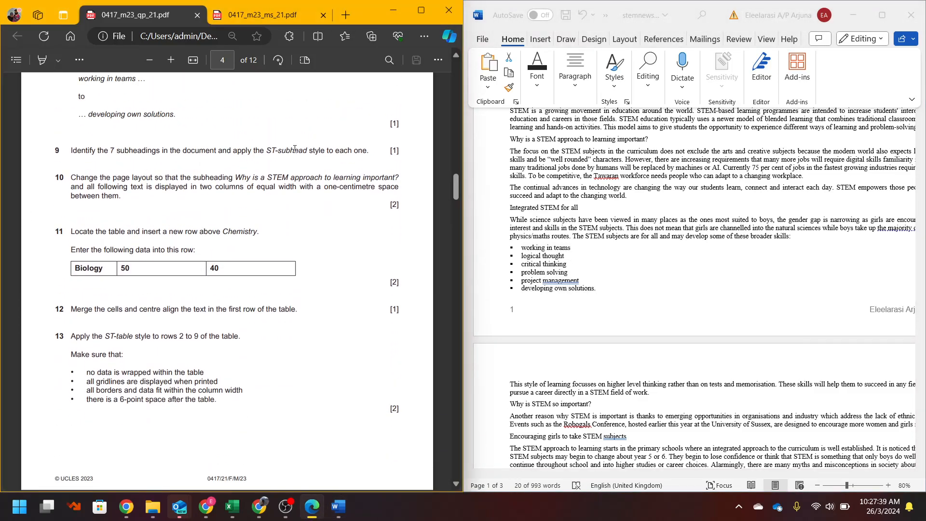
{"action": "left_click", "coordinate": [627, 101]}
{"action": "left_click_drag", "start_coordinate": [872, 119], "coordinate": [541, 121]}
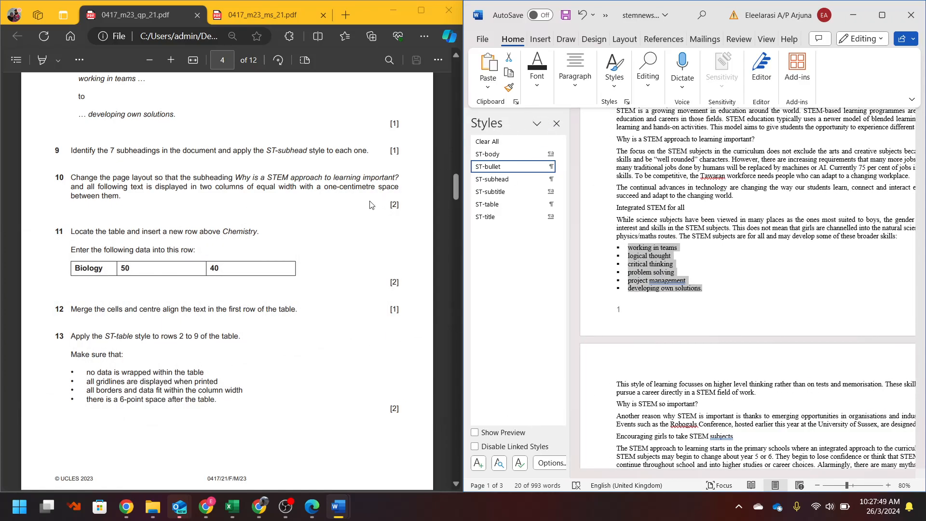
{"action": "left_click_drag", "start_coordinate": [488, 114], "coordinate": [295, 195]}
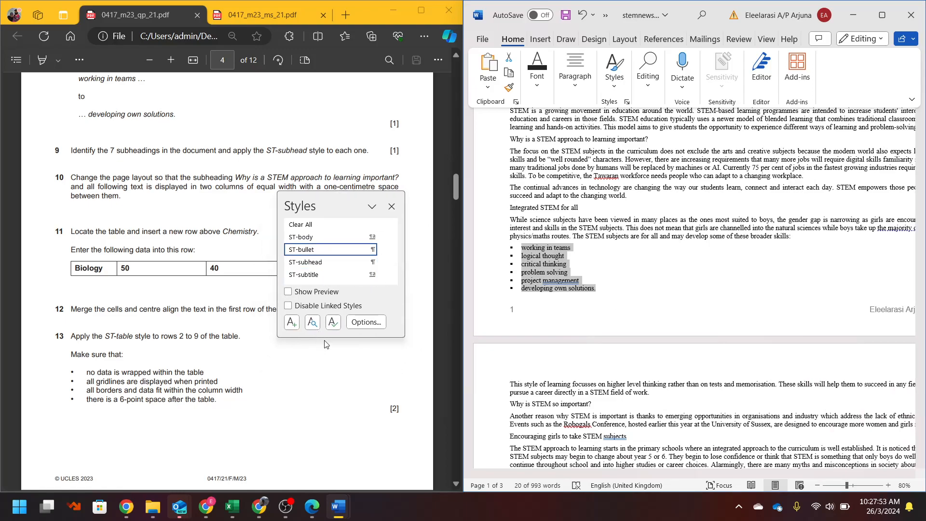
{"action": "left_click_drag", "start_coordinate": [325, 336], "coordinate": [325, 377]}
{"action": "scroll", "coordinate": [559, 239], "scroll_direction": "up", "scroll_amount": 5}
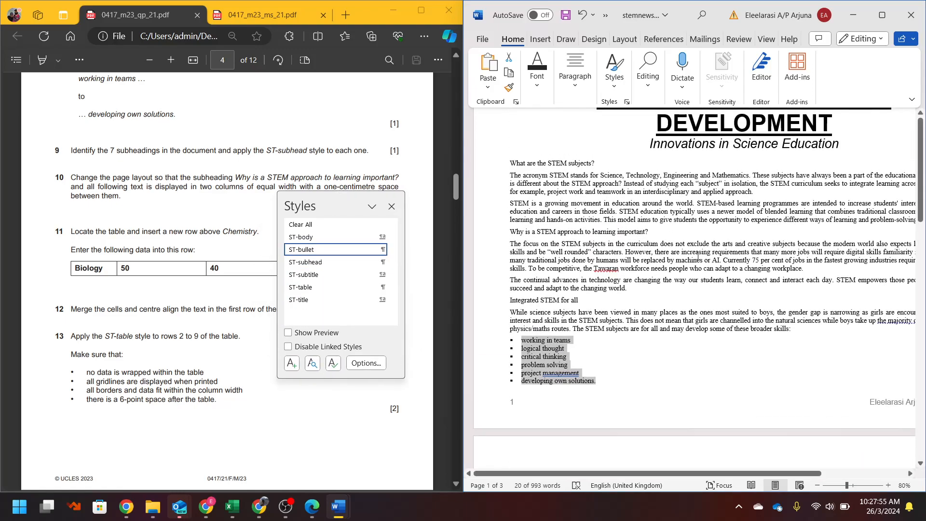
{"action": "left_click", "coordinate": [549, 239]}
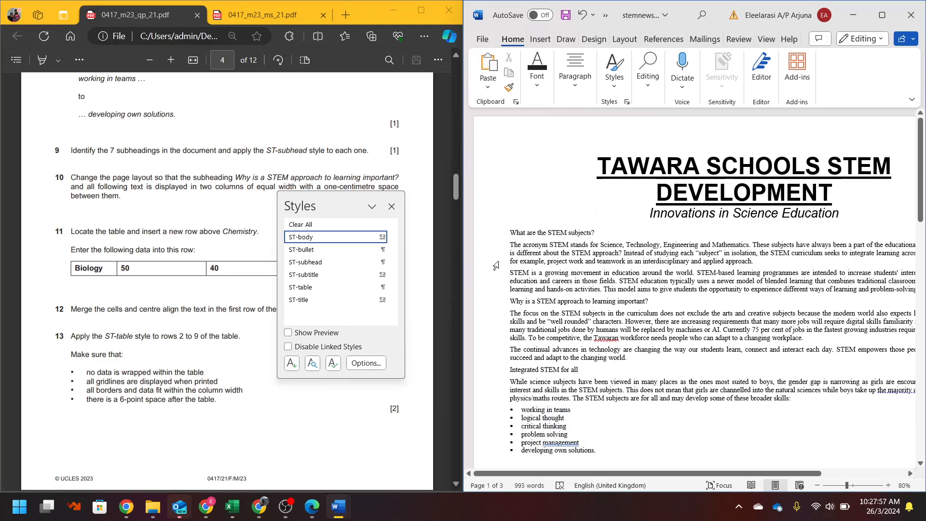
- Apply ST-subhead to 'What are the STEM subjects?' and 'Why is a STEM approach to learning important?'
{"action": "left_click", "coordinate": [314, 262]}
{"action": "left_click", "coordinate": [568, 305]}
{"action": "left_click", "coordinate": [327, 263]}
{"action": "scroll", "coordinate": [538, 258], "scroll_direction": "down", "scroll_amount": 3}
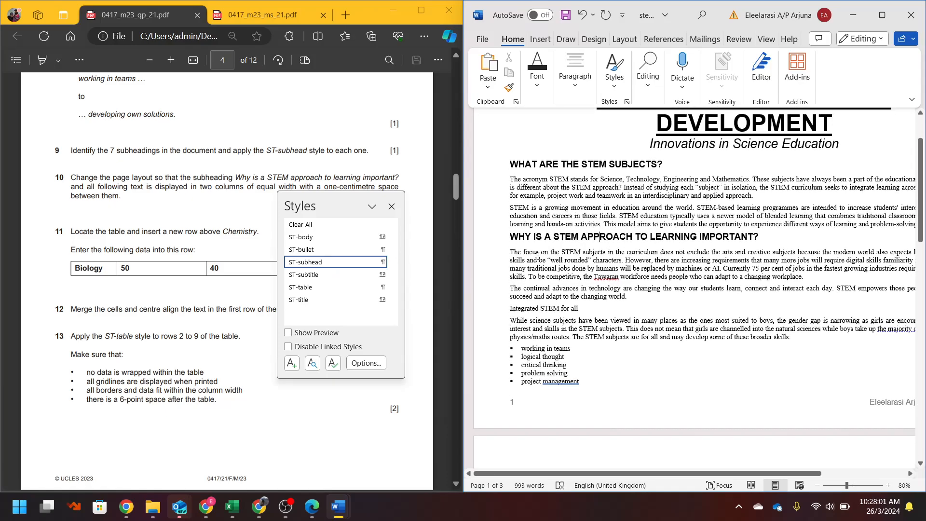
{"action": "scroll", "coordinate": [130, 221], "scroll_direction": "up", "scroll_amount": 10}
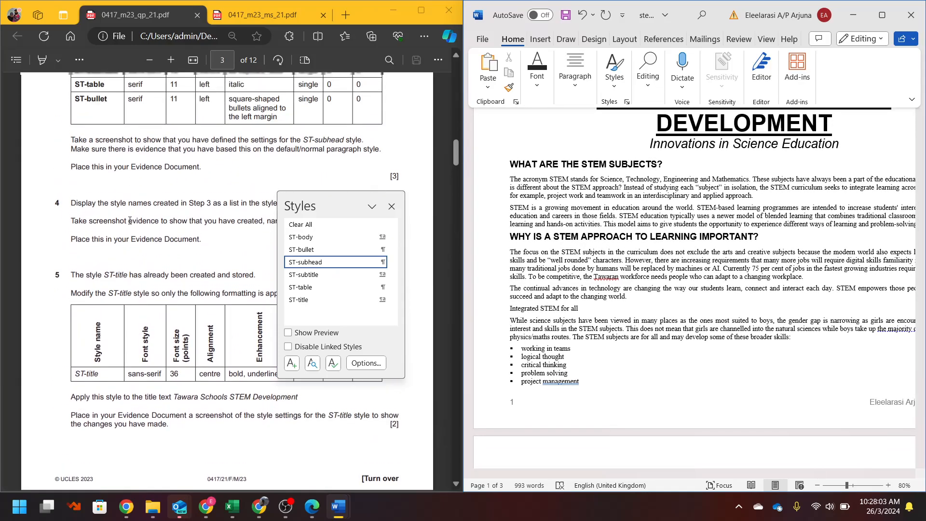
{"action": "scroll", "coordinate": [129, 221], "scroll_direction": "up", "scroll_amount": 3}
{"action": "scroll", "coordinate": [129, 221], "scroll_direction": "down", "scroll_amount": 1}
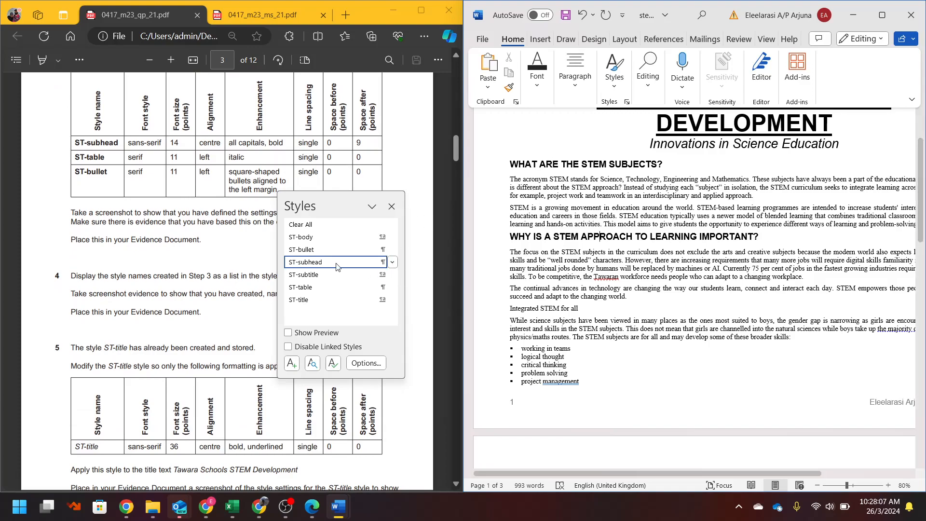
- Check the existing ST-subhead screenshot in the evidence document
{"action": "right_click", "coordinate": [321, 269]}
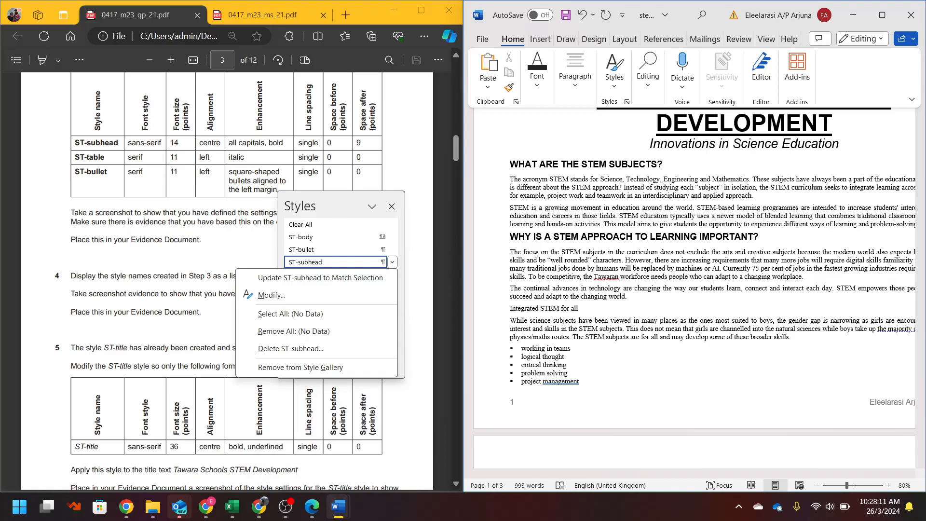
{"action": "left_click", "coordinate": [338, 506]}
{"action": "left_click", "coordinate": [308, 446]}
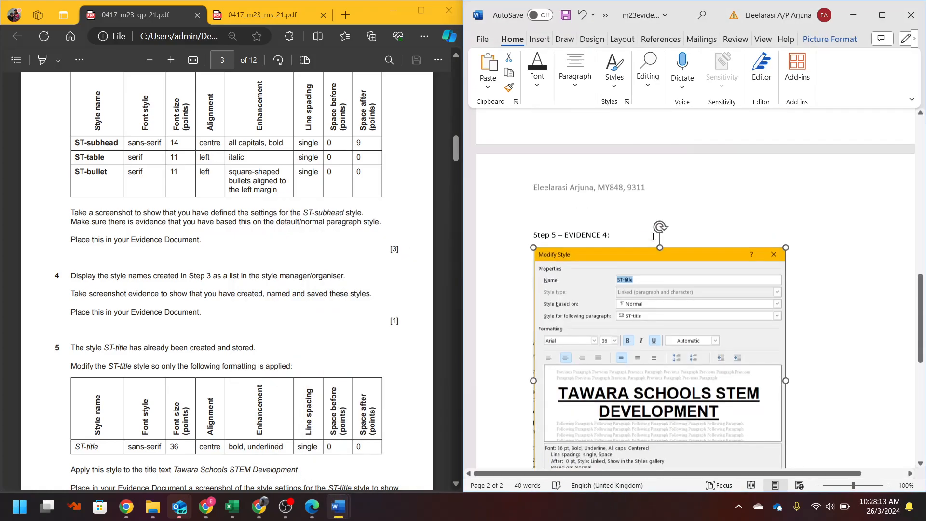
{"action": "scroll", "coordinate": [653, 236], "scroll_direction": "up", "scroll_amount": 12}
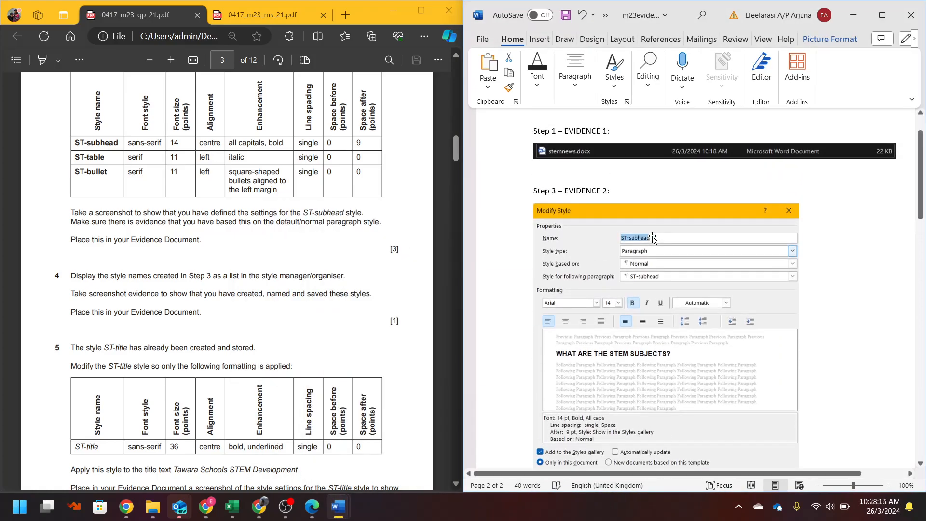
{"action": "scroll", "coordinate": [653, 237], "scroll_direction": "down", "scroll_amount": 3}
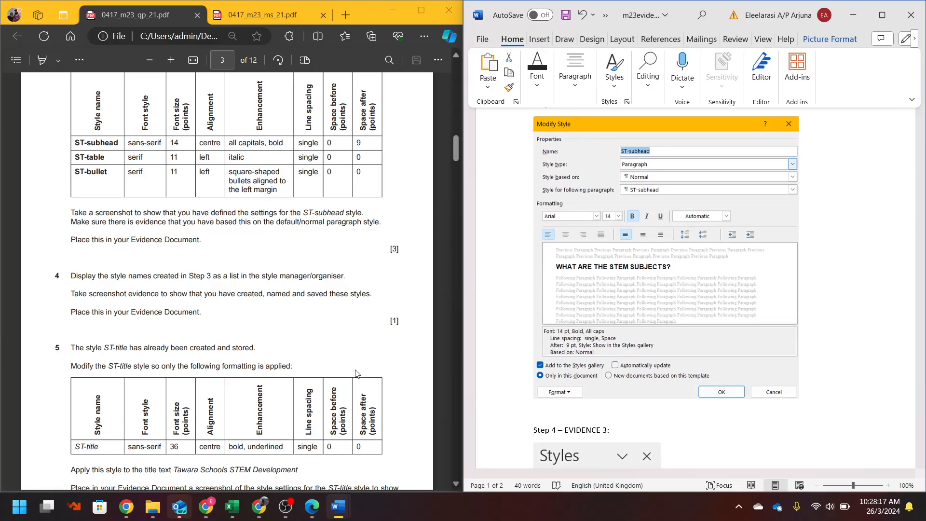
{"action": "left_click", "coordinate": [853, 15]}
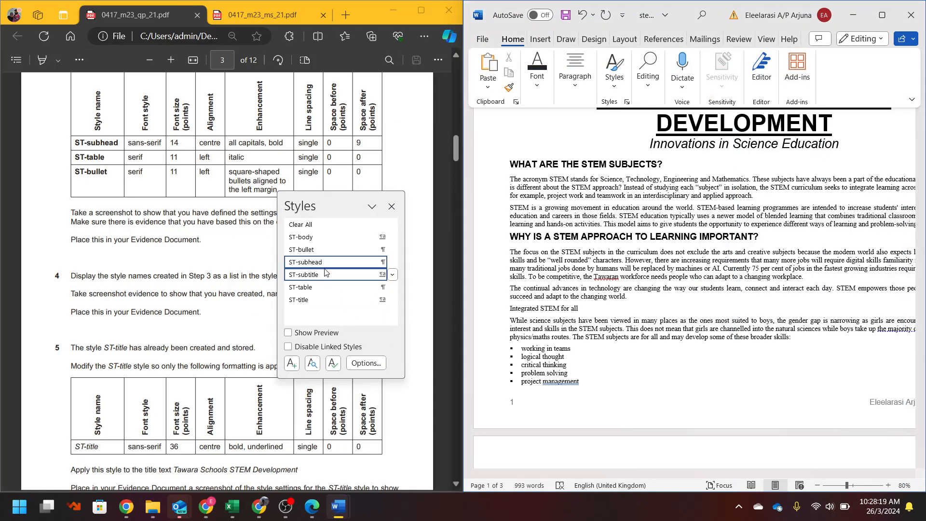
- Centre-align the ST-subhead style, snipping its Modify Style settings before confirming
{"action": "left_click", "coordinate": [392, 262]}
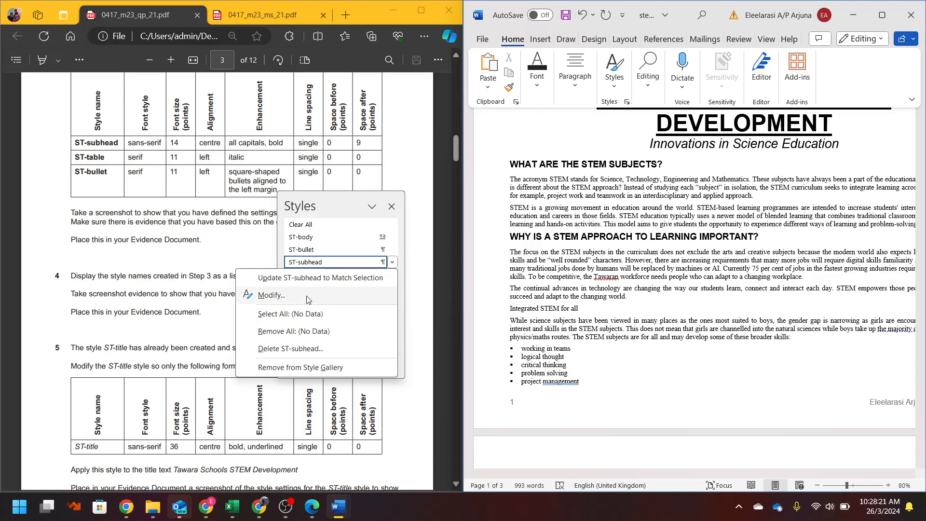
{"action": "left_click", "coordinate": [270, 296]}
{"action": "left_click", "coordinate": [584, 254]}
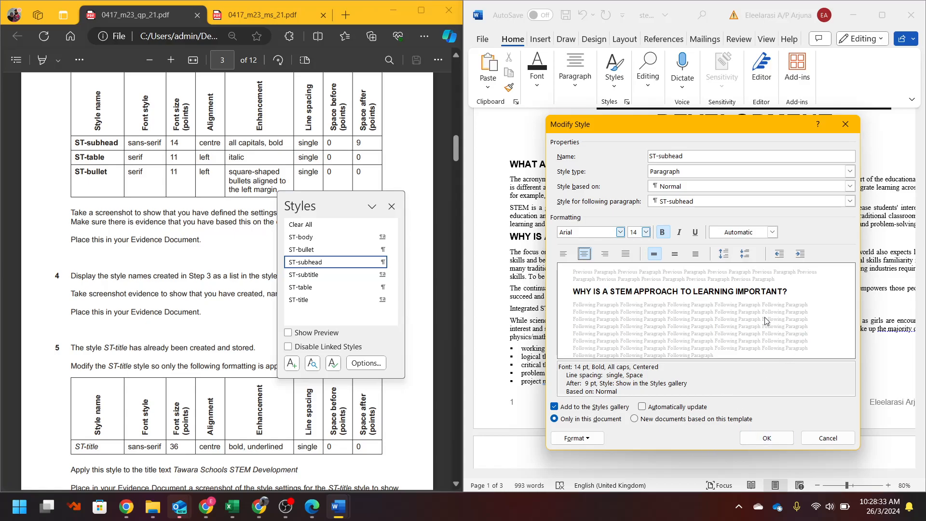
{"action": "key", "text": "super+shift+s"}
{"action": "left_click_drag", "start_coordinate": [549, 115], "coordinate": [866, 457]}
{"action": "left_click", "coordinate": [766, 438]}
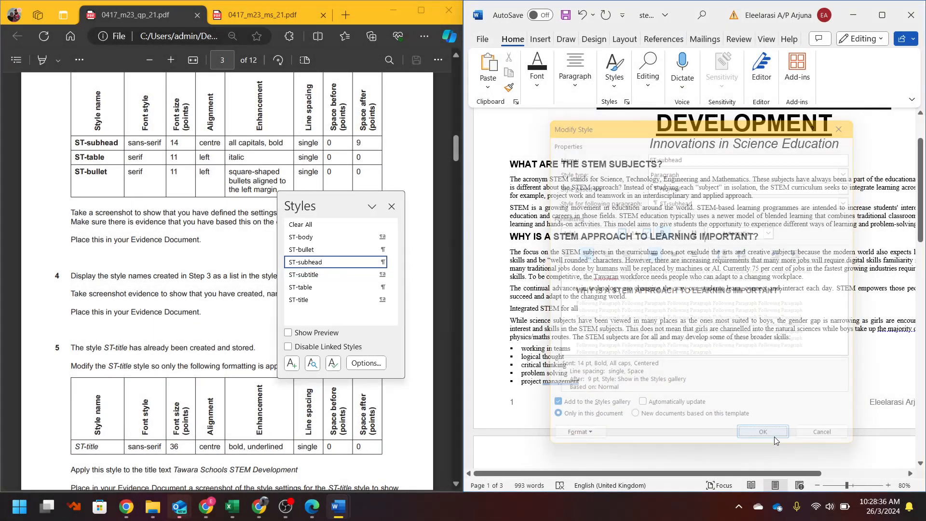
{"action": "mouse_move", "coordinate": [338, 510]}
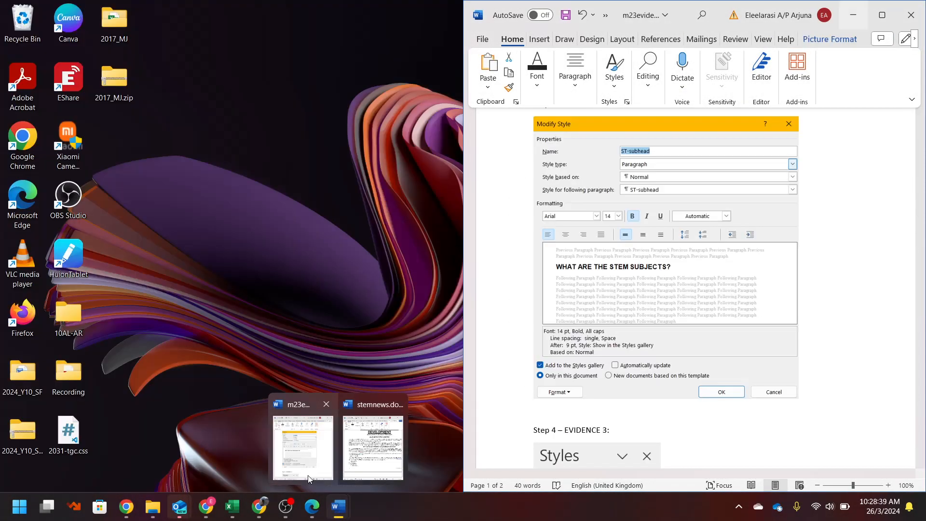
- Replace the evidence document's Step 3 screenshot with the new snip and resize it to fit
{"action": "left_click", "coordinate": [303, 446]}
{"action": "key", "text": "ctrl+z"}
{"action": "key", "text": "ctrl+z"}
{"action": "key", "text": "ctrl+z"}
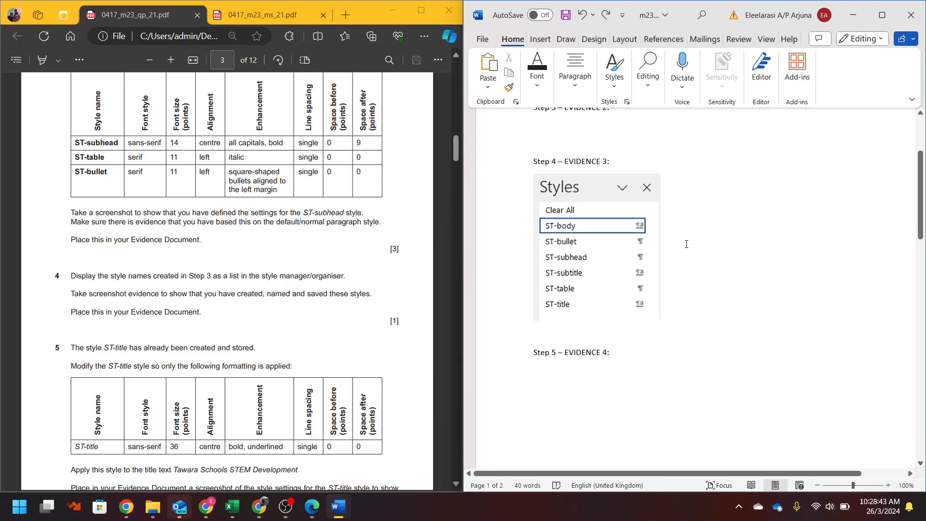
{"action": "key", "text": "ctrl+z"}
{"action": "scroll", "coordinate": [723, 265], "scroll_direction": "up", "scroll_amount": 1}
{"action": "scroll", "coordinate": [723, 265], "scroll_direction": "down", "scroll_amount": 1}
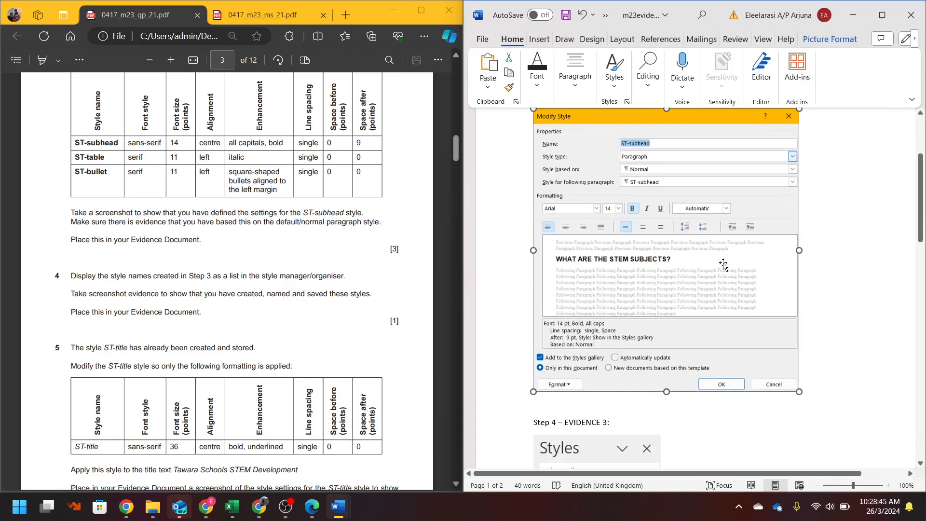
{"action": "key", "text": "Delete"}
{"action": "key", "text": "ctrl+v"}
{"action": "left_click", "coordinate": [723, 264]}
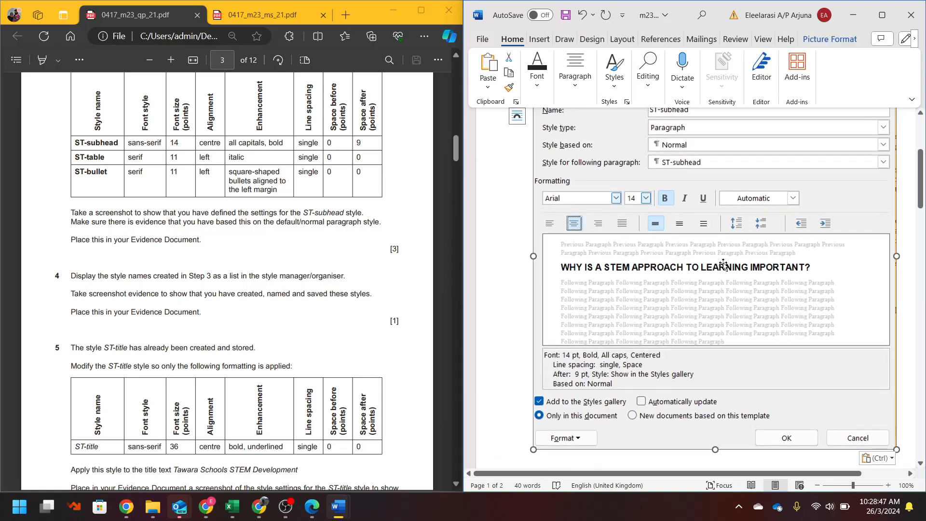
{"action": "left_click_drag", "start_coordinate": [542, 437], "coordinate": [633, 345]}
{"action": "left_click", "coordinate": [854, 14]}
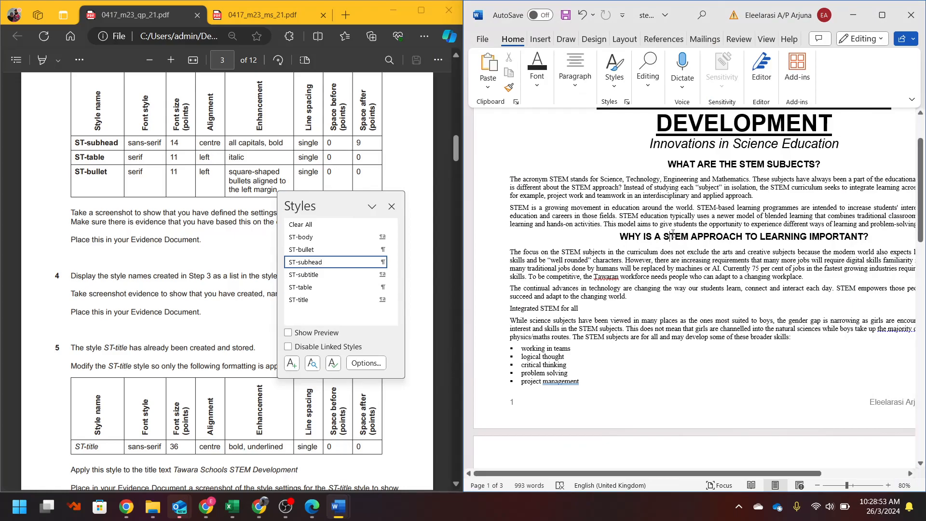
- Apply ST-subhead to Integrated STEM for all, Why is STEM so important?, and Encouraging girls to take STEM subjects
{"action": "scroll", "coordinate": [542, 256], "scroll_direction": "down", "scroll_amount": 2}
{"action": "left_click", "coordinate": [551, 259]}
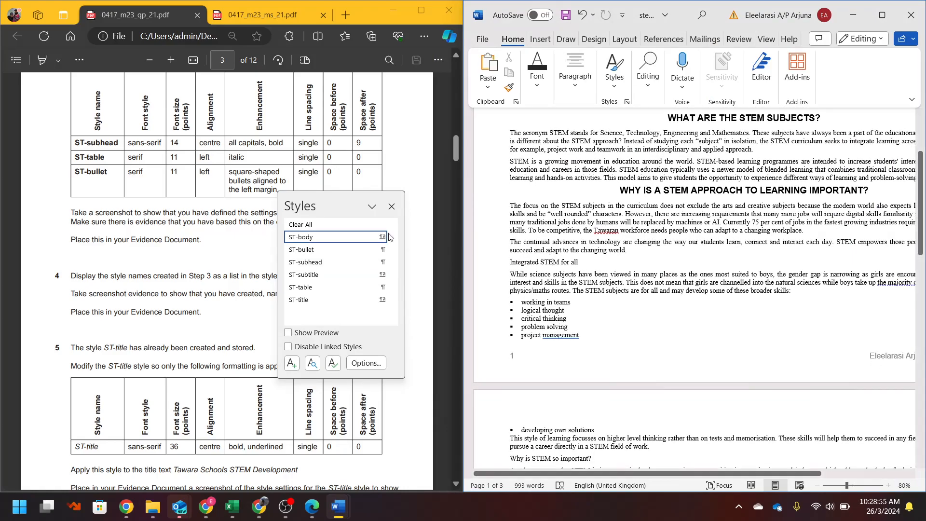
{"action": "left_click", "coordinate": [313, 261]}
{"action": "scroll", "coordinate": [650, 273], "scroll_direction": "down", "scroll_amount": 1}
{"action": "scroll", "coordinate": [650, 273], "scroll_direction": "down", "scroll_amount": 8}
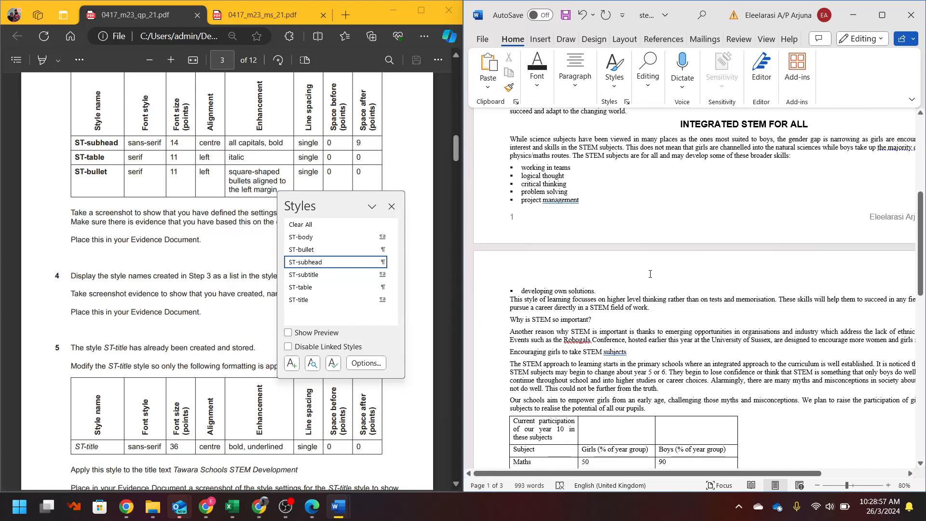
{"action": "left_click", "coordinate": [570, 249]}
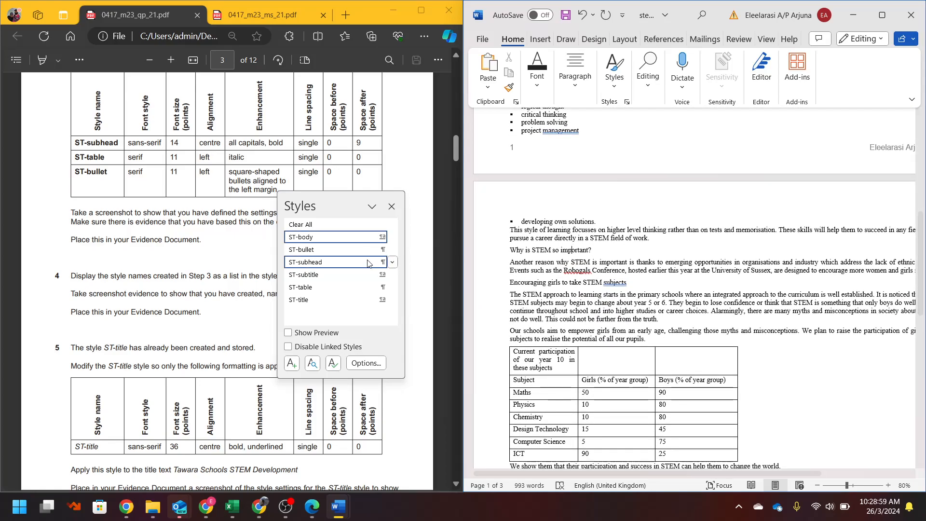
{"action": "left_click", "coordinate": [314, 262]}
{"action": "left_click", "coordinate": [624, 285]}
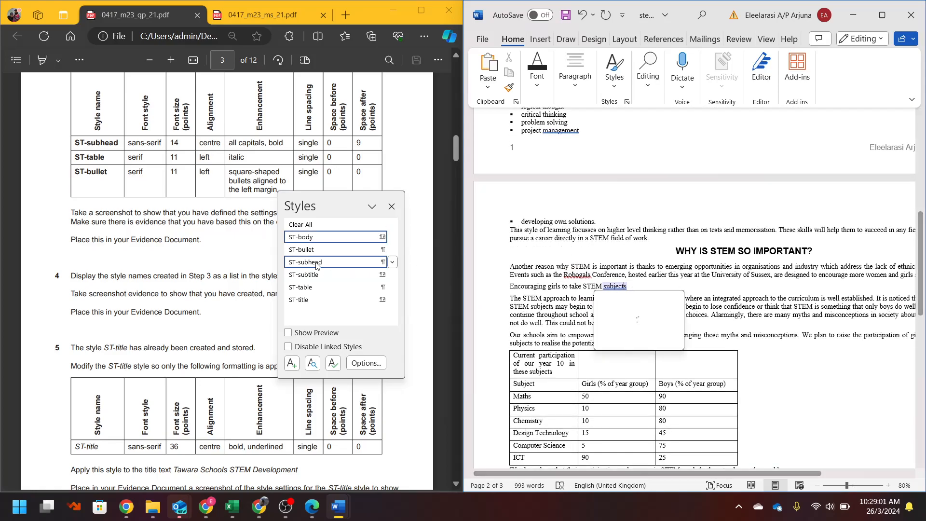
{"action": "left_click", "coordinate": [328, 261]}
- Apply ST-subhead to Opportunities in the digital world of work and Moving into work or higher education
{"action": "scroll", "coordinate": [643, 275], "scroll_direction": "down", "scroll_amount": 10}
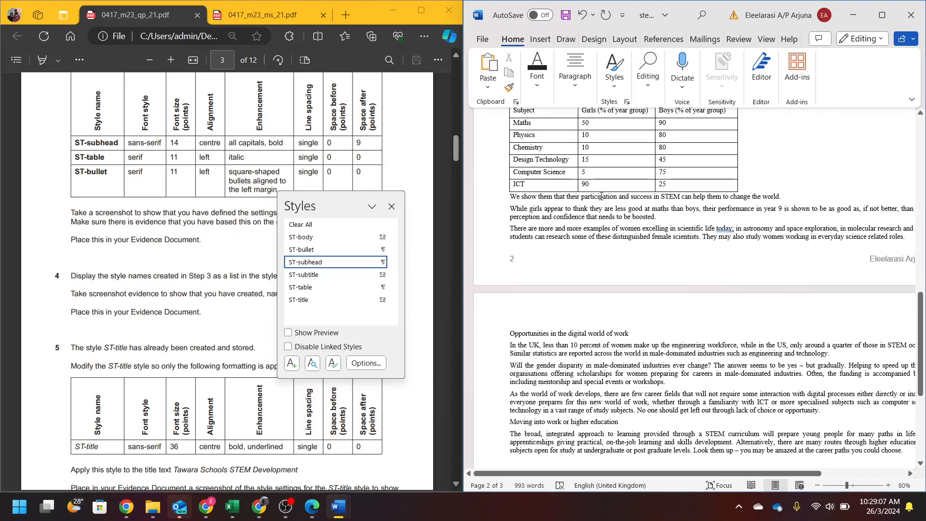
{"action": "scroll", "coordinate": [723, 251], "scroll_direction": "down", "scroll_amount": 3}
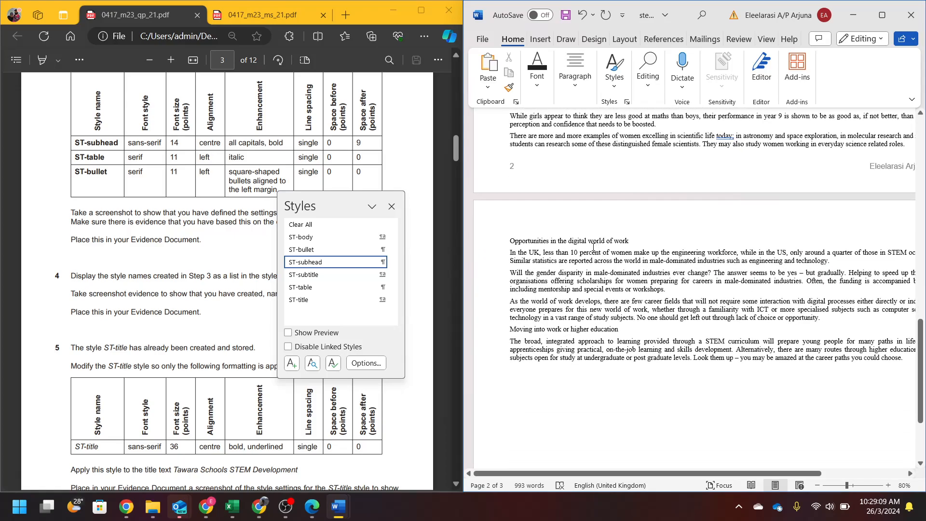
{"action": "left_click", "coordinate": [584, 236]}
{"action": "left_click", "coordinate": [305, 262]}
{"action": "left_click", "coordinate": [592, 330]}
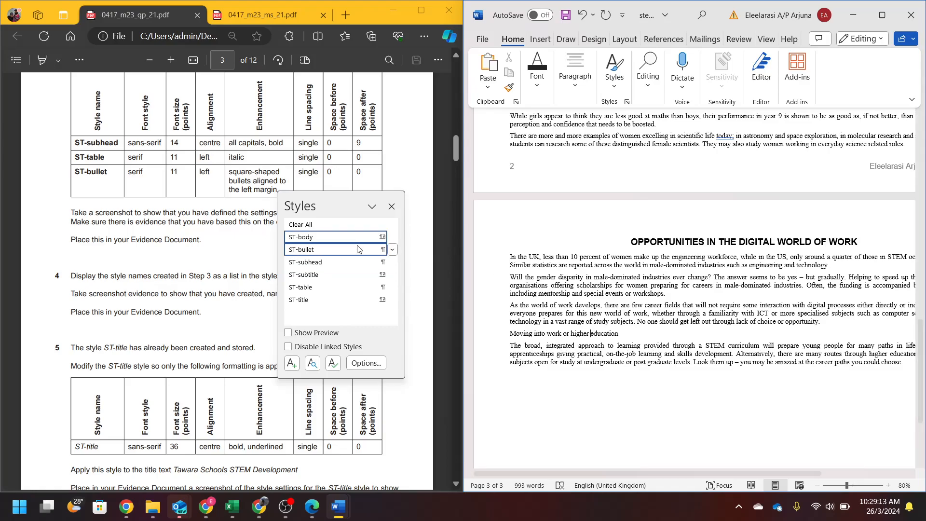
{"action": "left_click", "coordinate": [322, 263]}
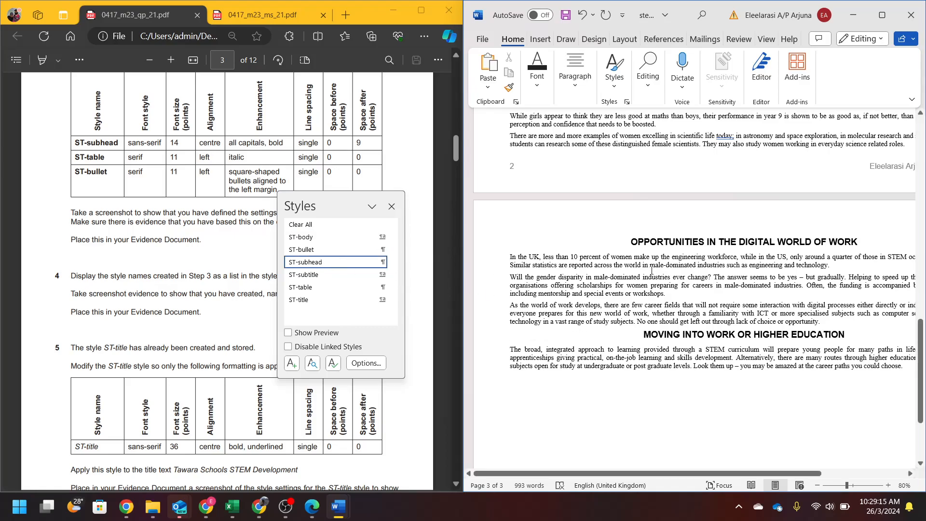
{"action": "left_click_drag", "start_coordinate": [311, 208], "coordinate": [485, 206]}
{"action": "left_click", "coordinate": [532, 206]}
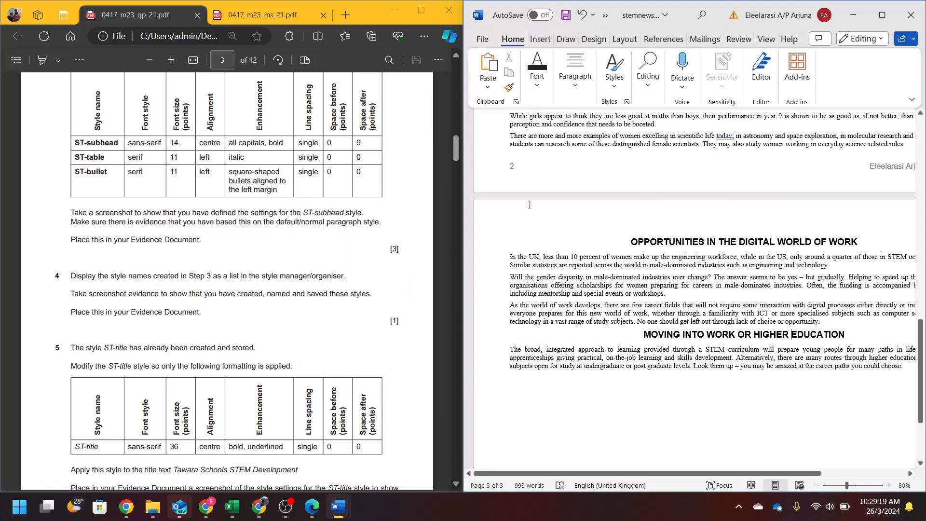
{"action": "scroll", "coordinate": [279, 200], "scroll_direction": "down", "scroll_amount": 10}
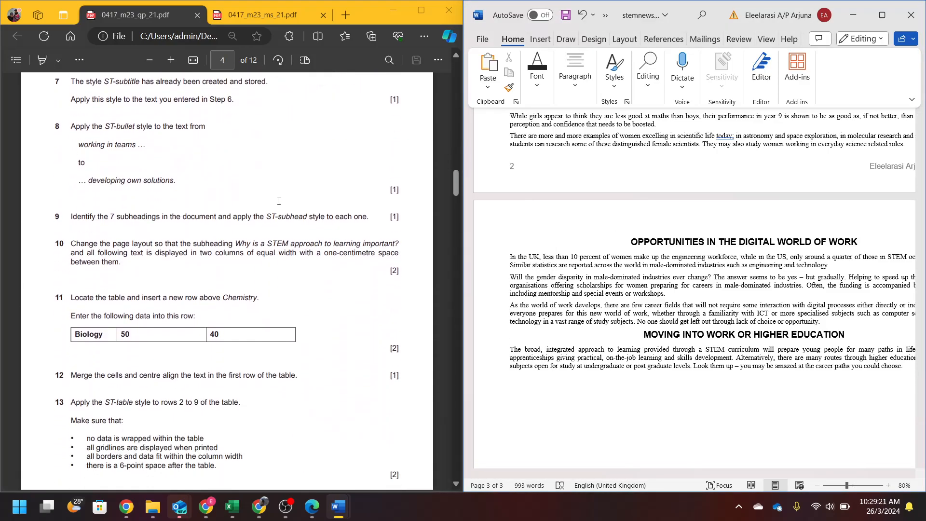
{"action": "scroll", "coordinate": [279, 200], "scroll_direction": "down", "scroll_amount": 1}
{"action": "left_click", "coordinate": [82, 152]}
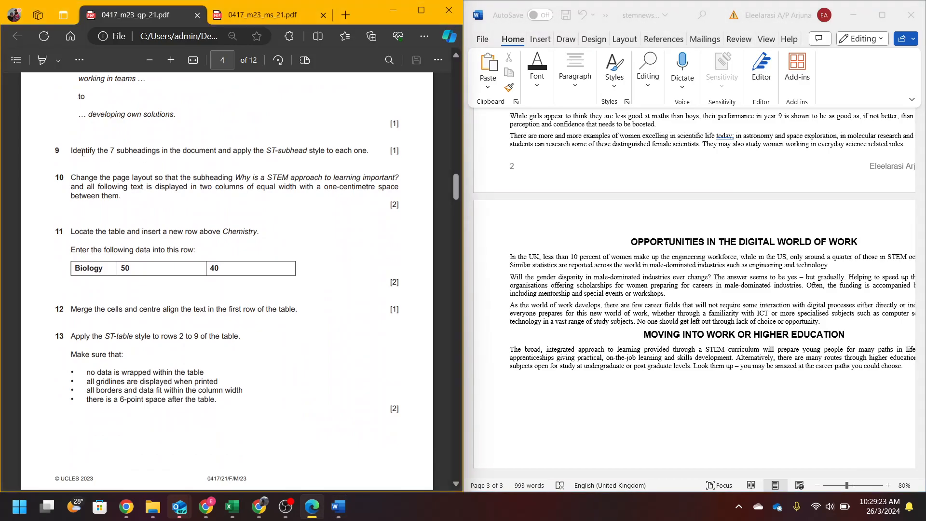
{"action": "scroll", "coordinate": [94, 174], "scroll_direction": "down", "scroll_amount": 1}
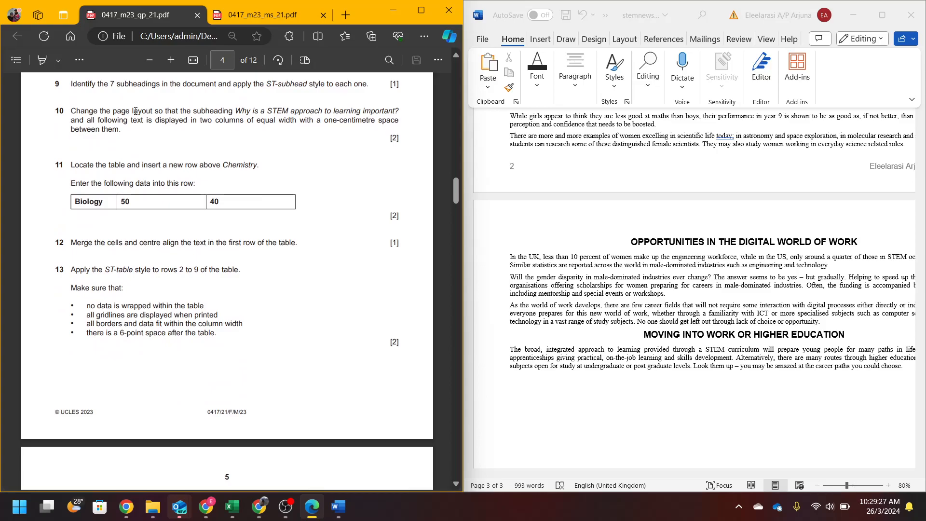
{"action": "scroll", "coordinate": [769, 209], "scroll_direction": "up", "scroll_amount": 10}
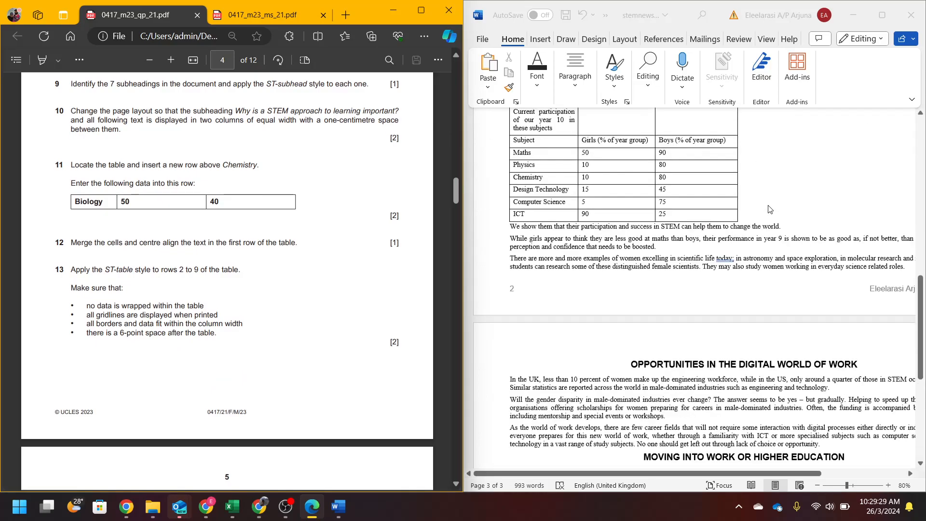
{"action": "scroll", "coordinate": [769, 208], "scroll_direction": "up", "scroll_amount": 5}
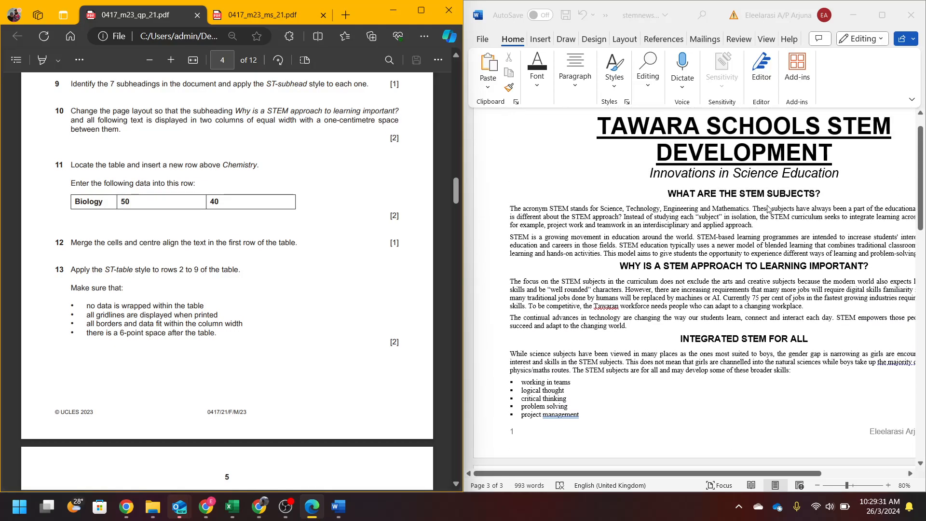
{"action": "left_click", "coordinate": [617, 261]}
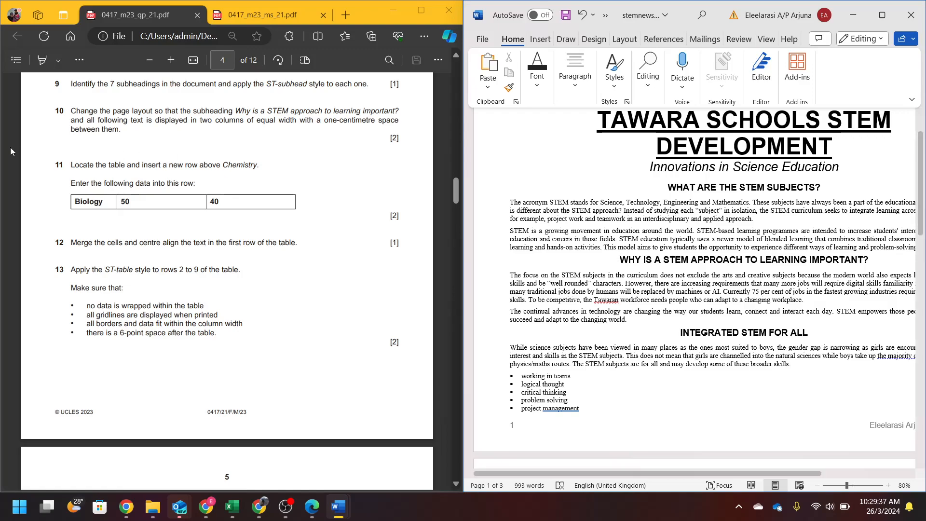
- Select the text from 'Why is a STEM approach to learning important?' to the end
{"action": "left_click", "coordinate": [68, 126]}
{"action": "left_click_drag", "start_coordinate": [71, 120], "coordinate": [113, 129]}
{"action": "left_click", "coordinate": [618, 251]}
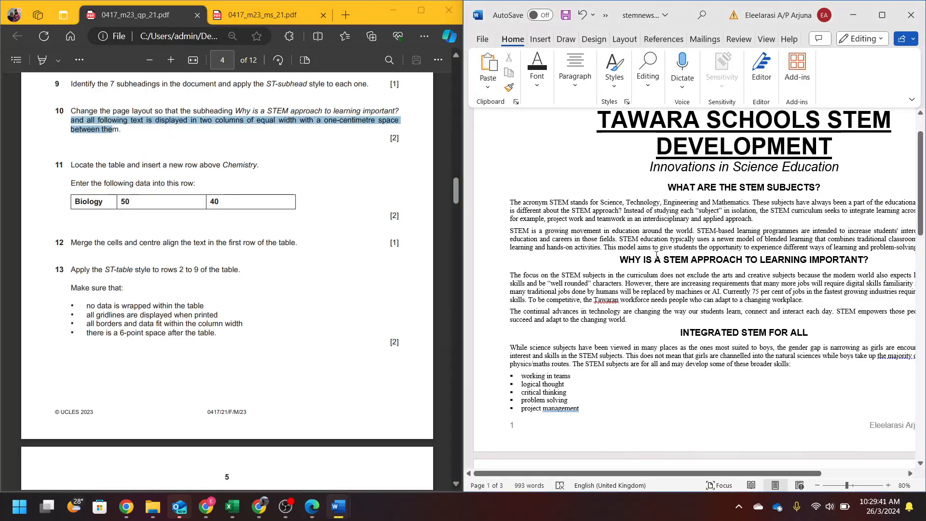
{"action": "key", "text": "shift+Down"}
{"action": "key", "text": "shift+Down"}
{"action": "key", "text": "shift+Down"}
{"action": "key", "text": "shift+Down"}
{"action": "key", "text": "shift+Down"}
{"action": "key", "text": "shift+Down"}
{"action": "key", "text": "shift+Down"}
{"action": "key", "text": "shift+Down"}
{"action": "key", "text": "shift+Down"}
{"action": "key", "text": "shift+Down"}
{"action": "key", "text": "shift+Down"}
{"action": "key", "text": "shift+Down"}
{"action": "key", "text": "shift+Down"}
{"action": "key", "text": "shift+Down"}
{"action": "key", "text": "shift+Down"}
{"action": "key", "text": "shift+Down"}
{"action": "key", "text": "shift+Down"}
{"action": "key", "text": "shift+Down"}
{"action": "key", "text": "shift+Down"}
{"action": "key", "text": "shift+Down"}
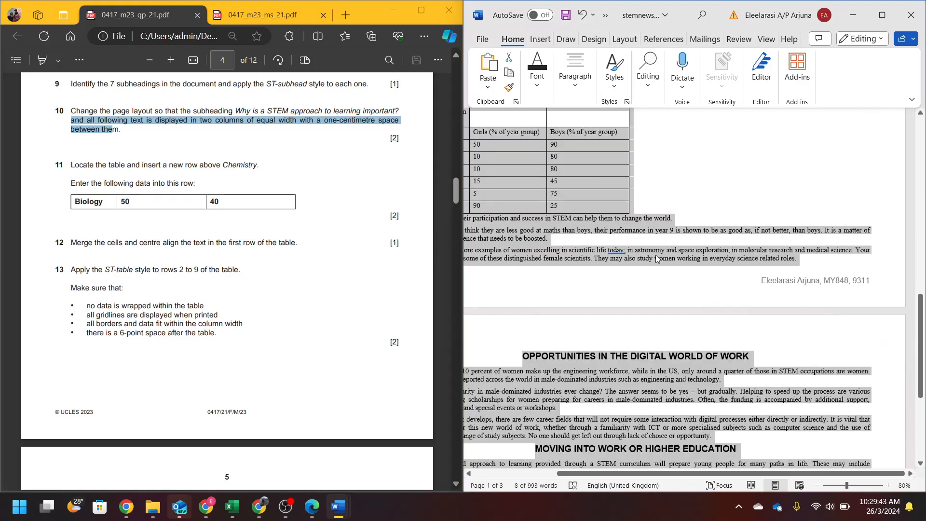
{"action": "key", "text": "shift+Down"}
{"action": "key", "text": "shift+Down"}
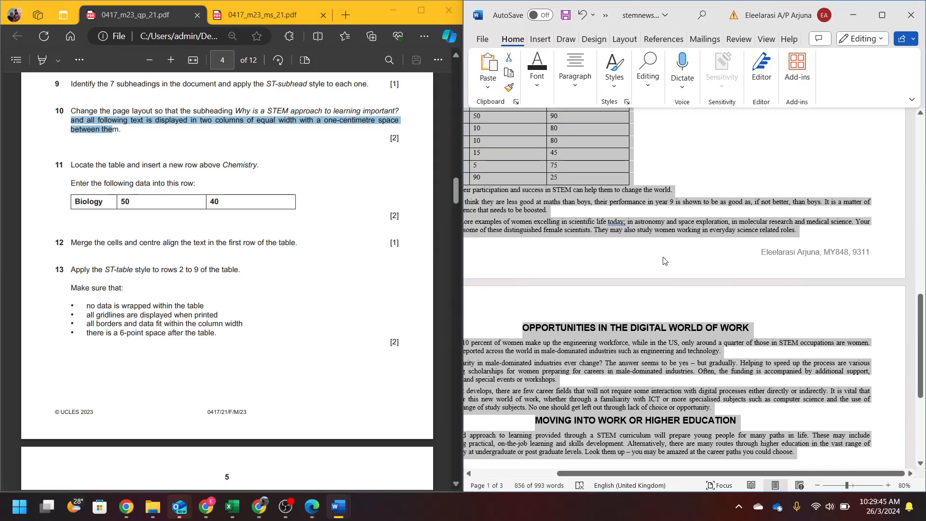
{"action": "scroll", "coordinate": [667, 264], "scroll_direction": "up", "scroll_amount": 15}
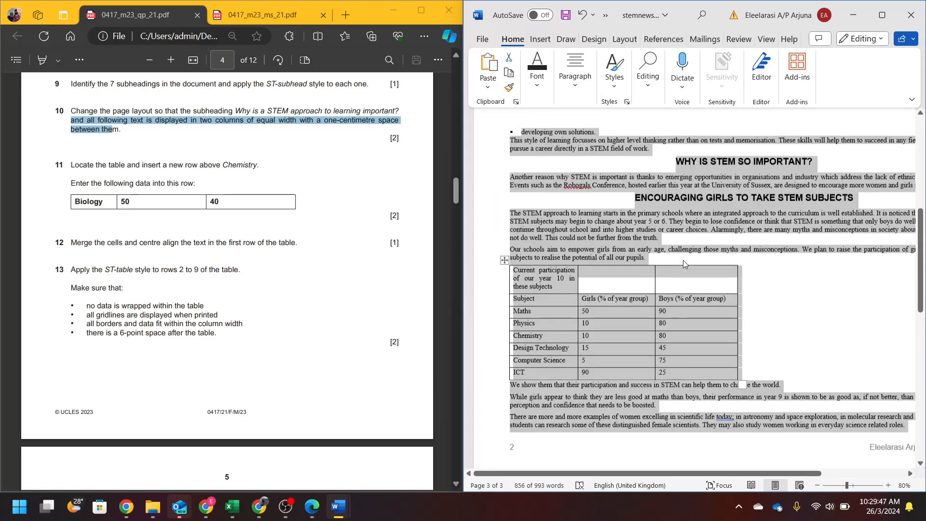
{"action": "scroll", "coordinate": [682, 259], "scroll_direction": "left", "scroll_amount": 3}
{"action": "scroll", "coordinate": [693, 276], "scroll_direction": "up", "scroll_amount": 5}
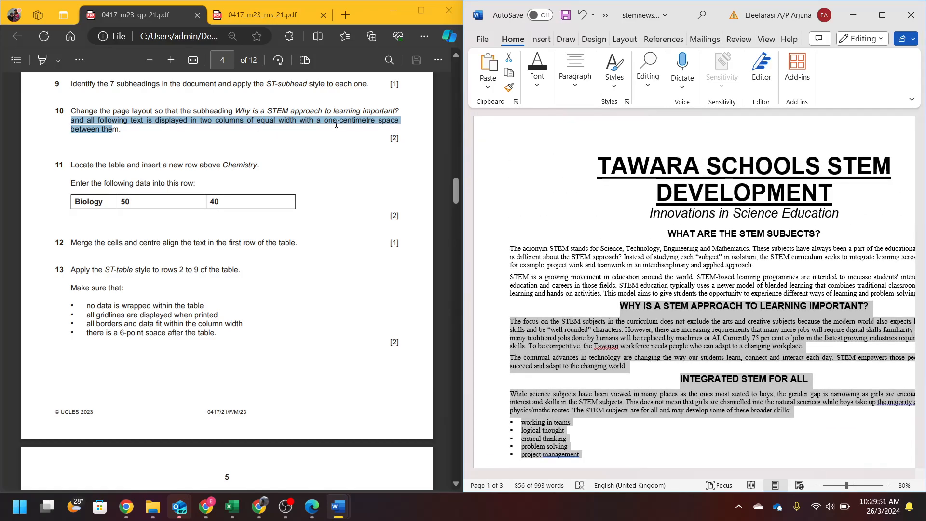
- Set the selection to two columns with 1 cm spacing
{"action": "left_click", "coordinate": [624, 39]}
{"action": "left_click", "coordinate": [530, 88]}
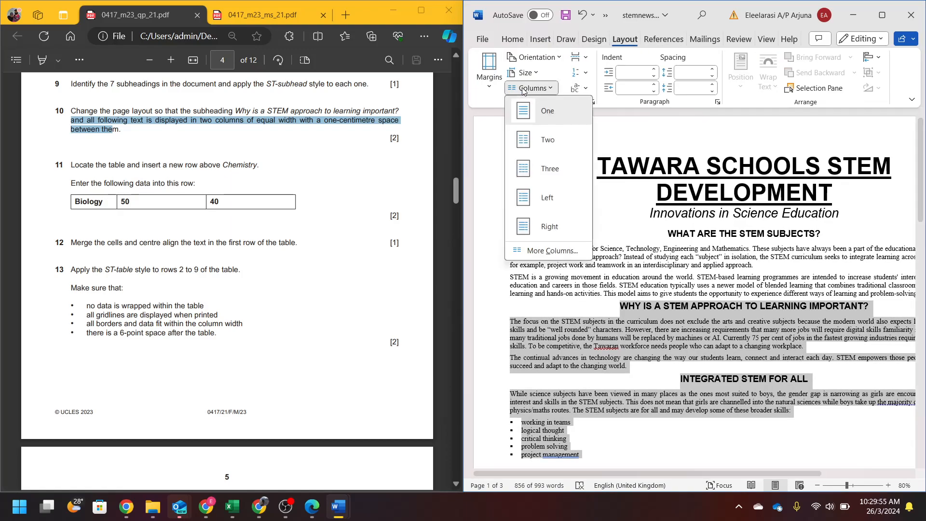
{"action": "left_click", "coordinate": [552, 250]}
{"action": "left_click", "coordinate": [643, 177]}
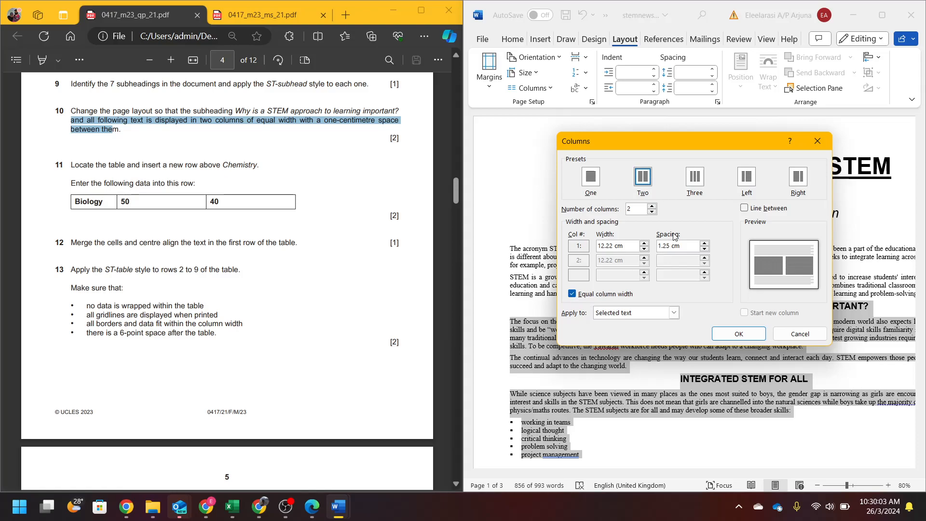
{"action": "left_click", "coordinate": [687, 245]}
{"action": "type", "text": "1"}
{"action": "left_click", "coordinate": [755, 332]}
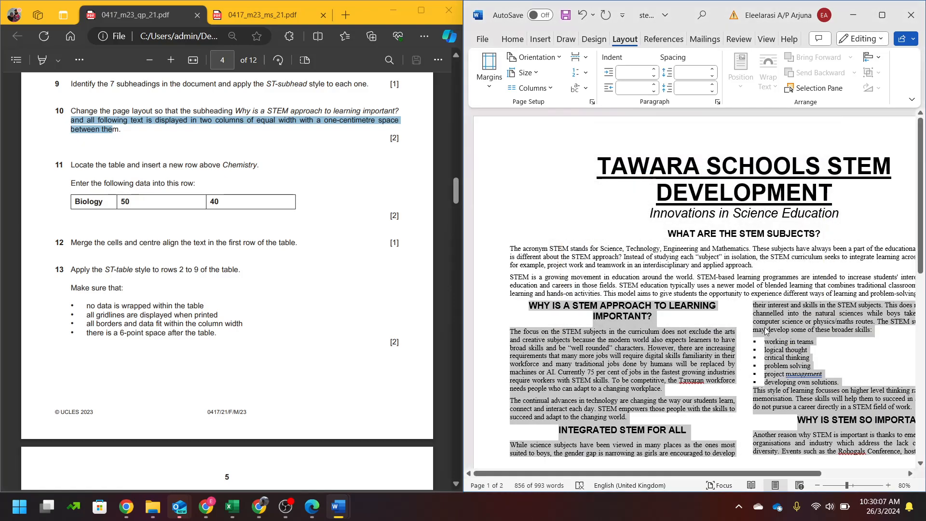
- Review the two-column layout and mark question 11's new-row instruction in the exam paper
{"action": "scroll", "coordinate": [755, 332], "scroll_direction": "down", "scroll_amount": 6}
{"action": "scroll", "coordinate": [765, 330], "scroll_direction": "down", "scroll_amount": 3}
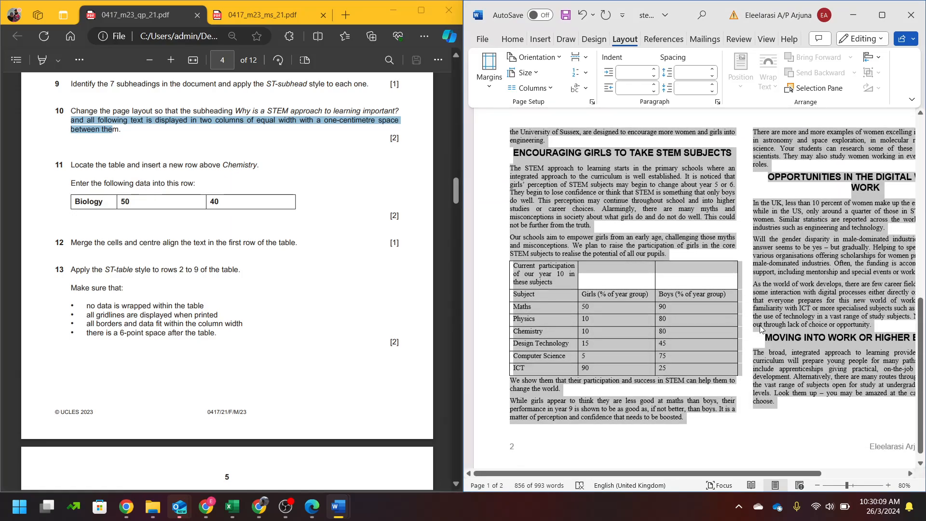
{"action": "scroll", "coordinate": [749, 326], "scroll_direction": "up", "scroll_amount": 4}
{"action": "scroll", "coordinate": [748, 326], "scroll_direction": "up", "scroll_amount": 1}
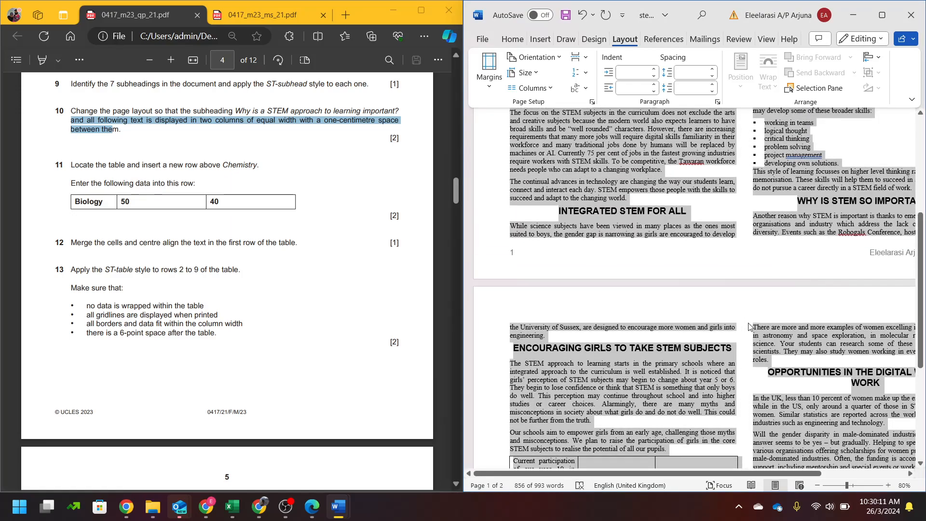
{"action": "left_click", "coordinate": [238, 150]}
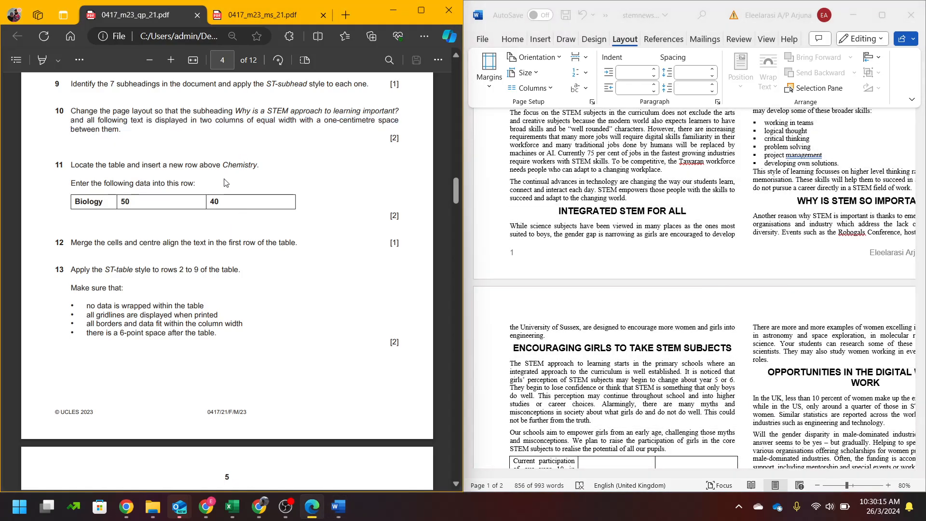
{"action": "scroll", "coordinate": [774, 281], "scroll_direction": "down", "scroll_amount": 9}
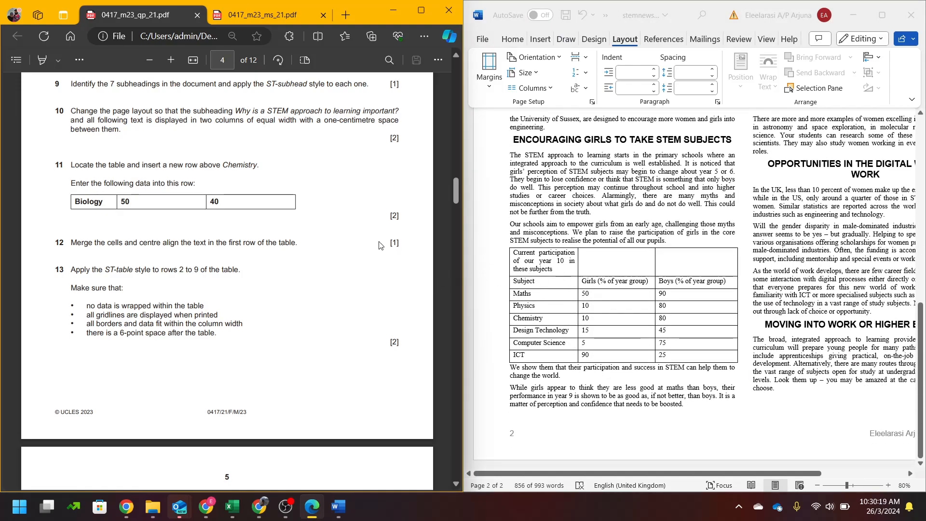
{"action": "left_click_drag", "start_coordinate": [137, 164], "coordinate": [259, 165]}
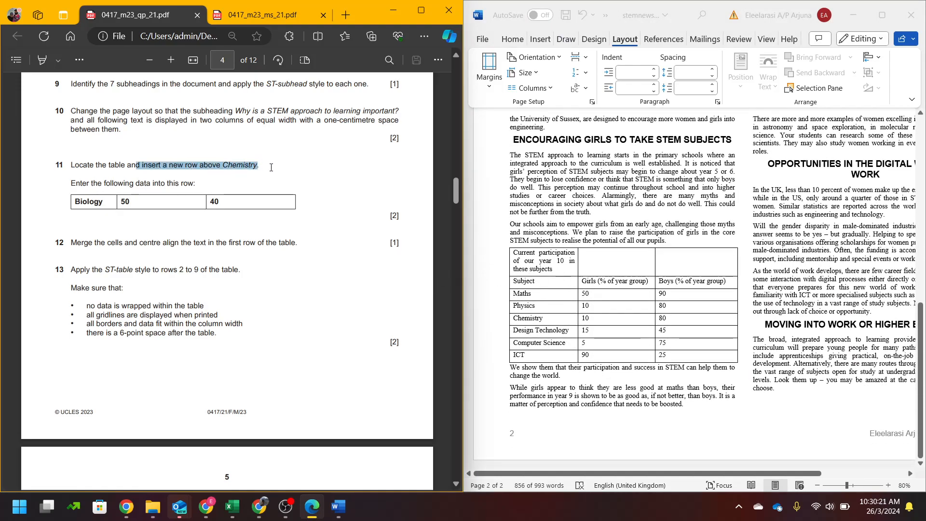
- Insert a row above Chemistry and fill it with Biology, 50 and 40
{"action": "left_click", "coordinate": [536, 288]}
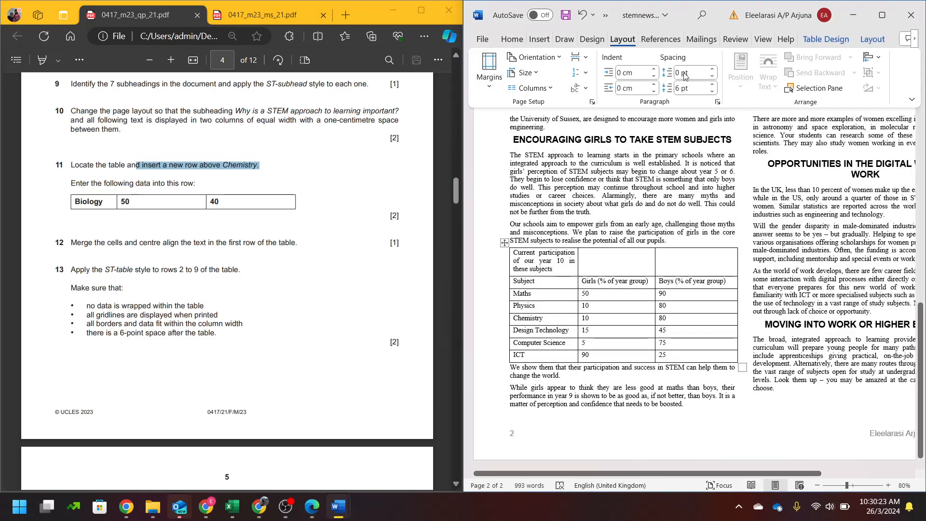
{"action": "left_click", "coordinate": [872, 40]}
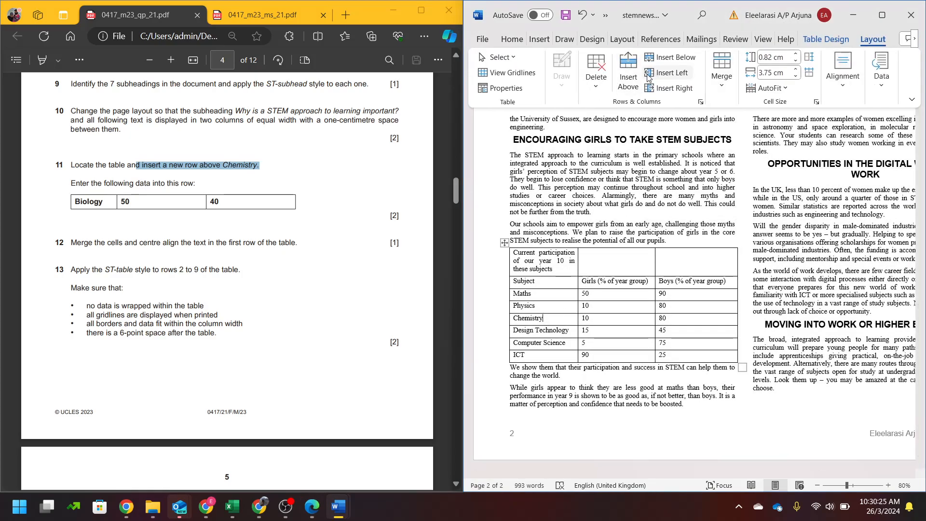
{"action": "left_click", "coordinate": [628, 77]}
{"action": "left_click", "coordinate": [520, 321]}
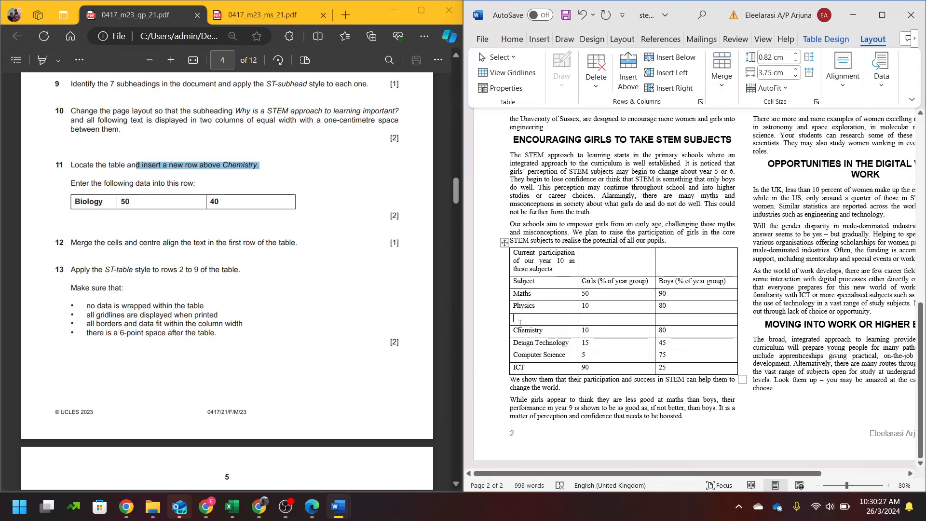
{"action": "type", "text": "Biology "}
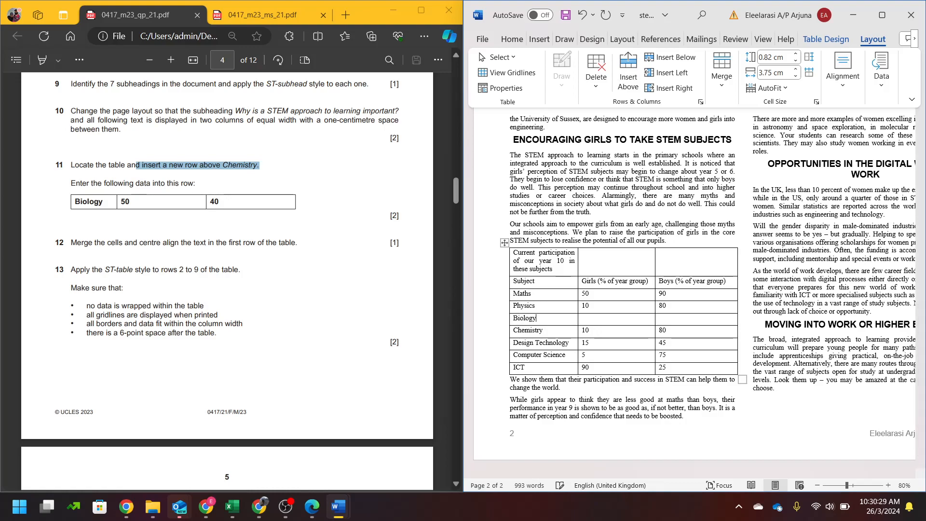
{"action": "type", "text": "50"}
{"action": "key", "text": "Tab"}
{"action": "type", "text": "40"}
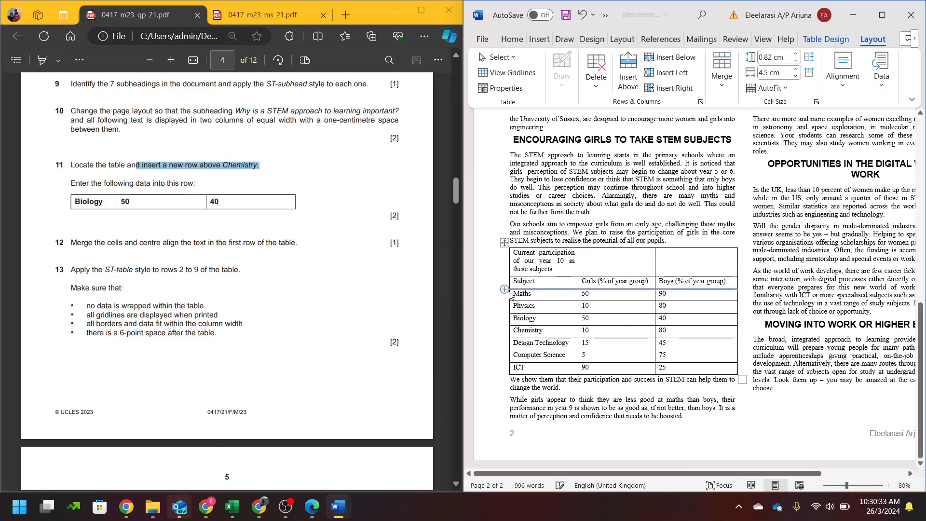
{"action": "scroll", "coordinate": [110, 256], "scroll_direction": "down", "scroll_amount": 3}
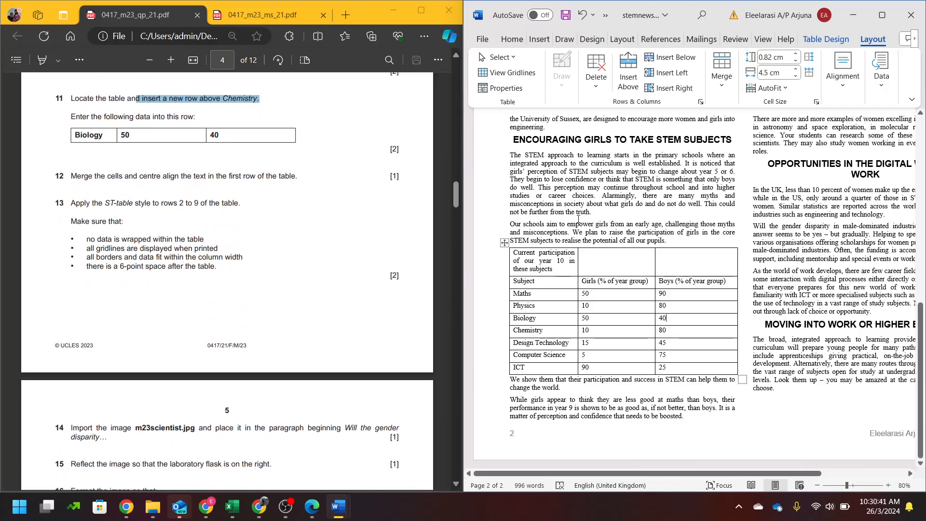
- Merge the table's first row into one cell and centre its heading
{"action": "left_click_drag", "start_coordinate": [542, 265], "coordinate": [697, 263]}
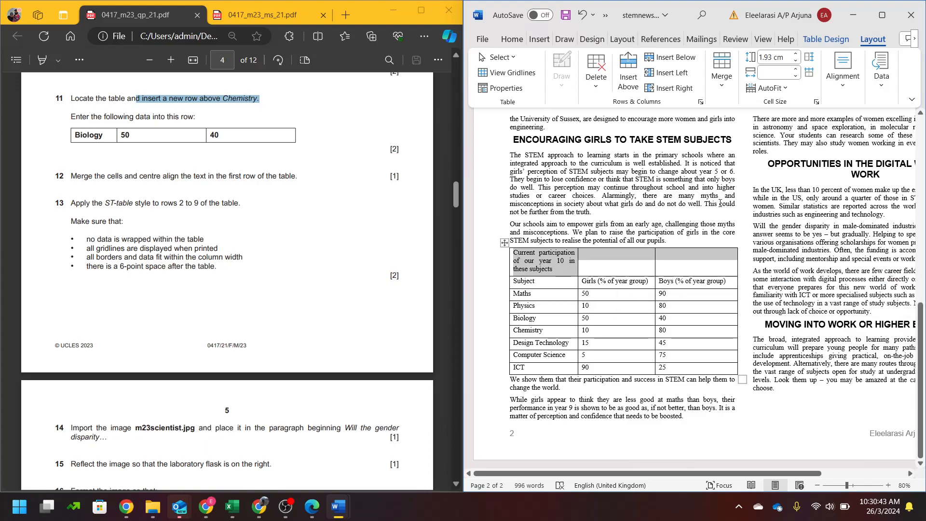
{"action": "left_click", "coordinate": [721, 93]}
{"action": "left_click", "coordinate": [724, 113]}
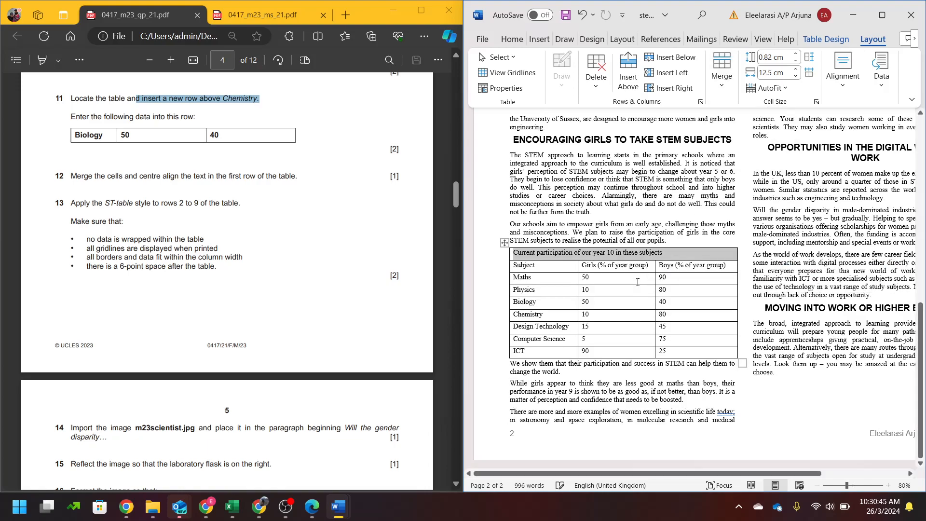
{"action": "key", "text": "ctrl+e"}
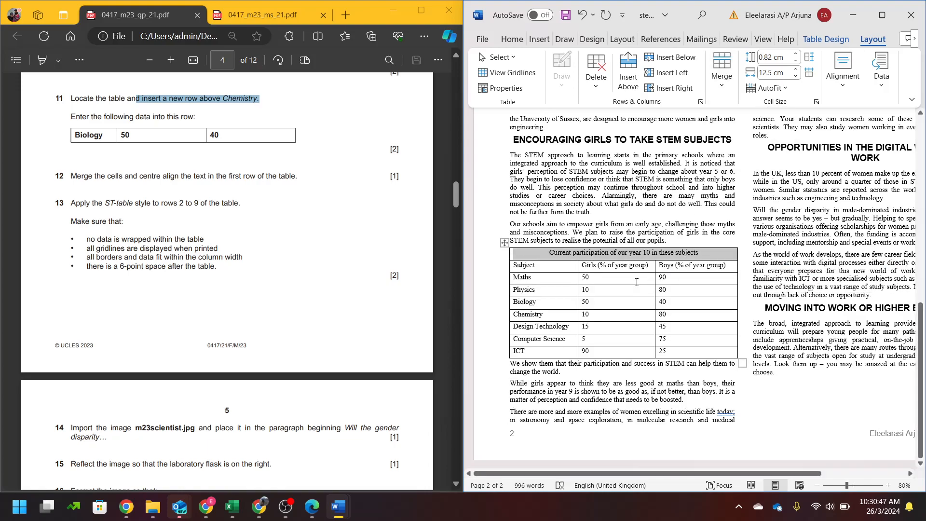
- Read question 13, then select the table rows from Subject downward
{"action": "left_click", "coordinate": [100, 217]}
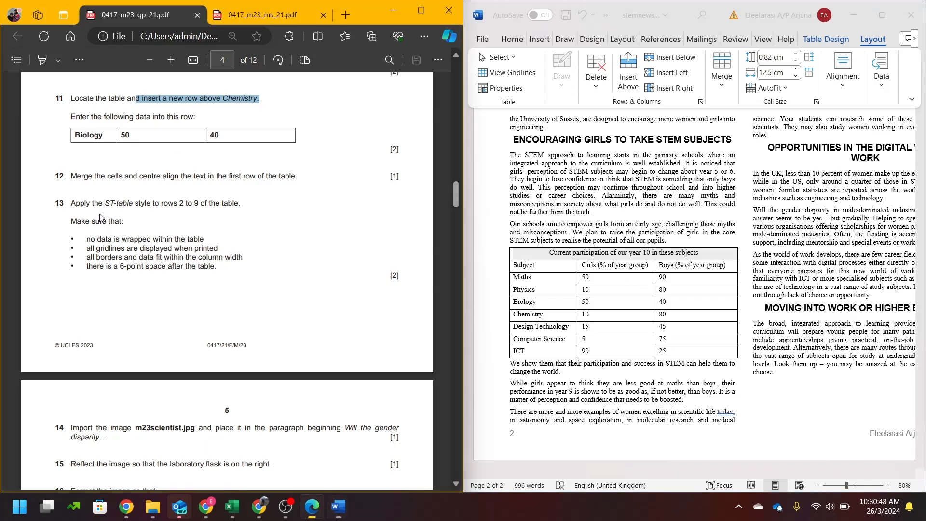
{"action": "left_click", "coordinate": [619, 283]}
{"action": "mouse_move", "coordinate": [560, 271]}
{"action": "left_mouse_down"}
{"action": "mouse_move", "coordinate": [574, 292]}
{"action": "mouse_move", "coordinate": [573, 352]}
{"action": "mouse_move", "coordinate": [695, 352]}
{"action": "left_mouse_up"}
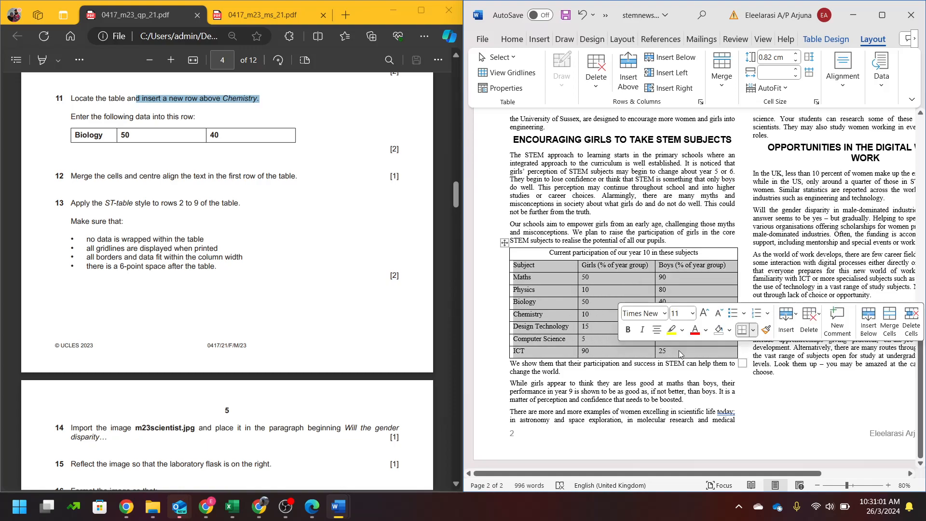
- Apply the ST-table style to the selected table rows
{"action": "left_click", "coordinate": [511, 39]}
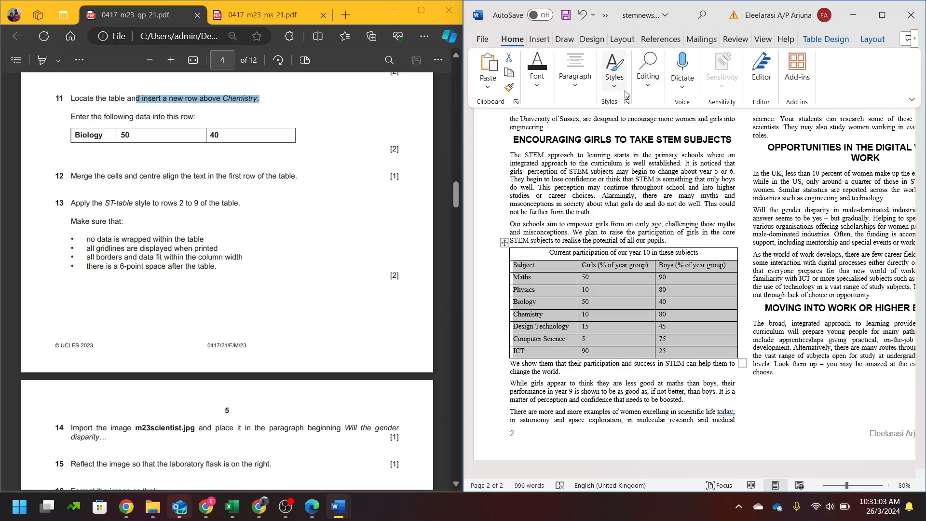
{"action": "left_click", "coordinate": [614, 80]}
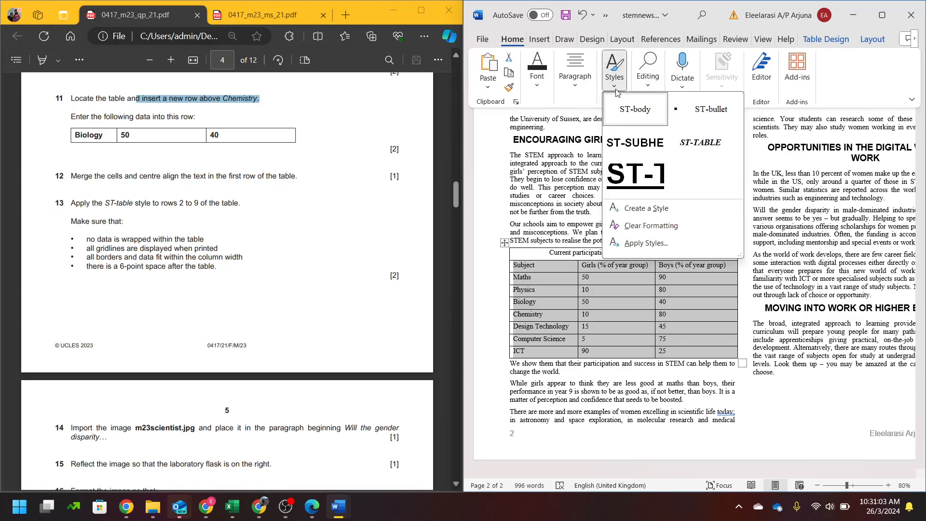
{"action": "left_click", "coordinate": [690, 143]}
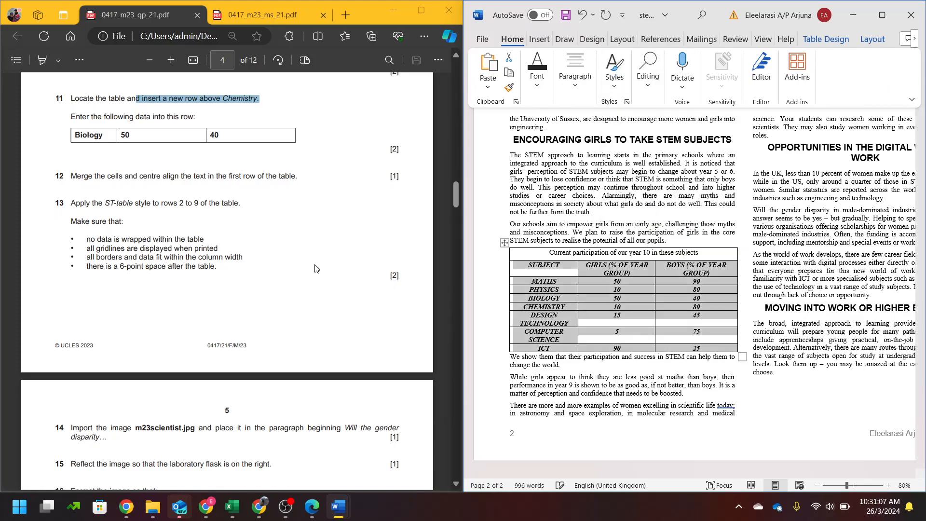
{"action": "scroll", "coordinate": [315, 268], "scroll_direction": "up", "scroll_amount": 10}
{"action": "scroll", "coordinate": [315, 268], "scroll_direction": "up", "scroll_amount": 8}
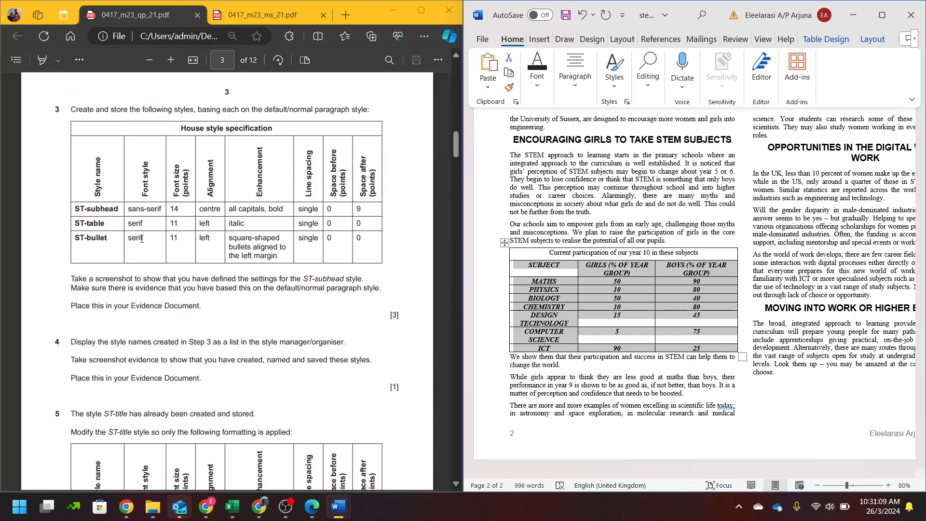
- Turn off bold in the ST-table style
{"action": "left_click", "coordinate": [614, 70]}
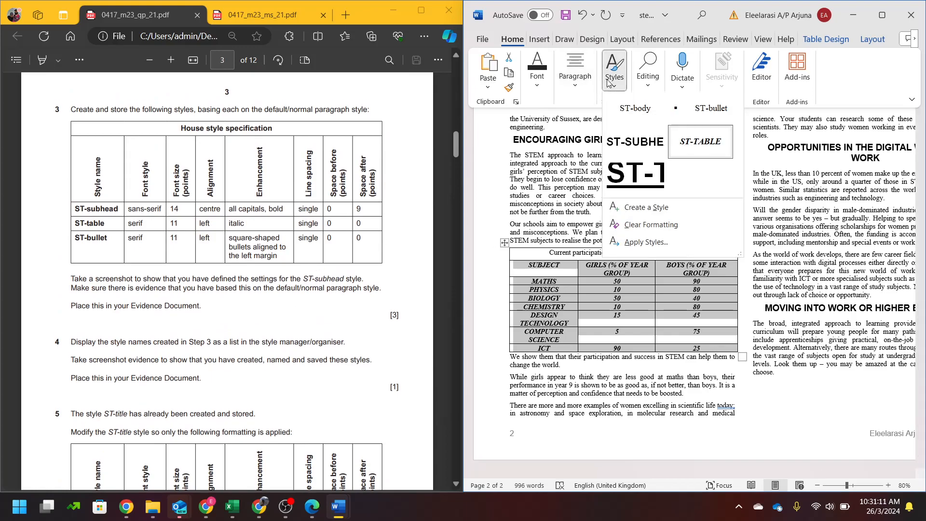
{"action": "right_click", "coordinate": [697, 143]}
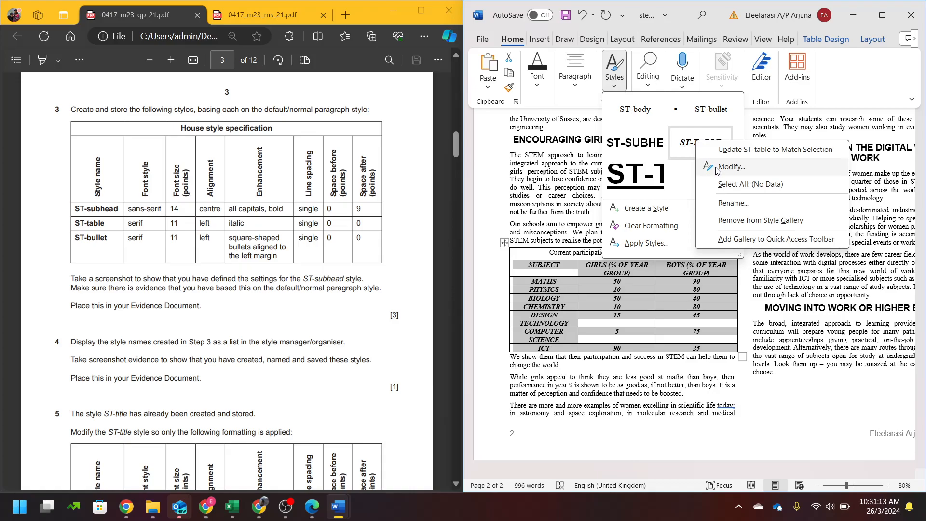
{"action": "left_click", "coordinate": [730, 167]}
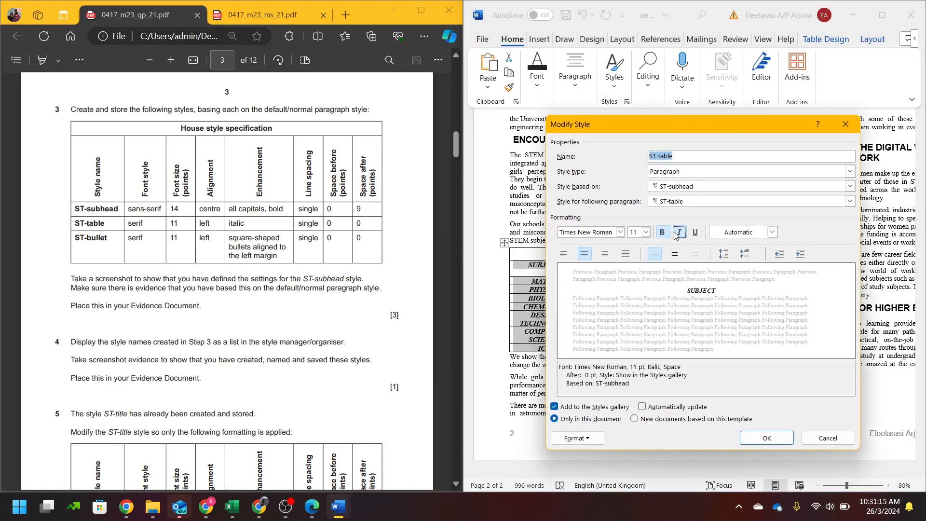
{"action": "left_click", "coordinate": [661, 231]}
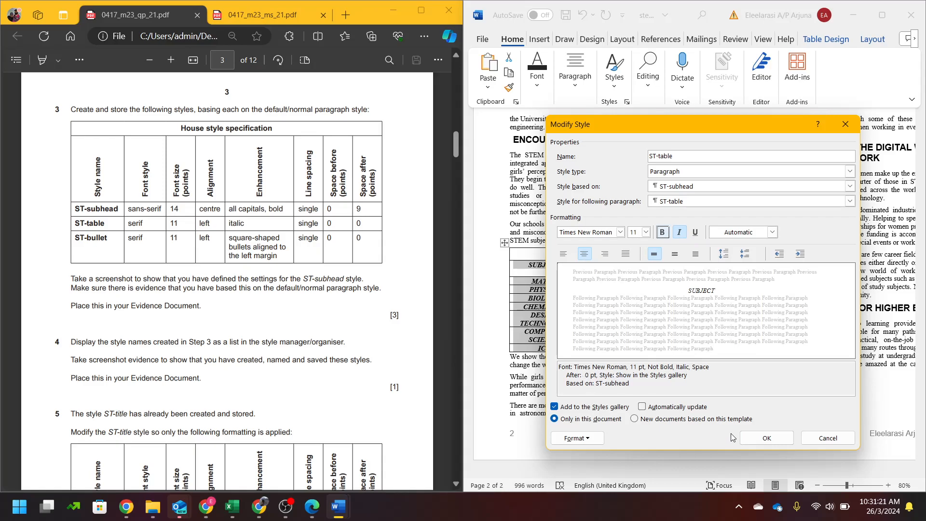
{"action": "left_click", "coordinate": [767, 437]}
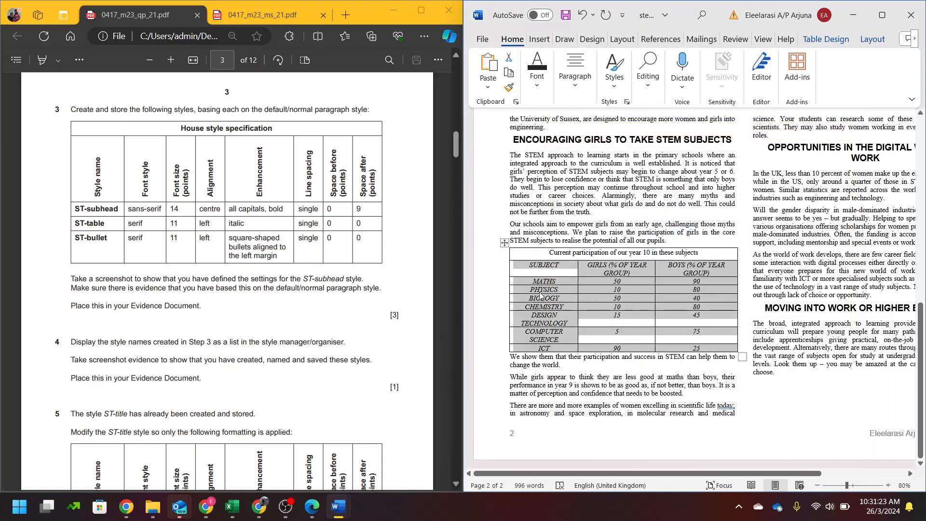
- Modify ST-table to be based on Normal, not bold, with single line spacing
{"action": "left_click", "coordinate": [615, 86]}
{"action": "right_click", "coordinate": [675, 145]}
{"action": "left_click", "coordinate": [690, 175]}
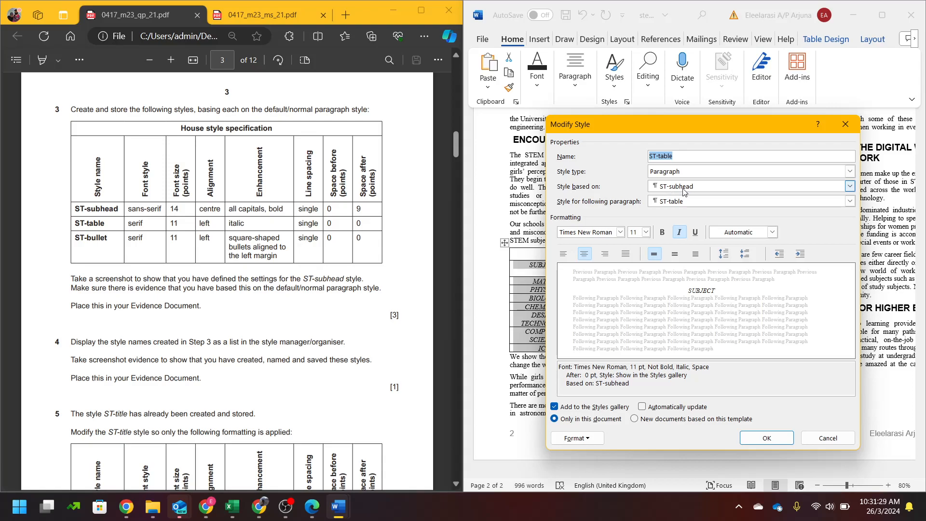
{"action": "left_click", "coordinate": [683, 191]}
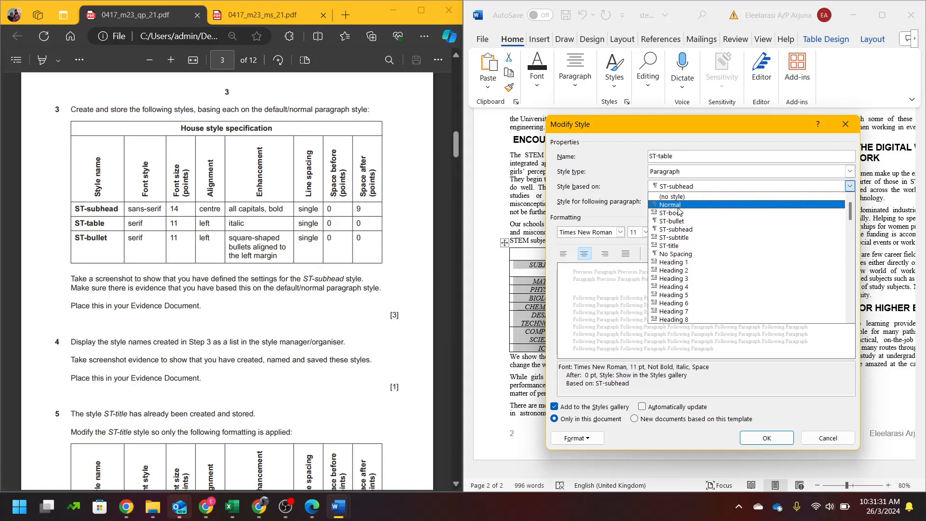
{"action": "left_click", "coordinate": [680, 195]}
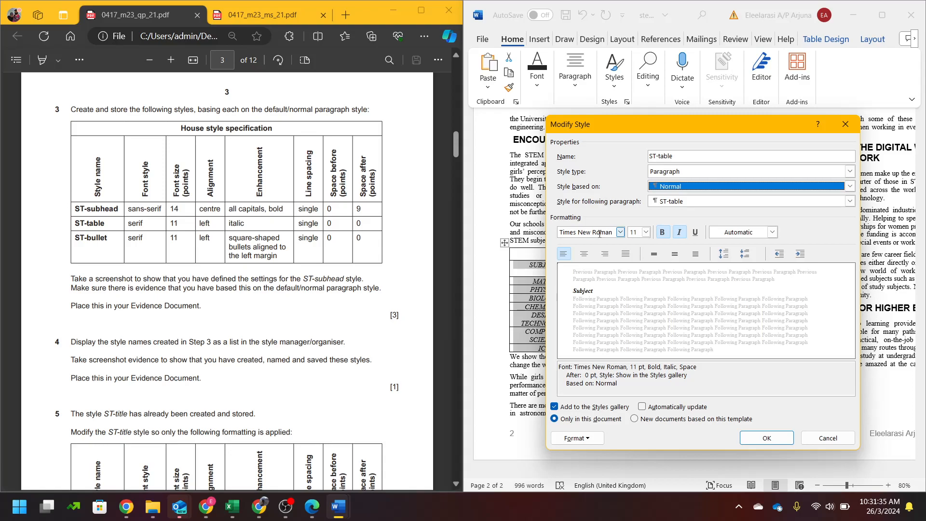
{"action": "left_click", "coordinate": [662, 233]}
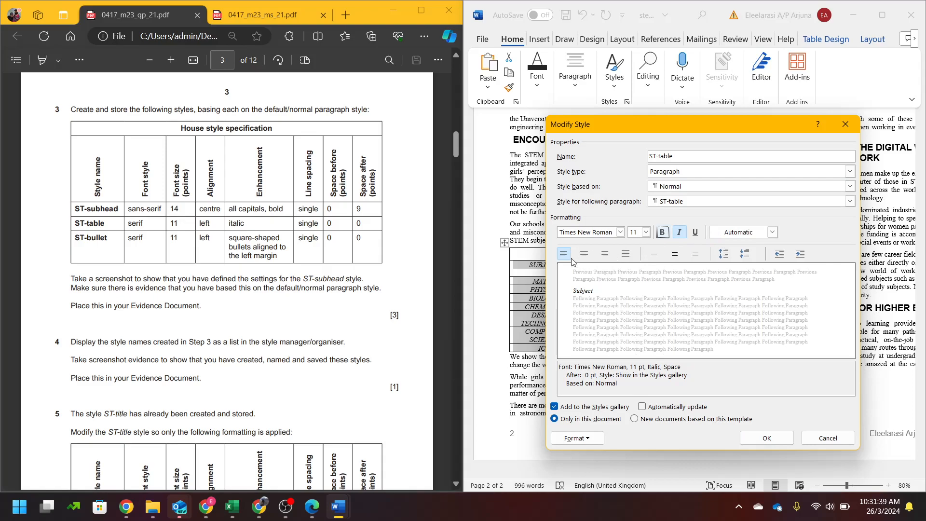
{"action": "left_click", "coordinate": [575, 440]}
{"action": "left_click", "coordinate": [589, 326]}
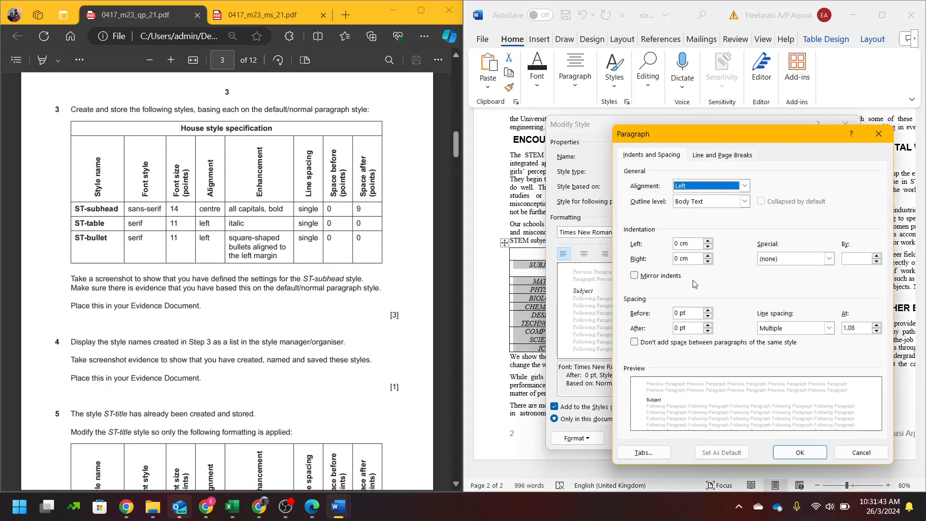
{"action": "left_click", "coordinate": [828, 328]}
{"action": "left_click", "coordinate": [773, 340]}
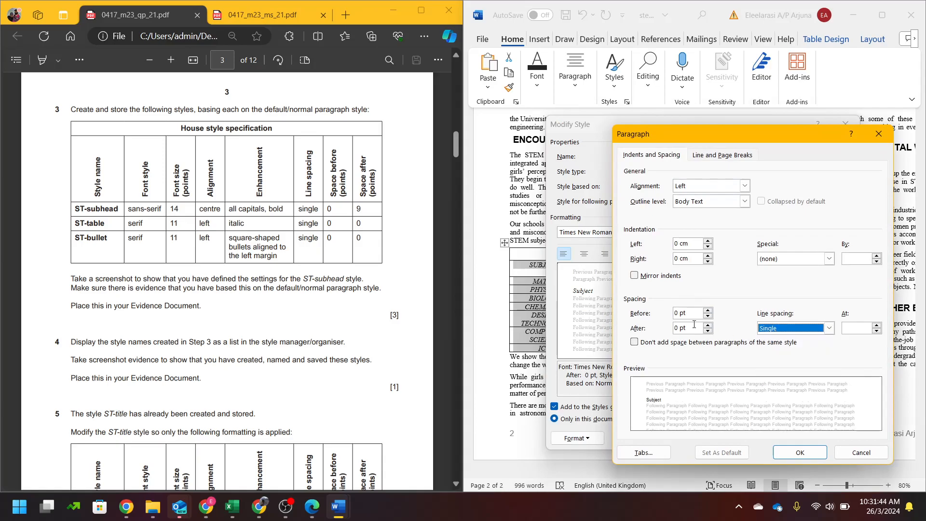
{"action": "left_click", "coordinate": [797, 453]}
{"action": "left_click", "coordinate": [766, 439]}
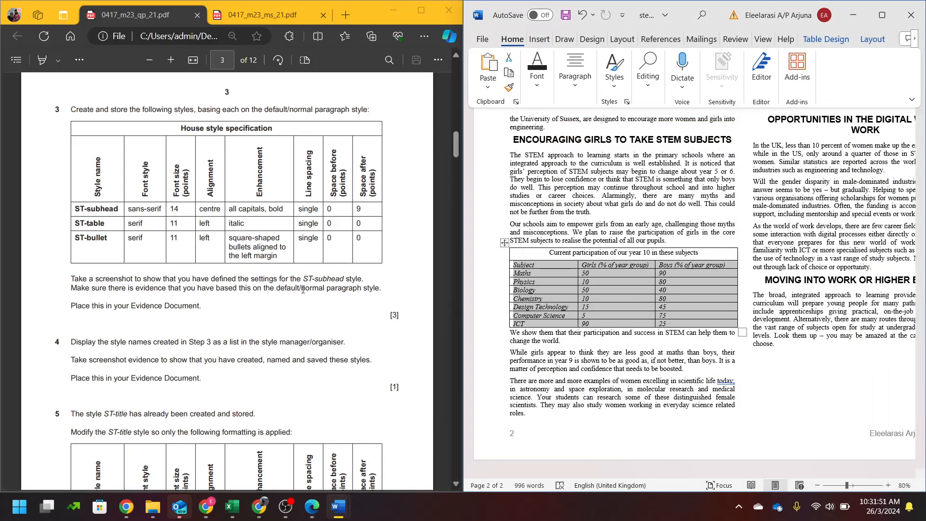
- Inspect the ST-bullet paragraph style's settings and close them without changes
{"action": "scroll", "coordinate": [252, 268], "scroll_direction": "down", "scroll_amount": 10}
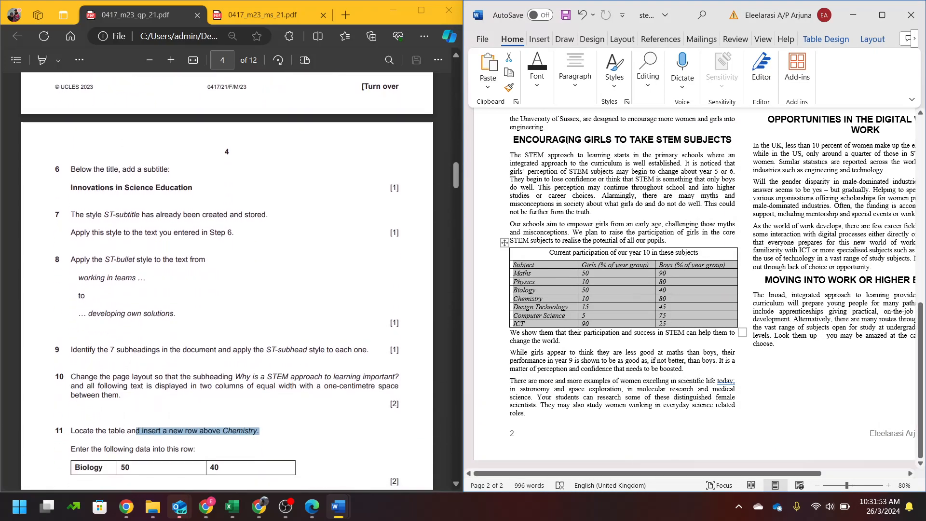
{"action": "left_click", "coordinate": [614, 70]}
{"action": "right_click", "coordinate": [677, 101]}
{"action": "key", "text": "Escape"}
{"action": "key", "text": "Escape"}
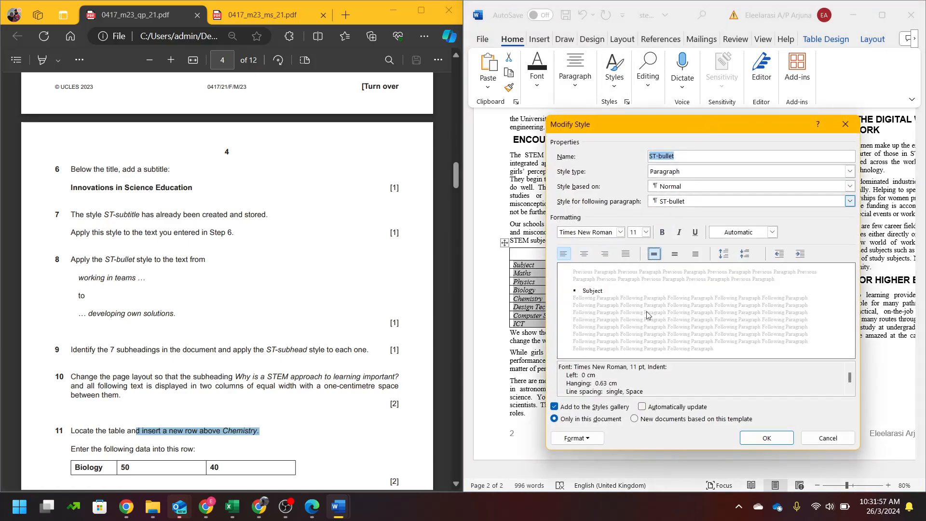
{"action": "left_click", "coordinate": [845, 123]}
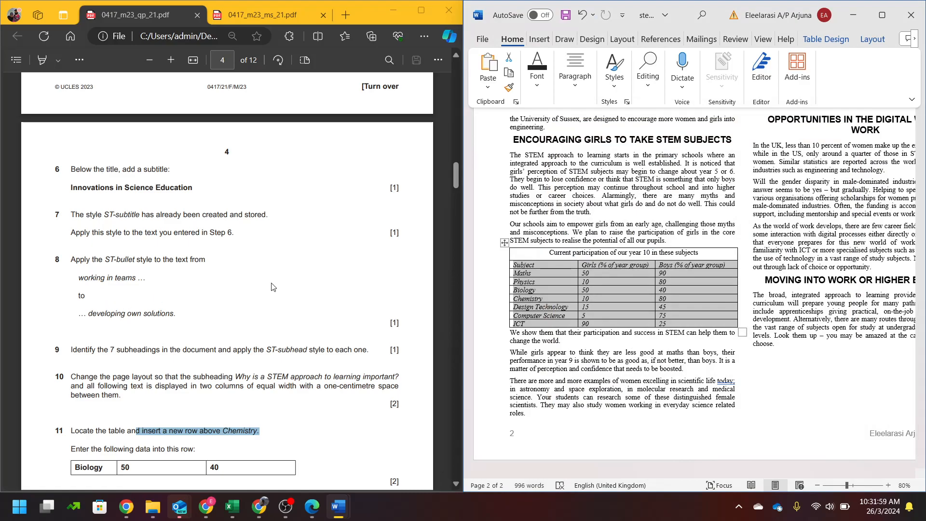
- Check the exam paper for the next task's requirements
{"action": "scroll", "coordinate": [626, 336], "scroll_direction": "up", "scroll_amount": 10}
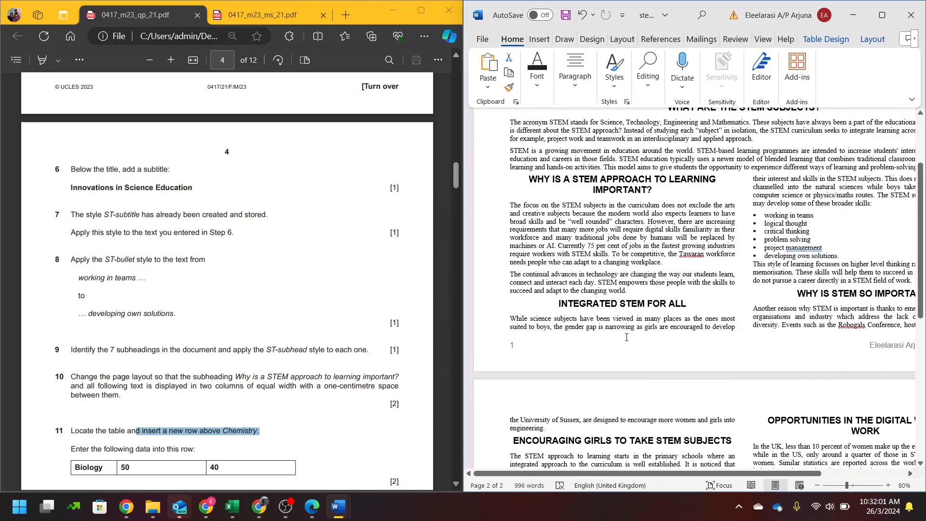
{"action": "scroll", "coordinate": [626, 336], "scroll_direction": "down", "scroll_amount": 10}
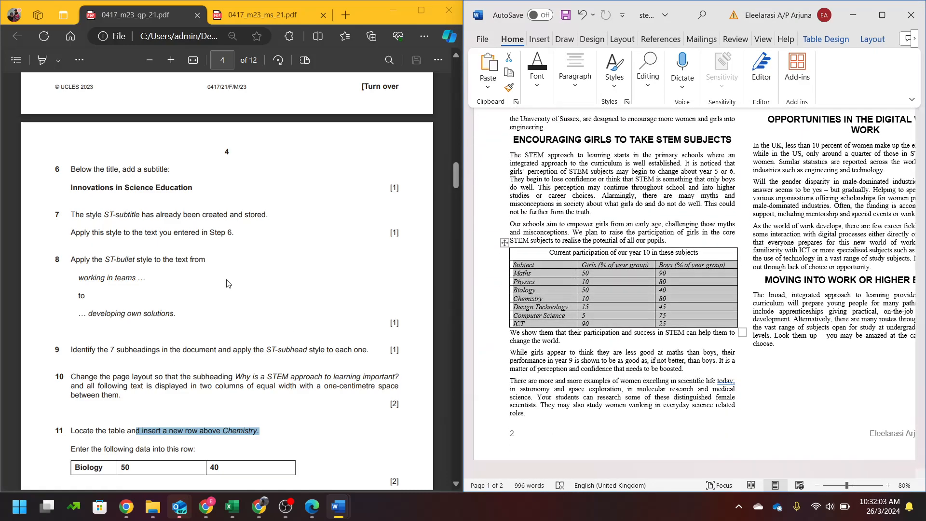
{"action": "left_click", "coordinate": [228, 285]}
{"action": "scroll", "coordinate": [229, 282], "scroll_direction": "down", "scroll_amount": 8}
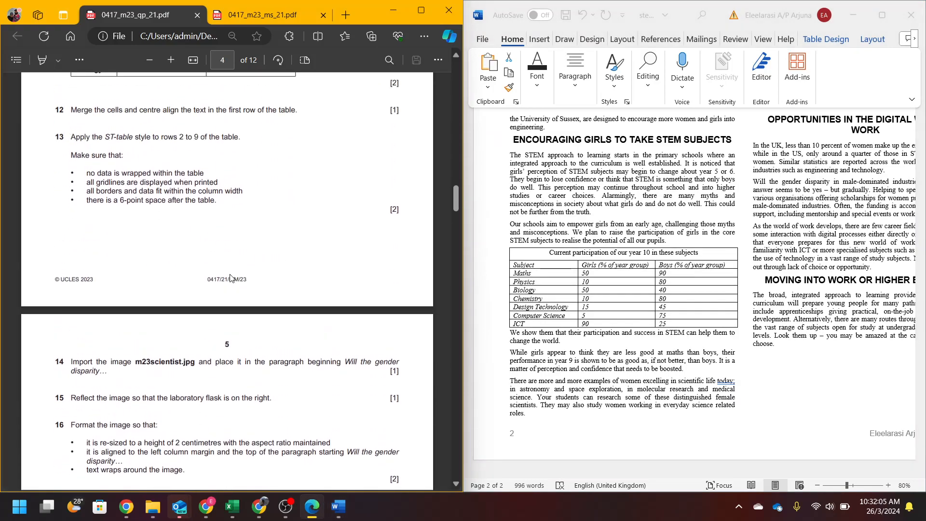
{"action": "scroll", "coordinate": [230, 279], "scroll_direction": "up", "scroll_amount": 3}
- Select the entire STEM table and apply AutoFit Contents to its columns
{"action": "left_click", "coordinate": [611, 295]}
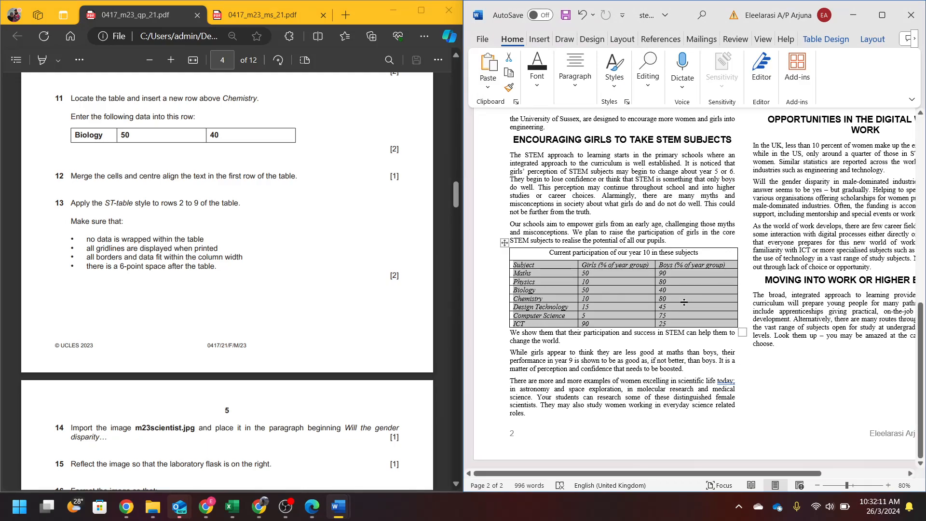
{"action": "left_click", "coordinate": [614, 300]}
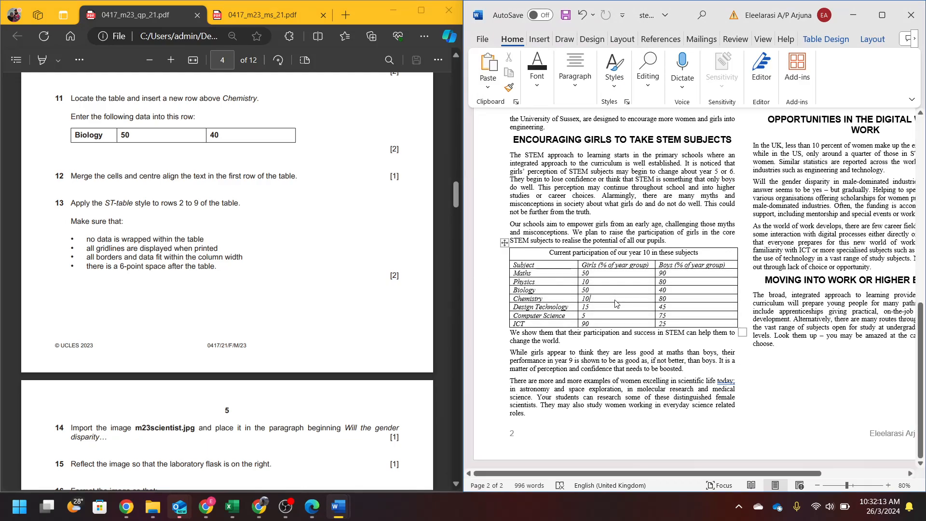
{"action": "left_click", "coordinate": [502, 241]}
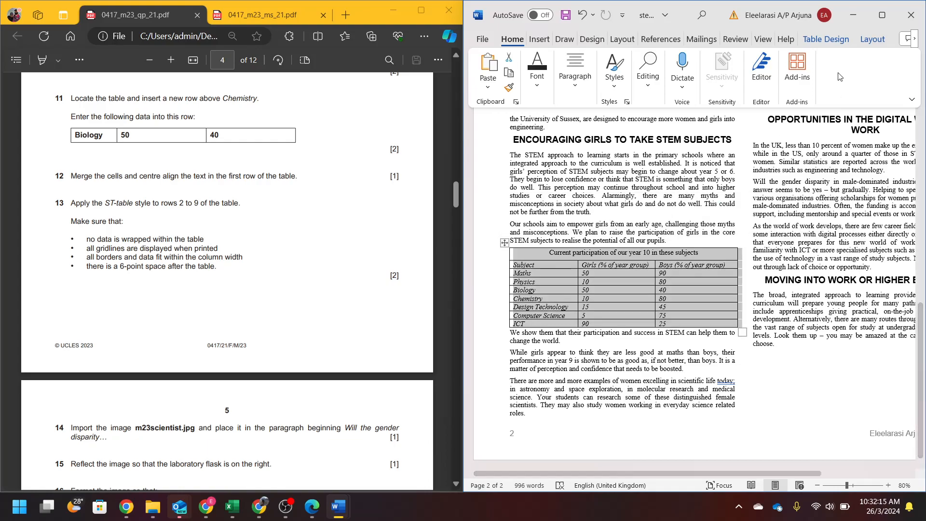
{"action": "left_click", "coordinate": [872, 39]}
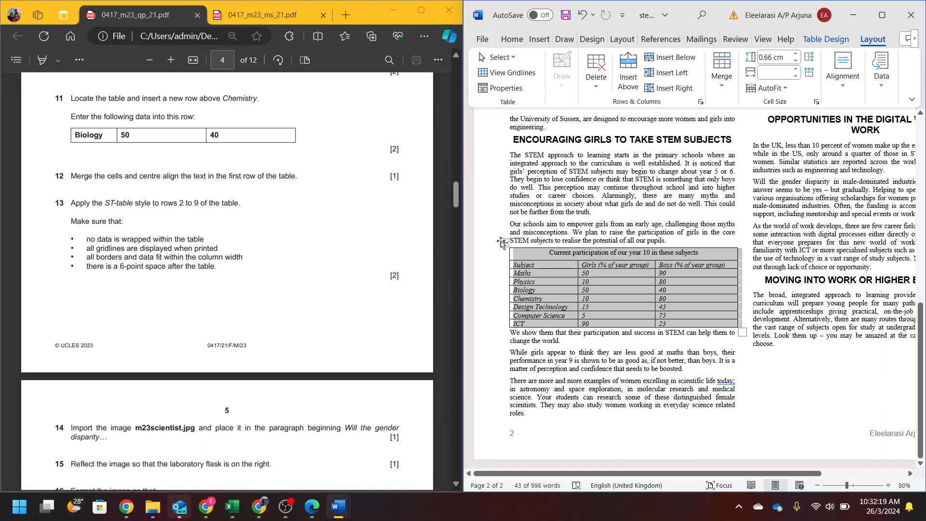
{"action": "left_click", "coordinate": [769, 88]}
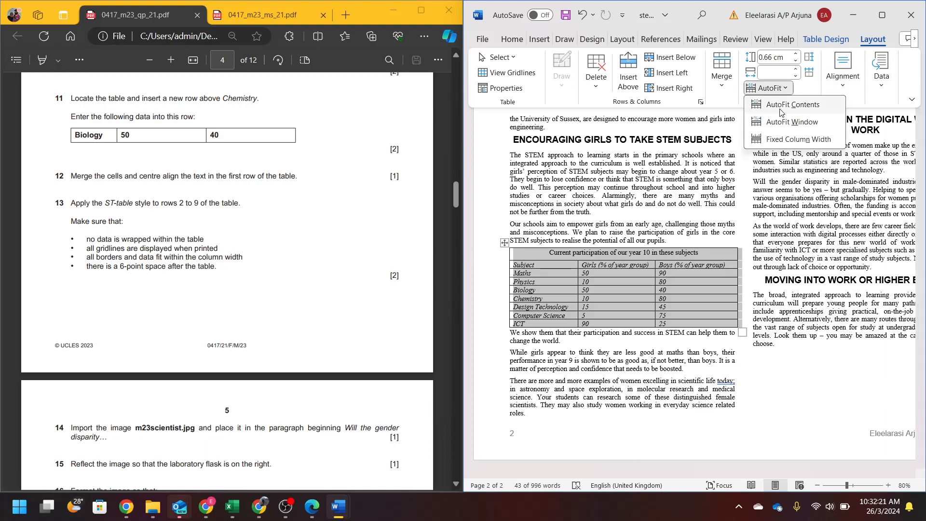
{"action": "left_click", "coordinate": [781, 109]}
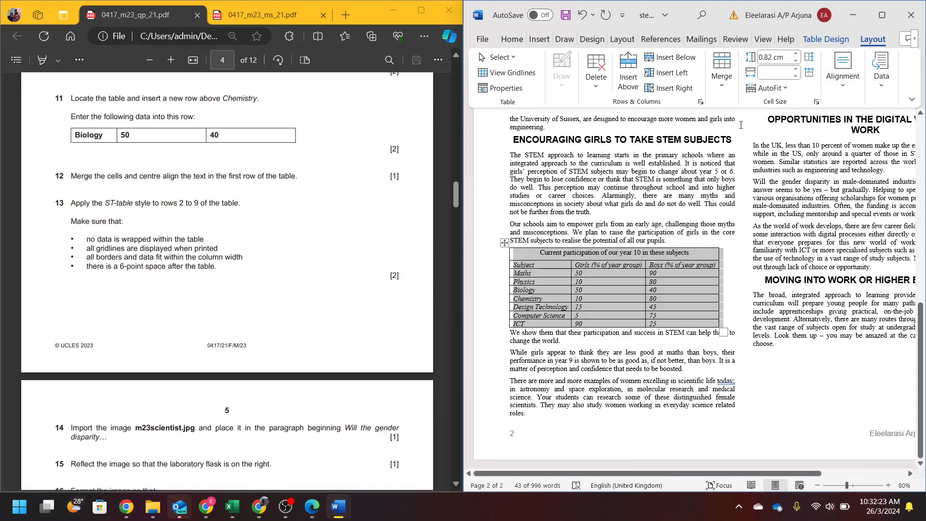
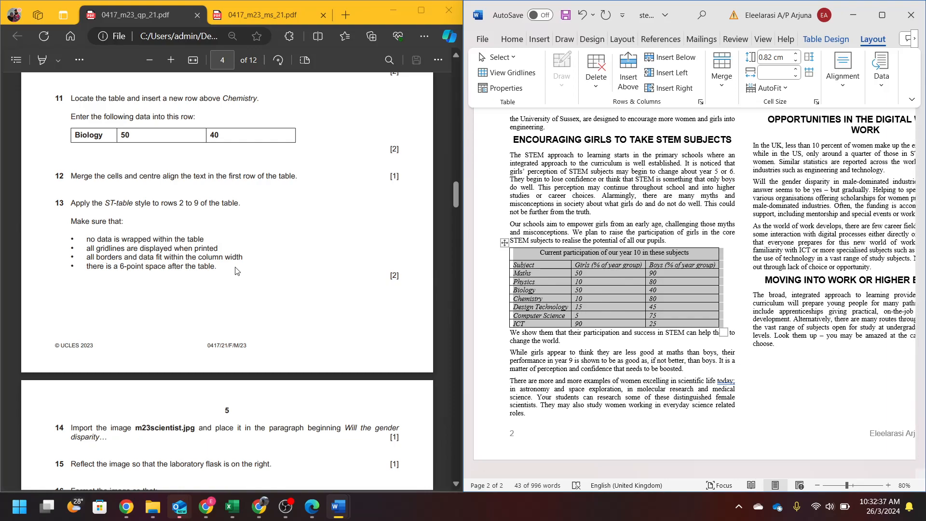
- Make the STEM table fill the full column width with AutoFit Window
{"action": "left_click", "coordinate": [768, 88]}
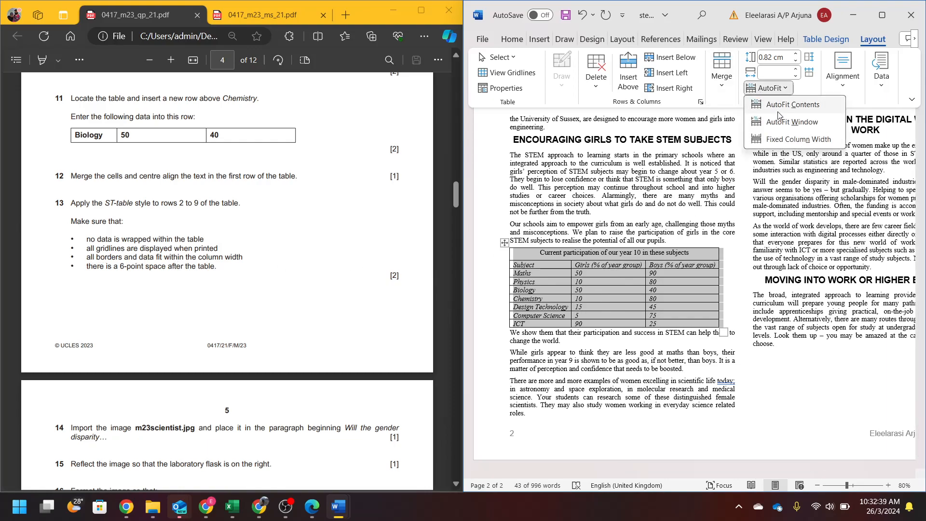
{"action": "left_click", "coordinate": [792, 143]}
{"action": "left_click", "coordinate": [775, 89]}
{"action": "left_click", "coordinate": [784, 126]}
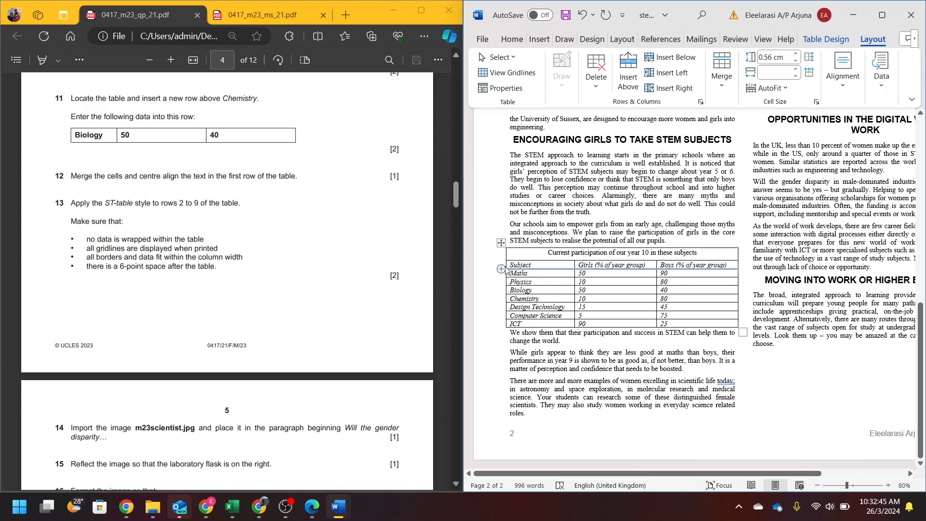
- Nudge the table's column borders and highlight the 6-point spacing requirement in the question paper
{"action": "left_click_drag", "start_coordinate": [507, 251], "coordinate": [510, 252]}
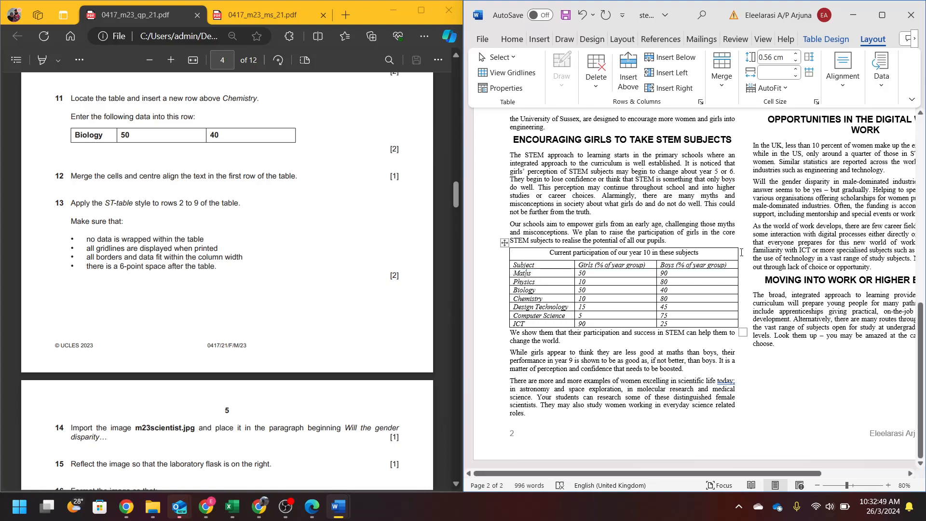
{"action": "left_click_drag", "start_coordinate": [737, 252], "coordinate": [735, 252]}
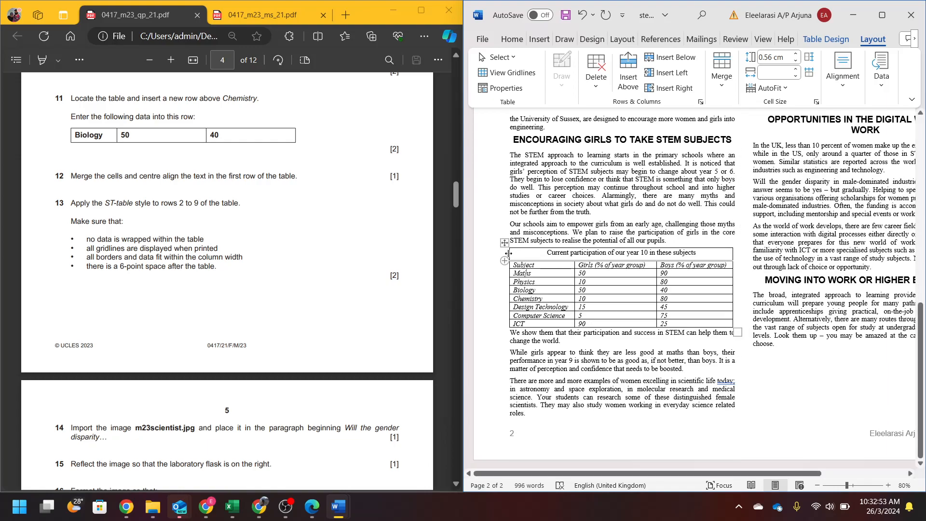
{"action": "left_click_drag", "start_coordinate": [510, 252], "coordinate": [509, 251]}
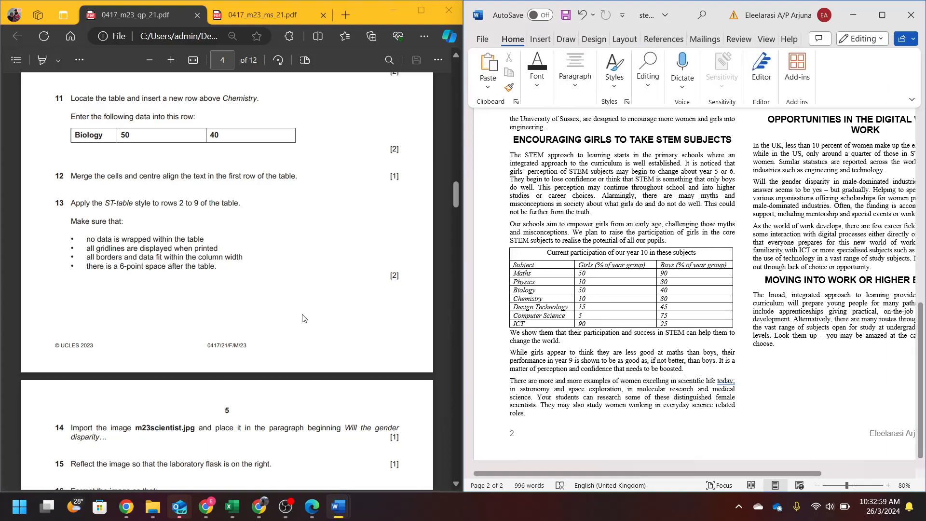
{"action": "left_click_drag", "start_coordinate": [100, 266], "coordinate": [216, 266]}
- Give the paragraph after the STEM table 6 pt of spacing before
{"action": "left_click", "coordinate": [560, 355]}
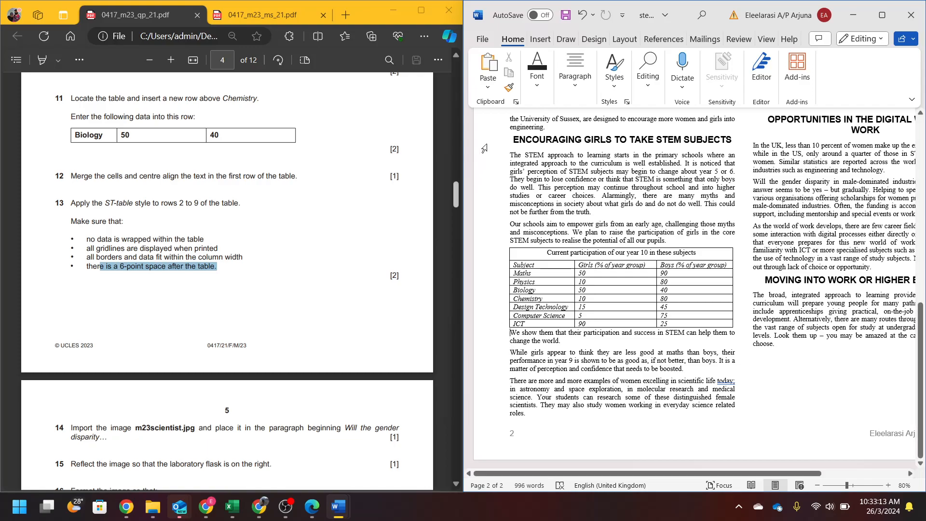
{"action": "left_click", "coordinate": [575, 70]}
{"action": "left_click", "coordinate": [697, 161]}
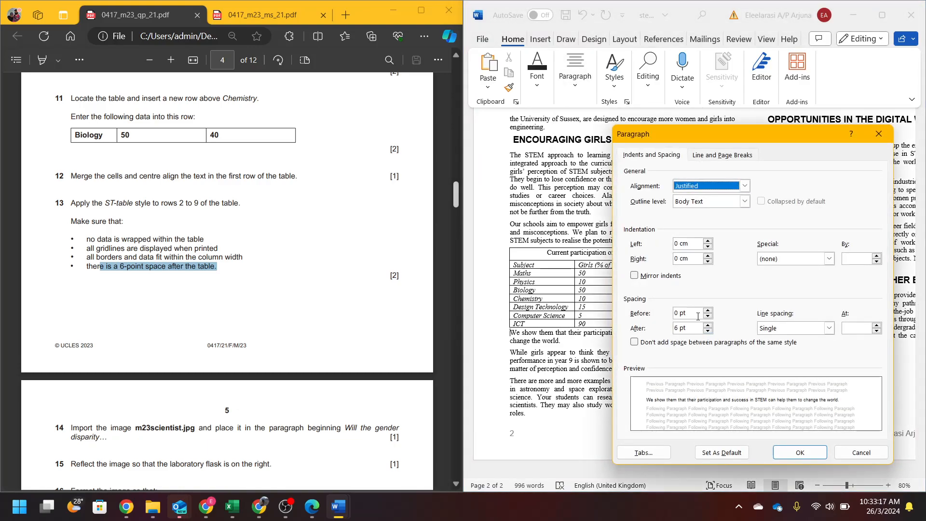
{"action": "left_click", "coordinate": [707, 310]}
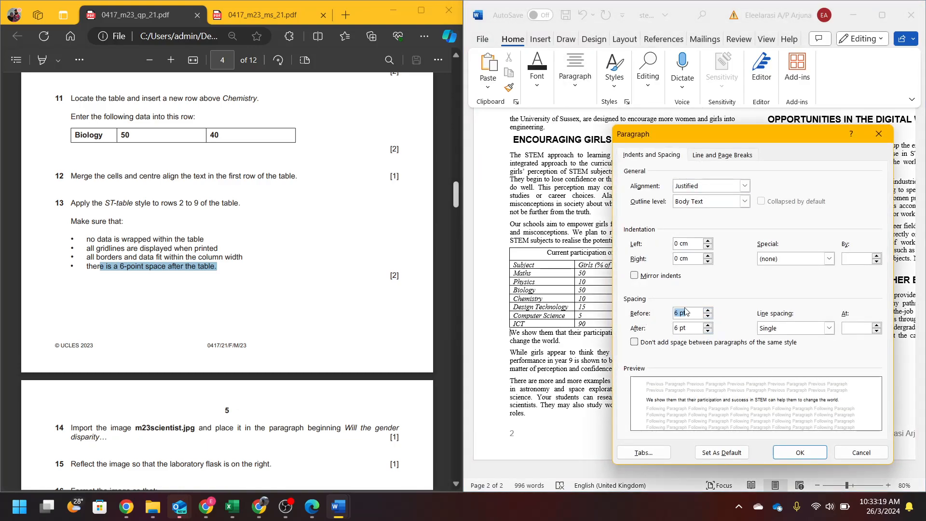
{"action": "left_click", "coordinate": [782, 455]}
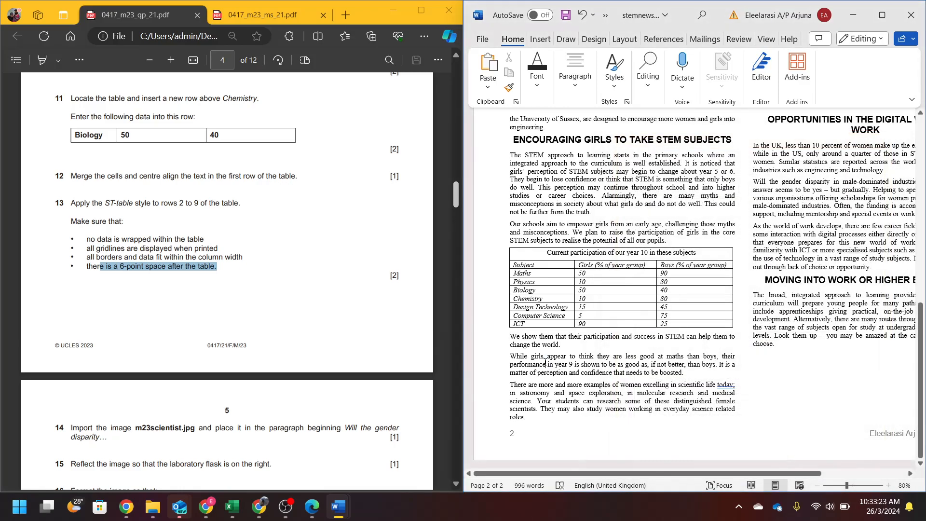
{"action": "left_click", "coordinate": [741, 322]}
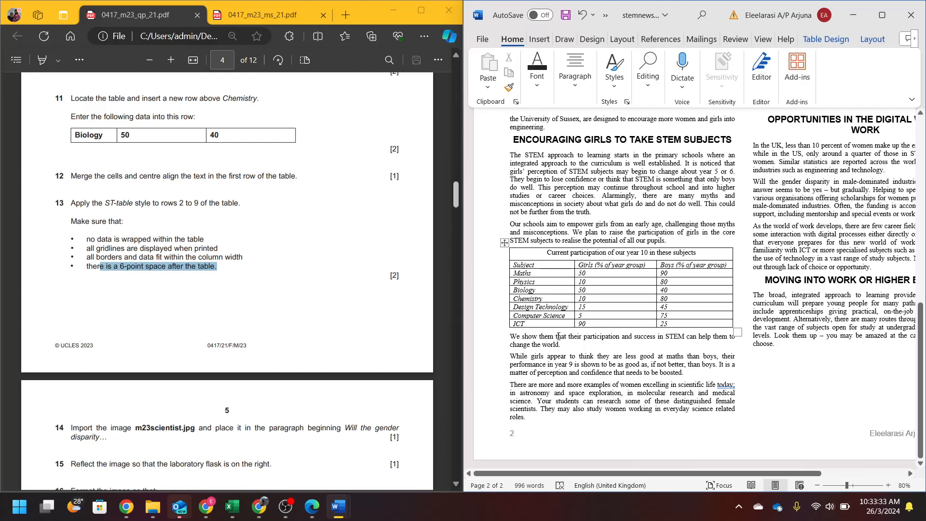
- Insert m23scientist from Recording > 2023_FM_21 into the 'Will the gender disparity' paragraph
{"action": "left_click", "coordinate": [512, 338]}
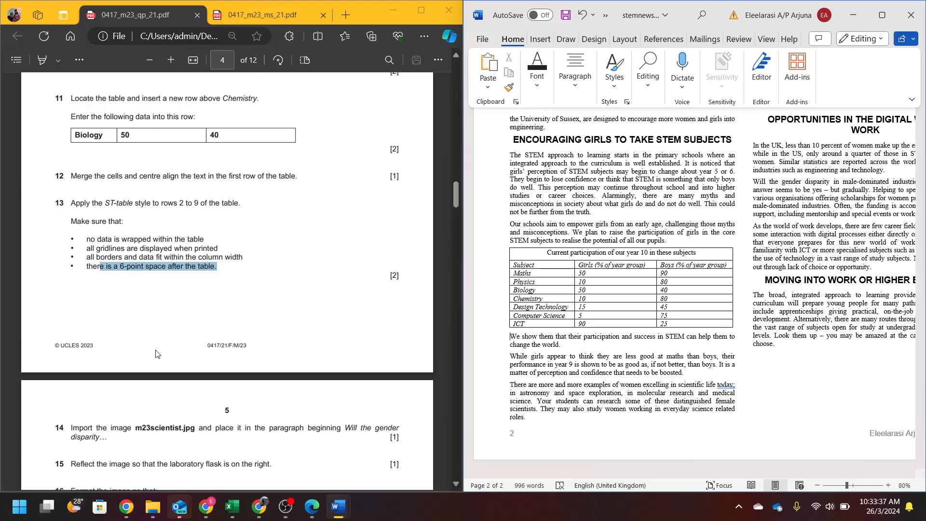
{"action": "scroll", "coordinate": [153, 353], "scroll_direction": "down", "scroll_amount": 5}
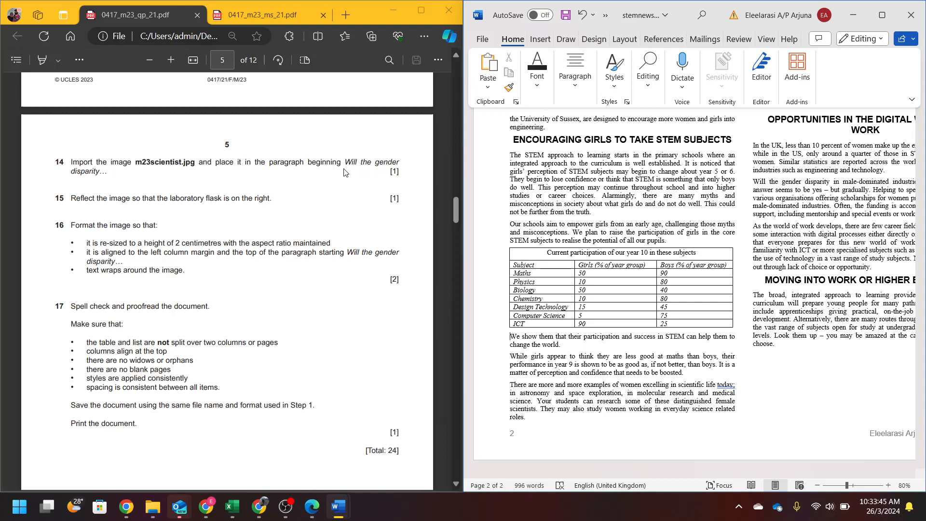
{"action": "left_click", "coordinate": [770, 189]}
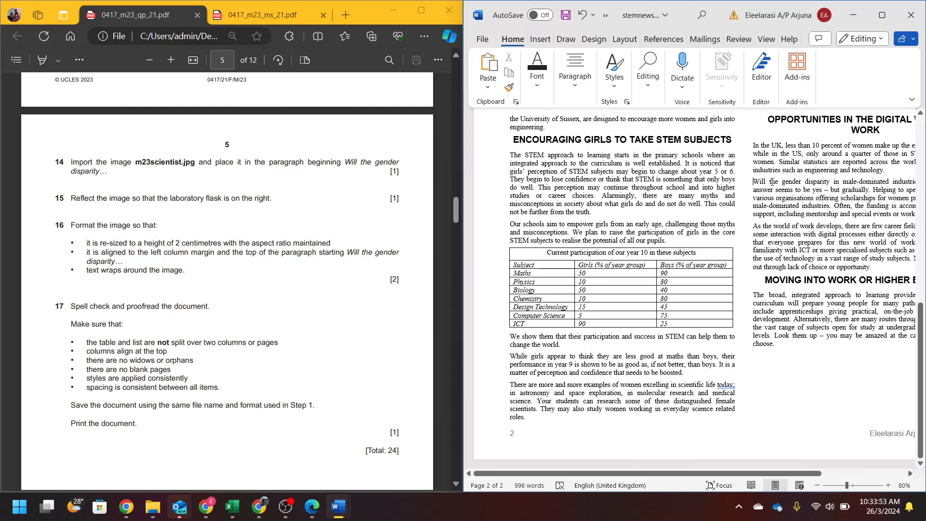
{"action": "left_click", "coordinate": [542, 42]}
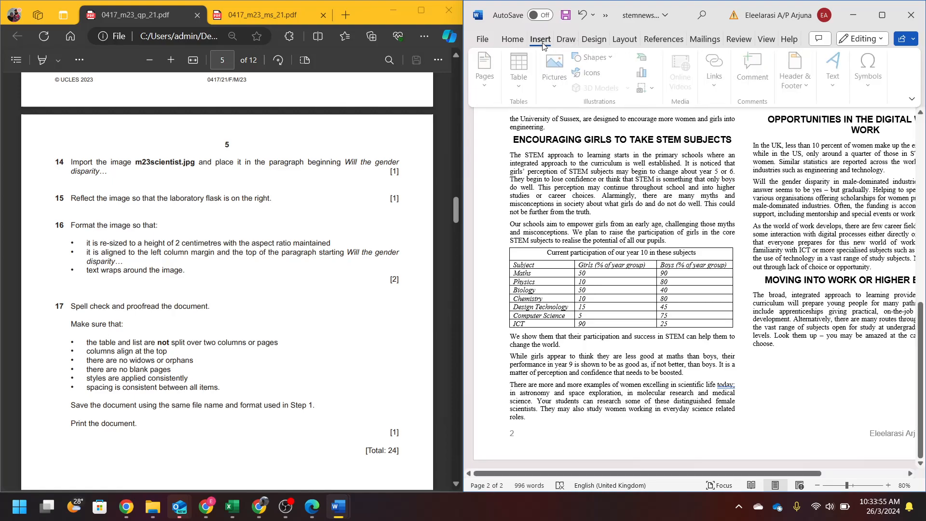
{"action": "left_click", "coordinate": [554, 73]}
{"action": "left_click", "coordinate": [578, 123]}
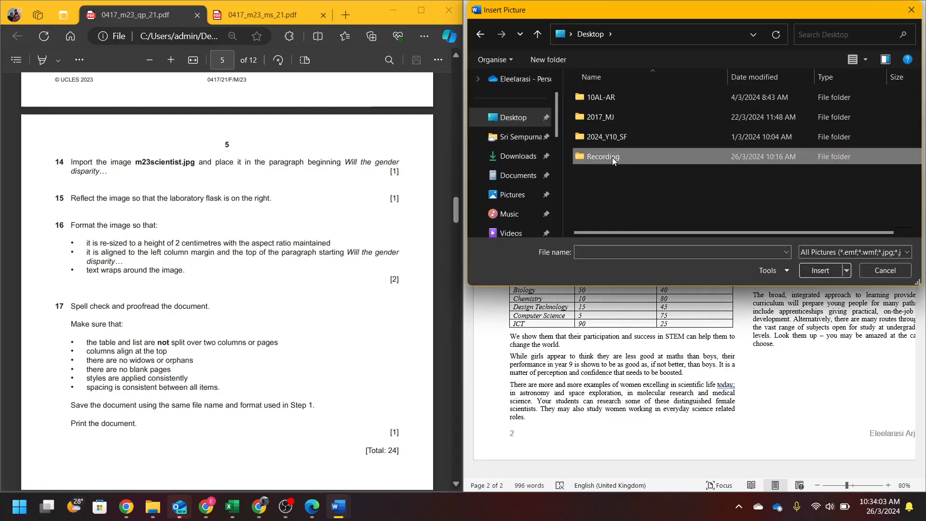
{"action": "double_click", "coordinate": [612, 158]}
{"action": "double_click", "coordinate": [598, 97]}
{"action": "double_click", "coordinate": [598, 95]}
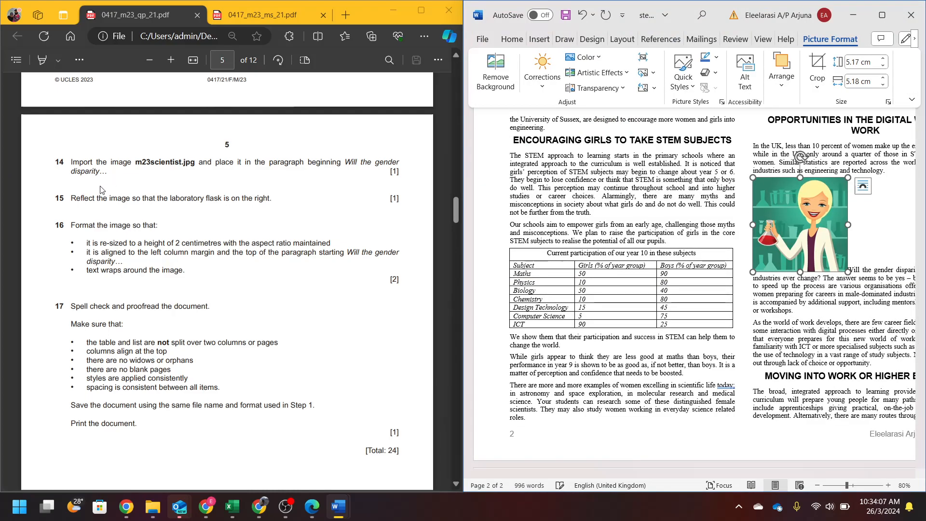
- Flip the scientist picture horizontally so the flask is on the right
{"action": "left_click", "coordinate": [783, 90]}
{"action": "left_click", "coordinate": [894, 145]}
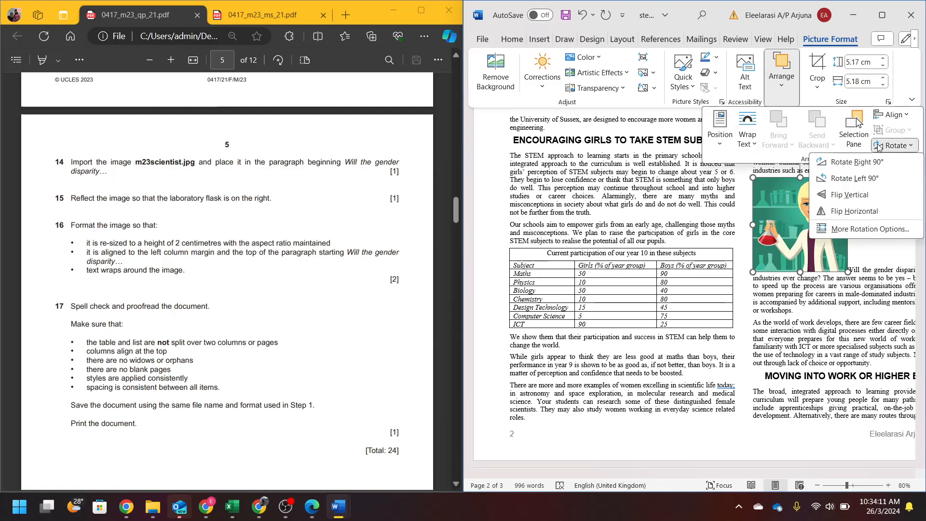
{"action": "left_click", "coordinate": [863, 213]}
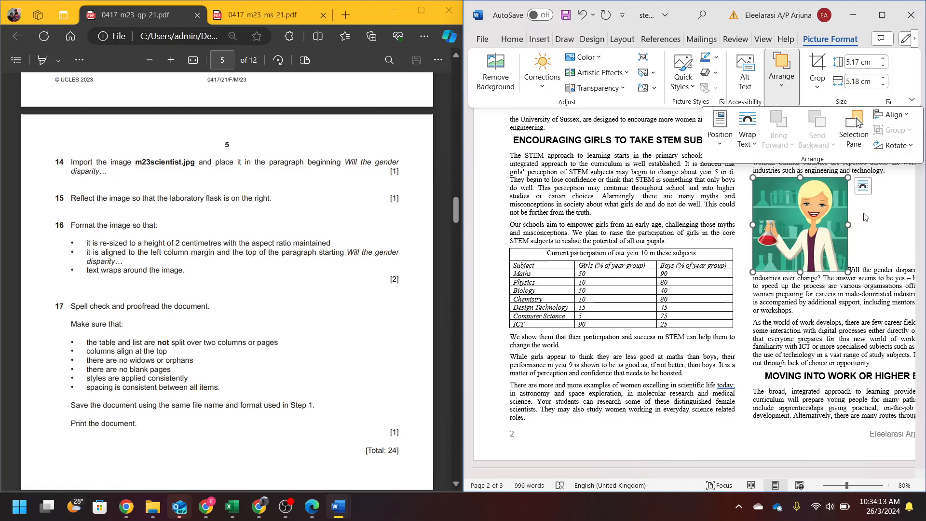
- Resize the scientist picture to a height of 2 cm
{"action": "left_click", "coordinate": [70, 224]}
{"action": "scroll", "coordinate": [111, 154], "scroll_direction": "down", "scroll_amount": 3}
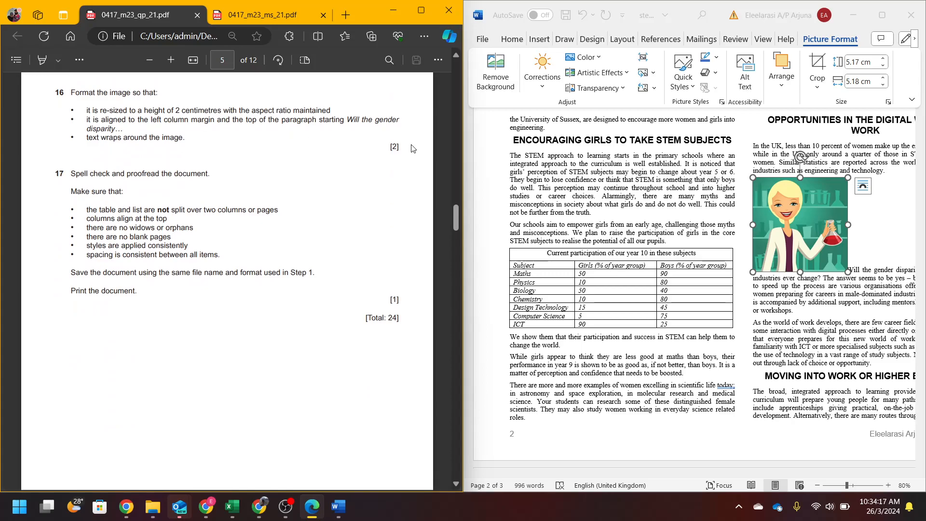
{"action": "left_click", "coordinate": [792, 230]}
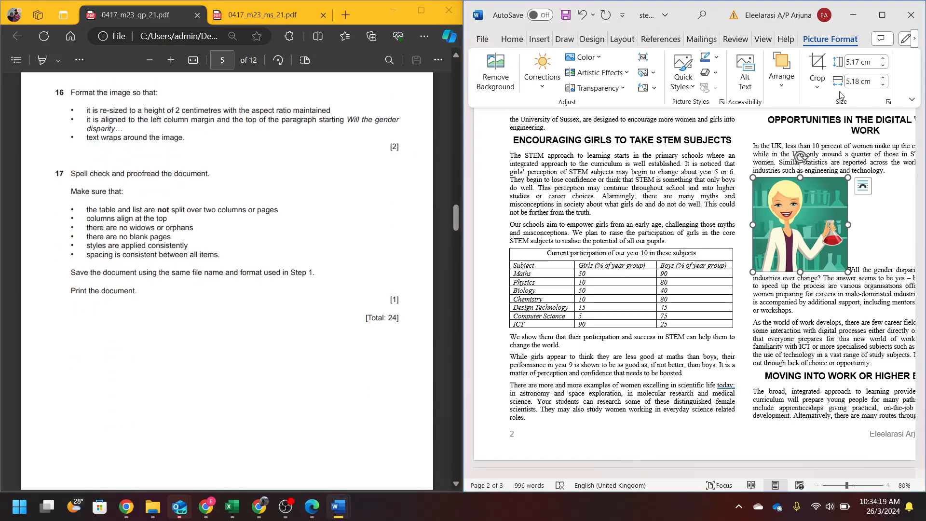
{"action": "left_click", "coordinate": [875, 62]}
{"action": "type", "text": "2"}
{"action": "key", "text": "Return"}
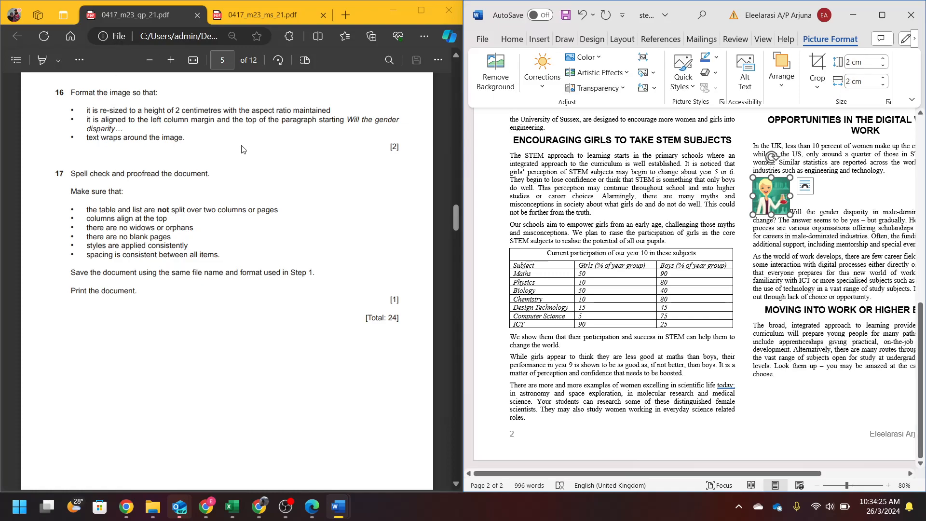
- Set the picture to Square wrapping, aligned left to the Column and top to the Line
{"action": "right_click", "coordinate": [782, 198]}
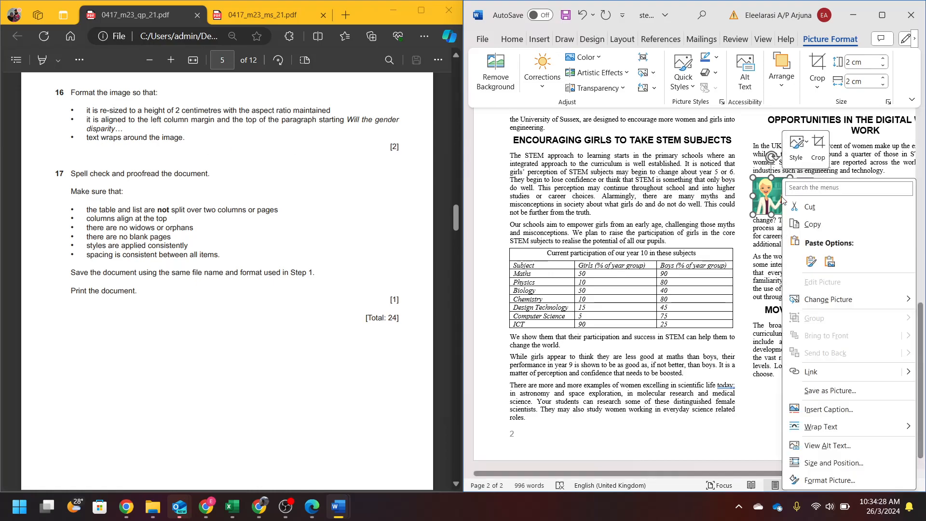
{"action": "left_click", "coordinate": [851, 459]}
{"action": "left_click", "coordinate": [607, 128]}
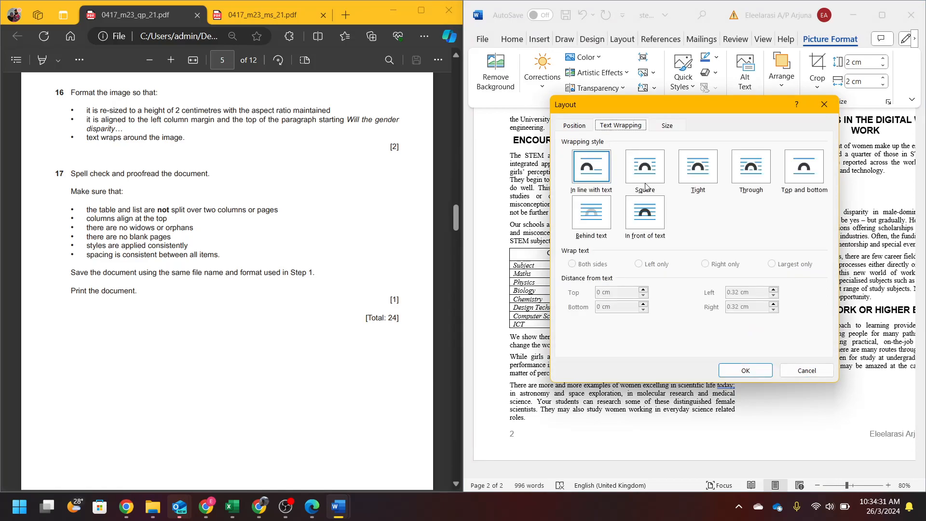
{"action": "left_click", "coordinate": [646, 169]}
{"action": "left_click", "coordinate": [574, 126]}
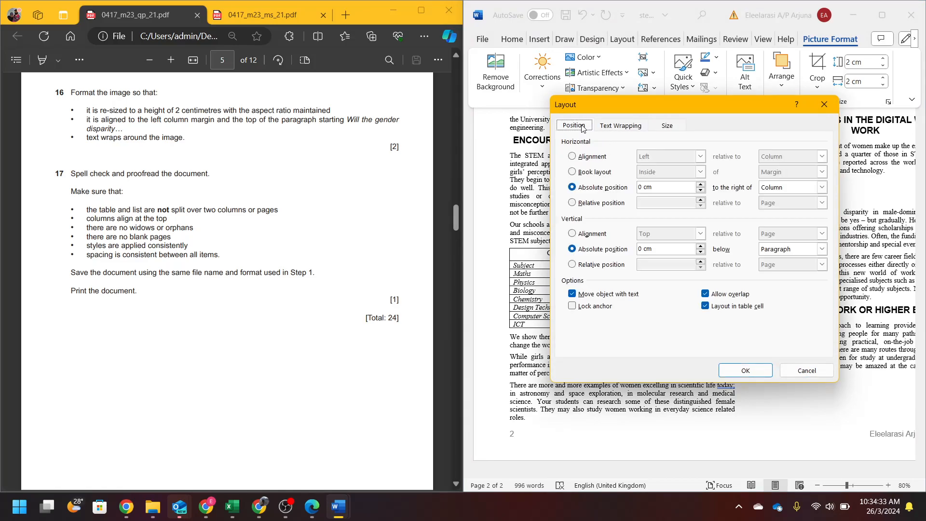
{"action": "left_click", "coordinate": [572, 156]}
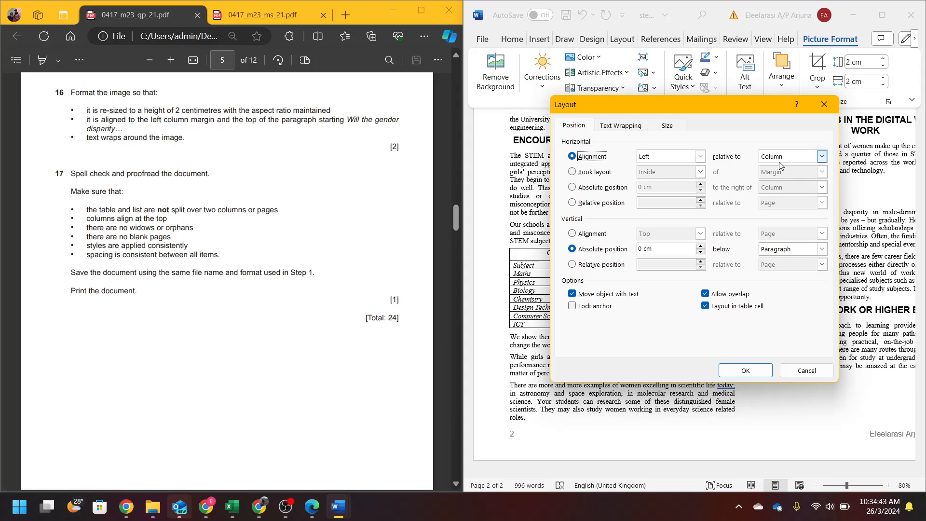
{"action": "left_click", "coordinate": [572, 233]}
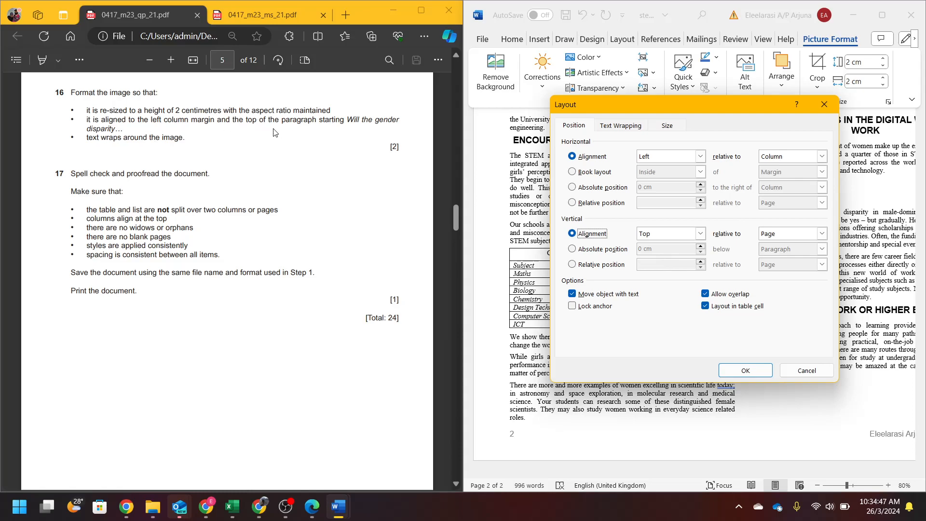
{"action": "left_click", "coordinate": [821, 234]}
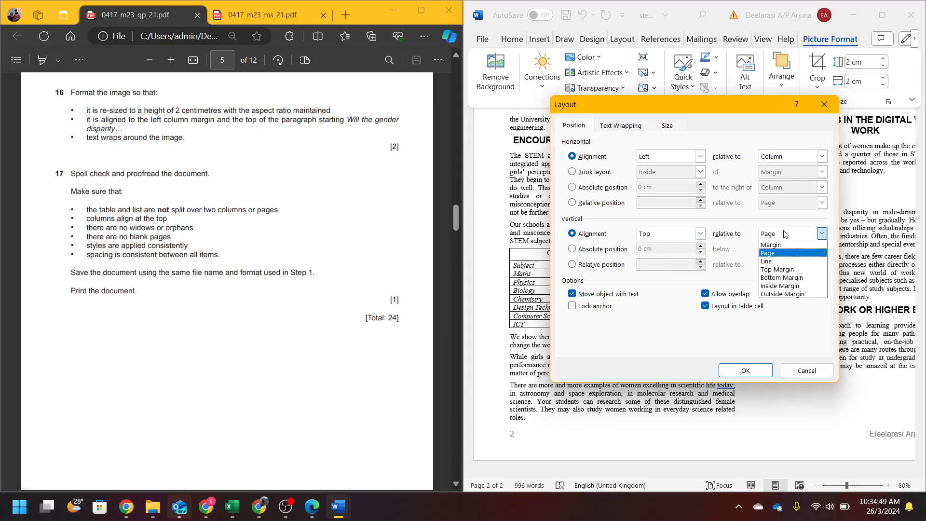
{"action": "left_click", "coordinate": [779, 270]}
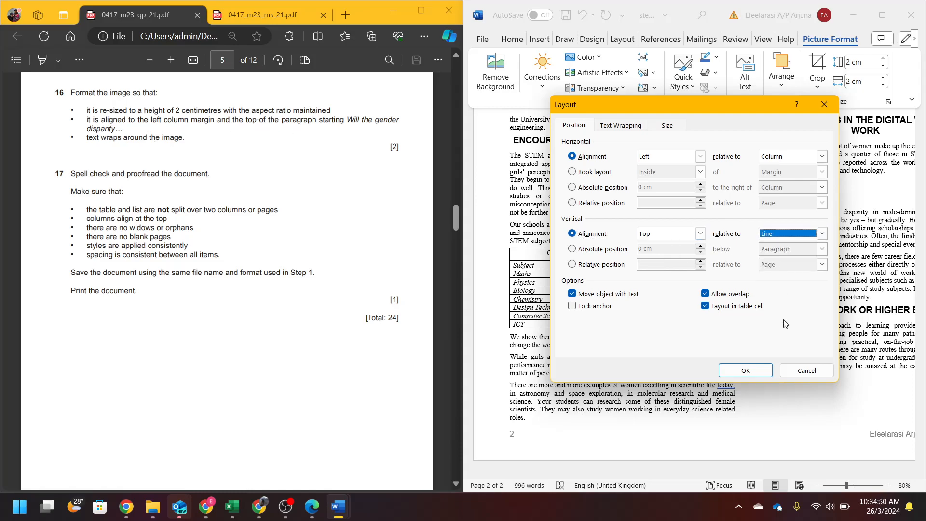
{"action": "left_click", "coordinate": [767, 370]}
{"action": "left_click", "coordinate": [820, 202]}
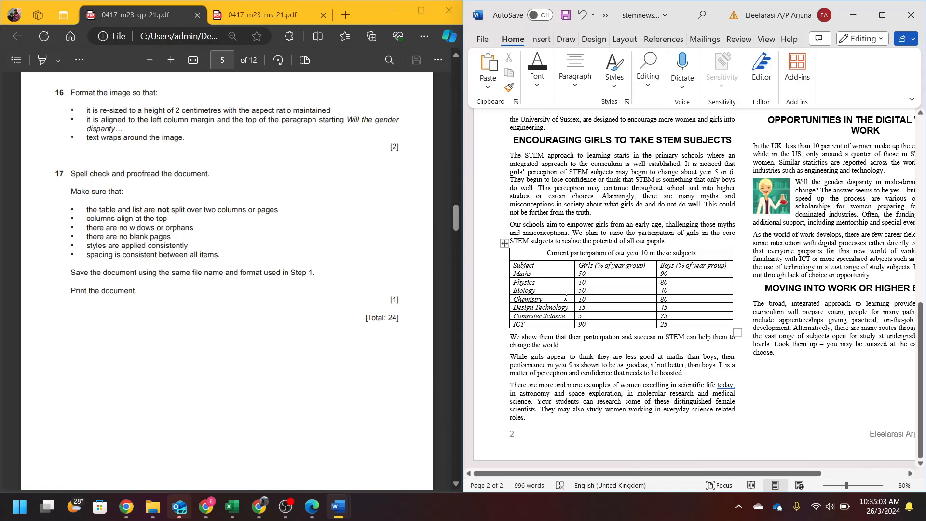
- Insert a page break before 'WHY IS STEM SO IMPORTANT?' so it starts page 2
{"action": "scroll", "coordinate": [675, 280], "scroll_direction": "up", "scroll_amount": 10}
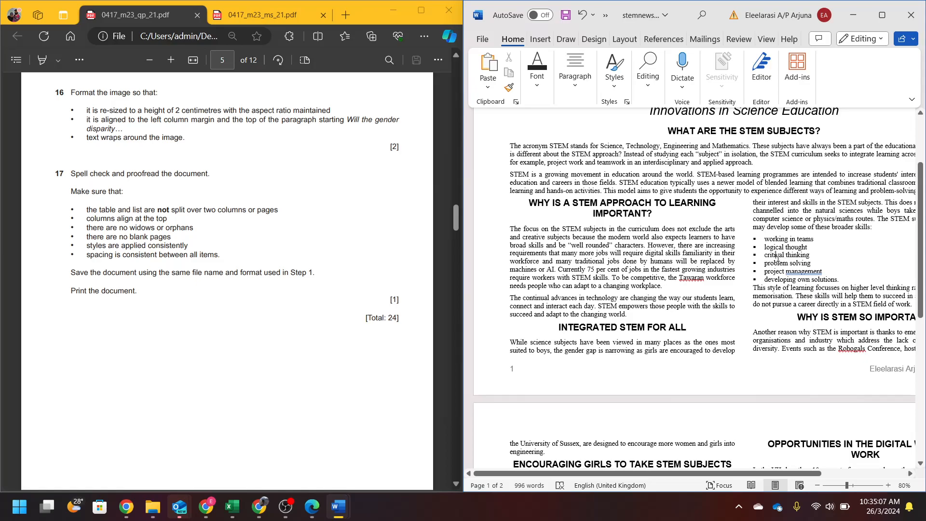
{"action": "scroll", "coordinate": [777, 257], "scroll_direction": "down", "scroll_amount": 6}
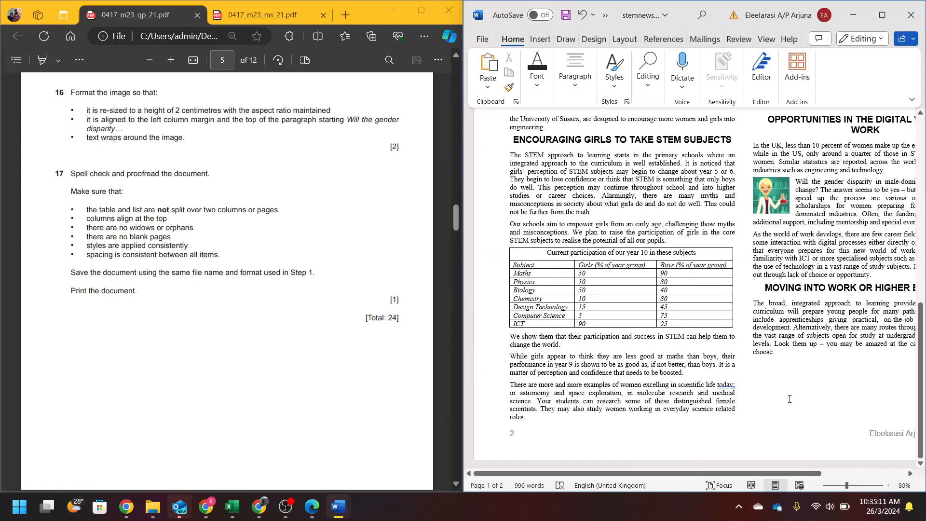
{"action": "left_click", "coordinate": [893, 20]}
{"action": "scroll", "coordinate": [491, 351], "scroll_direction": "up", "scroll_amount": 3}
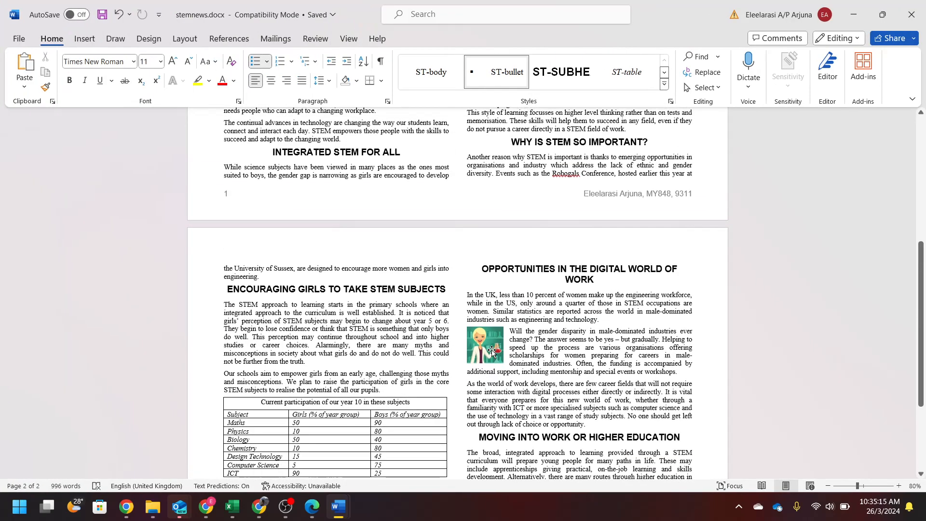
{"action": "scroll", "coordinate": [492, 351], "scroll_direction": "up", "scroll_amount": 2}
{"action": "left_click_drag", "start_coordinate": [256, 374], "coordinate": [224, 360]}
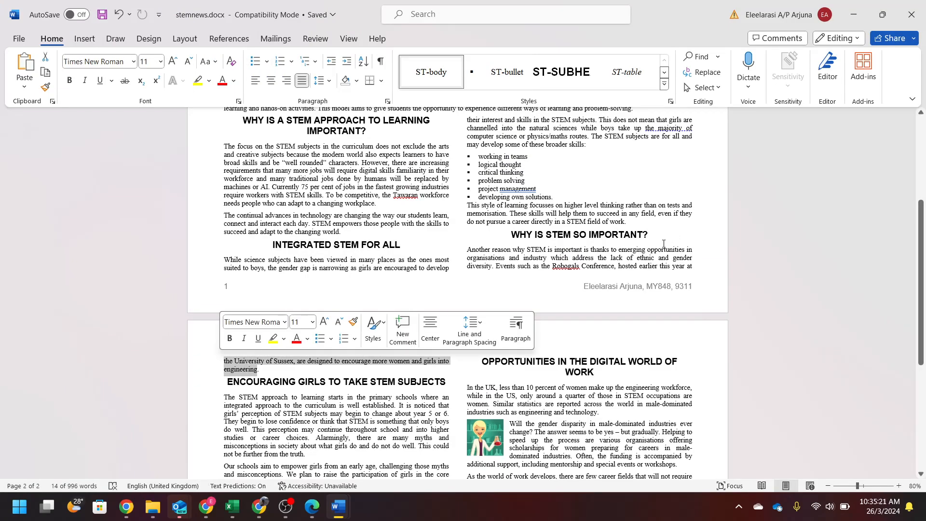
{"action": "left_click", "coordinate": [512, 233]}
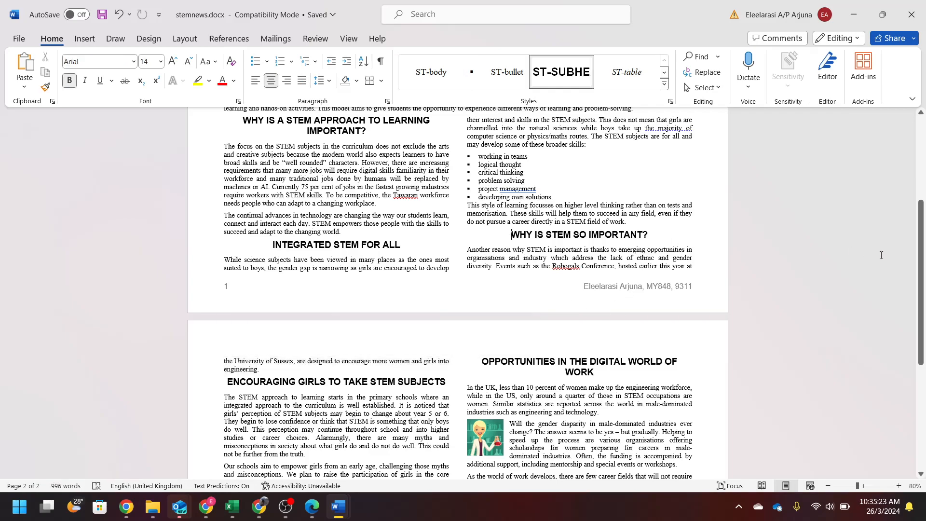
{"action": "key", "text": "ctrl+Return"}
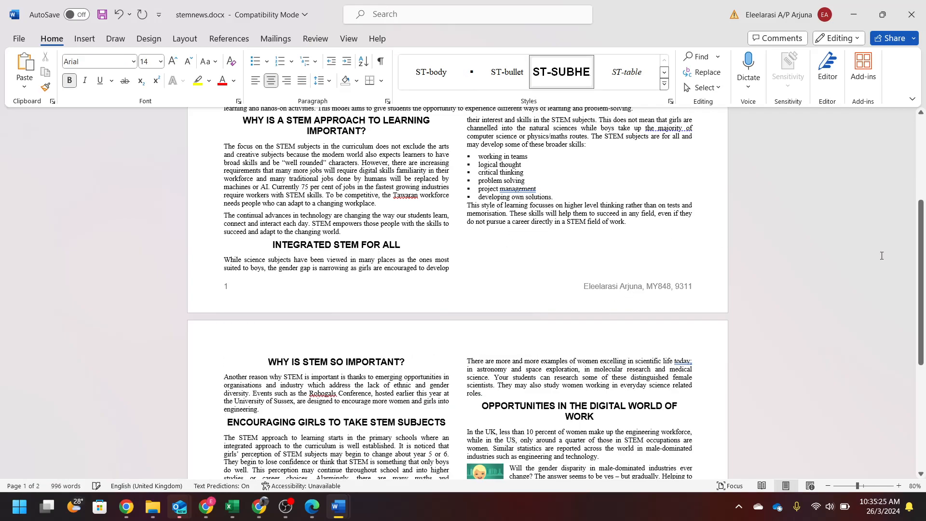
{"action": "scroll", "coordinate": [694, 249], "scroll_direction": "down", "scroll_amount": 5}
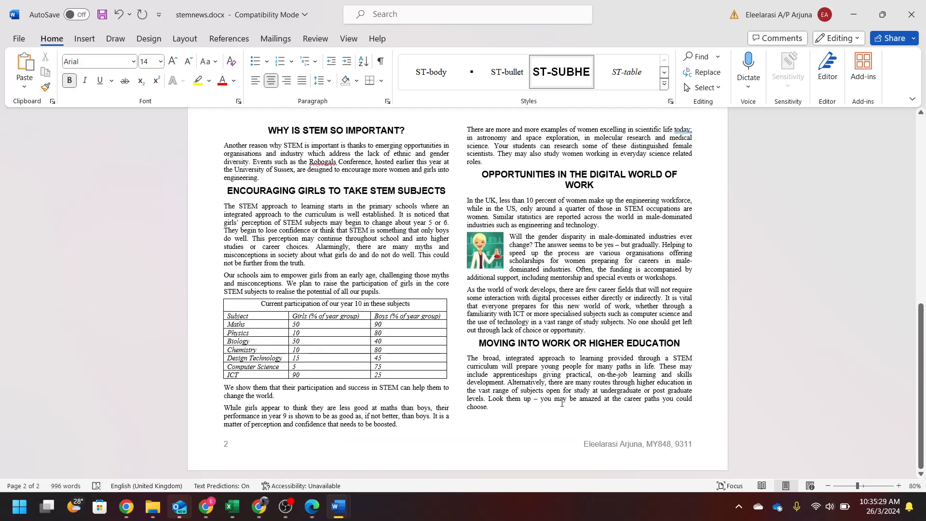
{"action": "scroll", "coordinate": [561, 403], "scroll_direction": "up", "scroll_amount": 5}
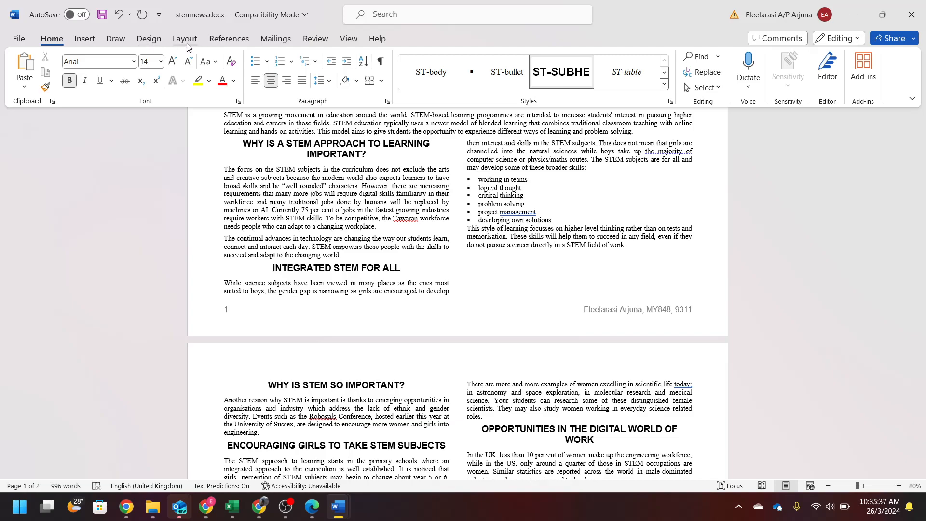
- Insert a column break before 'INTEGRATED STEM FOR ALL' and save the newsletter
{"action": "left_click", "coordinate": [187, 43]}
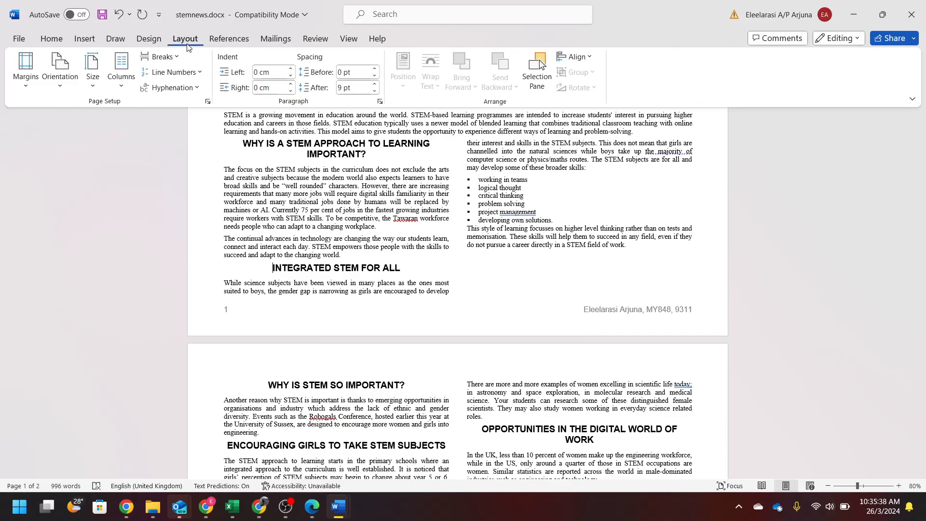
{"action": "left_click", "coordinate": [160, 56]}
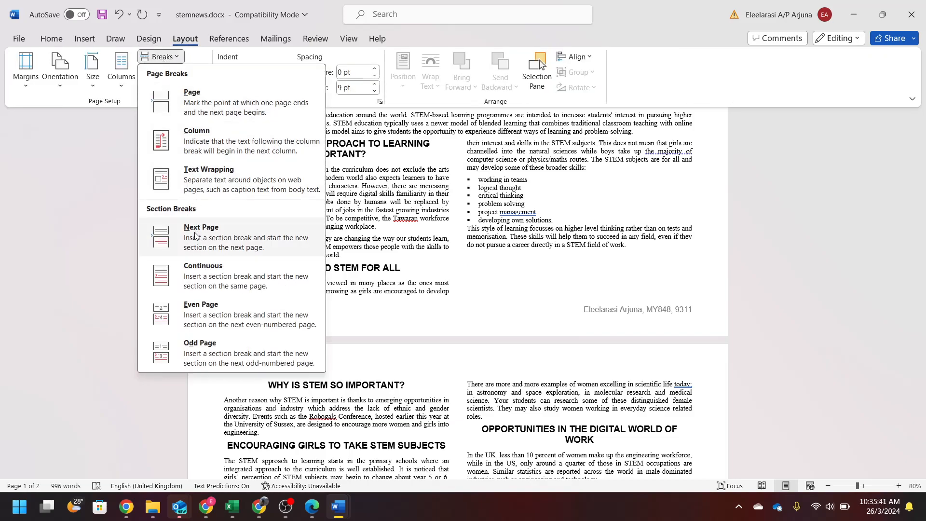
{"action": "left_click", "coordinate": [237, 141]}
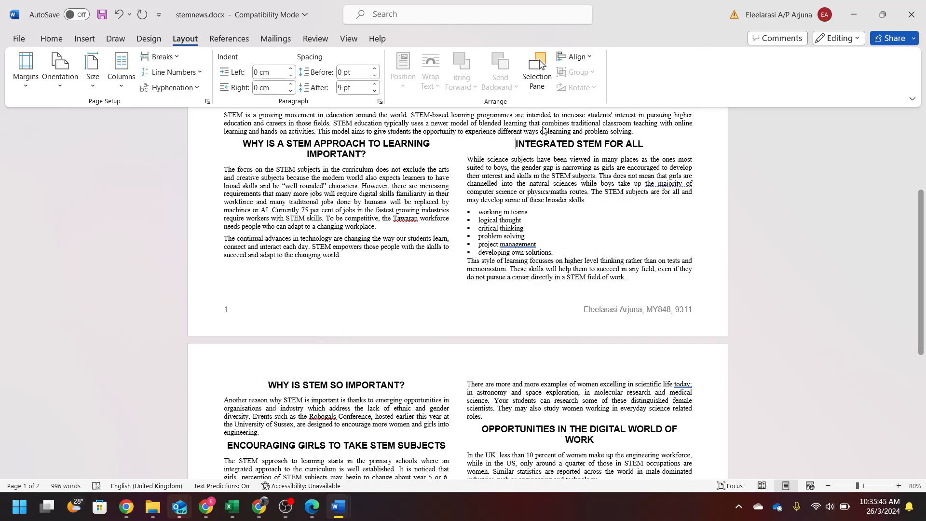
{"action": "scroll", "coordinate": [533, 259], "scroll_direction": "down", "scroll_amount": 5}
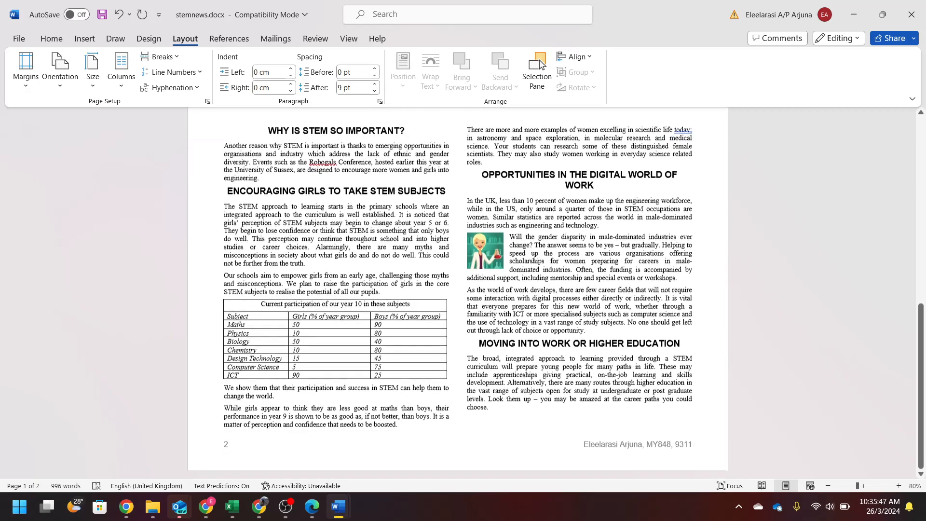
{"action": "scroll", "coordinate": [534, 258], "scroll_direction": "up", "scroll_amount": 6}
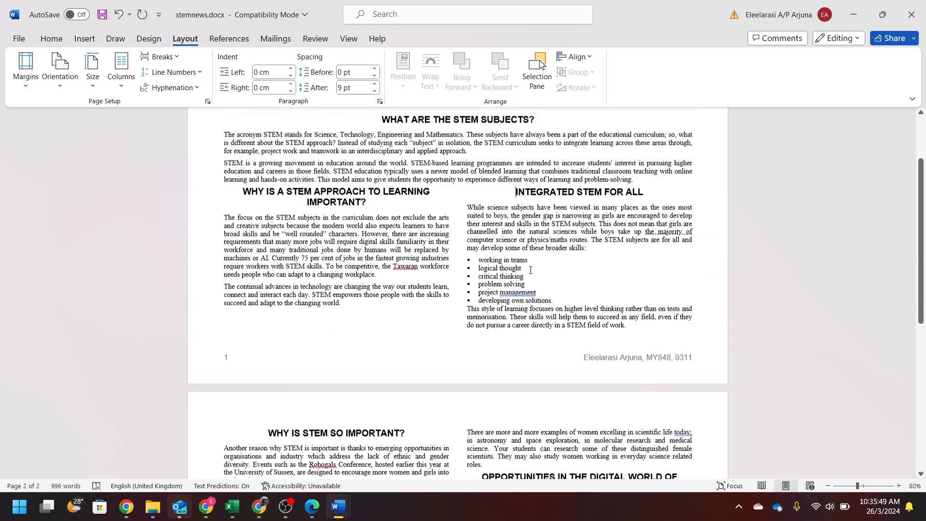
{"action": "scroll", "coordinate": [531, 270], "scroll_direction": "up", "scroll_amount": 3}
{"action": "key", "text": "ctrl+s"}
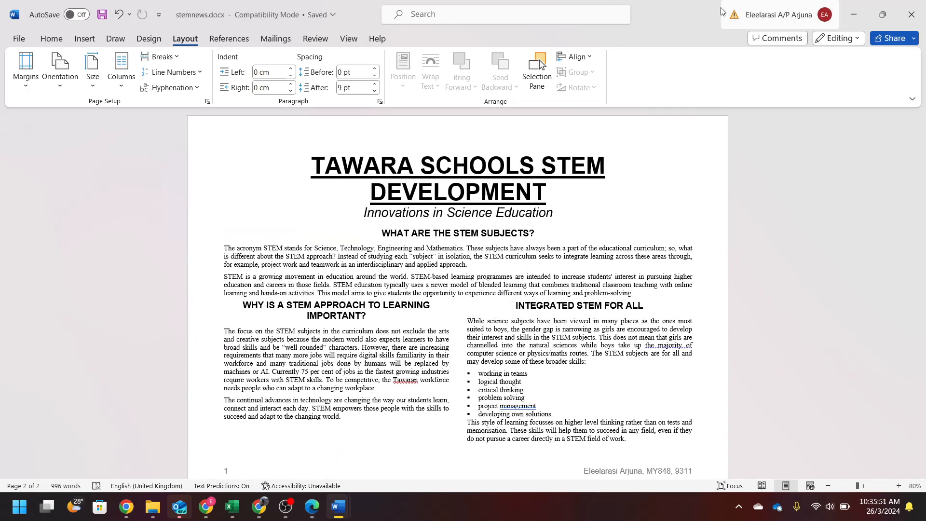
- Export the newsletter as stemnews.pdf using Create PDF/XPS
{"action": "double_click", "coordinate": [670, 11]}
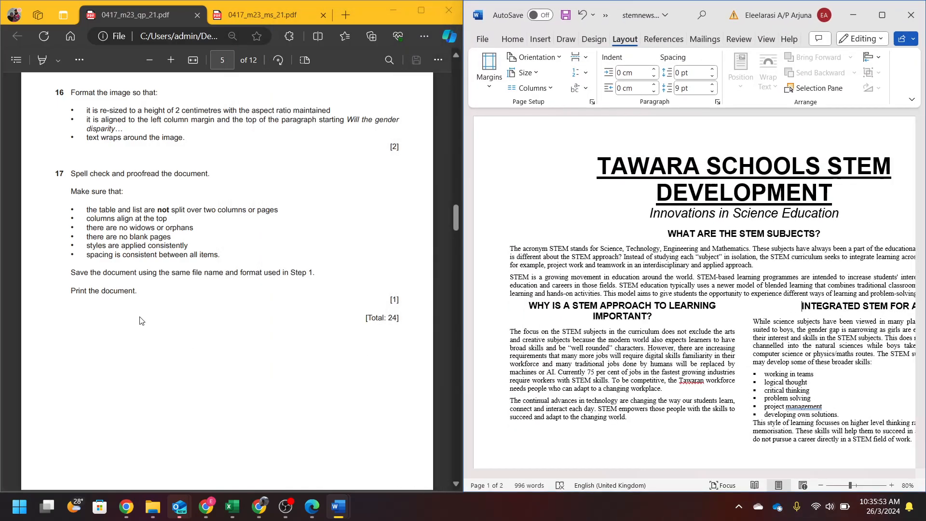
{"action": "left_click", "coordinate": [482, 38]}
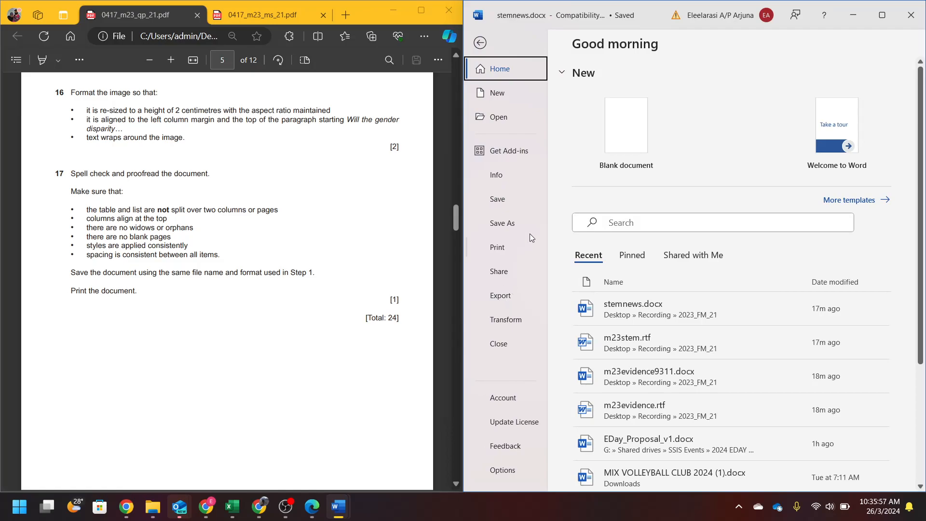
{"action": "left_click", "coordinate": [530, 295]}
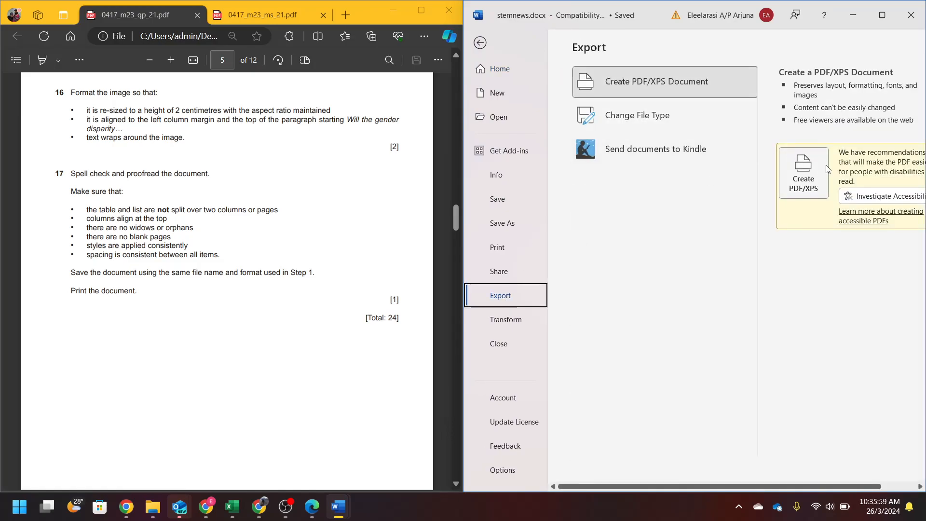
{"action": "left_click", "coordinate": [825, 165]}
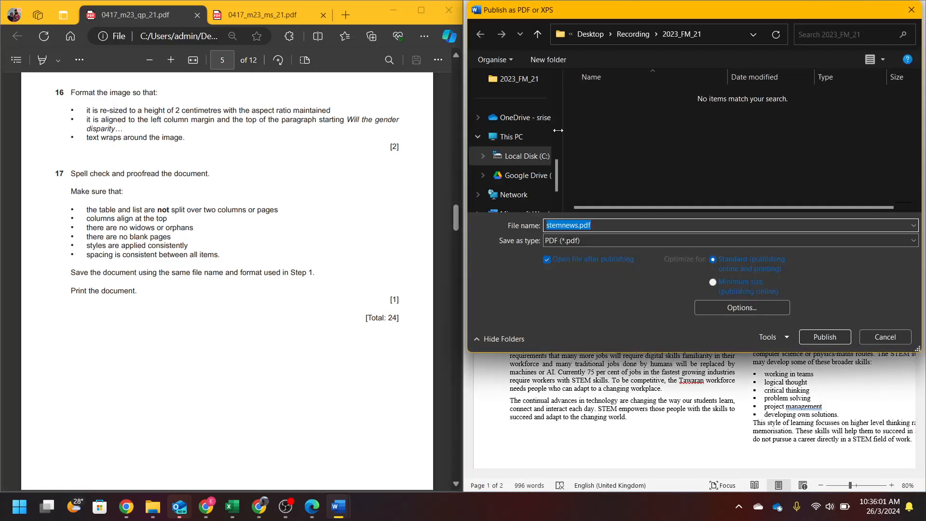
{"action": "left_click", "coordinate": [821, 341]}
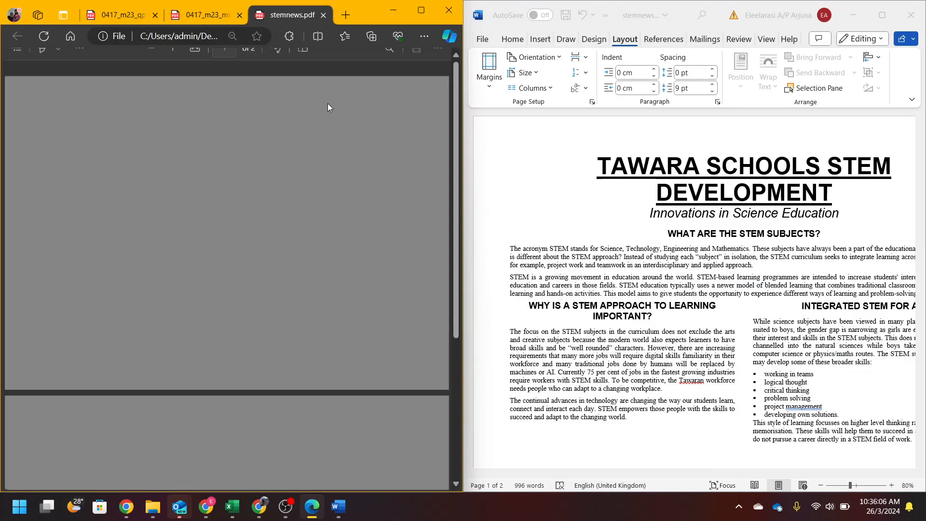
{"action": "scroll", "coordinate": [347, 251], "scroll_direction": "down", "scroll_amount": 5}
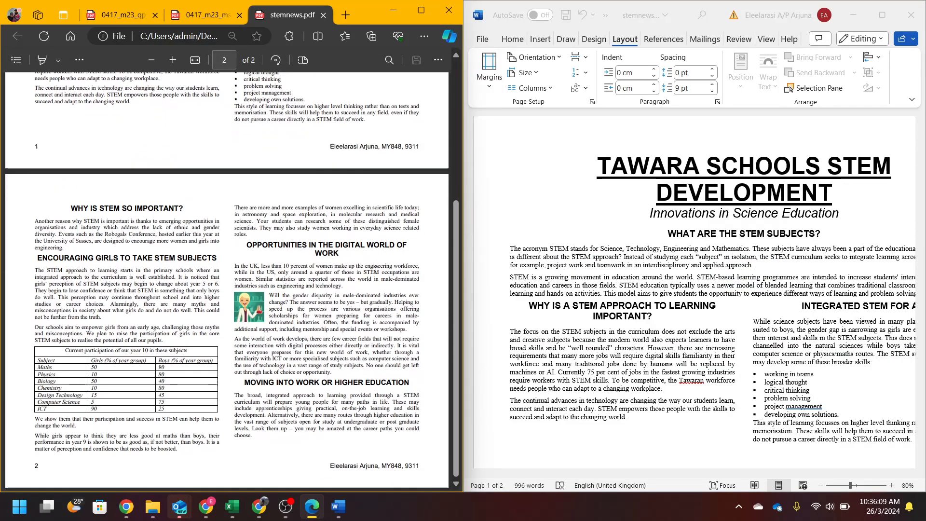
- Close the stemnews.pdf tab, scroll the question paper to Task 3, and close Word
{"action": "scroll", "coordinate": [378, 269], "scroll_direction": "up", "scroll_amount": 5}
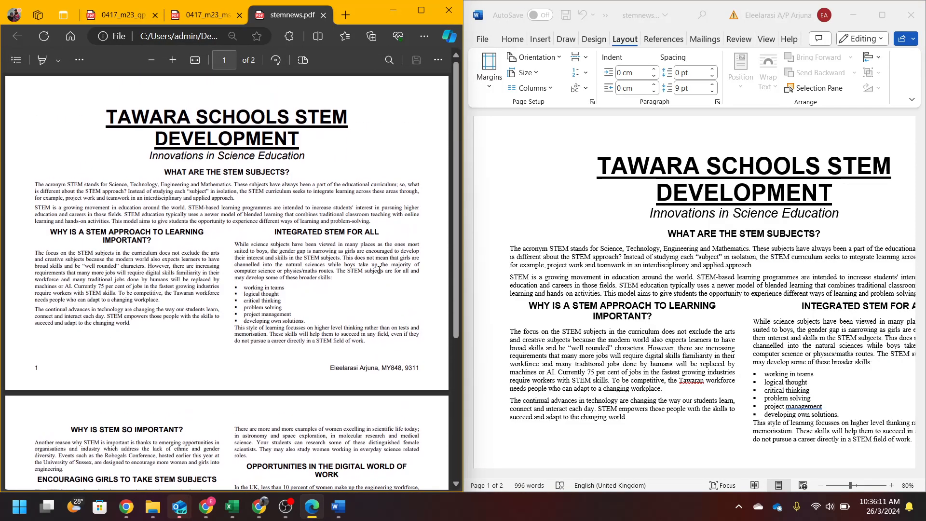
{"action": "key", "text": "ctrl+w"}
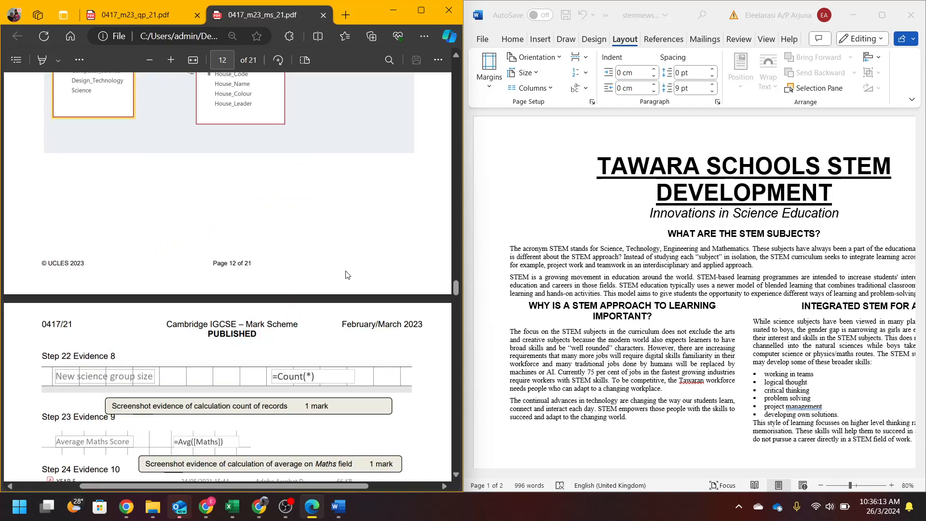
{"action": "left_click", "coordinate": [118, 10]}
{"action": "scroll", "coordinate": [289, 334], "scroll_direction": "down", "scroll_amount": 5}
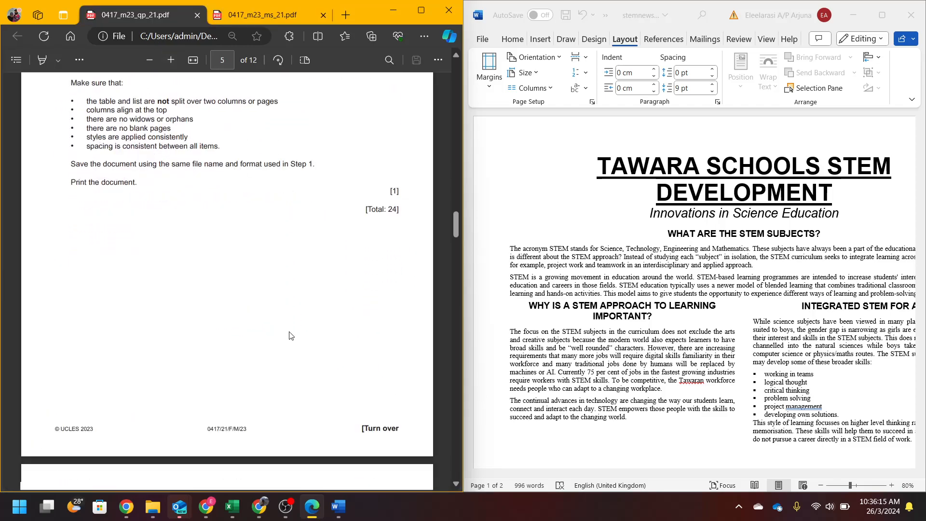
{"action": "scroll", "coordinate": [289, 334], "scroll_direction": "down", "scroll_amount": 2}
{"action": "left_click", "coordinate": [910, 15]}
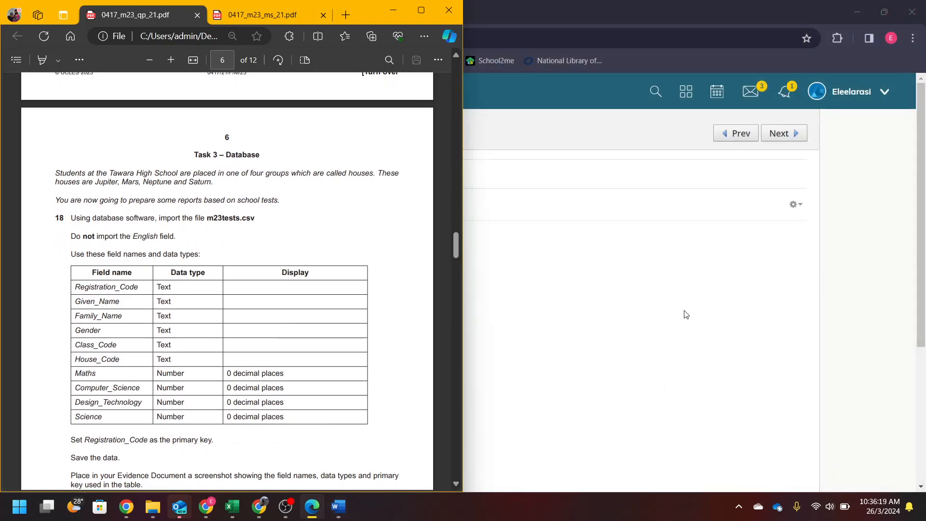
- Launch Microsoft Access from the Windows search
{"action": "key", "text": "super"}
{"action": "type", "text": "acce"}
{"action": "key", "text": "Return"}
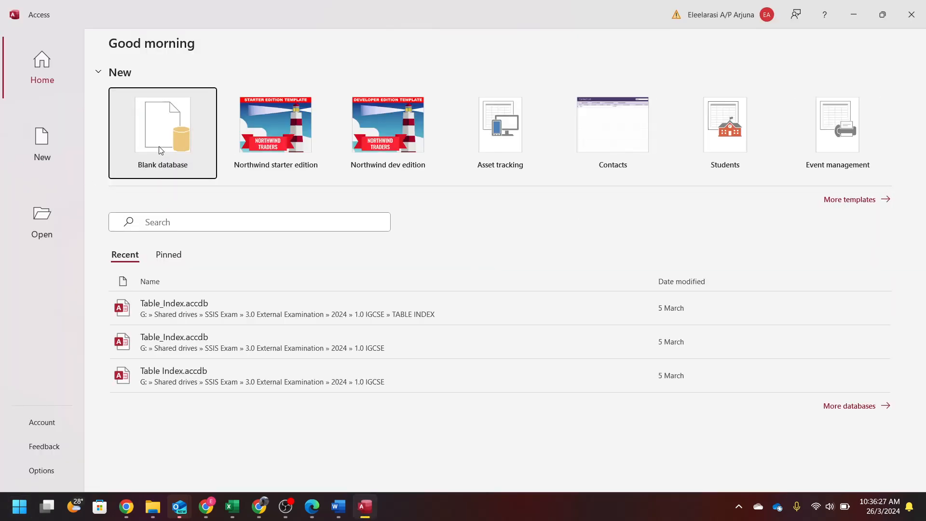
- Create blank Database1 in Desktop\Recording\2023_FM_21 and dock Access on the right half
{"action": "left_click", "coordinate": [159, 150]}
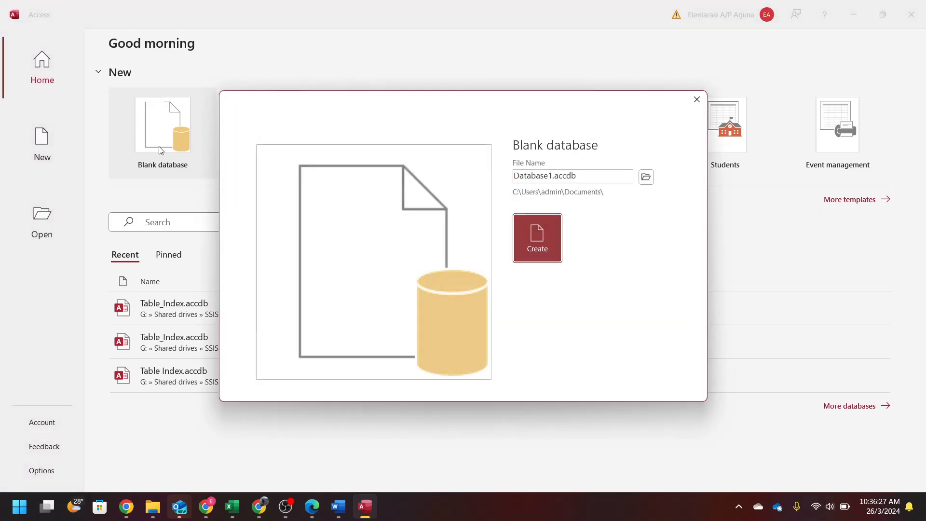
{"action": "left_click", "coordinate": [647, 177]}
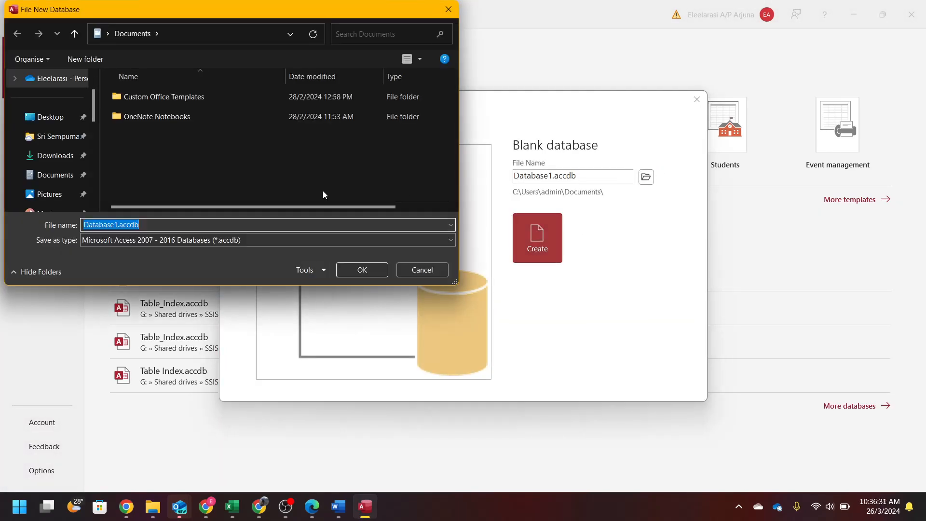
{"action": "left_click", "coordinate": [46, 119]}
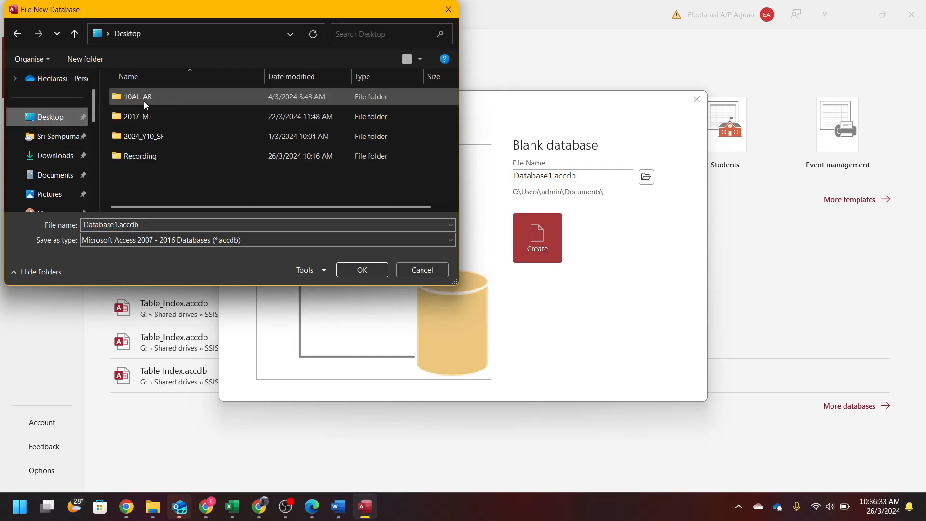
{"action": "double_click", "coordinate": [136, 156]}
{"action": "double_click", "coordinate": [137, 97]}
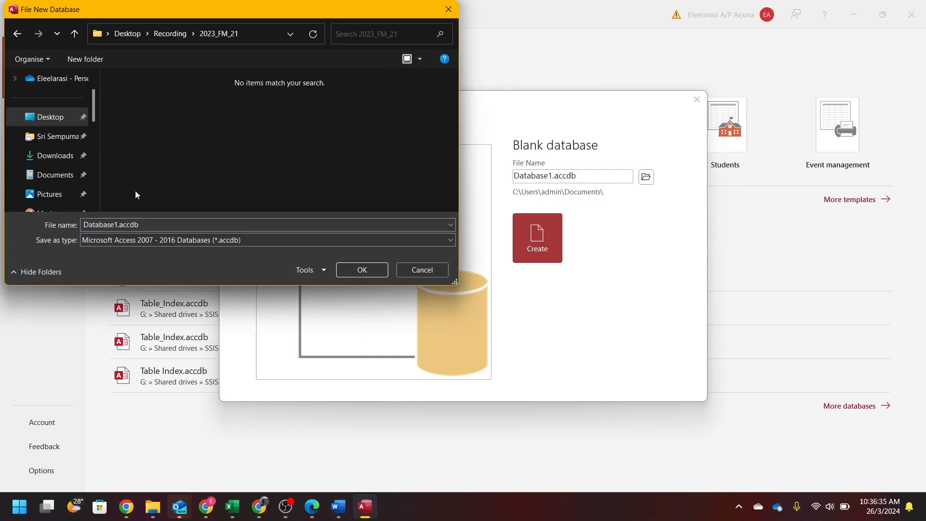
{"action": "left_click", "coordinate": [363, 271]}
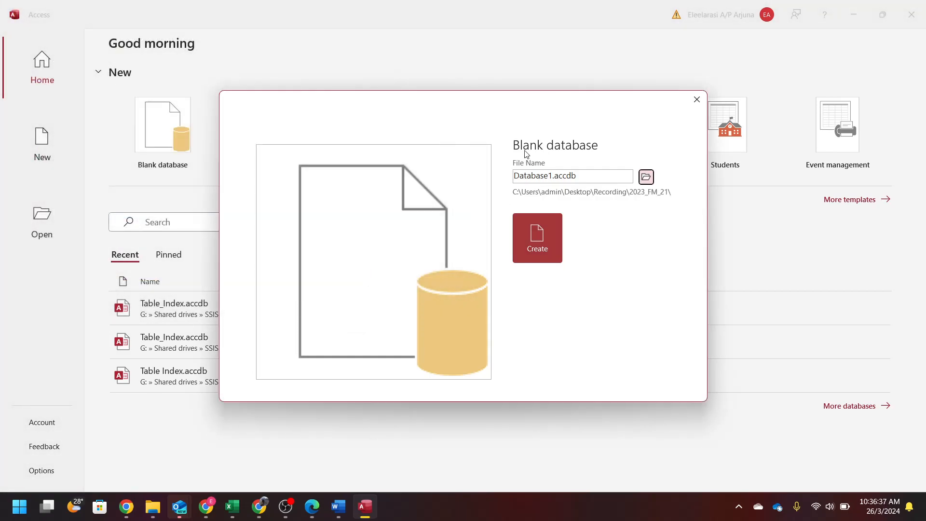
{"action": "left_click", "coordinate": [557, 251]}
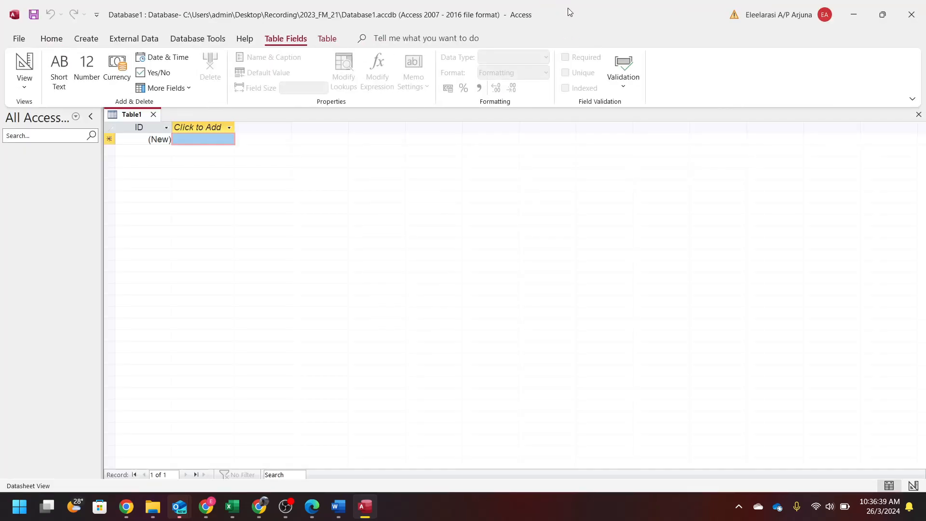
{"action": "left_click_drag", "start_coordinate": [545, 7], "coordinate": [922, 240]}
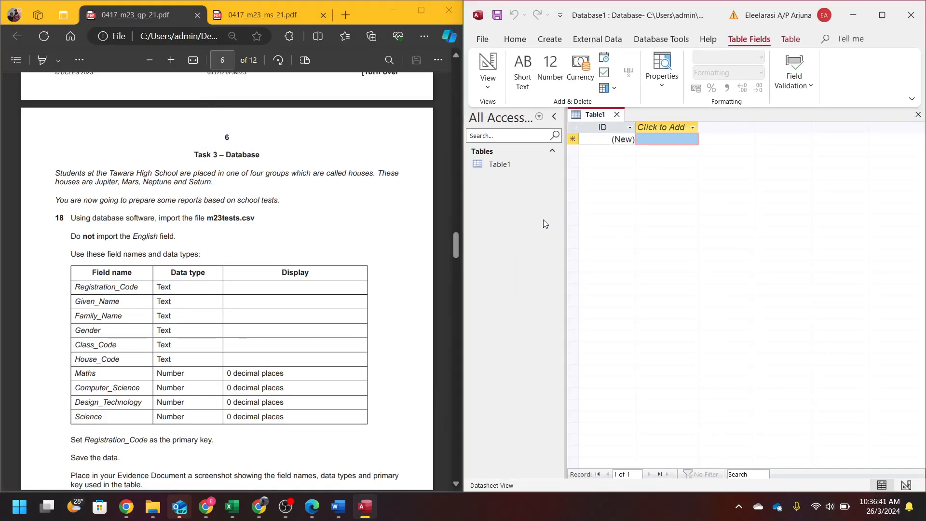
- Read the Task 3 introduction and step 18 in the question paper
{"action": "left_click", "coordinate": [455, 218]}
{"action": "scroll", "coordinate": [319, 244], "scroll_direction": "down", "scroll_amount": 10}
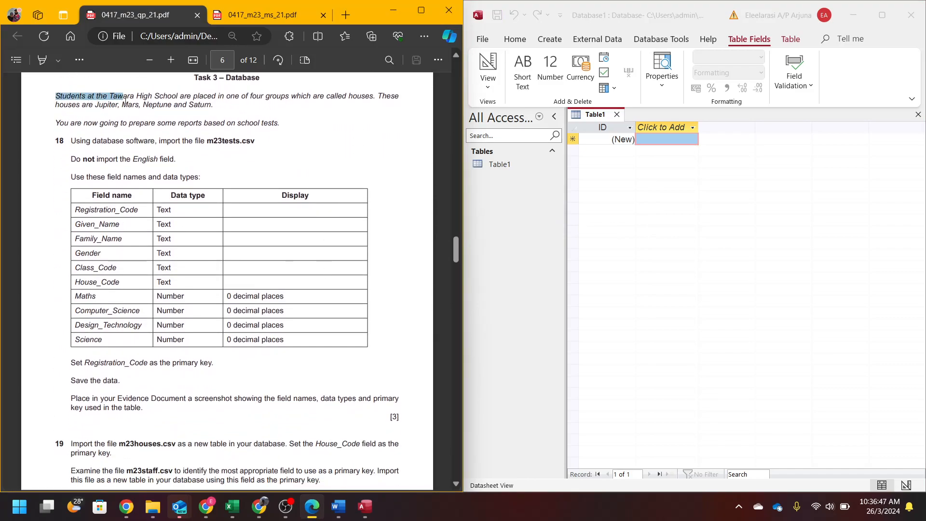
{"action": "left_click_drag", "start_coordinate": [129, 99], "coordinate": [202, 117]}
{"action": "left_click_drag", "start_coordinate": [59, 124], "coordinate": [285, 133]}
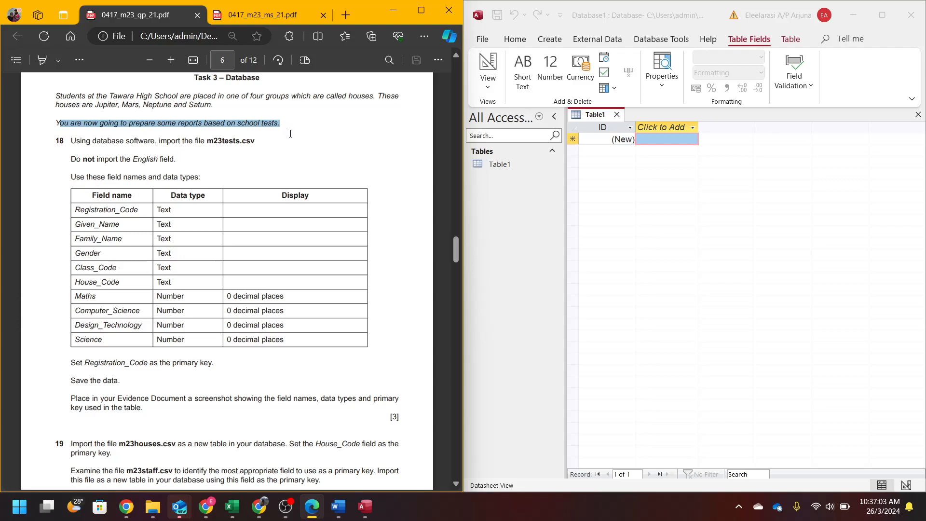
{"action": "left_click", "coordinate": [86, 147]}
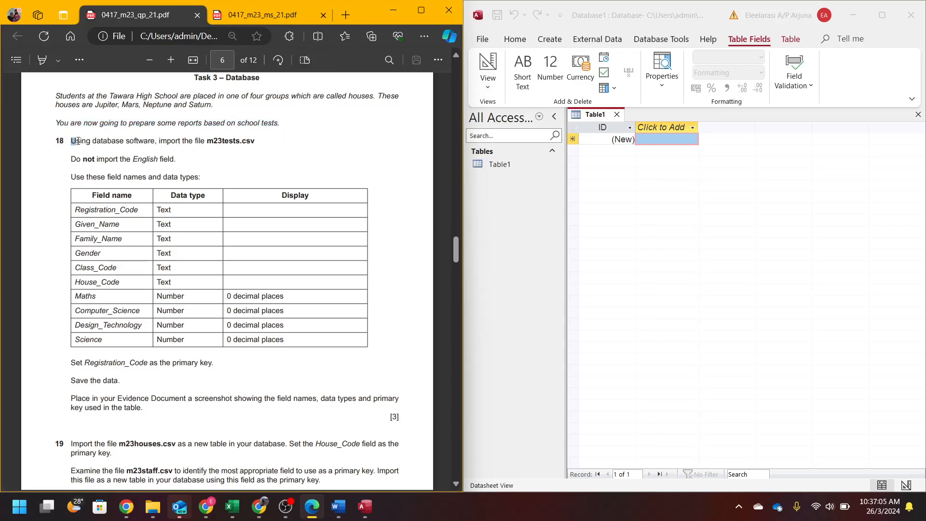
{"action": "left_click_drag", "start_coordinate": [76, 141], "coordinate": [152, 143]}
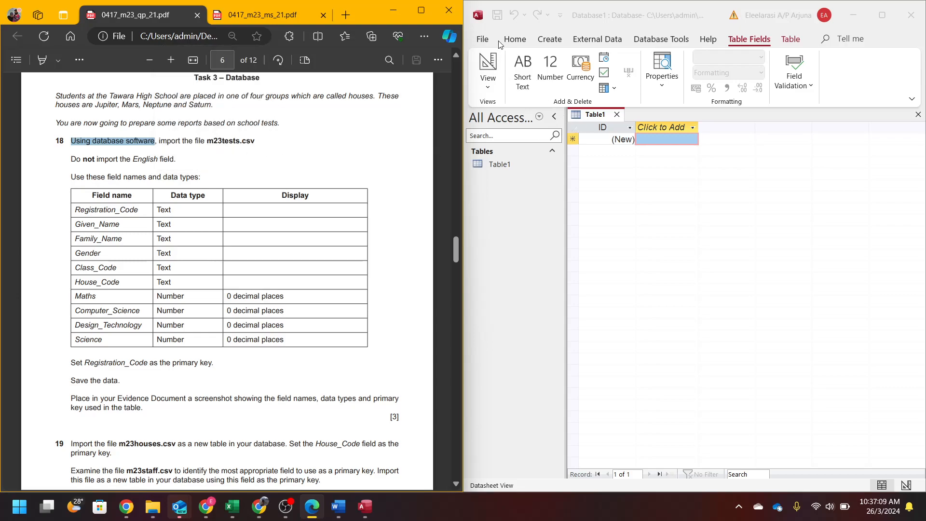
- Start a text-file import with Desktop\Recording\2023_FM_21\m23tests.csv as the source
{"action": "left_click", "coordinate": [538, 43]}
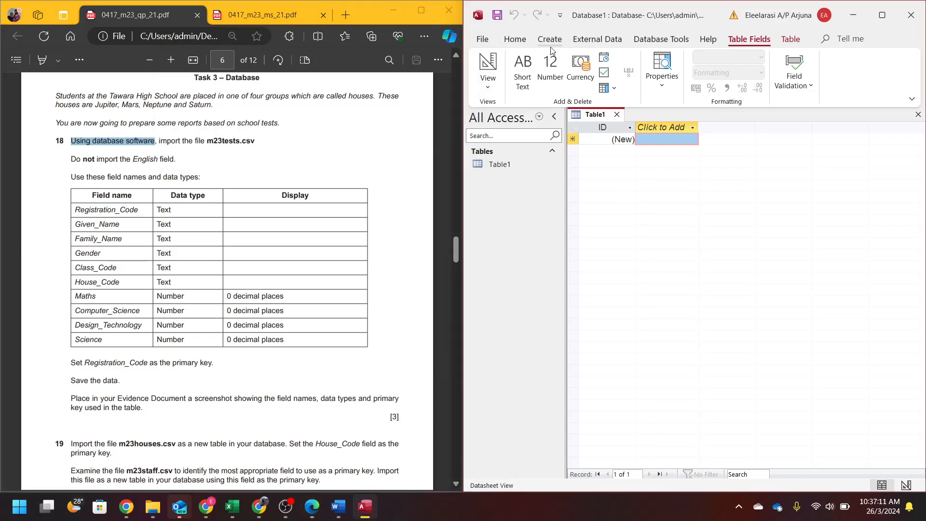
{"action": "left_click", "coordinate": [597, 39]}
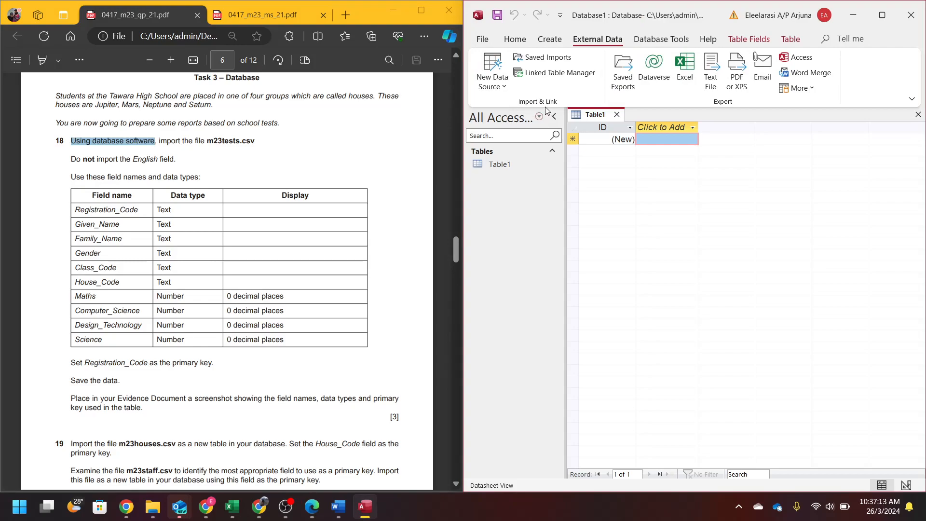
{"action": "left_click", "coordinate": [492, 72]}
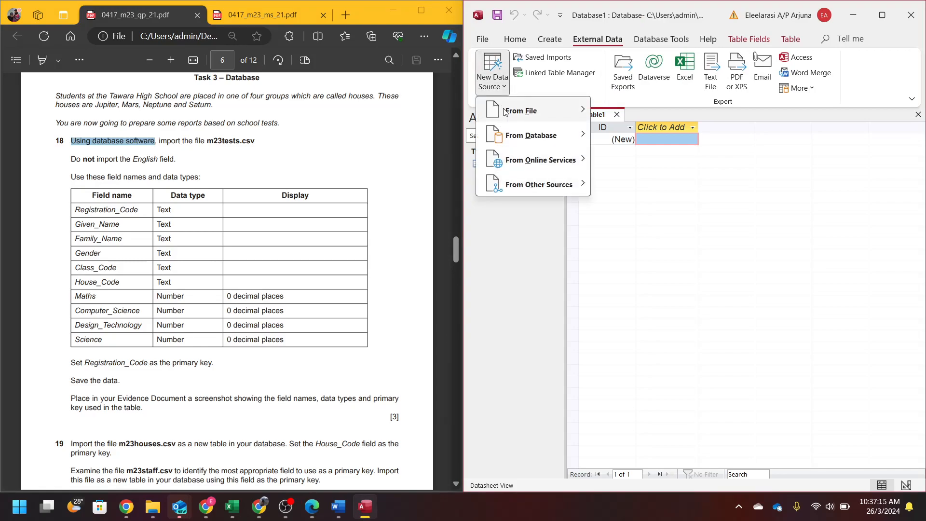
{"action": "mouse_move", "coordinate": [503, 111]}
{"action": "left_click", "coordinate": [635, 192]}
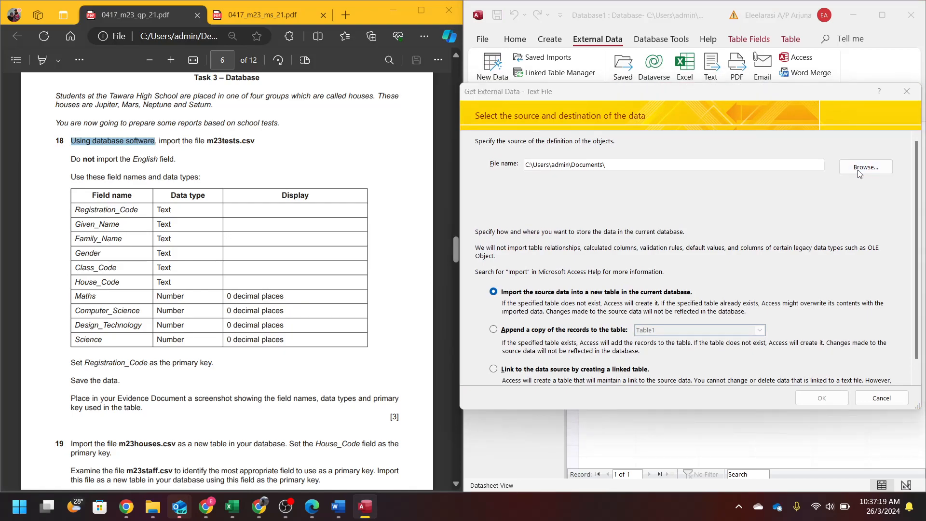
{"action": "left_click", "coordinate": [860, 168]}
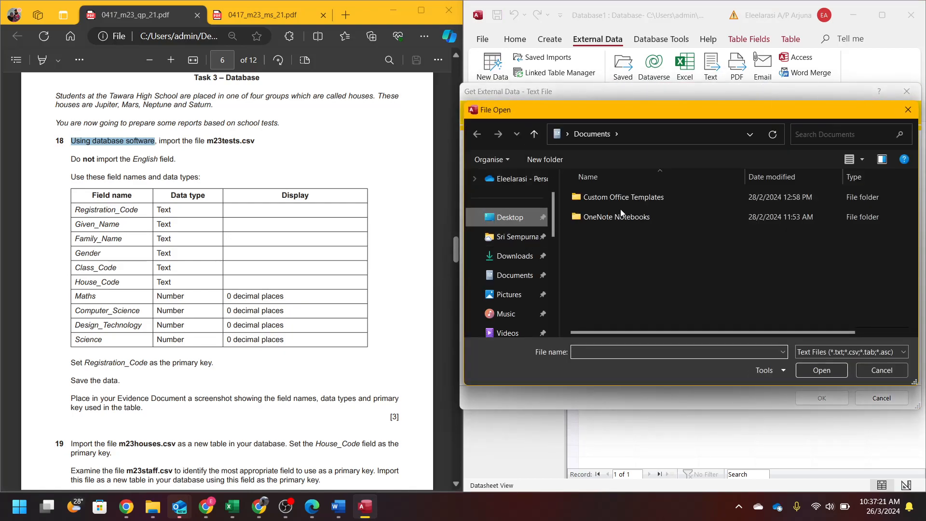
{"action": "double_click", "coordinate": [607, 254]}
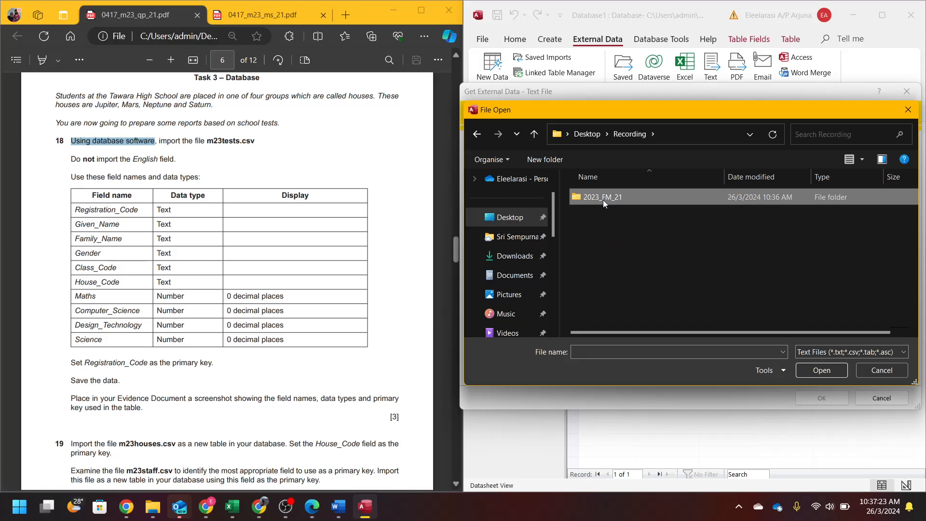
{"action": "double_click", "coordinate": [602, 200]}
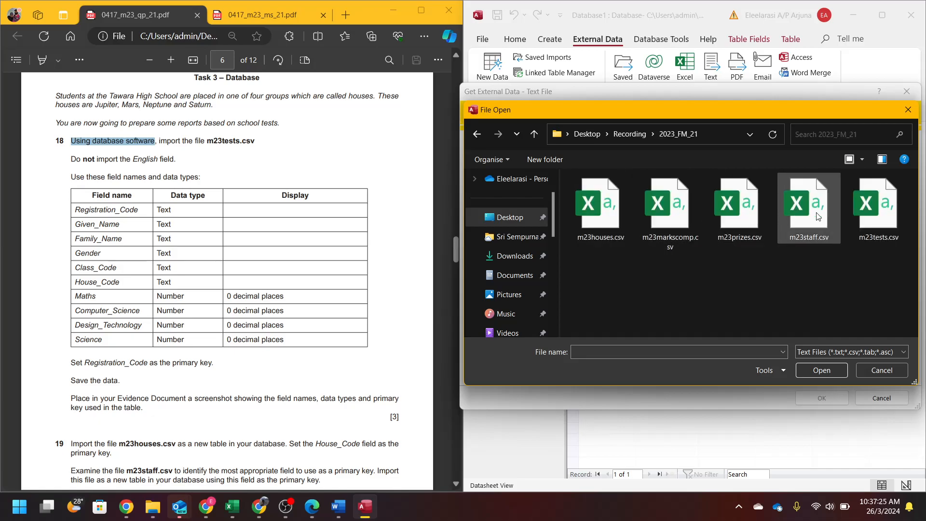
{"action": "double_click", "coordinate": [872, 221]}
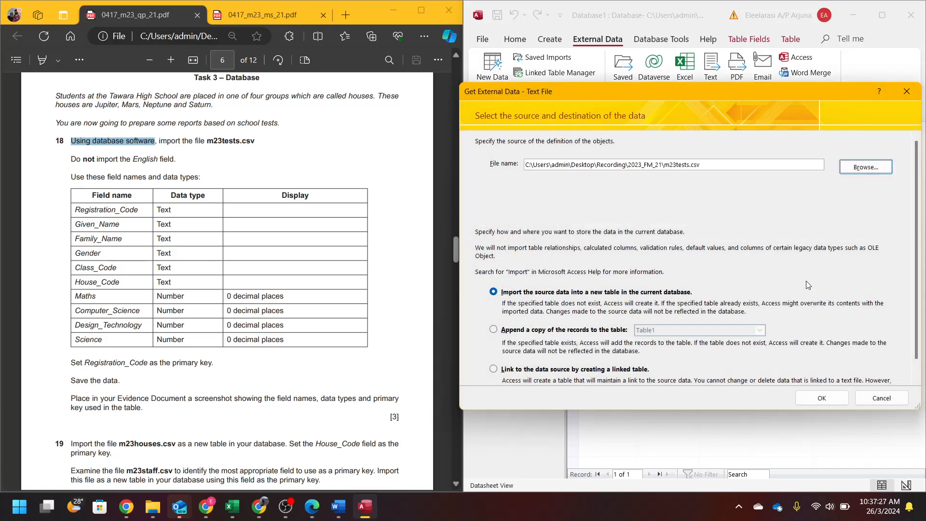
- Import into a new table as delimited text with first-row field names
{"action": "left_click", "coordinate": [810, 400]}
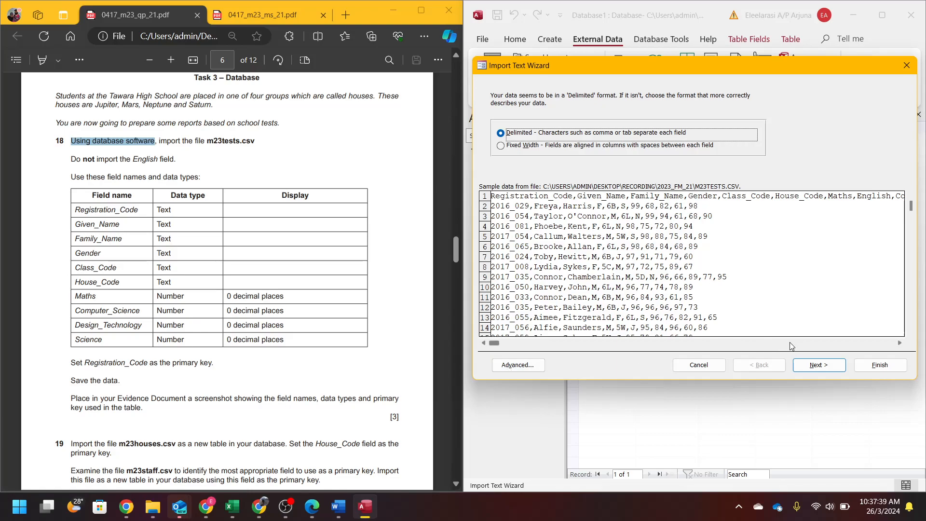
{"action": "left_click", "coordinate": [818, 365]}
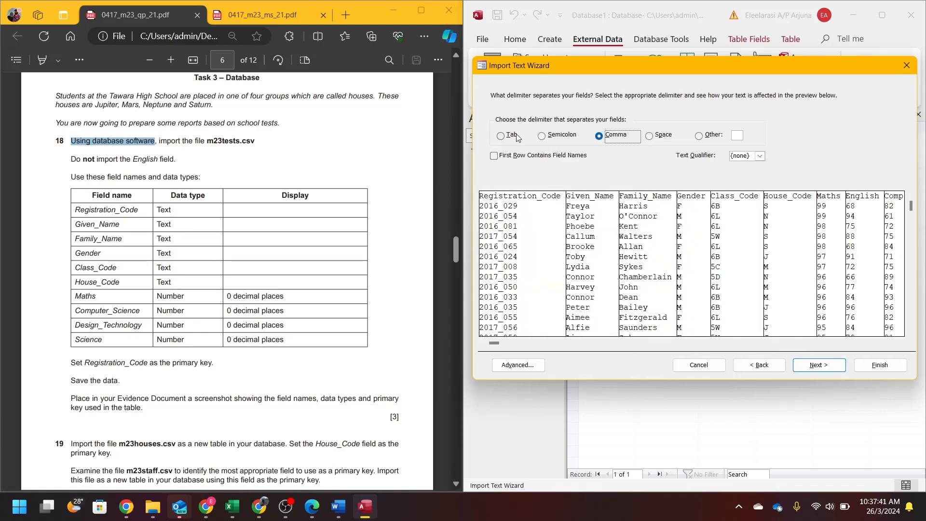
{"action": "left_click", "coordinate": [514, 162]}
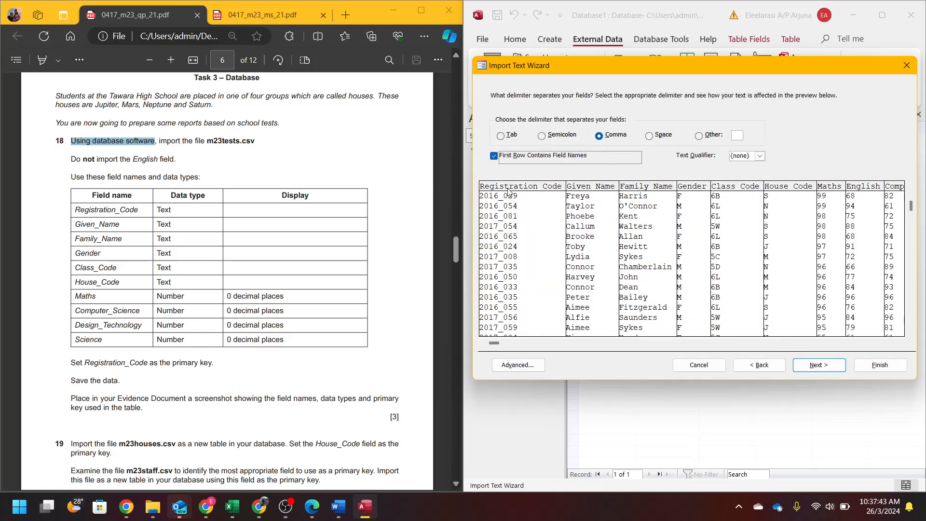
{"action": "left_click", "coordinate": [819, 372]}
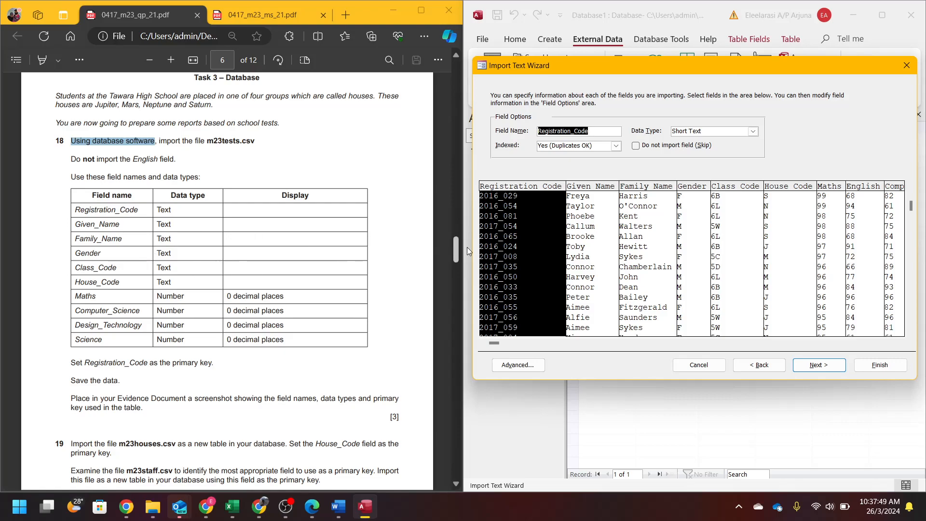
- Review the field settings from Given_Name through Science
{"action": "left_click", "coordinate": [596, 288]}
{"action": "left_click", "coordinate": [651, 290]}
{"action": "left_click", "coordinate": [692, 286]}
{"action": "left_click", "coordinate": [726, 282]}
{"action": "left_click", "coordinate": [784, 281]}
{"action": "left_click", "coordinate": [829, 282]}
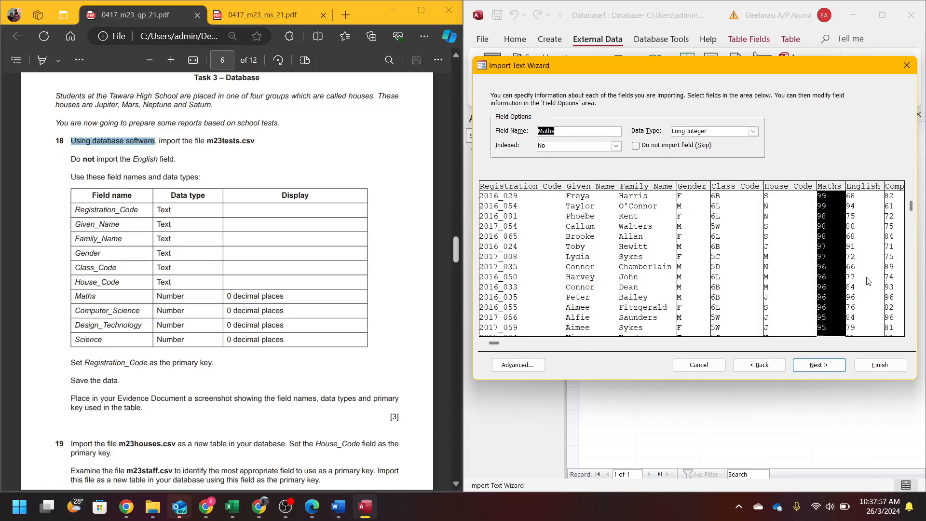
{"action": "left_click", "coordinate": [861, 296]}
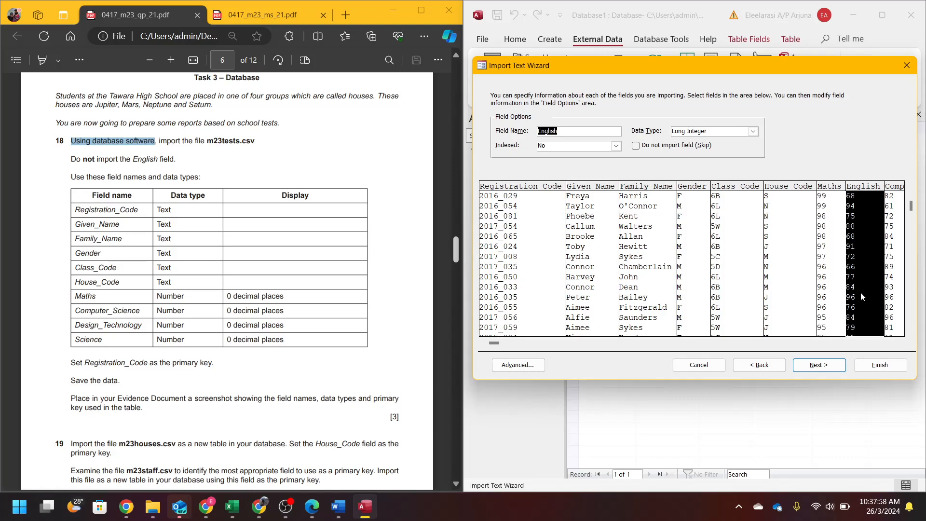
{"action": "left_click", "coordinate": [847, 343]}
{"action": "left_click", "coordinate": [739, 282]}
{"action": "left_click", "coordinate": [813, 274]}
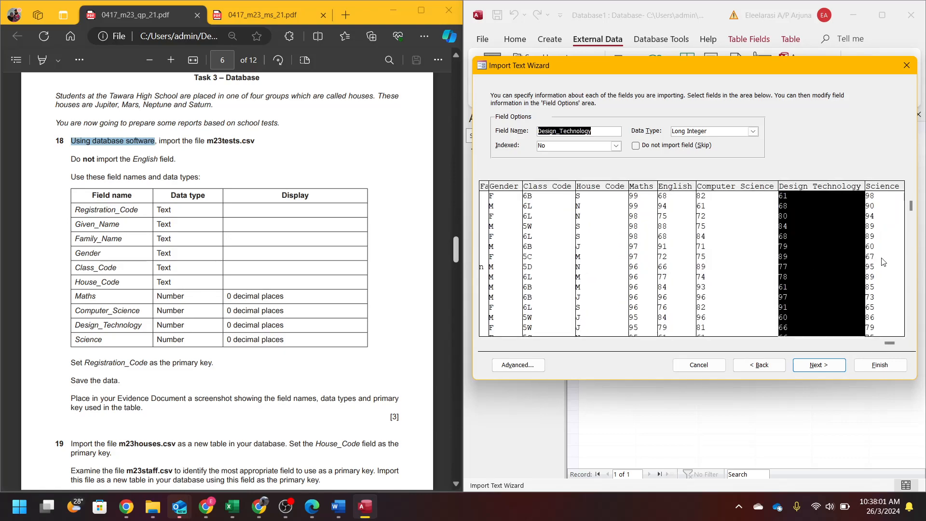
{"action": "left_click", "coordinate": [883, 262]}
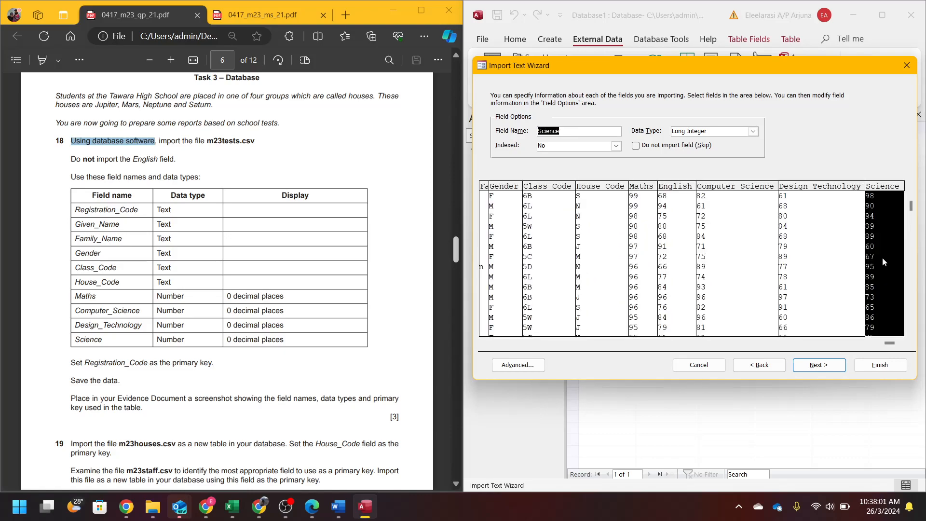
- Make Registration_Code the primary key and finish the import
{"action": "left_click", "coordinate": [820, 365]}
{"action": "left_click", "coordinate": [575, 138]}
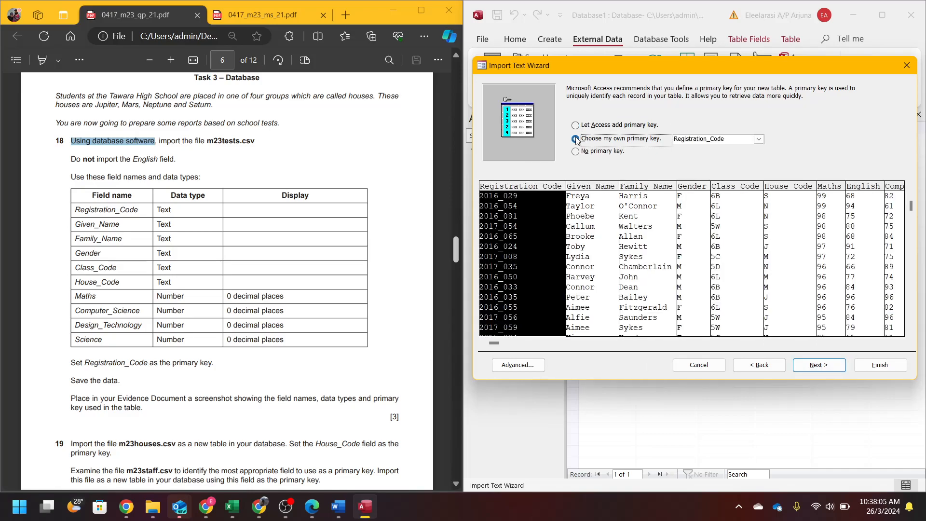
{"action": "left_click_drag", "start_coordinate": [83, 364], "coordinate": [213, 365]}
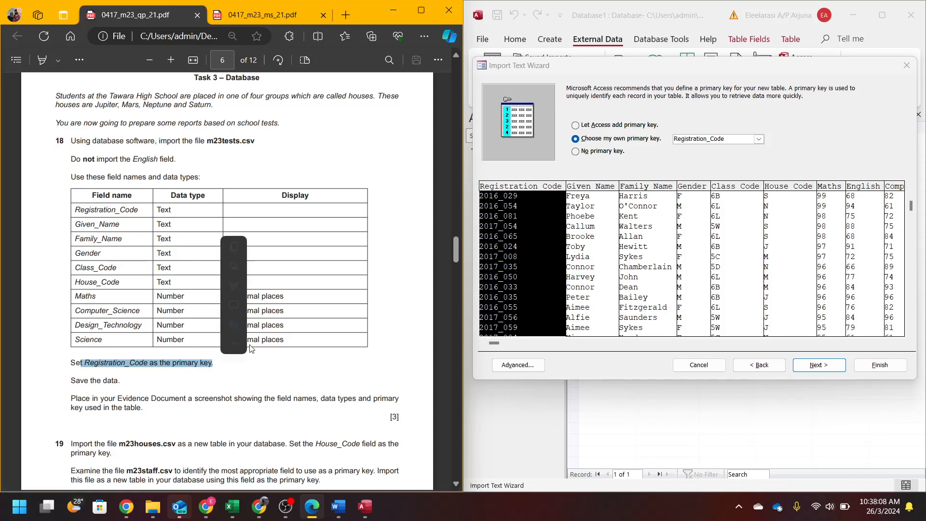
{"action": "left_click", "coordinate": [545, 241]}
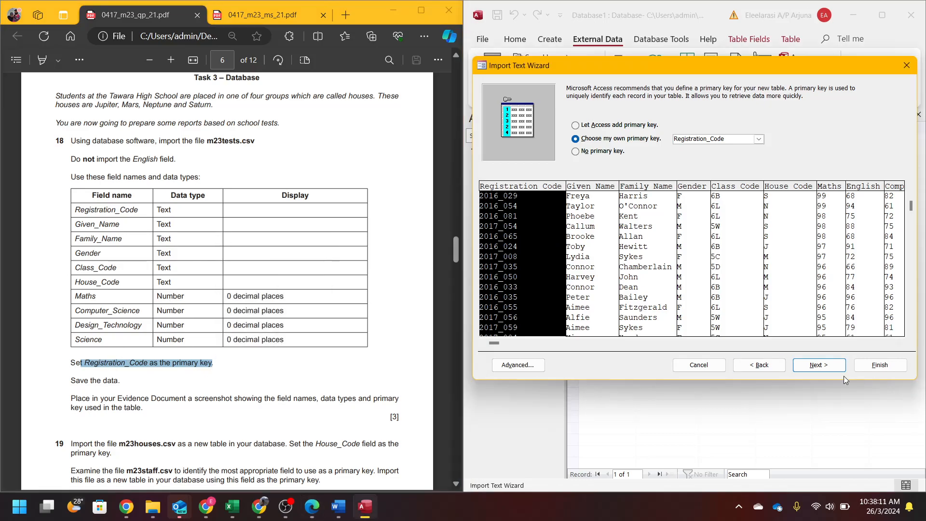
{"action": "key", "text": "Return"}
{"action": "left_click", "coordinate": [865, 369]}
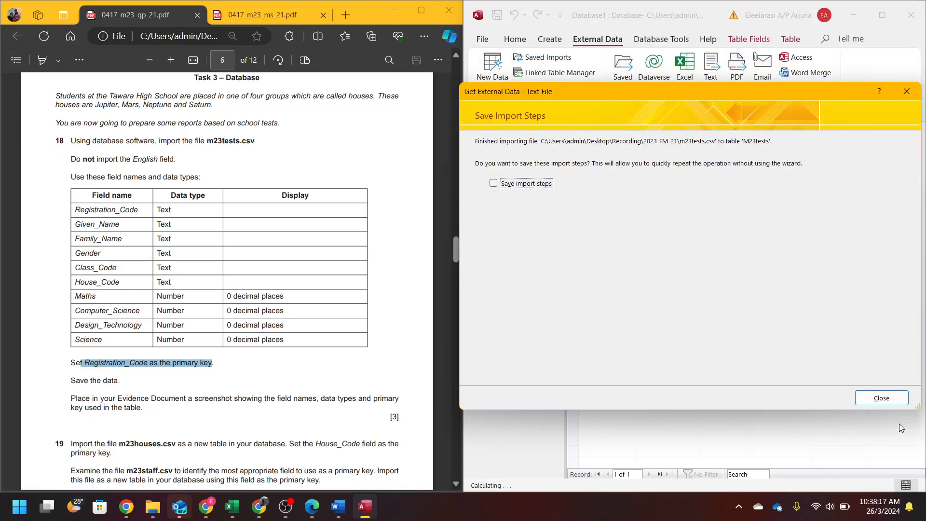
- Close the import summary and Table1, then open M23tests in Design View
{"action": "left_click", "coordinate": [881, 398]}
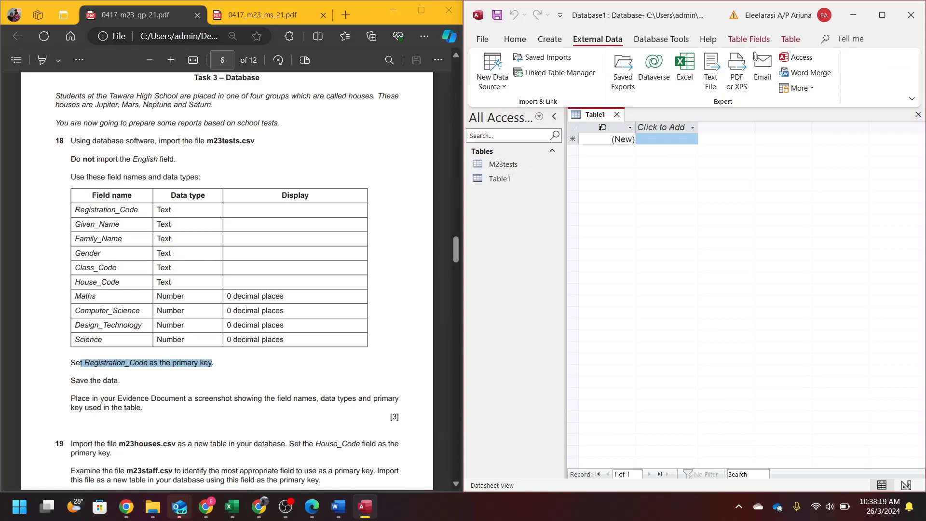
{"action": "left_click", "coordinate": [617, 115]}
{"action": "double_click", "coordinate": [497, 165]}
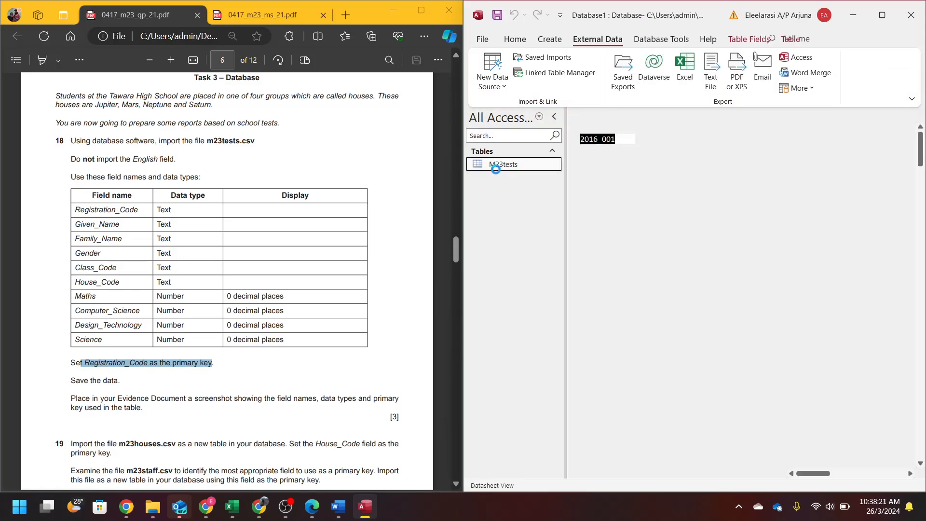
{"action": "left_click", "coordinate": [515, 40]}
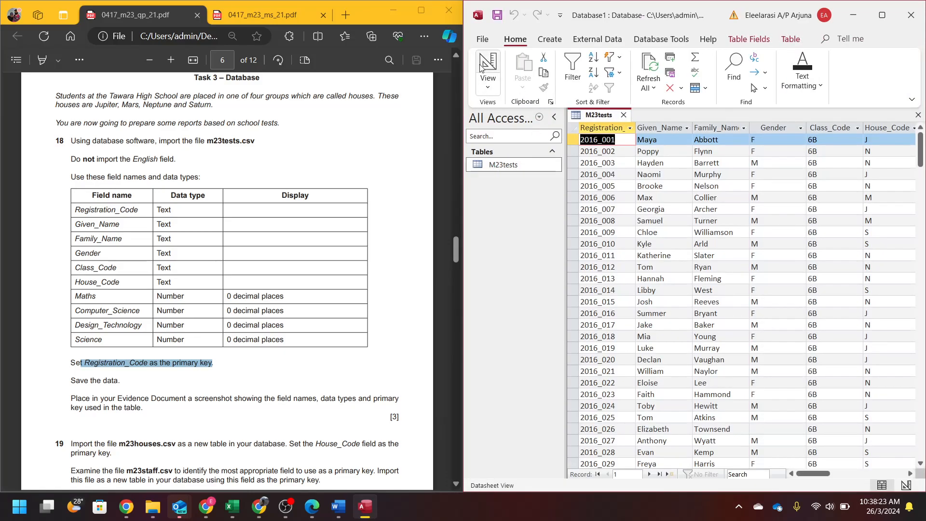
{"action": "left_click", "coordinate": [480, 65]}
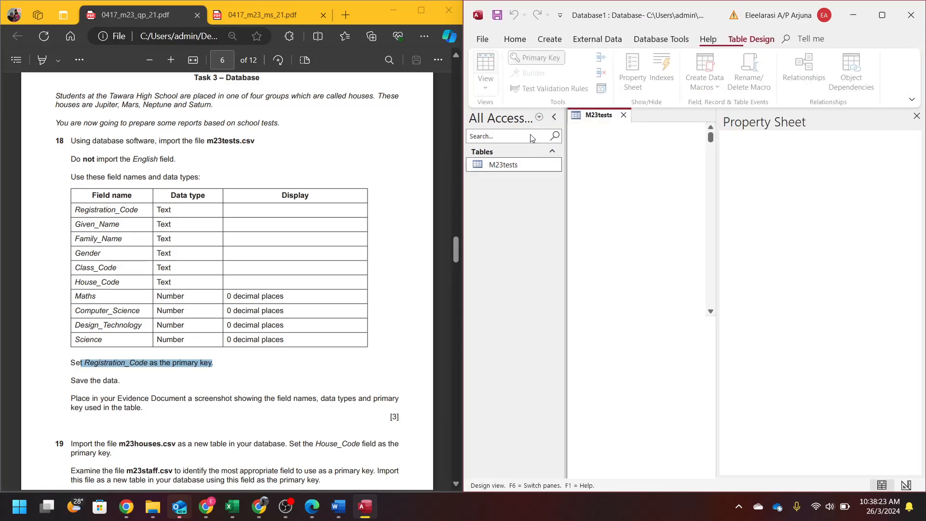
{"action": "left_click", "coordinate": [916, 115]}
{"action": "left_click", "coordinate": [554, 117]}
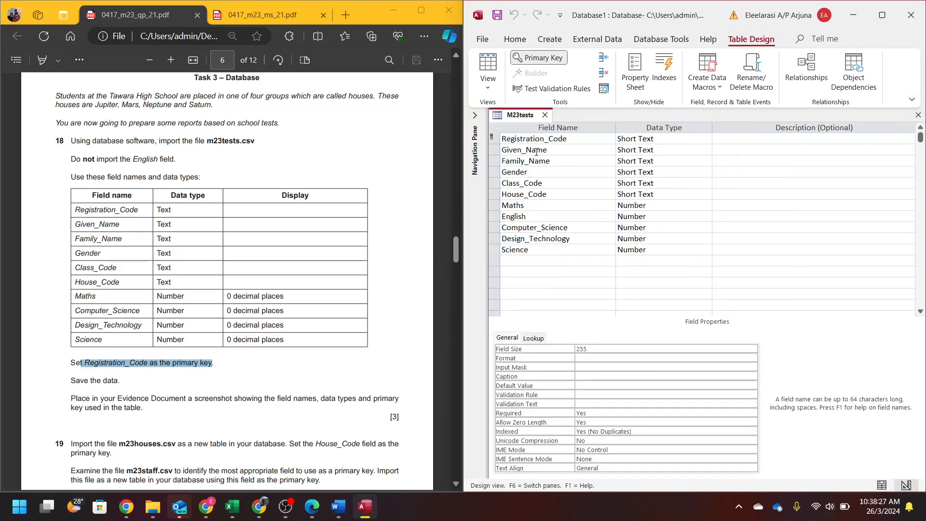
- Delete the English field row from M23tests
{"action": "left_click", "coordinate": [519, 217]}
{"action": "left_click", "coordinate": [494, 216]}
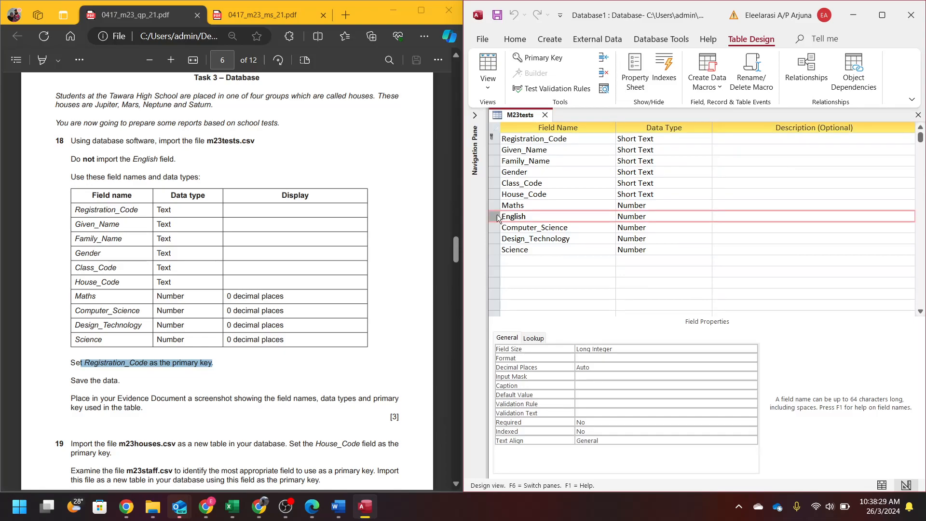
{"action": "right_click", "coordinate": [496, 216]}
{"action": "left_click", "coordinate": [520, 294]}
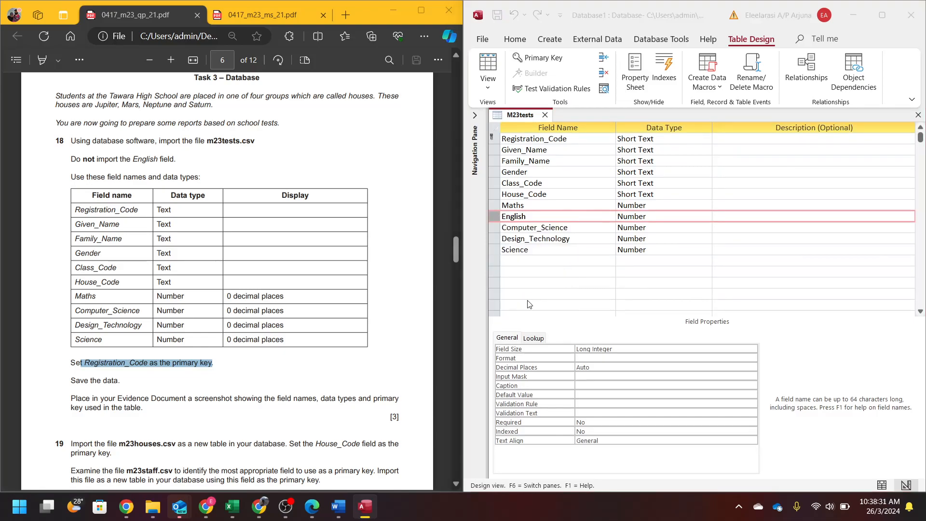
{"action": "left_click", "coordinate": [443, 289]}
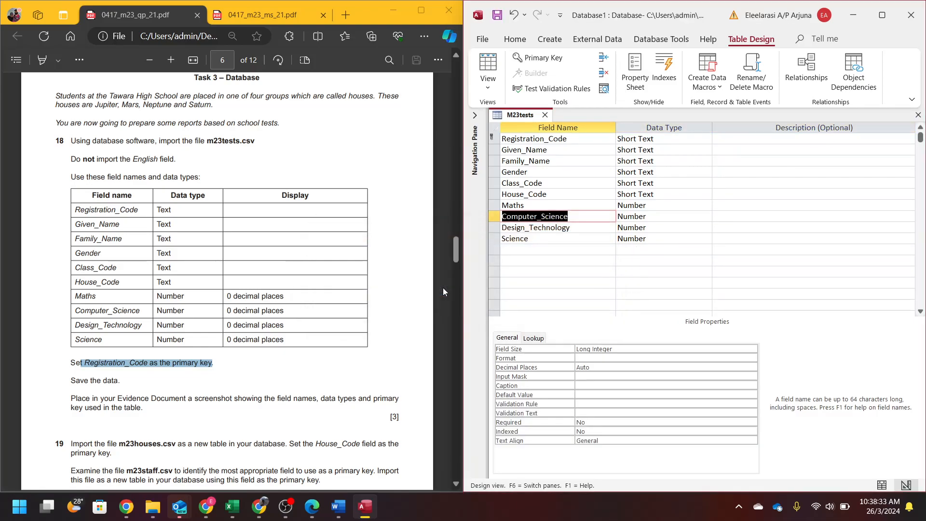
- Inspect the Computer_Science and Maths fields and begin editing Maths' decimal places
{"action": "left_click", "coordinate": [577, 250]}
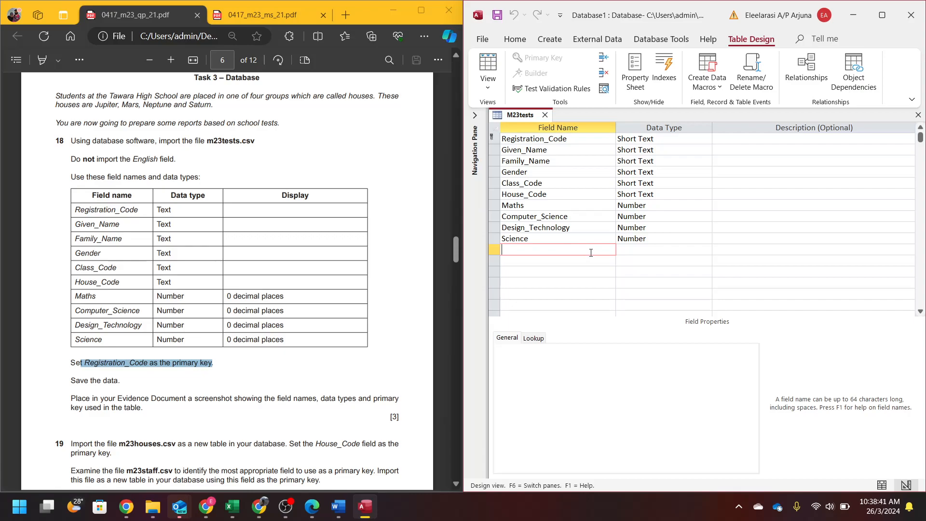
{"action": "left_click", "coordinate": [563, 216]}
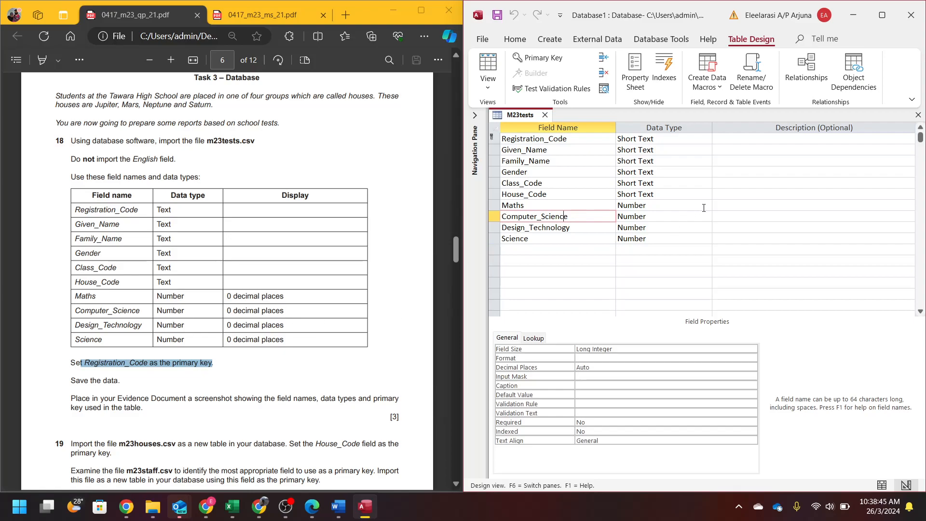
{"action": "left_click", "coordinate": [657, 207]}
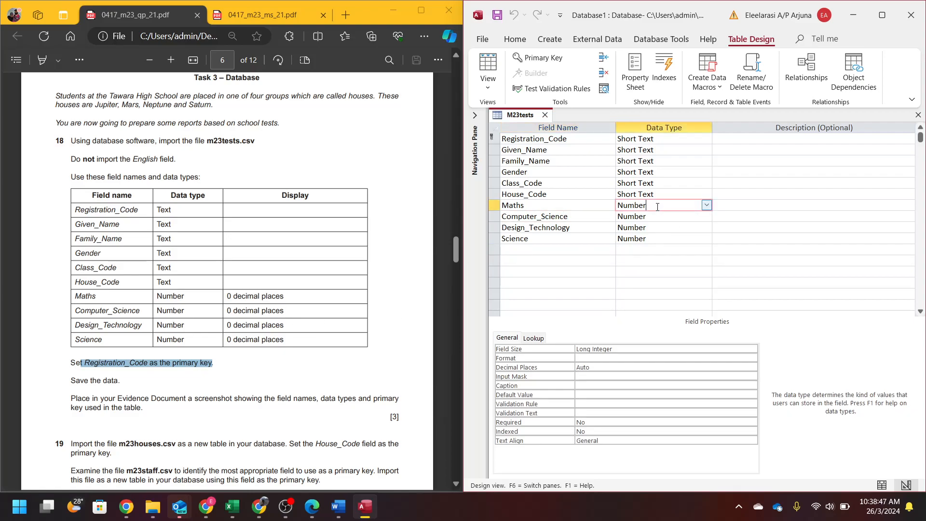
{"action": "left_click", "coordinate": [741, 367]}
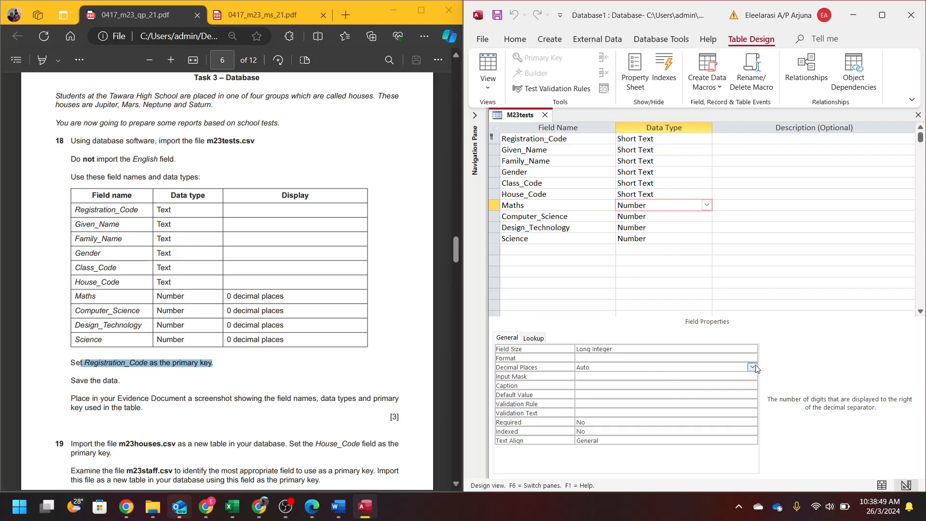
- Set Decimal Places to 0 for Maths, Computer_Science, Design_Technology and Science
{"action": "left_click", "coordinate": [752, 367]}
{"action": "left_click", "coordinate": [606, 239]}
{"action": "left_click", "coordinate": [657, 218]}
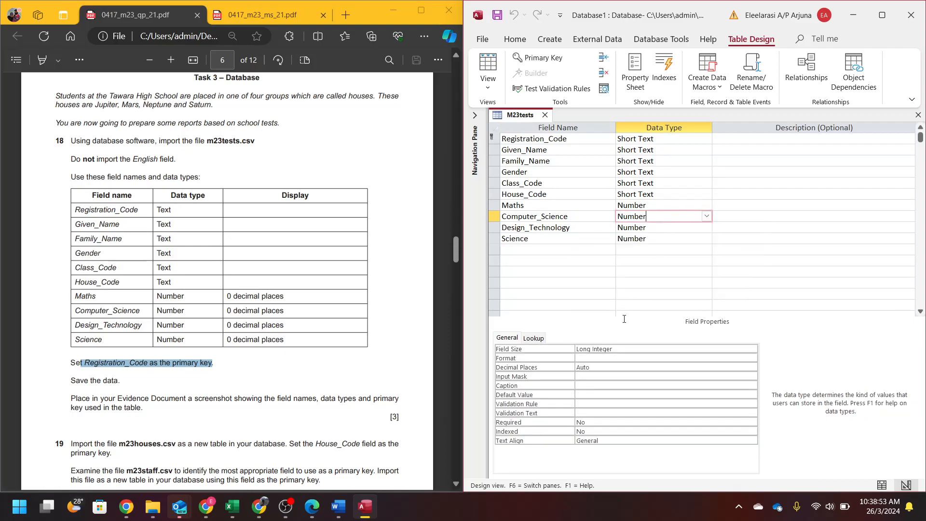
{"action": "left_click", "coordinate": [584, 375]}
{"action": "left_click_drag", "start_coordinate": [600, 368], "coordinate": [560, 367]}
{"action": "type", "text": "0"}
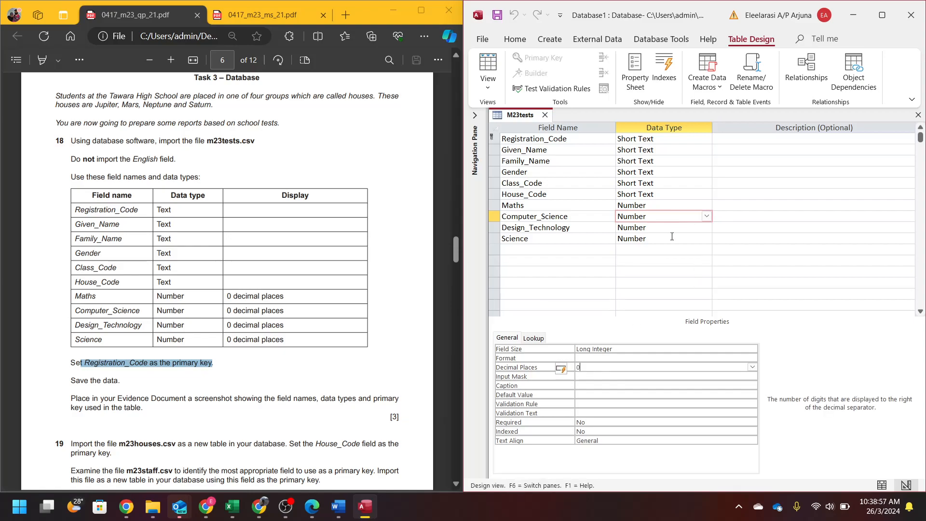
{"action": "left_click", "coordinate": [695, 238]}
{"action": "left_click", "coordinate": [650, 227]}
{"action": "left_click", "coordinate": [554, 366]}
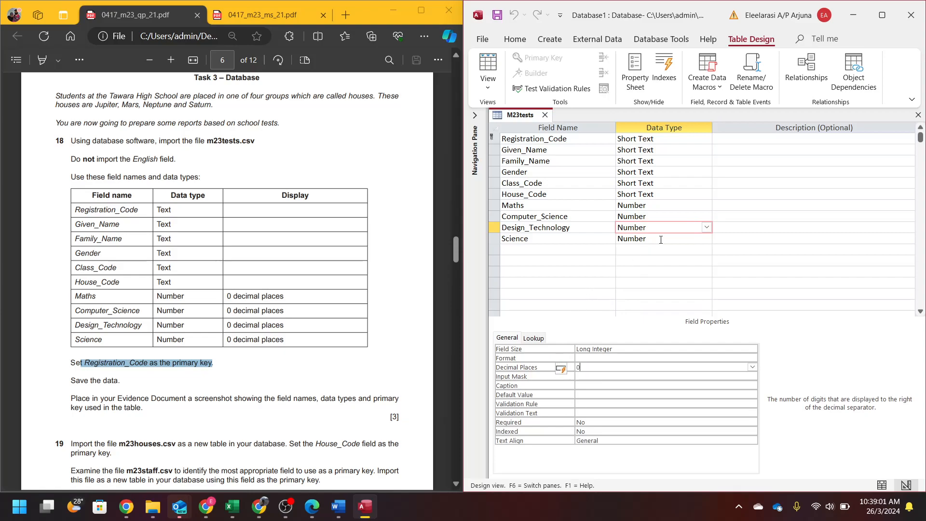
{"action": "left_click", "coordinate": [661, 239]}
{"action": "left_click", "coordinate": [599, 368]}
{"action": "type", "text": "0"}
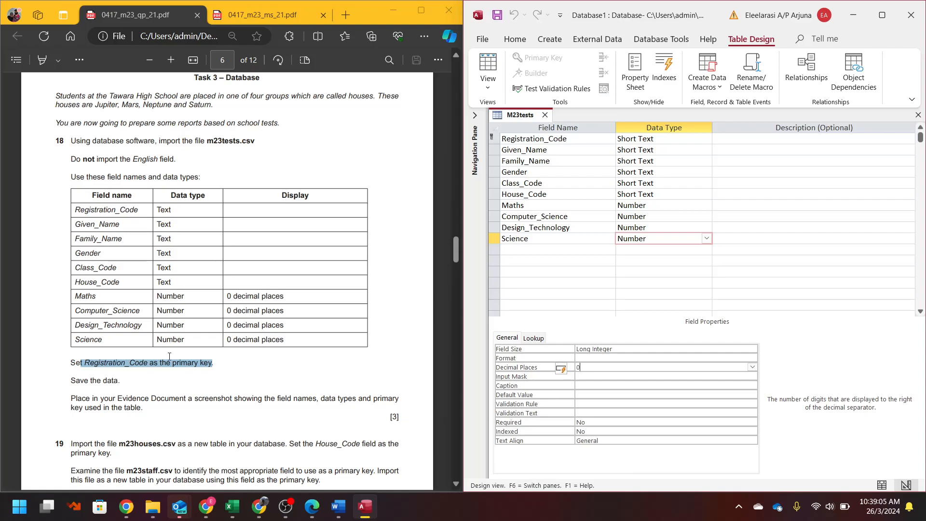
- Switch to Datasheet view to save the changes, then return to Design view
{"action": "left_click", "coordinate": [76, 414]}
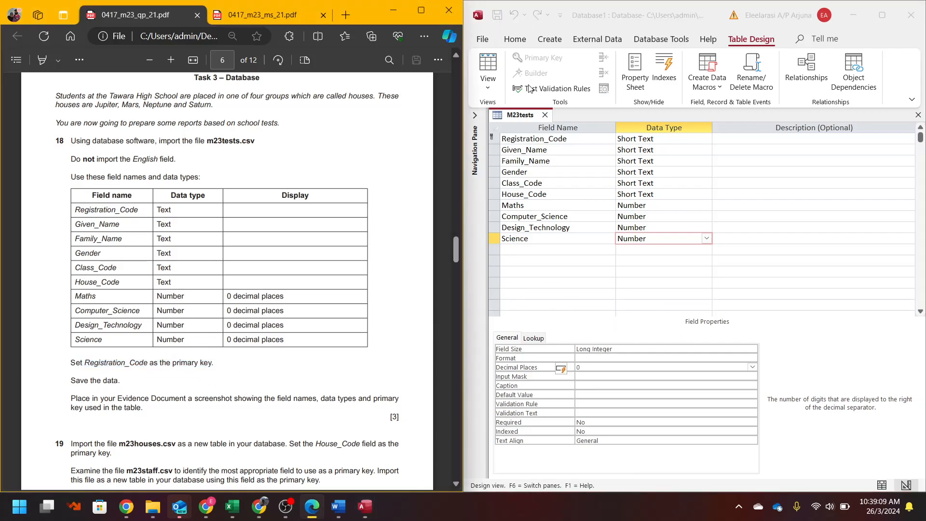
{"action": "left_click", "coordinate": [487, 72]}
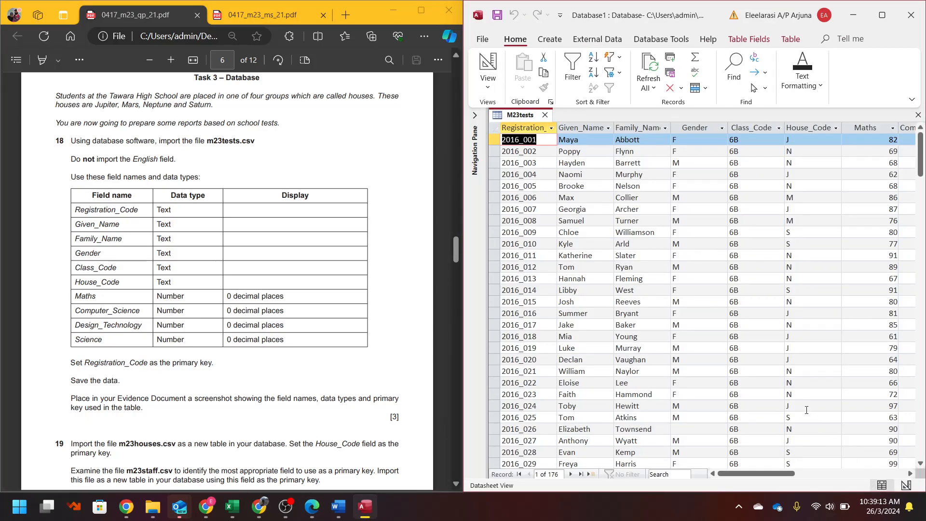
{"action": "left_click", "coordinate": [34, 395]}
{"action": "scroll", "coordinate": [81, 274], "scroll_direction": "down", "scroll_amount": 3}
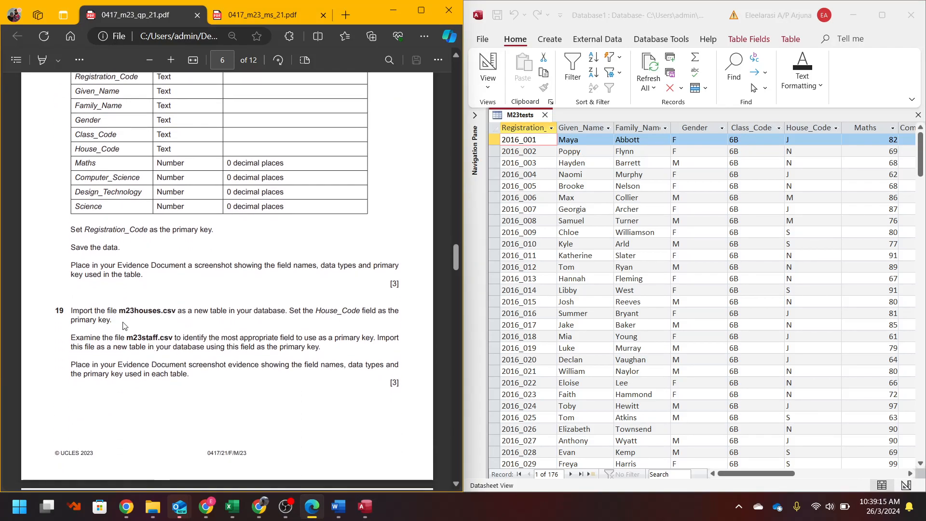
{"action": "left_click_drag", "start_coordinate": [105, 263], "coordinate": [141, 275]}
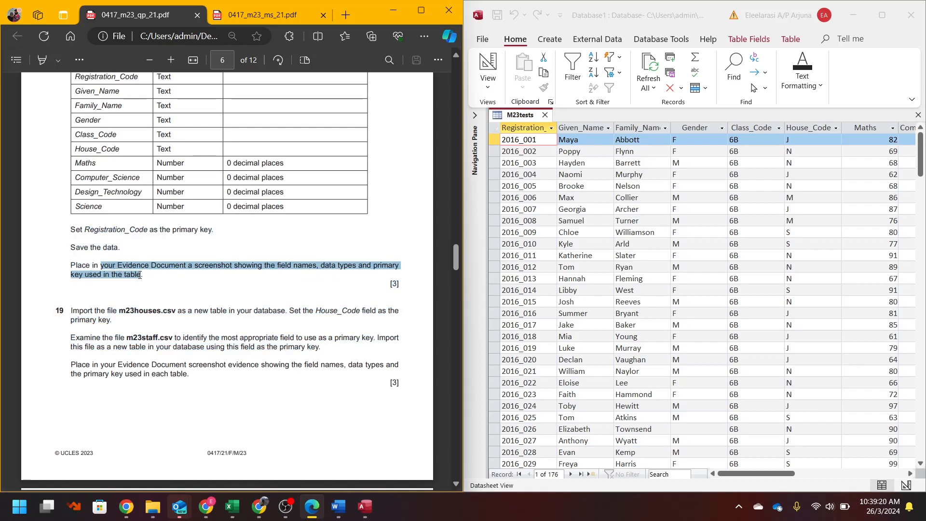
{"action": "left_click", "coordinate": [464, 70]}
{"action": "left_click", "coordinate": [494, 67]}
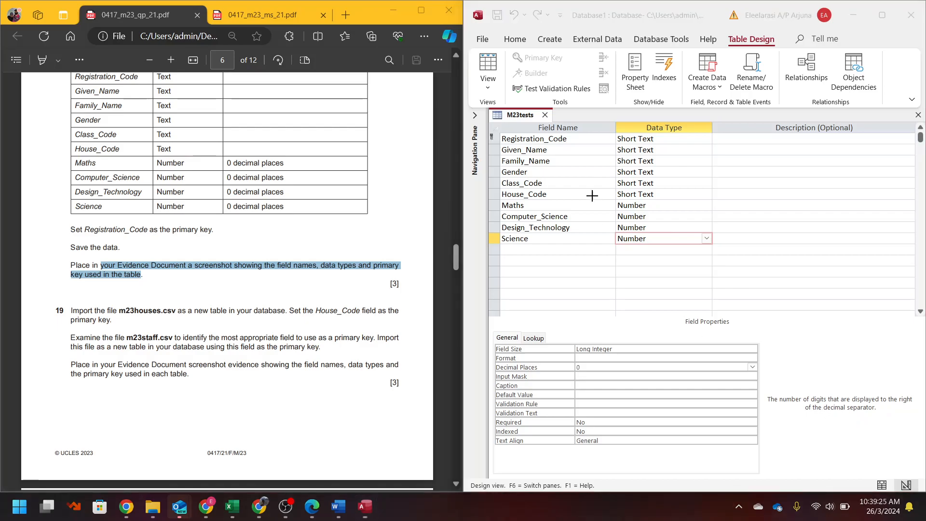
- Snip the M23tests design grid and paste it, shrunk, under Step 18 – EVIDENCE 5
{"action": "key", "text": "super+shift+s"}
{"action": "left_click_drag", "start_coordinate": [483, 107], "coordinate": [724, 265]}
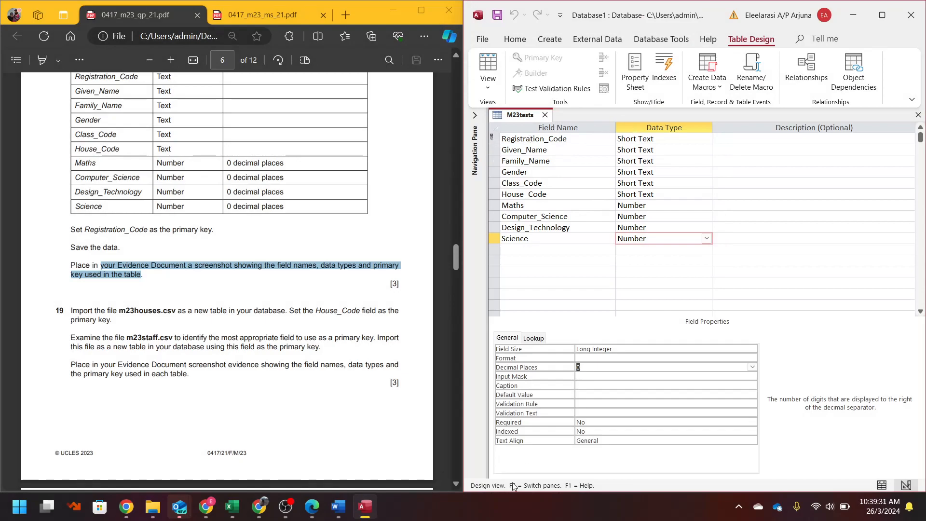
{"action": "left_click", "coordinate": [338, 506]}
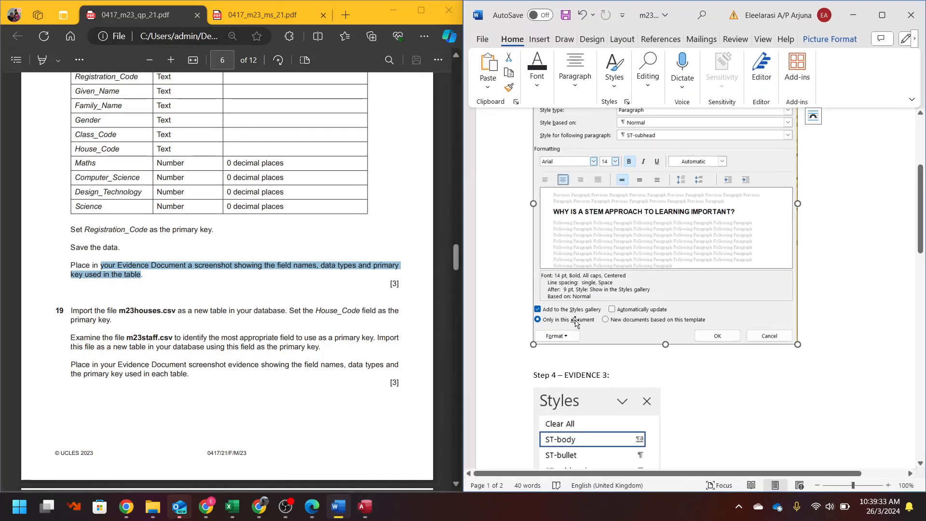
{"action": "scroll", "coordinate": [564, 310], "scroll_direction": "down", "scroll_amount": 15}
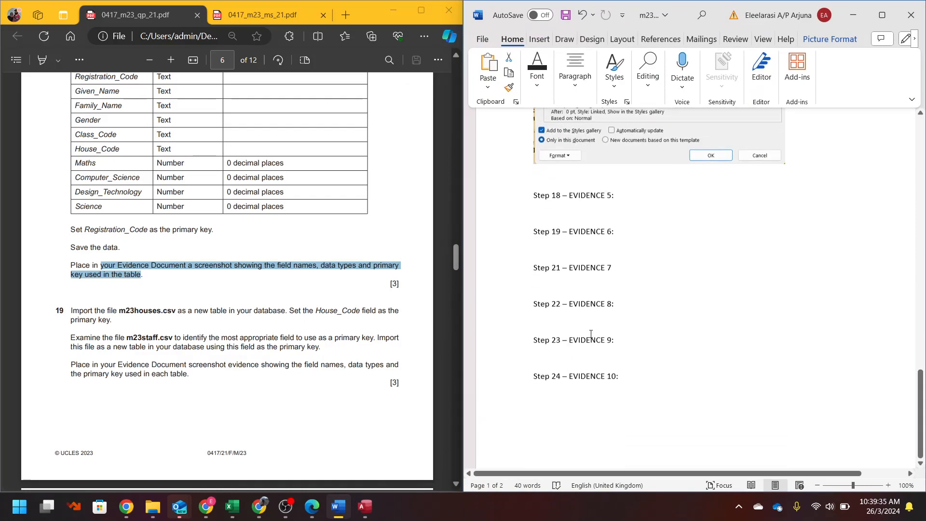
{"action": "scroll", "coordinate": [590, 333], "scroll_direction": "down", "scroll_amount": 1}
{"action": "left_click", "coordinate": [628, 175]}
{"action": "key", "text": "ctrl+v"}
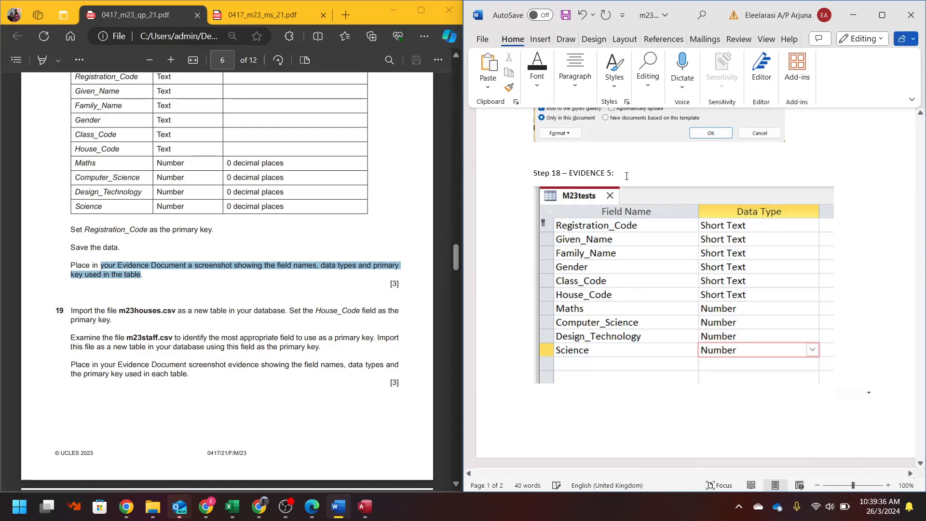
{"action": "left_click", "coordinate": [833, 380]}
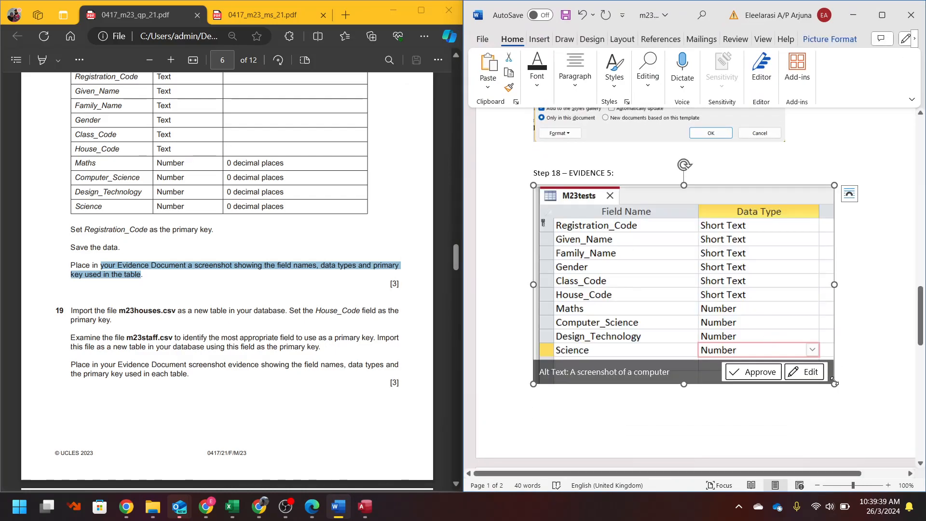
{"action": "left_click_drag", "start_coordinate": [834, 385], "coordinate": [761, 336]}
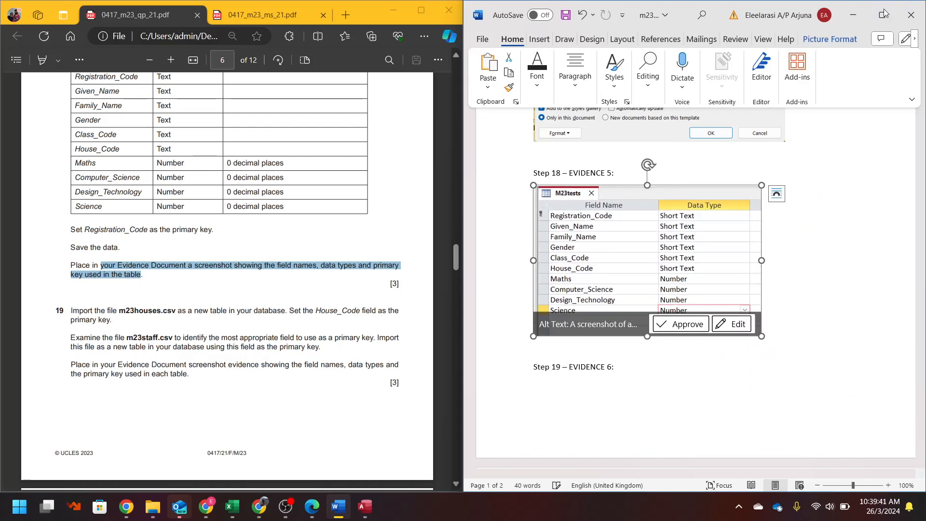
{"action": "left_click", "coordinate": [855, 16]}
{"action": "left_click", "coordinate": [131, 298]}
- Start a text-file import of m23houses.csv into a new table
{"action": "scroll", "coordinate": [217, 315], "scroll_direction": "down", "scroll_amount": 1}
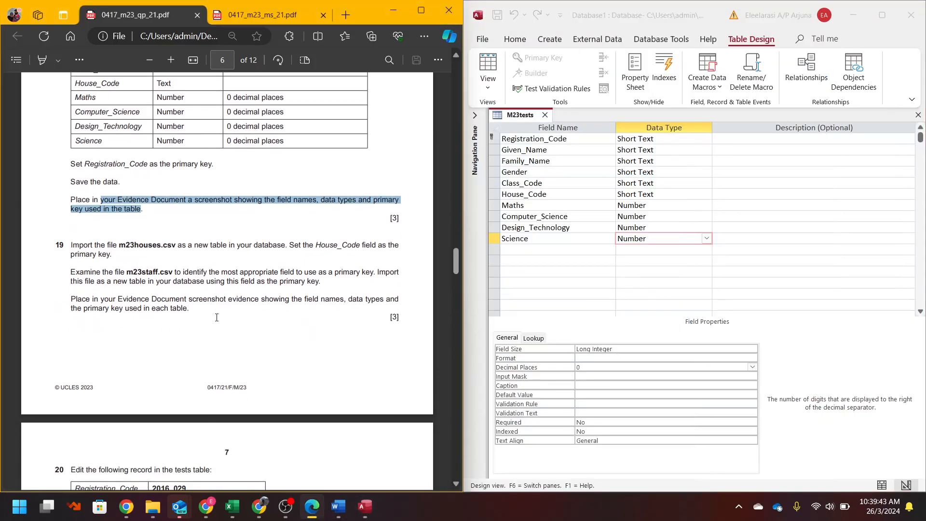
{"action": "left_click", "coordinate": [597, 38]}
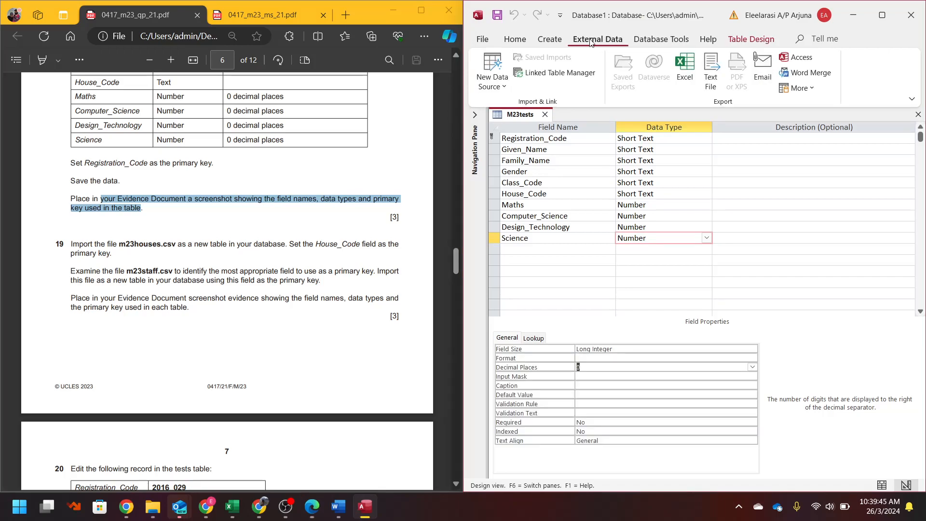
{"action": "left_click", "coordinate": [489, 89]}
{"action": "mouse_move", "coordinate": [526, 110]}
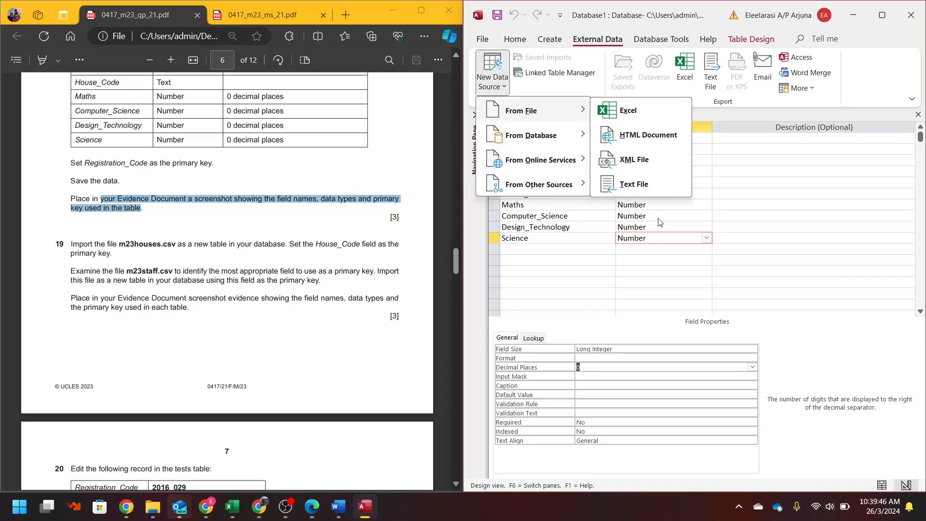
{"action": "left_click", "coordinate": [646, 186]}
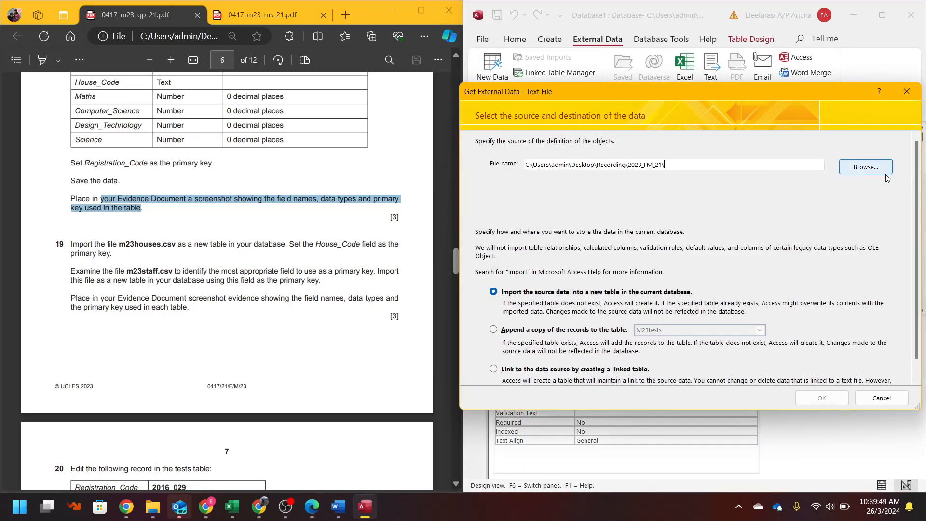
{"action": "left_click", "coordinate": [865, 167]}
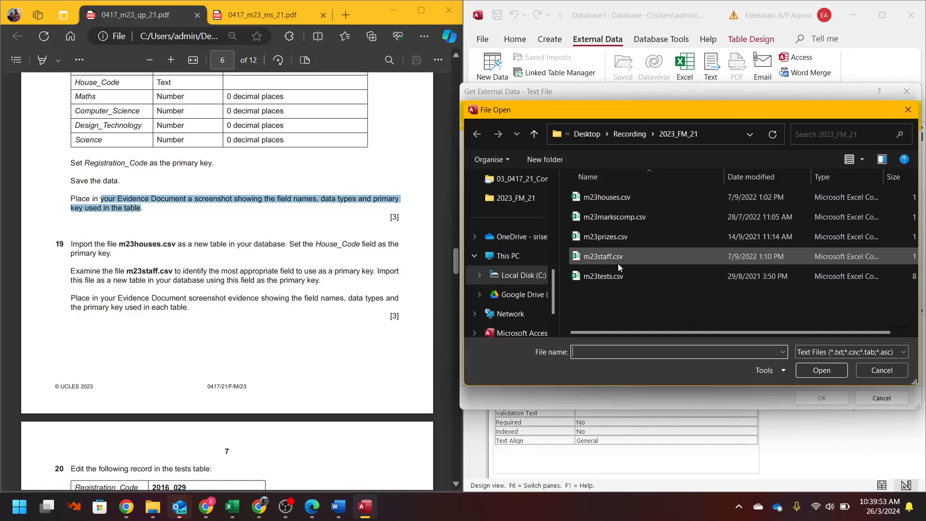
{"action": "double_click", "coordinate": [608, 197]}
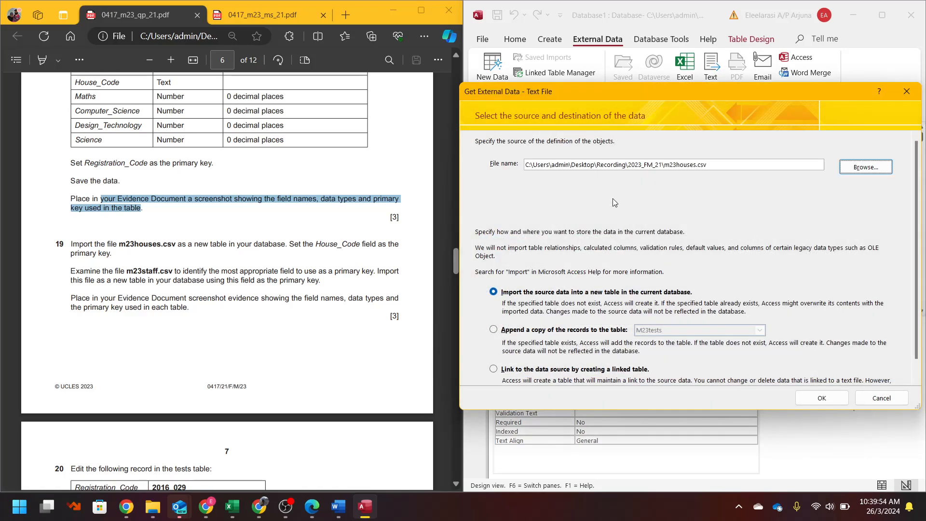
{"action": "left_click", "coordinate": [829, 399]}
{"action": "left_click", "coordinate": [182, 264]}
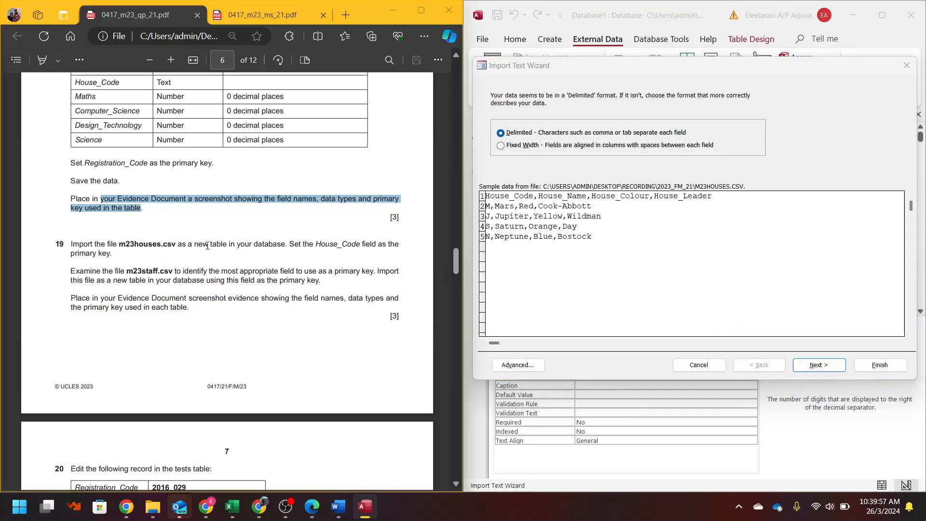
{"action": "left_click_drag", "start_coordinate": [289, 247], "coordinate": [111, 253]}
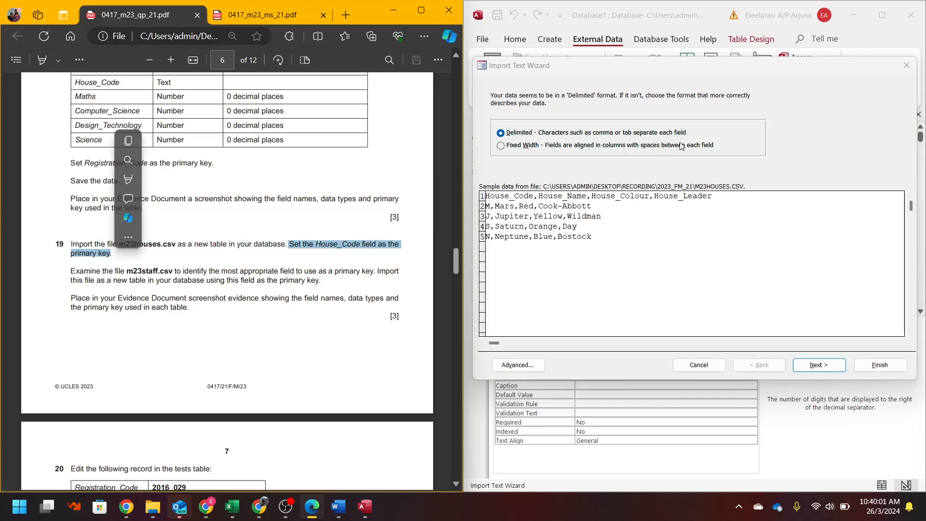
- Use first-row field names, make House_Code the primary key, and finish as M23houses
{"action": "left_click", "coordinate": [835, 366]}
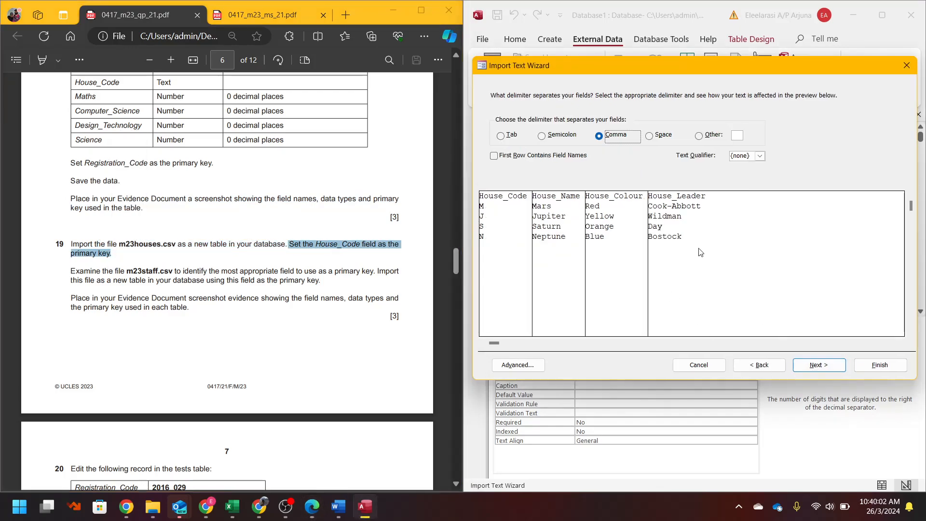
{"action": "left_click", "coordinate": [516, 159]}
{"action": "left_click", "coordinate": [818, 364]}
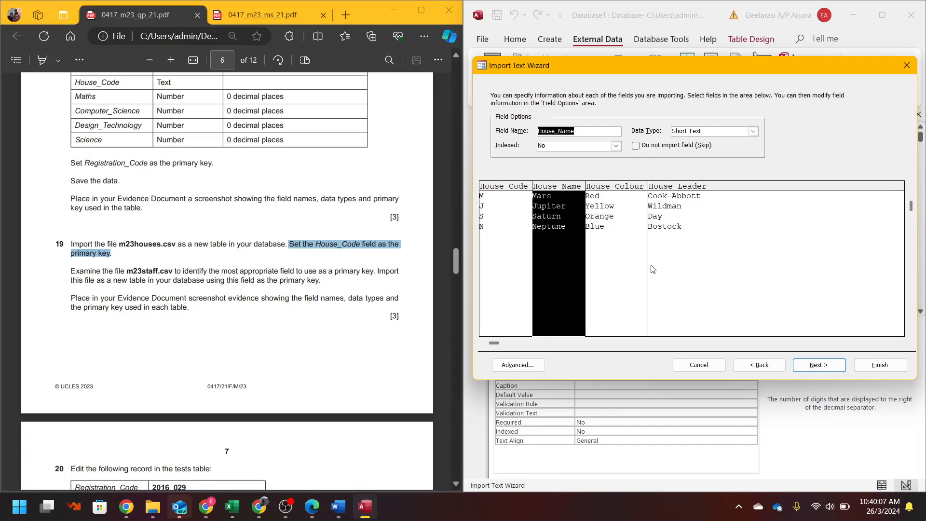
{"action": "left_click", "coordinate": [732, 276]}
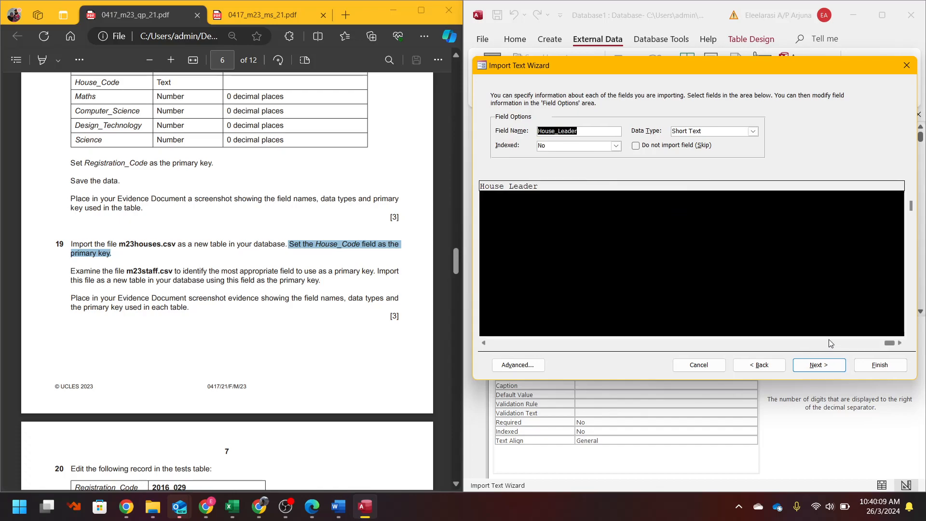
{"action": "left_click", "coordinate": [839, 368]}
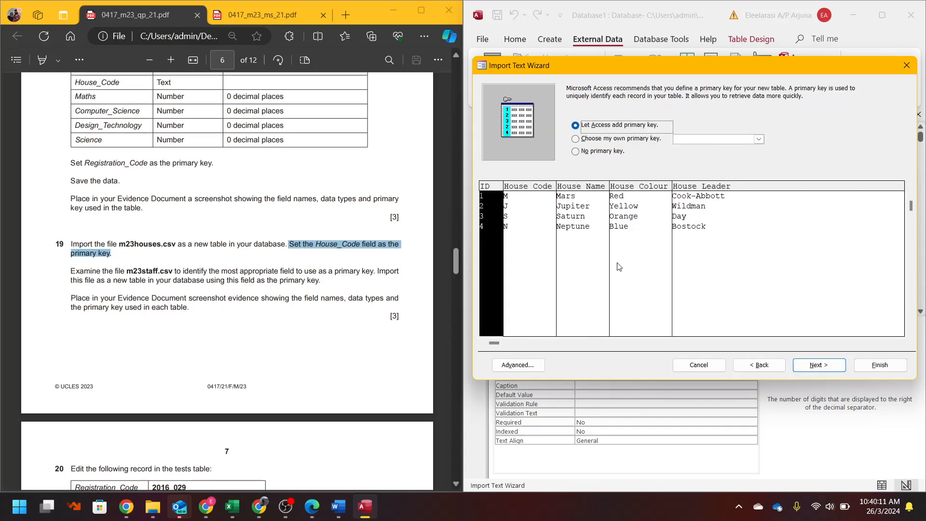
{"action": "left_click", "coordinate": [633, 139]}
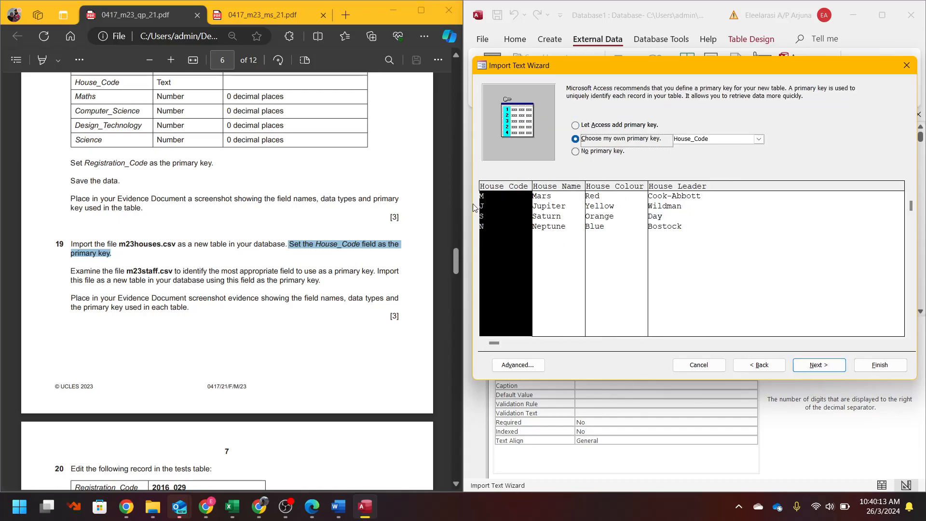
{"action": "left_click", "coordinate": [820, 365]}
{"action": "left_click", "coordinate": [871, 368]}
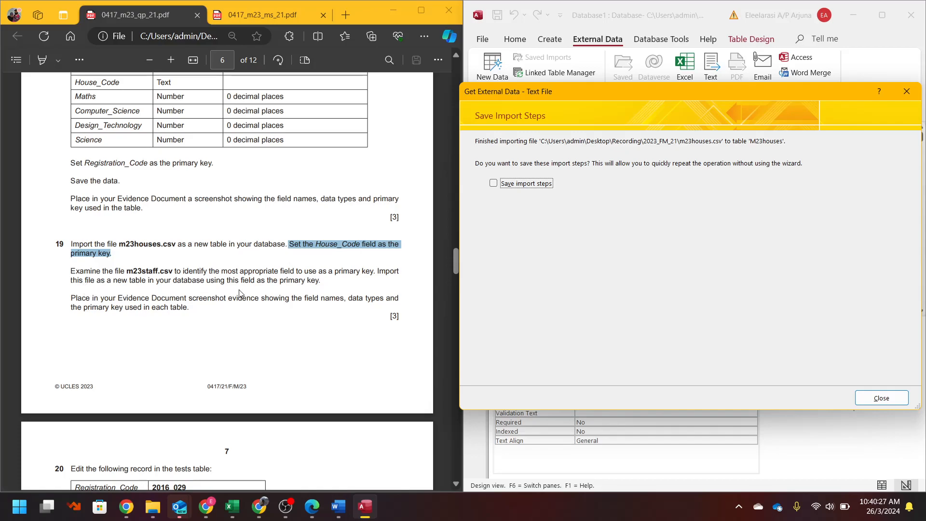
{"action": "left_click", "coordinate": [881, 393]}
- Import m23staff.csv into a new table as delimited text with first-row field names
{"action": "left_click", "coordinate": [475, 85]}
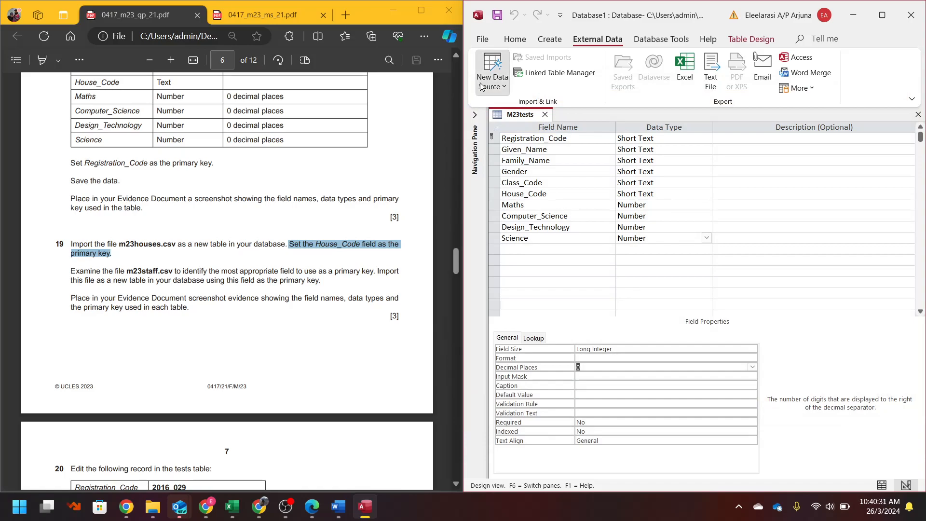
{"action": "mouse_move", "coordinate": [530, 112]}
{"action": "left_click", "coordinate": [648, 193]}
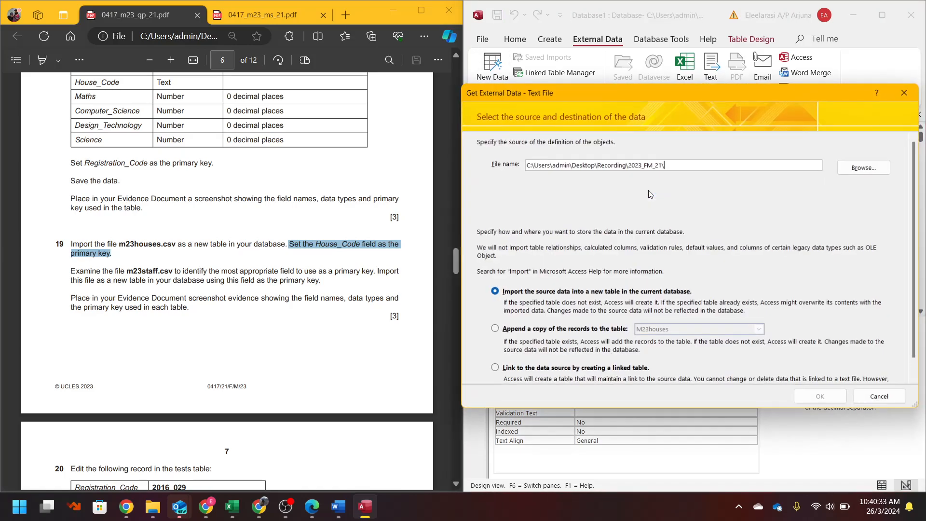
{"action": "left_click", "coordinate": [865, 168]}
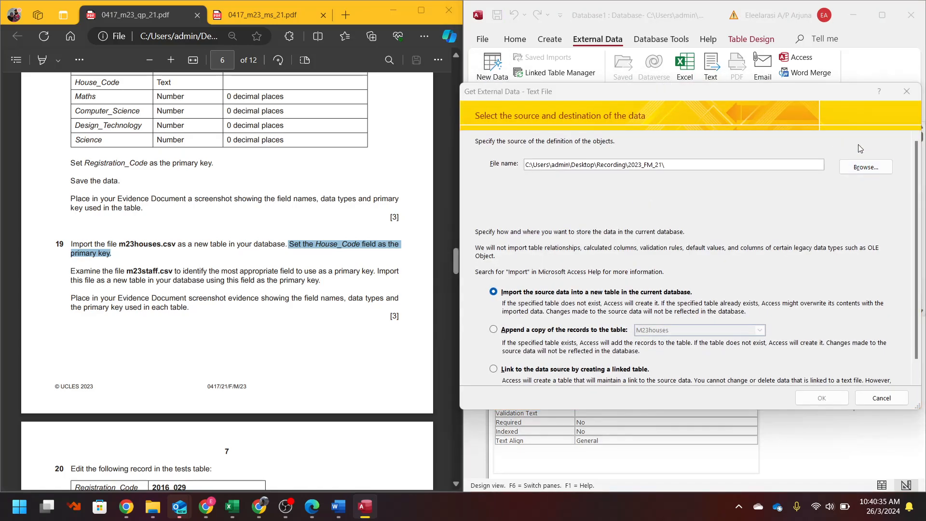
{"action": "double_click", "coordinate": [606, 257]}
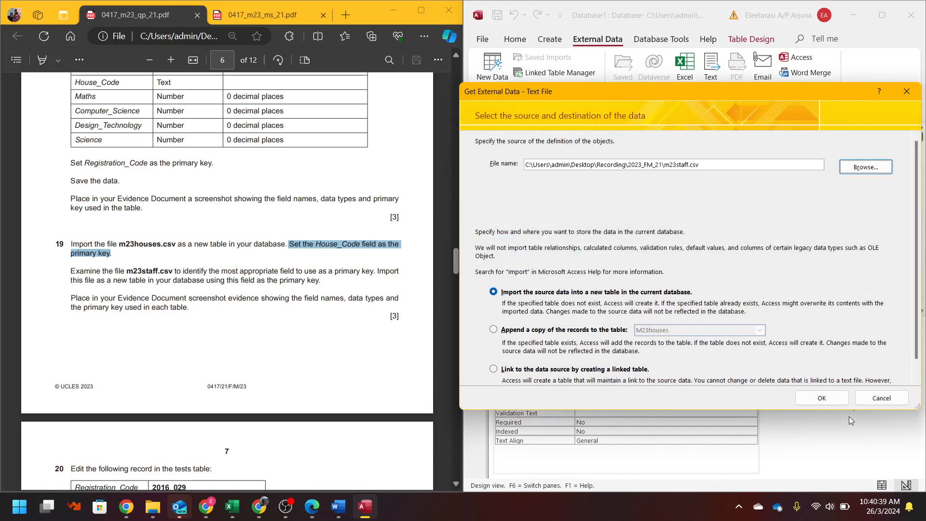
{"action": "left_click", "coordinate": [840, 400]}
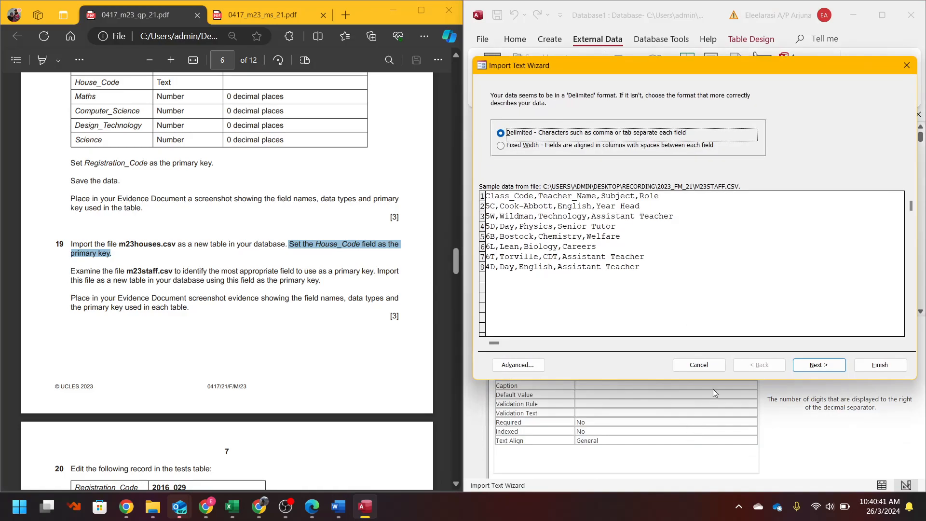
{"action": "left_click", "coordinate": [819, 365]}
{"action": "left_click", "coordinate": [494, 155]}
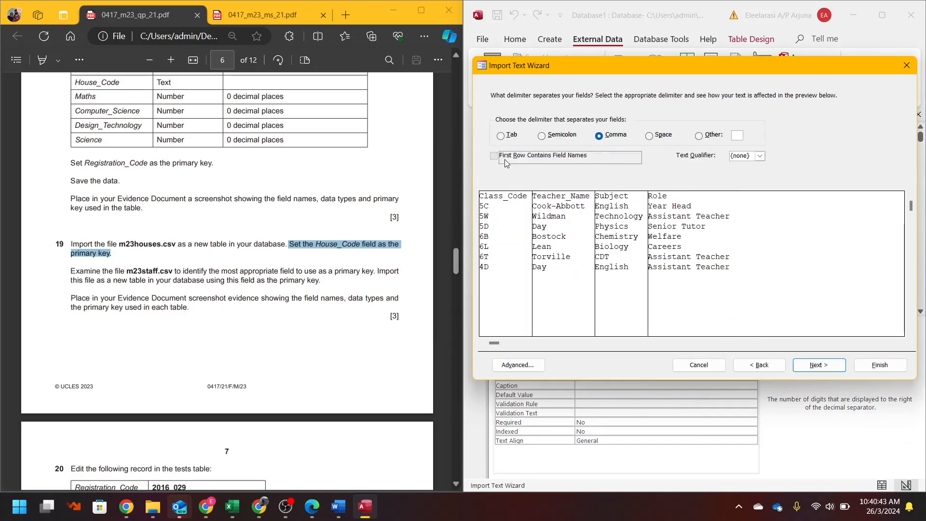
{"action": "left_click", "coordinate": [806, 364]}
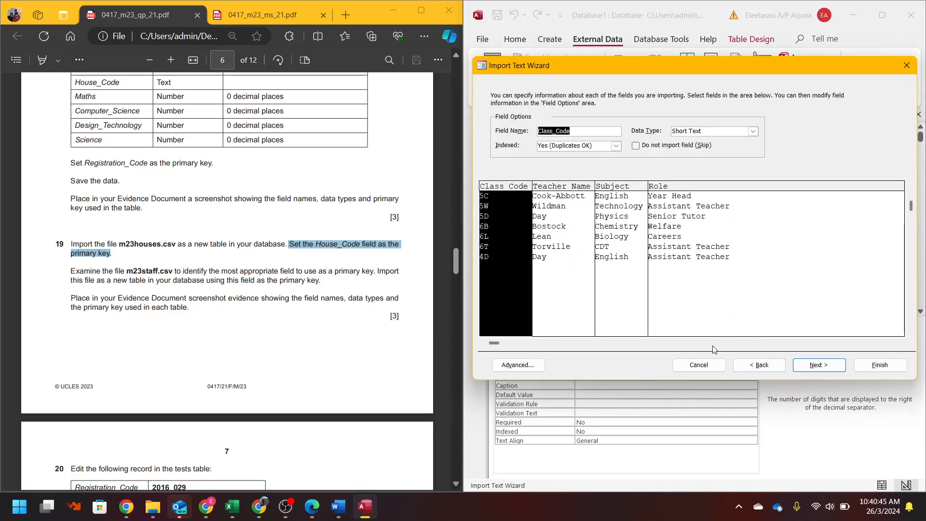
- Review the Class_Code, Teacher Name, Subject and Role field options
{"action": "left_click", "coordinate": [548, 287]}
{"action": "left_click", "coordinate": [603, 285]}
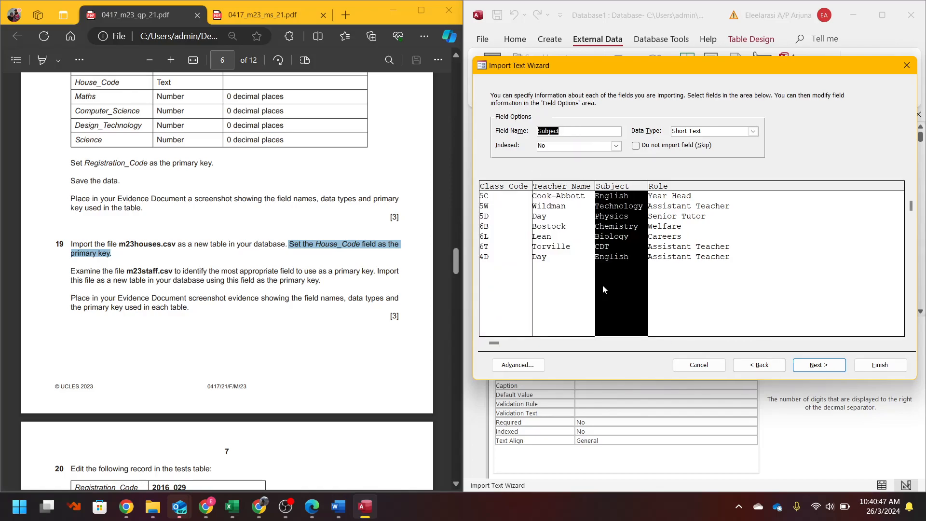
{"action": "left_click", "coordinate": [684, 311]}
{"action": "left_click", "coordinate": [817, 343]}
{"action": "left_click", "coordinate": [497, 343]}
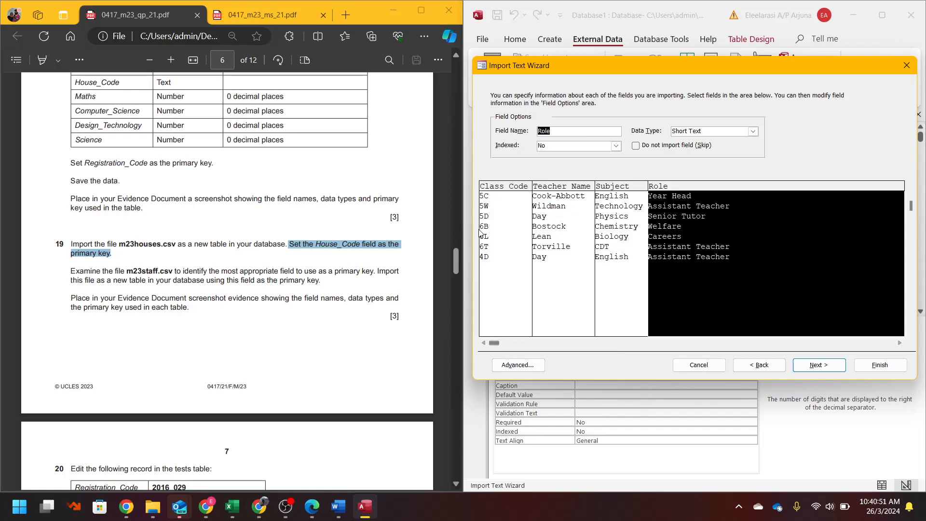
{"action": "left_click", "coordinate": [502, 272]}
{"action": "left_click", "coordinate": [540, 270]}
{"action": "left_click", "coordinate": [619, 263]}
{"action": "left_click", "coordinate": [712, 251]}
{"action": "left_click", "coordinate": [512, 253]}
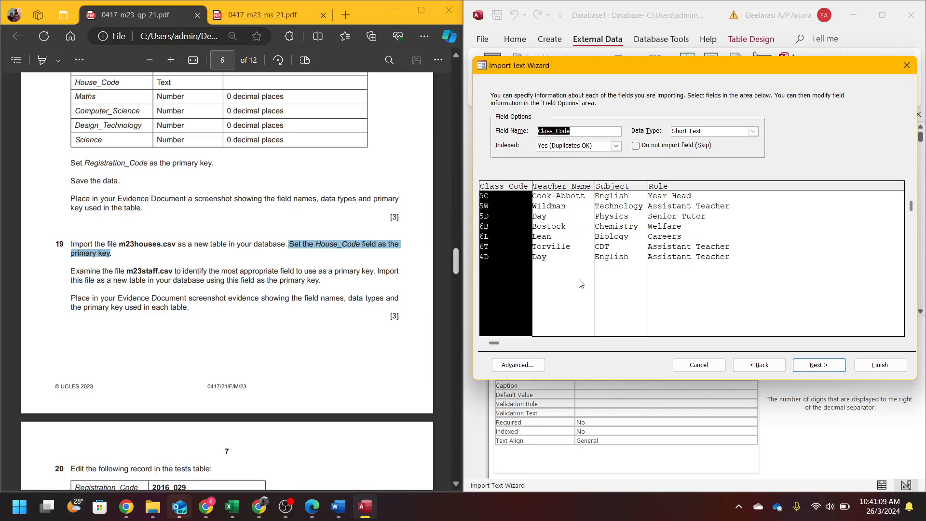
{"action": "left_click", "coordinate": [611, 261]}
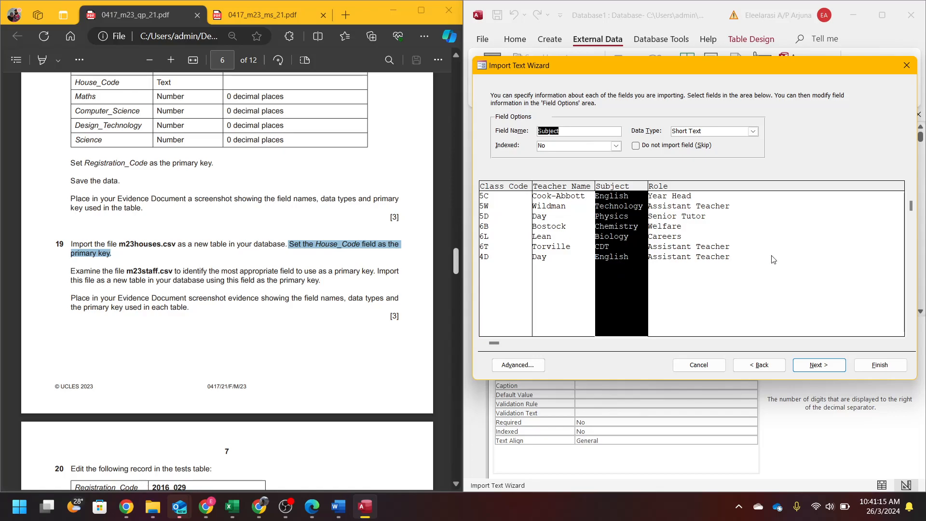
{"action": "left_click", "coordinate": [682, 260]}
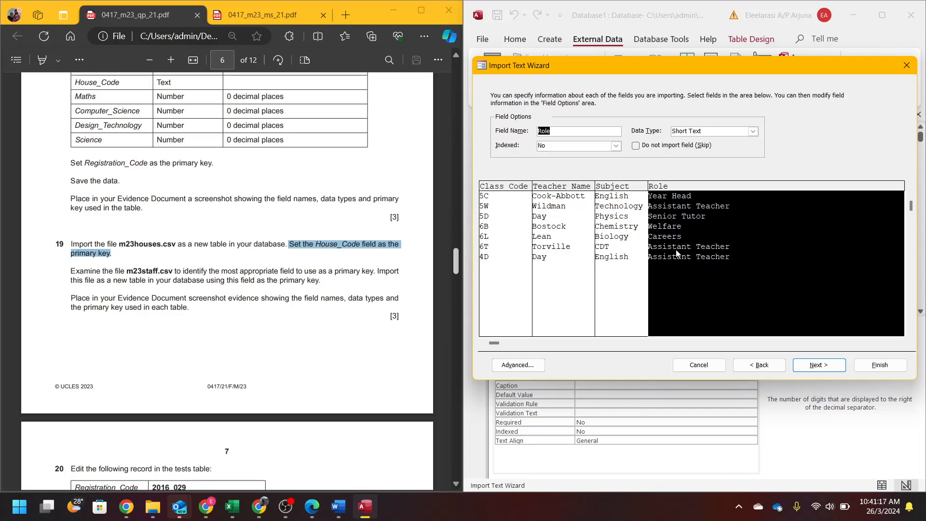
{"action": "left_click", "coordinate": [508, 269]}
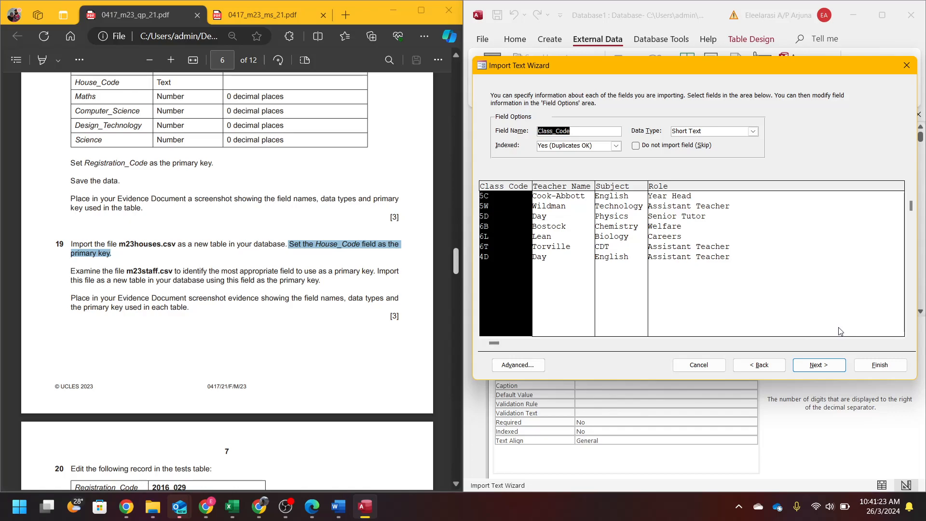
- Make Class_Code the primary key, finish the M23staff import, and open M23staff
{"action": "left_click", "coordinate": [839, 371]}
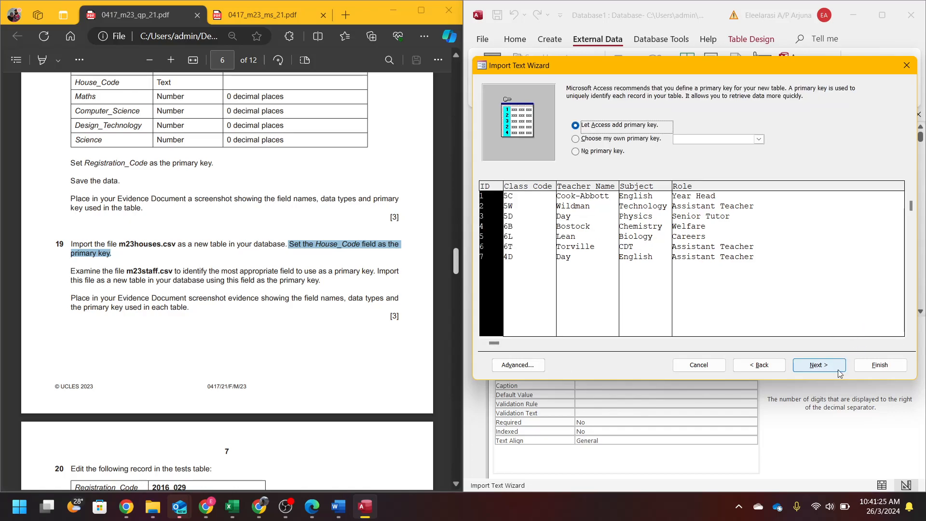
{"action": "left_click", "coordinate": [630, 142]}
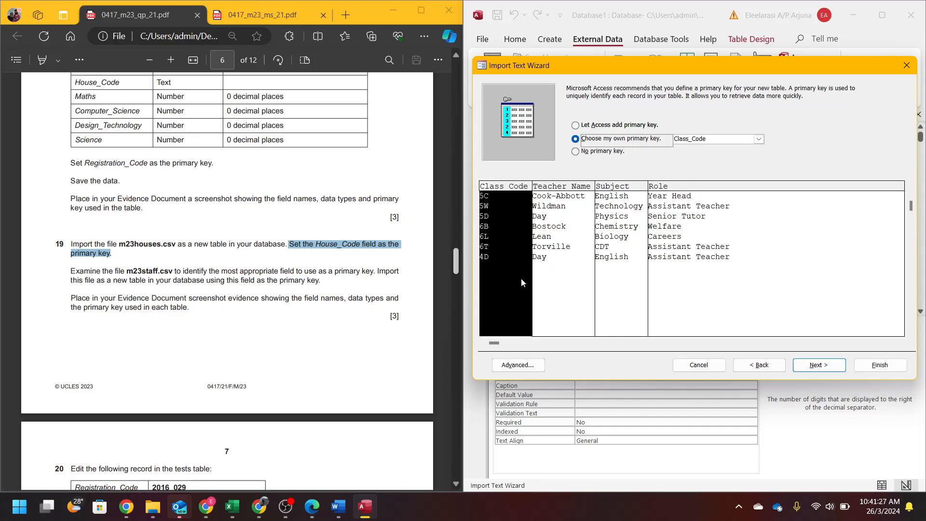
{"action": "left_click", "coordinate": [818, 365]}
{"action": "left_click", "coordinate": [878, 365]}
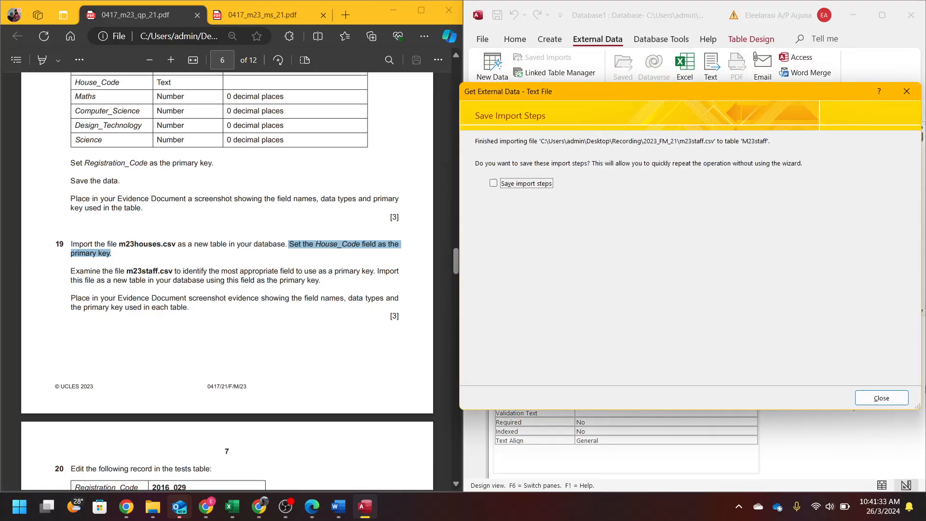
{"action": "left_click", "coordinate": [885, 399]}
{"action": "mouse_move", "coordinate": [188, 300]}
{"action": "left_mouse_down"}
{"action": "mouse_move", "coordinate": [301, 279]}
{"action": "mouse_move", "coordinate": [355, 303]}
{"action": "mouse_move", "coordinate": [121, 316]}
{"action": "mouse_move", "coordinate": [193, 316]}
{"action": "left_mouse_up"}
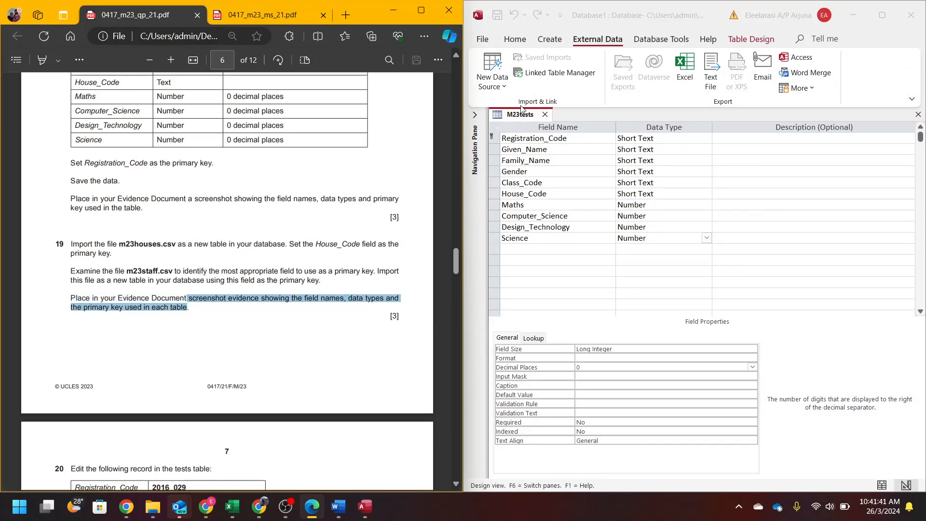
{"action": "left_click", "coordinate": [476, 151]}
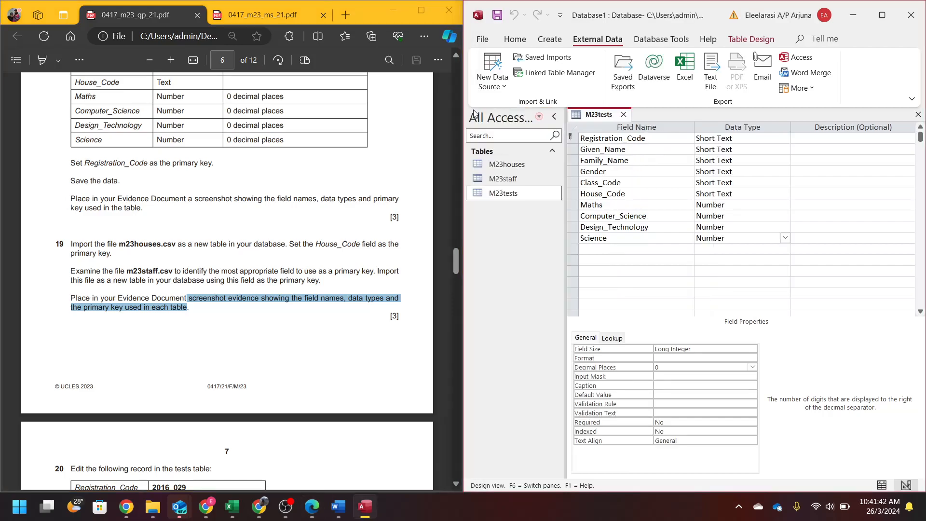
{"action": "double_click", "coordinate": [504, 179]}
- Show M23staff in Design View and screenshot its field names and data types
{"action": "double_click", "coordinate": [506, 165]}
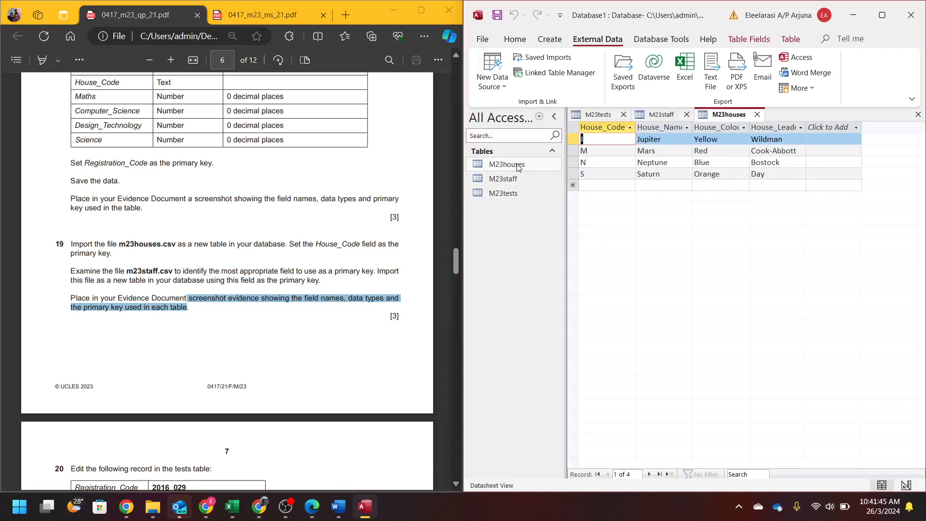
{"action": "left_click", "coordinate": [554, 116]}
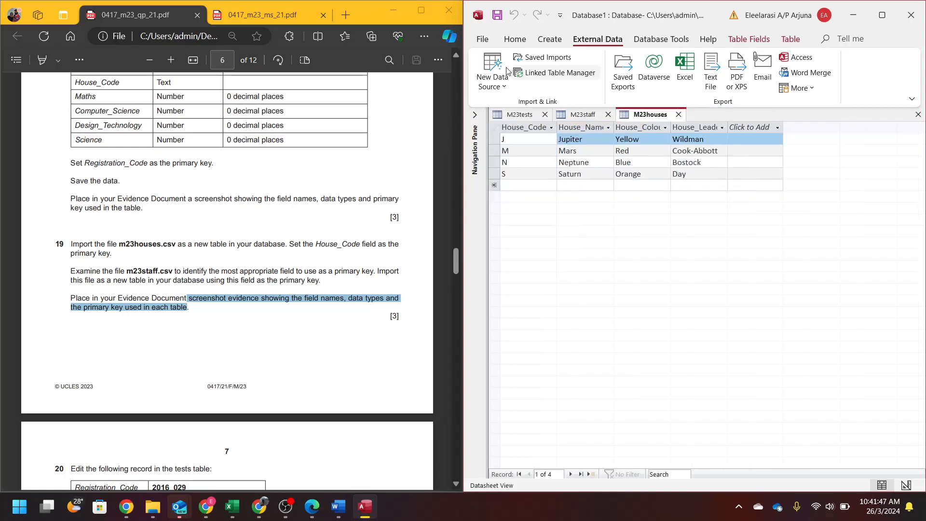
{"action": "left_click", "coordinate": [582, 115]}
{"action": "left_click", "coordinate": [515, 39]}
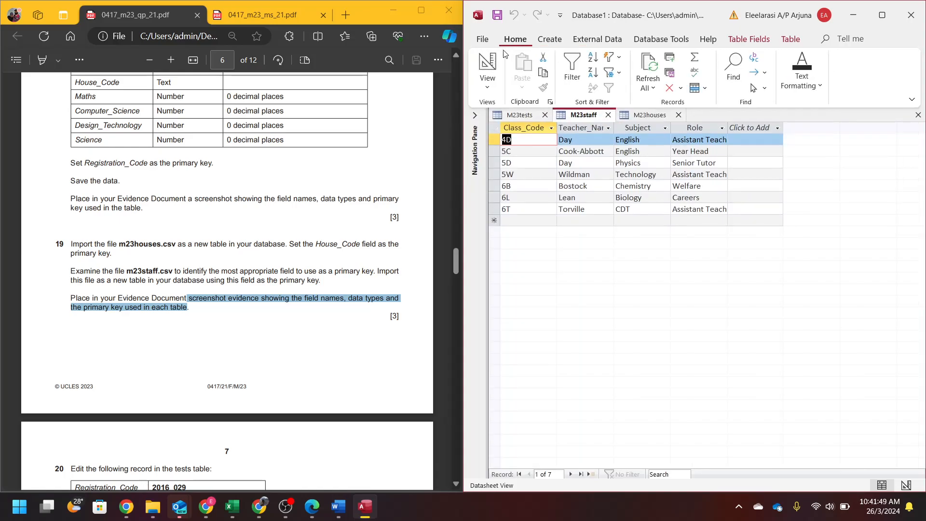
{"action": "left_click", "coordinate": [488, 65]}
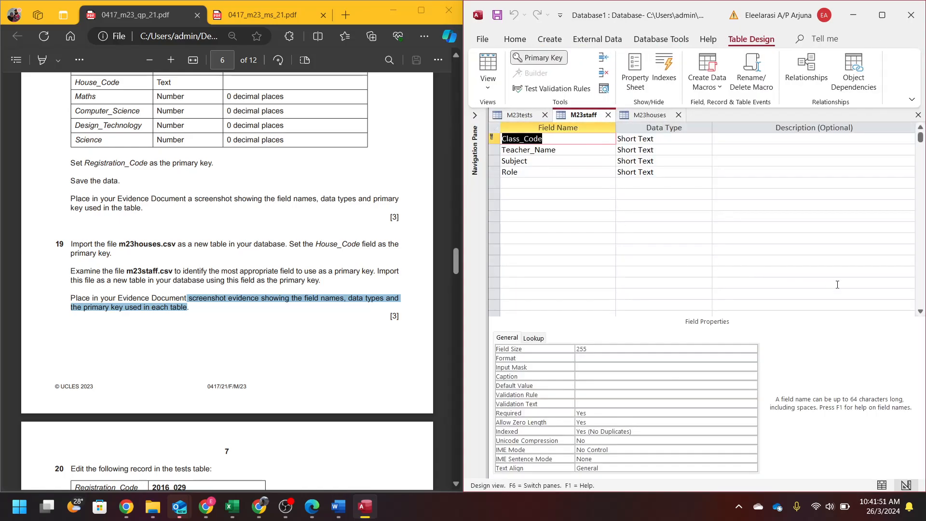
{"action": "key", "text": "super+shift+s"}
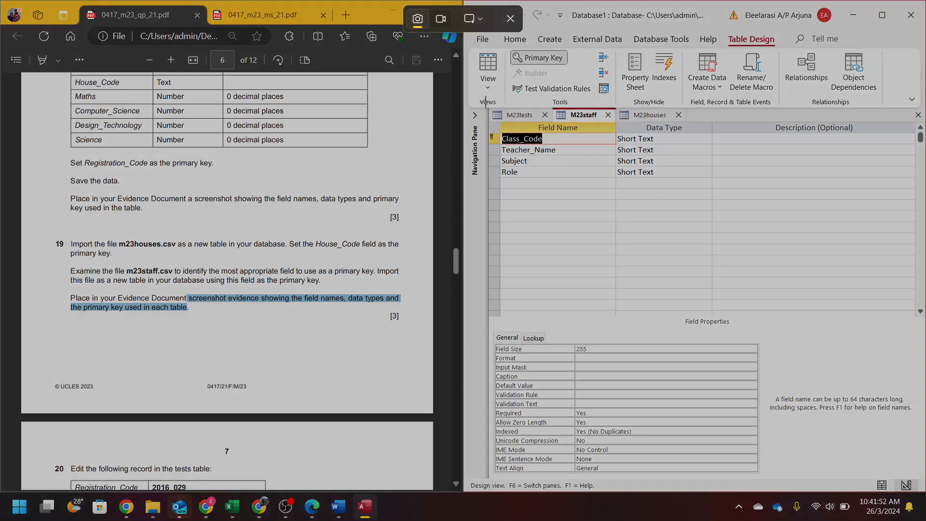
{"action": "left_click_drag", "start_coordinate": [486, 107], "coordinate": [710, 187]}
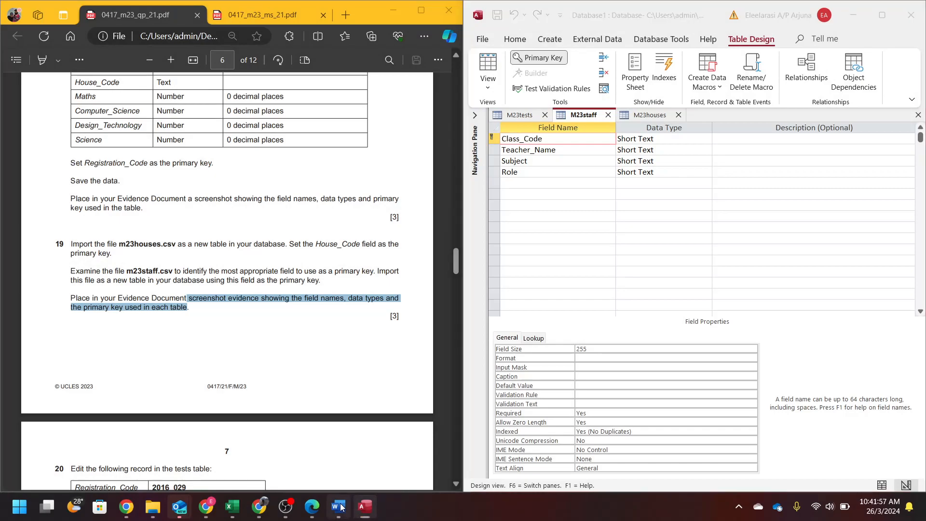
- Paste the M23staff design screenshot on a new Word page under Evidence 6 for Step 19
{"action": "left_click", "coordinate": [338, 506]}
{"action": "scroll", "coordinate": [633, 344], "scroll_direction": "down", "scroll_amount": 3}
{"action": "left_click", "coordinate": [619, 311]}
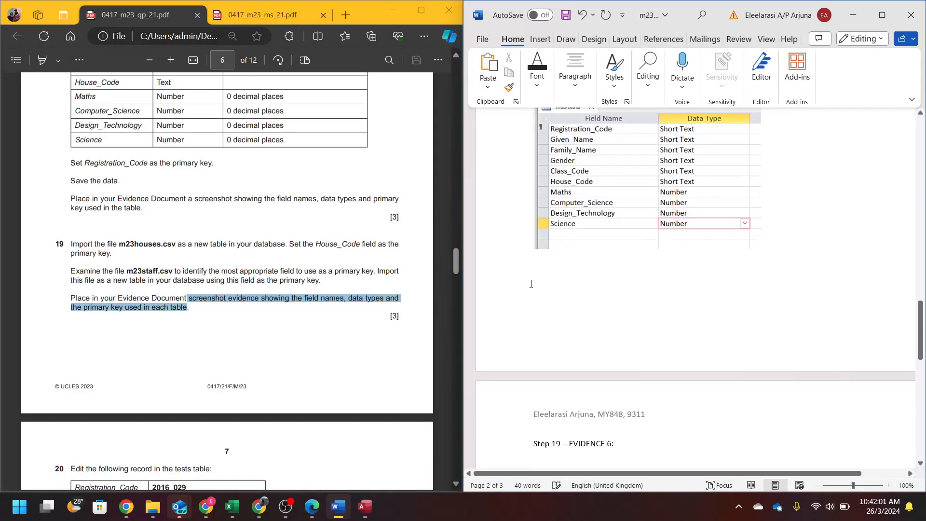
{"action": "key", "text": "ctrl+Return"}
{"action": "key", "text": "Return"}
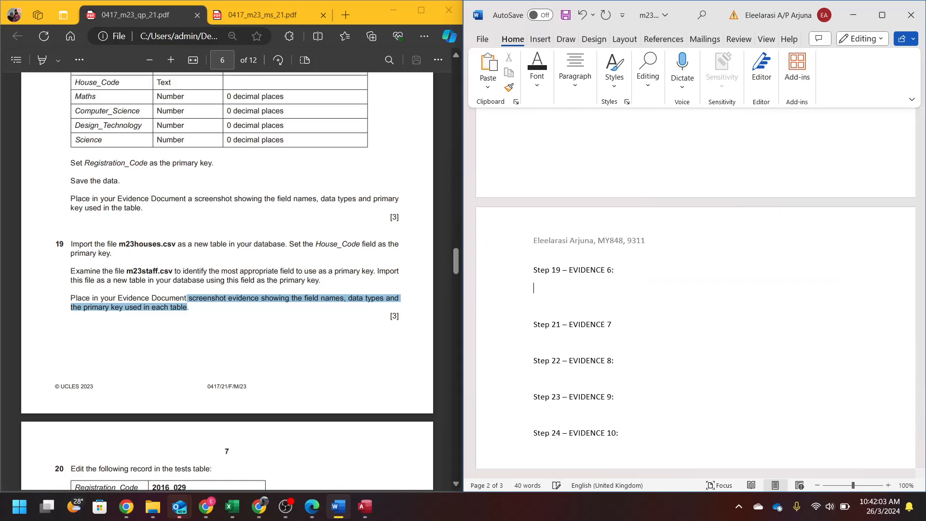
{"action": "key", "text": "ctrl+v"}
{"action": "key", "text": "Up"}
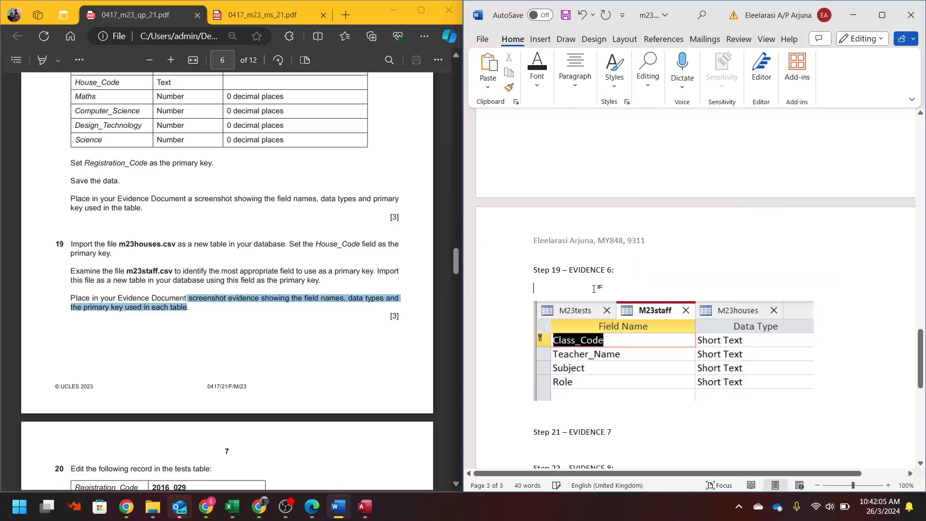
- Show M23houses in Design View and screenshot its field design
{"action": "left_click", "coordinate": [365, 506]}
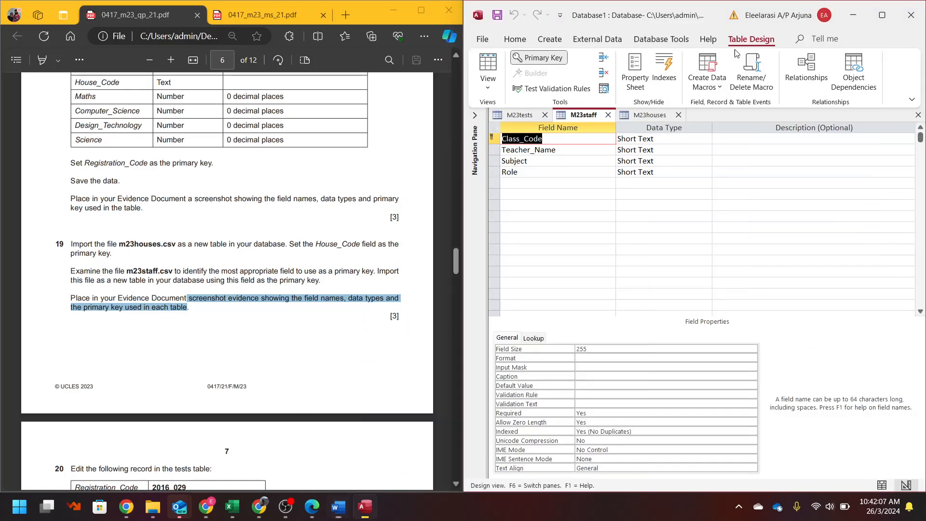
{"action": "left_click", "coordinate": [652, 119]}
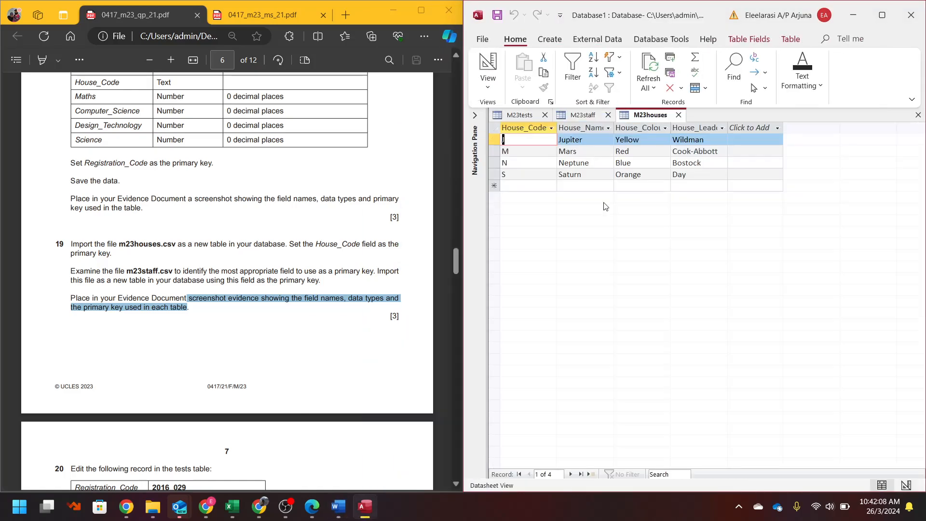
{"action": "left_click", "coordinate": [484, 65]}
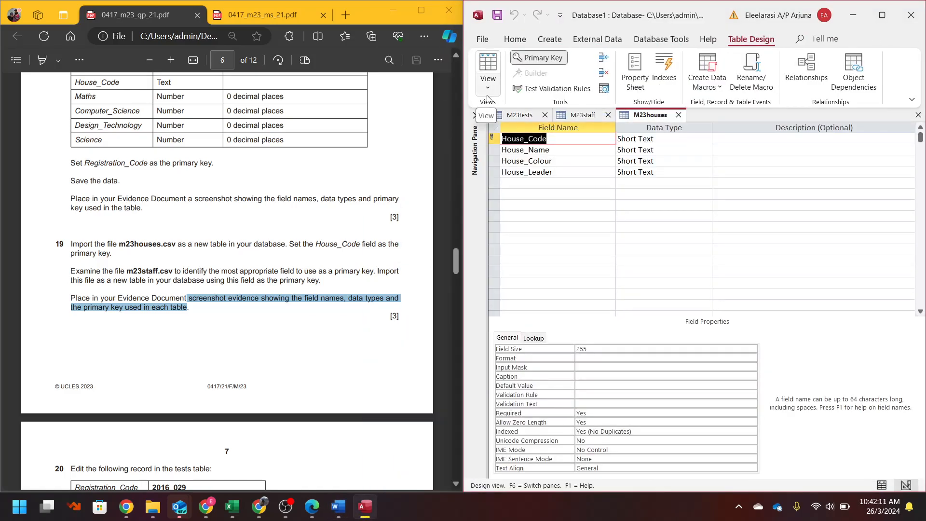
{"action": "key", "text": "super+shift+s"}
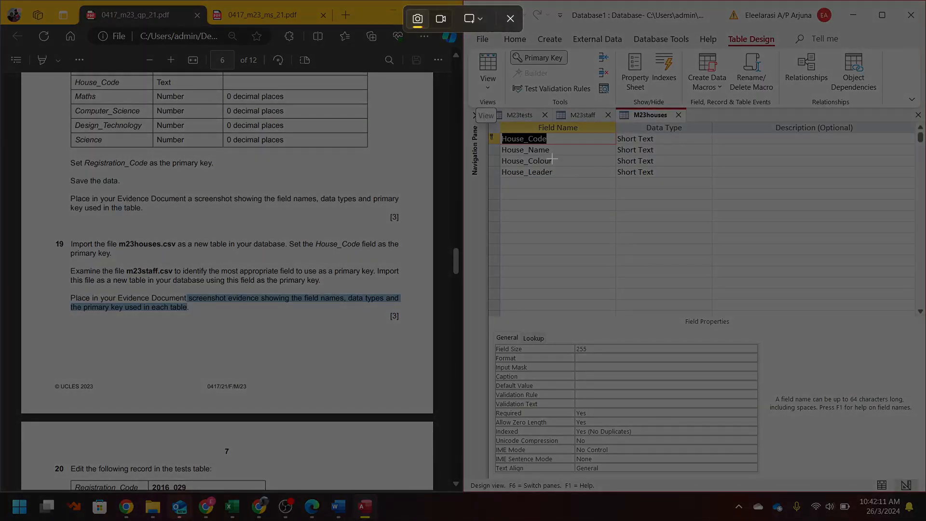
{"action": "key", "text": "Escape"}
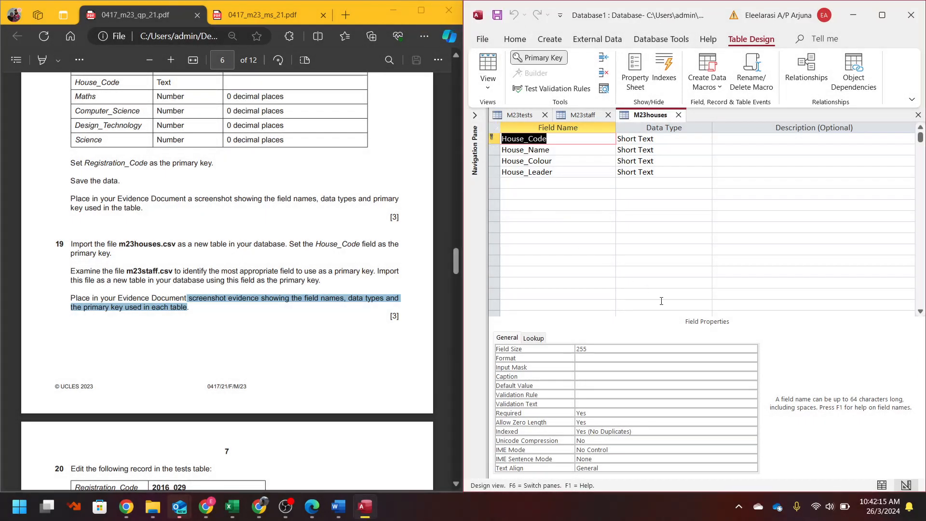
{"action": "key", "text": "super+shift+s"}
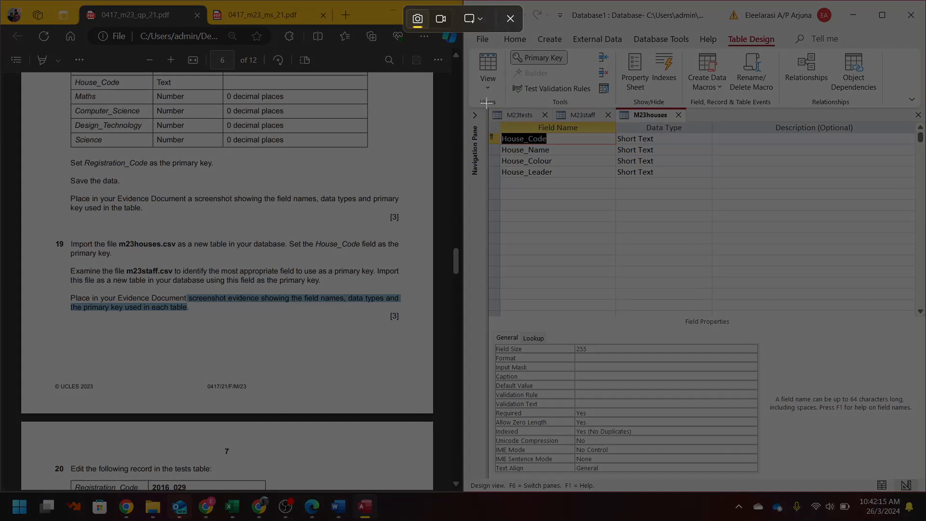
{"action": "left_click_drag", "start_coordinate": [488, 108], "coordinate": [713, 186]}
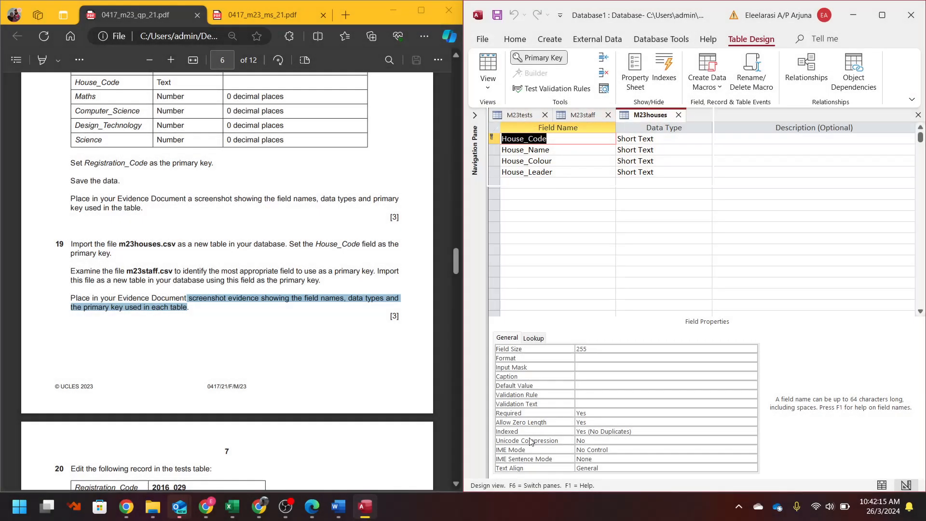
- Paste the M23houses design screenshot into the evidence and scroll the question paper to page 7
{"action": "left_click", "coordinate": [338, 505]}
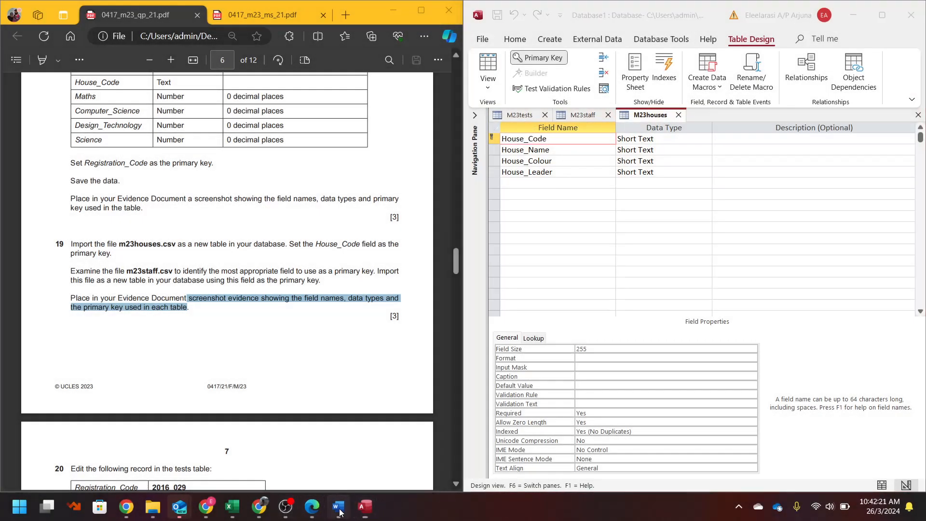
{"action": "key", "text": "ctrl+v"}
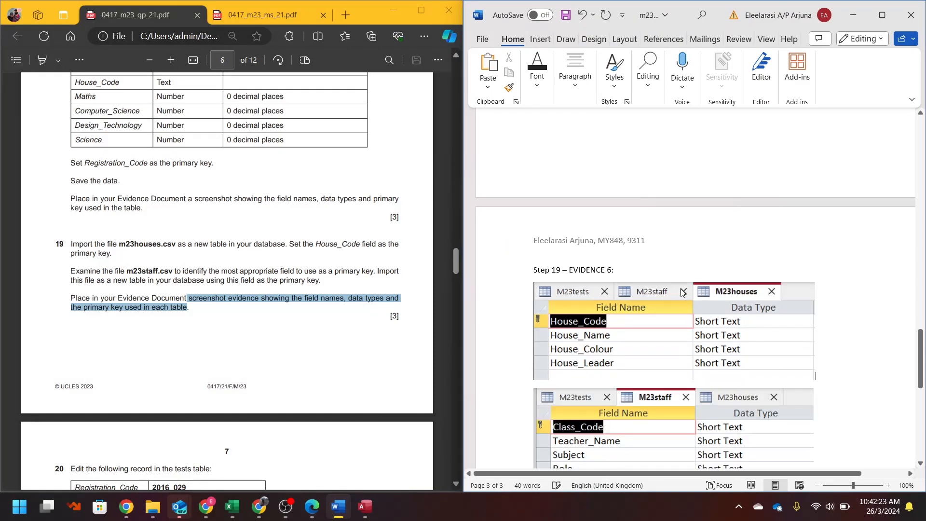
{"action": "left_click", "coordinate": [853, 15]}
{"action": "left_click", "coordinate": [254, 336]}
{"action": "scroll", "coordinate": [254, 336], "scroll_direction": "down", "scroll_amount": 7}
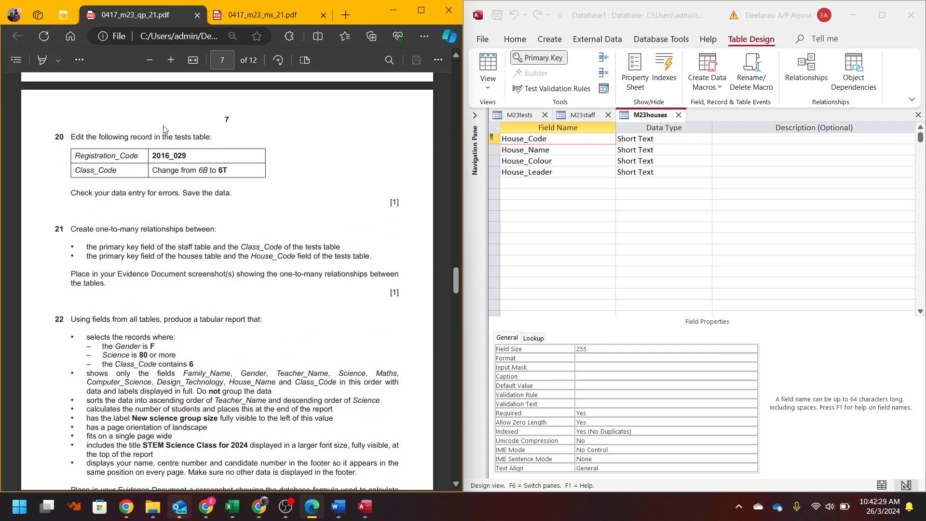
- Change record 2016_029's Class_Code in M23tests from 6B to 6T and close the table to save
{"action": "left_click", "coordinate": [520, 115]}
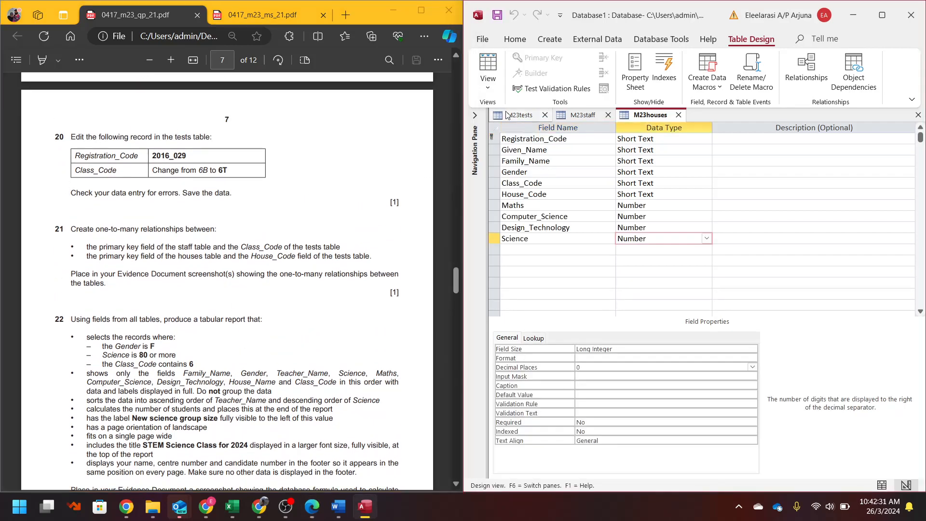
{"action": "left_click", "coordinate": [488, 68]}
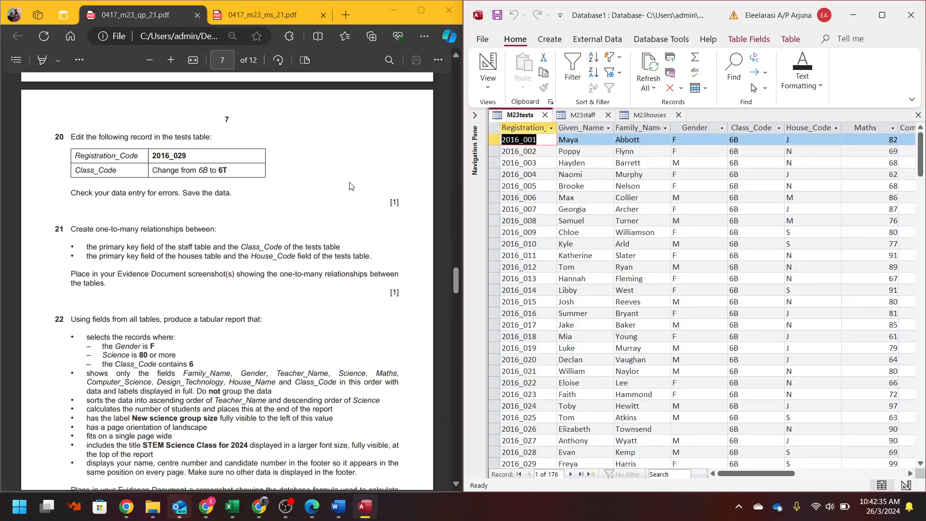
{"action": "left_click", "coordinate": [548, 233]}
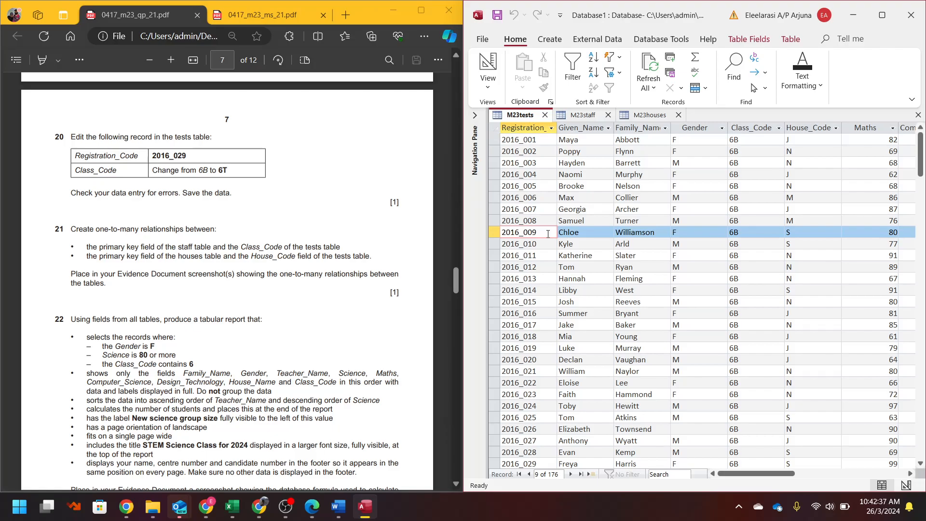
{"action": "scroll", "coordinate": [548, 236], "scroll_direction": "down", "scroll_amount": 4}
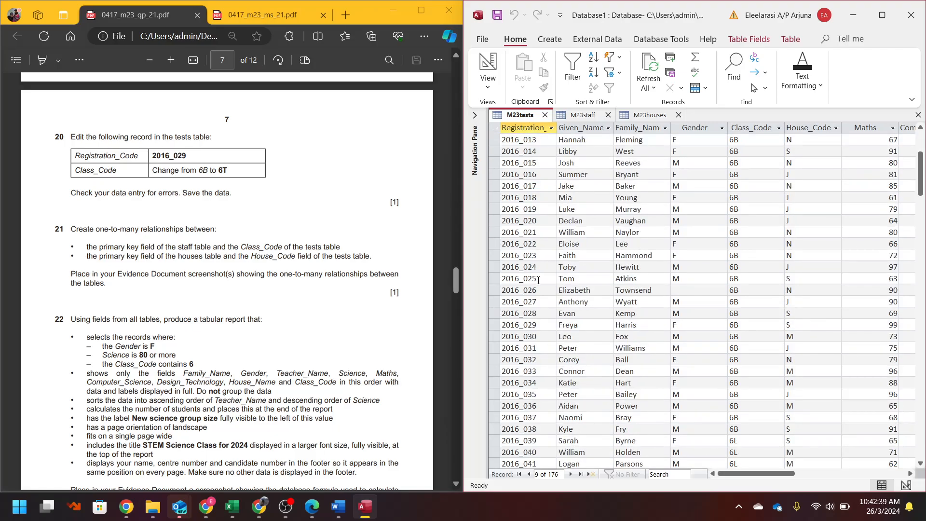
{"action": "scroll", "coordinate": [538, 279], "scroll_direction": "down", "scroll_amount": 2}
{"action": "left_click", "coordinate": [540, 254]}
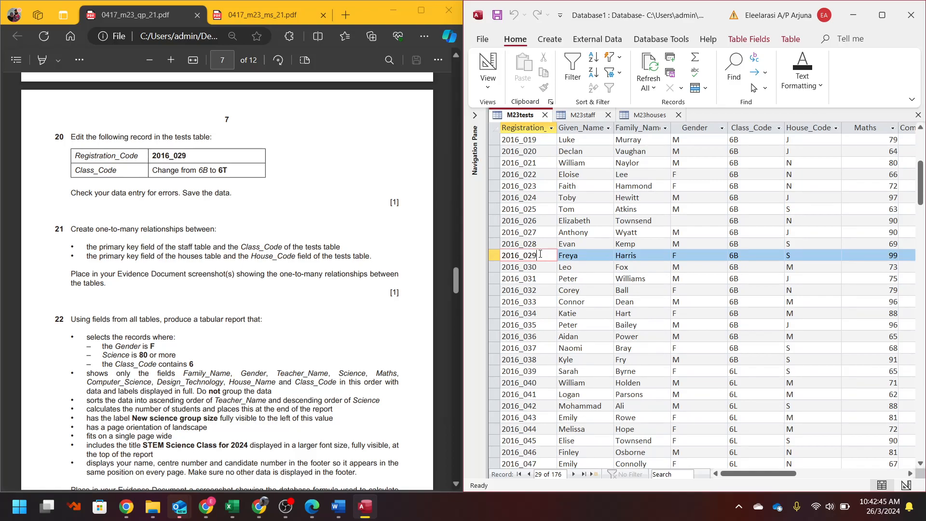
{"action": "key", "text": "Tab"}
{"action": "key", "text": "Tab"}
{"action": "key", "text": "Tab"}
{"action": "key", "text": "Tab"}
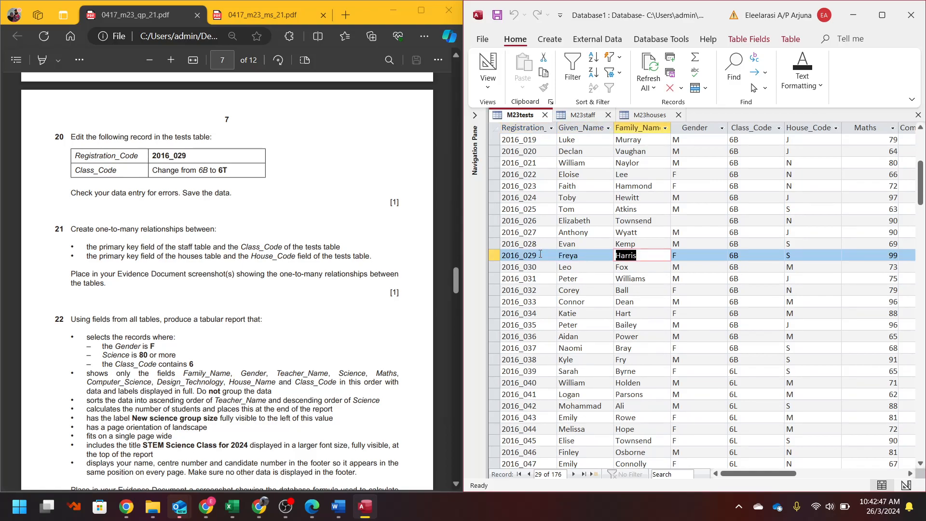
{"action": "type", "text": "6"}
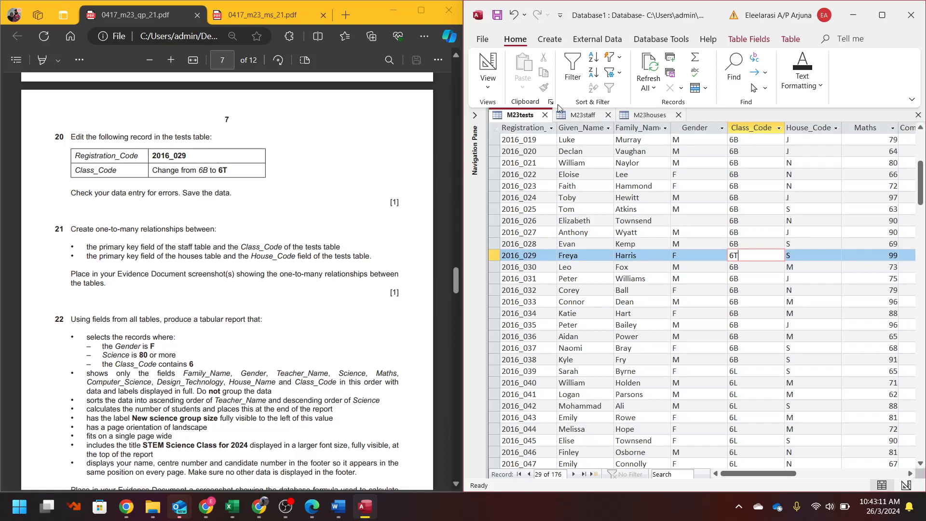
{"action": "left_click", "coordinate": [545, 115]}
- Close the open tables and open the Relationships layout from Database Tools
{"action": "left_click", "coordinate": [544, 115]}
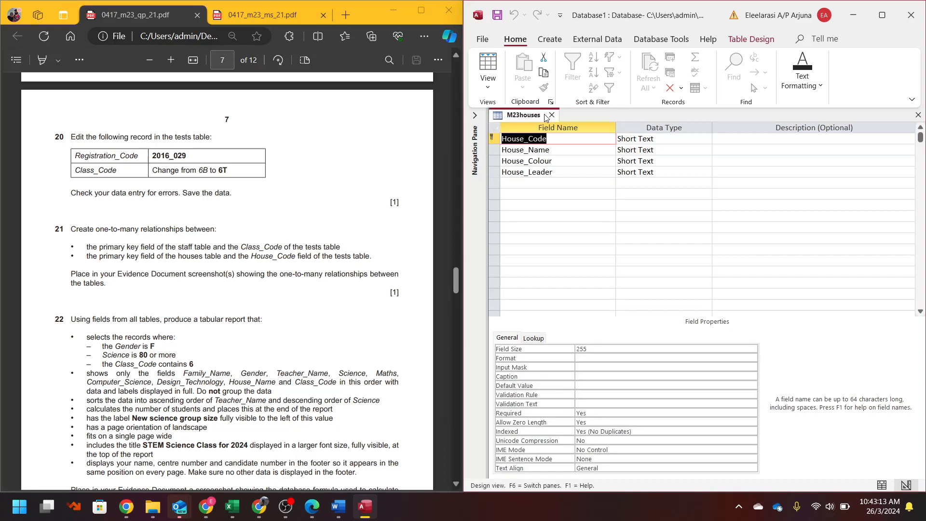
{"action": "left_click", "coordinate": [551, 115]}
{"action": "left_click", "coordinate": [558, 43]}
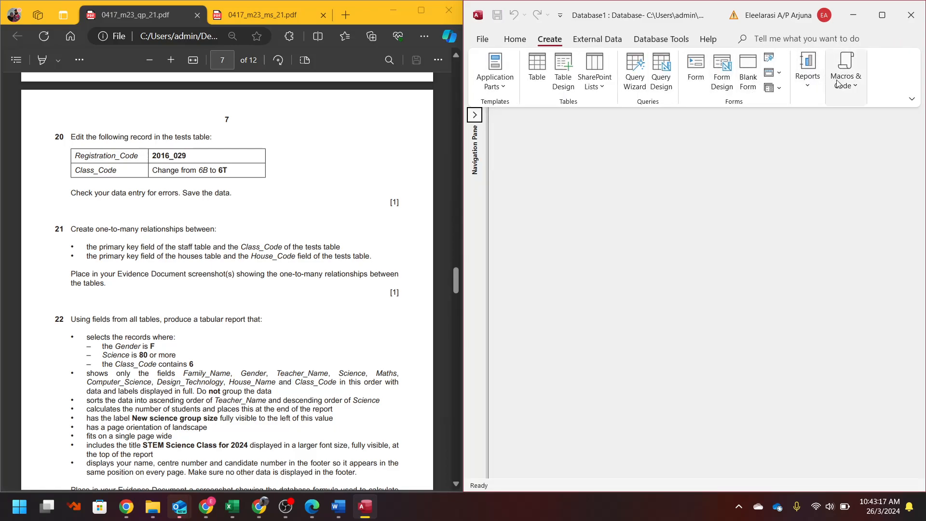
{"action": "left_click", "coordinate": [882, 15]}
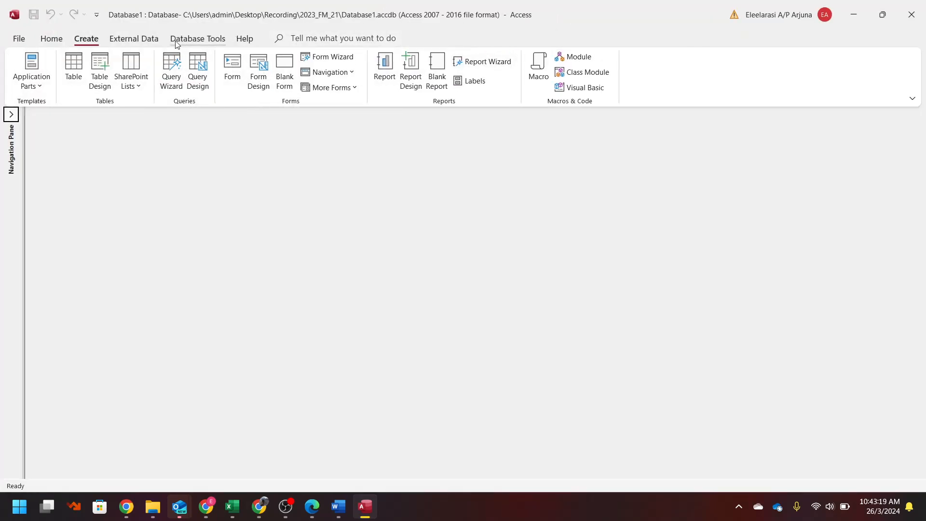
{"action": "left_click", "coordinate": [198, 38]}
{"action": "double_click", "coordinate": [577, 5]}
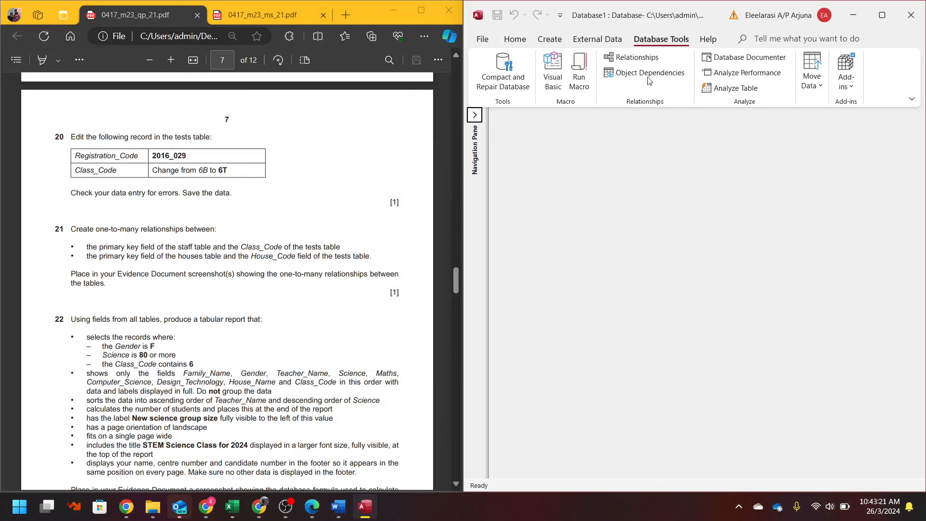
{"action": "left_click", "coordinate": [631, 57]}
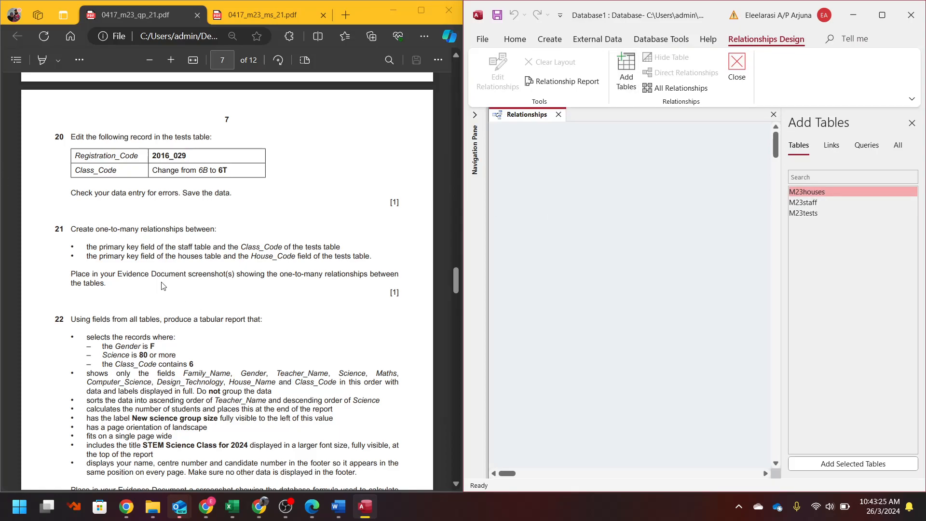
- Add M23staff and M23tests to the layout and join them on Class_Code
{"action": "scroll", "coordinate": [230, 157], "scroll_direction": "down", "scroll_amount": 2}
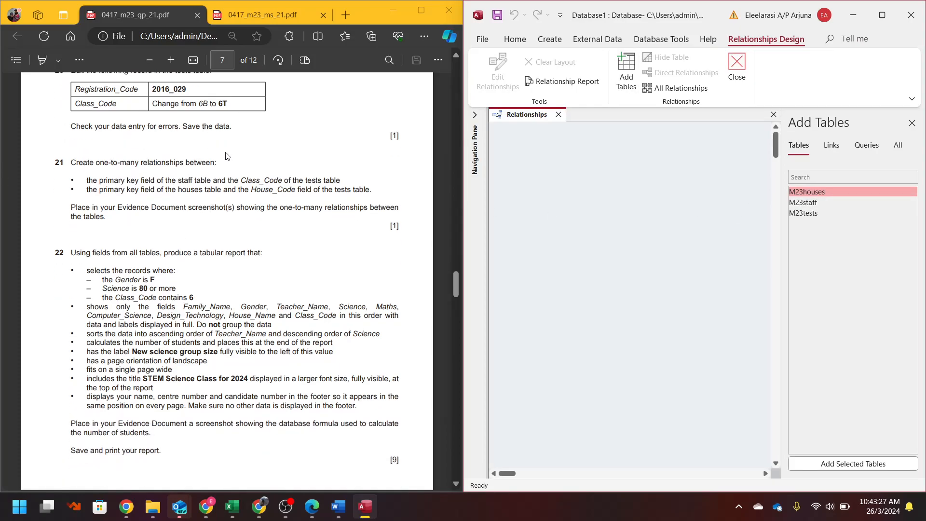
{"action": "left_click", "coordinate": [801, 203]}
{"action": "left_click_drag", "start_coordinate": [800, 206], "coordinate": [546, 181]}
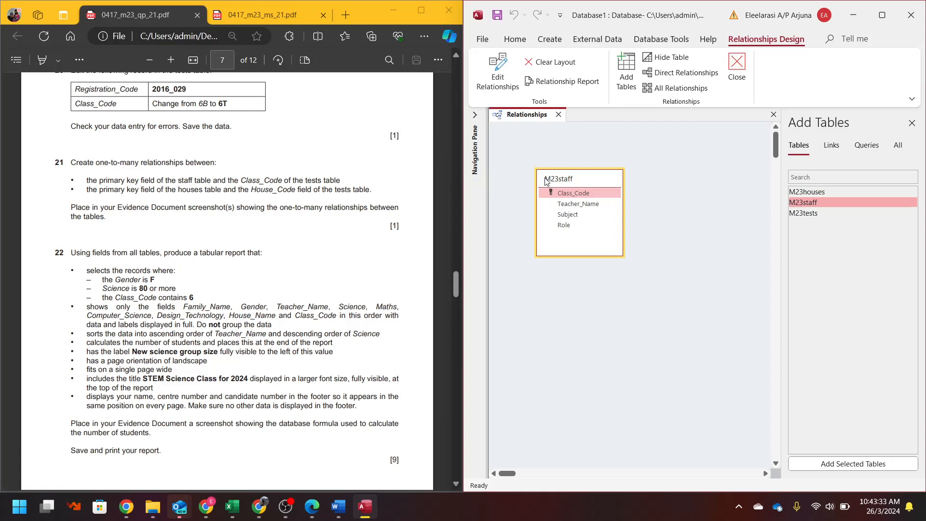
{"action": "left_click_drag", "start_coordinate": [803, 213], "coordinate": [665, 178]}
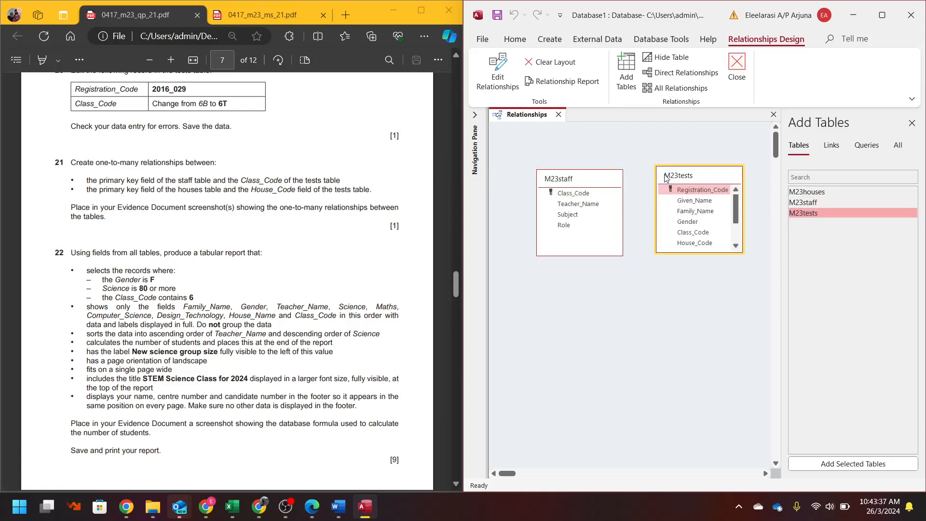
{"action": "left_click", "coordinate": [573, 196]}
{"action": "left_click_drag", "start_coordinate": [572, 195], "coordinate": [696, 242]}
{"action": "left_click", "coordinate": [690, 234]}
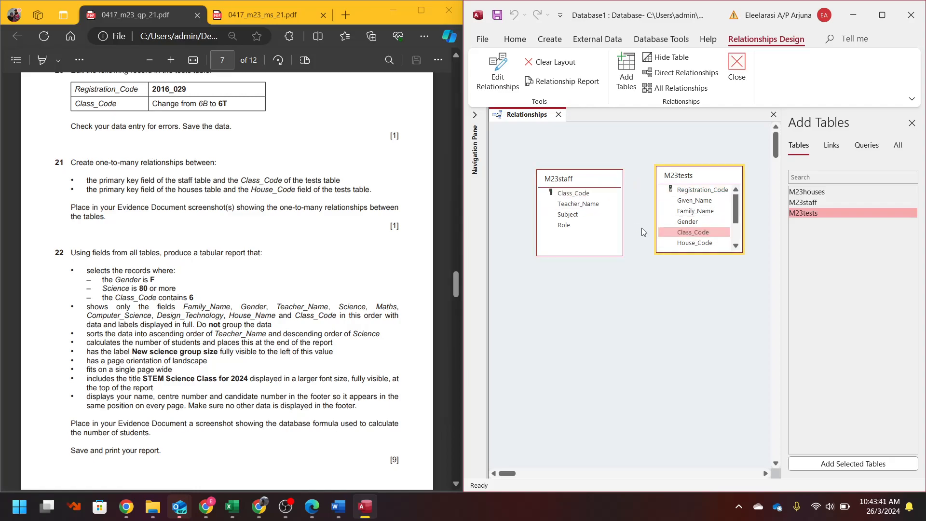
{"action": "left_click", "coordinate": [575, 192]}
{"action": "left_click_drag", "start_coordinate": [560, 198], "coordinate": [700, 230]}
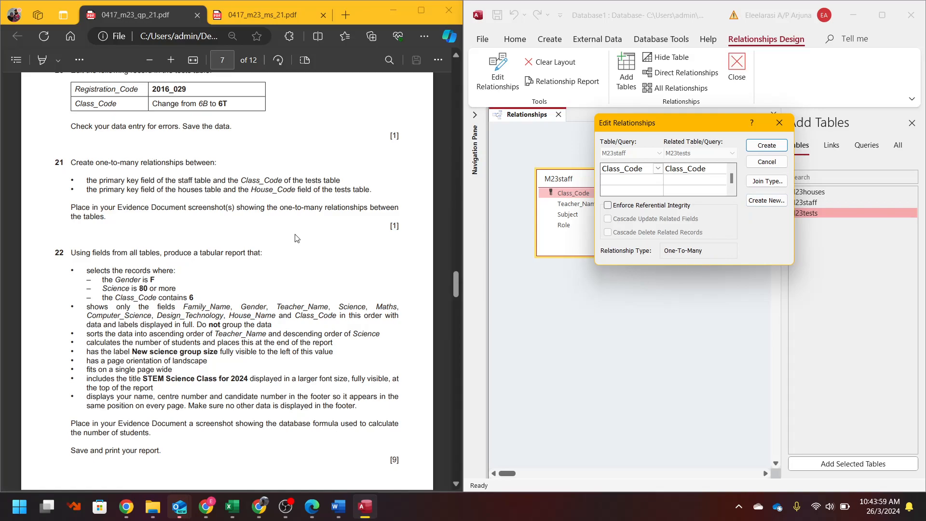
- Highlight question 21's screenshot requirement and capture the Edit Relationships settings
{"action": "left_click_drag", "start_coordinate": [239, 210], "coordinate": [109, 226]}
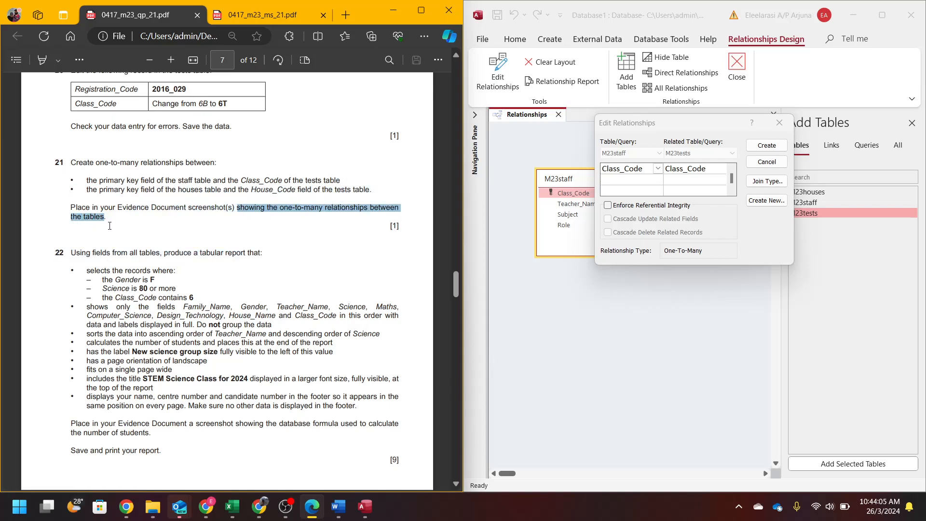
{"action": "left_click", "coordinate": [772, 253]}
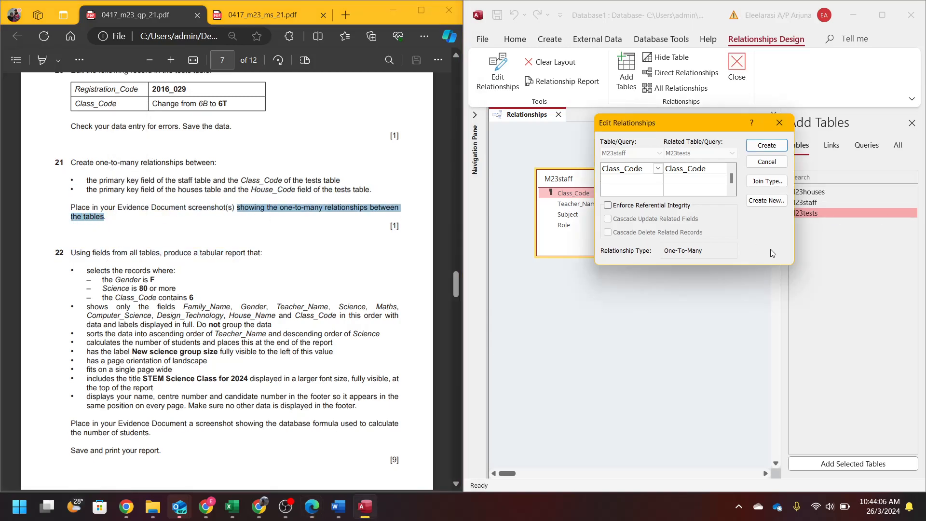
{"action": "key", "text": "super+shift+s"}
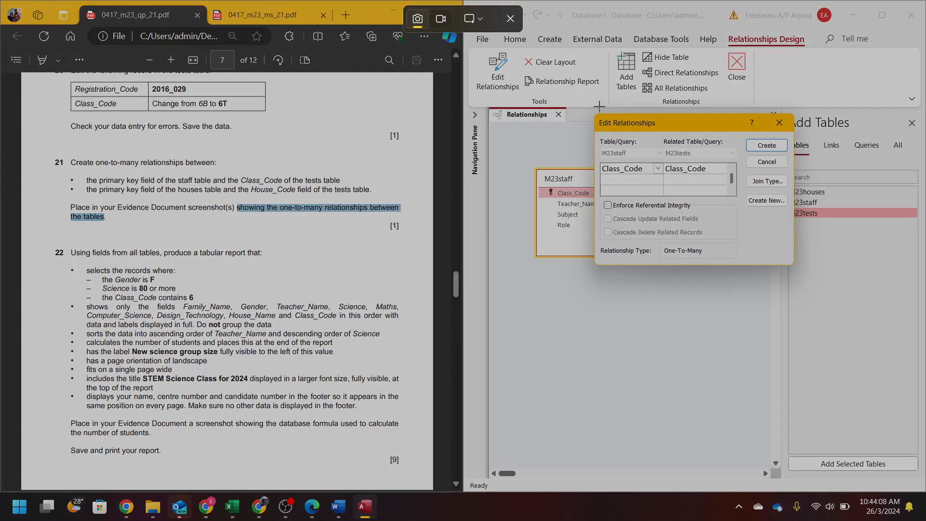
{"action": "left_click_drag", "start_coordinate": [593, 116], "coordinate": [793, 265]}
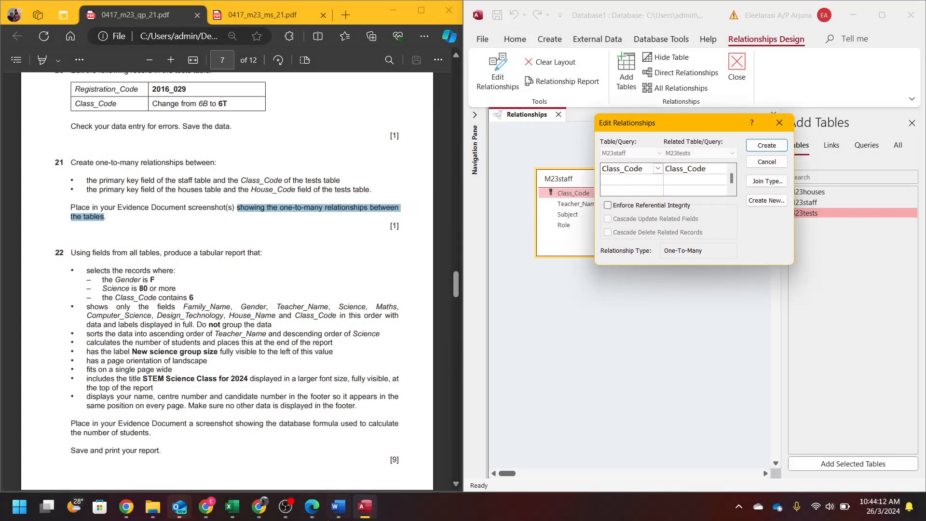
- Paste the Class_Code relationship screenshot under Step 21 – EVIDENCE 7 and shrink it
{"action": "left_click", "coordinate": [338, 506]}
{"action": "scroll", "coordinate": [639, 333], "scroll_direction": "down", "scroll_amount": 6}
{"action": "scroll", "coordinate": [639, 333], "scroll_direction": "down", "scroll_amount": 1}
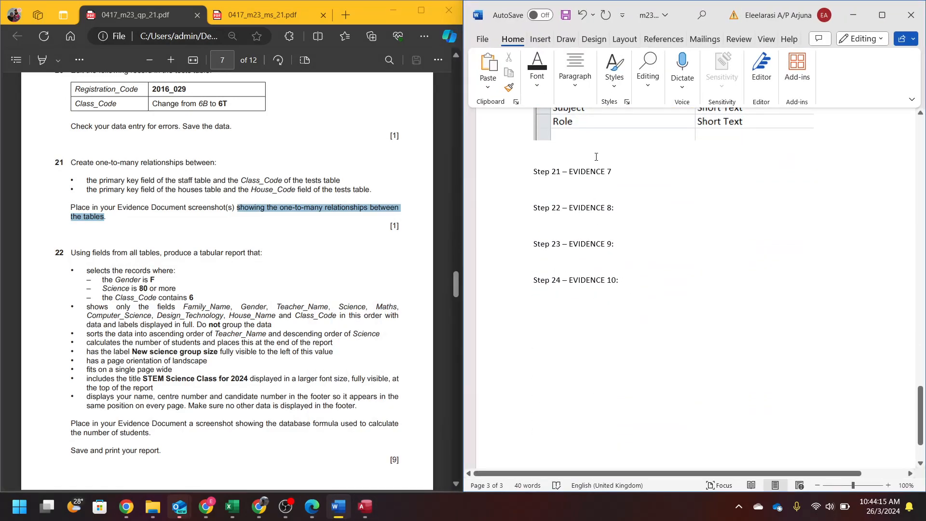
{"action": "left_click", "coordinate": [624, 171]}
{"action": "key", "text": "ctrl+v"}
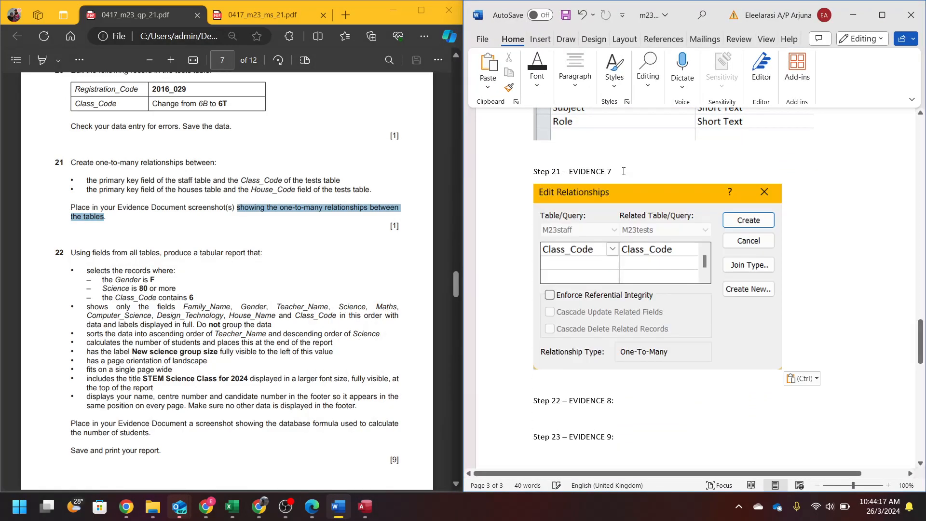
{"action": "left_click_drag", "start_coordinate": [782, 369], "coordinate": [723, 326]}
- Create the one-to-many Class_Code relationship and add M23houses to the layout
{"action": "key", "text": "alt+Tab"}
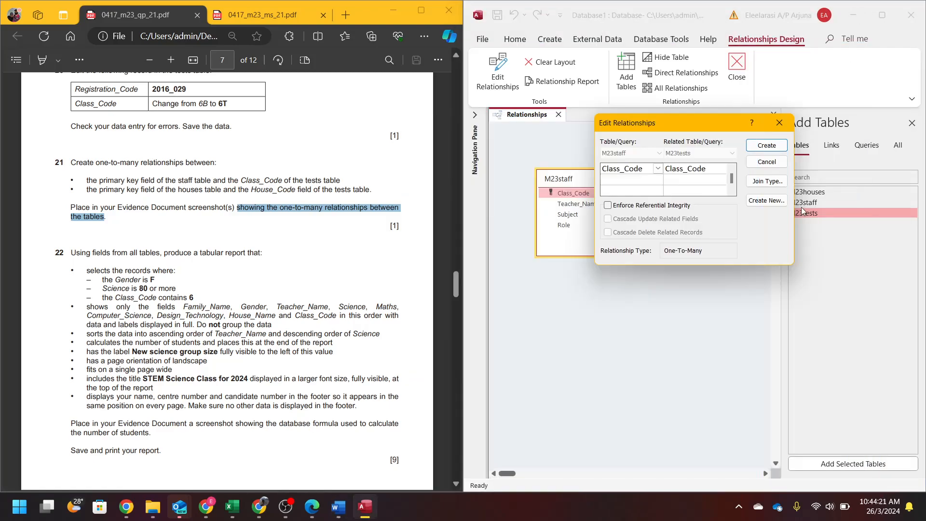
{"action": "left_click", "coordinate": [765, 151]}
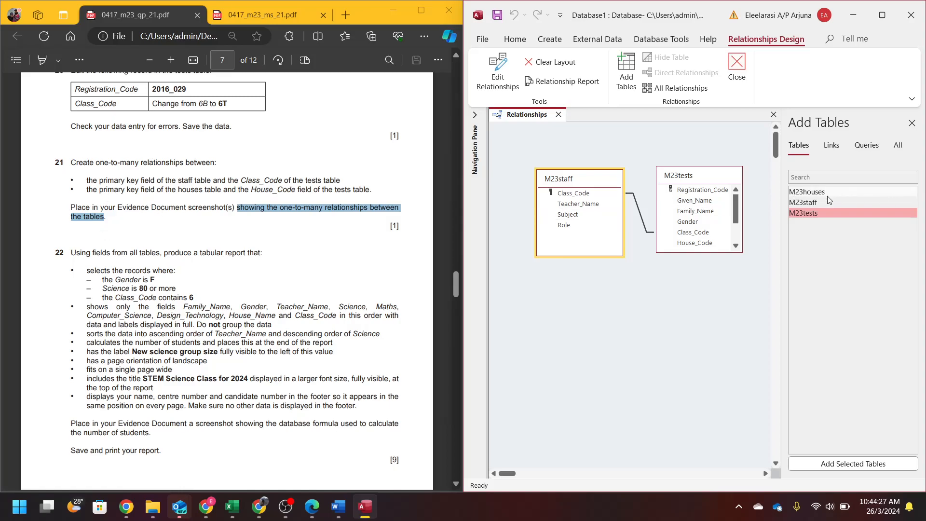
{"action": "left_click", "coordinate": [814, 193]}
{"action": "left_click_drag", "start_coordinate": [815, 192], "coordinate": [633, 303]}
{"action": "left_click", "coordinate": [645, 318]}
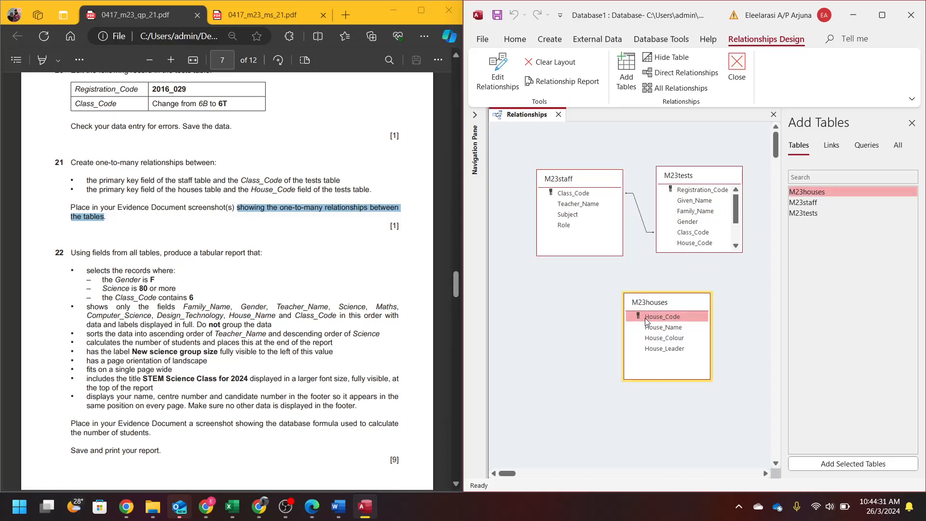
{"action": "mouse_move", "coordinate": [644, 317]}
{"action": "left_mouse_down"}
{"action": "mouse_move", "coordinate": [589, 201]}
{"action": "mouse_move", "coordinate": [699, 233]}
{"action": "mouse_move", "coordinate": [706, 246]}
{"action": "mouse_move", "coordinate": [694, 246]}
{"action": "mouse_move", "coordinate": [653, 317]}
{"action": "left_mouse_up"}
- Try M23staff as the primary table in Edit Relationships, then cancel the incorrect settings
{"action": "left_click", "coordinate": [658, 153]}
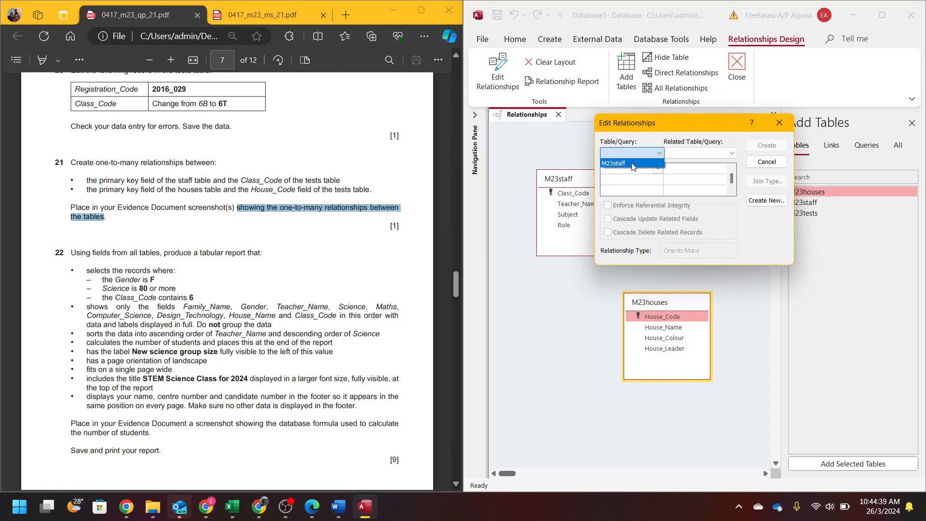
{"action": "left_click", "coordinate": [680, 156]}
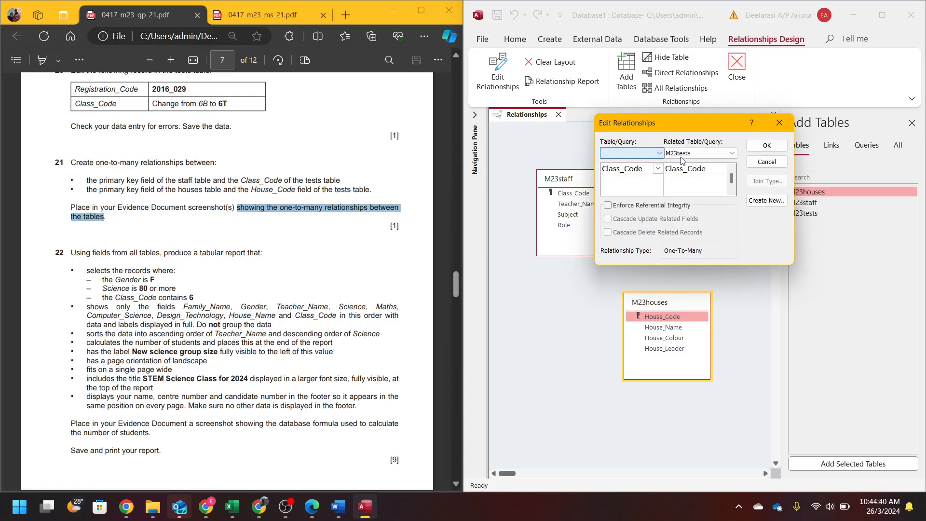
{"action": "left_click", "coordinate": [626, 154]}
{"action": "left_click", "coordinate": [780, 124]}
{"action": "left_click", "coordinate": [767, 167]}
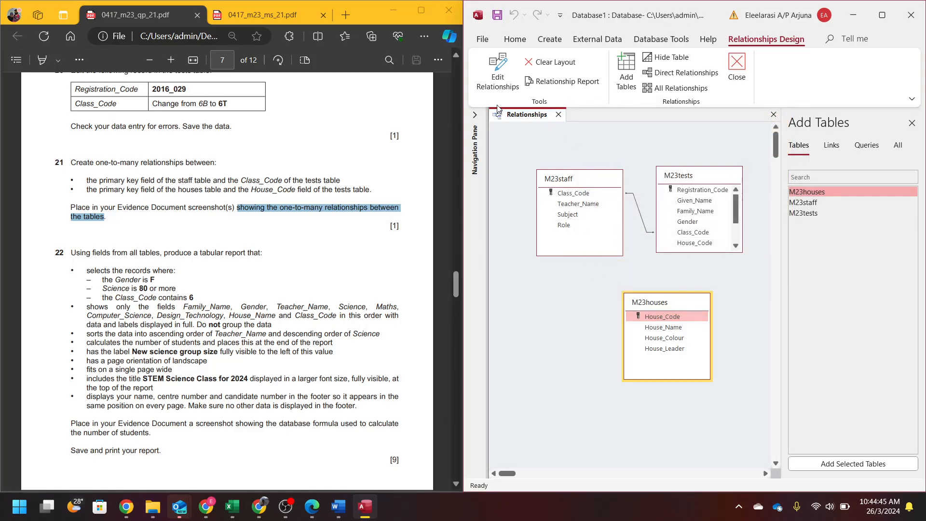
- Redefine the relationship with M23staff as primary table and confirm the Class_Code link
{"action": "left_click", "coordinate": [658, 318]}
{"action": "double_click", "coordinate": [659, 319]}
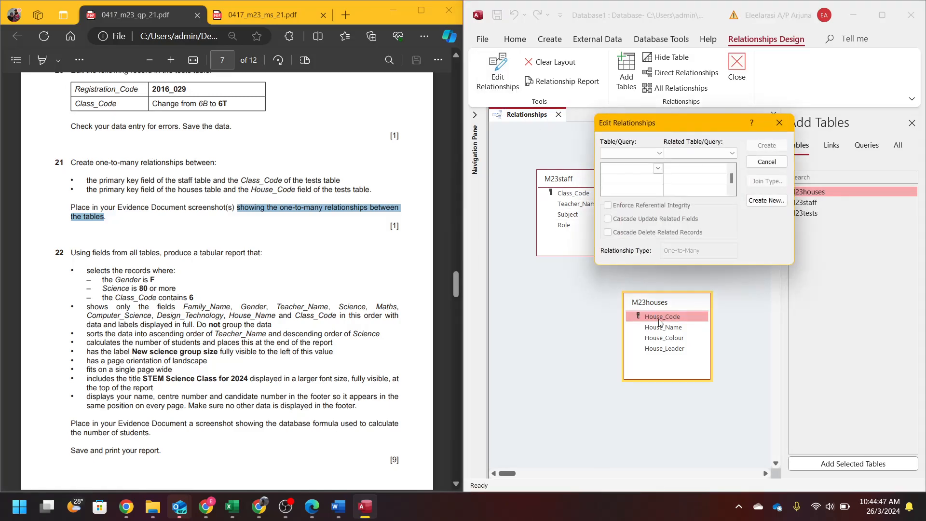
{"action": "left_click", "coordinate": [637, 152]}
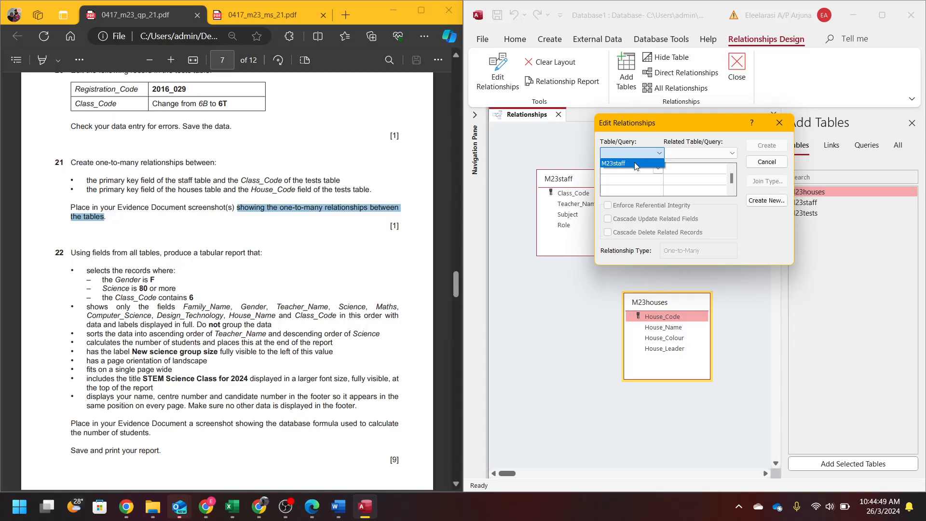
{"action": "left_click", "coordinate": [634, 165]}
{"action": "left_click", "coordinate": [632, 153]}
{"action": "left_click", "coordinate": [629, 164]}
{"action": "left_click", "coordinate": [657, 168]}
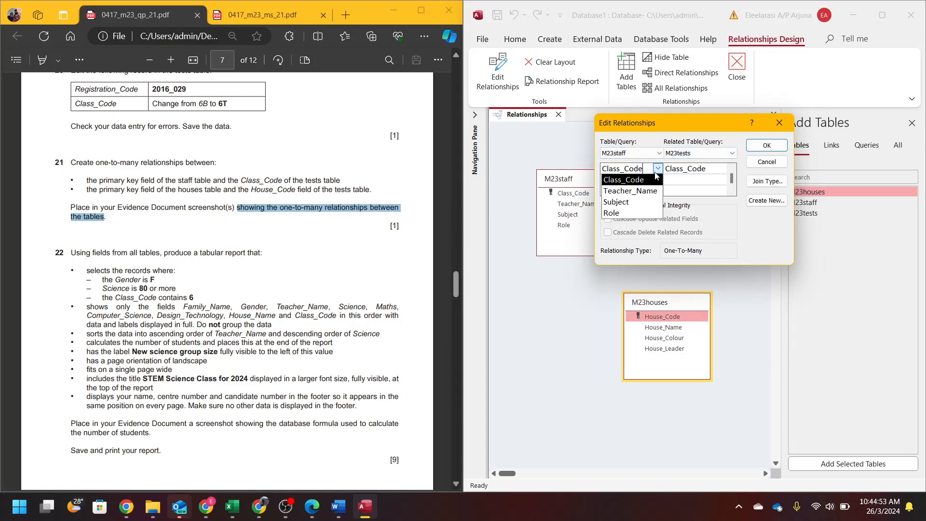
{"action": "left_click", "coordinate": [767, 145]}
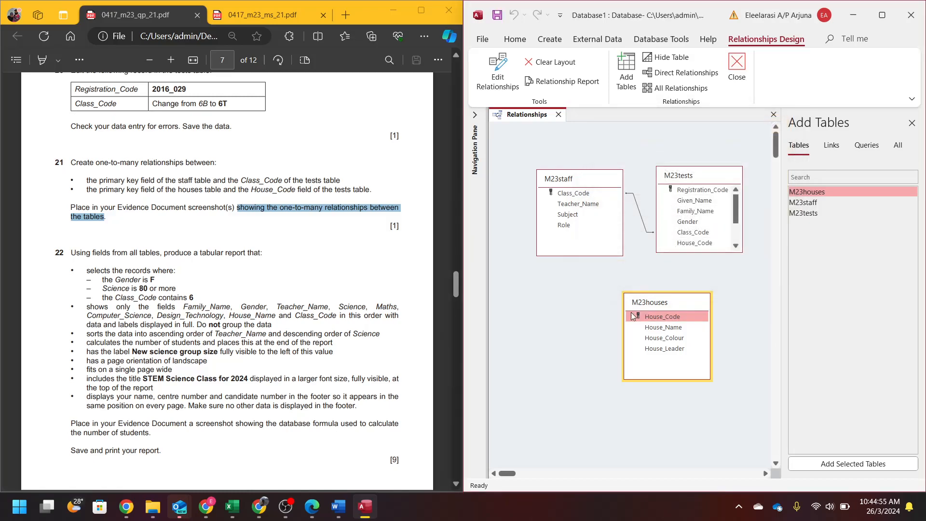
- Link M23houses to M23tests with House_Code as the related field
{"action": "left_click_drag", "start_coordinate": [642, 317], "coordinate": [704, 206]}
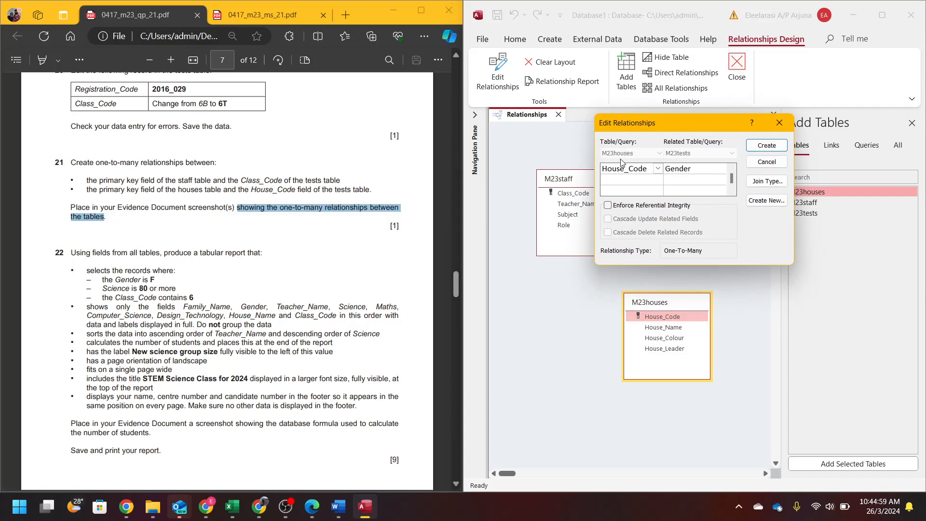
{"action": "left_click", "coordinate": [712, 169]}
{"action": "left_click", "coordinate": [721, 168]}
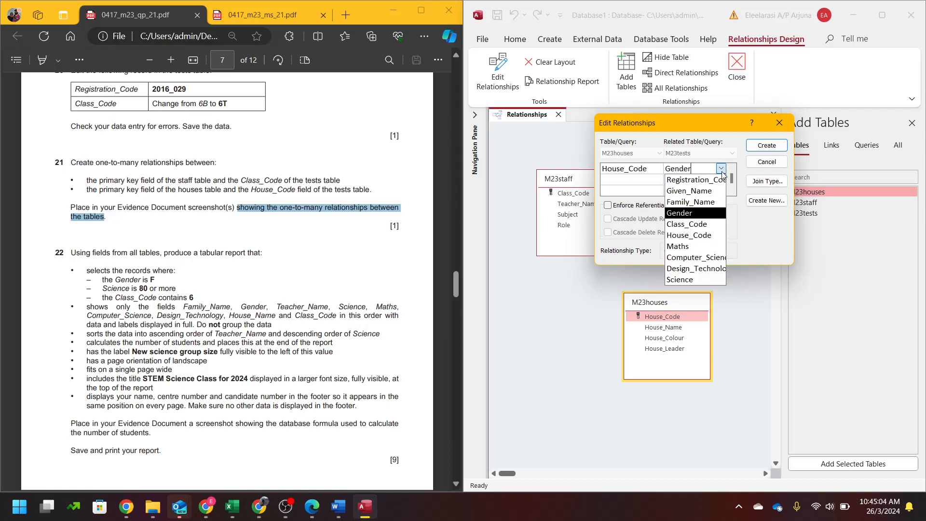
{"action": "left_click", "coordinate": [698, 236]}
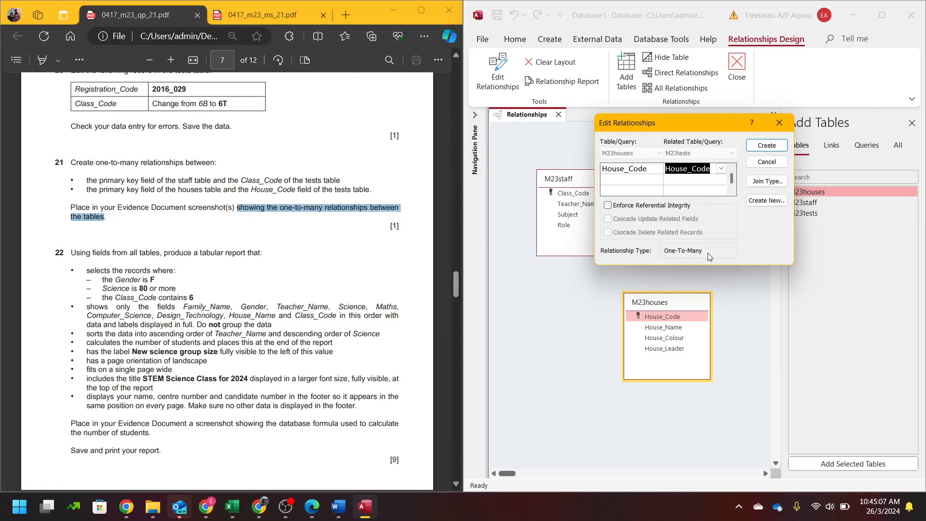
{"action": "key", "text": "super+shift+s"}
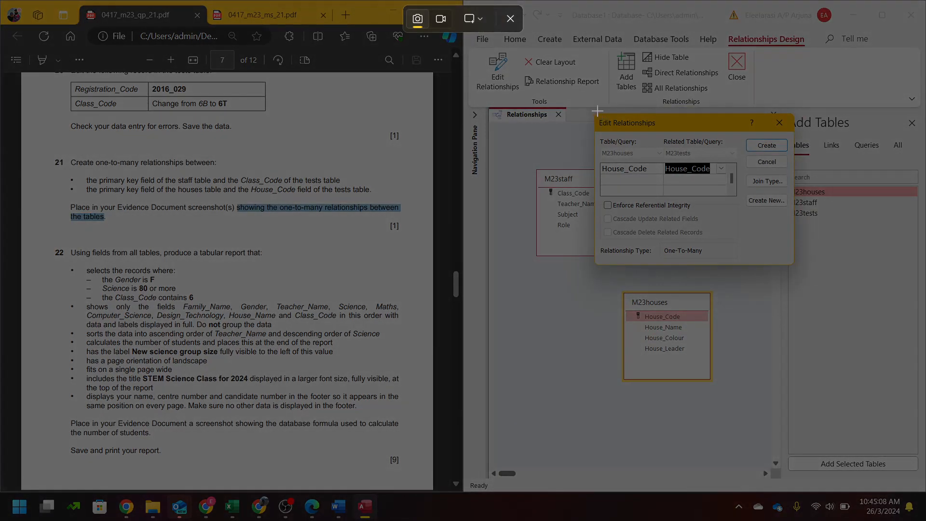
- Capture and create the House_Code relationship, pasting its resized screenshot below the first in Word
{"action": "left_click_drag", "start_coordinate": [593, 114], "coordinate": [791, 263]}
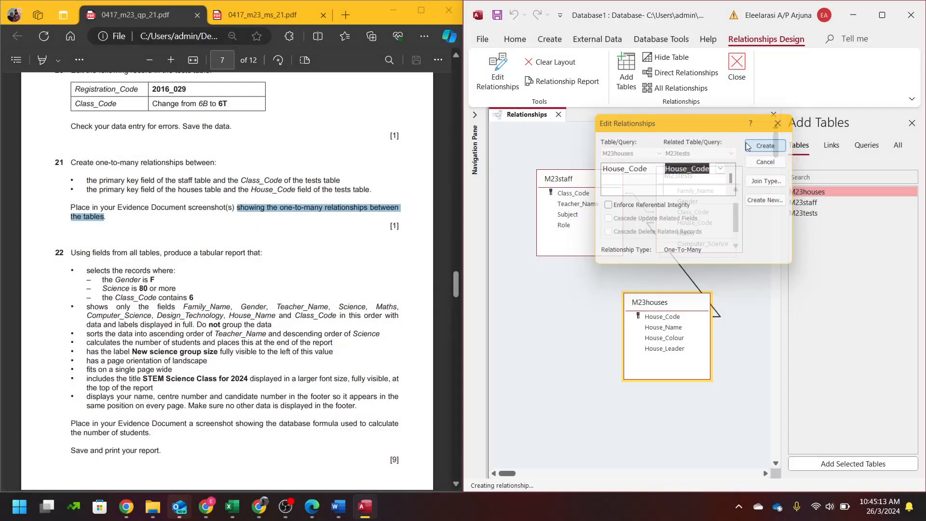
{"action": "left_click", "coordinate": [766, 145]}
{"action": "left_click", "coordinate": [338, 507]}
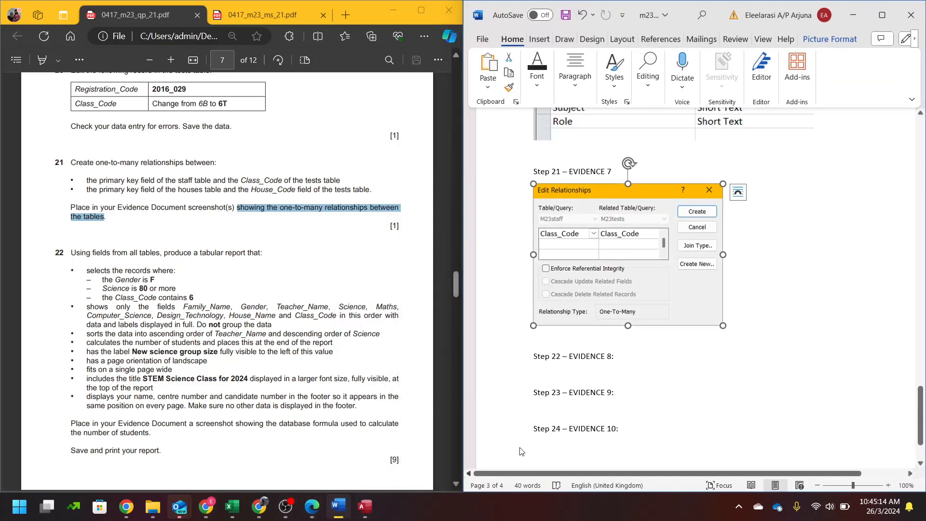
{"action": "left_click", "coordinate": [759, 273]}
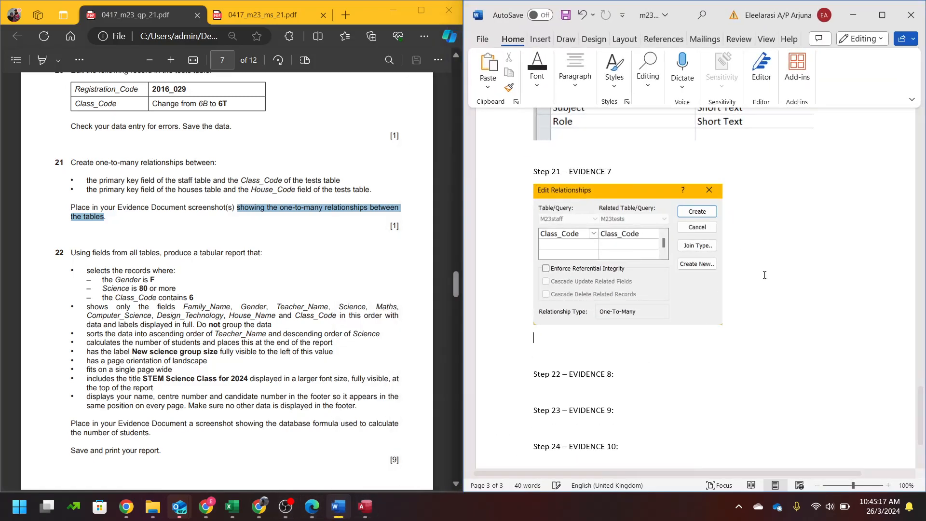
{"action": "key", "text": "ctrl+v"}
{"action": "left_click", "coordinate": [773, 431]}
{"action": "left_click_drag", "start_coordinate": [780, 450], "coordinate": [724, 408]}
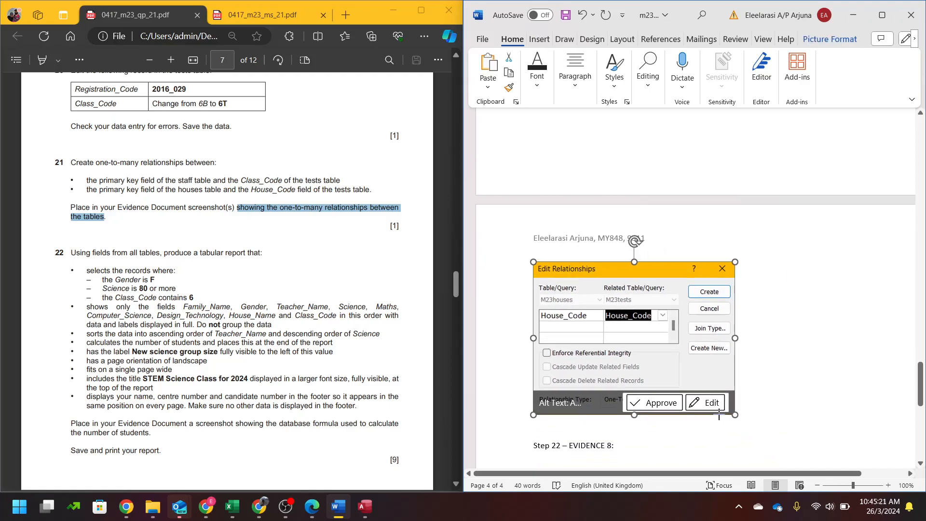
{"action": "scroll", "coordinate": [685, 350], "scroll_direction": "up", "scroll_amount": 10}
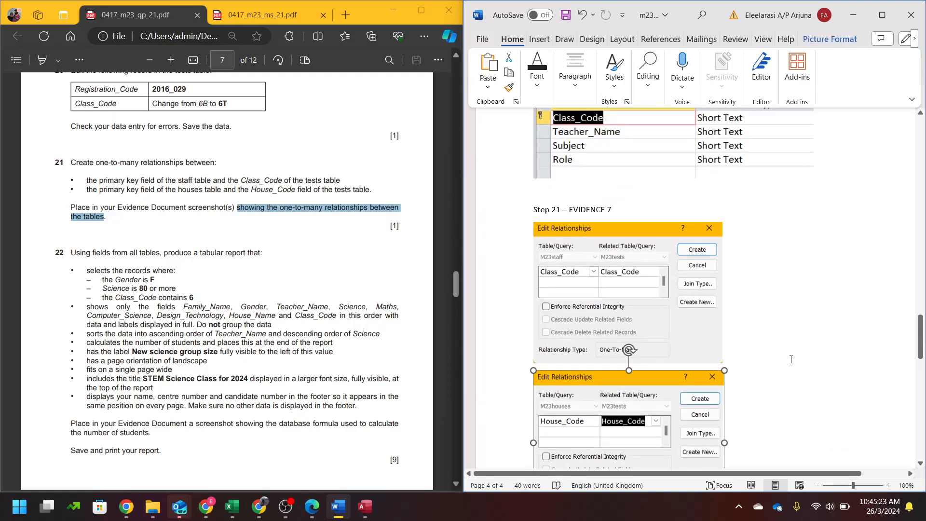
{"action": "left_click", "coordinate": [789, 359]}
- Move M23houses beside M23staff, then close the Relationships layout, saving it
{"action": "left_click", "coordinate": [853, 14]}
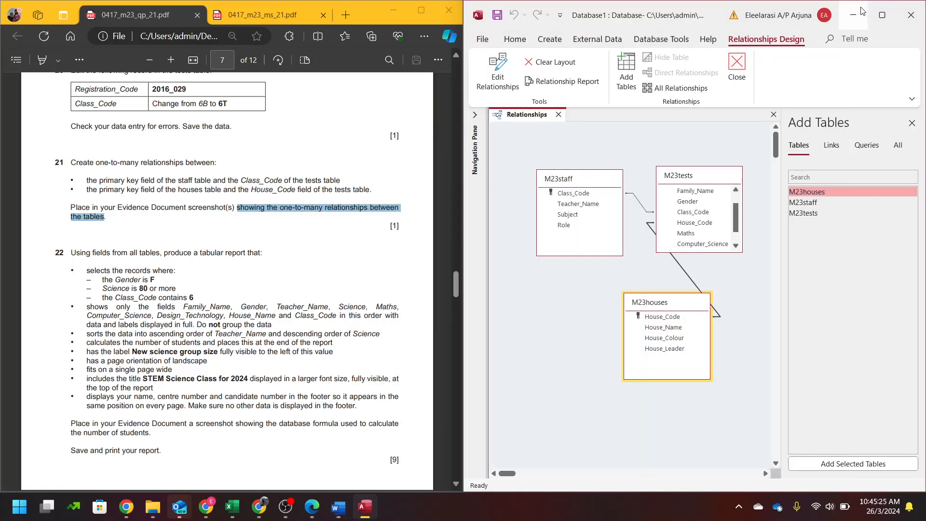
{"action": "left_click_drag", "start_coordinate": [656, 307], "coordinate": [574, 294]}
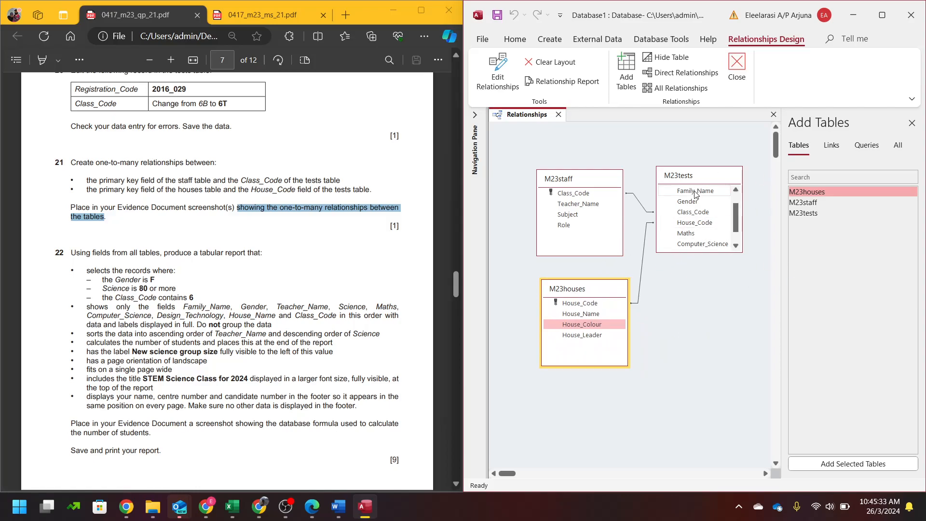
{"action": "left_click", "coordinate": [312, 190]}
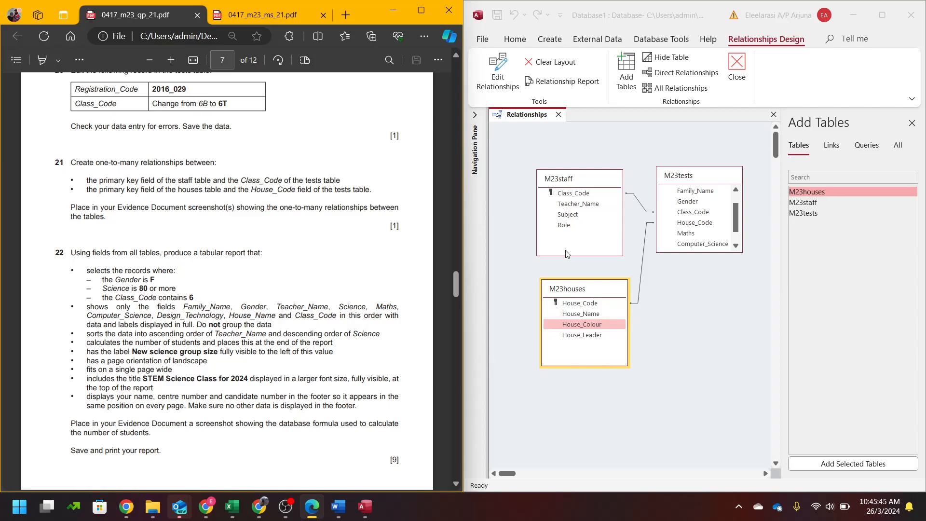
{"action": "left_click", "coordinate": [736, 67]}
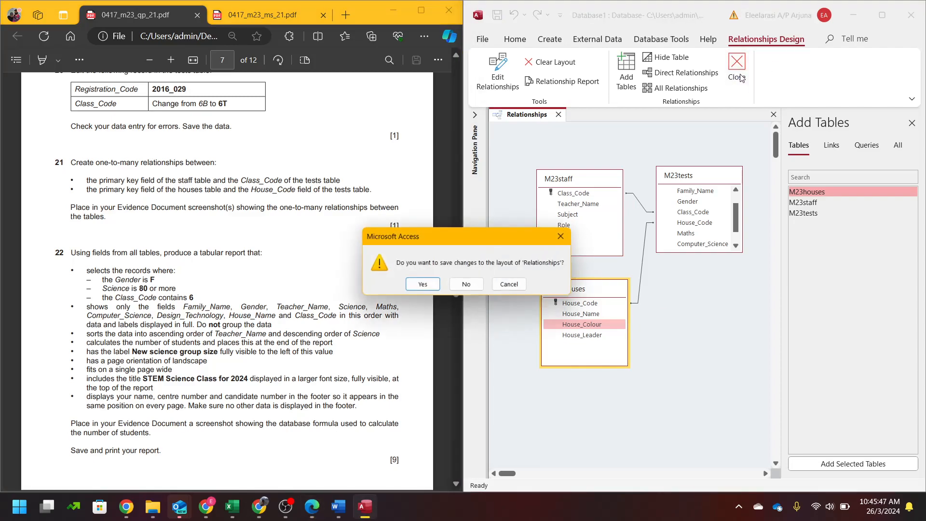
{"action": "left_click", "coordinate": [422, 286]}
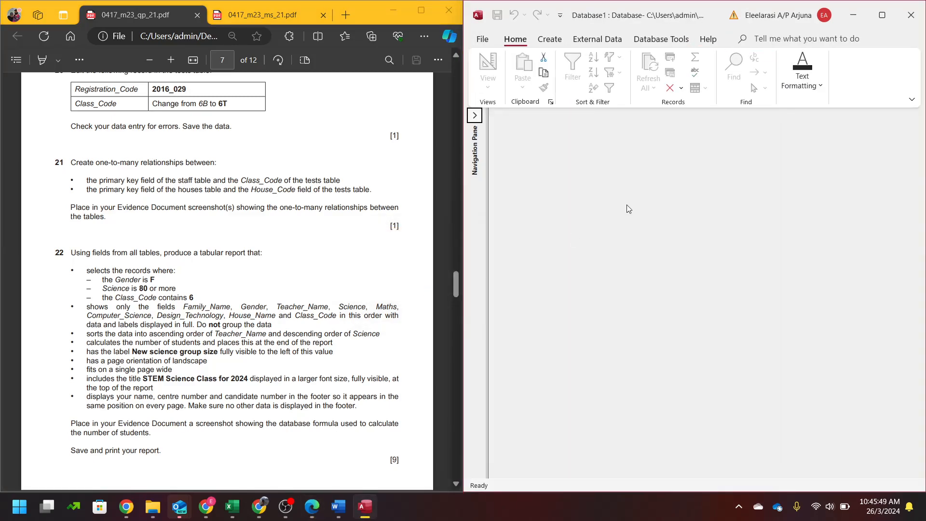
- Show the navigation pane and annotate the word 'tabular' in the question paper
{"action": "left_click", "coordinate": [474, 115]}
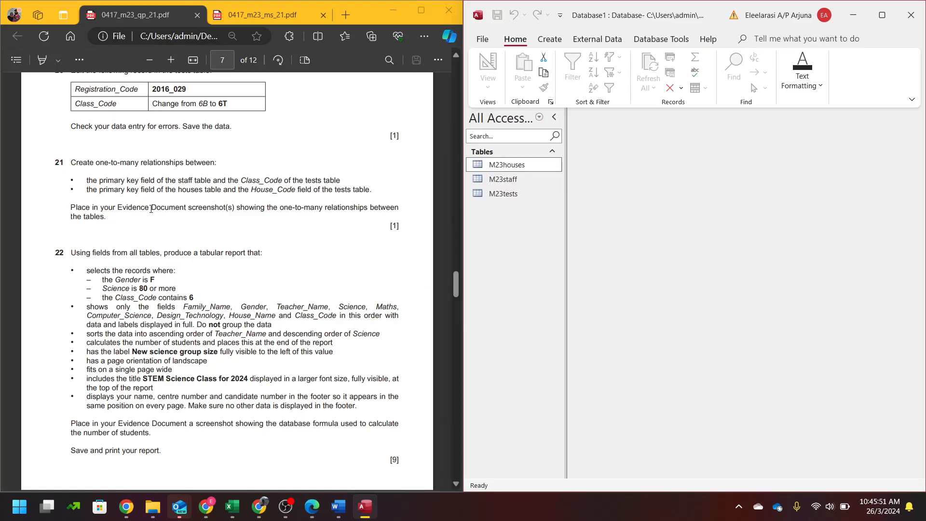
{"action": "scroll", "coordinate": [146, 208], "scroll_direction": "down", "scroll_amount": 2}
{"action": "scroll", "coordinate": [147, 209], "scroll_direction": "down", "scroll_amount": 2}
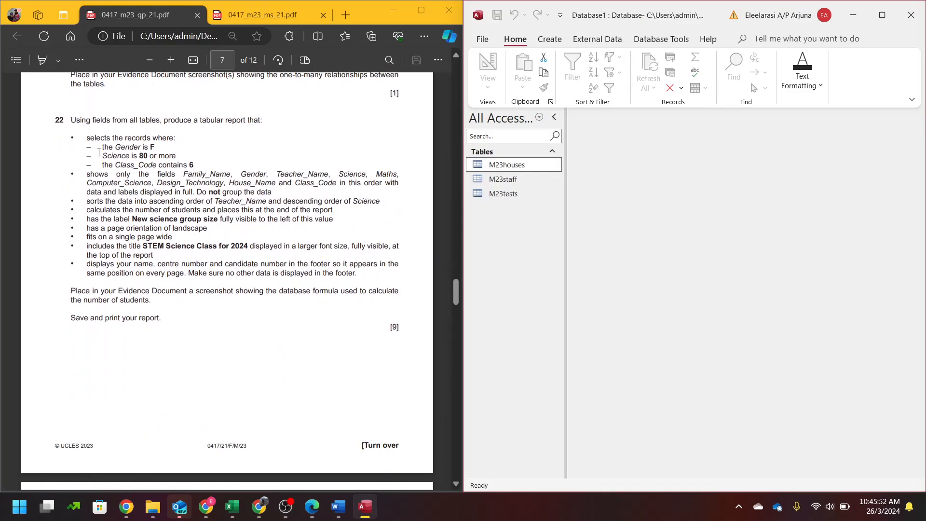
{"action": "double_click", "coordinate": [213, 119]}
{"action": "left_click", "coordinate": [235, 114]}
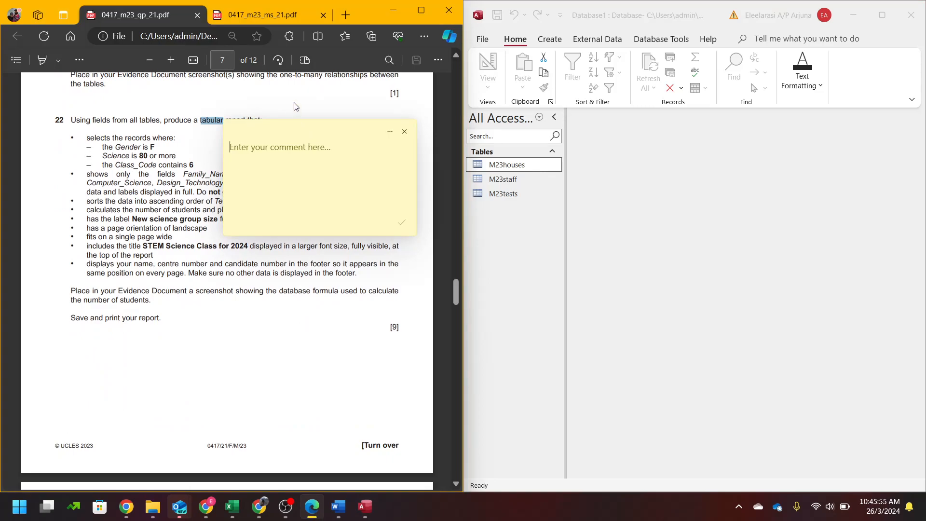
{"action": "left_click", "coordinate": [405, 132]}
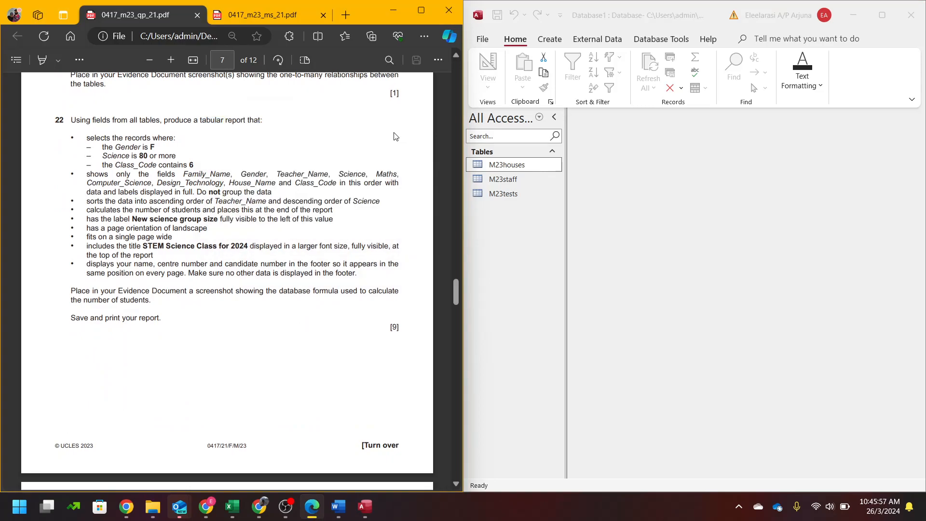
- Launch the Simple Query Wizard from Create > Query Wizard
{"action": "left_click", "coordinate": [547, 203]}
{"action": "left_click", "coordinate": [542, 43]}
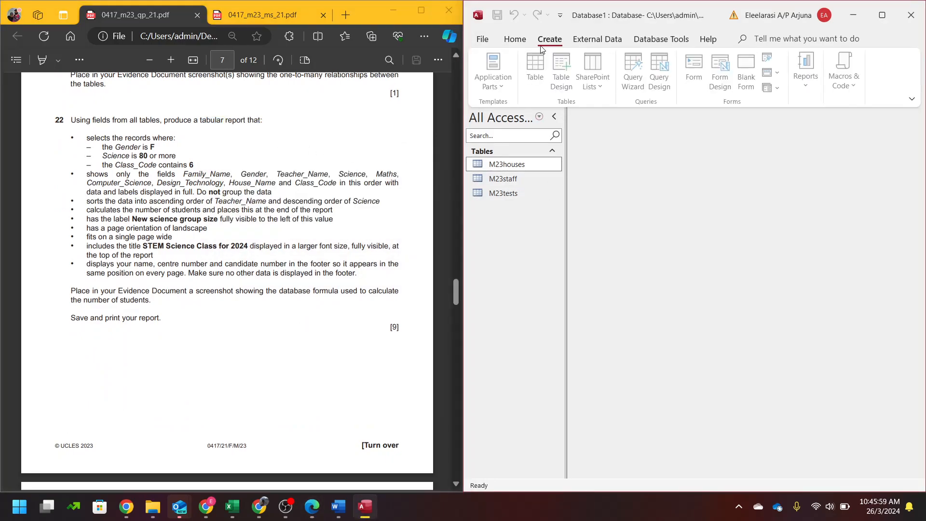
{"action": "left_click", "coordinate": [629, 73]}
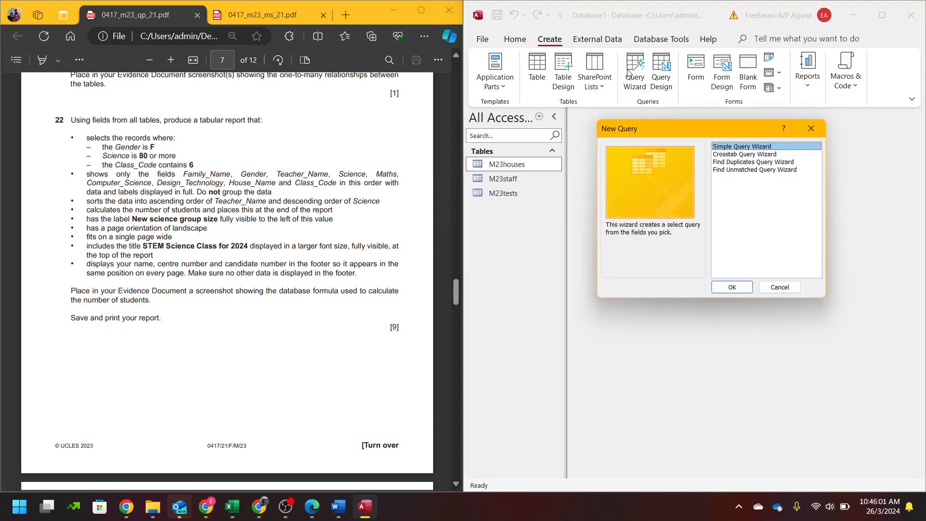
{"action": "left_click", "coordinate": [732, 287]}
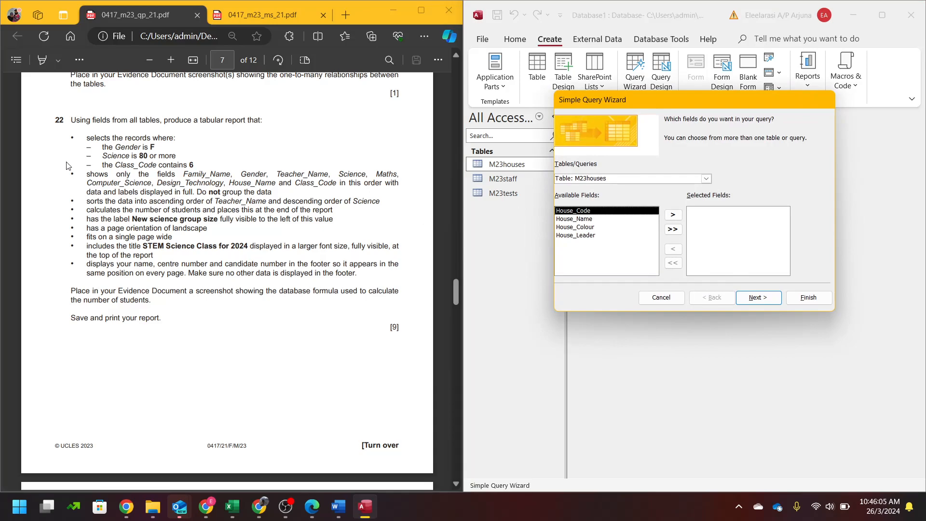
- Highlight the required-fields line in yellow and Gender in green, then save the question paper
{"action": "left_click", "coordinate": [42, 60]}
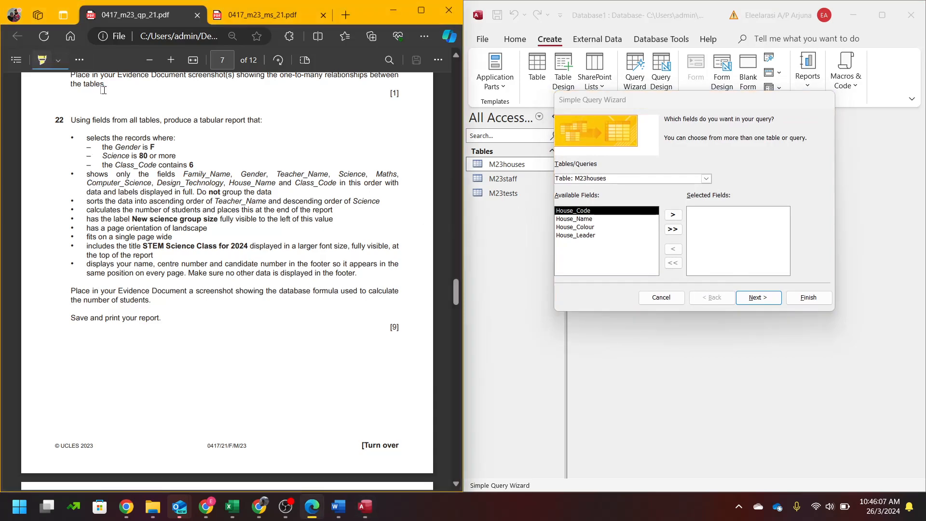
{"action": "mouse_move", "coordinate": [86, 174]}
{"action": "left_mouse_down"}
{"action": "mouse_move", "coordinate": [137, 186]}
{"action": "mouse_move", "coordinate": [339, 184]}
{"action": "left_mouse_up"}
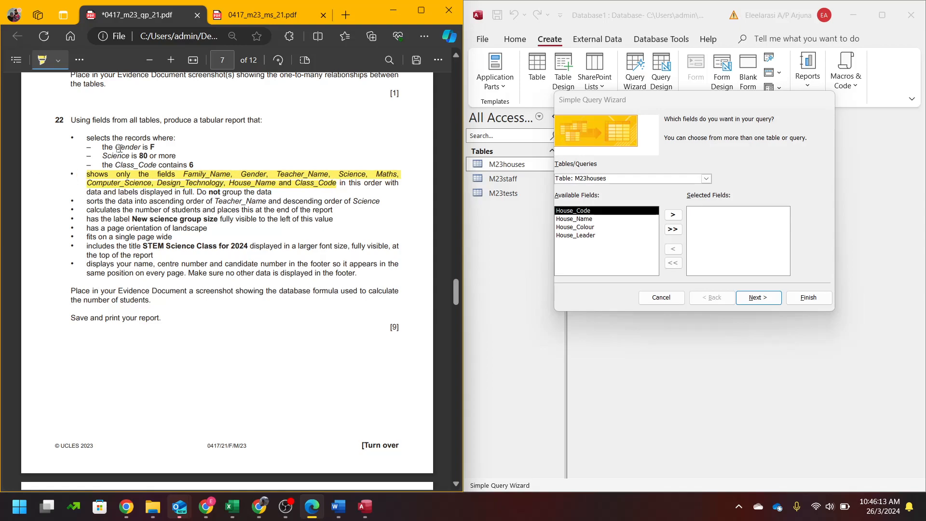
{"action": "left_click", "coordinate": [57, 61]}
{"action": "left_click", "coordinate": [94, 106]}
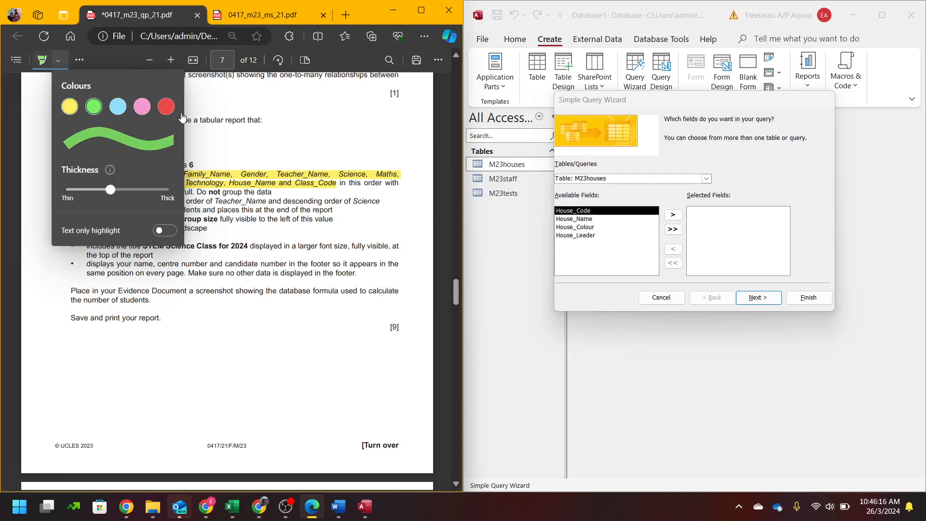
{"action": "left_click", "coordinate": [444, 171]}
{"action": "mouse_move", "coordinate": [115, 147]}
{"action": "left_mouse_down"}
{"action": "mouse_move", "coordinate": [140, 147]}
{"action": "mouse_move", "coordinate": [115, 155]}
{"action": "mouse_move", "coordinate": [138, 168]}
{"action": "left_mouse_up"}
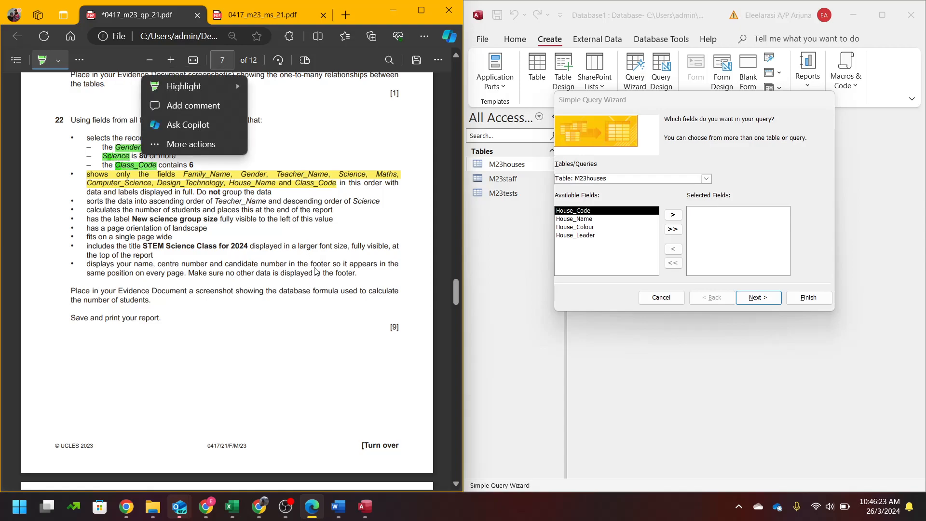
{"action": "left_click", "coordinate": [438, 250]}
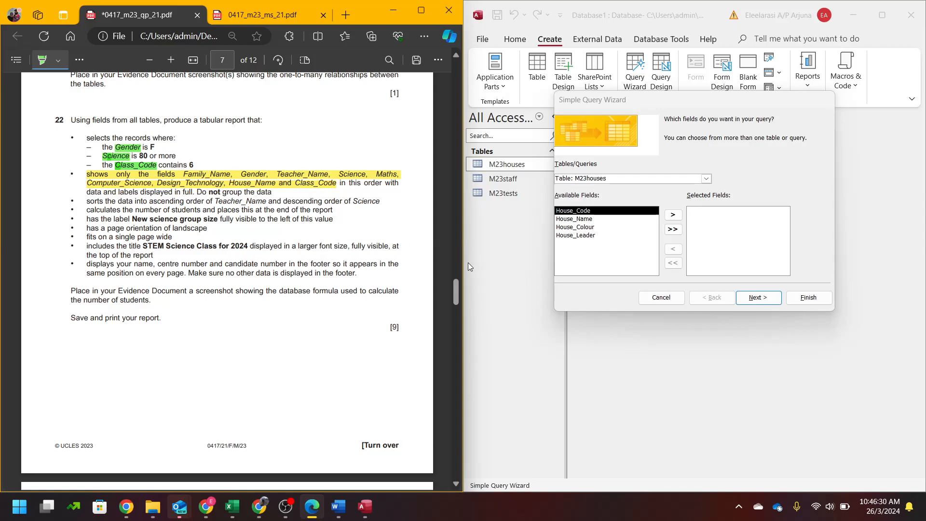
{"action": "key", "text": "ctrl+s"}
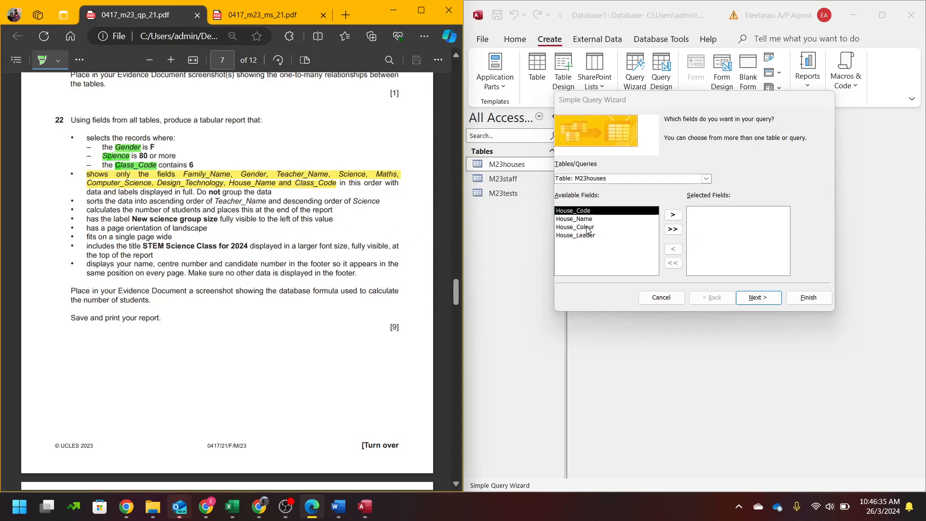
{"action": "left_click", "coordinate": [712, 181]}
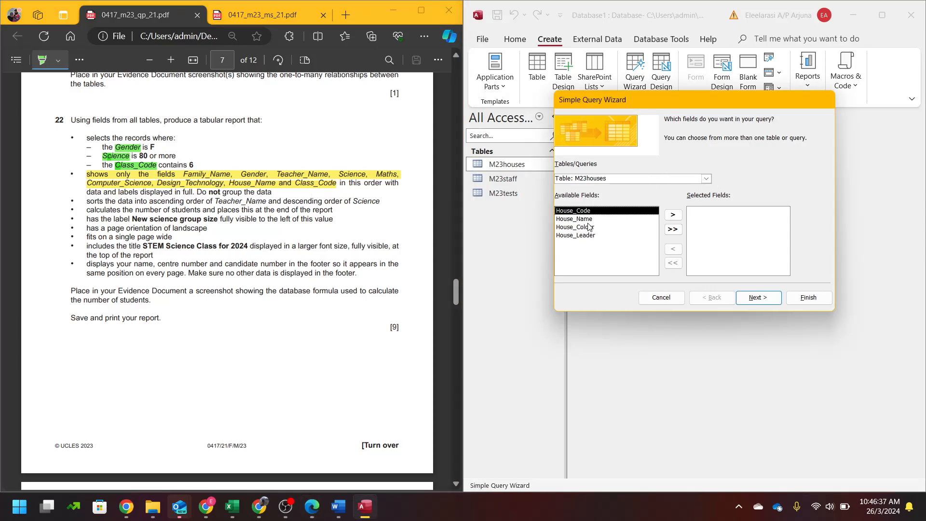
- Add Family_Name and Gender from M23tests to the Simple Query Wizard's selected fields
{"action": "left_click", "coordinate": [705, 179]}
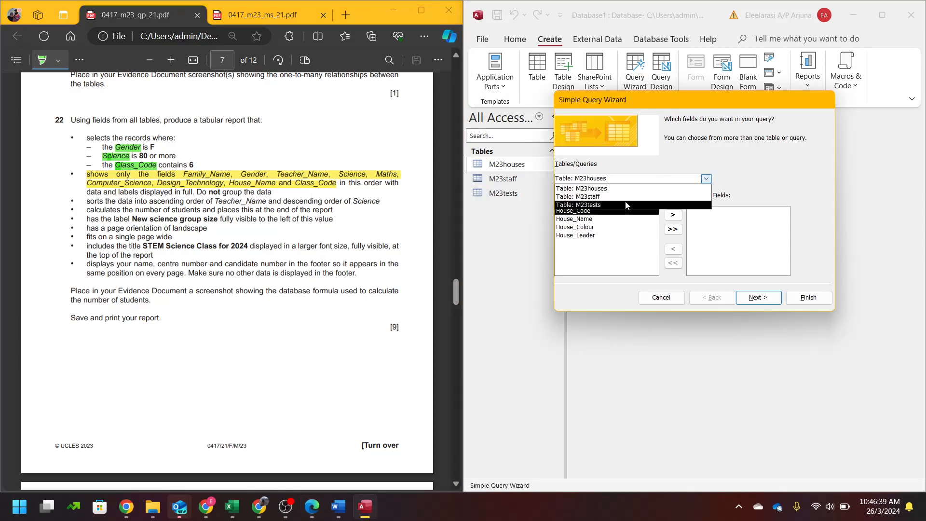
{"action": "left_click", "coordinate": [616, 198]}
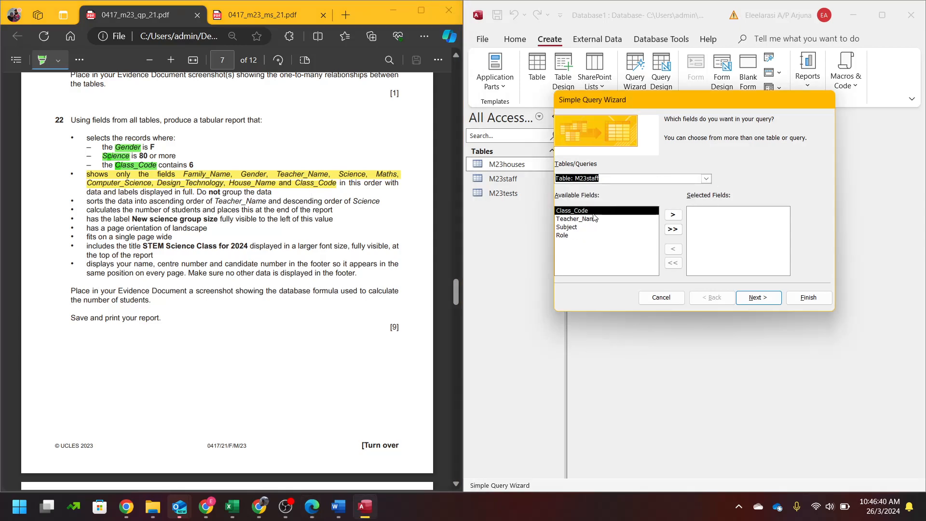
{"action": "left_click", "coordinate": [706, 179]}
{"action": "left_click", "coordinate": [593, 198]}
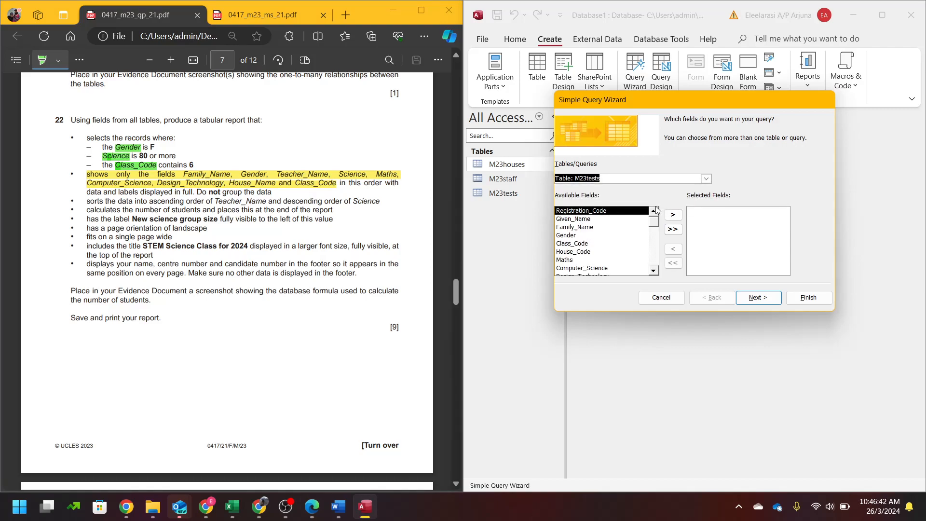
{"action": "left_click", "coordinate": [576, 229]}
{"action": "double_click", "coordinate": [575, 229]}
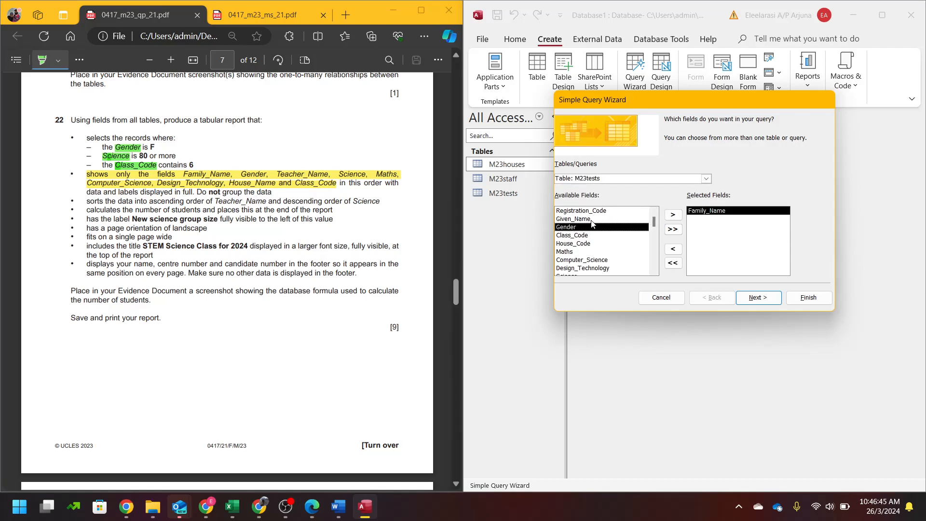
{"action": "left_click", "coordinate": [705, 179]}
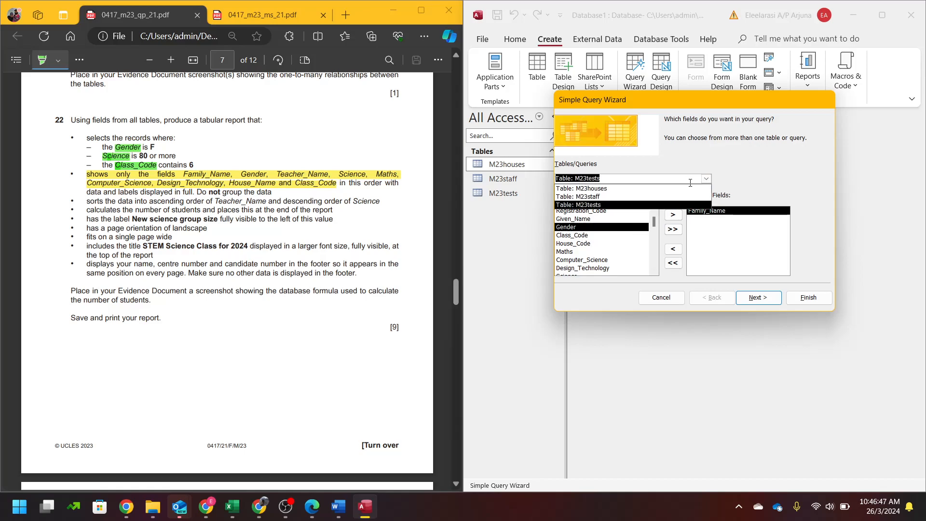
{"action": "left_click", "coordinate": [626, 187]}
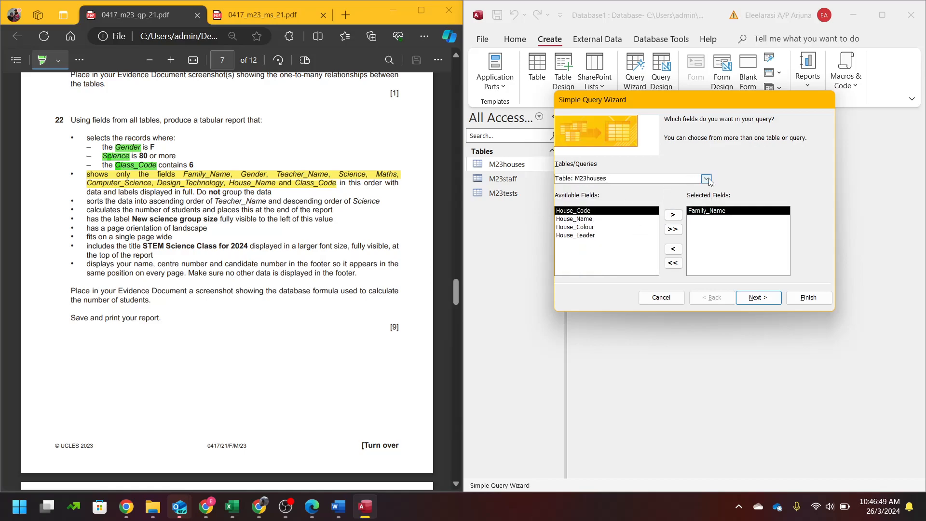
{"action": "left_click", "coordinate": [706, 179]}
{"action": "left_click", "coordinate": [626, 195]}
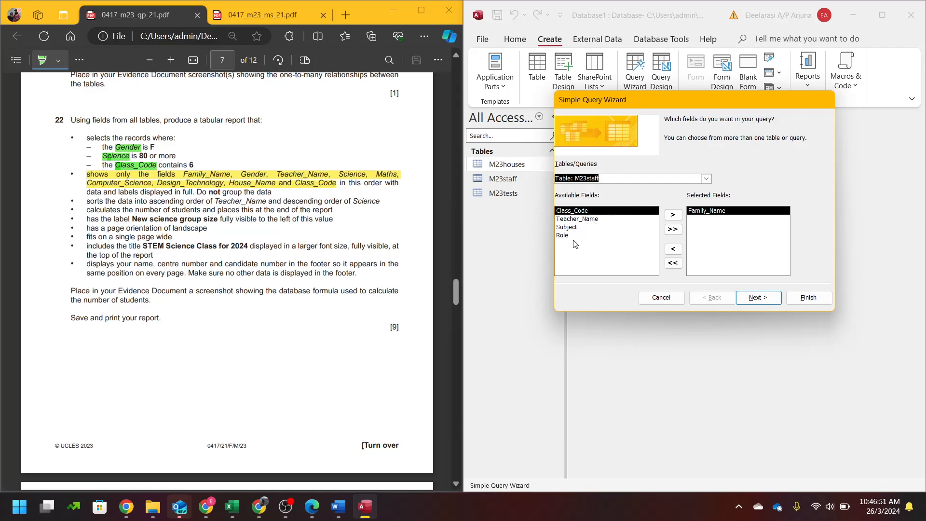
{"action": "left_click", "coordinate": [706, 179]}
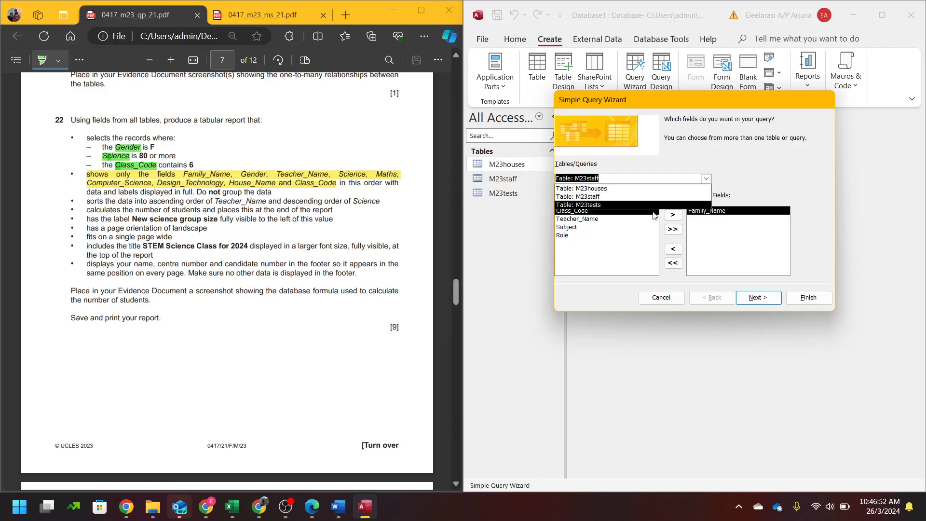
{"action": "left_click", "coordinate": [609, 203]}
{"action": "double_click", "coordinate": [574, 227]}
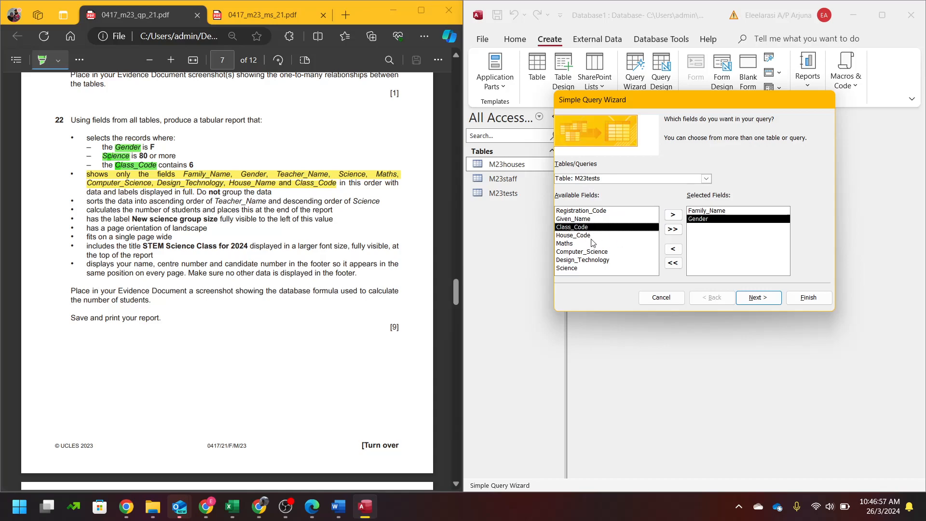
- Add Teacher_Name from M23staff, then Science, Maths, Computer_Science and Design_Technology from M23tests
{"action": "left_click", "coordinate": [706, 179]}
{"action": "left_click", "coordinate": [645, 196]}
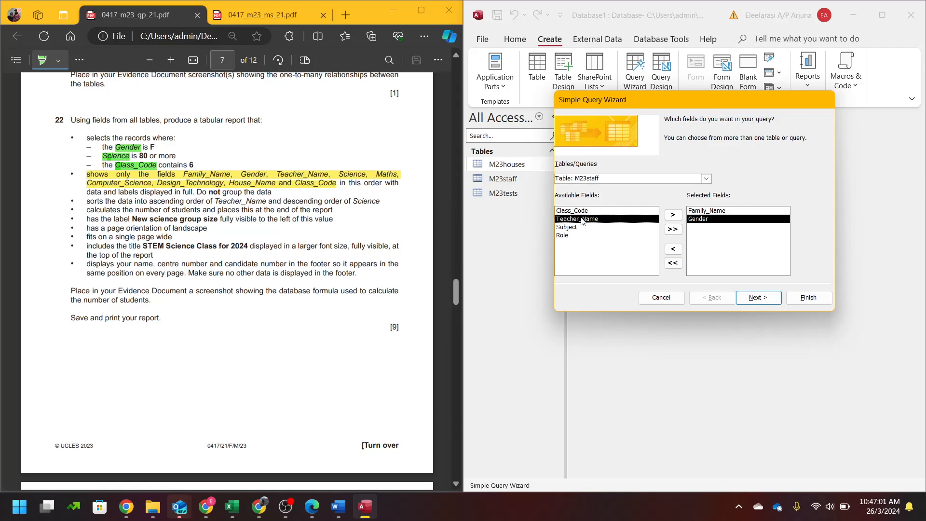
{"action": "double_click", "coordinate": [582, 219]}
{"action": "left_click", "coordinate": [706, 179]}
{"action": "left_click", "coordinate": [635, 206]}
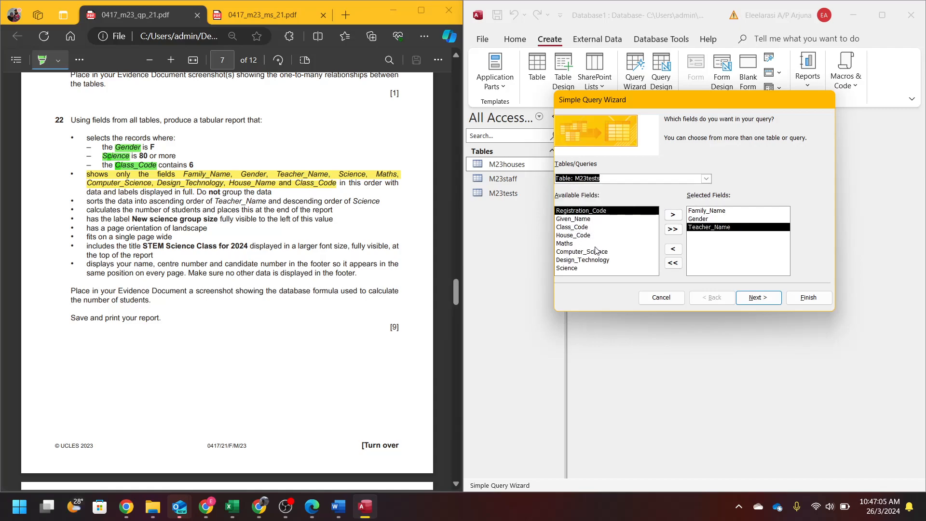
{"action": "double_click", "coordinate": [573, 268]}
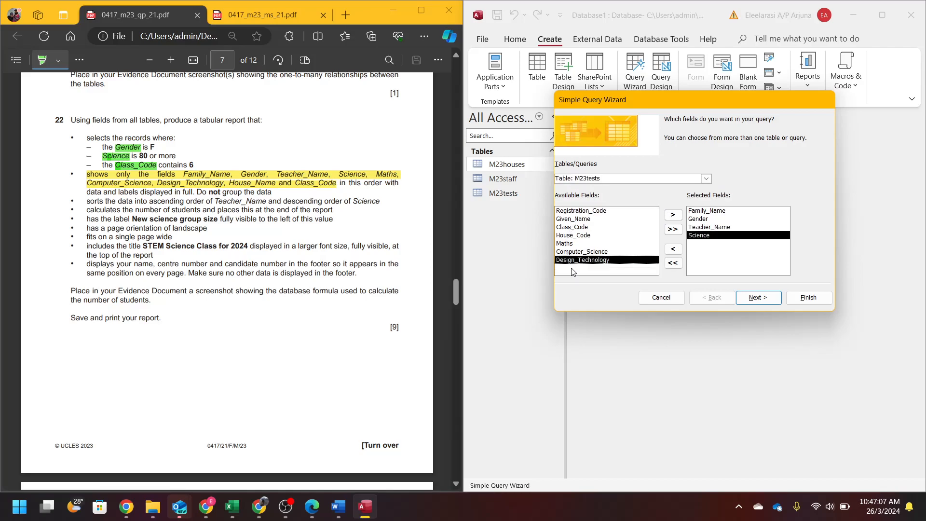
{"action": "double_click", "coordinate": [568, 244]}
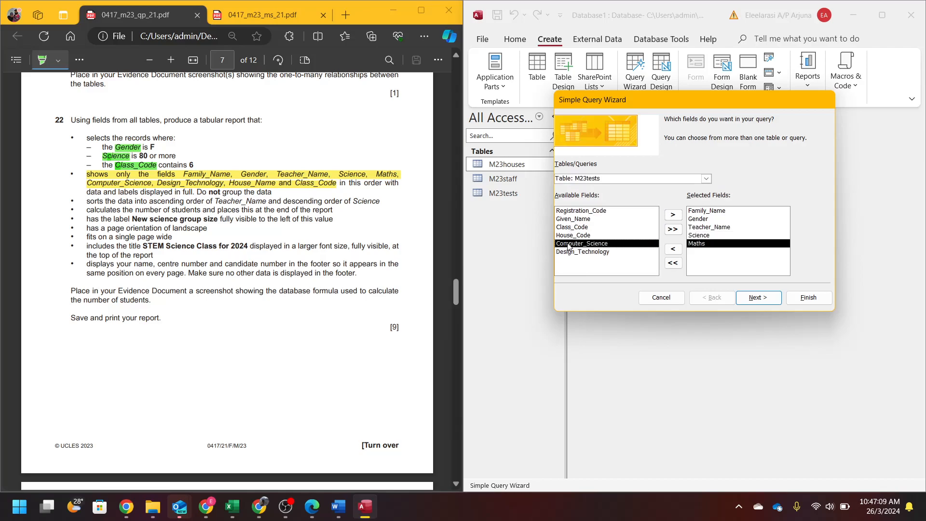
{"action": "double_click", "coordinate": [569, 244]}
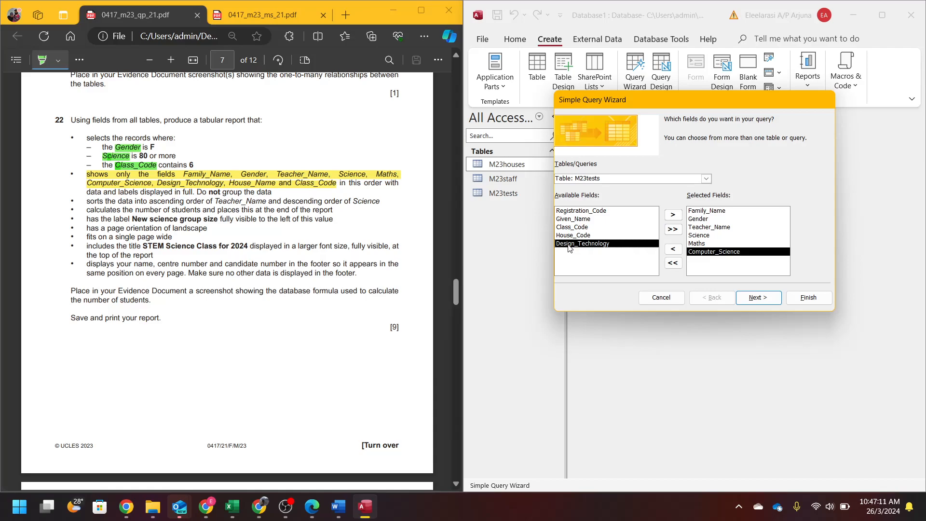
{"action": "double_click", "coordinate": [568, 245]}
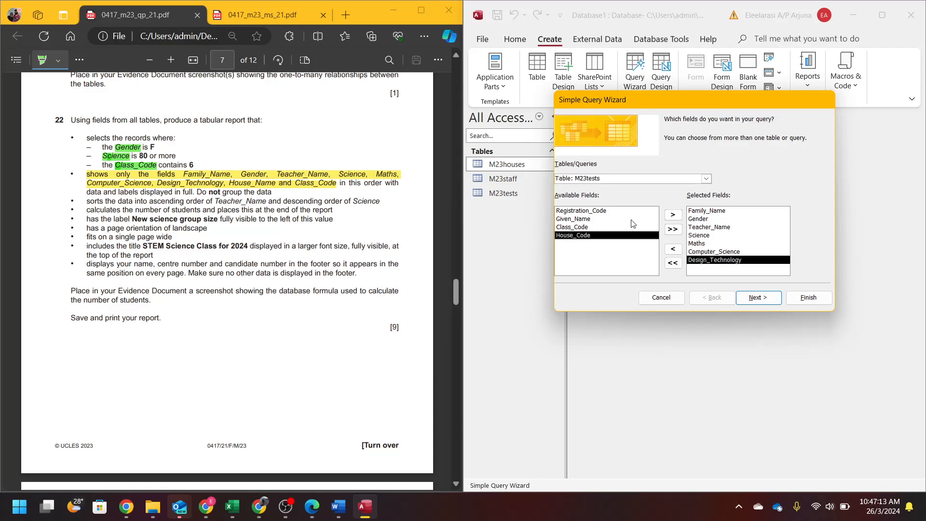
- Add House_Name from M23houses and Class_Code from M23staff
{"action": "left_click", "coordinate": [694, 179]}
{"action": "left_click", "coordinate": [681, 188]}
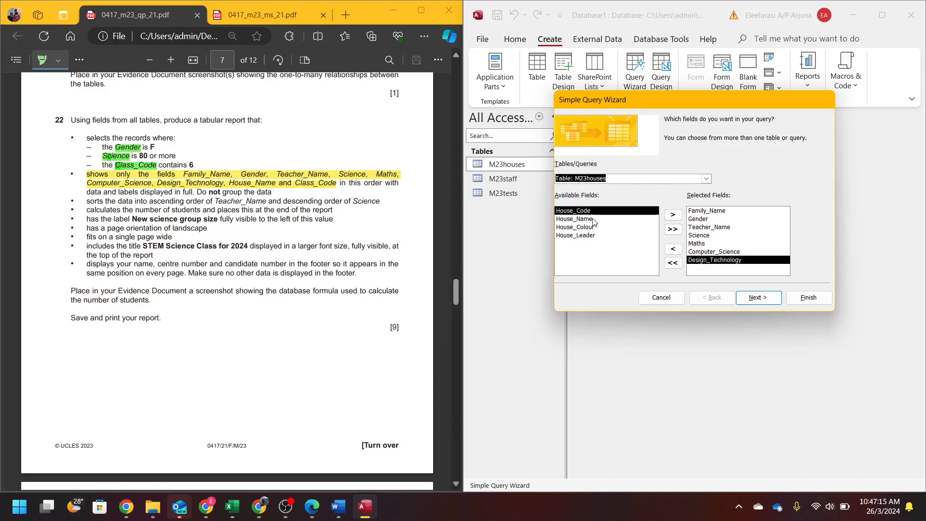
{"action": "double_click", "coordinate": [588, 220]}
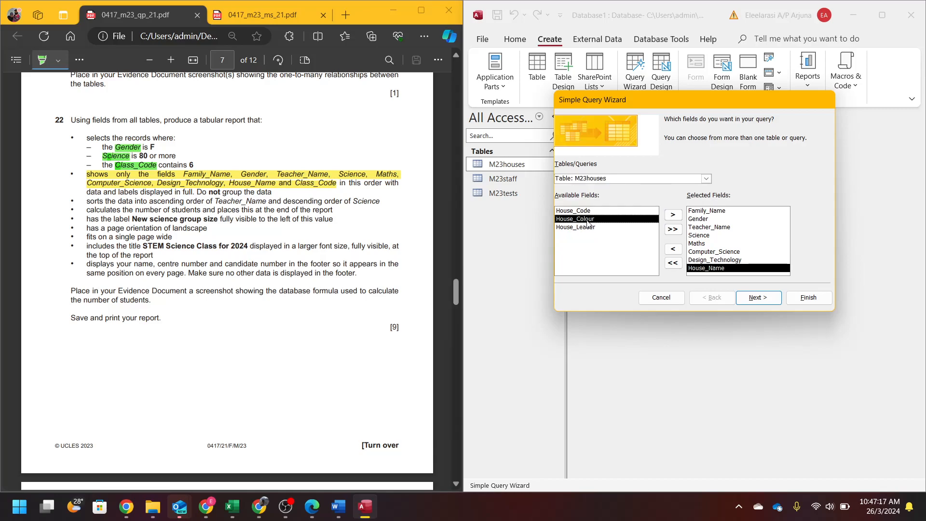
{"action": "left_click", "coordinate": [691, 177]}
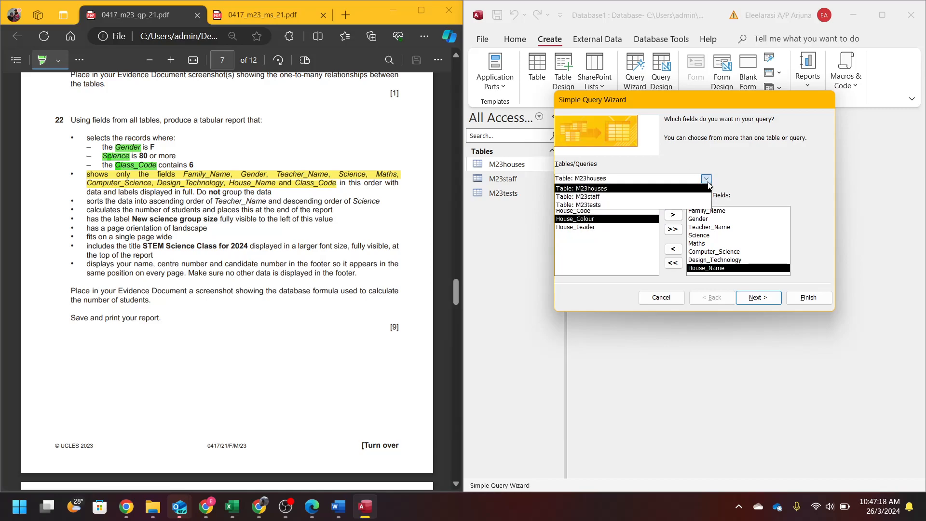
{"action": "left_click", "coordinate": [641, 197]}
{"action": "double_click", "coordinate": [576, 213]}
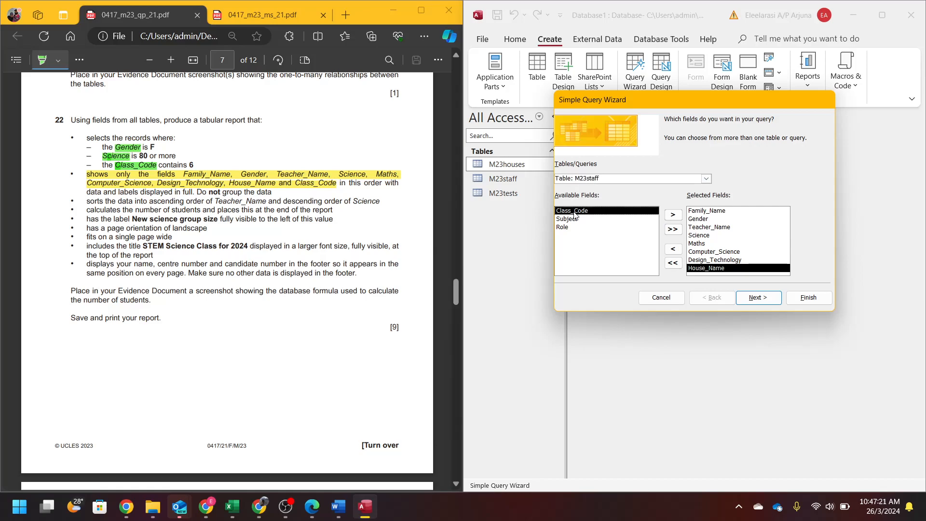
- Keep it a detail query, title it Step 22 and finish the wizard
{"action": "left_click", "coordinate": [776, 298]}
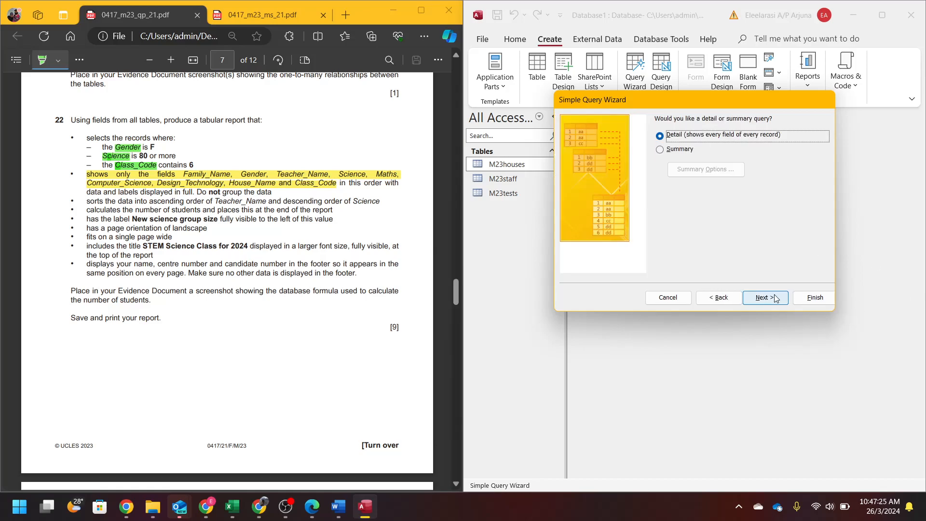
{"action": "left_click", "coordinate": [775, 299]}
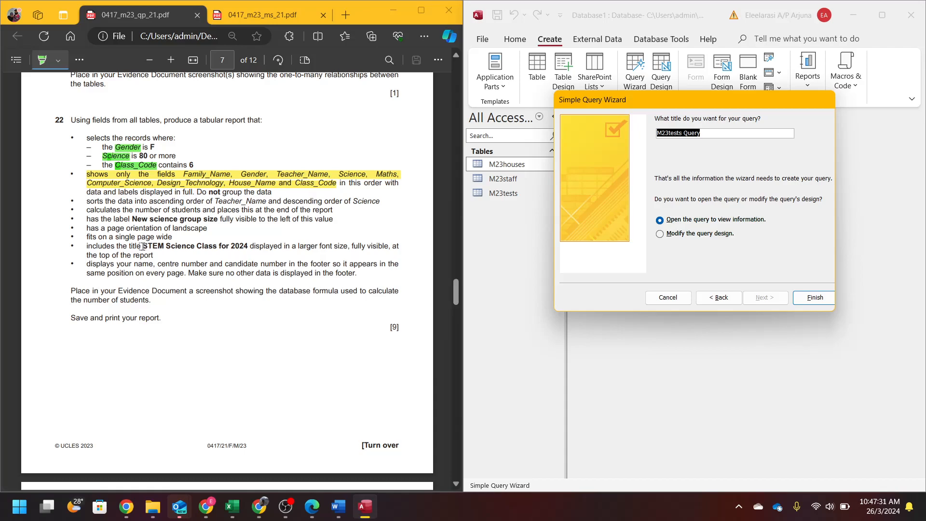
{"action": "type", "text": "Step 22"}
{"action": "left_click", "coordinate": [800, 298]}
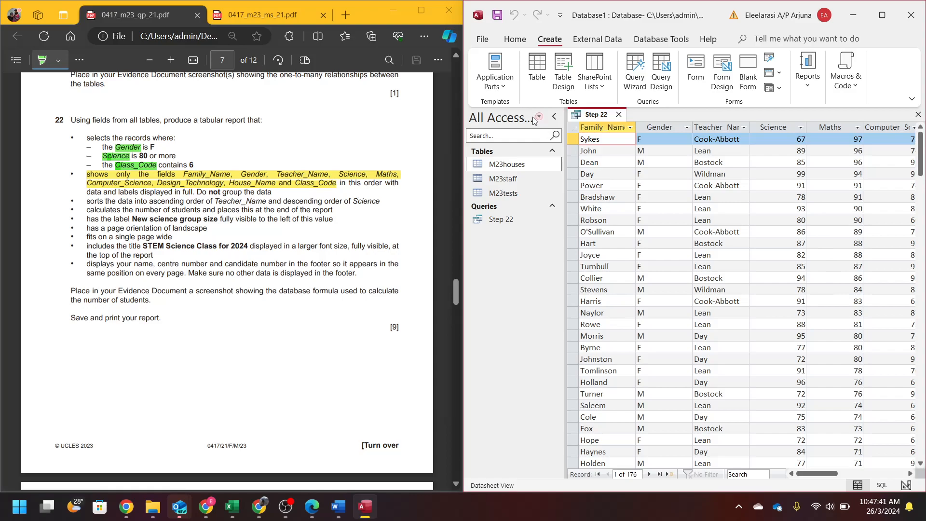
{"action": "left_click", "coordinate": [519, 40]}
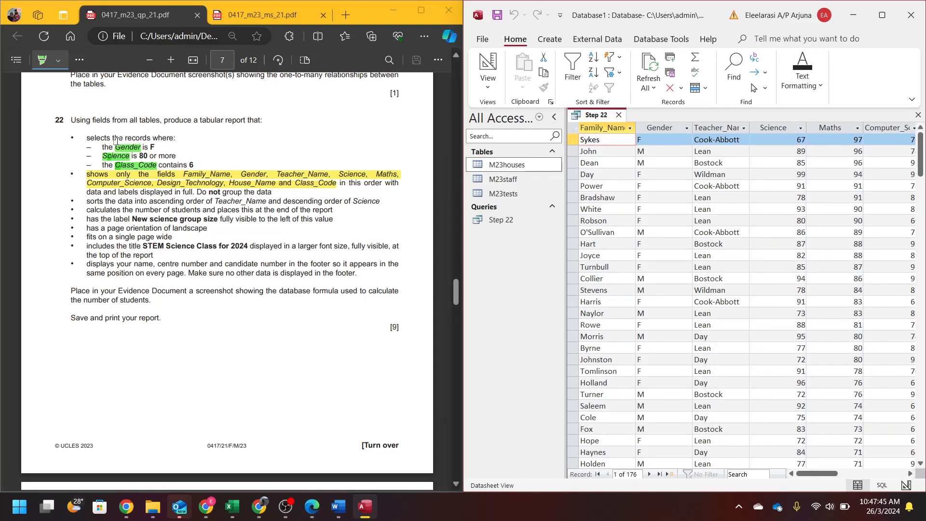
- In Design View, give Step 22 criteria "F" for Gender, >=80 for Science, *6* for Class_Code, then run it
{"action": "left_click", "coordinate": [487, 68]}
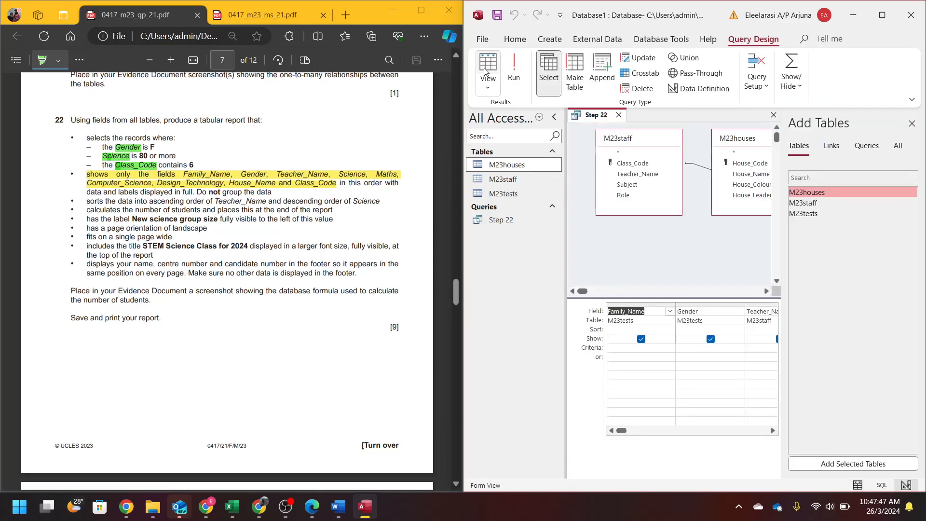
{"action": "left_click", "coordinate": [911, 124]}
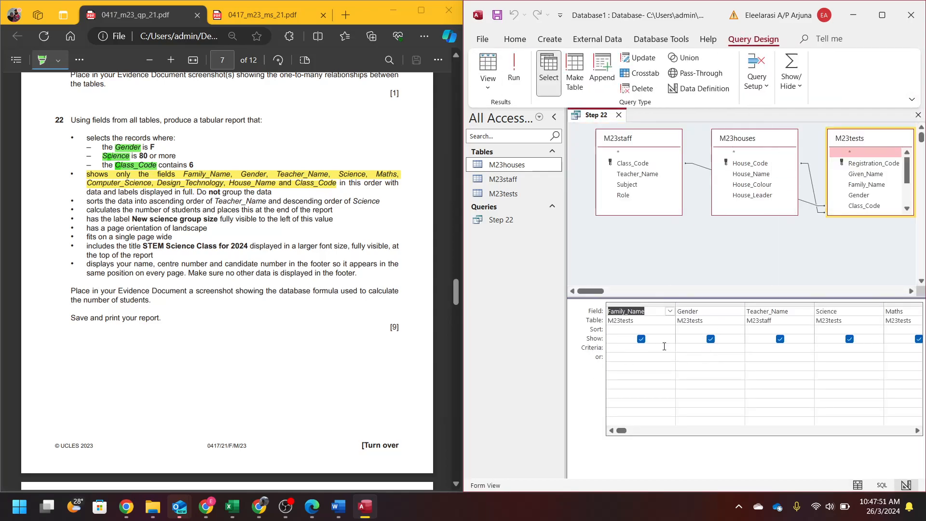
{"action": "left_click", "coordinate": [688, 355]}
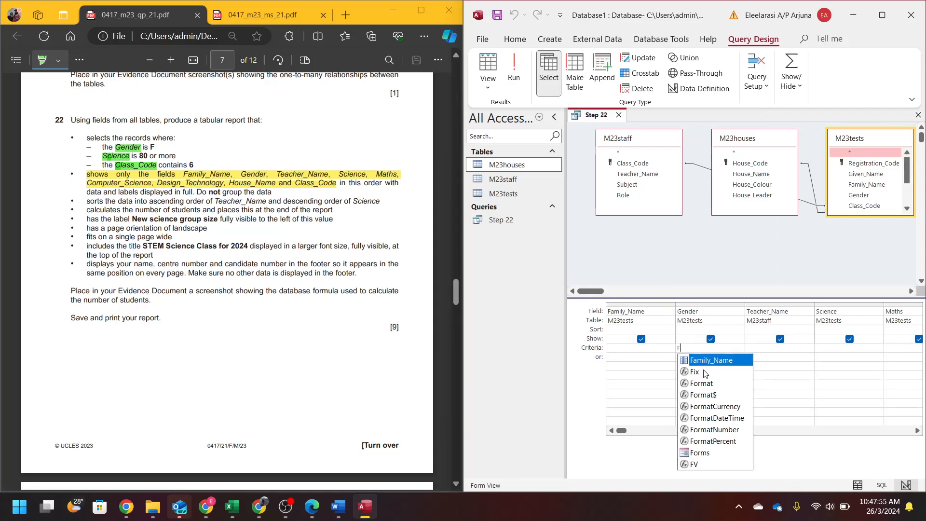
{"action": "key", "text": "Return"}
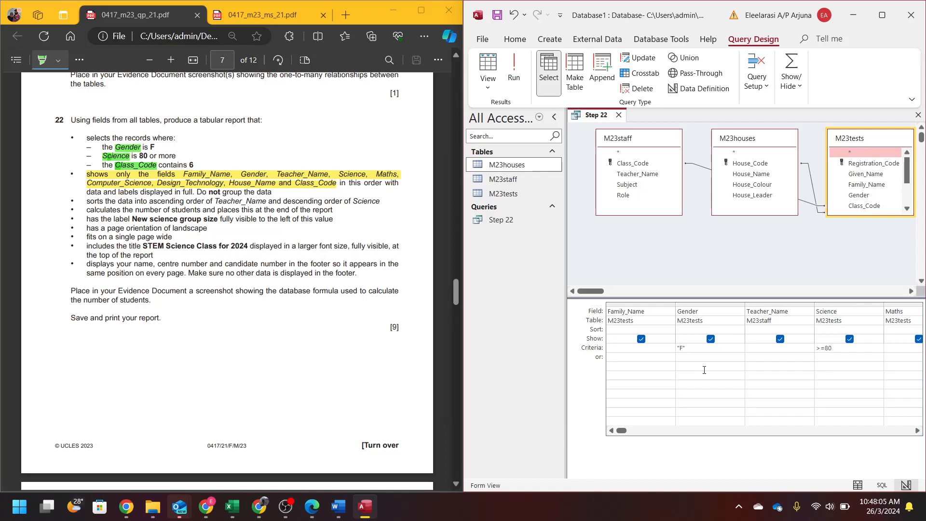
{"action": "key", "text": "Tab"}
{"action": "key", "text": "Tab"}
{"action": "key", "text": "Tab"}
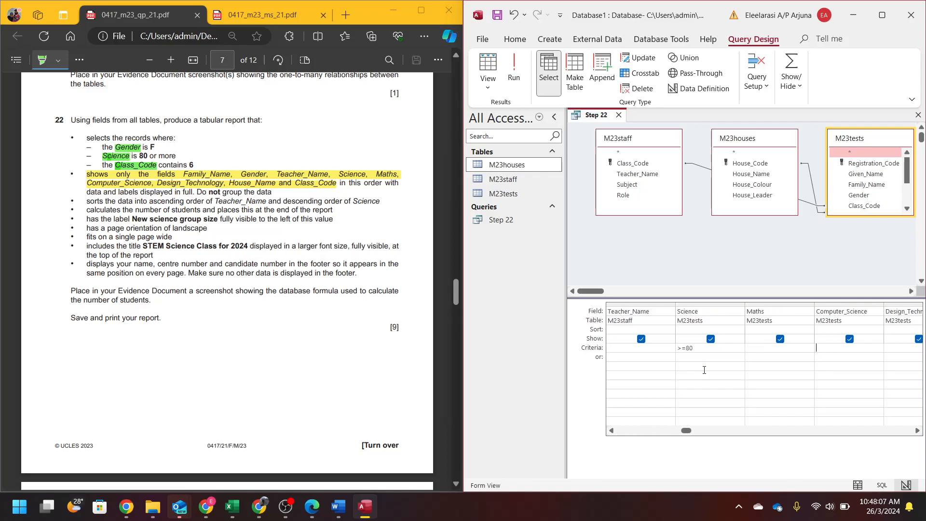
{"action": "key", "text": "Tab"}
{"action": "key", "text": "Tab"}
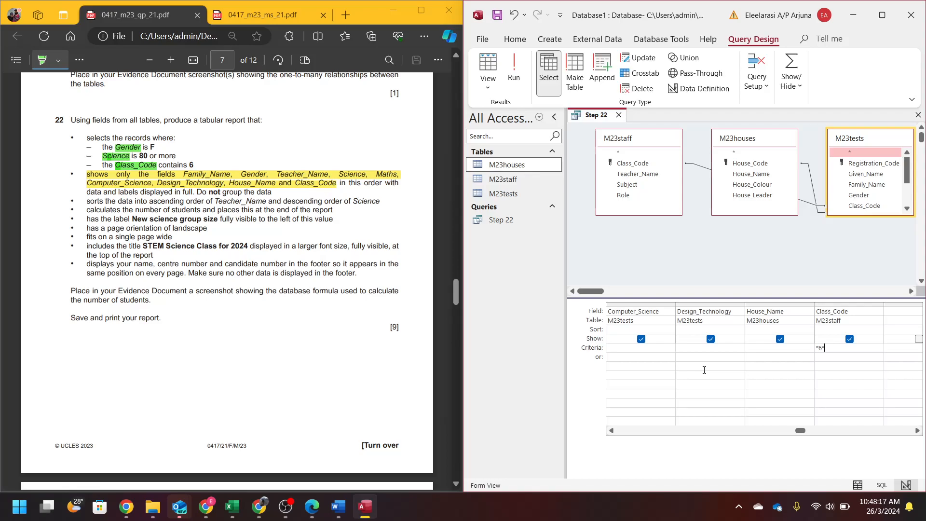
{"action": "key", "text": "Return"}
{"action": "left_click", "coordinate": [513, 68]}
{"action": "left_click", "coordinate": [883, 16]}
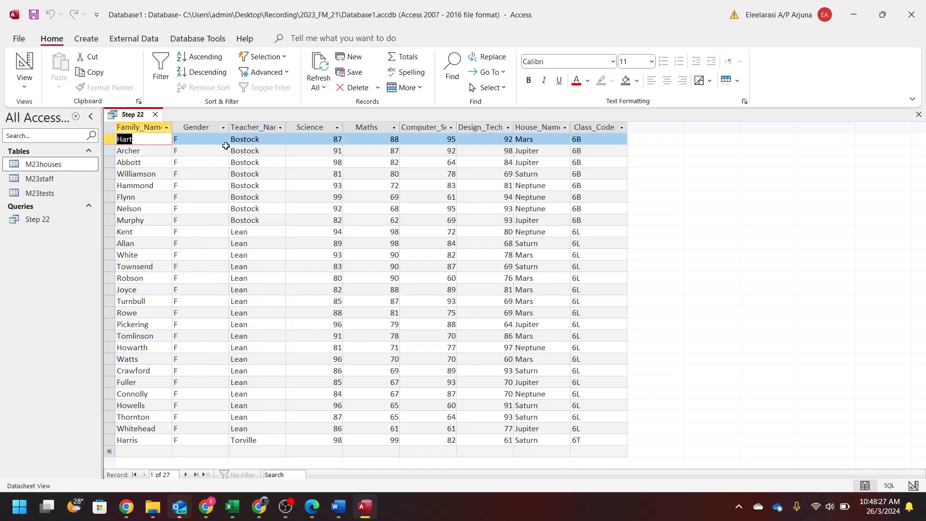
{"action": "left_click", "coordinate": [336, 127]}
{"action": "scroll", "coordinate": [390, 270], "scroll_direction": "down", "scroll_amount": 4}
{"action": "scroll", "coordinate": [390, 270], "scroll_direction": "up", "scroll_amount": 4}
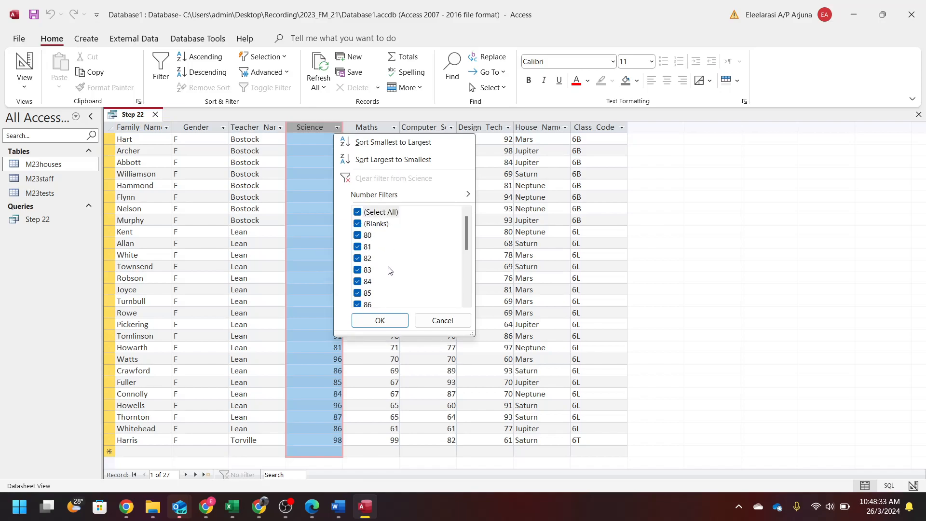
{"action": "left_click", "coordinate": [623, 142]}
{"action": "left_click", "coordinate": [622, 127]}
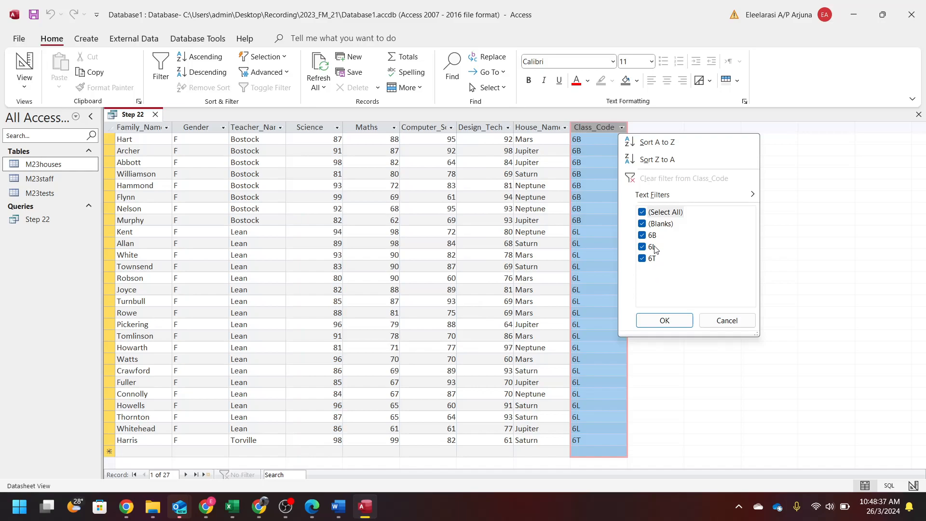
{"action": "left_click", "coordinate": [727, 321]}
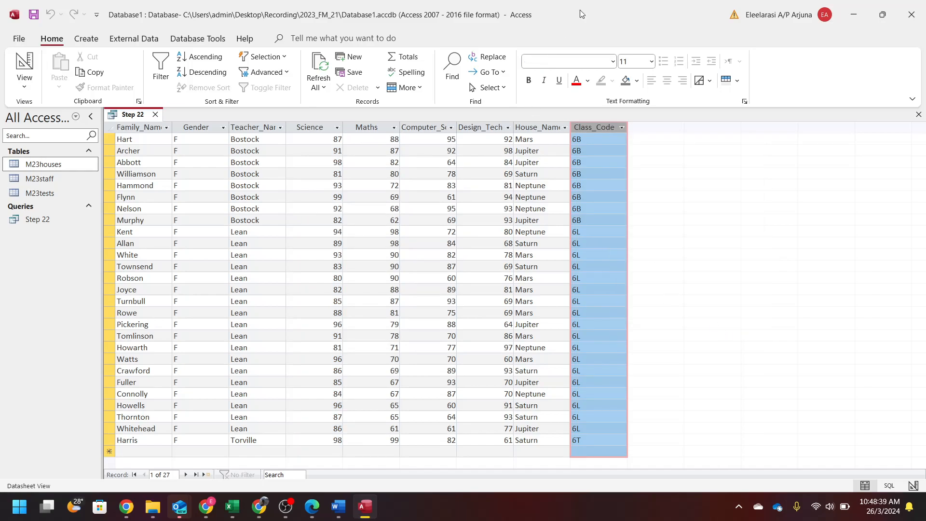
{"action": "double_click", "coordinate": [607, 7]}
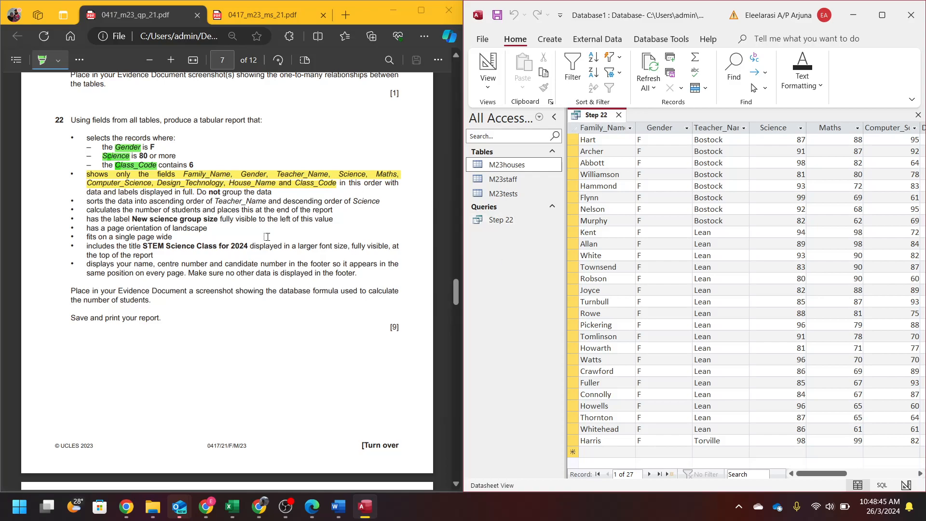
- Start the Report Wizard on the Step 22 query and add all its fields
{"action": "left_click", "coordinate": [499, 220]}
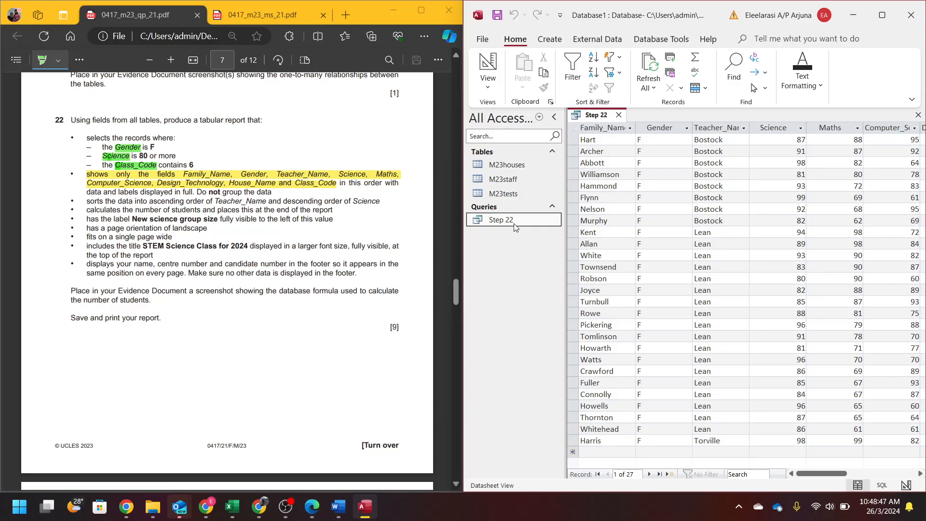
{"action": "left_click", "coordinate": [549, 39]}
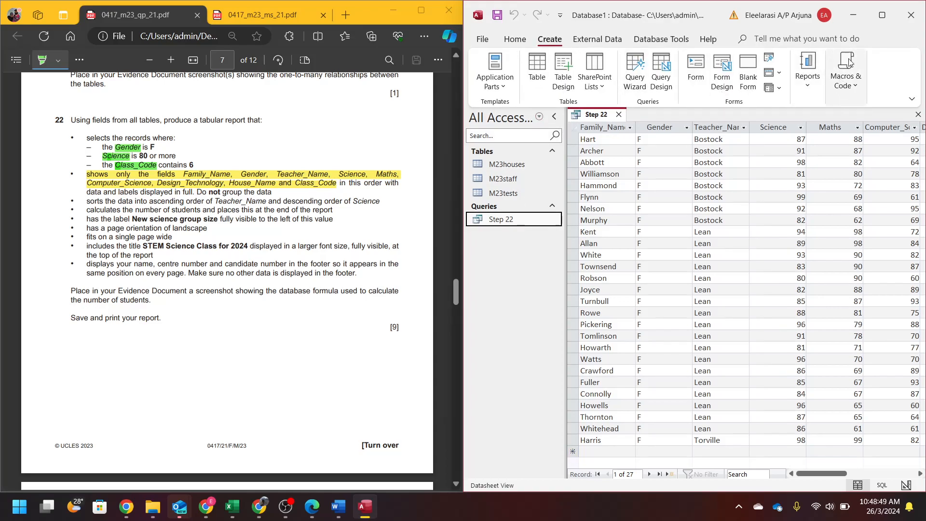
{"action": "left_click", "coordinate": [815, 82]}
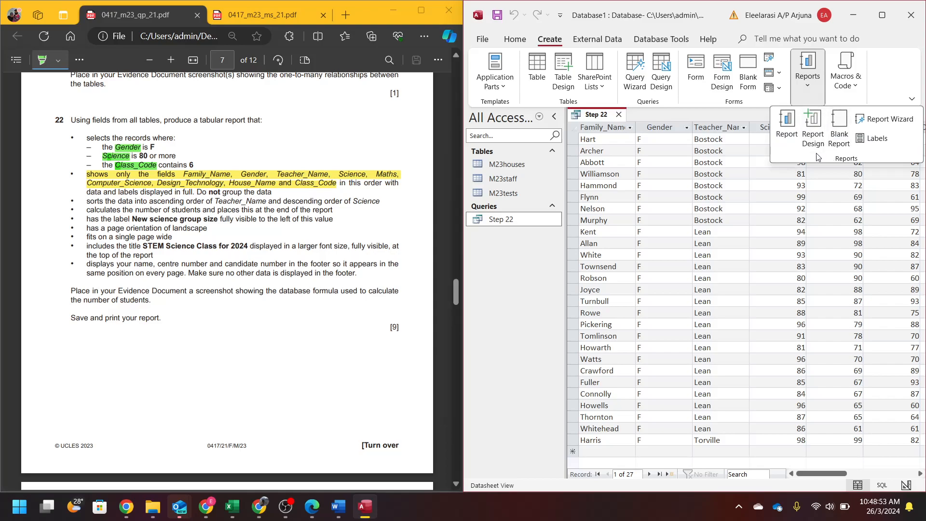
{"action": "left_click", "coordinate": [909, 118]}
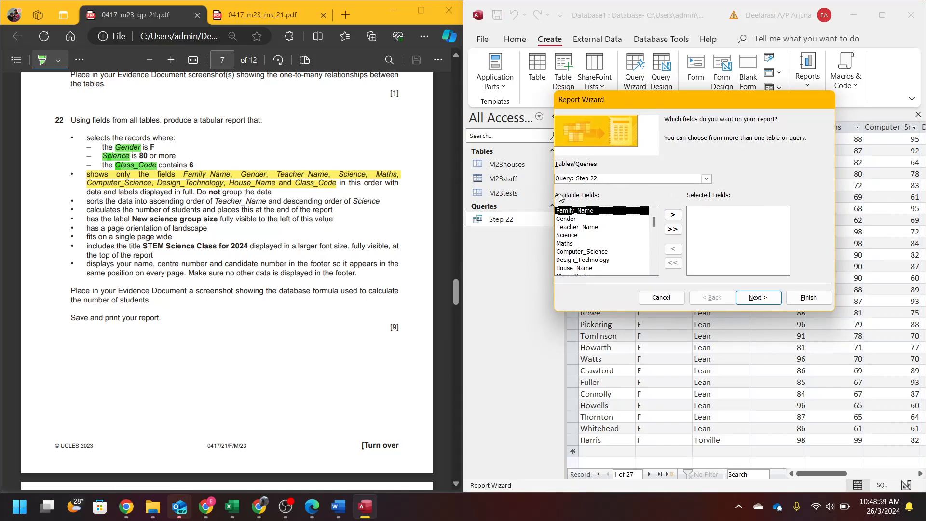
{"action": "left_click", "coordinate": [673, 229]}
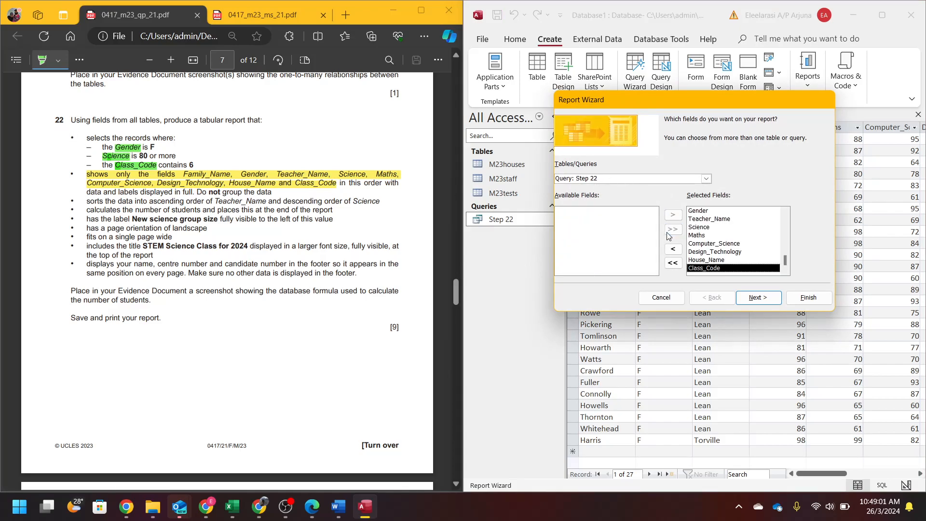
{"action": "left_click", "coordinate": [770, 297]}
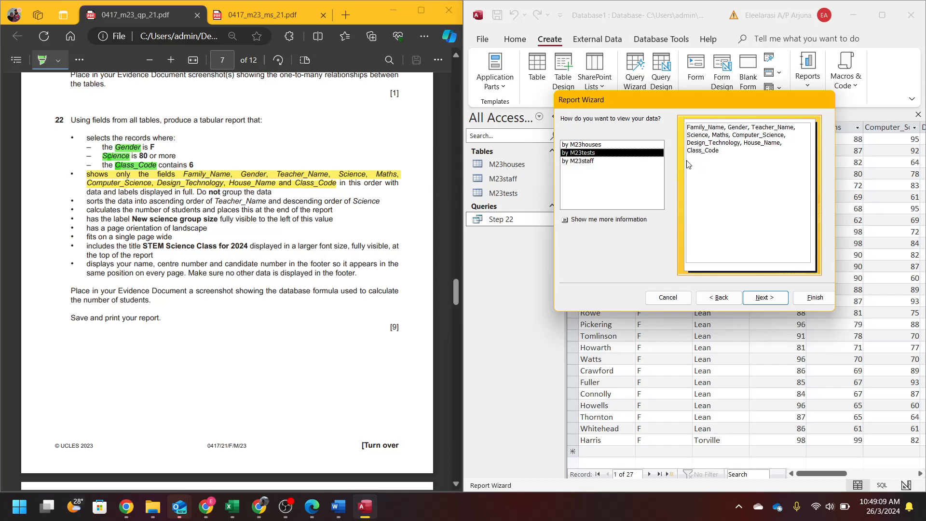
- View the report data by M23tests and continue to the grouping levels
{"action": "left_click", "coordinate": [577, 145]}
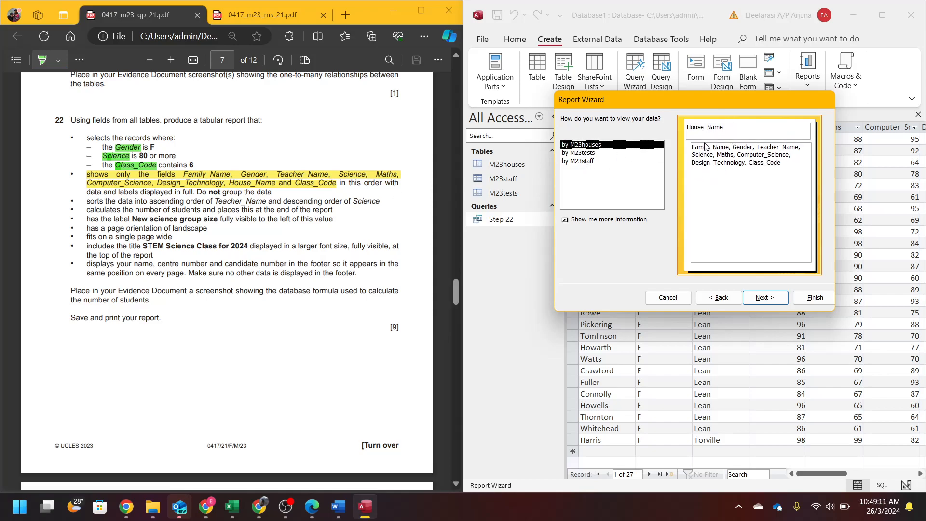
{"action": "left_click", "coordinate": [586, 160]}
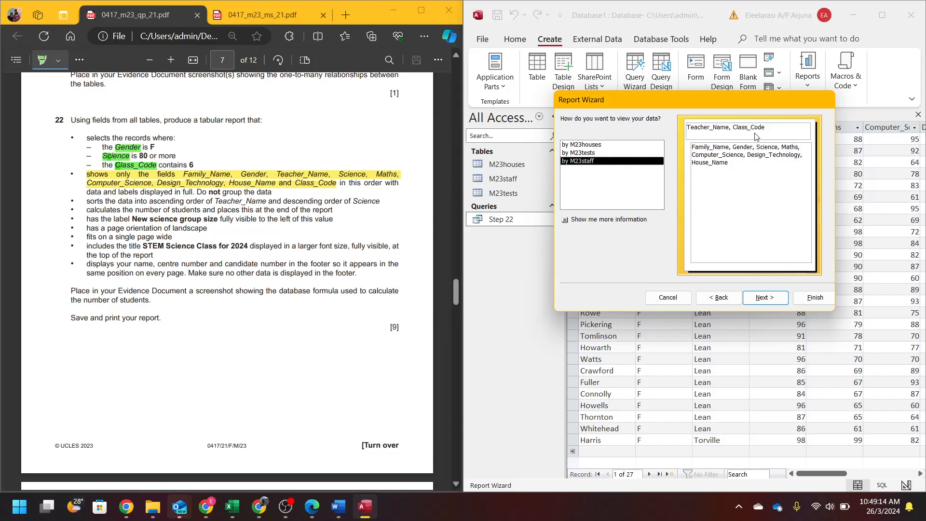
{"action": "left_click", "coordinate": [604, 153]}
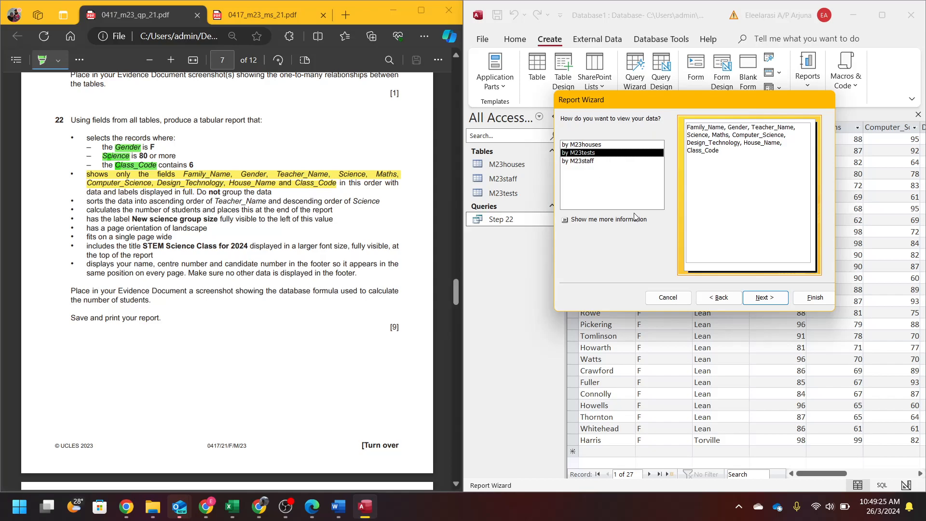
{"action": "left_click", "coordinate": [751, 295]}
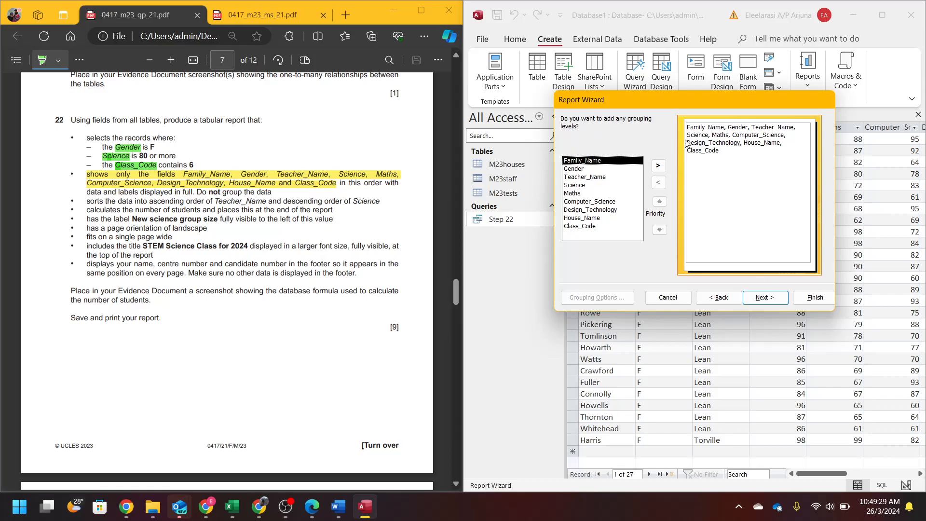
- Skip grouping and sorting, and give the report a tabular layout in landscape orientation
{"action": "left_click", "coordinate": [770, 293]}
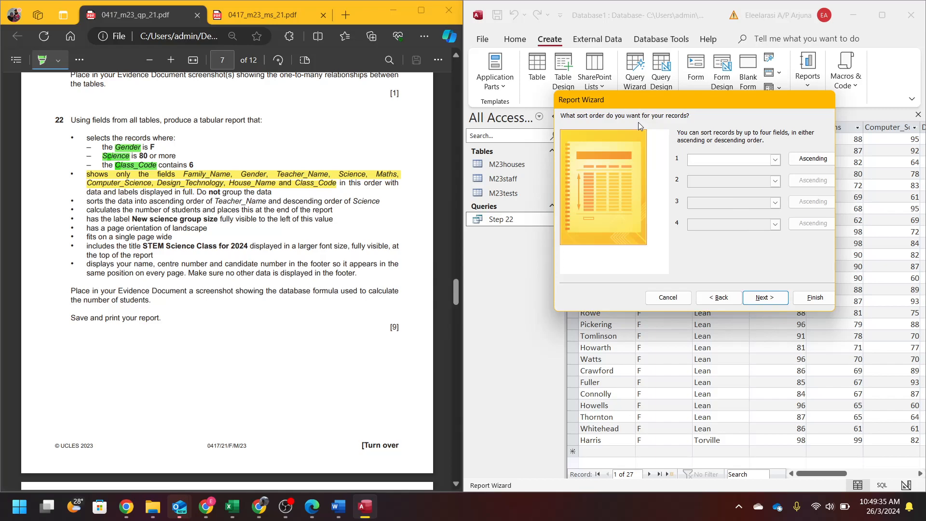
{"action": "left_click", "coordinate": [776, 295]}
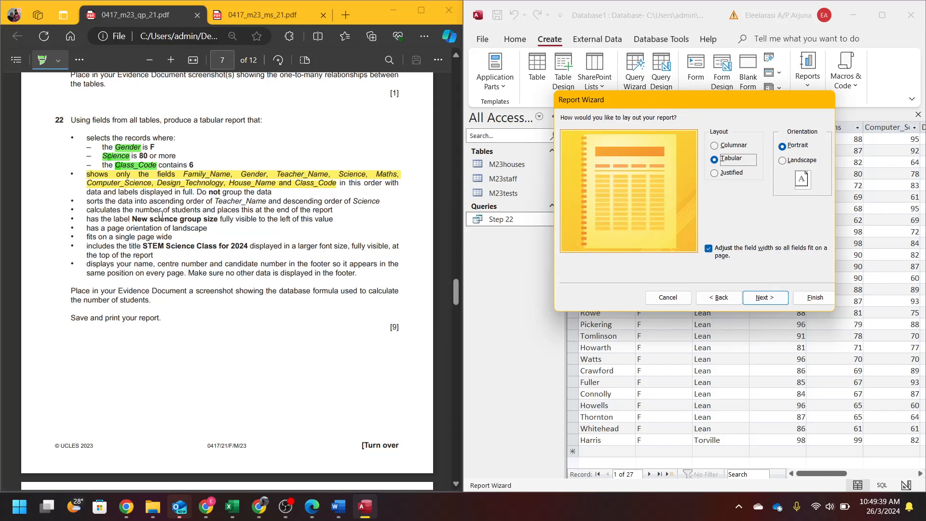
{"action": "left_click_drag", "start_coordinate": [200, 120], "coordinate": [223, 120]}
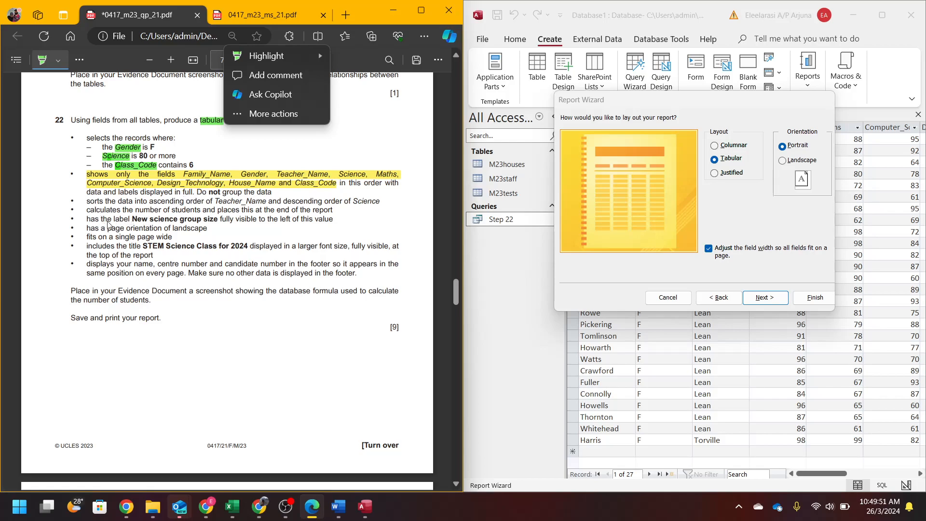
{"action": "left_click_drag", "start_coordinate": [126, 227], "coordinate": [207, 230]}
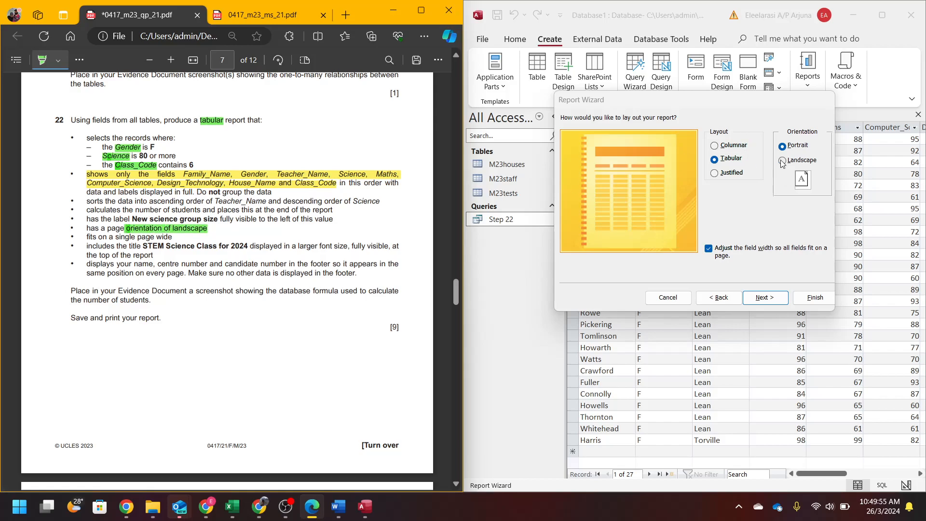
{"action": "left_click", "coordinate": [799, 166]}
{"action": "left_click", "coordinate": [756, 301]}
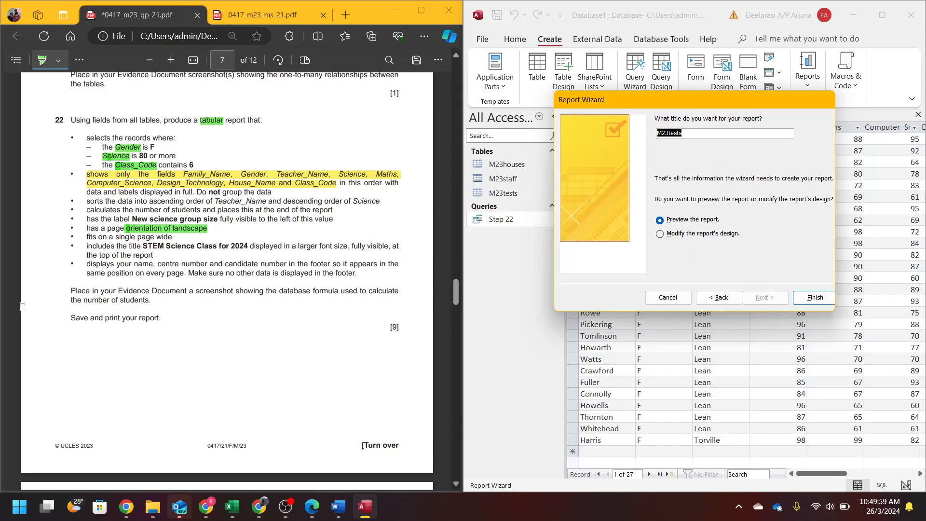
- Title the report STEM Science Class for 2024
{"action": "mouse_move", "coordinate": [145, 247]}
{"action": "left_mouse_down"}
{"action": "mouse_move", "coordinate": [220, 255]}
{"action": "mouse_move", "coordinate": [248, 246]}
{"action": "left_mouse_up"}
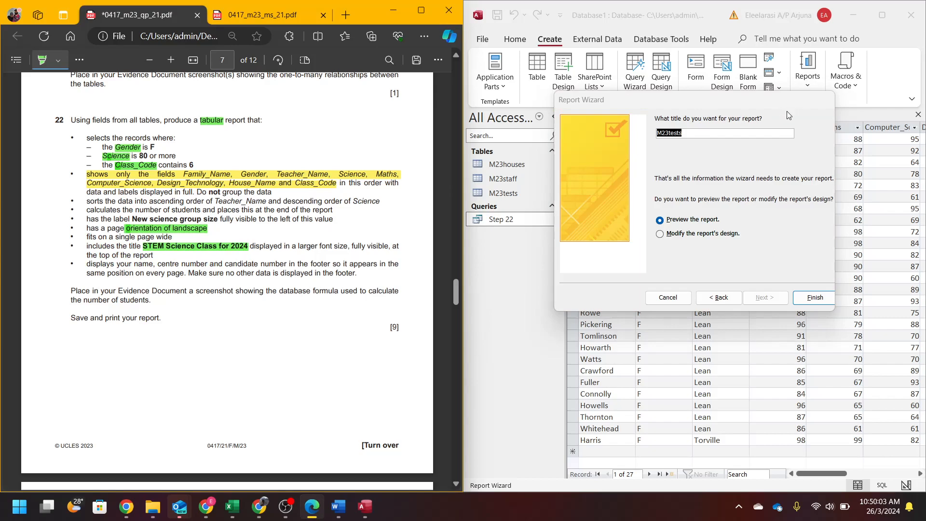
{"action": "left_click", "coordinate": [723, 130]}
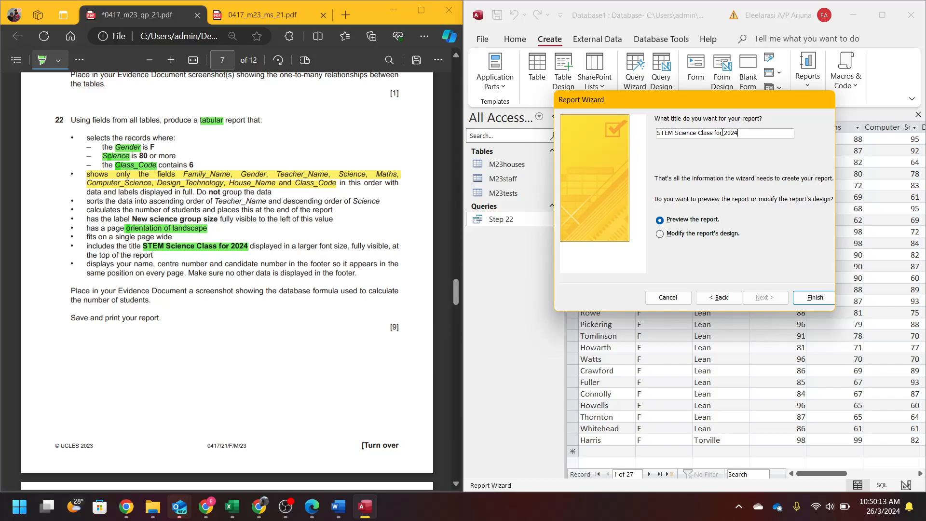
{"action": "left_click", "coordinate": [815, 297]}
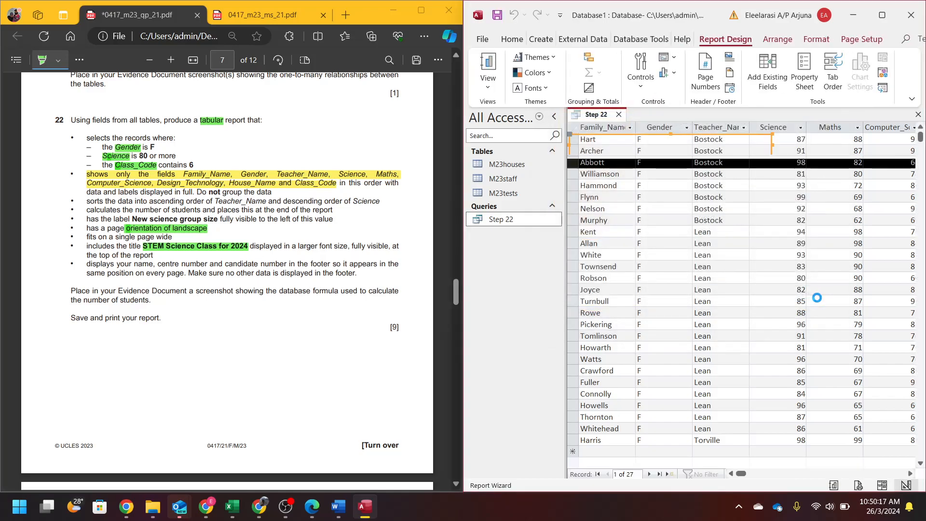
- Dock Access on the right half of the screen and collapse the Navigation Pane beside the report preview
{"action": "left_click", "coordinate": [881, 15]}
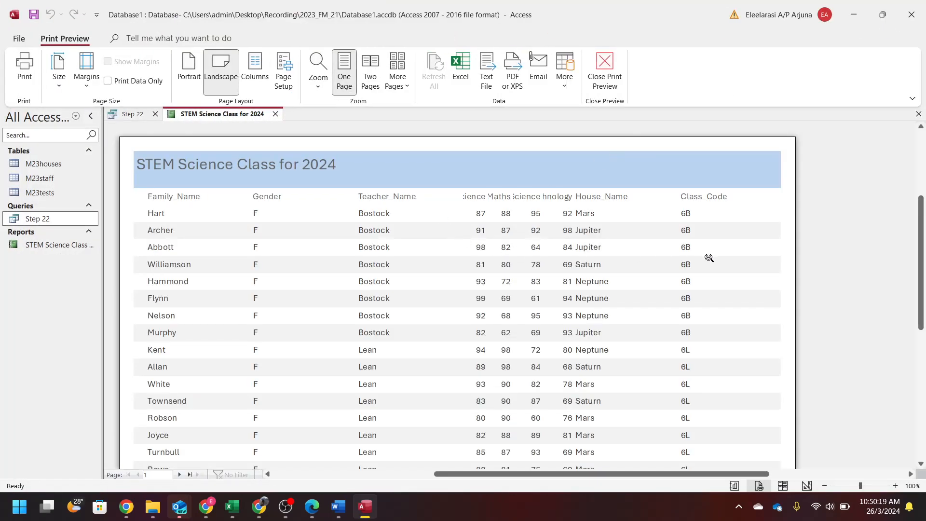
{"action": "scroll", "coordinate": [570, 331], "scroll_direction": "down", "scroll_amount": 3}
{"action": "scroll", "coordinate": [571, 327], "scroll_direction": "up", "scroll_amount": 5}
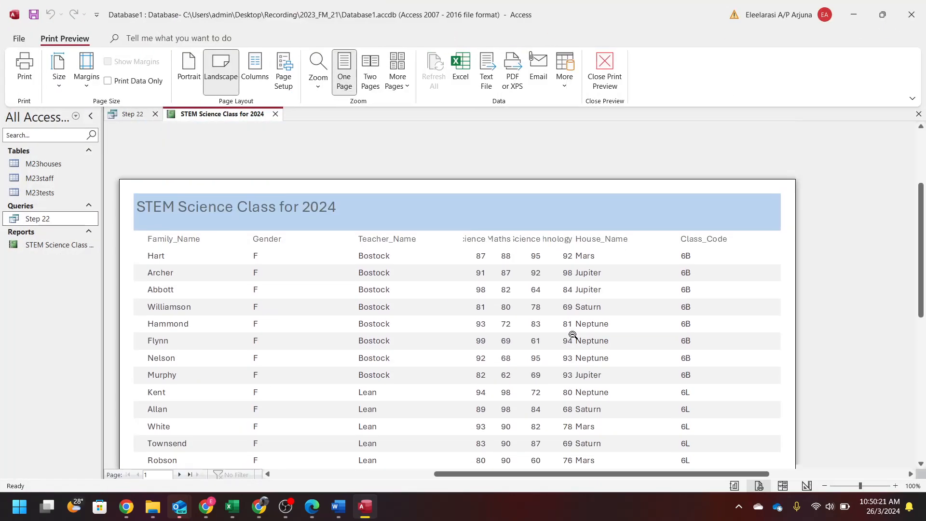
{"action": "double_click", "coordinate": [698, 10]}
{"action": "left_click_drag", "start_coordinate": [925, 169], "coordinate": [925, 217]}
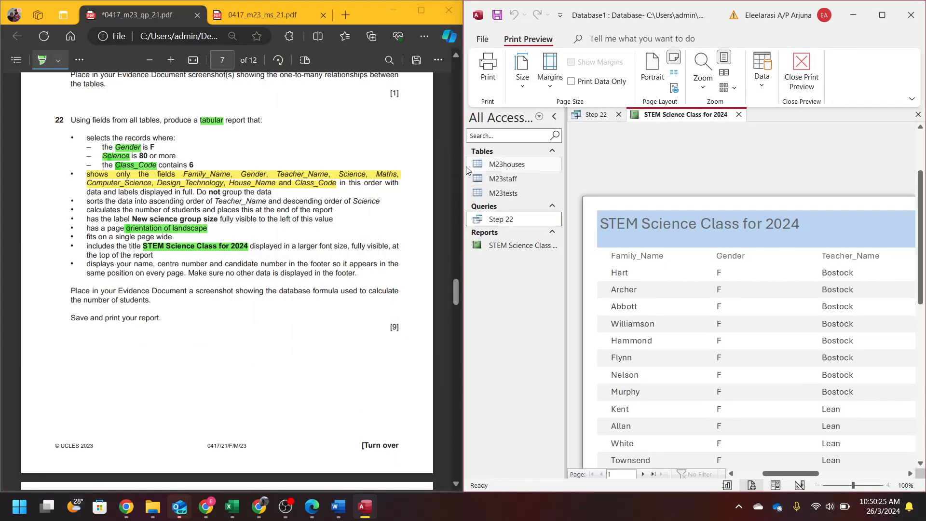
{"action": "left_click", "coordinate": [554, 116]}
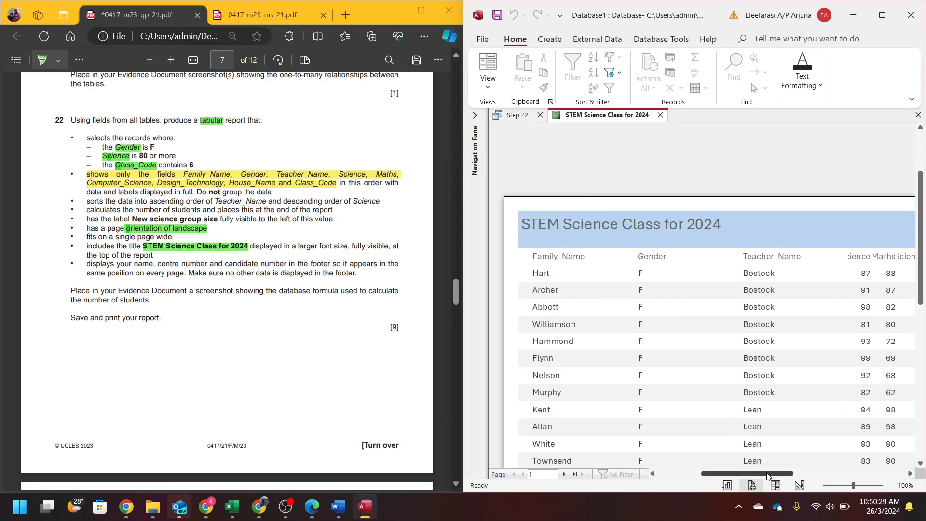
{"action": "left_click_drag", "start_coordinate": [767, 475], "coordinate": [801, 485]}
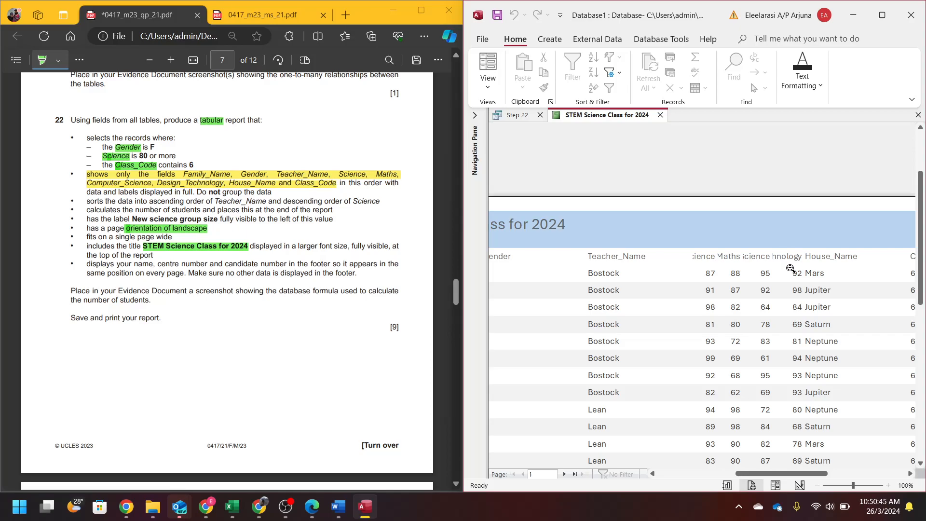
- Highlight 'fits on a single page wide' in blue in the Edge instructions
{"action": "mouse_move", "coordinate": [829, 473]}
{"action": "left_mouse_down"}
{"action": "mouse_move", "coordinate": [901, 474]}
{"action": "mouse_move", "coordinate": [825, 491]}
{"action": "left_mouse_up"}
{"action": "left_click", "coordinate": [58, 60]}
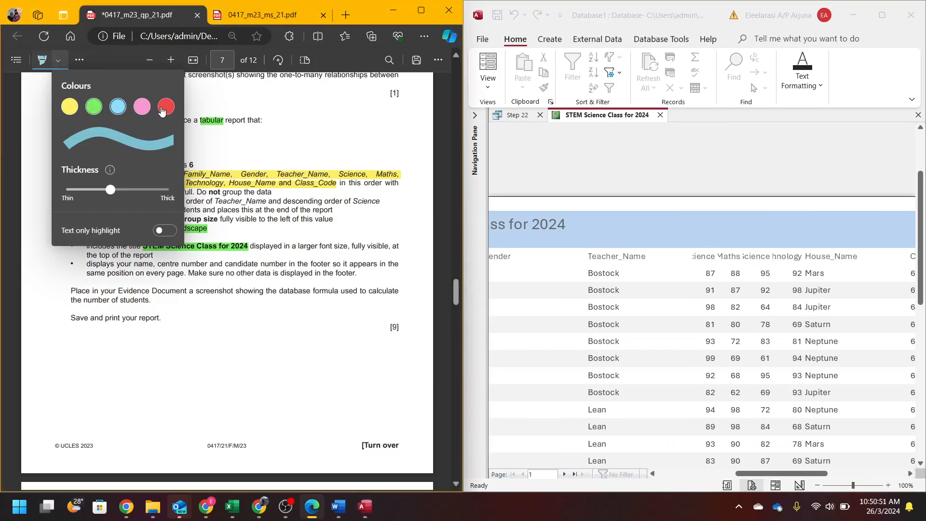
{"action": "left_click", "coordinate": [230, 101]}
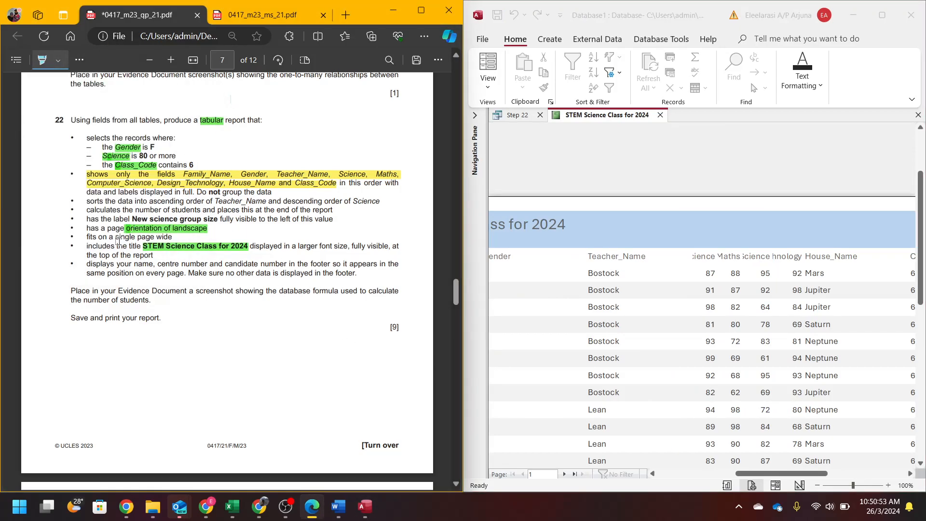
{"action": "left_click_drag", "start_coordinate": [85, 238], "coordinate": [164, 238]}
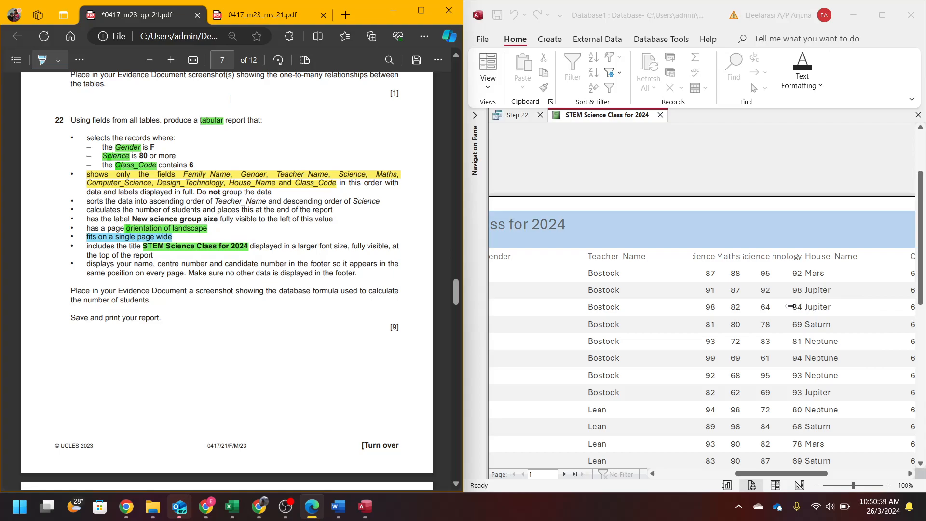
{"action": "scroll", "coordinate": [783, 305], "scroll_direction": "down", "scroll_amount": 2}
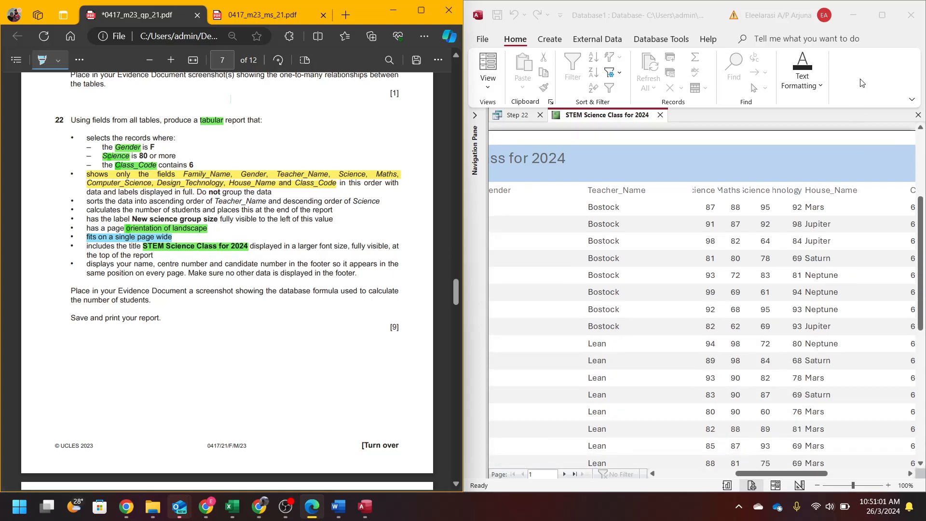
- Maximize Access and zoom the report preview to show the whole landscape page
{"action": "left_click", "coordinate": [875, 19]}
{"action": "left_click", "coordinate": [875, 19]}
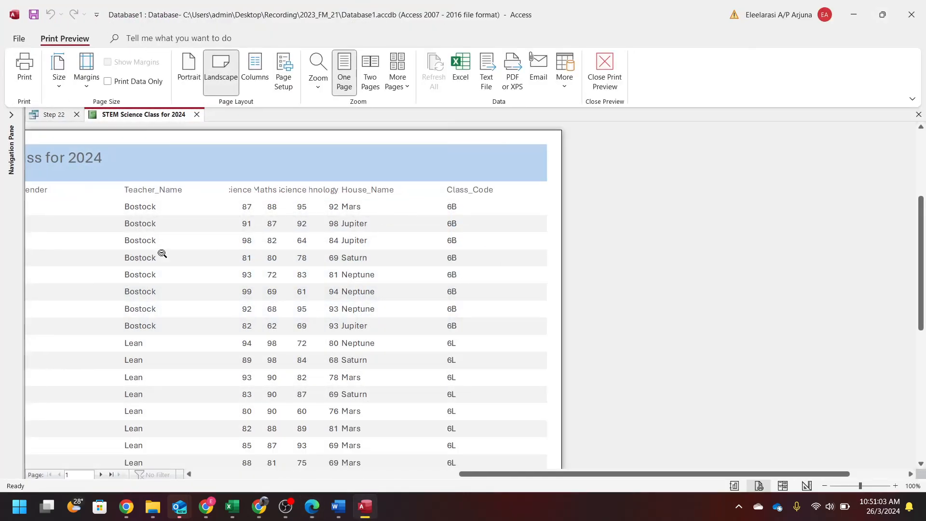
{"action": "left_click", "coordinate": [210, 247]}
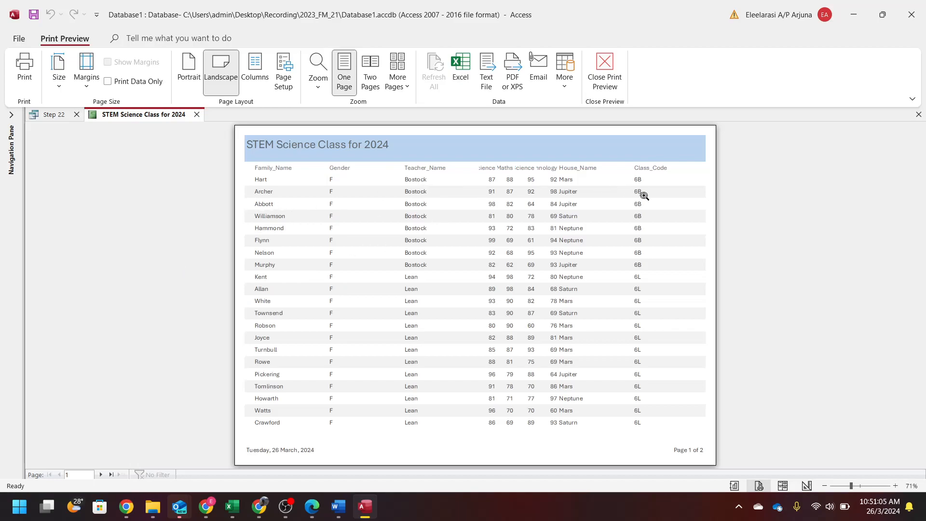
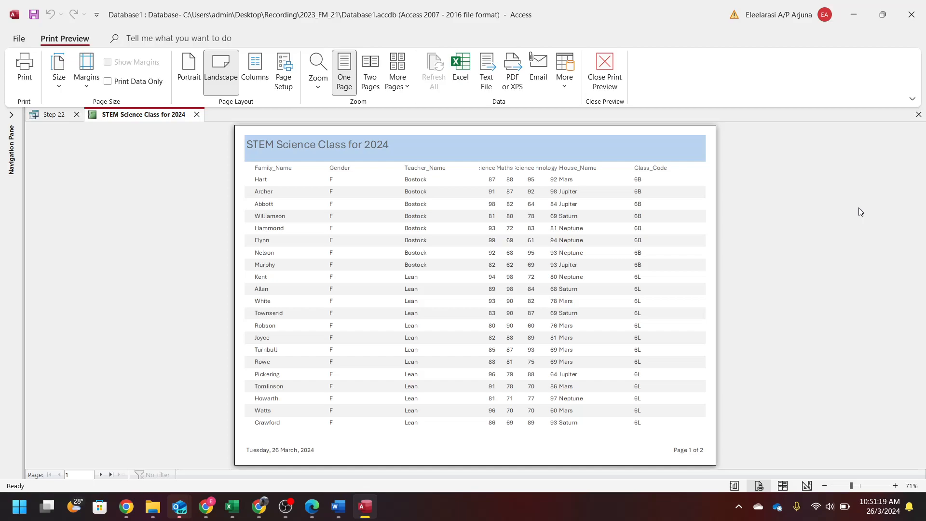
- Switch the STEM Science Class for 2024 report from Print Preview to Layout View
{"action": "left_click", "coordinate": [783, 486]}
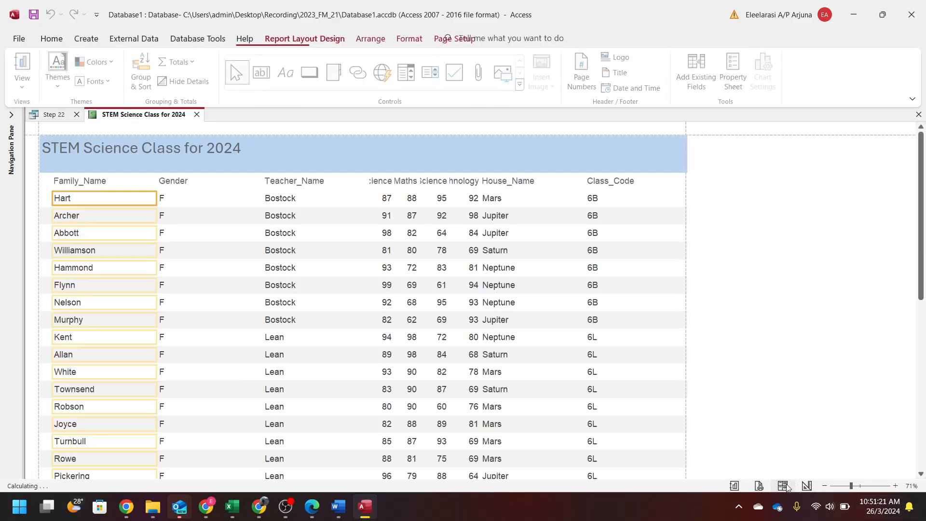
- Narrow the Family_Name column, heading and values together
{"action": "left_click", "coordinate": [113, 182]}
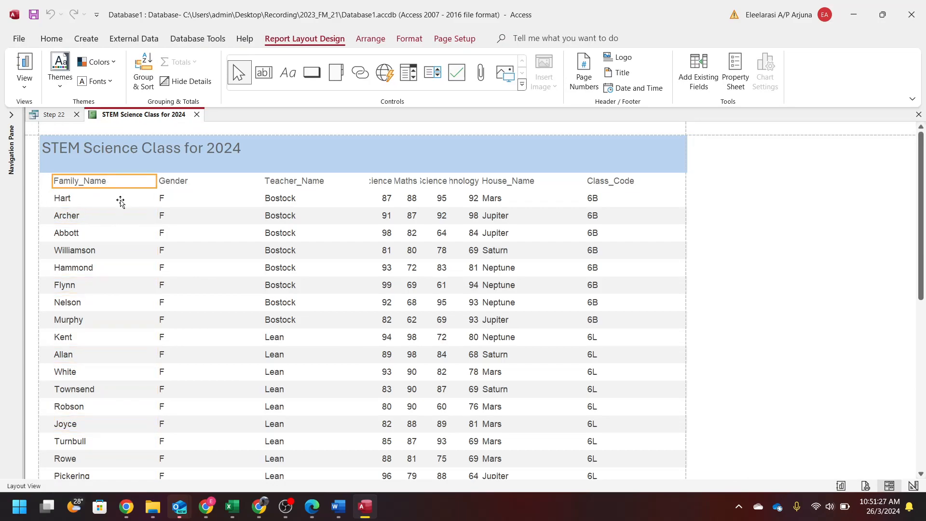
{"action": "scroll", "coordinate": [211, 286], "scroll_direction": "down", "scroll_amount": 5}
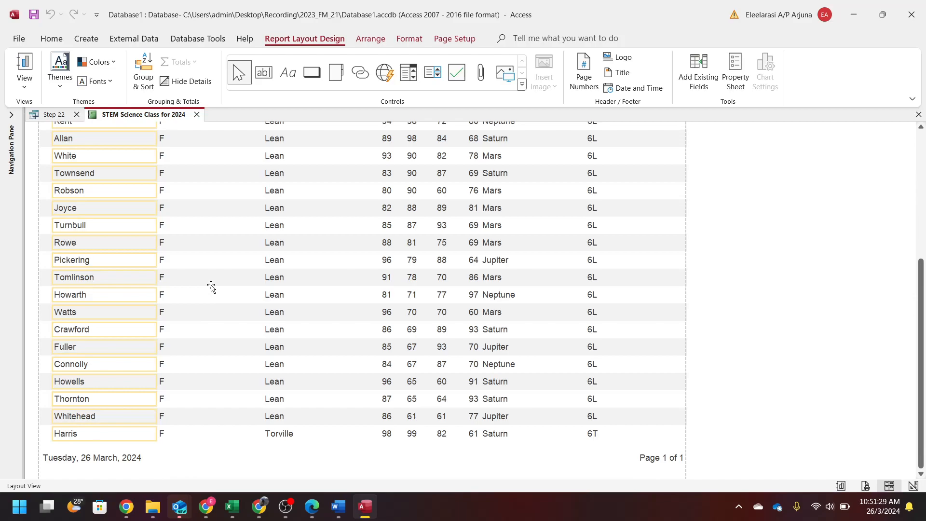
{"action": "scroll", "coordinate": [211, 287], "scroll_direction": "up", "scroll_amount": 5}
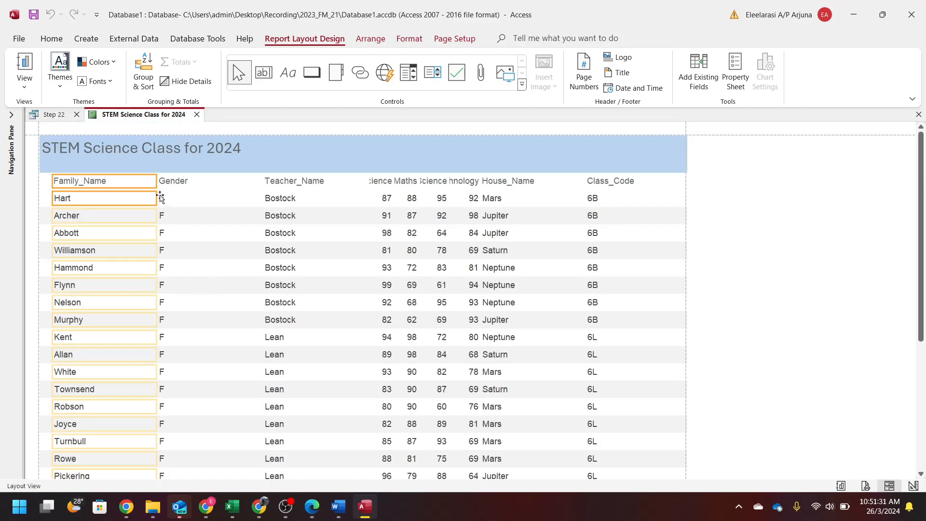
{"action": "left_click", "coordinate": [128, 182]}
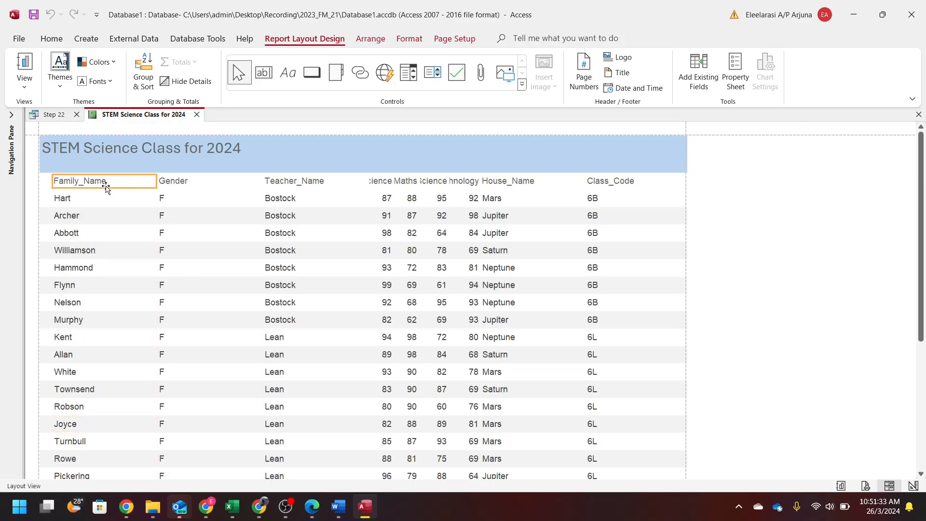
{"action": "left_click", "coordinate": [120, 204]}
{"action": "left_click_drag", "start_coordinate": [157, 184], "coordinate": [124, 184]}
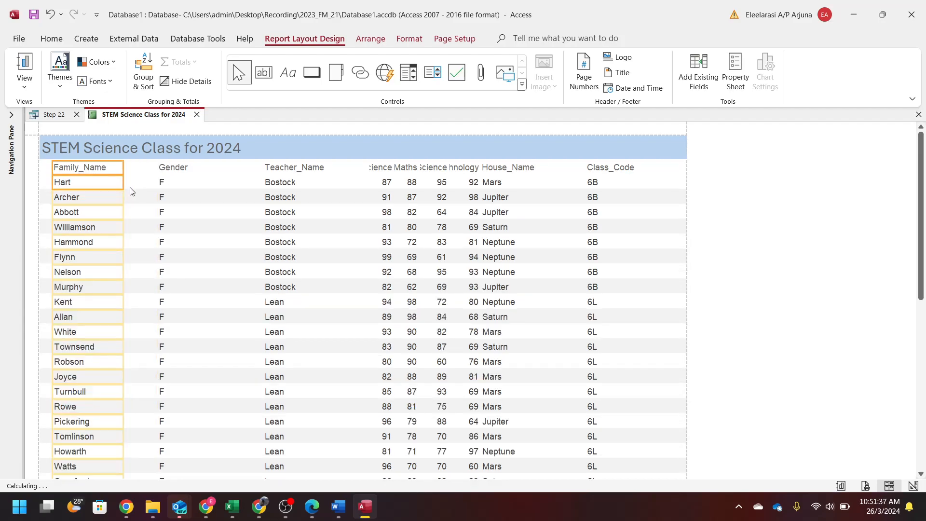
- Shift the Gender and Teacher_Name columns left and narrow both
{"action": "left_click", "coordinate": [168, 169]}
{"action": "left_click", "coordinate": [160, 182]}
{"action": "left_click_drag", "start_coordinate": [157, 168], "coordinate": [124, 168]}
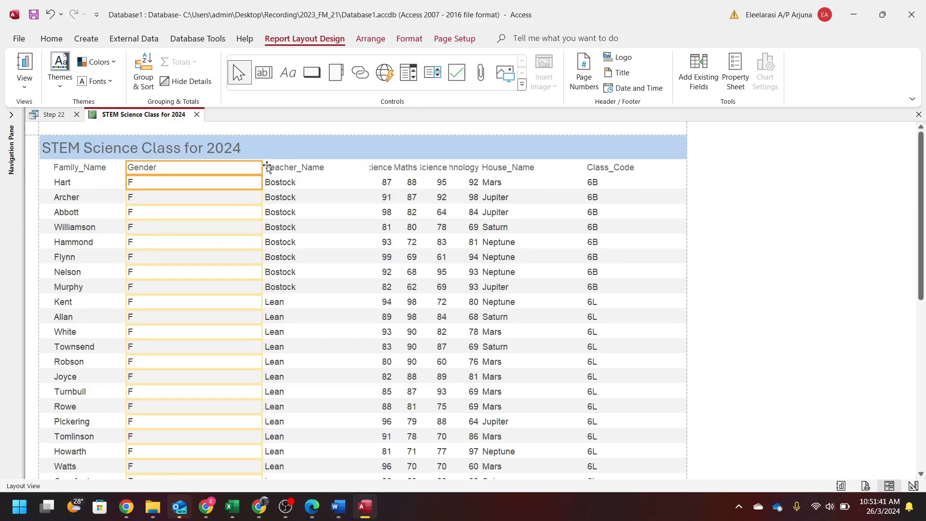
{"action": "left_click_drag", "start_coordinate": [260, 170], "coordinate": [173, 173]}
{"action": "left_click", "coordinate": [285, 168]}
{"action": "left_click", "coordinate": [287, 185]}
{"action": "left_click_drag", "start_coordinate": [262, 174], "coordinate": [171, 179]}
{"action": "left_click_drag", "start_coordinate": [367, 168], "coordinate": [236, 182]}
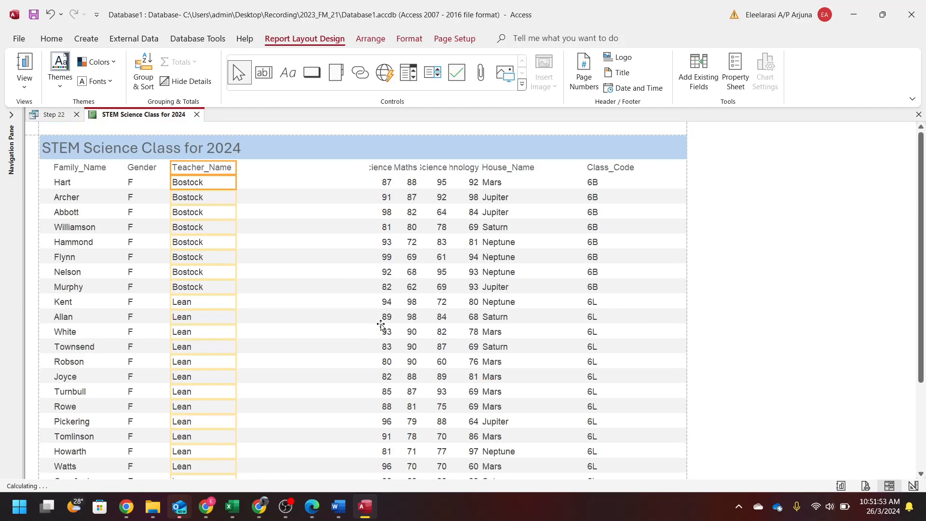
- Move the Science and Maths columns left and resize them so their headings show in full
{"action": "left_click", "coordinate": [382, 182]}
{"action": "left_click_drag", "start_coordinate": [370, 167], "coordinate": [247, 175]}
{"action": "left_click_drag", "start_coordinate": [367, 174], "coordinate": [305, 182]}
{"action": "left_click", "coordinate": [404, 168]}
{"action": "left_click_drag", "start_coordinate": [385, 169], "coordinate": [318, 169]}
{"action": "left_click_drag", "start_coordinate": [413, 173], "coordinate": [377, 170]}
- Widen the Computer_Science column so its full heading shows
{"action": "left_click", "coordinate": [430, 167]}
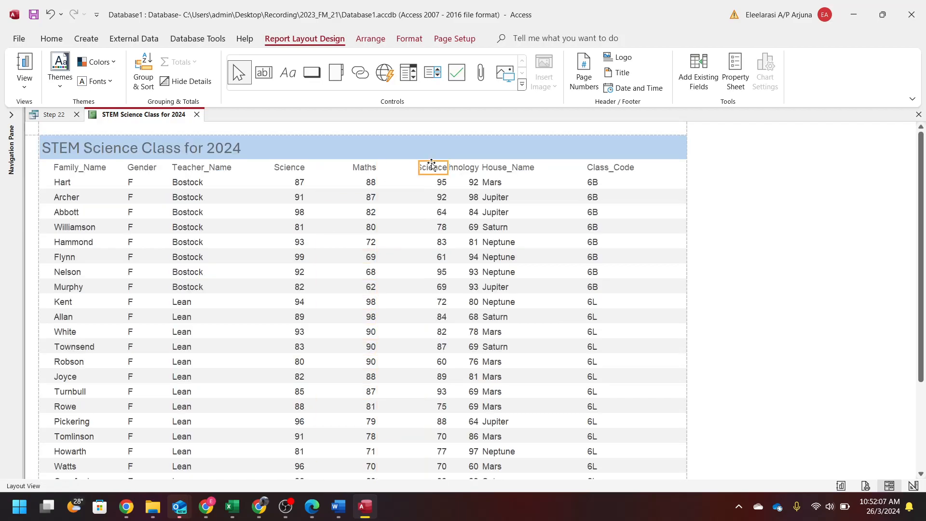
{"action": "left_click", "coordinate": [417, 168]}
{"action": "left_click", "coordinate": [426, 166]}
{"action": "left_click", "coordinate": [431, 180], "text": "shift"}
{"action": "left_click_drag", "start_coordinate": [419, 165], "coordinate": [365, 168]}
{"action": "left_click", "coordinate": [353, 172]}
{"action": "left_click", "coordinate": [359, 183], "text": "shift"}
{"action": "left_click", "coordinate": [393, 169]}
{"action": "left_click", "coordinate": [393, 183], "text": "shift"}
- Narrow the Science column and nudge the Maths and Computer_Science columns left
{"action": "left_click", "coordinate": [283, 168]}
{"action": "left_click", "coordinate": [285, 182], "text": "shift"}
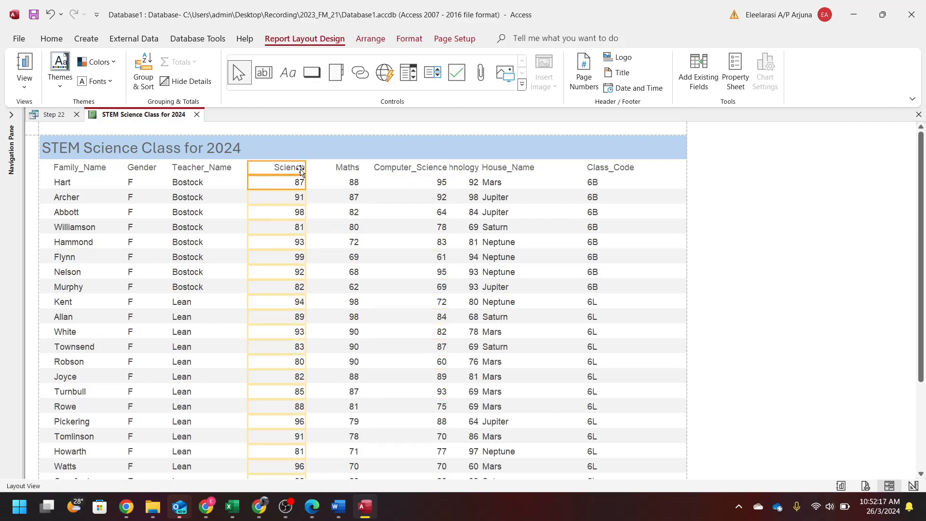
{"action": "left_click_drag", "start_coordinate": [306, 167], "coordinate": [288, 169]}
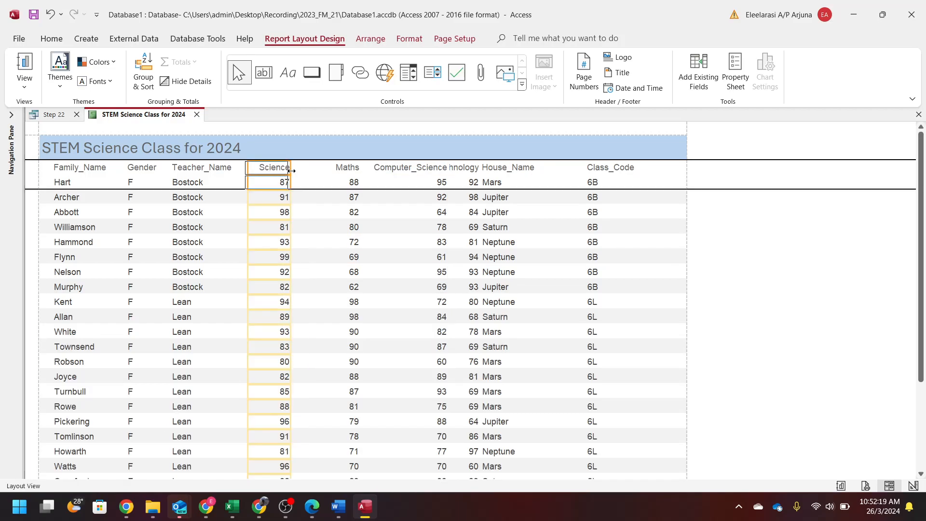
{"action": "left_click", "coordinate": [343, 167]}
{"action": "left_click", "coordinate": [346, 179], "text": "shift"}
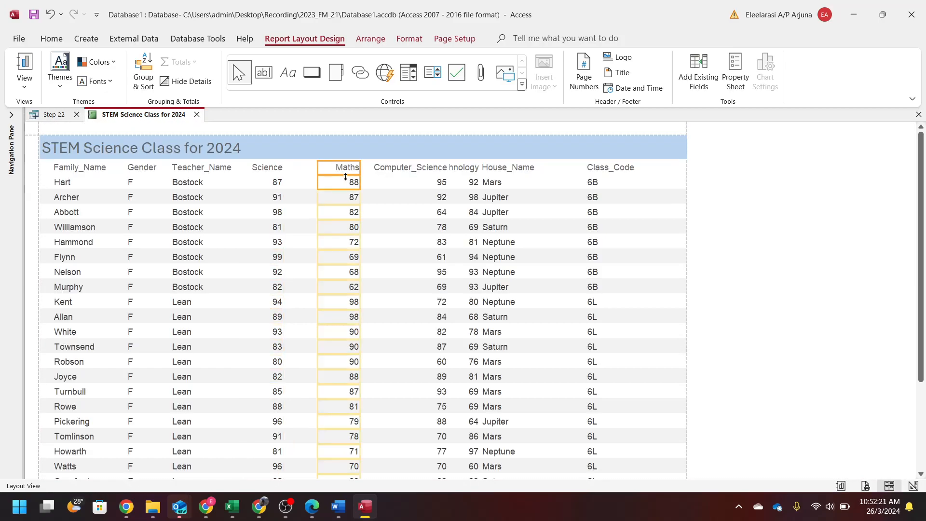
{"action": "key", "text": "Left"}
{"action": "key", "text": "Left"}
{"action": "key", "text": "Left"}
{"action": "key", "text": "Left"}
{"action": "key", "text": "Left"}
{"action": "key", "text": "Left"}
{"action": "key", "text": "Left"}
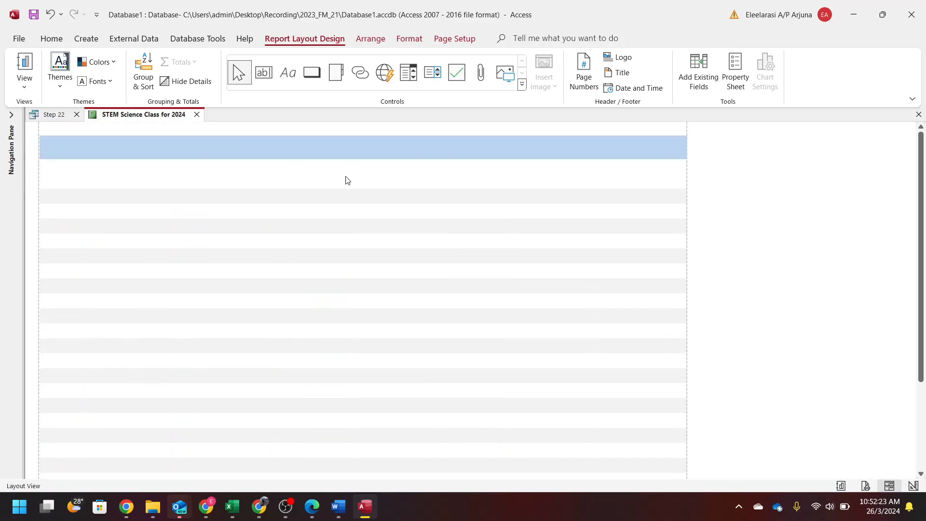
{"action": "left_click", "coordinate": [398, 167]}
{"action": "left_click", "coordinate": [404, 181], "text": "shift"}
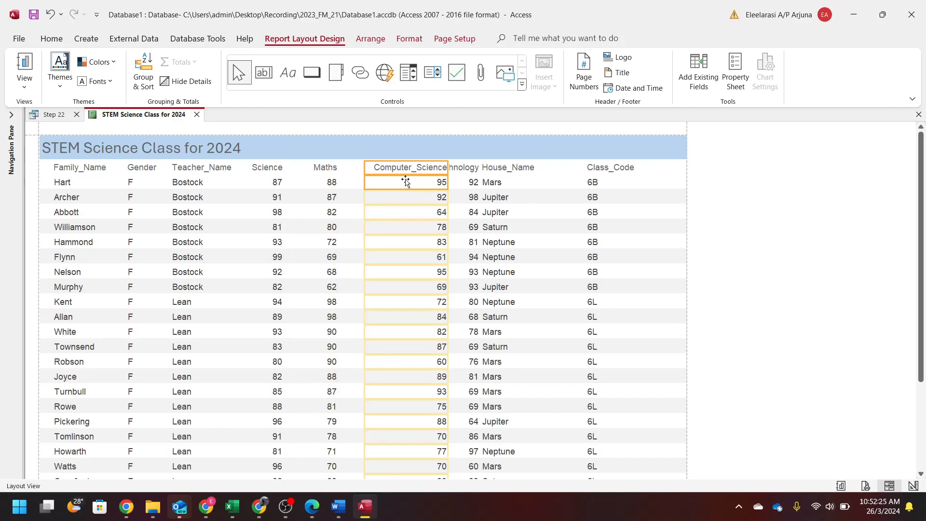
{"action": "key", "text": "Left"}
{"action": "key", "text": "Left"}
{"action": "key", "text": "Left"}
{"action": "key", "text": "Left"}
{"action": "key", "text": "Left"}
{"action": "key", "text": "Left"}
{"action": "key", "text": "Left"}
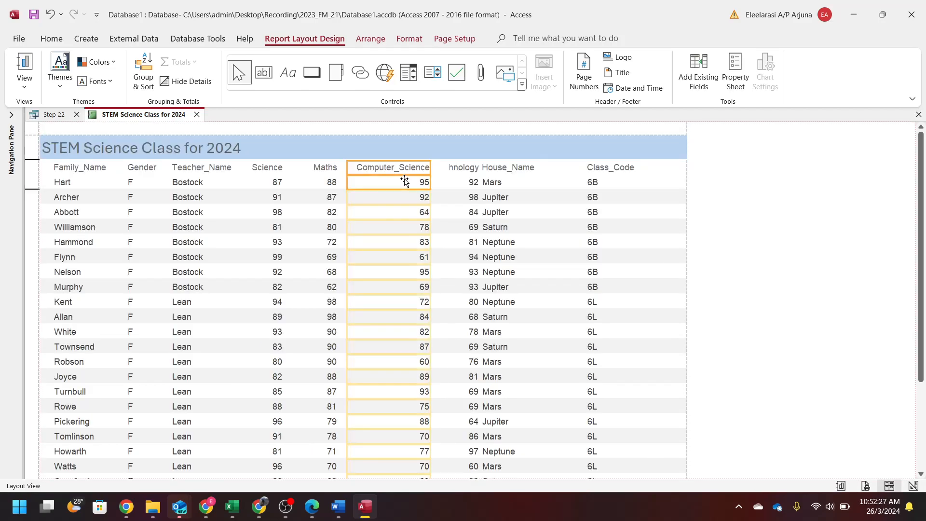
- Resize the Class_Code and House_Name columns to free up page width
{"action": "left_click", "coordinate": [469, 170]}
{"action": "left_click", "coordinate": [470, 182], "text": "shift"}
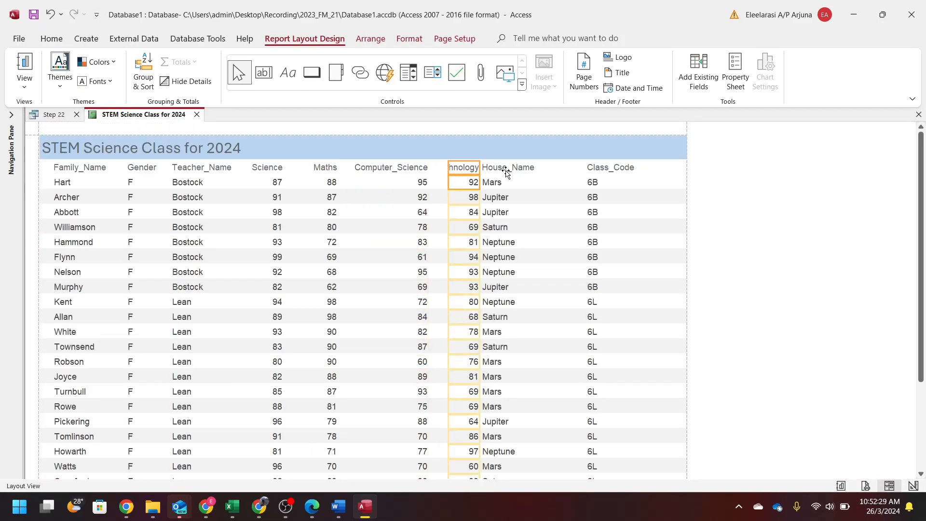
{"action": "left_click", "coordinate": [620, 172]}
{"action": "left_click", "coordinate": [621, 186], "text": "shift"}
{"action": "left_click_drag", "start_coordinate": [586, 167], "coordinate": [620, 183]}
{"action": "left_click", "coordinate": [531, 169]}
{"action": "left_click", "coordinate": [532, 186], "text": "shift"}
{"action": "left_click_drag", "start_coordinate": [584, 168], "coordinate": [609, 167]}
{"action": "left_click_drag", "start_coordinate": [480, 168], "coordinate": [544, 171]}
- Widen Design_Technology so its full heading shows and check all nine columns fit one page
{"action": "left_click", "coordinate": [475, 181]}
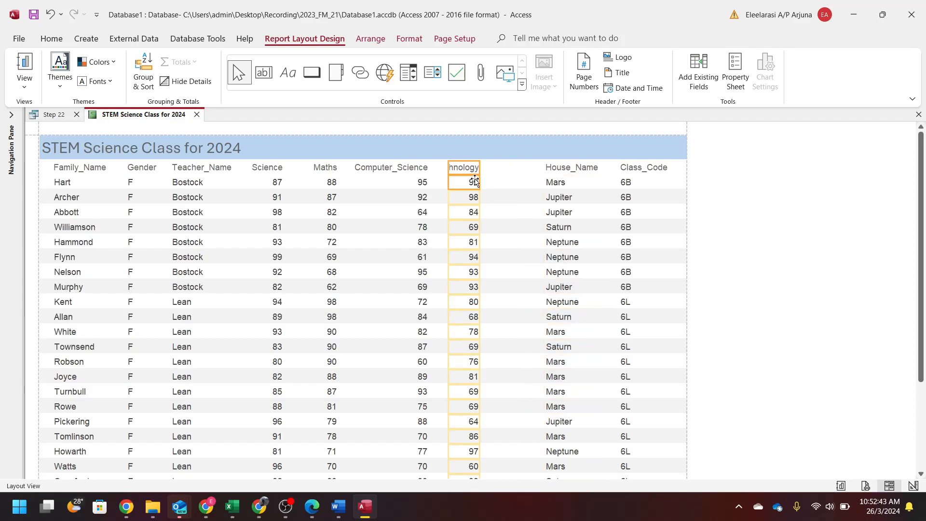
{"action": "left_click_drag", "start_coordinate": [479, 170], "coordinate": [533, 169]}
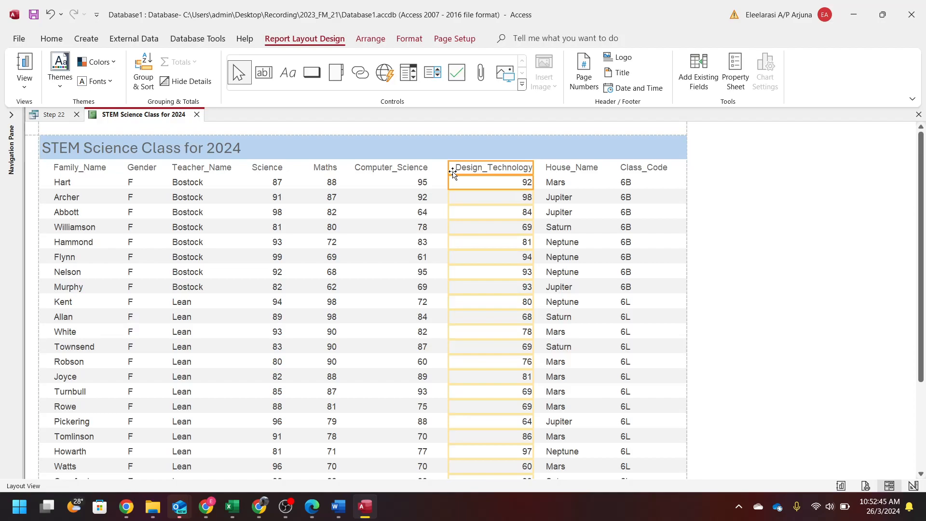
{"action": "left_click", "coordinate": [730, 179]}
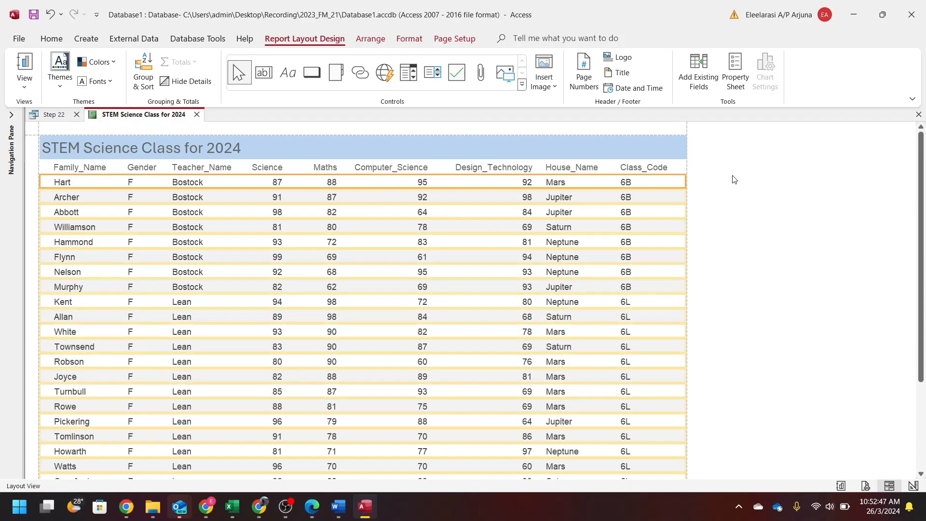
{"action": "left_click", "coordinate": [493, 168]}
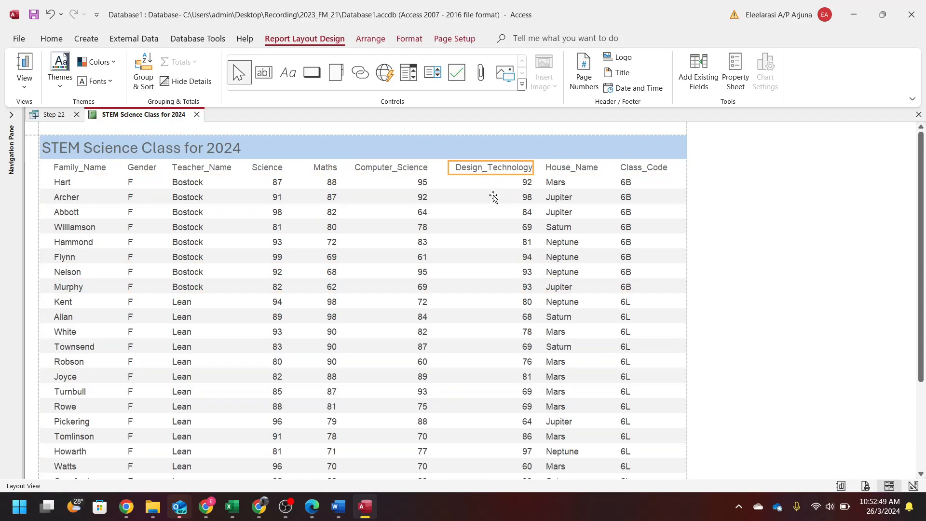
{"action": "left_click", "coordinate": [487, 189]}
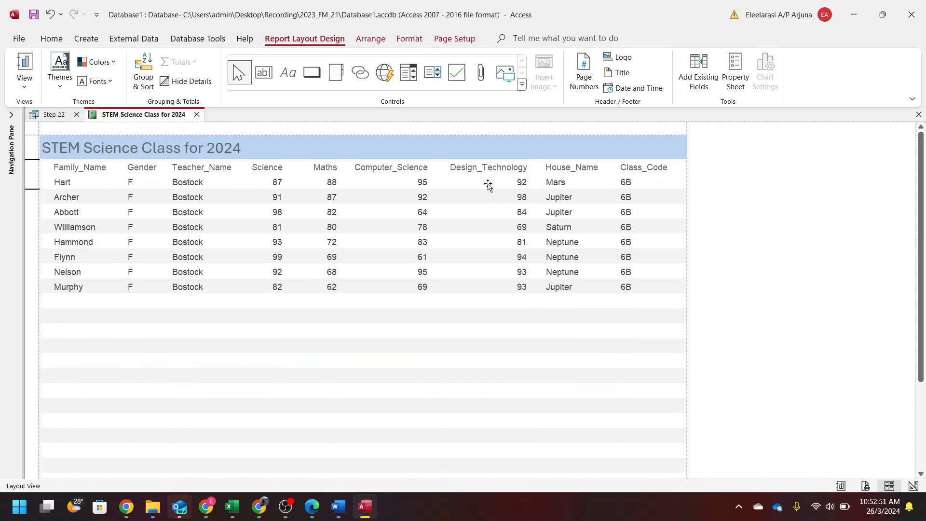
{"action": "left_click", "coordinate": [786, 192]}
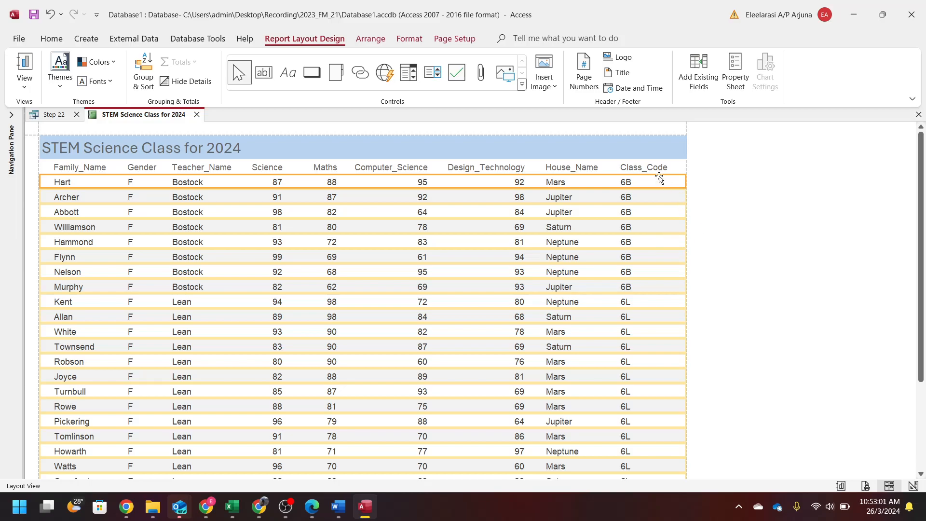
{"action": "scroll", "coordinate": [518, 288], "scroll_direction": "down", "scroll_amount": 1}
{"action": "scroll", "coordinate": [518, 288], "scroll_direction": "down", "scroll_amount": 5}
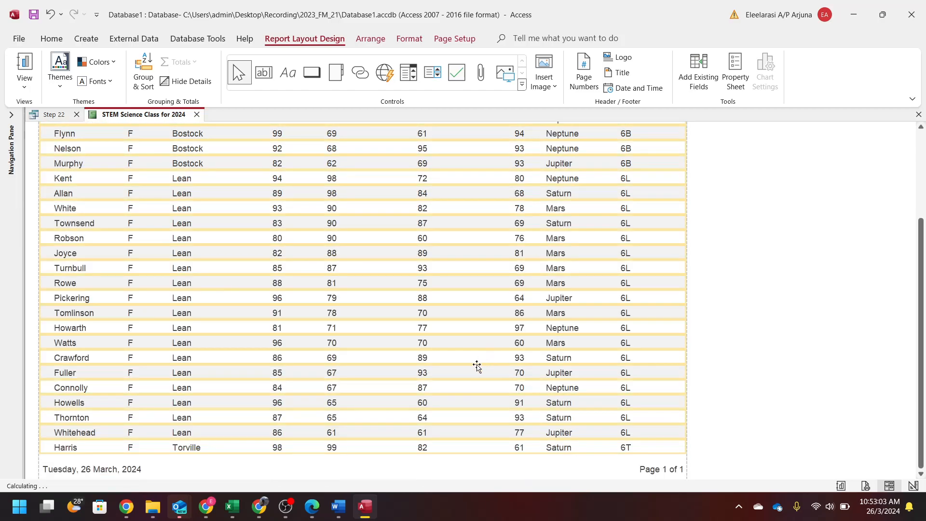
{"action": "scroll", "coordinate": [399, 408], "scroll_direction": "up", "scroll_amount": 5}
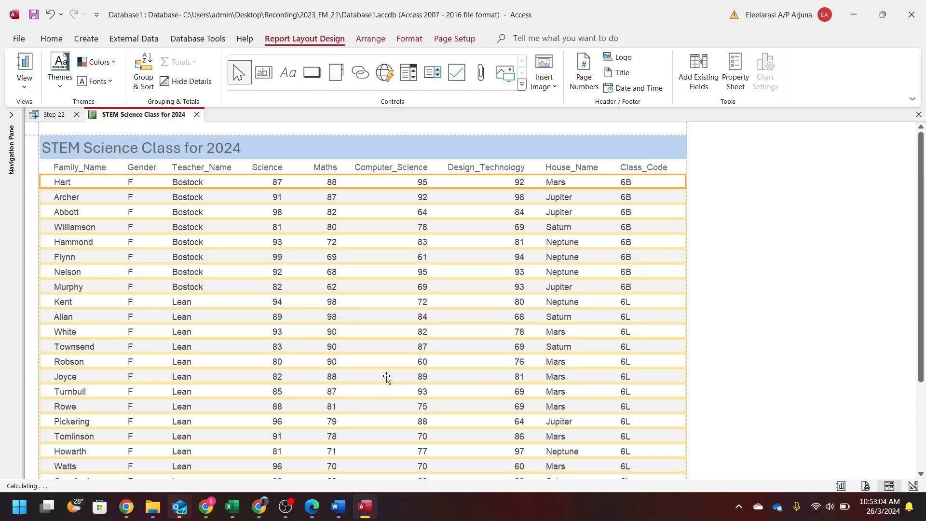
{"action": "double_click", "coordinate": [571, 5]}
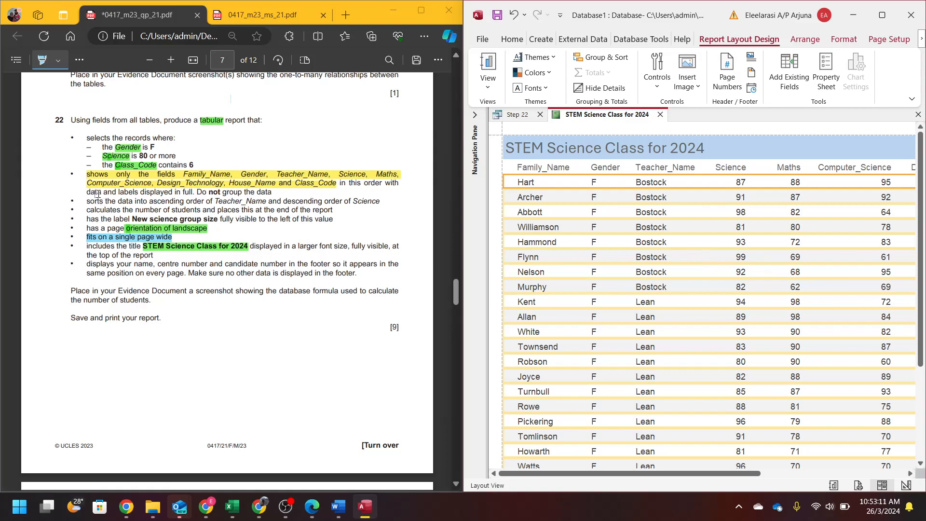
- Highlight the sorting requirement in the PDF and open the Group, Sort, and Total pane beside it
{"action": "left_click_drag", "start_coordinate": [88, 200], "coordinate": [379, 198]}
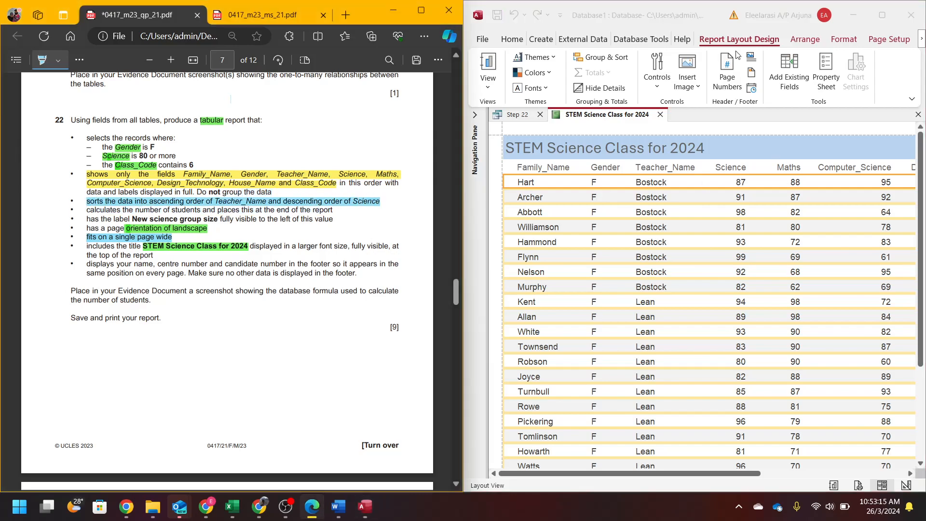
{"action": "left_click", "coordinate": [875, 4]}
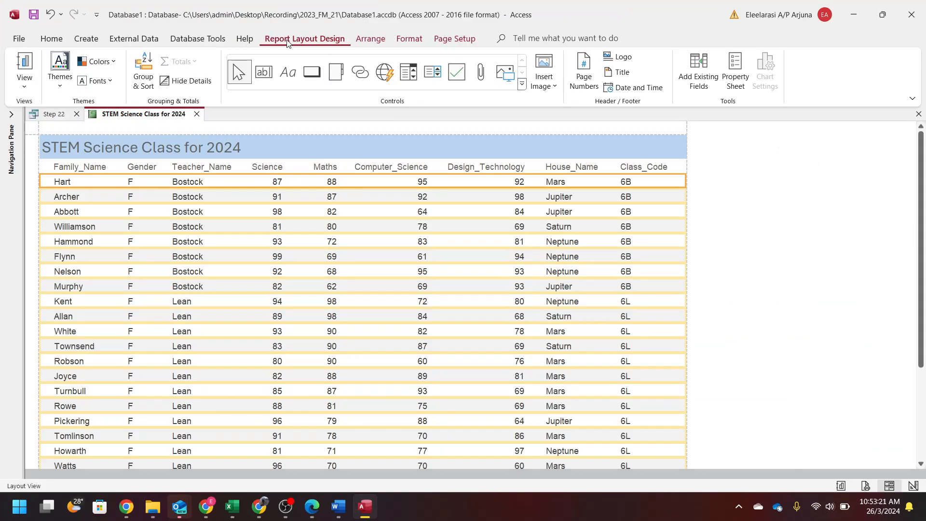
{"action": "left_click", "coordinate": [144, 71]}
{"action": "left_click_drag", "start_coordinate": [649, 10], "coordinate": [923, 276]}
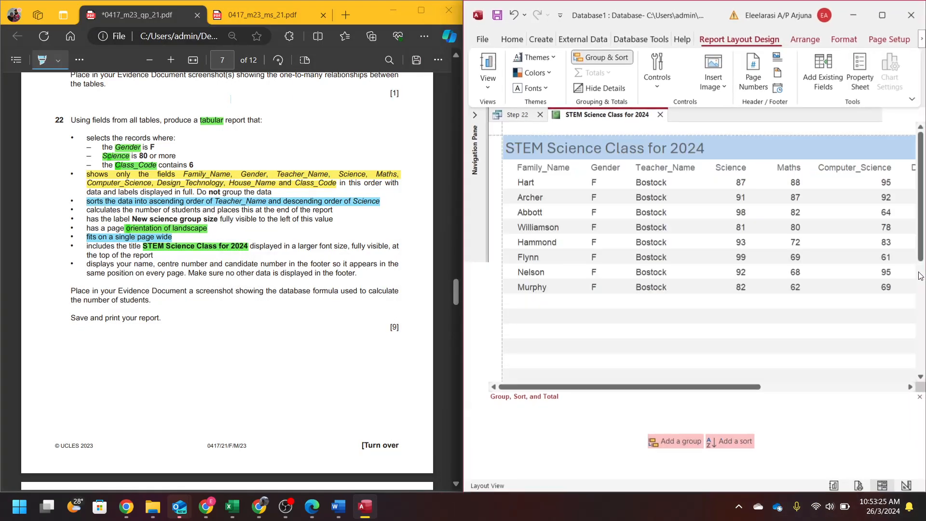
- Sort the report by Teacher_Name, then by Science from largest to smallest
{"action": "left_click", "coordinate": [741, 443]}
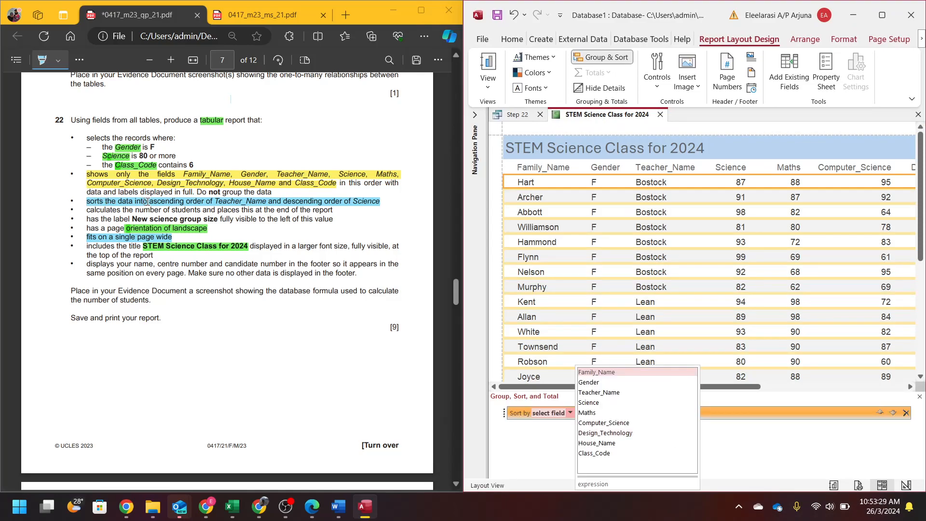
{"action": "left_click", "coordinate": [608, 393]}
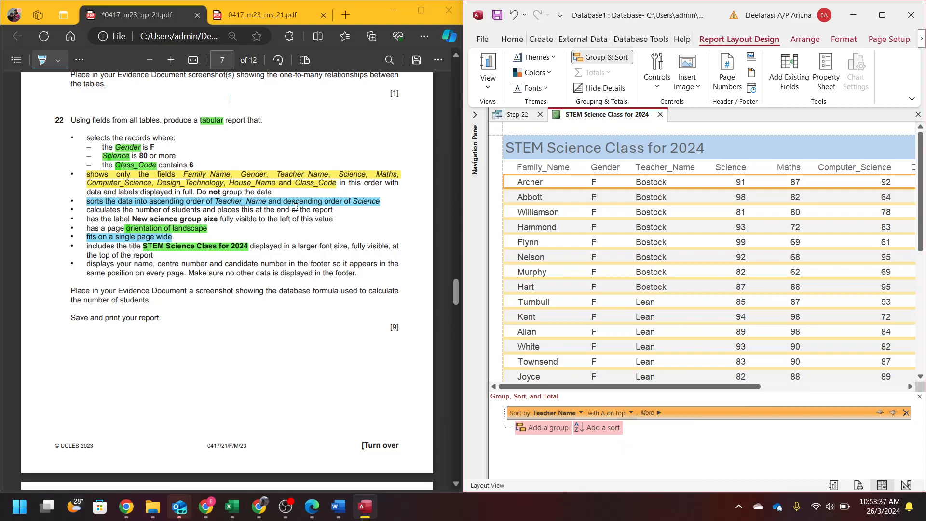
{"action": "left_click", "coordinate": [584, 430]}
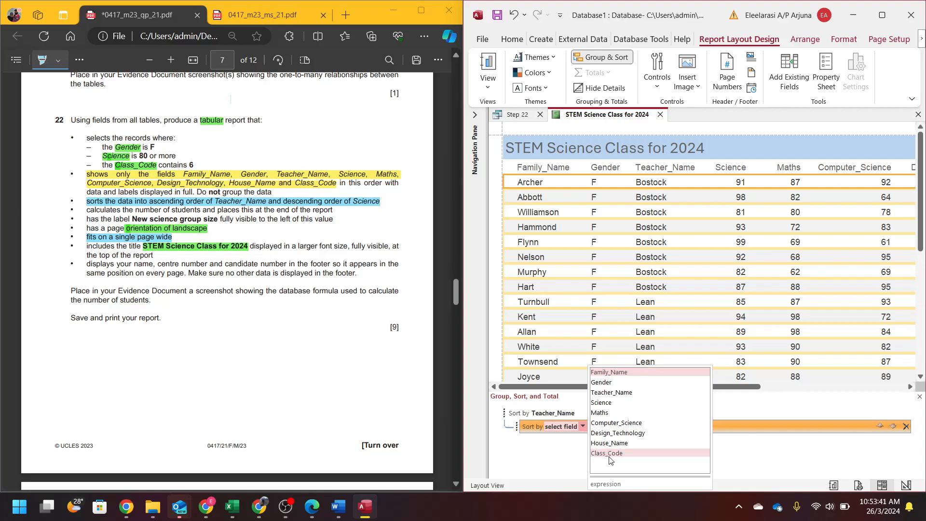
{"action": "left_click", "coordinate": [600, 402]}
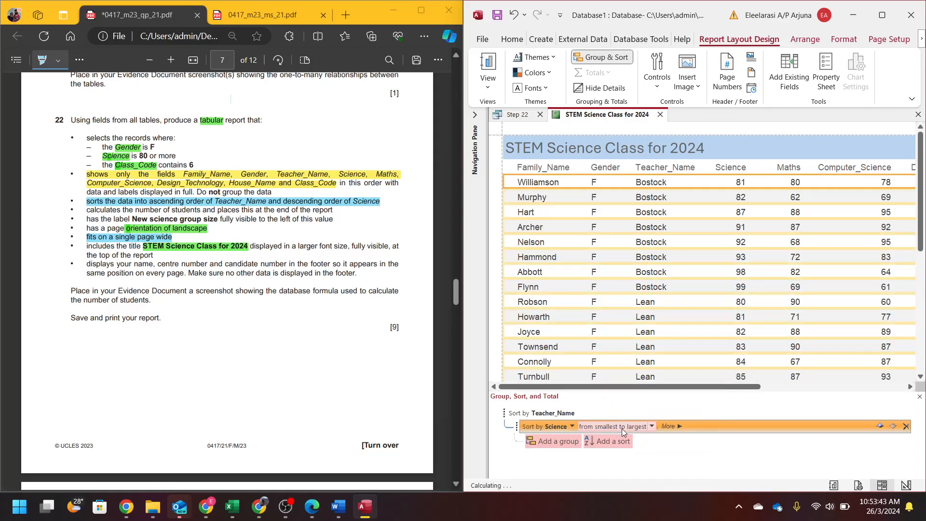
{"action": "left_click", "coordinate": [650, 426]}
{"action": "left_click", "coordinate": [629, 448]}
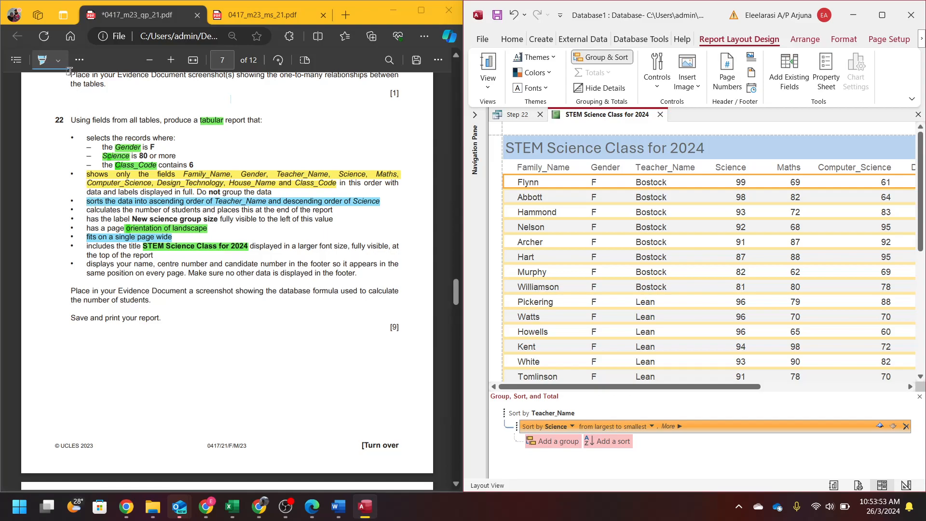
{"action": "left_click", "coordinate": [58, 60]}
- Highlight the 'calculates the number of students' requirement in pink in the exam PDF
{"action": "left_click", "coordinate": [142, 106]}
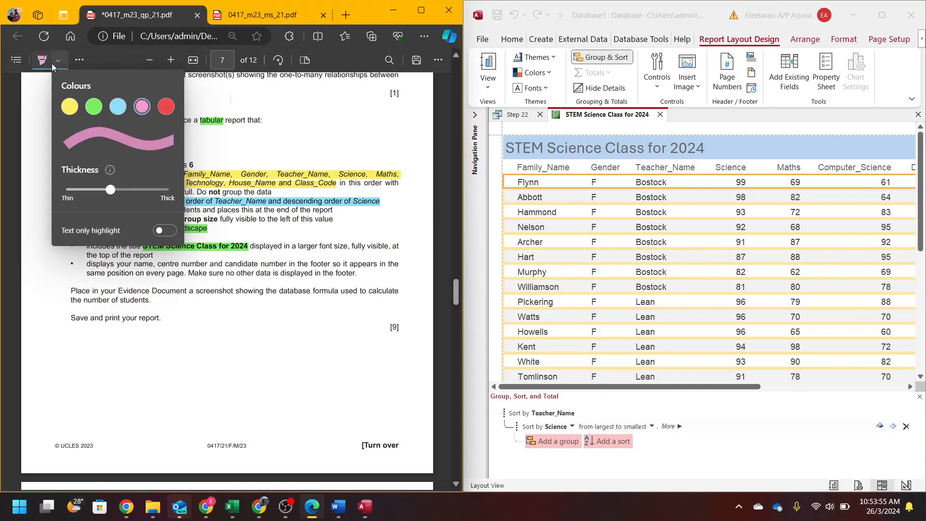
{"action": "left_click", "coordinate": [22, 338]}
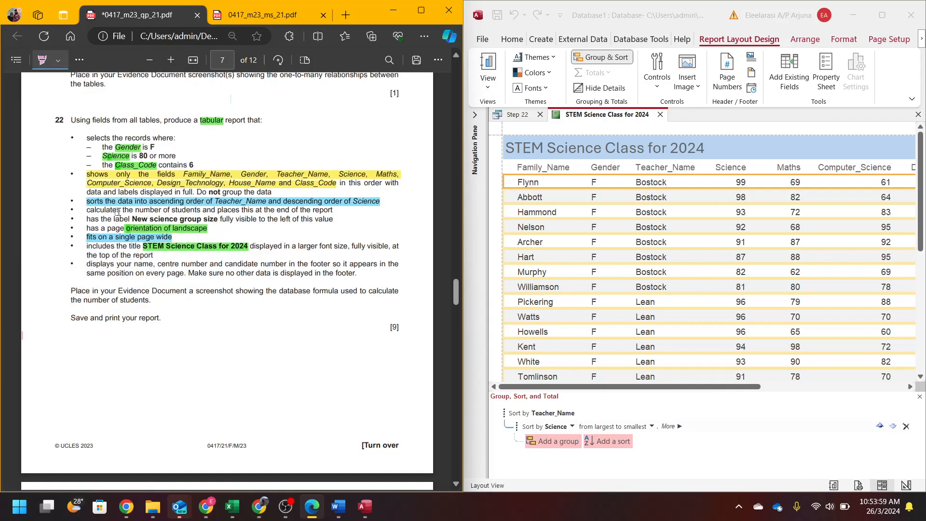
{"action": "left_click_drag", "start_coordinate": [85, 211], "coordinate": [334, 214]}
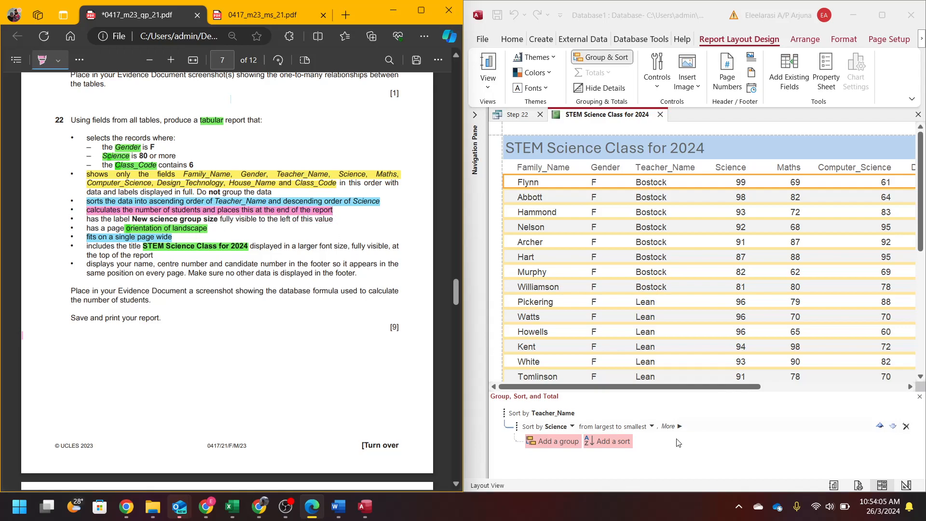
{"action": "left_click", "coordinate": [882, 15]}
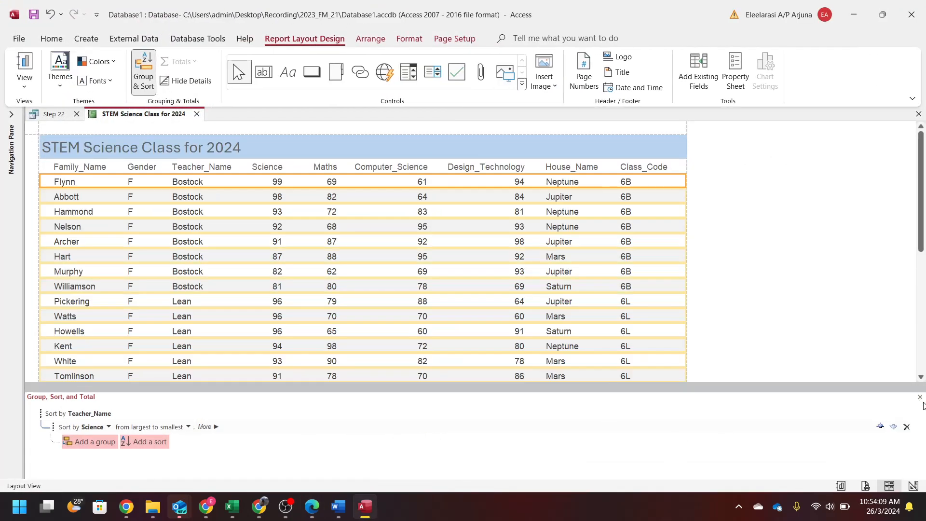
- Close the Group, Sort, and Total pane, maximize Access, and select the House_Name column
{"action": "left_click", "coordinate": [919, 397]}
{"action": "scroll", "coordinate": [558, 438], "scroll_direction": "down", "scroll_amount": 3}
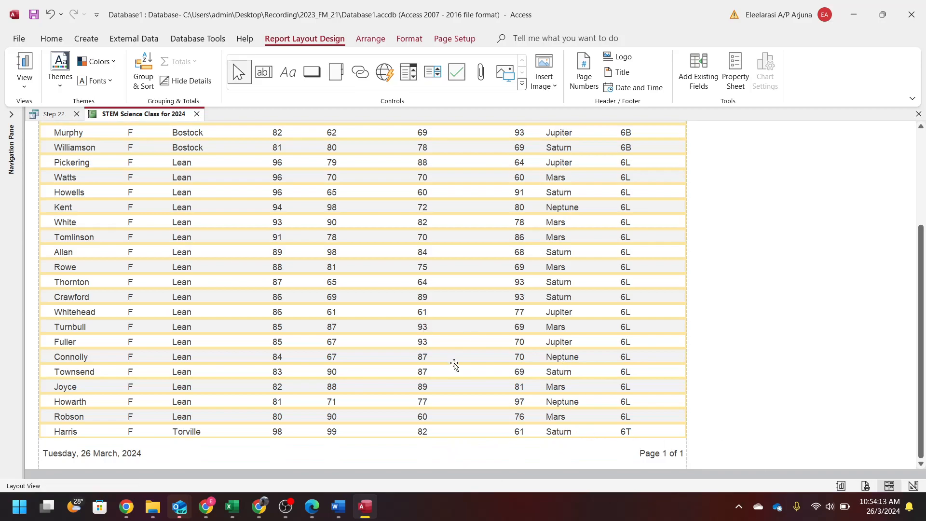
{"action": "scroll", "coordinate": [453, 364], "scroll_direction": "up", "scroll_amount": 5}
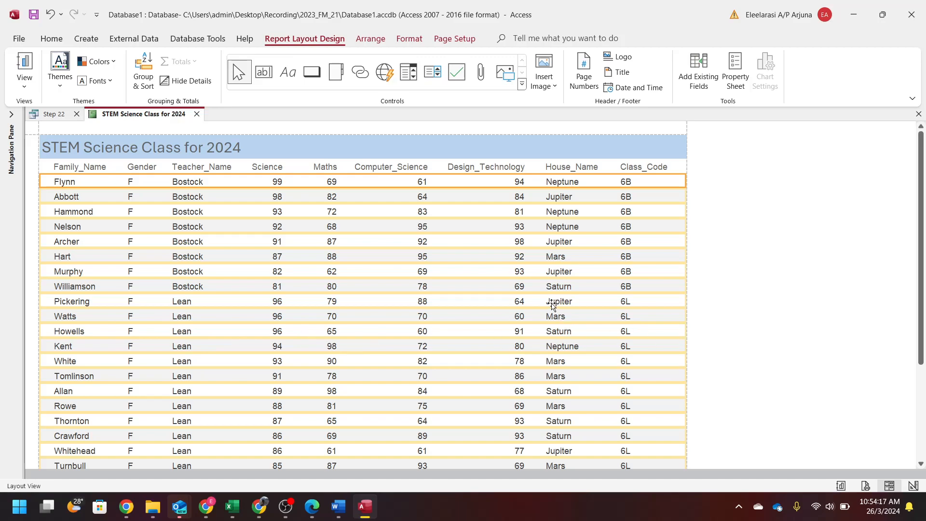
{"action": "double_click", "coordinate": [651, 8]}
{"action": "left_click_drag", "start_coordinate": [925, 296], "coordinate": [444, 74]}
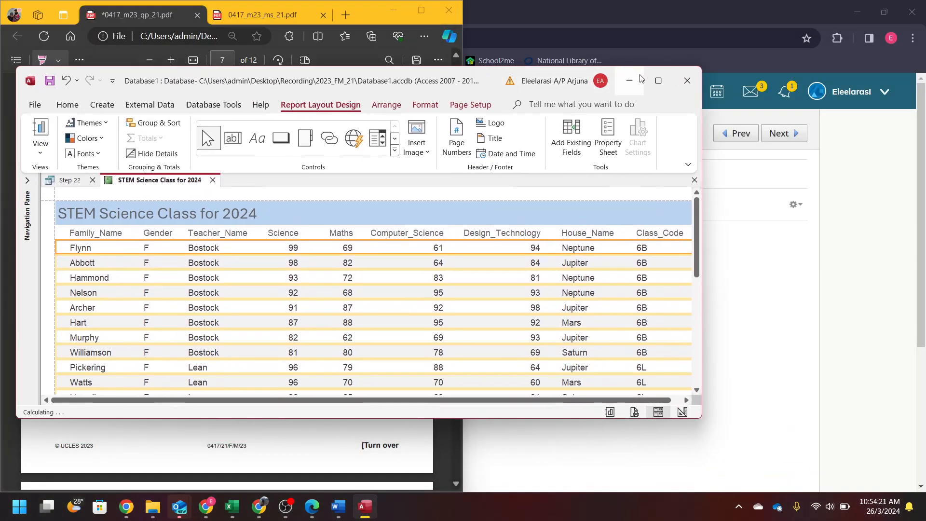
{"action": "left_click", "coordinate": [658, 80]}
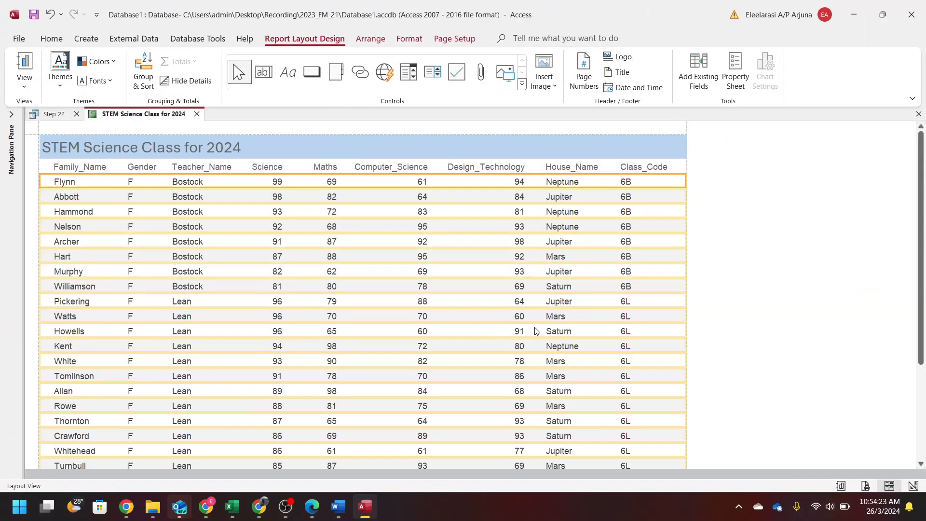
{"action": "left_click", "coordinate": [556, 344]}
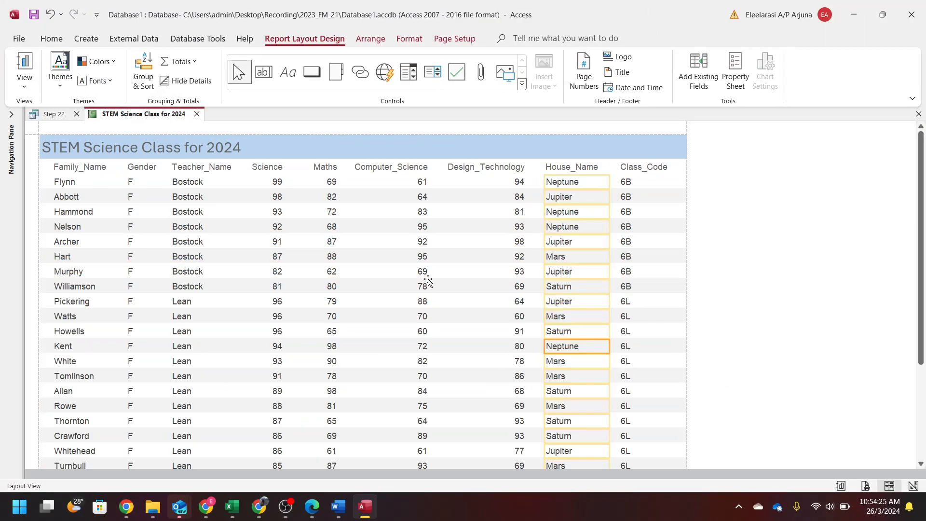
{"action": "scroll", "coordinate": [531, 381], "scroll_direction": "down", "scroll_amount": 5}
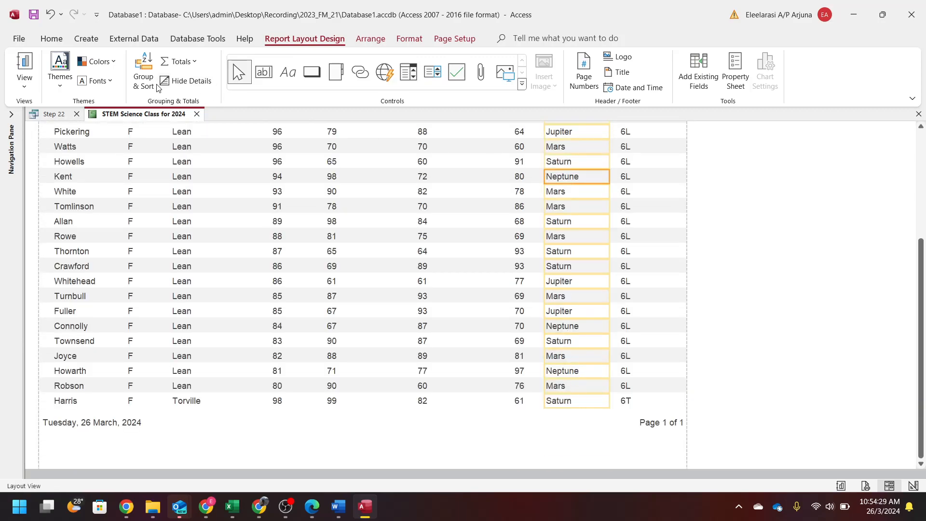
- Add a Count Records total of 27 beneath the House_Name column
{"action": "left_click", "coordinate": [144, 77]}
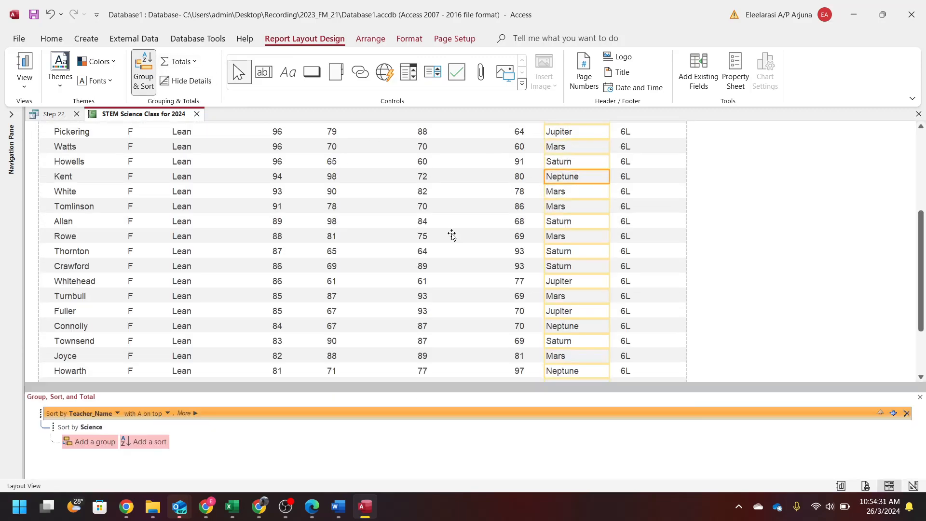
{"action": "left_click", "coordinate": [143, 85]}
{"action": "left_click", "coordinate": [185, 66]}
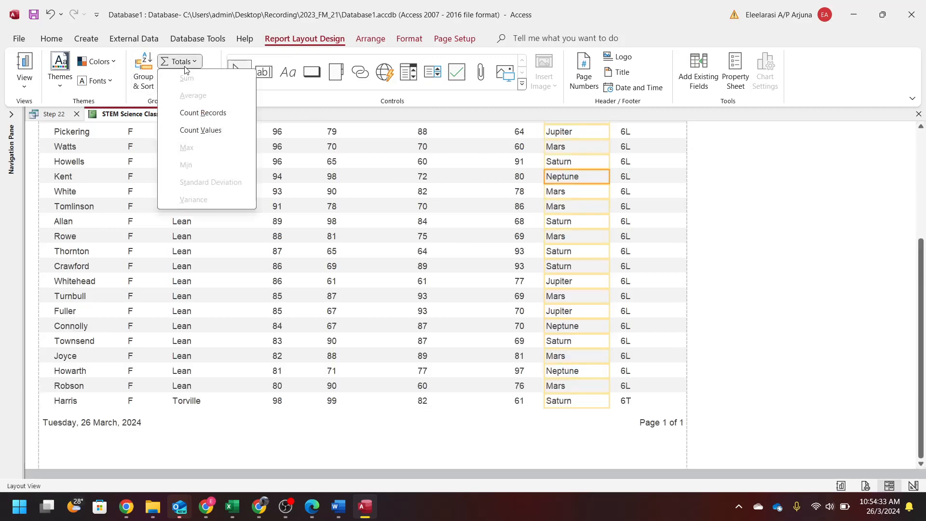
{"action": "left_click", "coordinate": [198, 117]}
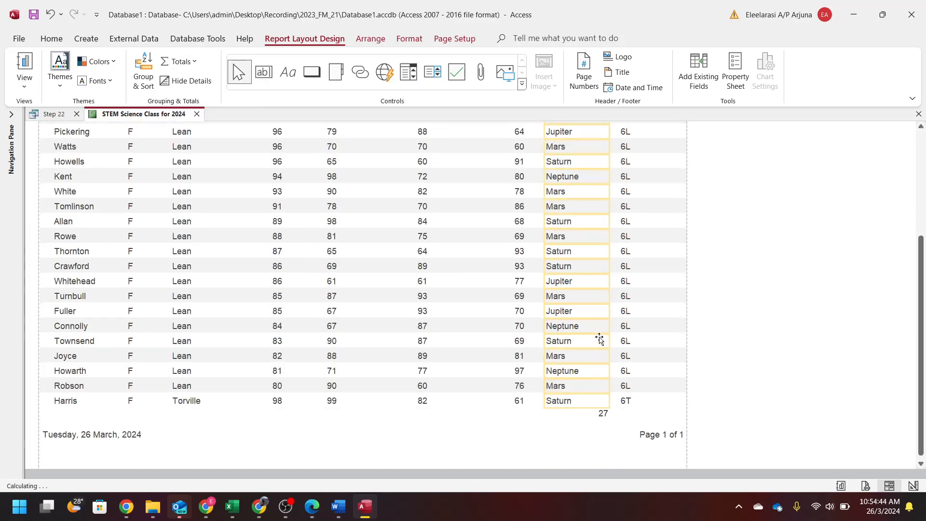
{"action": "left_click", "coordinate": [595, 414]}
- Highlight the 'New science group size' requirement in pink, then put the report in Design View
{"action": "left_click_drag", "start_coordinate": [684, 6], "coordinate": [925, 173]}
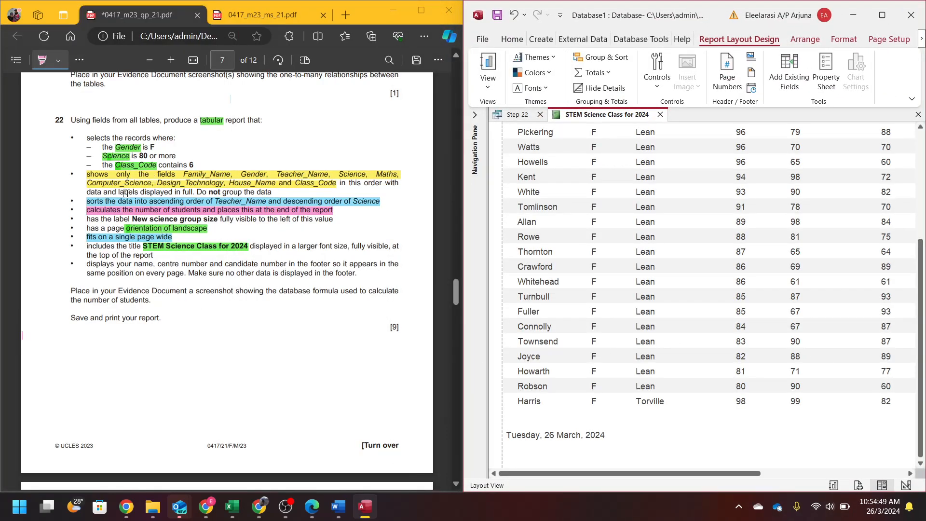
{"action": "mouse_move", "coordinate": [86, 220]}
{"action": "left_mouse_down"}
{"action": "mouse_move", "coordinate": [201, 217]}
{"action": "mouse_move", "coordinate": [208, 208]}
{"action": "mouse_move", "coordinate": [268, 231]}
{"action": "mouse_move", "coordinate": [332, 219]}
{"action": "left_mouse_up"}
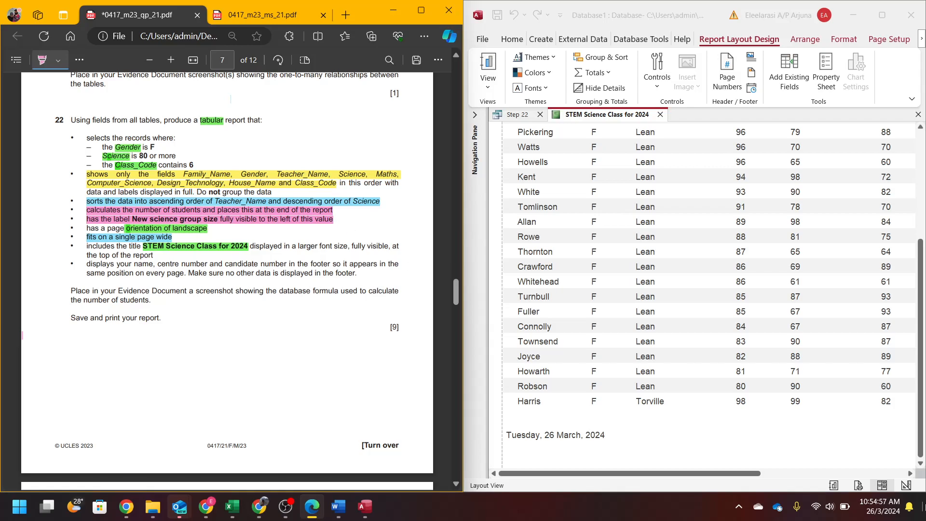
{"action": "left_click_drag", "start_coordinate": [762, 474], "coordinate": [923, 464]}
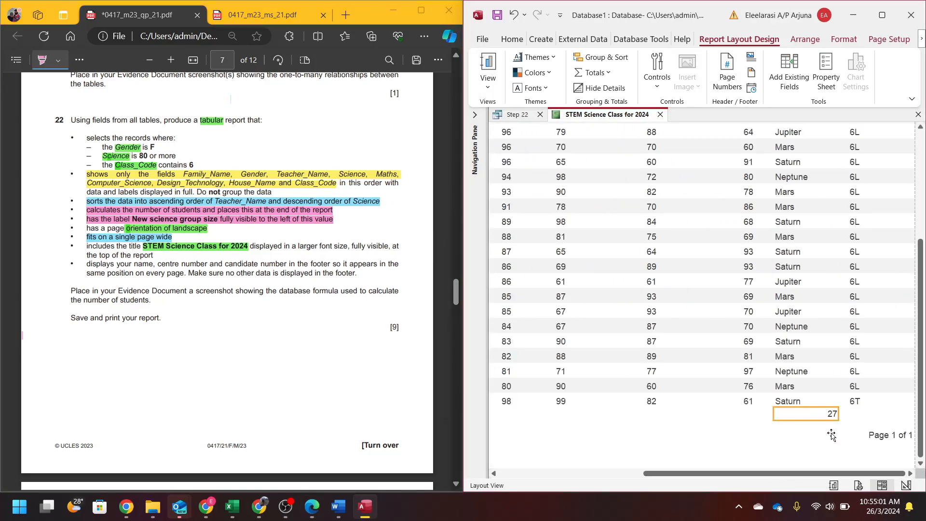
{"action": "left_click", "coordinate": [905, 484]}
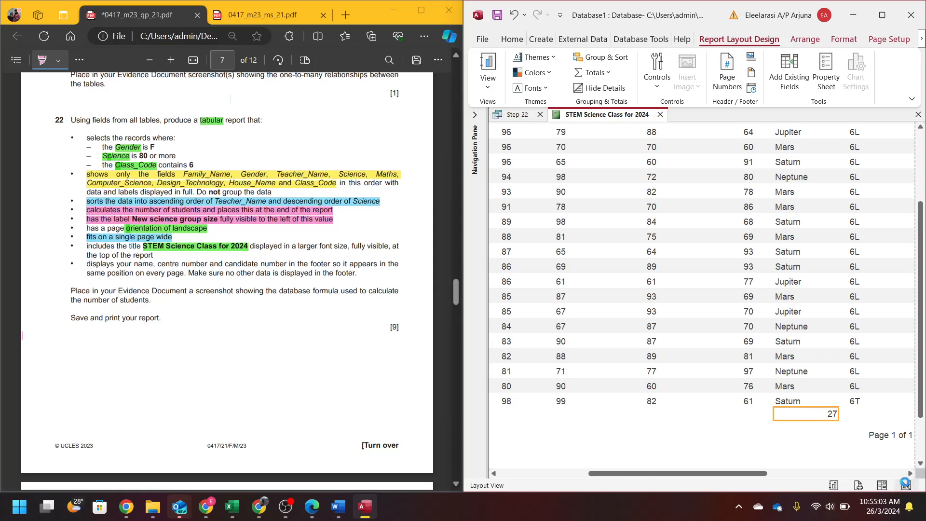
- Draw a 'New science group size' label left of =Count(*) in the Report Footer, then return to Layout View
{"action": "scroll", "coordinate": [751, 265], "scroll_direction": "up", "scroll_amount": 3}
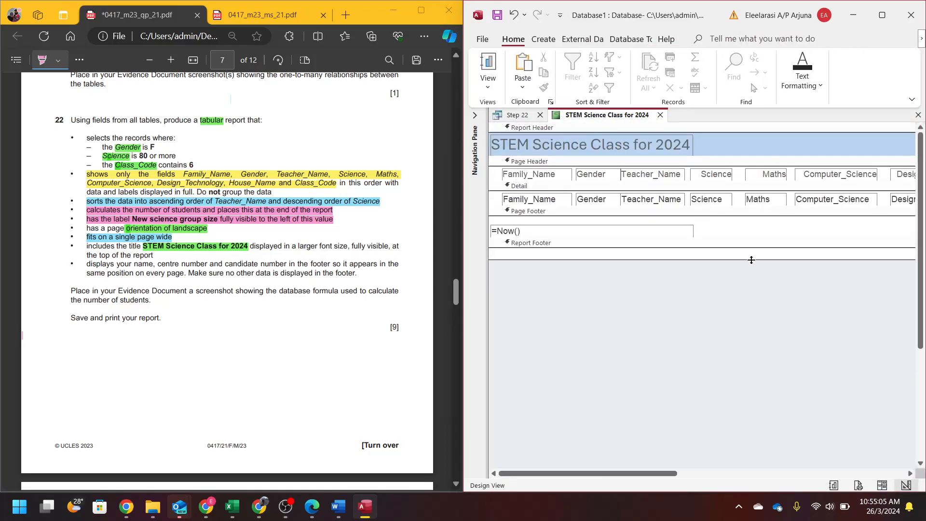
{"action": "left_click_drag", "start_coordinate": [669, 474], "coordinate": [893, 488]}
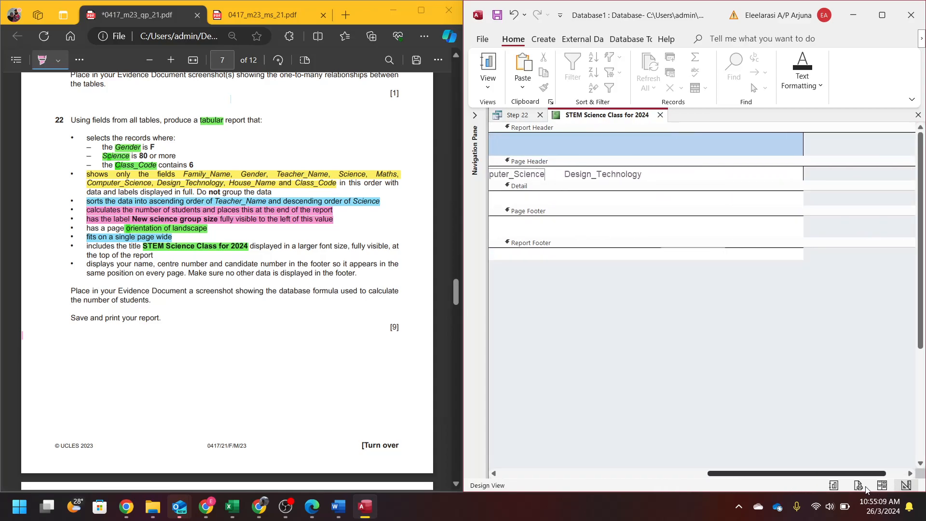
{"action": "left_click", "coordinate": [741, 254]}
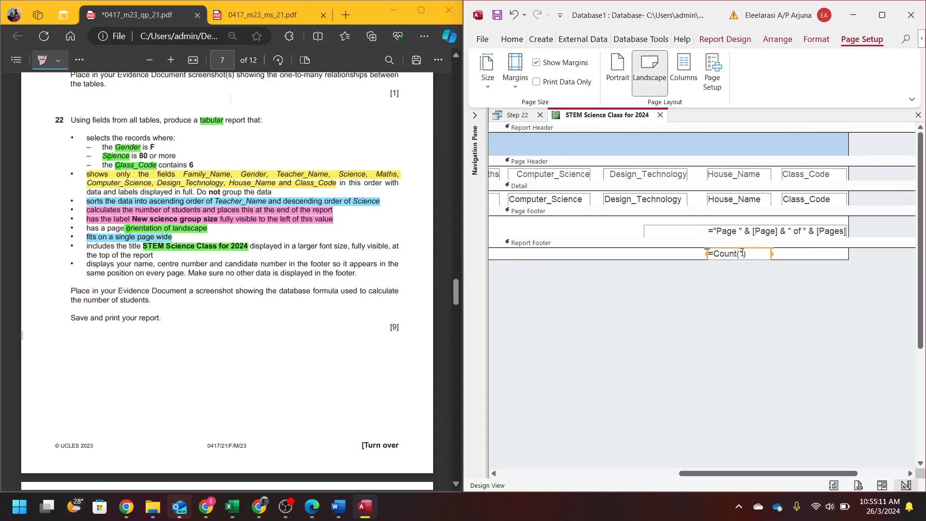
{"action": "left_click", "coordinate": [724, 40]}
{"action": "left_click", "coordinate": [640, 78]}
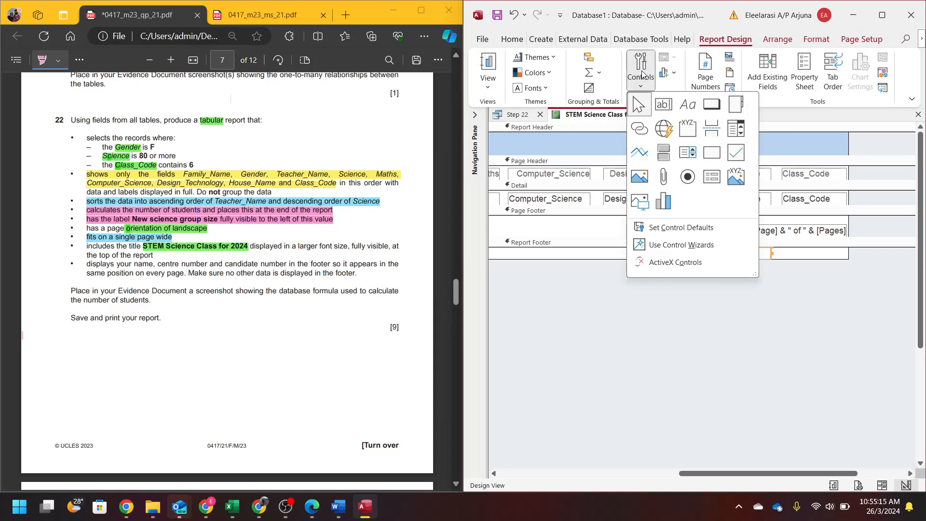
{"action": "left_click", "coordinate": [687, 110]}
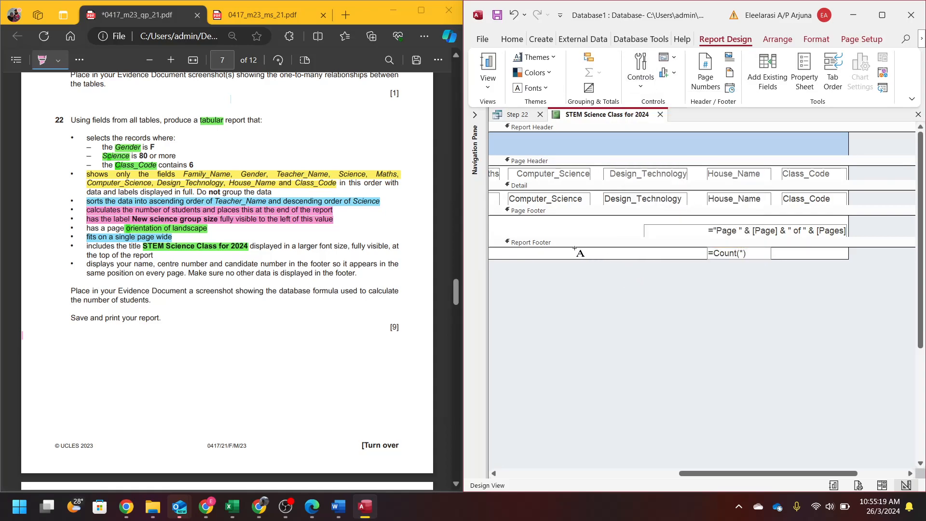
{"action": "left_click_drag", "start_coordinate": [571, 248], "coordinate": [695, 259]}
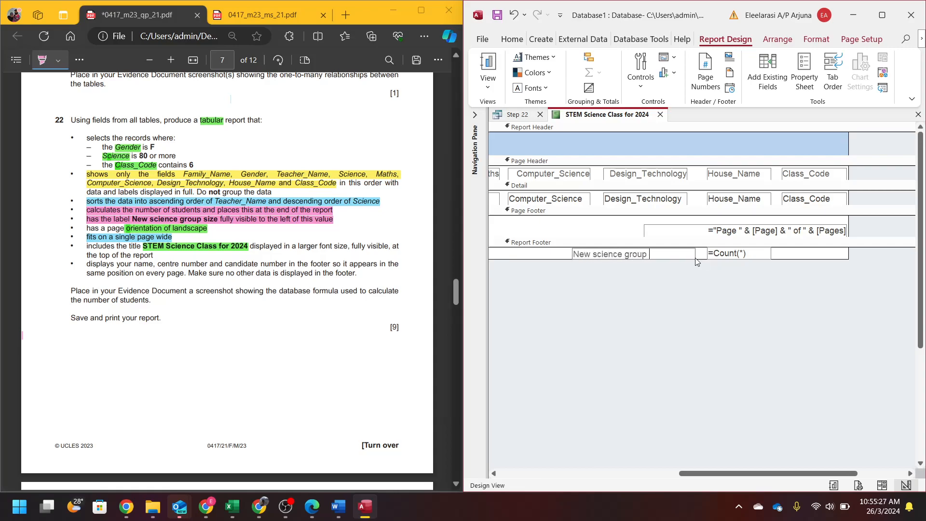
{"action": "left_click", "coordinate": [704, 295]}
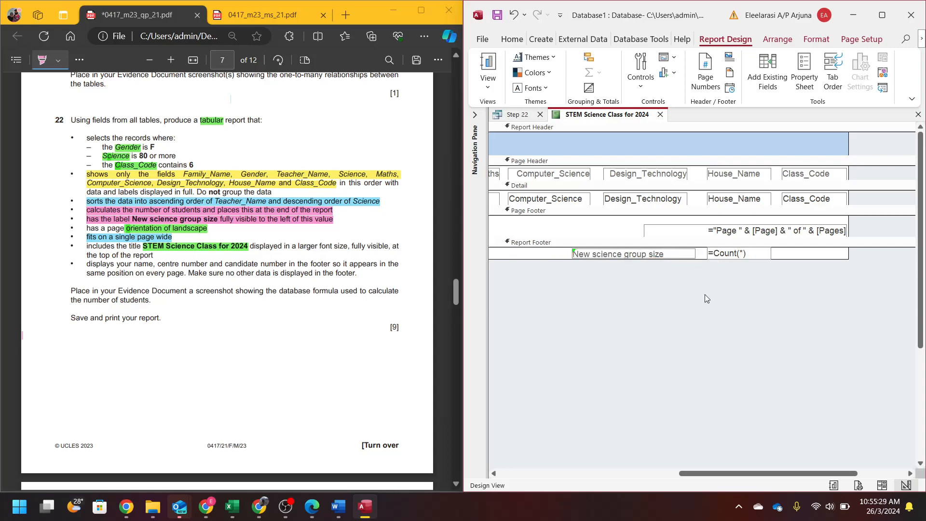
{"action": "left_click", "coordinate": [882, 486]}
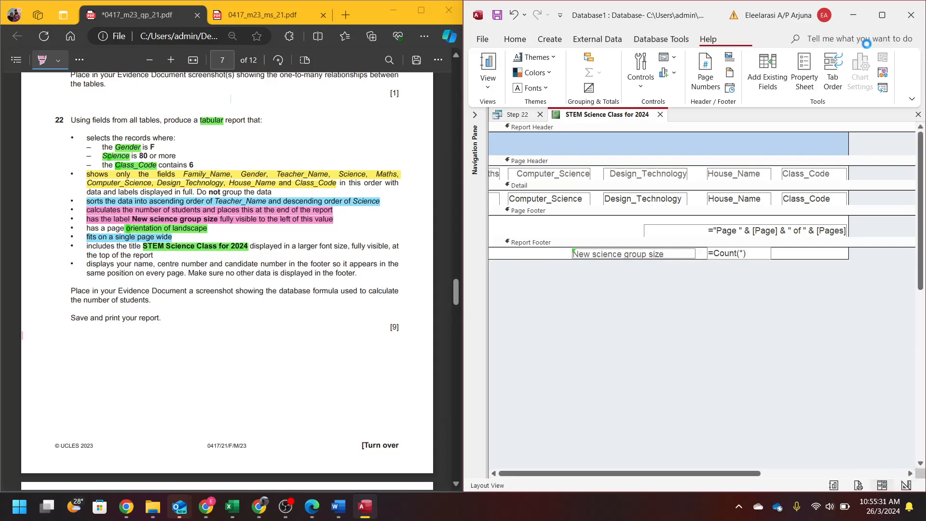
{"action": "left_click", "coordinate": [882, 14]}
- Resize and reposition the 27 count box and its label so they sit side by side
{"action": "scroll", "coordinate": [623, 330], "scroll_direction": "down", "scroll_amount": 10}
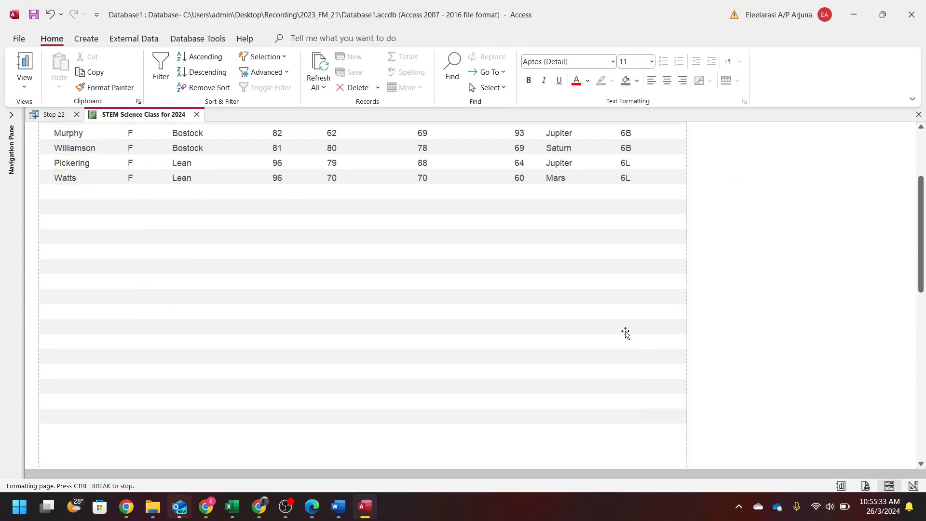
{"action": "left_click", "coordinate": [502, 353]}
{"action": "left_click", "coordinate": [596, 356]}
{"action": "scroll", "coordinate": [603, 354], "scroll_direction": "down", "scroll_amount": 3}
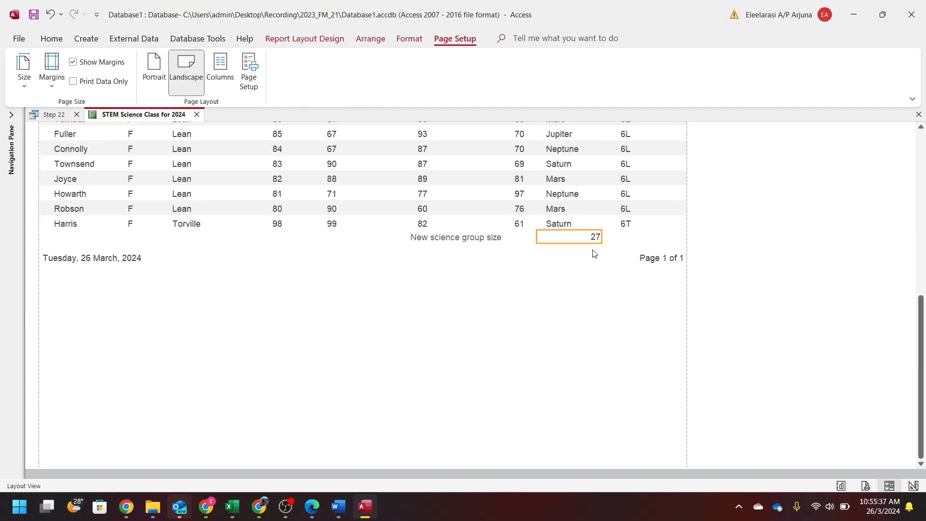
{"action": "left_click", "coordinate": [563, 238]}
{"action": "left_click_drag", "start_coordinate": [570, 239], "coordinate": [512, 238]}
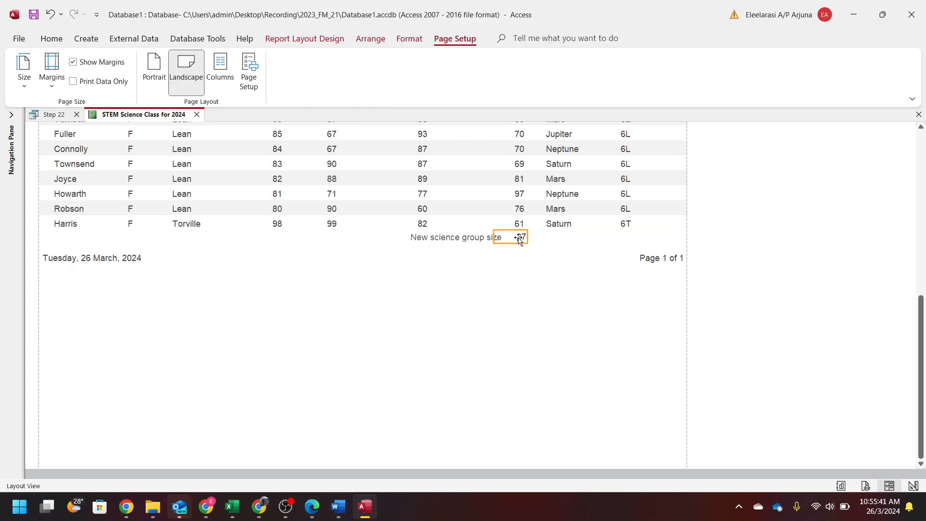
{"action": "left_click", "coordinate": [486, 259]}
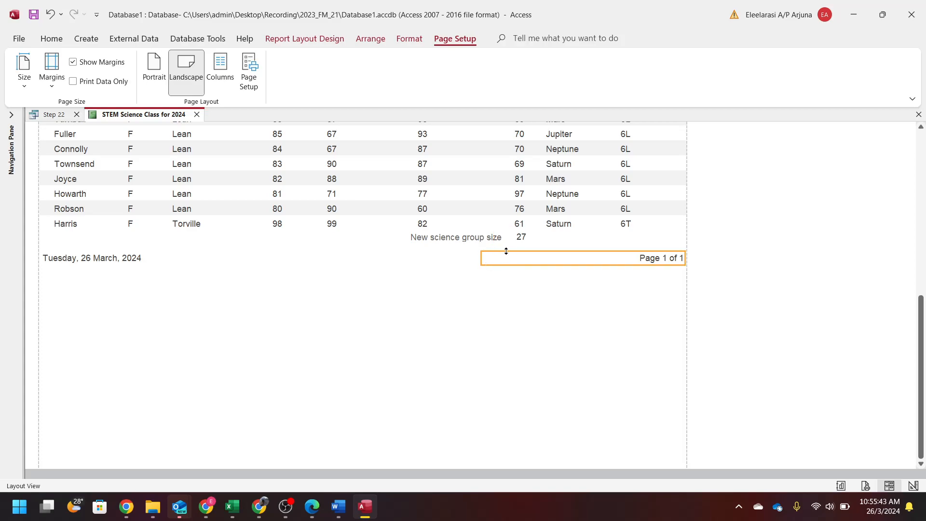
{"action": "left_click", "coordinate": [522, 237]}
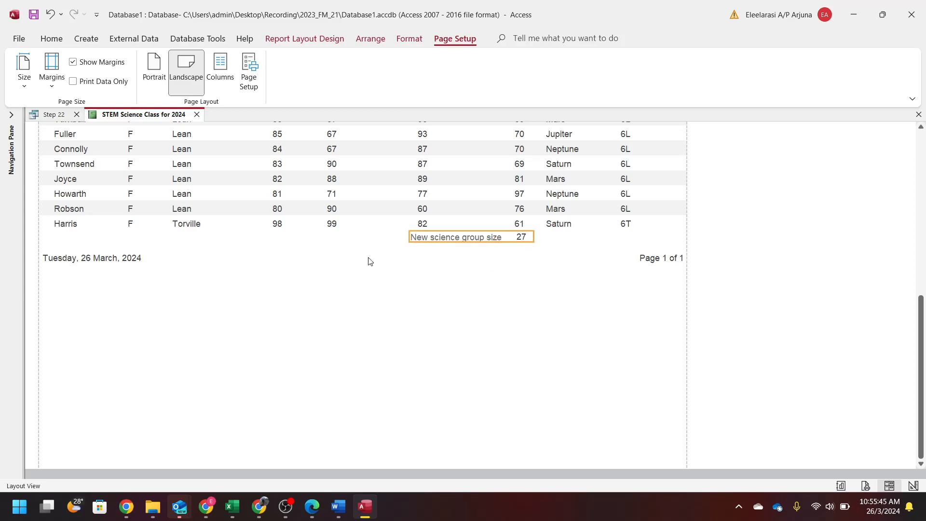
{"action": "left_click_drag", "start_coordinate": [434, 236], "coordinate": [434, 237]}
{"action": "key", "text": "Left"}
{"action": "key", "text": "Left"}
{"action": "key", "text": "Left"}
{"action": "key", "text": "Left"}
{"action": "key", "text": "Left"}
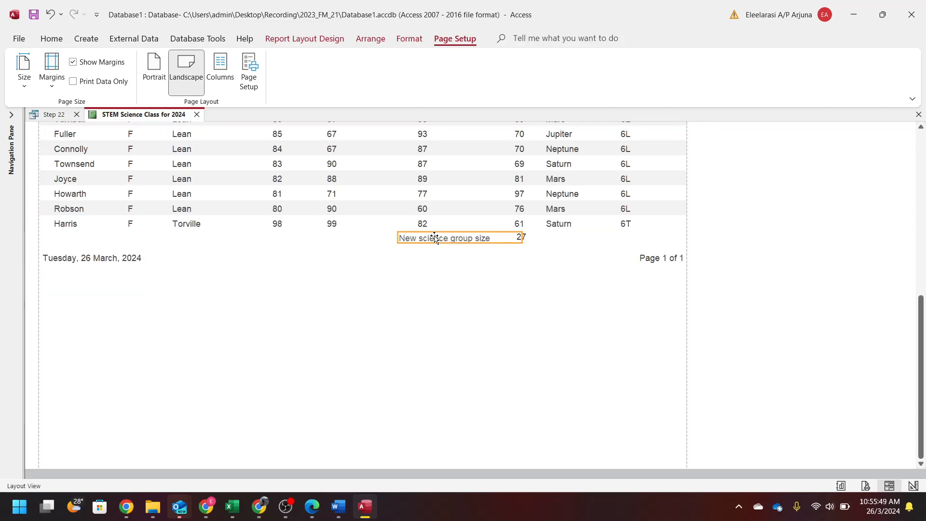
{"action": "left_click_drag", "start_coordinate": [521, 235], "coordinate": [498, 236]}
- Make the 'New science group size' label bold, 12 pt
{"action": "left_click", "coordinate": [55, 39]}
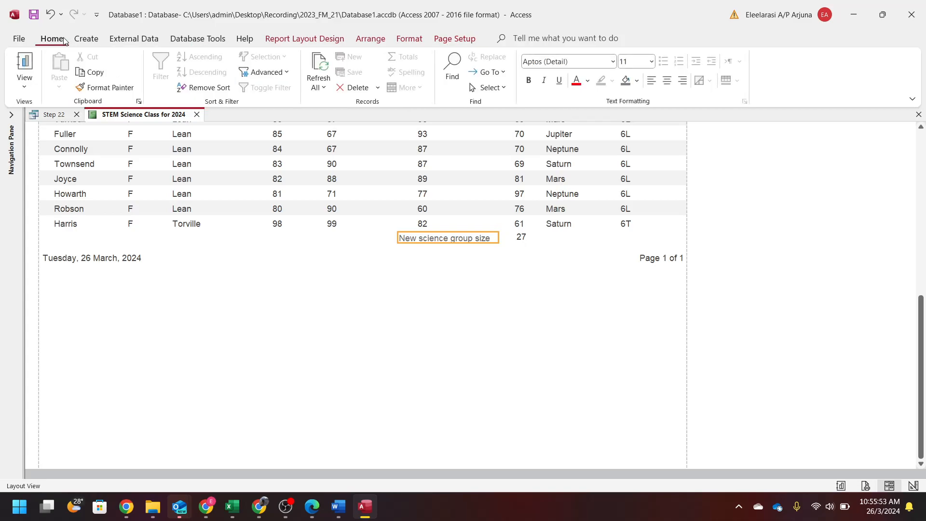
{"action": "left_click", "coordinate": [651, 61]}
{"action": "left_click", "coordinate": [628, 135]}
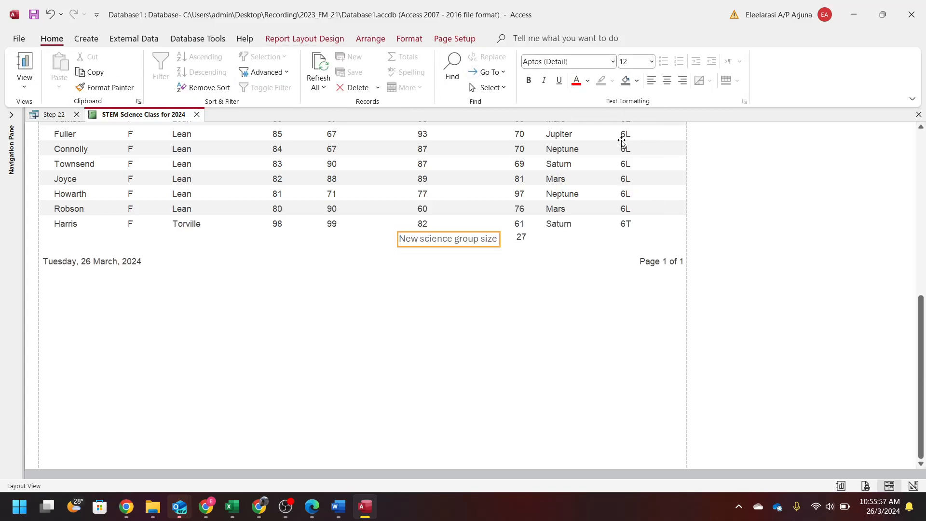
{"action": "left_click", "coordinate": [527, 81]}
{"action": "left_click", "coordinate": [522, 261]}
- Bold the 27 count with no fill and nudge it down to line up with its label
{"action": "left_click", "coordinate": [521, 236]}
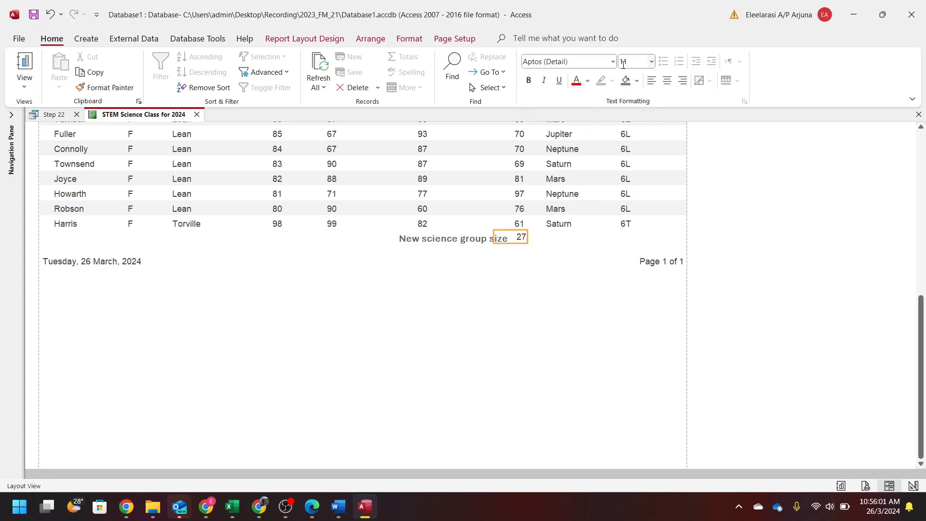
{"action": "left_click", "coordinate": [529, 81]}
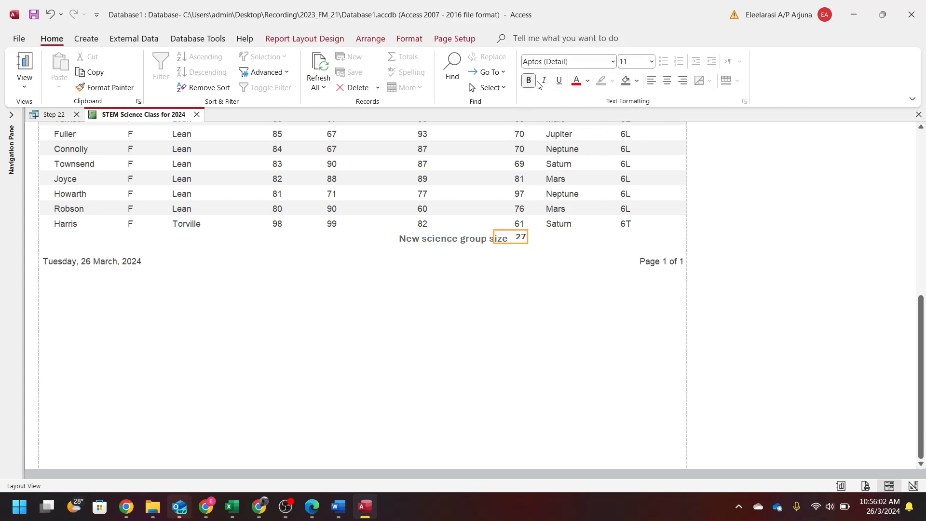
{"action": "left_click", "coordinate": [625, 80]}
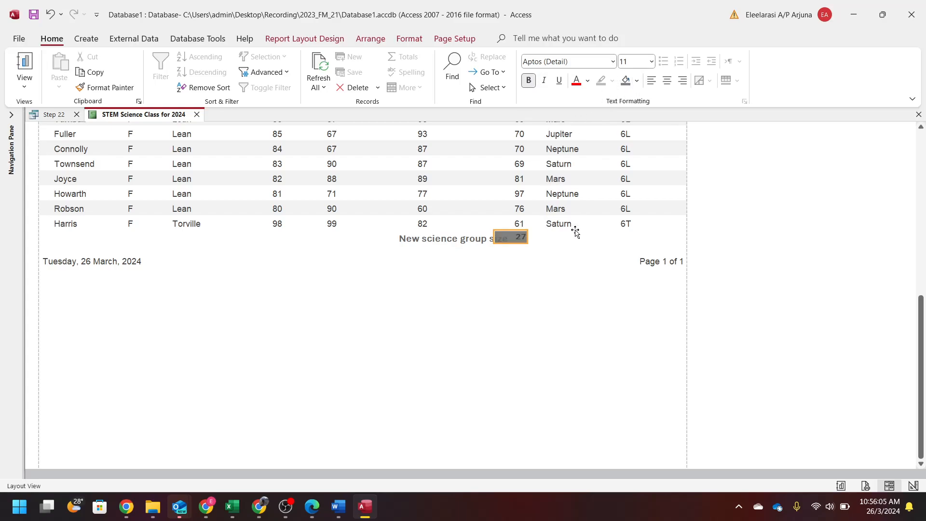
{"action": "key", "text": "ctrl+z"}
{"action": "left_click", "coordinate": [525, 293]}
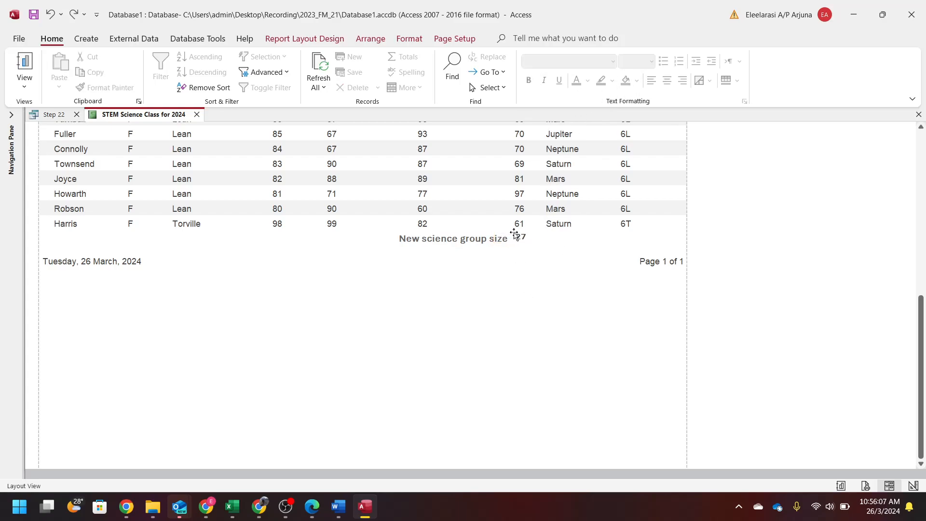
{"action": "left_click", "coordinate": [520, 237]}
{"action": "key", "text": "Down"}
{"action": "left_click", "coordinate": [517, 271]}
- Restore Access beside the PDF and show the STEM Science Class for 2024 report in Print Preview
{"action": "double_click", "coordinate": [653, 17]}
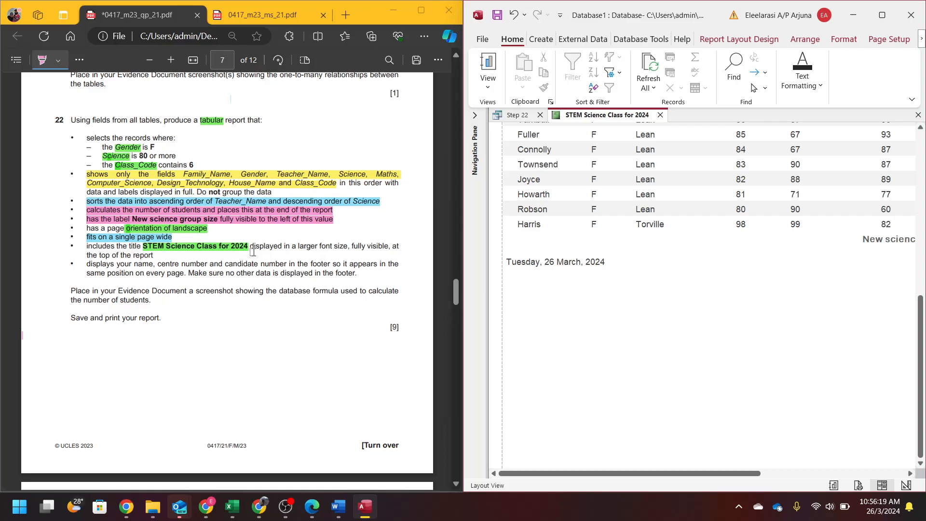
{"action": "scroll", "coordinate": [845, 285], "scroll_direction": "up", "scroll_amount": 5}
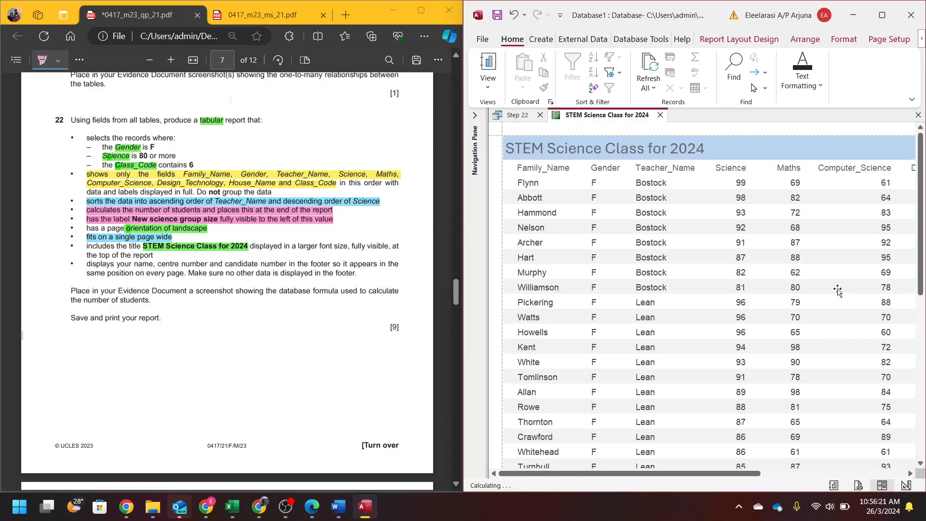
{"action": "left_click", "coordinate": [546, 148]}
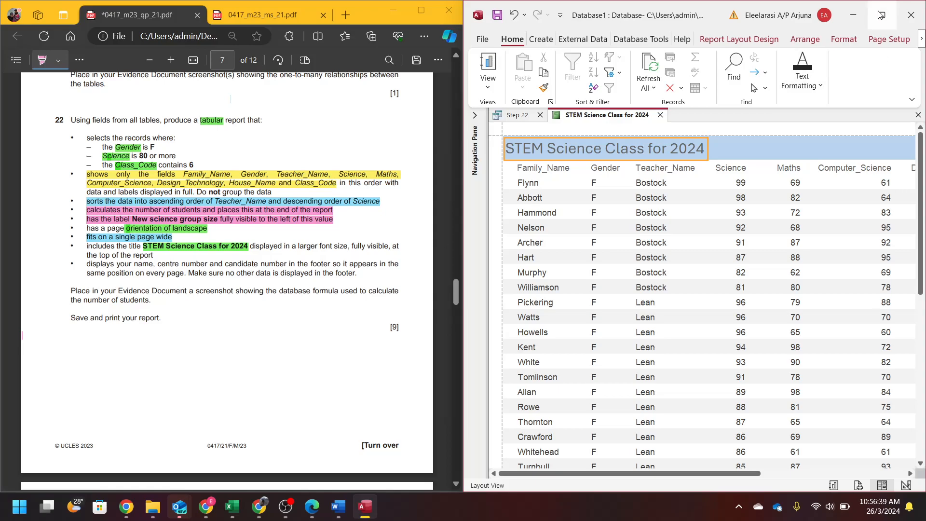
{"action": "mouse_move", "coordinate": [880, 15]}
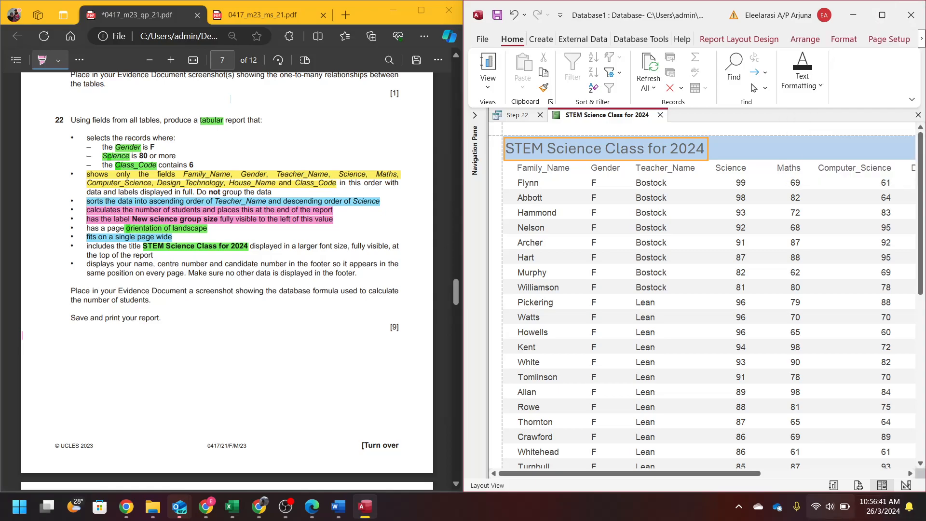
{"action": "left_click", "coordinate": [857, 485]}
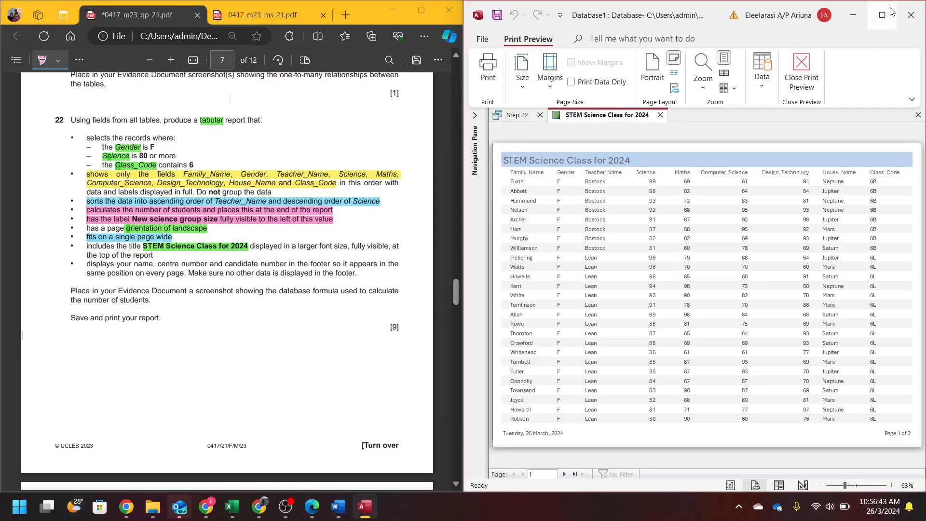
- Maximise Access, check both preview pages, then return the report to Design View
{"action": "left_click", "coordinate": [882, 15]}
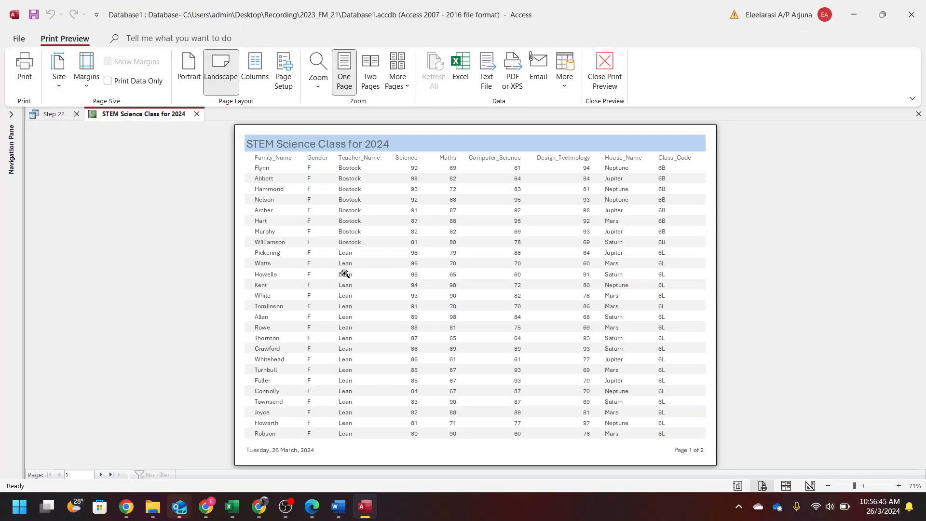
{"action": "left_click", "coordinate": [101, 475]}
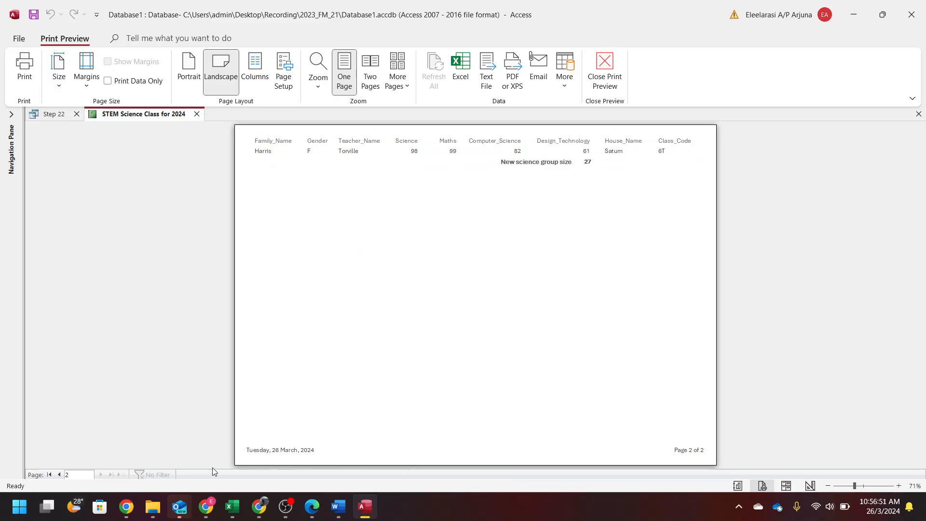
{"action": "left_click", "coordinate": [58, 475]}
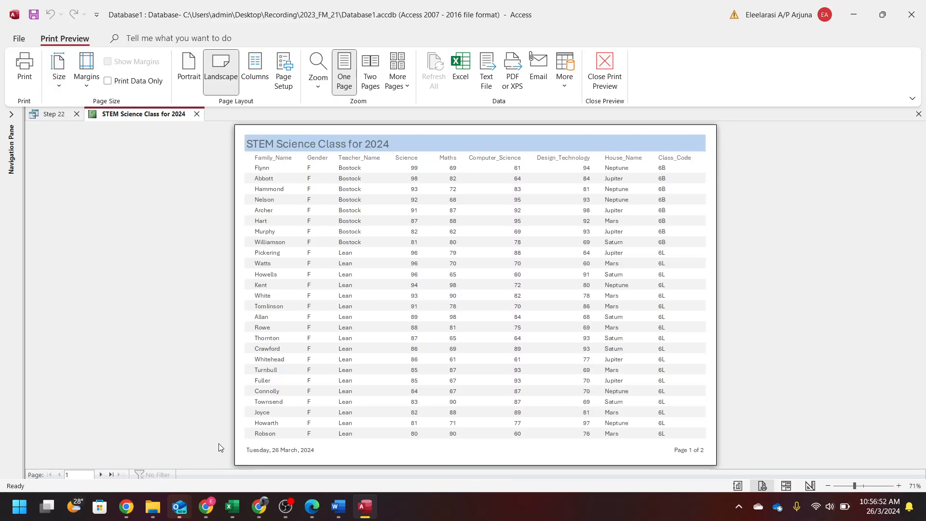
{"action": "left_click", "coordinate": [98, 474]}
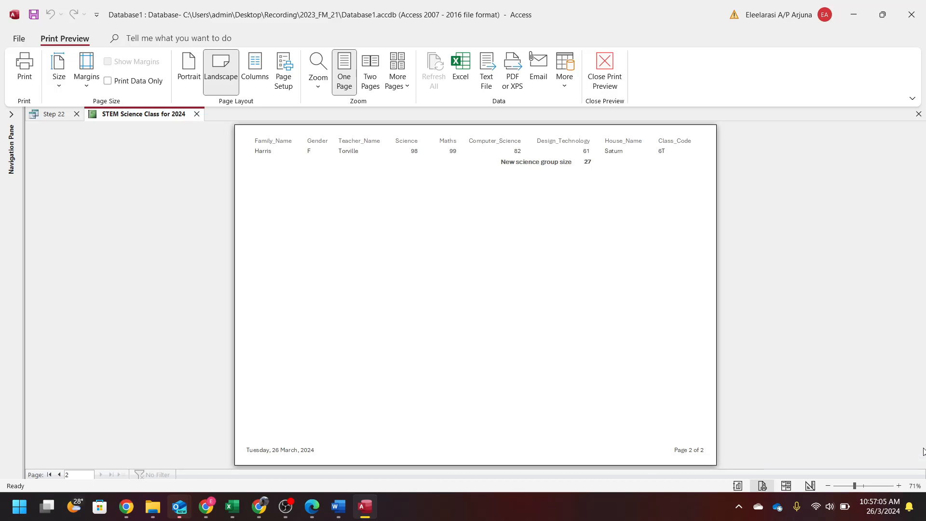
{"action": "left_click", "coordinate": [810, 485]}
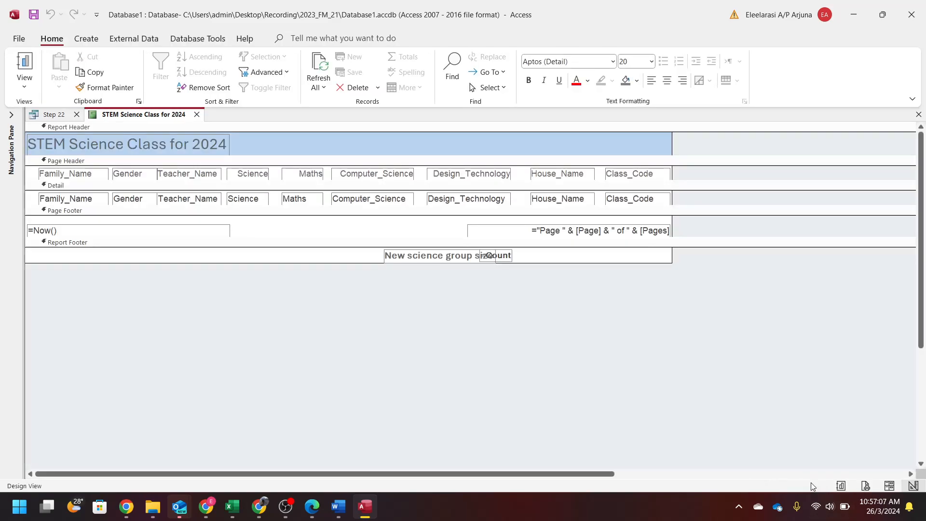
- Add a Page Footer label with the candidate's name, centre number and candidate number
{"action": "left_click", "coordinate": [71, 234]}
{"action": "left_click", "coordinate": [485, 227]}
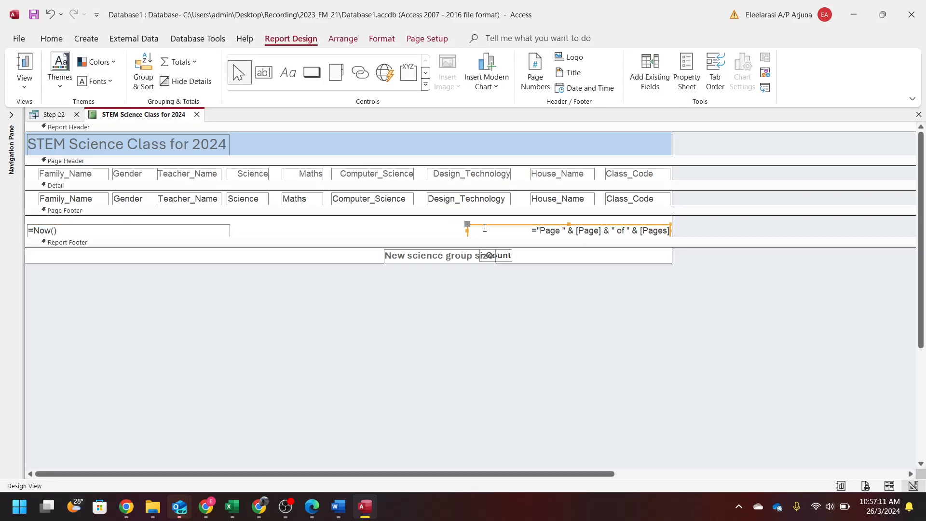
{"action": "left_click", "coordinate": [296, 73]}
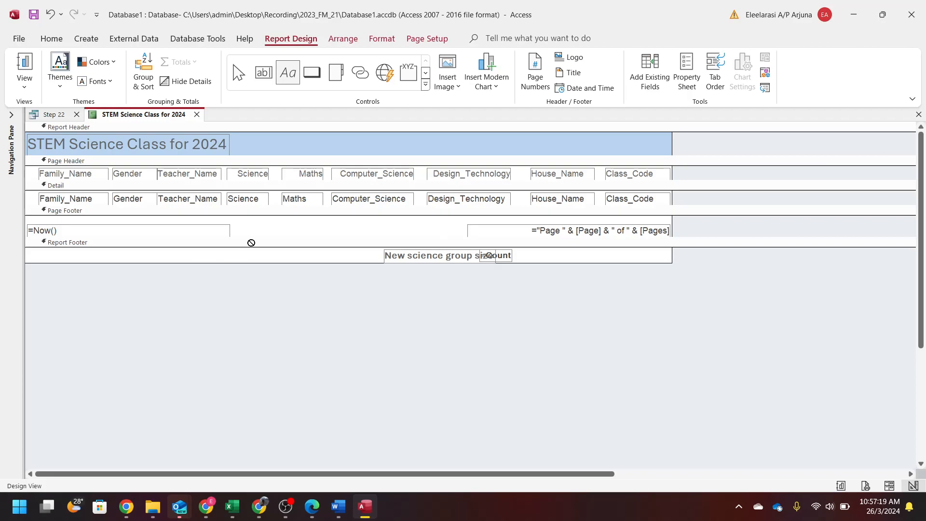
{"action": "left_click_drag", "start_coordinate": [252, 228], "coordinate": [450, 239]}
{"action": "key", "text": "ctrl+z"}
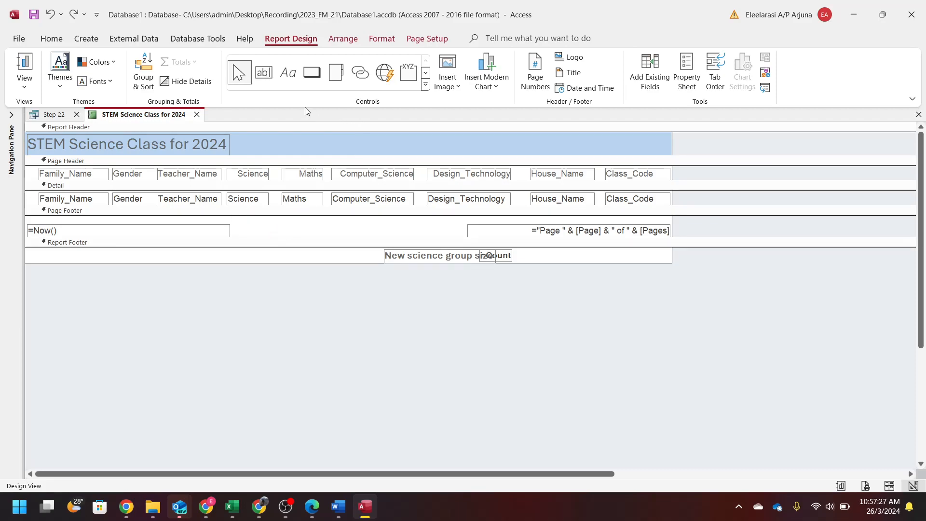
{"action": "left_click", "coordinate": [288, 73]}
{"action": "mouse_move", "coordinate": [260, 223]}
{"action": "left_mouse_down"}
{"action": "mouse_move", "coordinate": [437, 221]}
{"action": "mouse_move", "coordinate": [458, 245]}
{"action": "mouse_move", "coordinate": [461, 237]}
{"action": "left_mouse_up"}
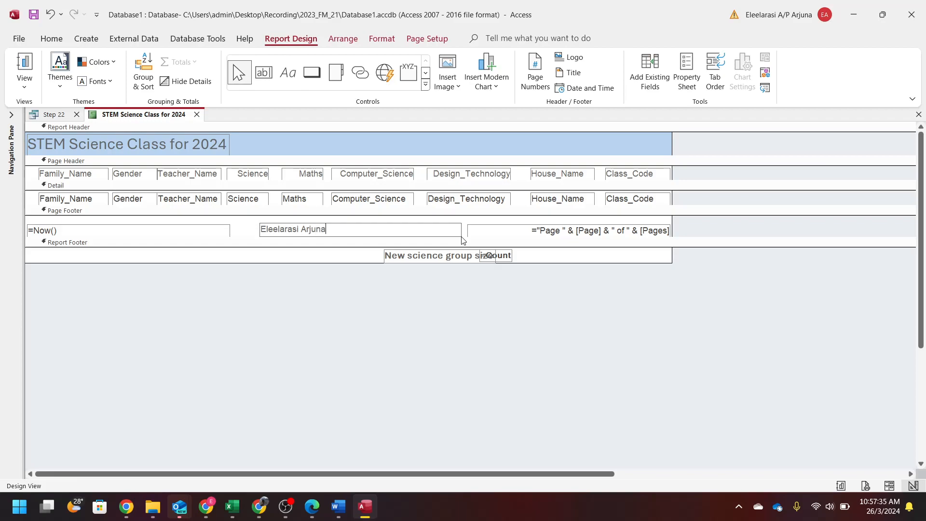
- Delete the =Now() date box and the page-number box from the Page Footer
{"action": "left_click", "coordinate": [216, 232]}
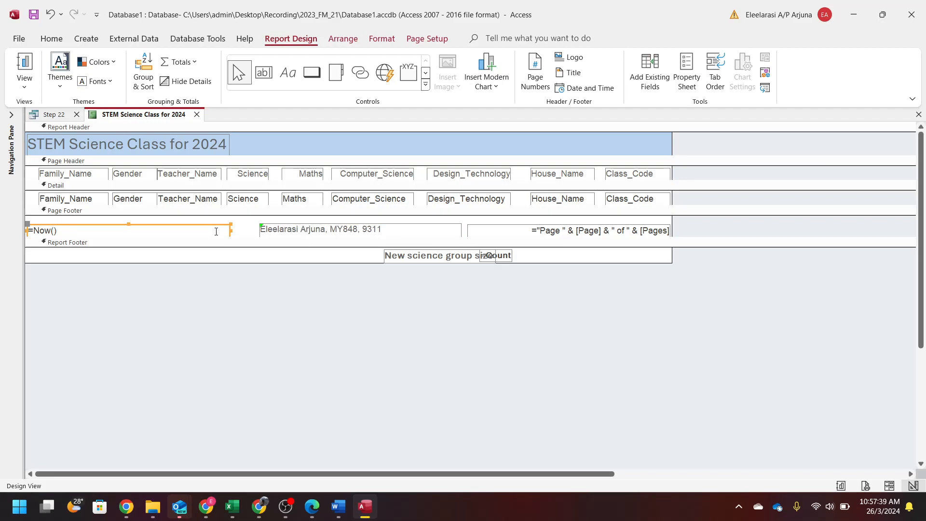
{"action": "key", "text": "Delete"}
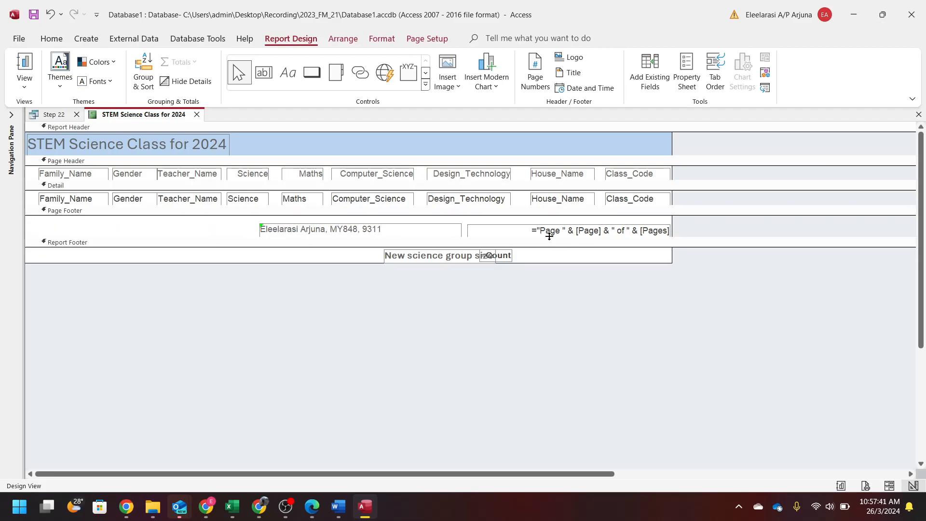
{"action": "left_click", "coordinate": [515, 234]}
{"action": "key", "text": "Delete"}
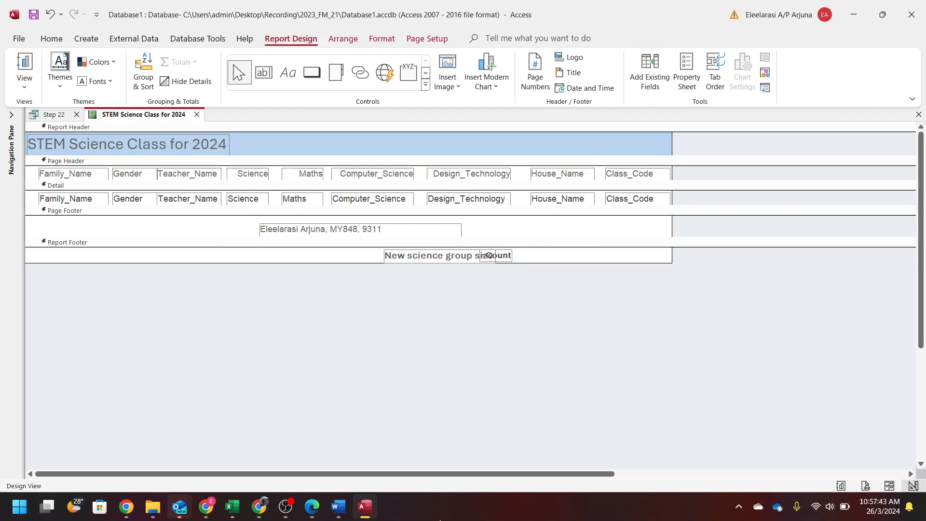
{"action": "left_click", "coordinate": [312, 506]}
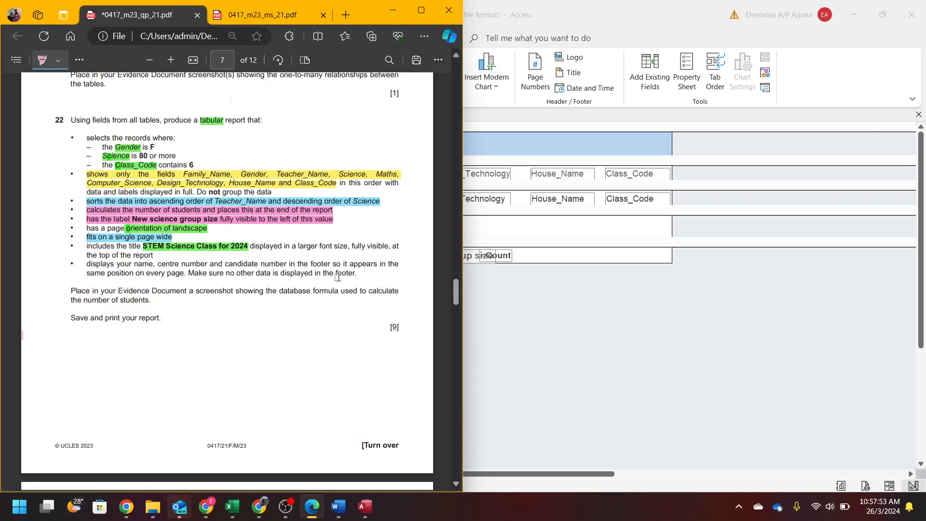
{"action": "left_click", "coordinate": [562, 282]}
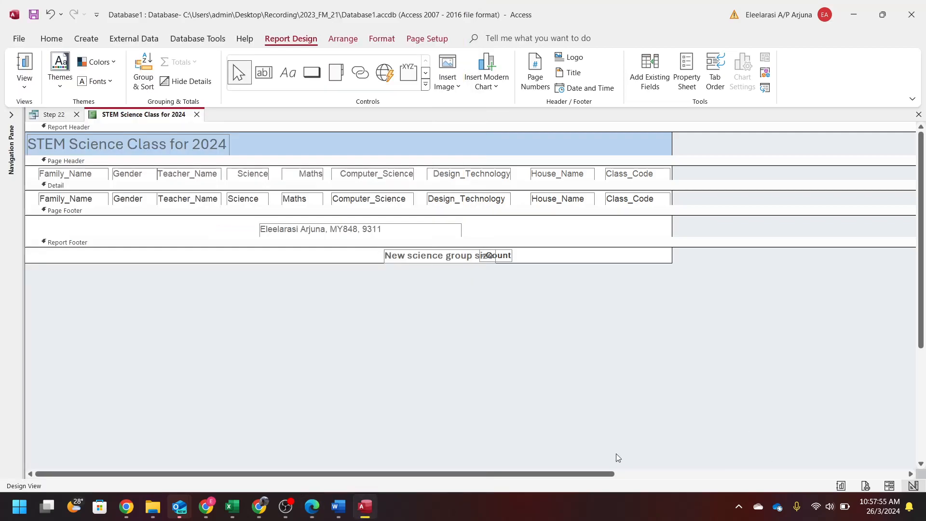
- Preview the report and check the candidate footer on both pages
{"action": "left_click", "coordinate": [863, 487]}
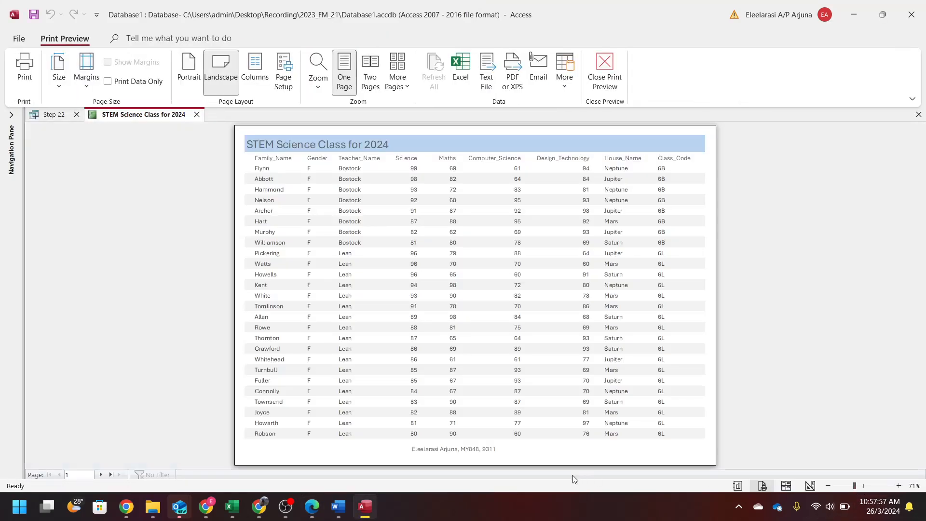
{"action": "left_click", "coordinate": [98, 473]}
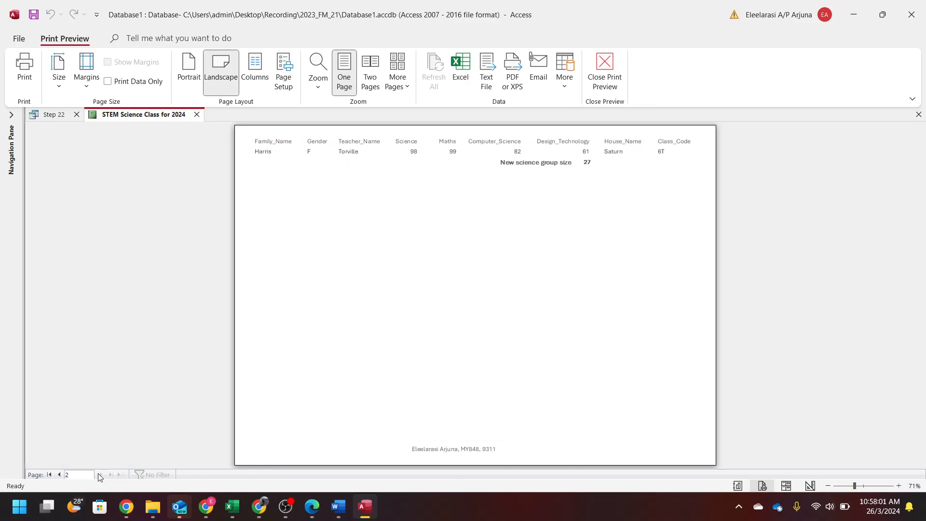
{"action": "left_click", "coordinate": [59, 475]}
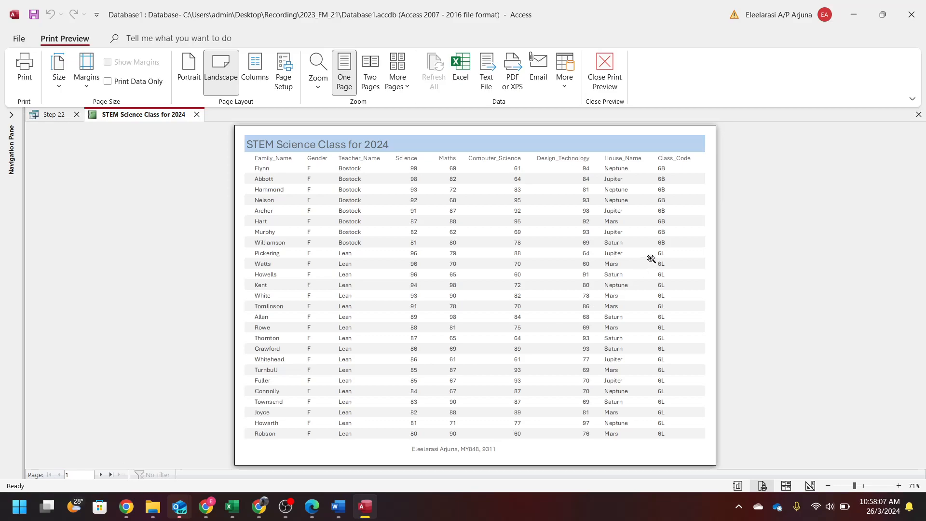
{"action": "left_click", "coordinate": [101, 475]}
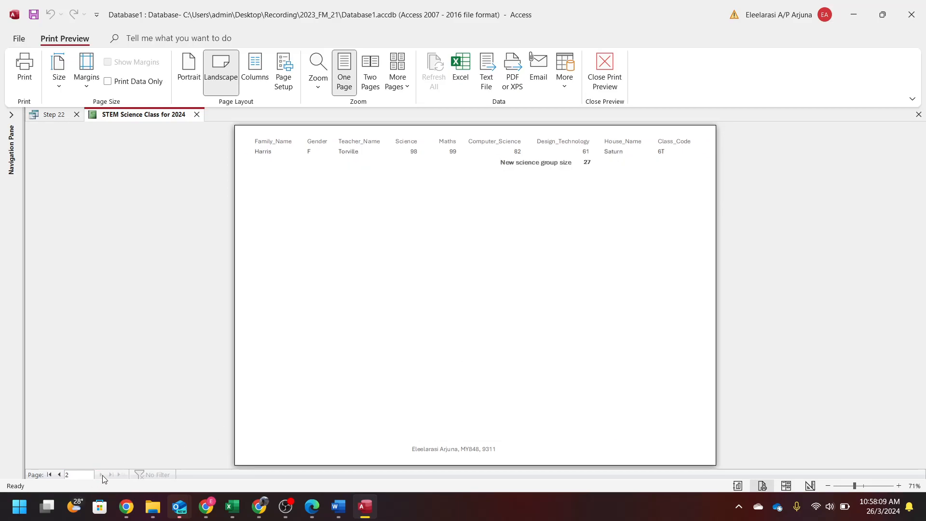
{"action": "left_click", "coordinate": [59, 475]}
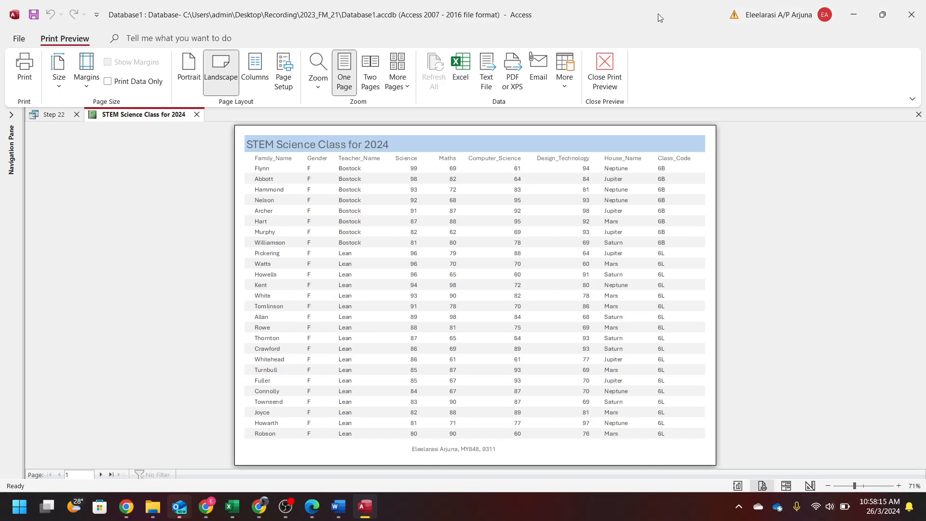
- Snap the Access window to the right half of the screen
{"action": "left_click_drag", "start_coordinate": [657, 13], "coordinate": [916, 332]}
{"action": "left_click_drag", "start_coordinate": [924, 426], "coordinate": [925, 483]}
{"action": "left_click_drag", "start_coordinate": [670, 262], "coordinate": [924, 298]}
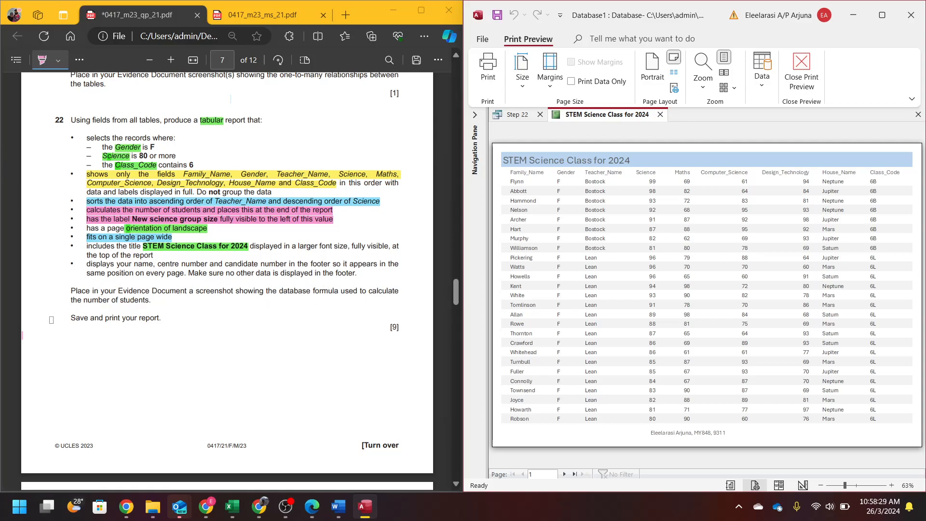
- In Design View, move the =Count(*) box beside the 'New science group size' label and widen it
{"action": "left_click", "coordinate": [802, 485]}
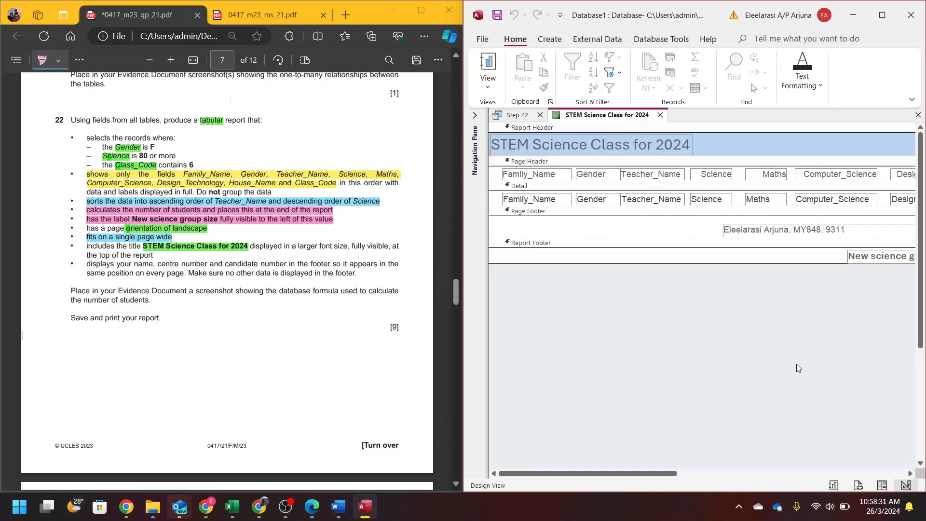
{"action": "left_click_drag", "start_coordinate": [654, 473], "coordinate": [807, 473]}
{"action": "left_click", "coordinate": [723, 256]}
{"action": "key", "text": "Right"}
{"action": "key", "text": "Right"}
{"action": "key", "text": "Right"}
{"action": "key", "text": "Right"}
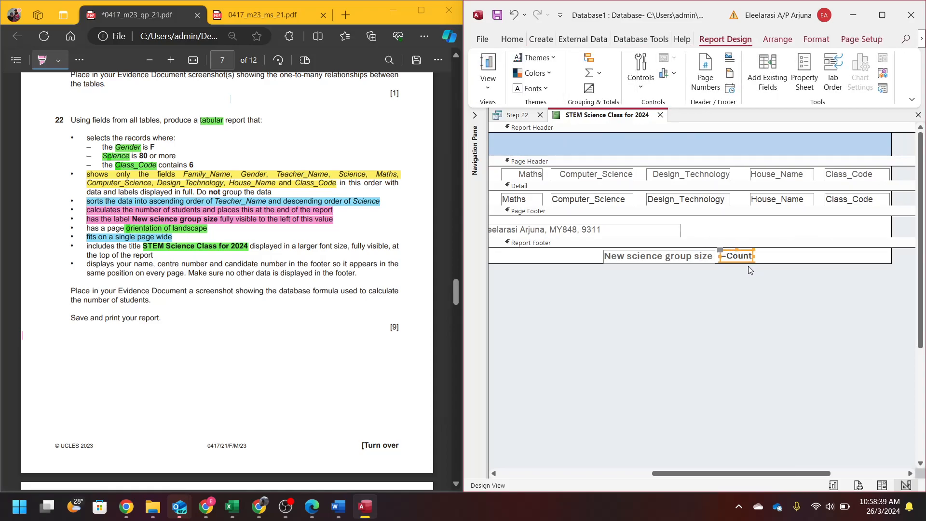
{"action": "left_click_drag", "start_coordinate": [753, 255], "coordinate": [775, 256]}
- Snip a screenshot of the label and its =Count(*) formula
{"action": "left_click", "coordinate": [775, 295]}
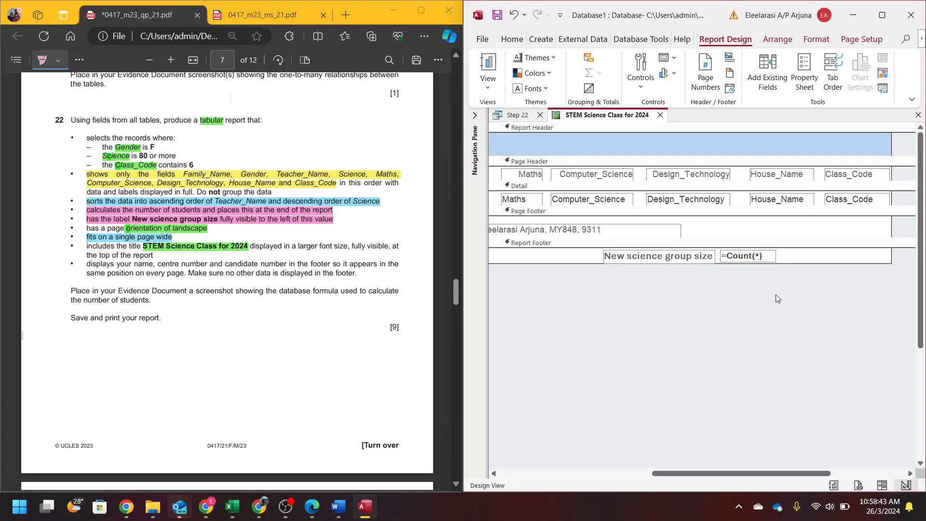
{"action": "key", "text": "super+shift+s"}
{"action": "left_click_drag", "start_coordinate": [599, 246], "coordinate": [777, 266]}
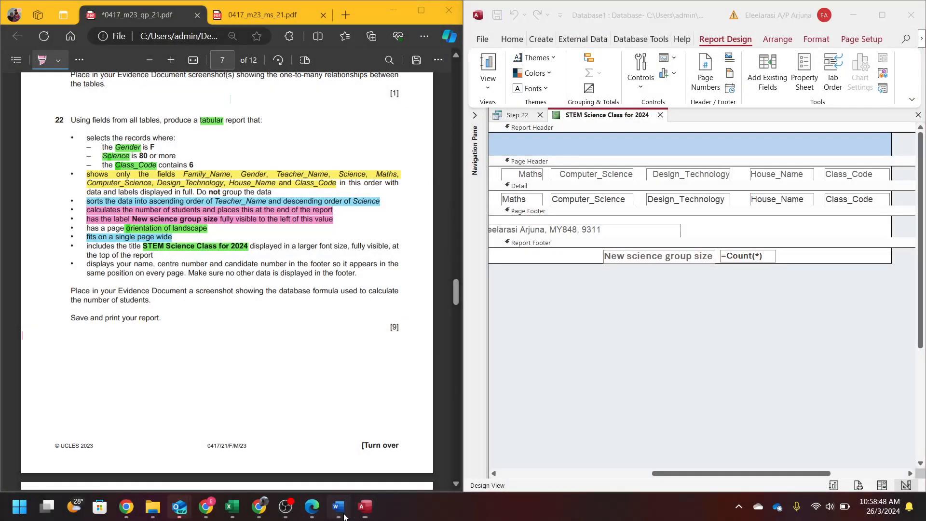
- Paste the formula screenshot on a new line under 'Step 22 – EVIDENCE 8' in Word
{"action": "left_click", "coordinate": [337, 506]}
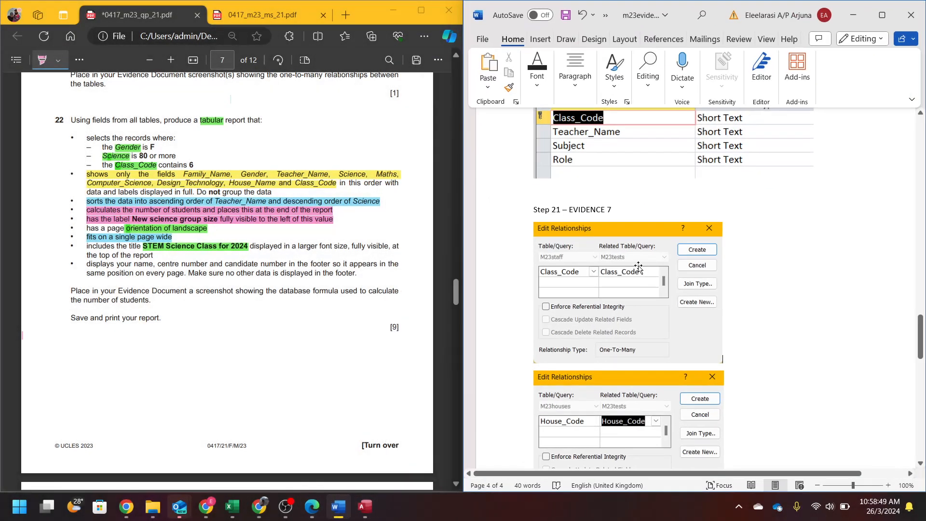
{"action": "scroll", "coordinate": [642, 270], "scroll_direction": "down", "scroll_amount": 10}
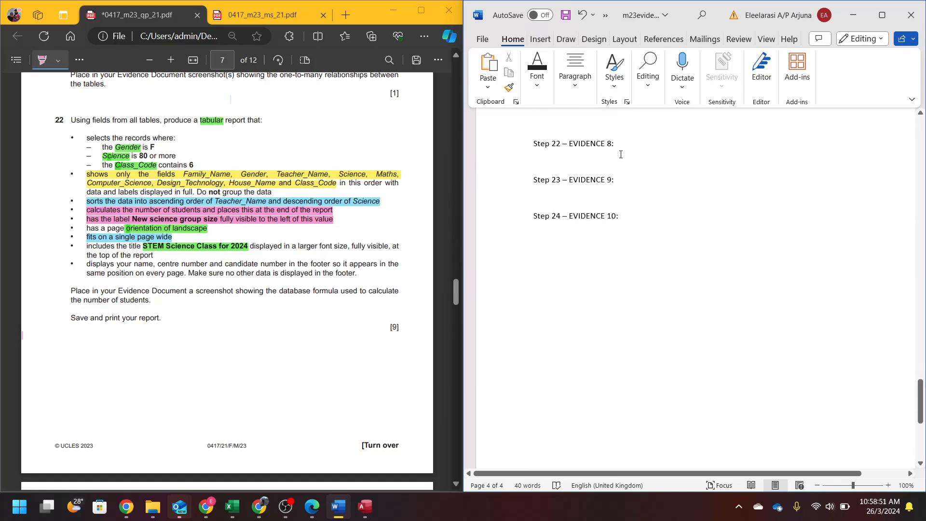
{"action": "key", "text": "Return"}
{"action": "key", "text": "ctrl+v"}
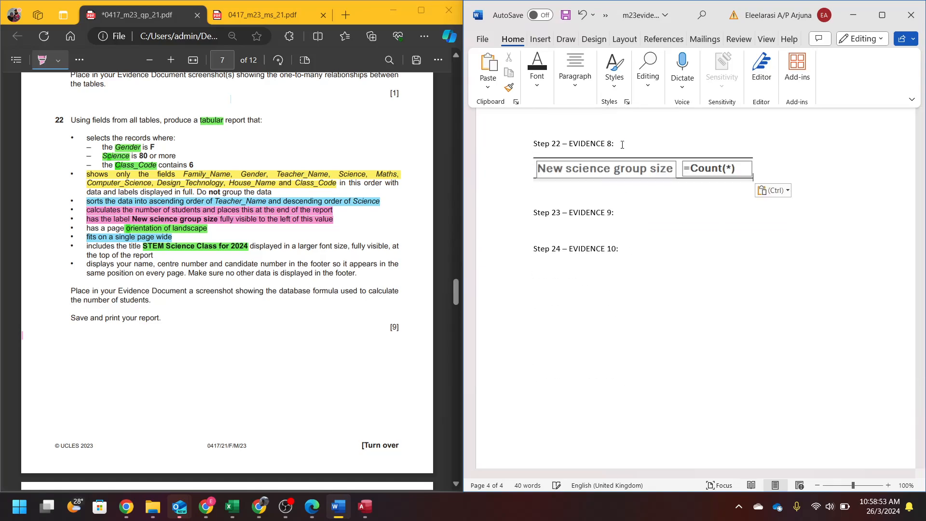
{"action": "left_click", "coordinate": [855, 18]}
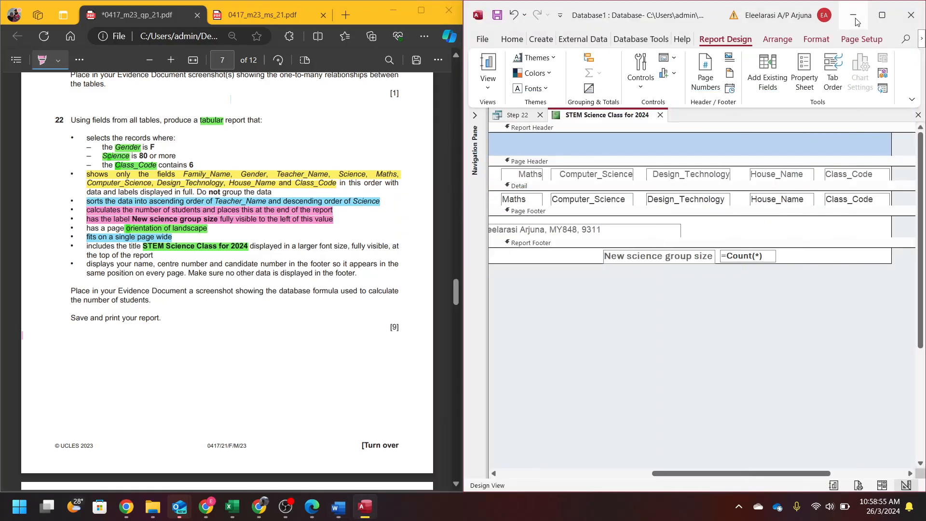
- Nudge the count box in Layout View so 27 shows fully, then return to Print Preview
{"action": "left_click", "coordinate": [859, 486]}
{"action": "left_click", "coordinate": [778, 485]}
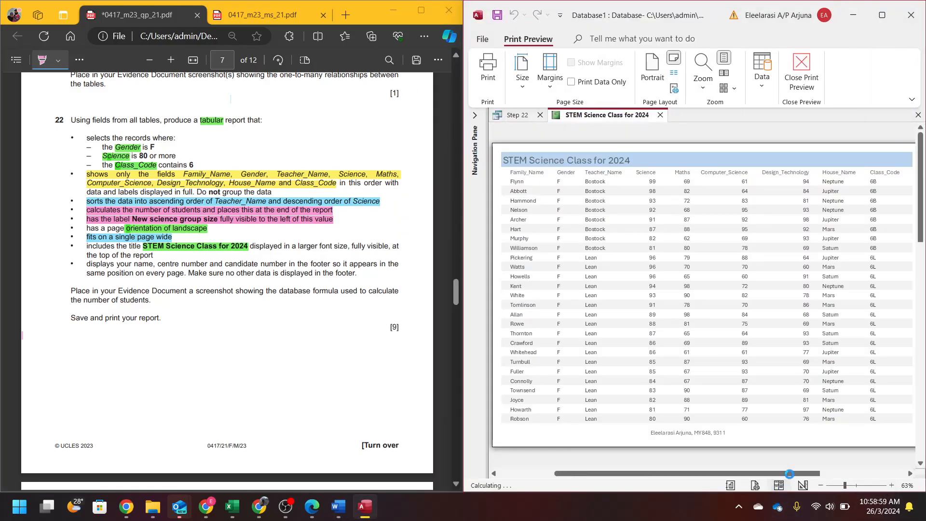
{"action": "scroll", "coordinate": [780, 320], "scroll_direction": "down", "scroll_amount": 5}
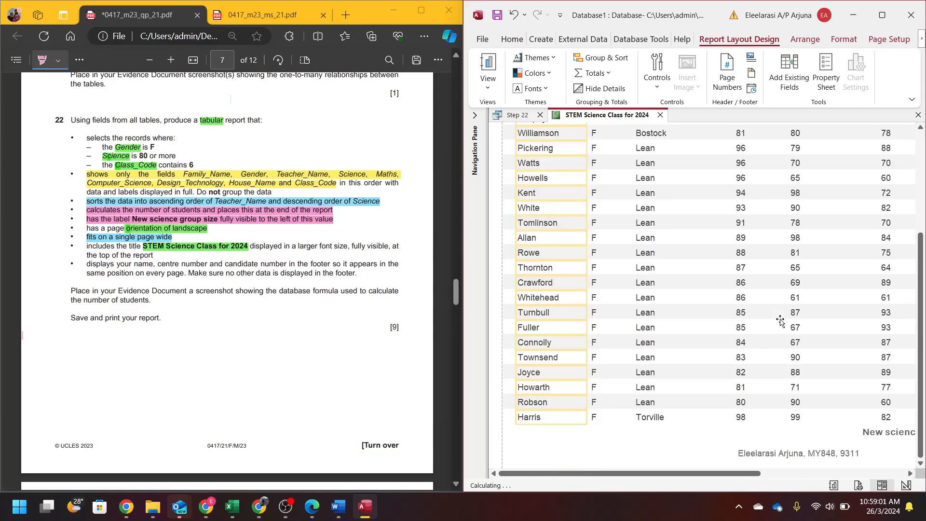
{"action": "left_click", "coordinate": [766, 473]}
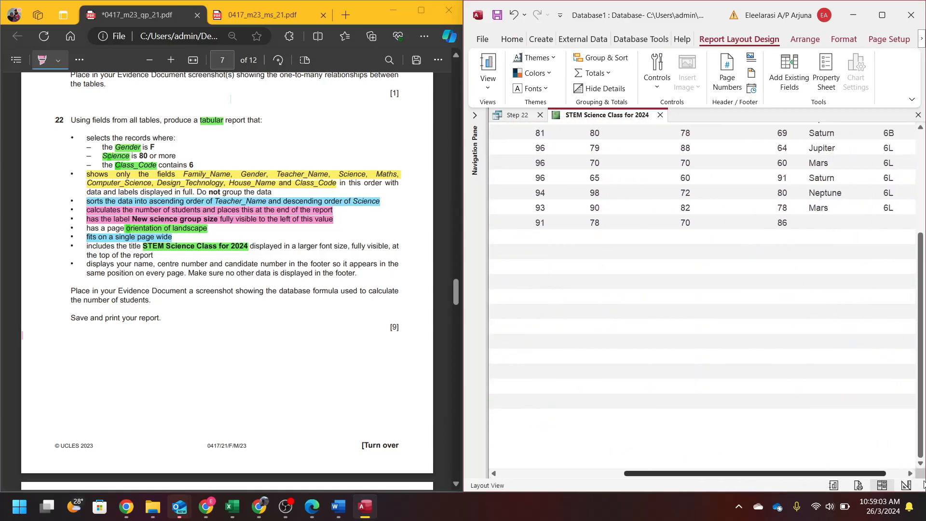
{"action": "left_click", "coordinate": [789, 431]}
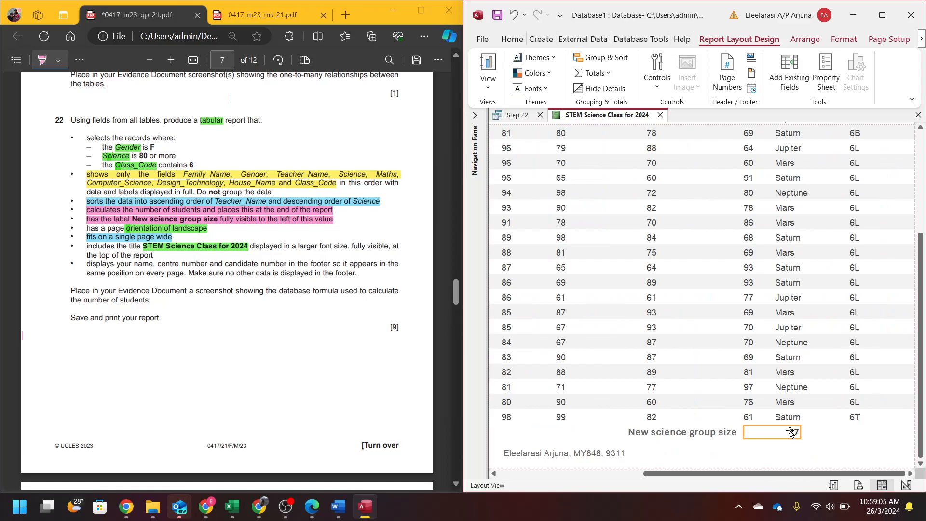
{"action": "key", "text": "Left"}
{"action": "key", "text": "Left"}
{"action": "key", "text": "Left"}
{"action": "key", "text": "Left"}
{"action": "key", "text": "Left"}
{"action": "key", "text": "Left"}
{"action": "key", "text": "Left"}
{"action": "key", "text": "Left"}
{"action": "key", "text": "Left"}
{"action": "key", "text": "Left"}
{"action": "key", "text": "Left"}
{"action": "key", "text": "Left"}
{"action": "key", "text": "Left"}
{"action": "key", "text": "Left"}
{"action": "key", "text": "Left"}
{"action": "key", "text": "Left"}
{"action": "key", "text": "Left"}
{"action": "key", "text": "Right"}
{"action": "key", "text": "Right"}
{"action": "key", "text": "Left"}
{"action": "left_click", "coordinate": [791, 434]}
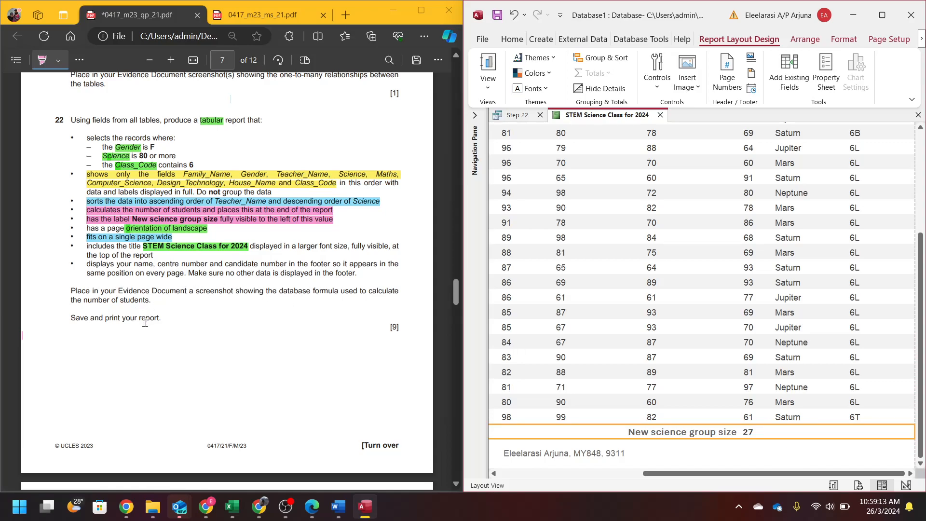
{"action": "left_click", "coordinate": [853, 486]}
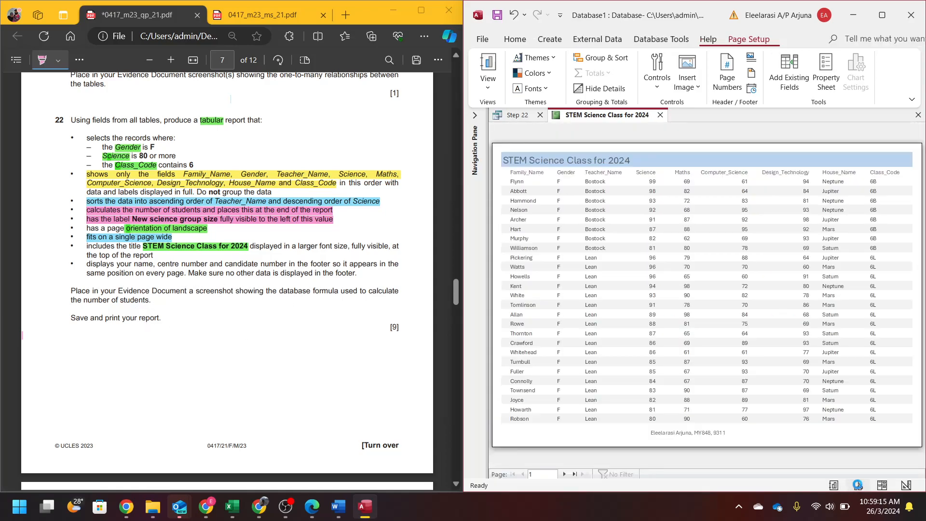
- Print the report using the Microsoft Print to PDF printer
{"action": "left_click", "coordinate": [489, 70]}
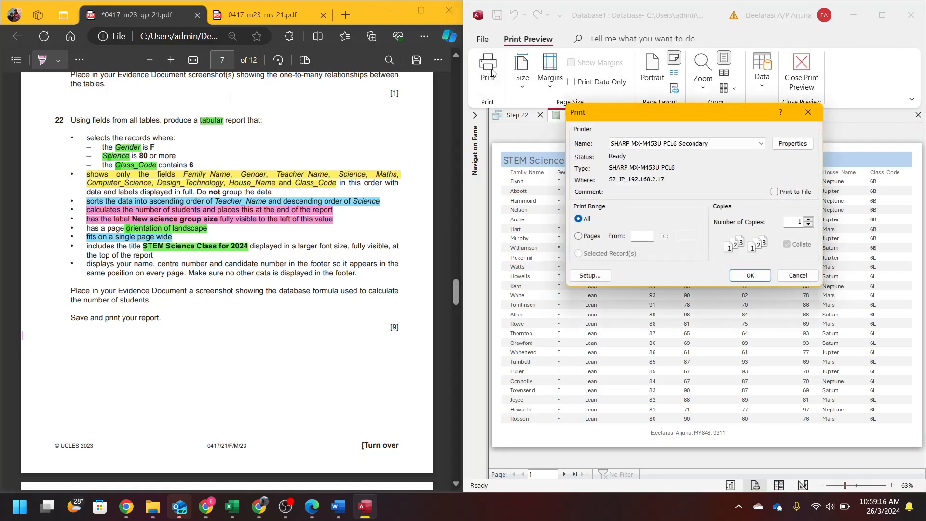
{"action": "left_click", "coordinate": [761, 143]}
{"action": "left_click", "coordinate": [699, 164]}
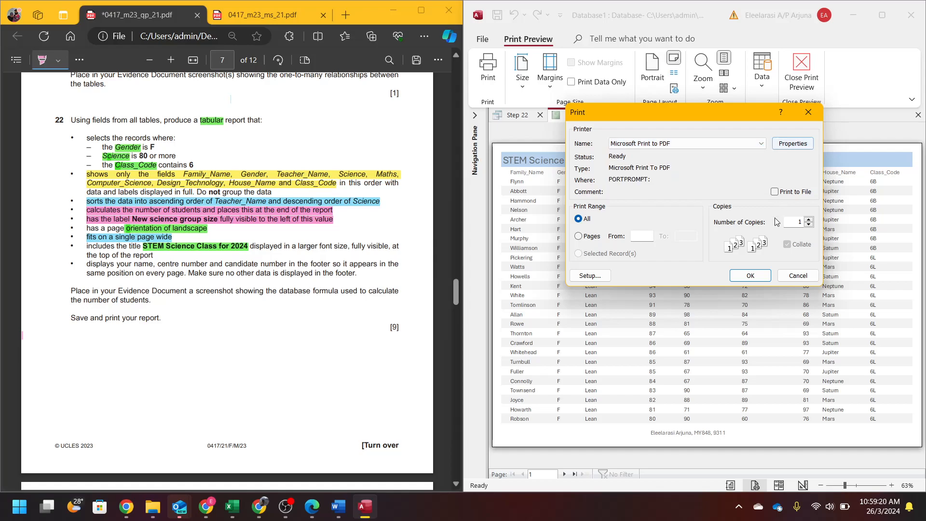
{"action": "left_click", "coordinate": [753, 275]}
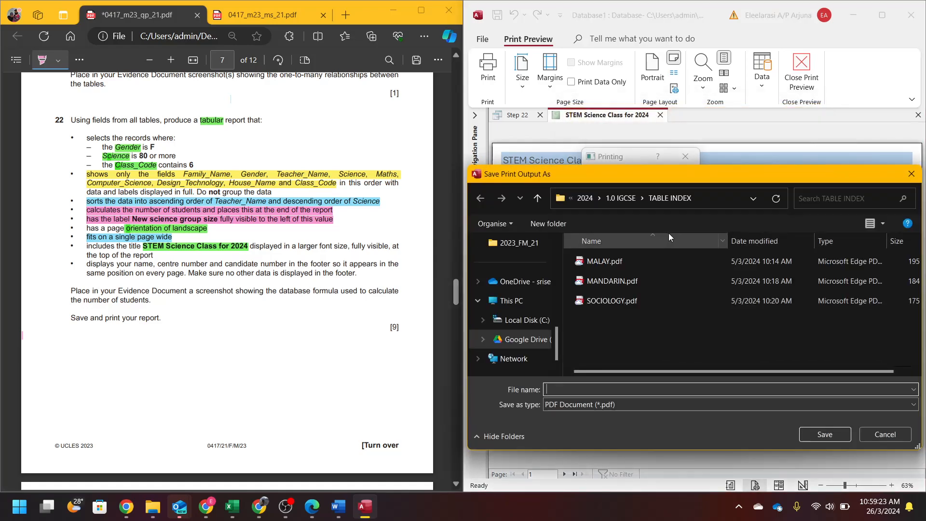
- Save the PDF as 'P2 - STEM science class for 2024' in Desktop > Recording > 2023_FM_21
{"action": "scroll", "coordinate": [529, 307], "scroll_direction": "up", "scroll_amount": 5}
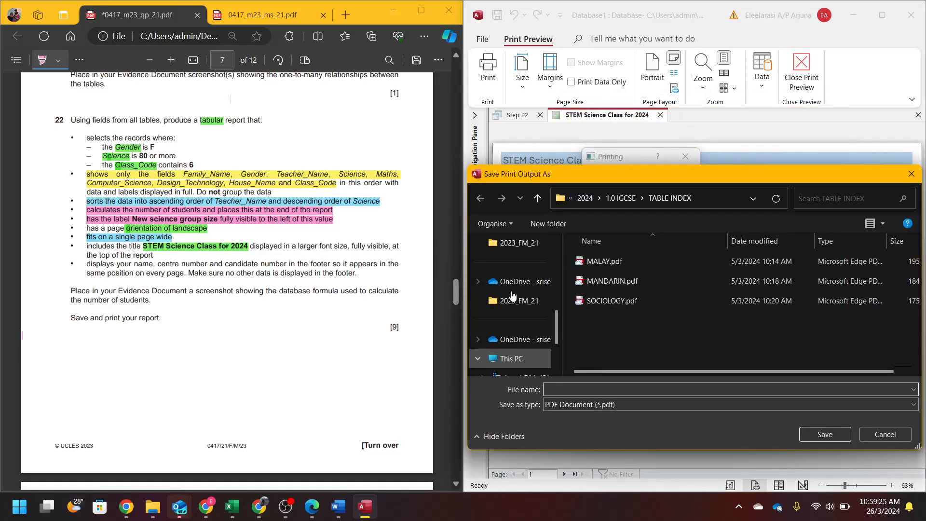
{"action": "left_click", "coordinate": [522, 322]}
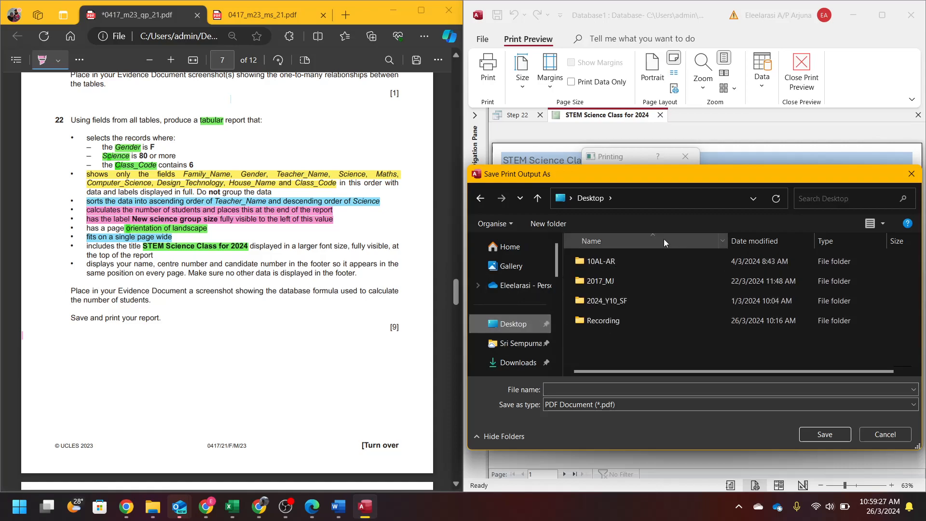
{"action": "double_click", "coordinate": [623, 317]}
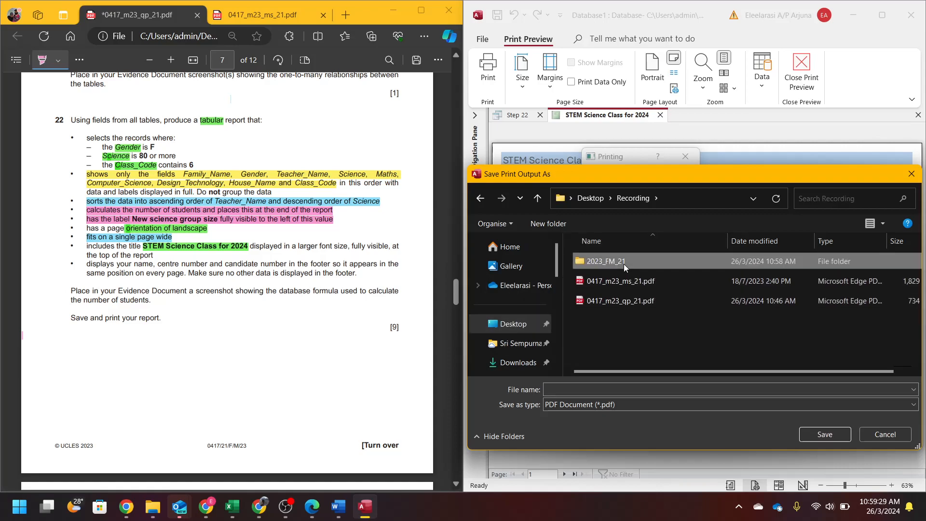
{"action": "double_click", "coordinate": [624, 264]}
{"action": "left_click", "coordinate": [642, 385]}
{"action": "type", "text": "P2 - STEM science class"}
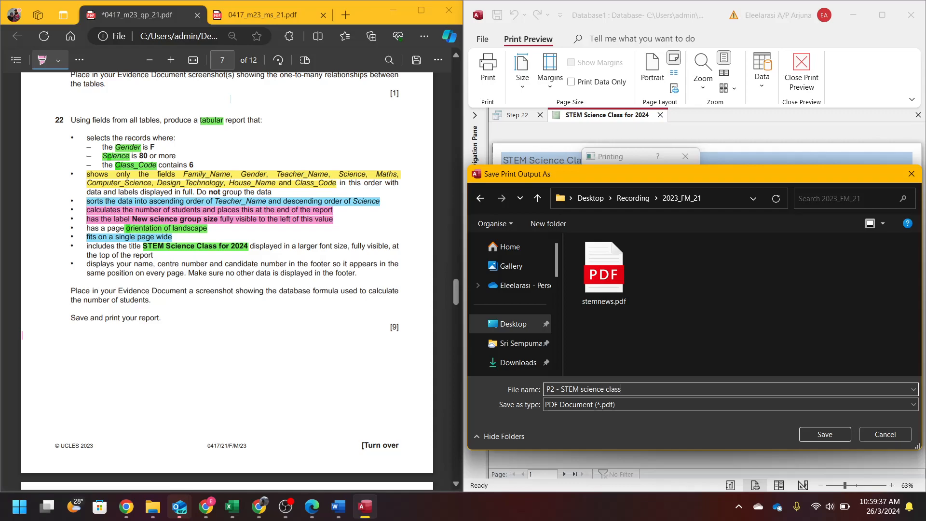
{"action": "type", "text": "20"}
{"action": "key", "text": "Return"}
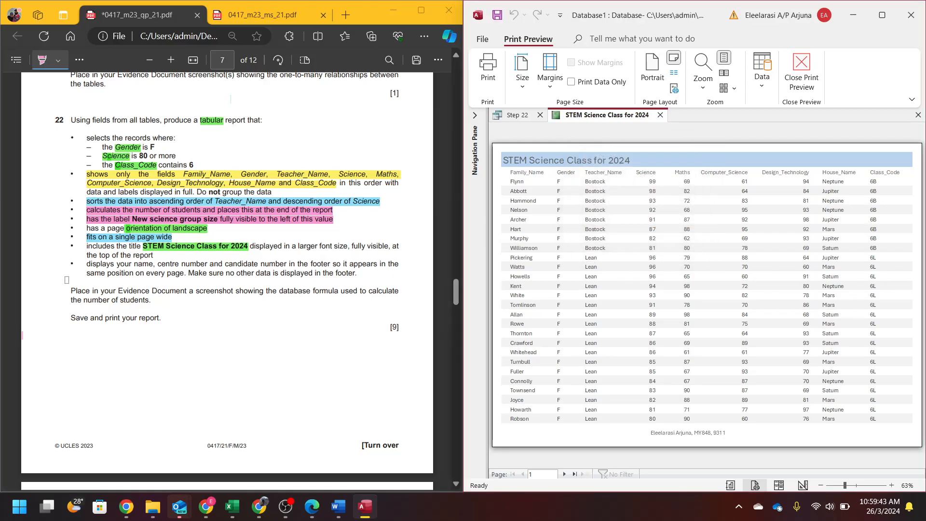
{"action": "scroll", "coordinate": [188, 170], "scroll_direction": "down", "scroll_amount": 8}
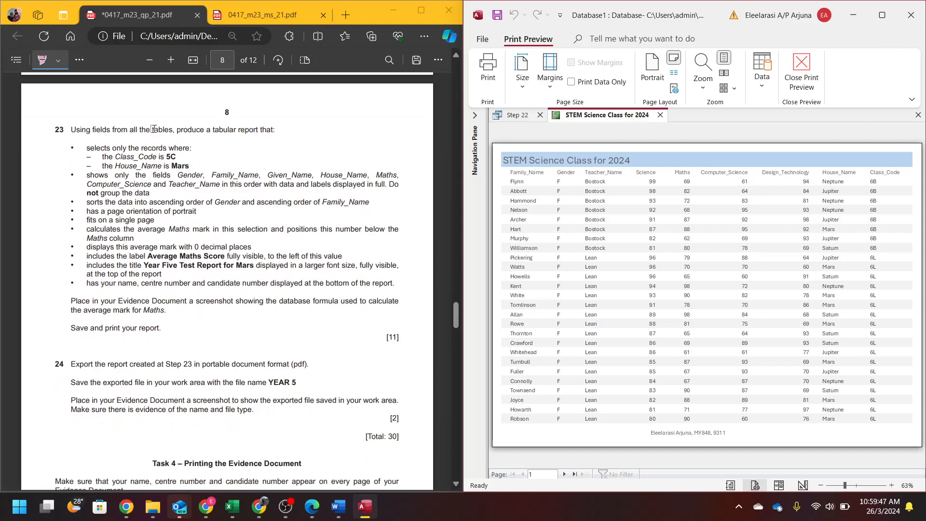
- Close the STEM report and Step 22 query, then start a new query from Create > Query Wizard
{"action": "left_click", "coordinate": [660, 114]}
{"action": "left_click", "coordinate": [540, 115]}
{"action": "left_click", "coordinate": [560, 42]}
{"action": "left_click", "coordinate": [640, 85]}
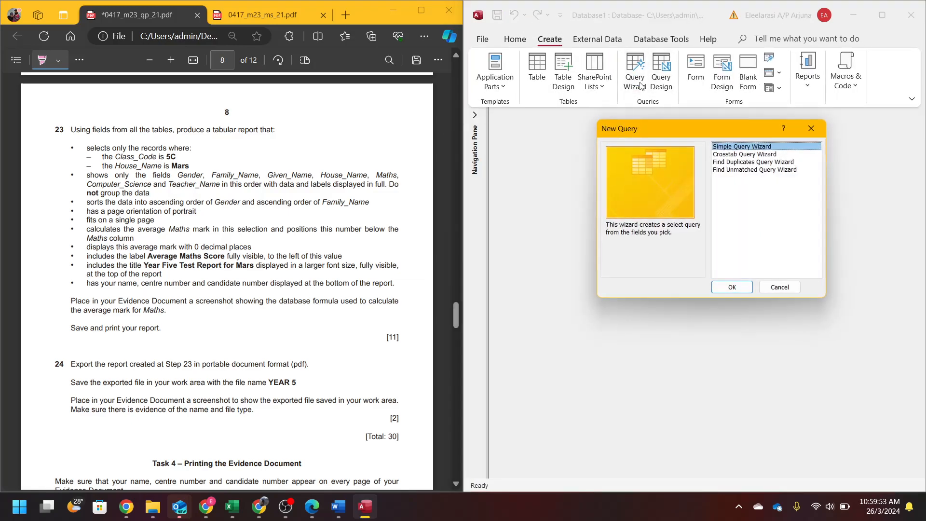
- Highlight question 23's field list pink and its Class_Code and House_Name criteria green
{"action": "left_click_drag", "start_coordinate": [178, 175], "coordinate": [222, 185]}
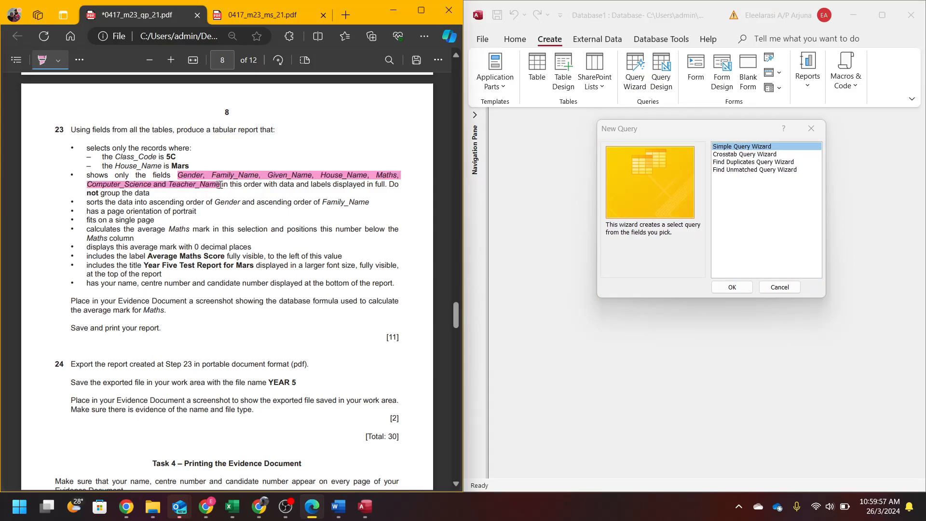
{"action": "left_click", "coordinate": [59, 61]}
{"action": "left_click", "coordinate": [94, 106]}
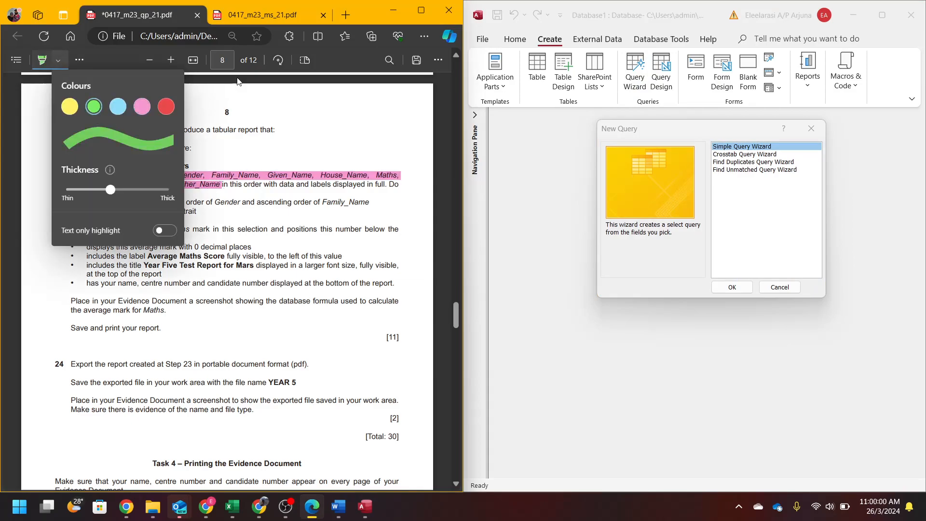
{"action": "left_click", "coordinate": [446, 122]}
{"action": "left_click_drag", "start_coordinate": [118, 157], "coordinate": [156, 157]}
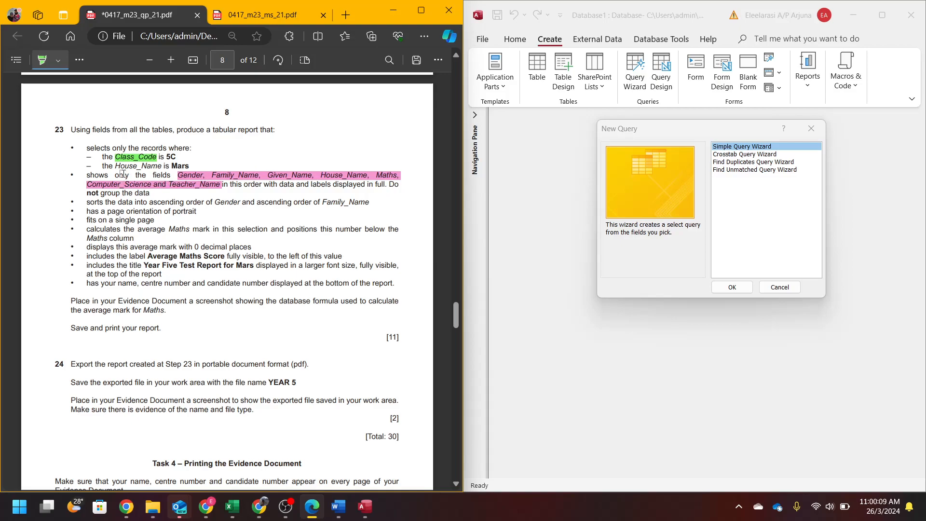
{"action": "left_click_drag", "start_coordinate": [111, 164], "coordinate": [161, 165]}
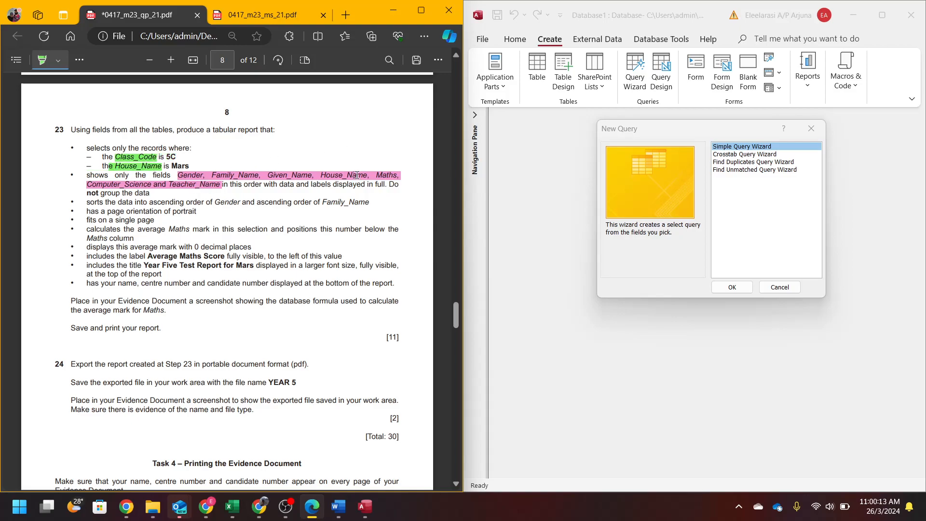
- Start the Simple Query Wizard and add Gender, Family_Name and Given_Name from M23tests
{"action": "left_click", "coordinate": [736, 291]}
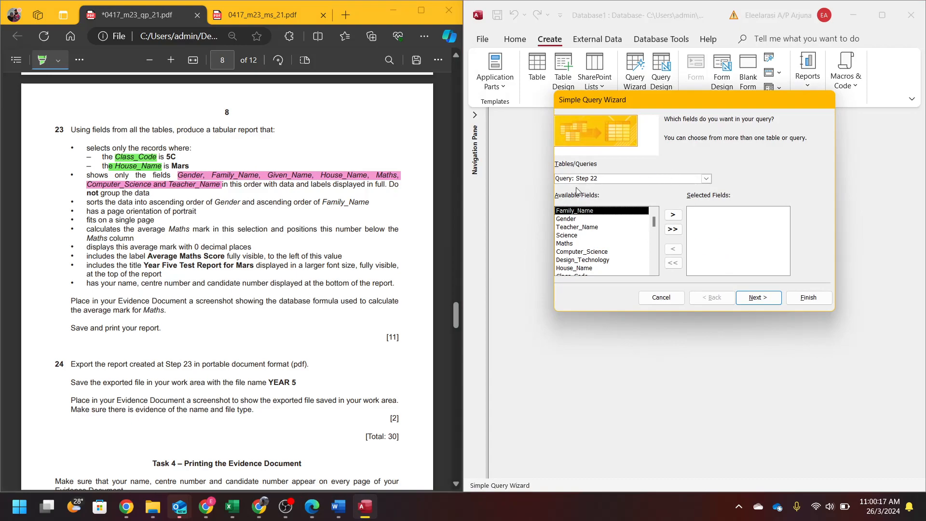
{"action": "left_click", "coordinate": [706, 178]}
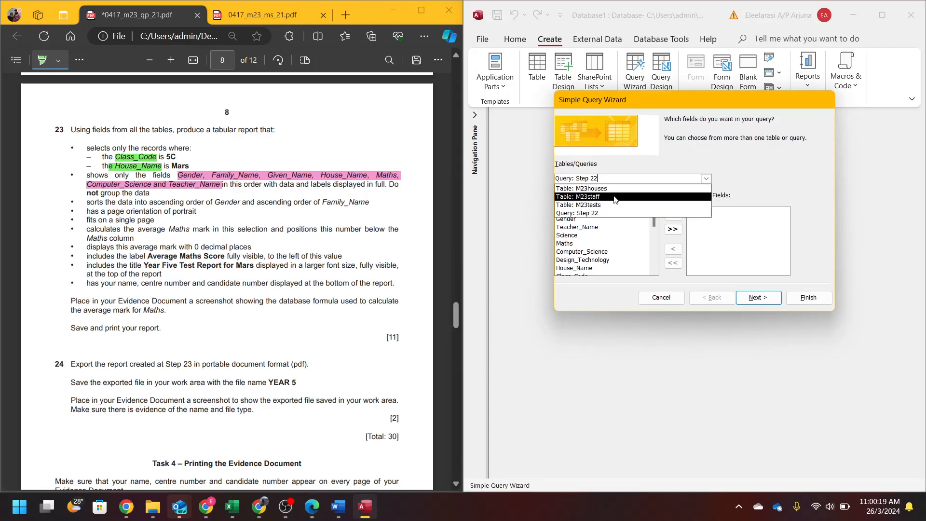
{"action": "left_click", "coordinate": [597, 189]}
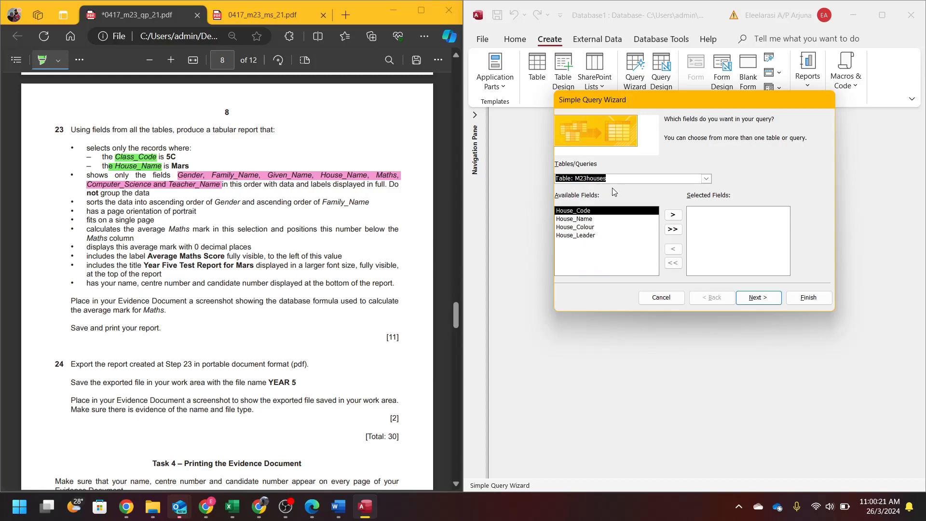
{"action": "left_click", "coordinate": [706, 179]}
{"action": "left_click", "coordinate": [596, 205]}
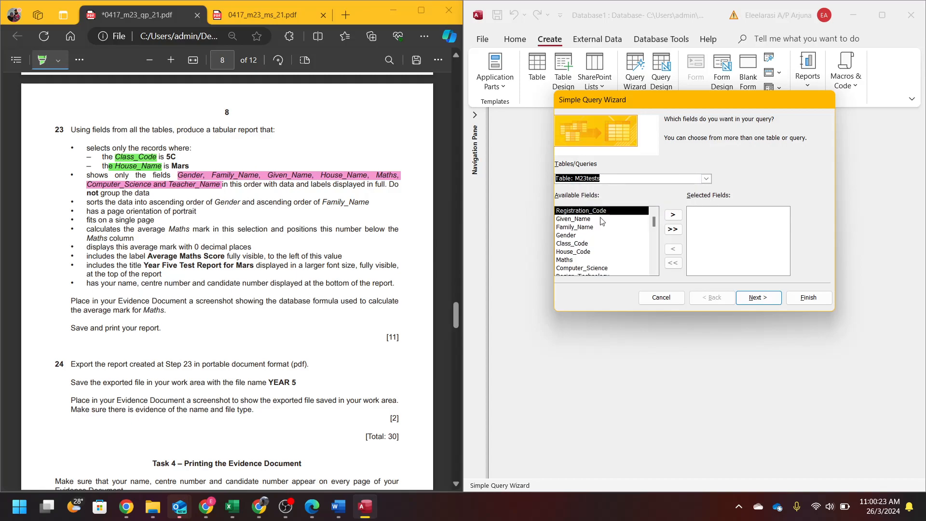
{"action": "double_click", "coordinate": [569, 238]}
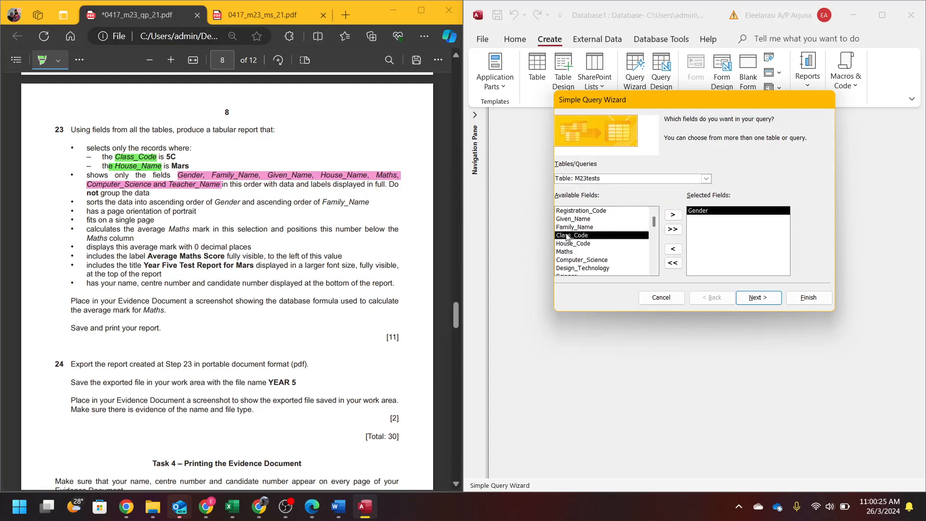
{"action": "double_click", "coordinate": [570, 227]}
{"action": "double_click", "coordinate": [566, 219]}
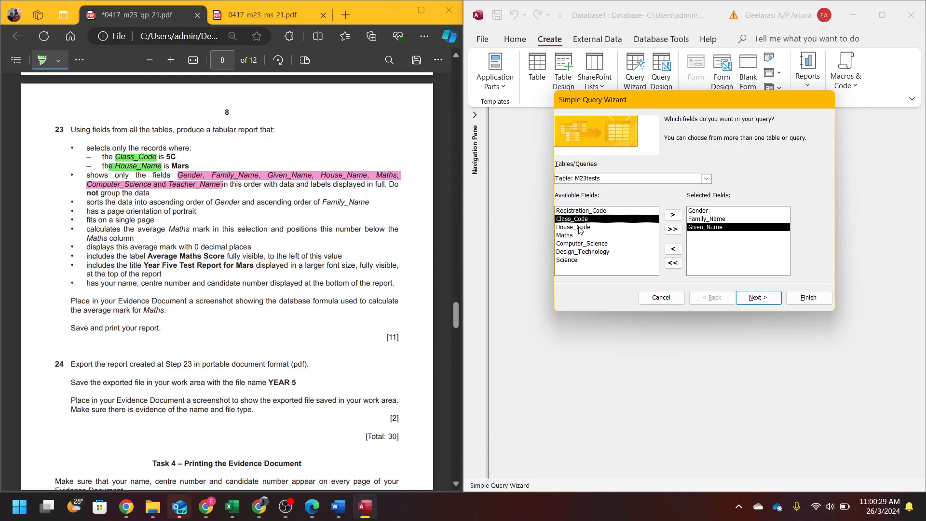
- Add House_Name (M23houses), Maths and Computer_Science (M23tests), Teacher_Name and Class_Code (M23staff)
{"action": "left_click", "coordinate": [705, 178]}
{"action": "left_click", "coordinate": [641, 190]}
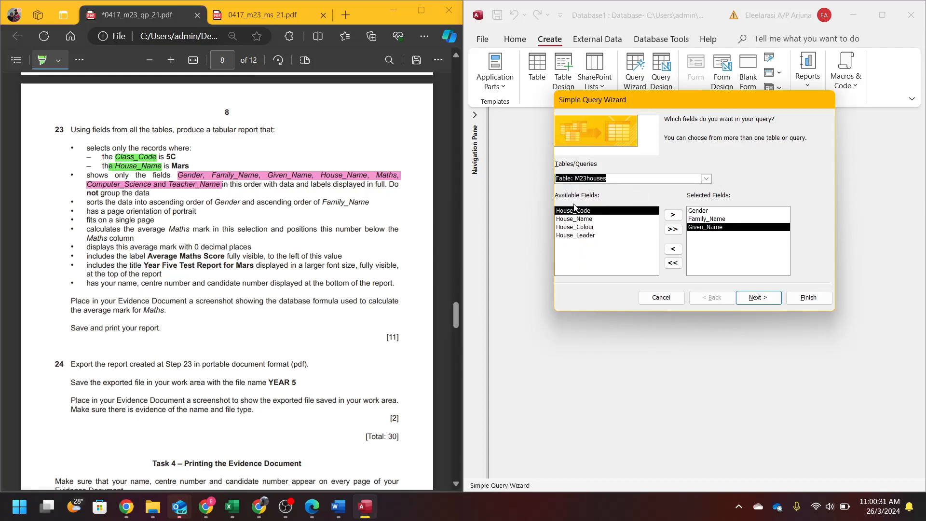
{"action": "double_click", "coordinate": [588, 220]}
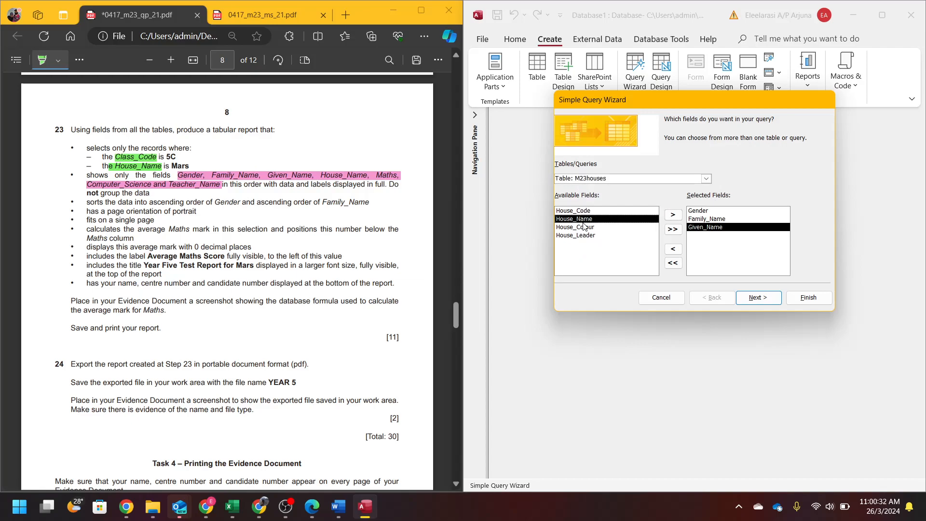
{"action": "left_click", "coordinate": [706, 179]}
{"action": "left_click", "coordinate": [633, 206]}
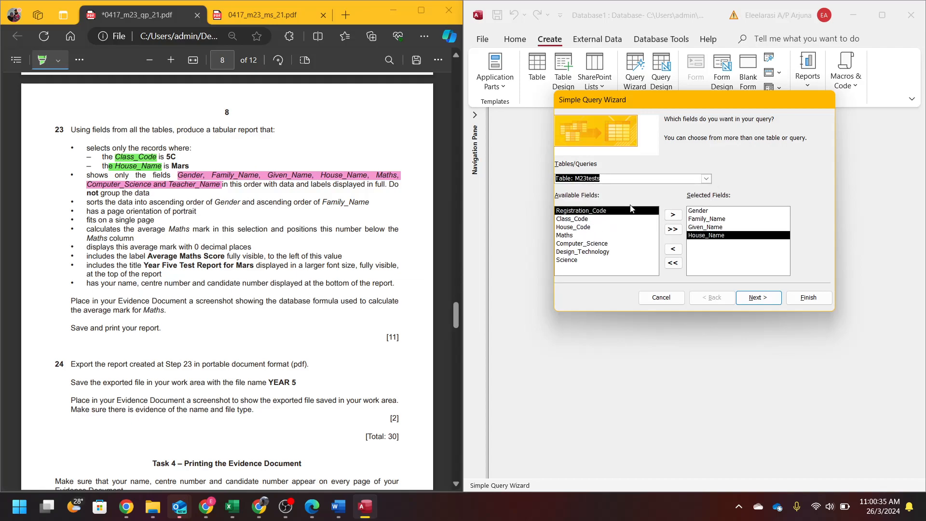
{"action": "double_click", "coordinate": [568, 236]}
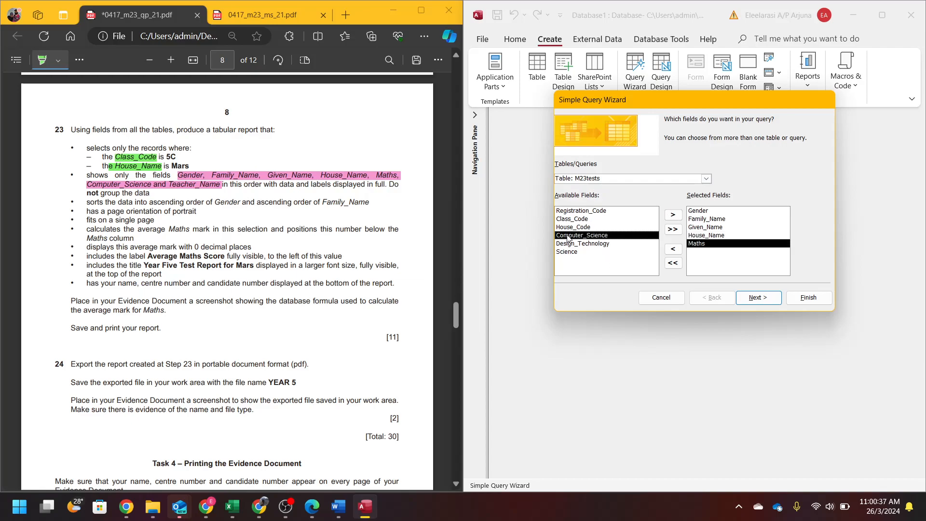
{"action": "double_click", "coordinate": [574, 236]}
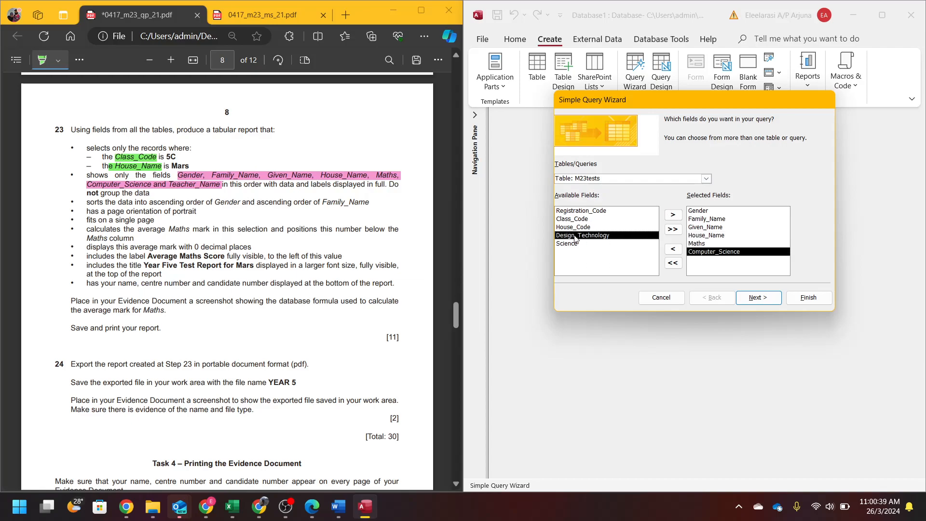
{"action": "left_click", "coordinate": [706, 178]}
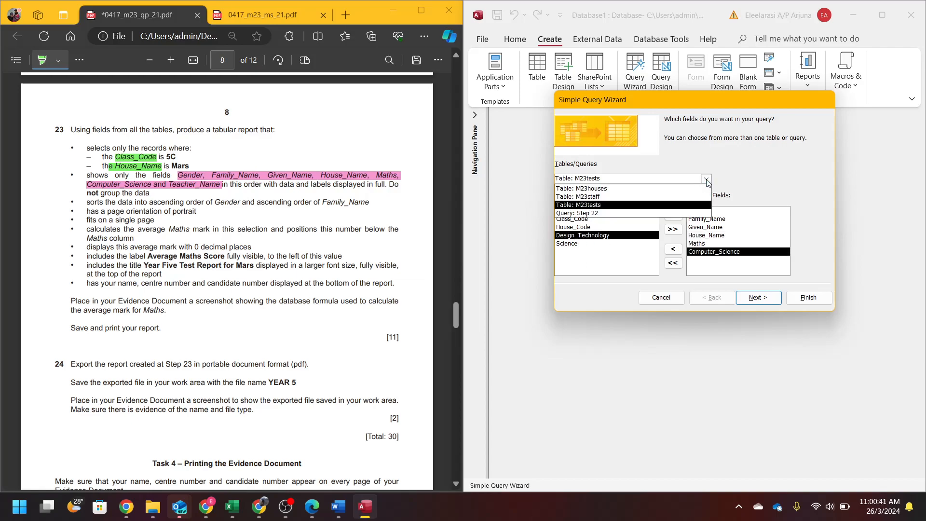
{"action": "left_click", "coordinate": [632, 196]}
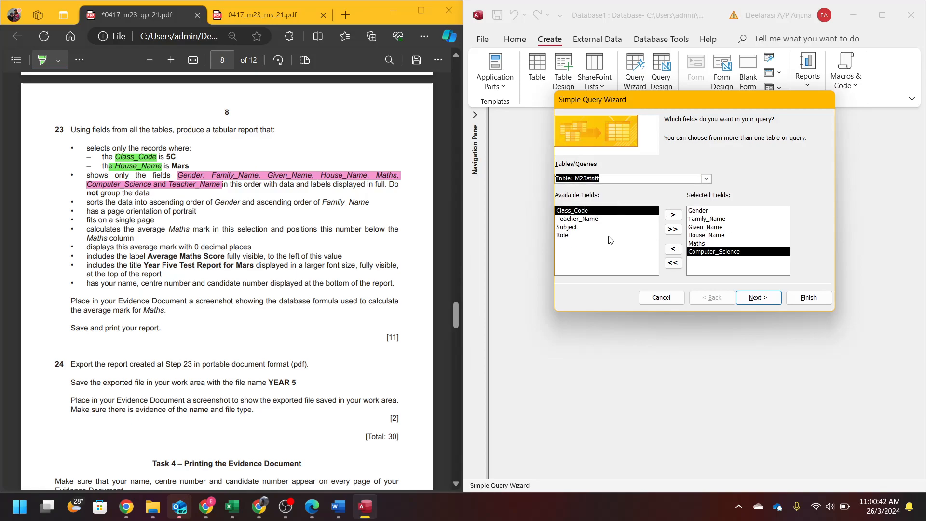
{"action": "double_click", "coordinate": [586, 219]}
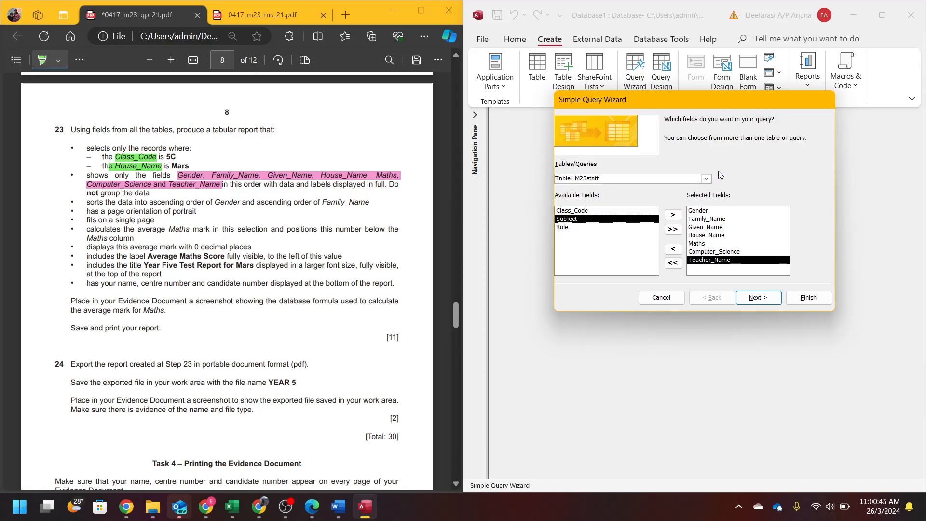
{"action": "left_click", "coordinate": [705, 178]}
{"action": "left_click", "coordinate": [706, 179]}
{"action": "left_click", "coordinate": [706, 179]}
{"action": "left_click", "coordinate": [706, 178]}
{"action": "double_click", "coordinate": [589, 211]}
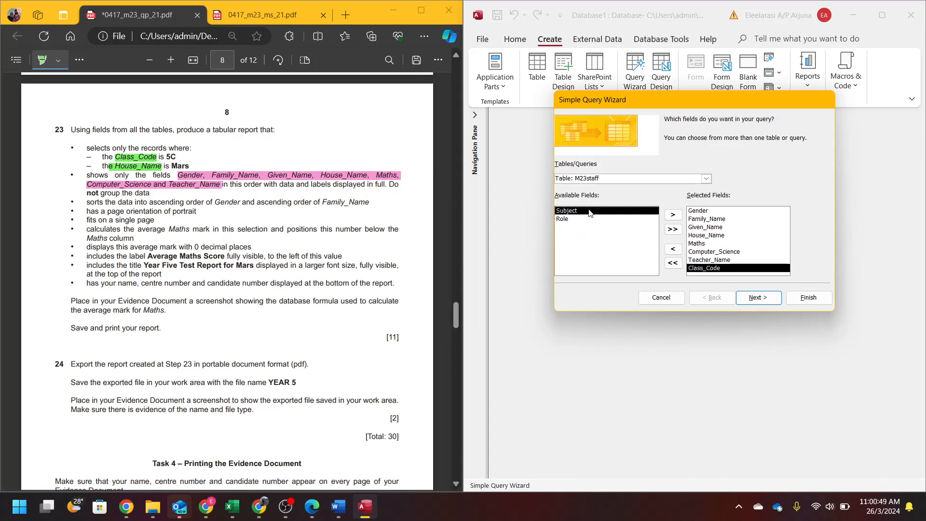
- Keep it a detail query, name it 'Step 23', and finish to show its records
{"action": "left_click", "coordinate": [772, 297]}
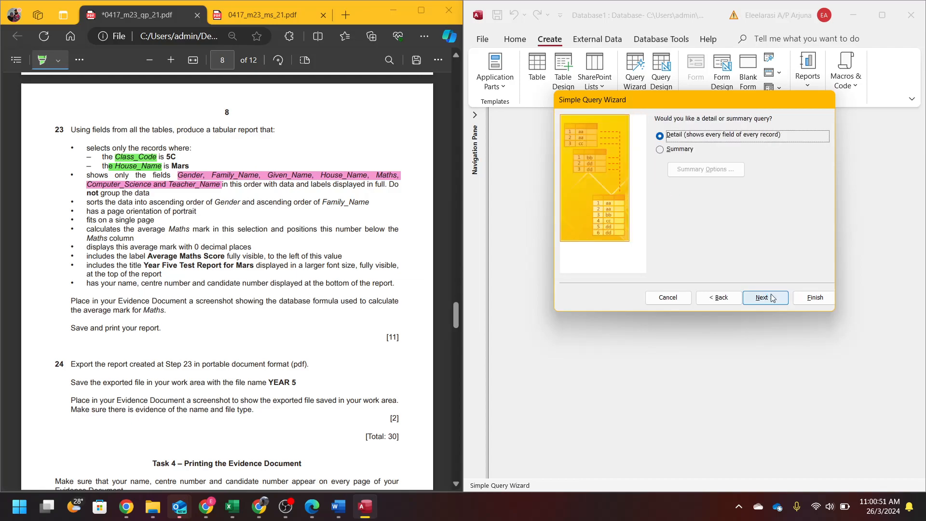
{"action": "left_click", "coordinate": [770, 298]}
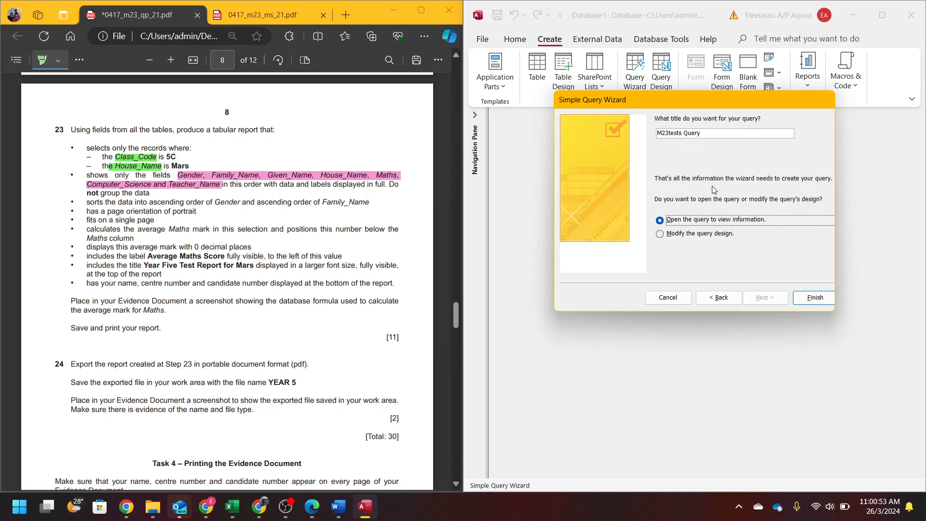
{"action": "key", "text": "ctrl+a"}
{"action": "type", "text": "Step 23"}
{"action": "key", "text": "Return"}
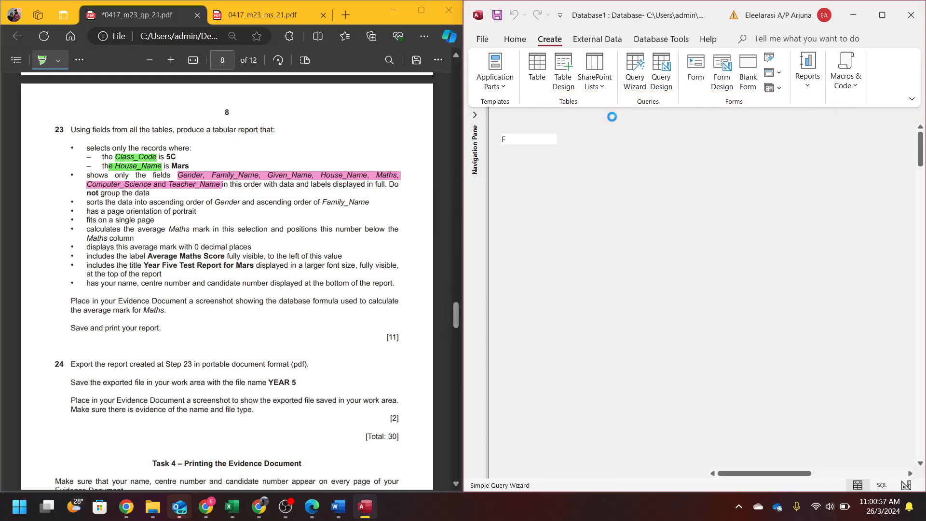
{"action": "left_click", "coordinate": [511, 40]}
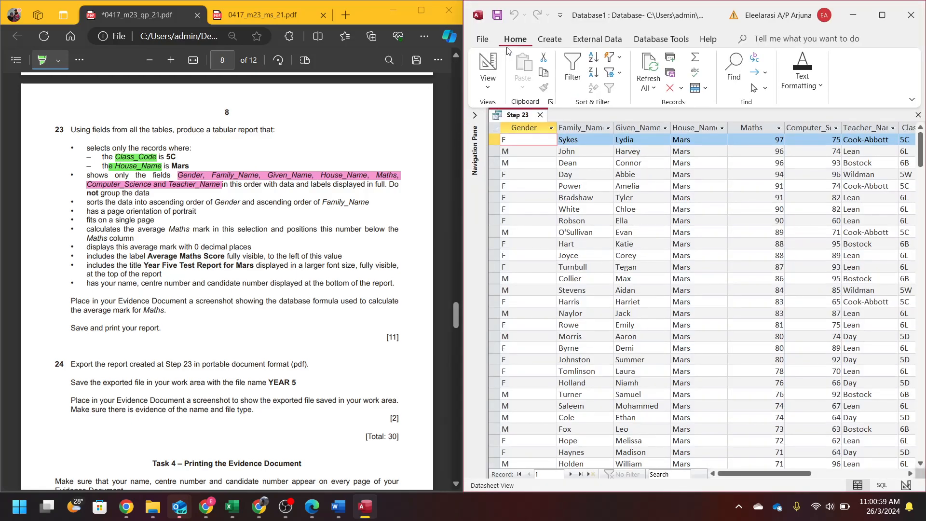
- In Design View, set criteria 'Mars' for House_Name and '5C' for Class_Code, hiding Class_Code
{"action": "left_click", "coordinate": [489, 68]}
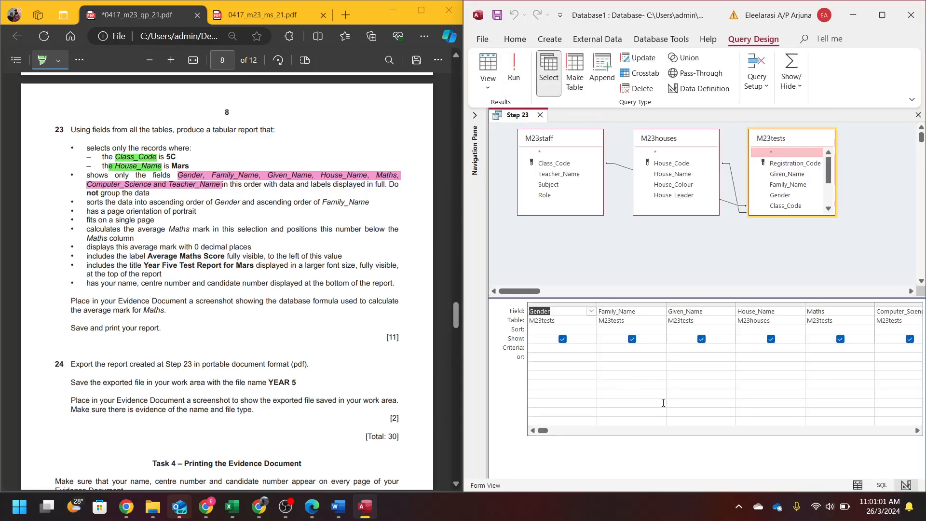
{"action": "double_click", "coordinate": [917, 431]}
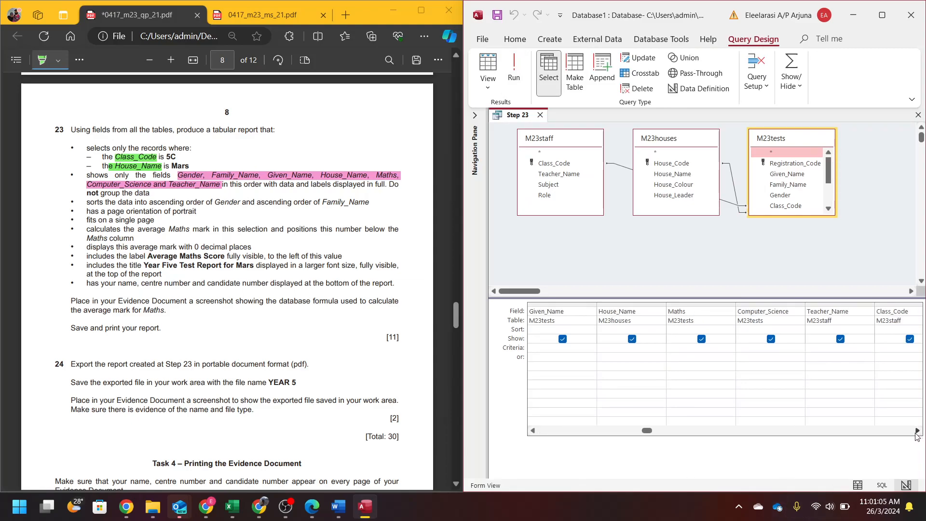
{"action": "left_click", "coordinate": [917, 431]}
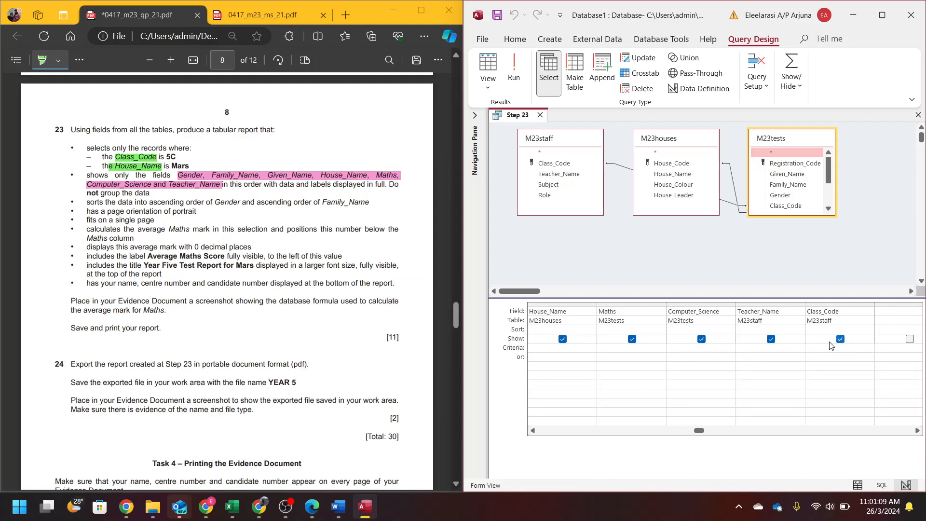
{"action": "left_click", "coordinate": [840, 339]}
{"action": "type", "text": "C"}
{"action": "type", "text": "Mars"}
{"action": "key", "text": "Return"}
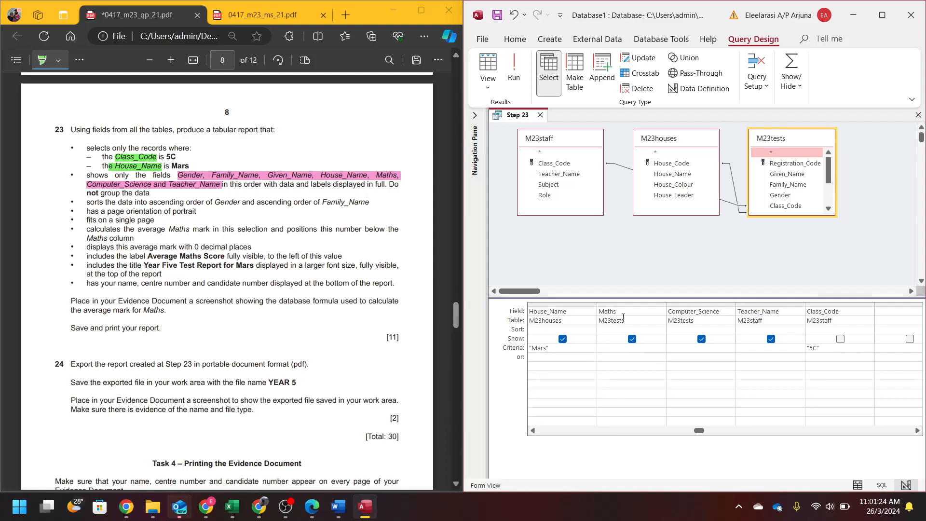
- Run the query to check the nine filtered records, keeping Class_Code hidden
{"action": "left_click", "coordinate": [487, 68]}
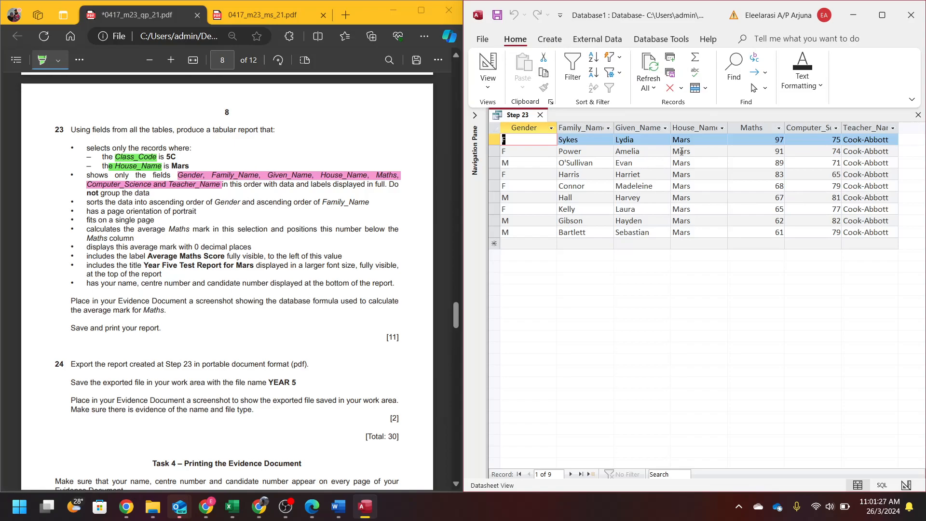
{"action": "left_click", "coordinate": [488, 67]}
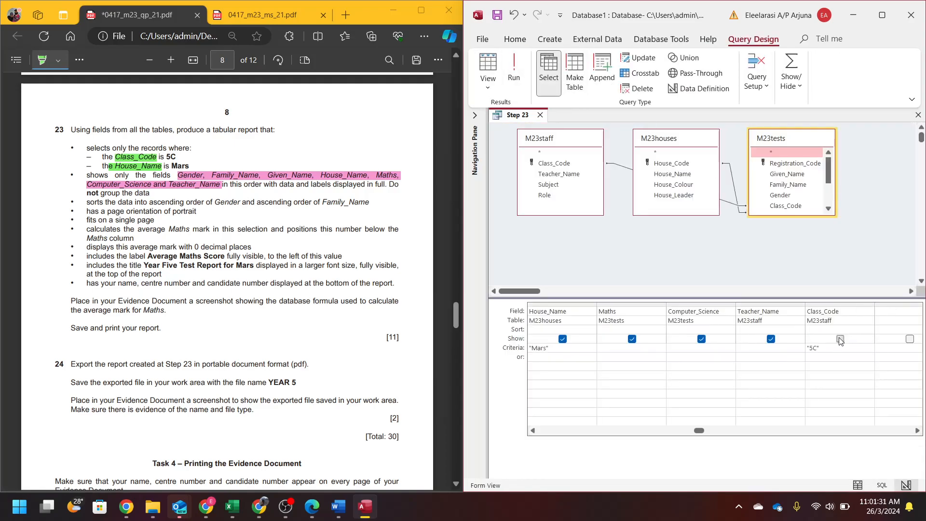
{"action": "left_click", "coordinate": [514, 77]}
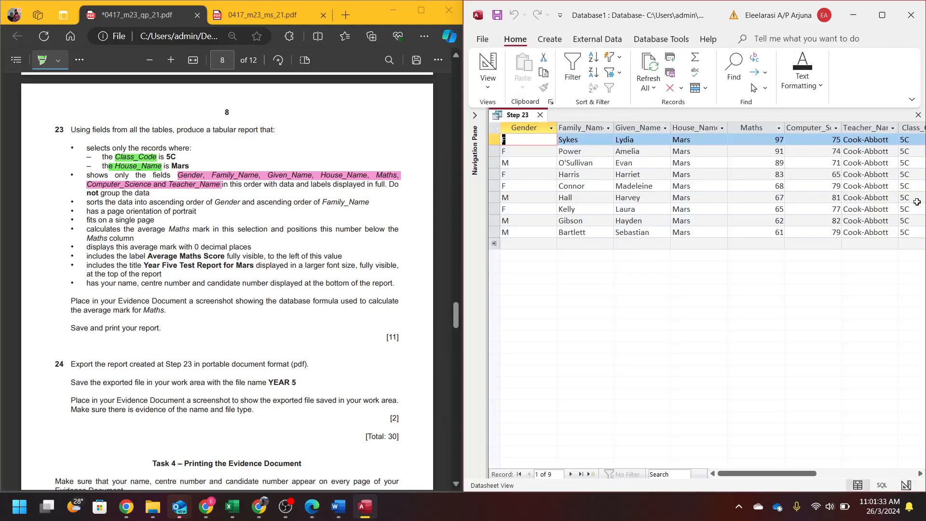
{"action": "left_click", "coordinate": [488, 68]}
{"action": "left_click", "coordinate": [839, 339]}
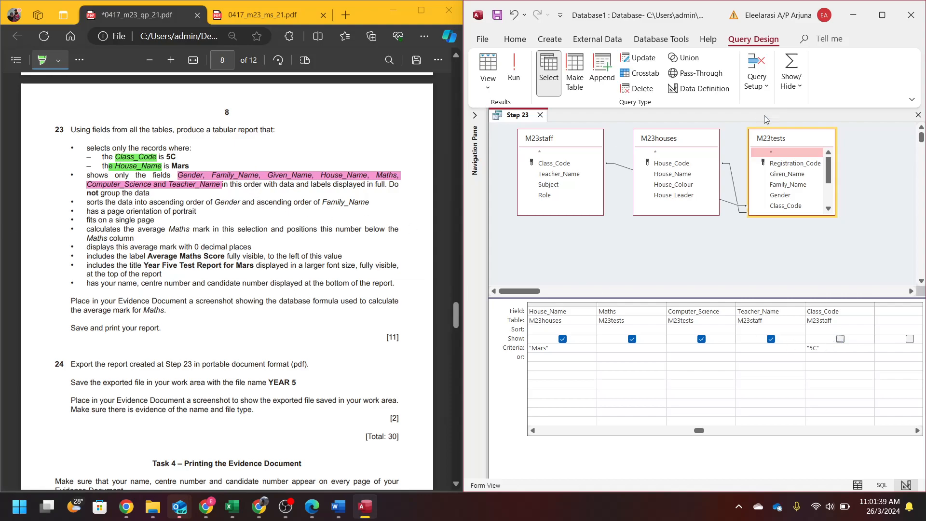
- Start the Report Wizard and put all Step 23 fields on the report
{"action": "left_click", "coordinate": [553, 39]}
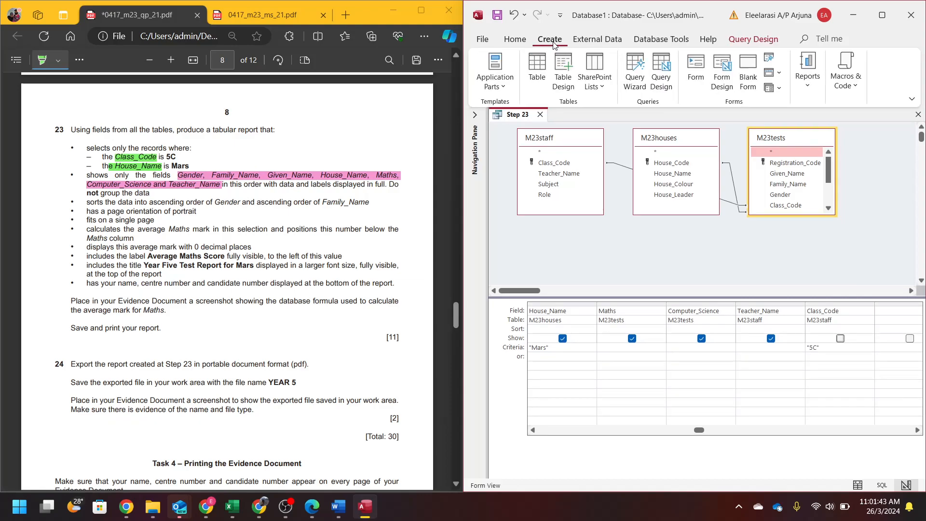
{"action": "left_click", "coordinate": [807, 70]}
{"action": "left_click", "coordinate": [861, 125]}
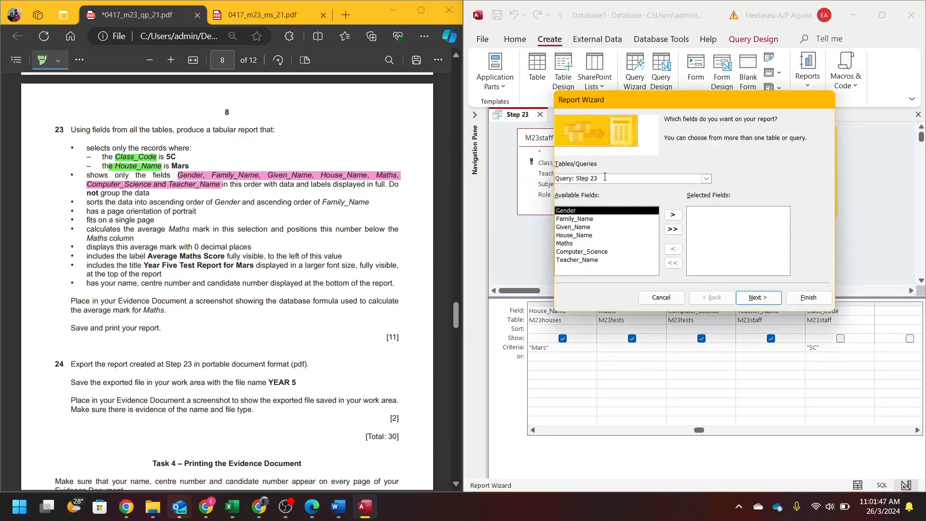
{"action": "left_click", "coordinate": [674, 229]}
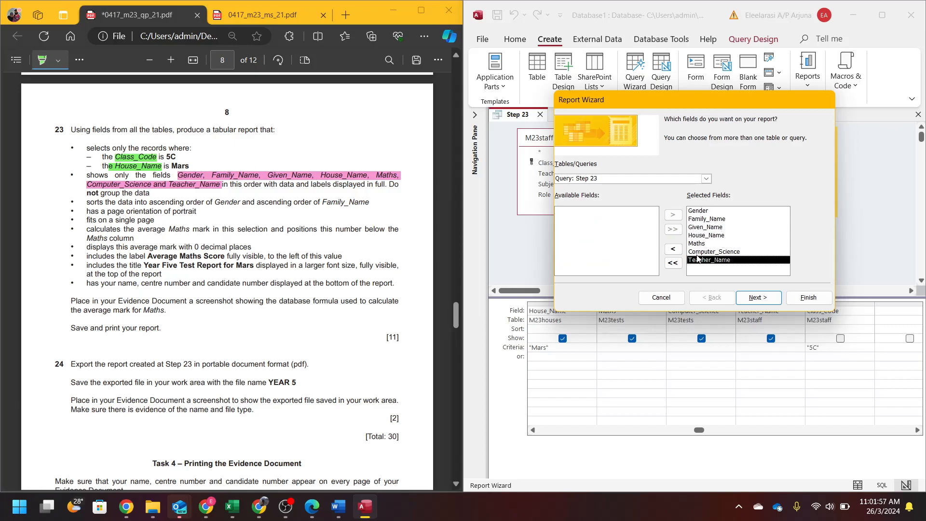
{"action": "left_click", "coordinate": [764, 297]}
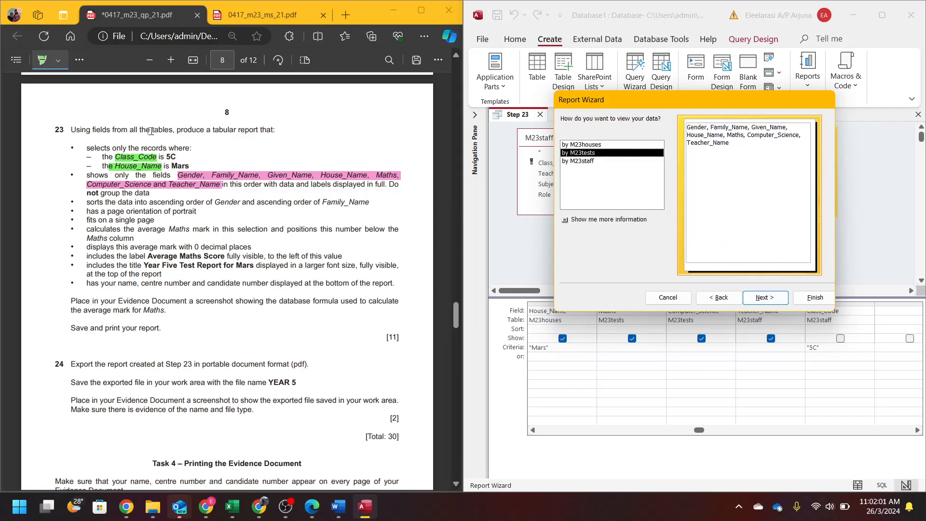
- Skip grouping and sorting, highlighting the 'not group the data' requirement in the task sheet
{"action": "left_click_drag", "start_coordinate": [87, 194], "coordinate": [150, 194]}
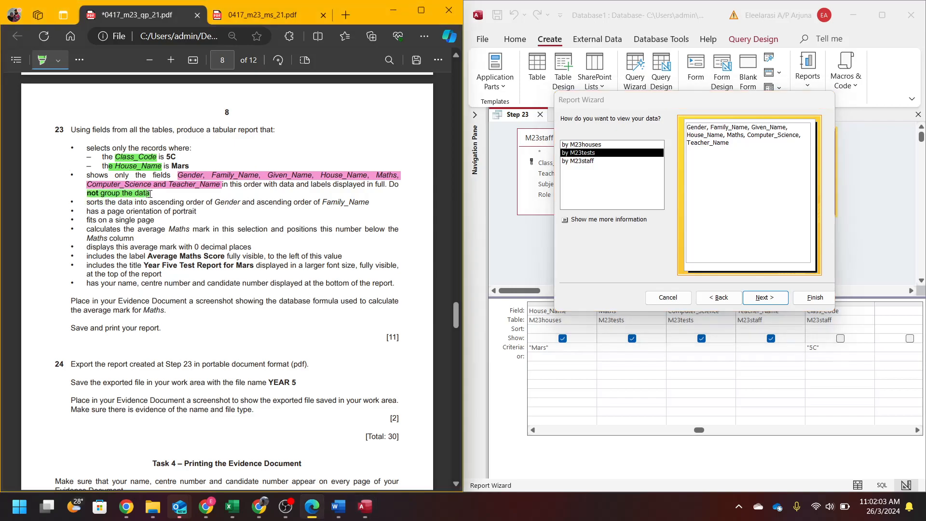
{"action": "left_click", "coordinate": [766, 298]}
{"action": "left_click", "coordinate": [766, 297]}
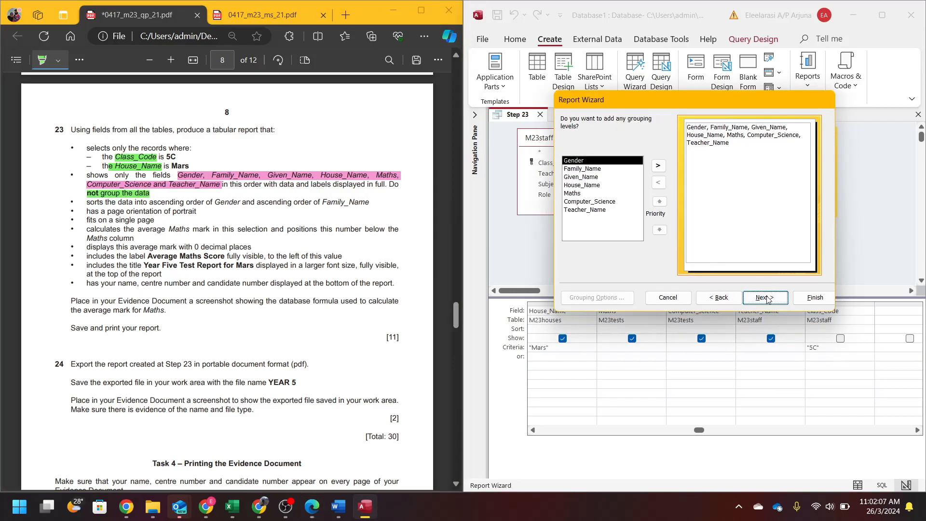
{"action": "left_click", "coordinate": [767, 298]}
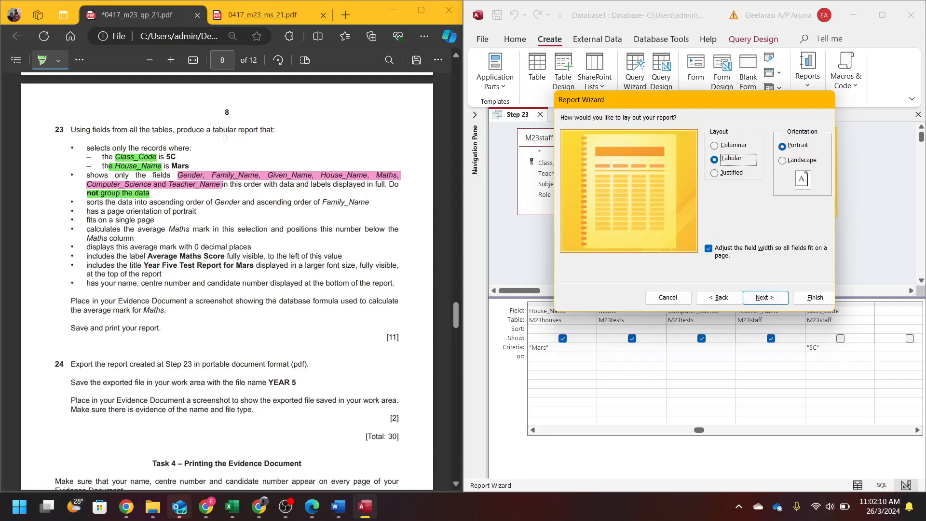
- Highlight 'portrait' in the task sheet, accept the tabular portrait layout, and select the default title
{"action": "mouse_move", "coordinate": [166, 212]}
{"action": "left_mouse_down"}
{"action": "mouse_move", "coordinate": [207, 212]}
{"action": "mouse_move", "coordinate": [214, 202]}
{"action": "left_mouse_up"}
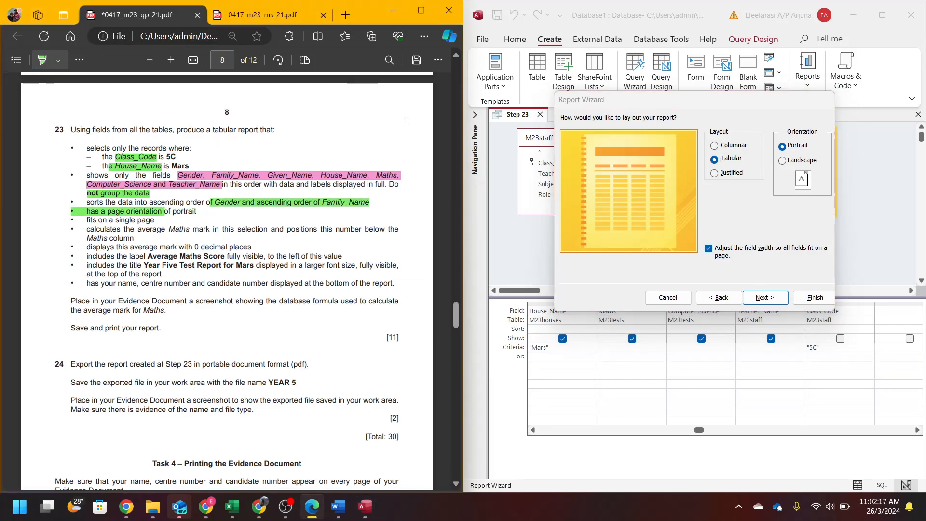
{"action": "left_click", "coordinate": [80, 65]}
{"action": "left_click", "coordinate": [105, 96]}
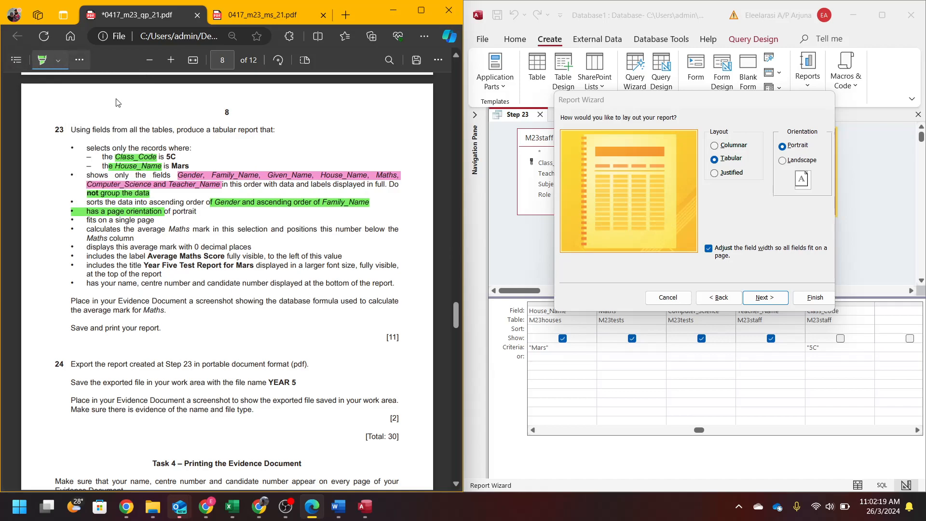
{"action": "left_click", "coordinate": [283, 198]}
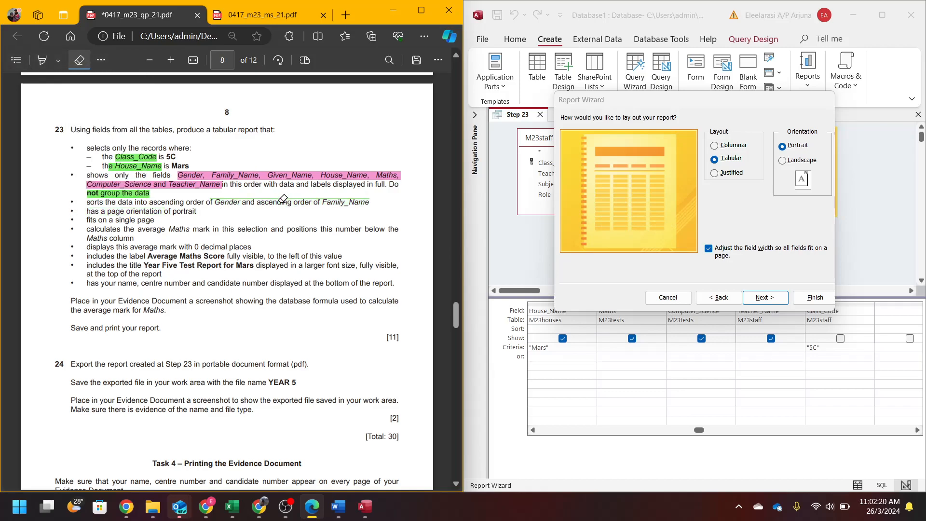
{"action": "left_click", "coordinate": [43, 60]}
{"action": "left_click_drag", "start_coordinate": [174, 212], "coordinate": [196, 212]}
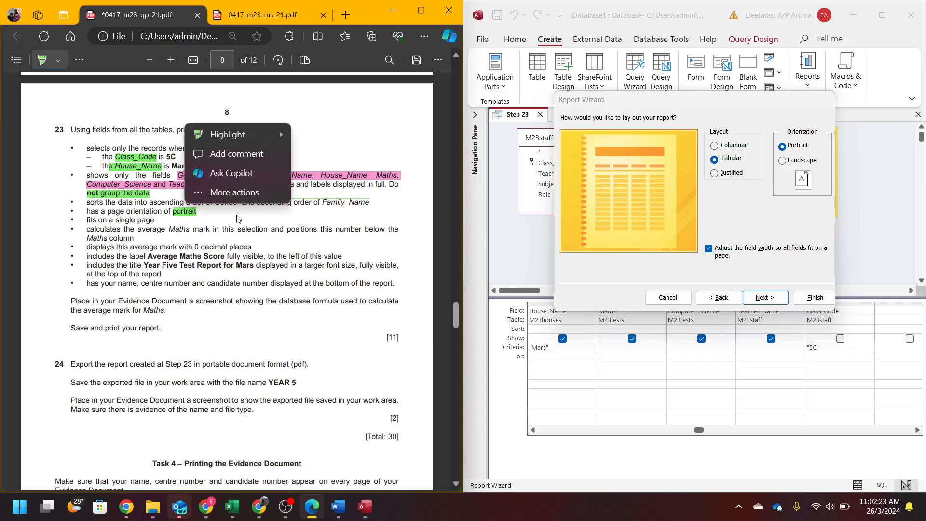
{"action": "left_click", "coordinate": [781, 298]}
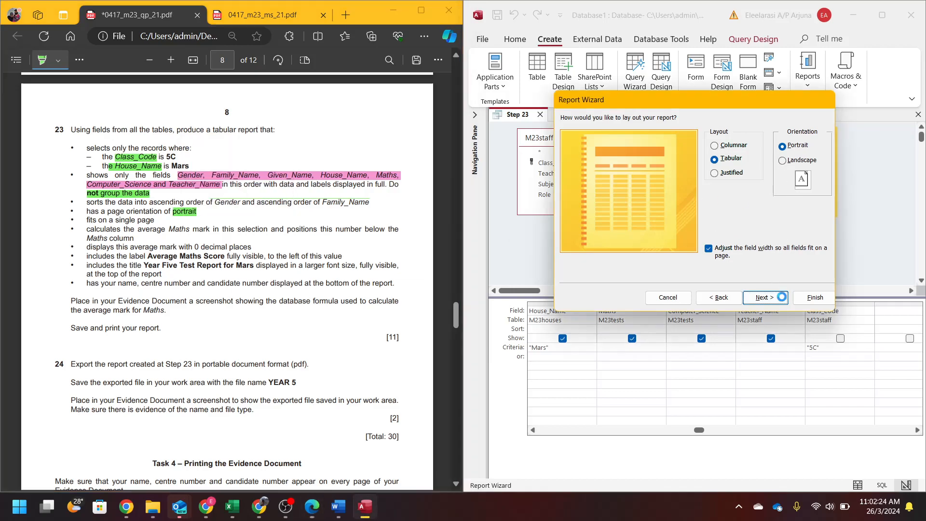
{"action": "left_click_drag", "start_coordinate": [684, 134], "coordinate": [654, 136]}
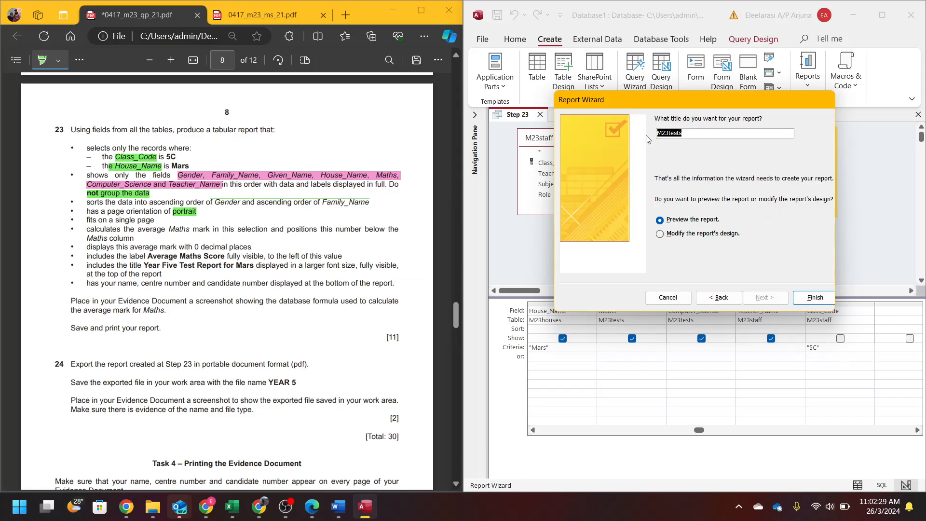
- Title the report 'Year Five Test Report for Mars', finish, check the preview, and switch to Layout View
{"action": "type", "text": "Year Five T"}
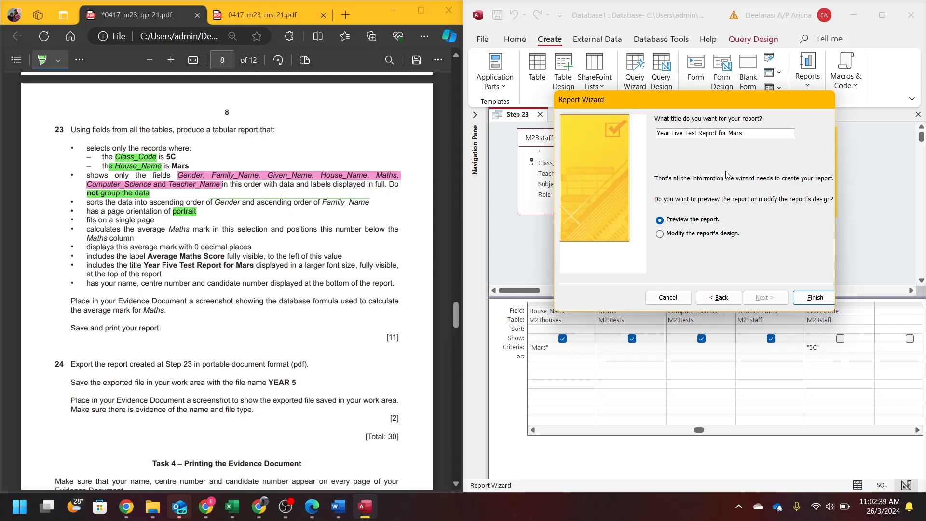
{"action": "left_click", "coordinate": [795, 300]}
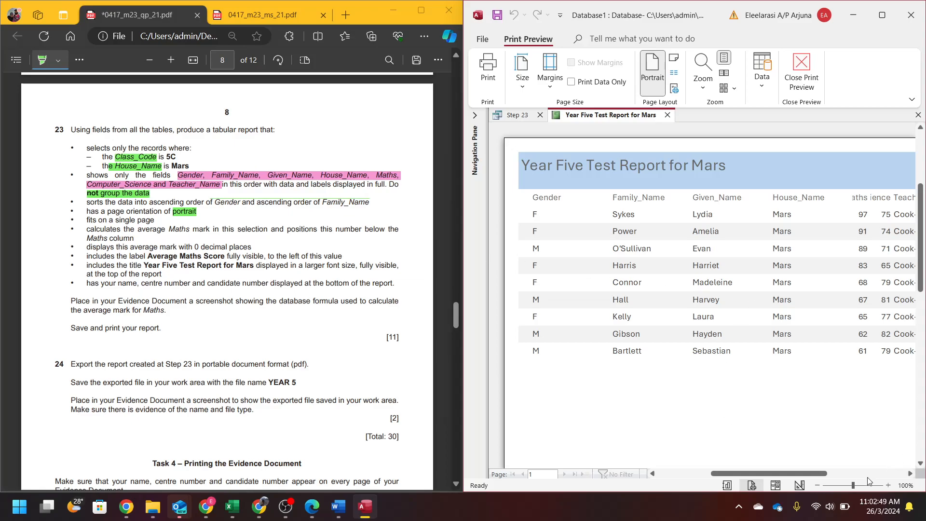
{"action": "left_click", "coordinate": [834, 386]}
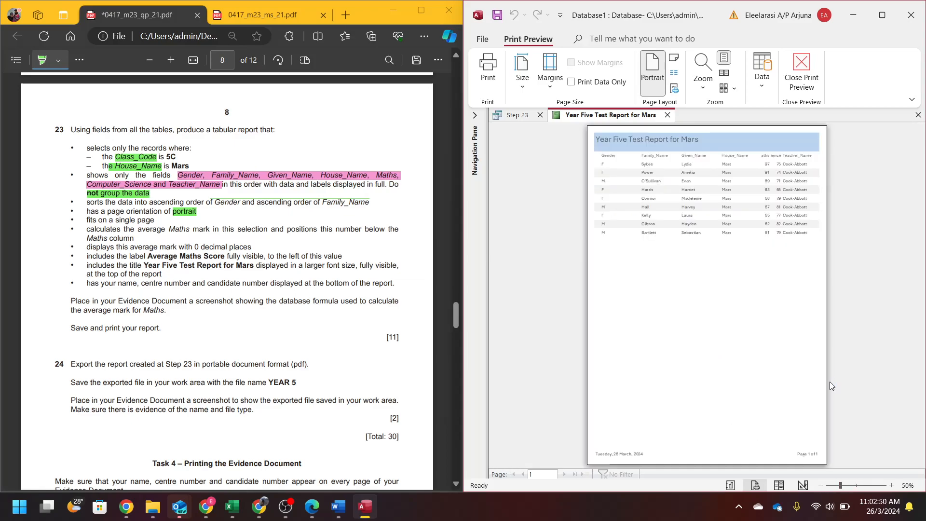
{"action": "left_click", "coordinate": [727, 240]}
{"action": "left_click", "coordinate": [882, 15]}
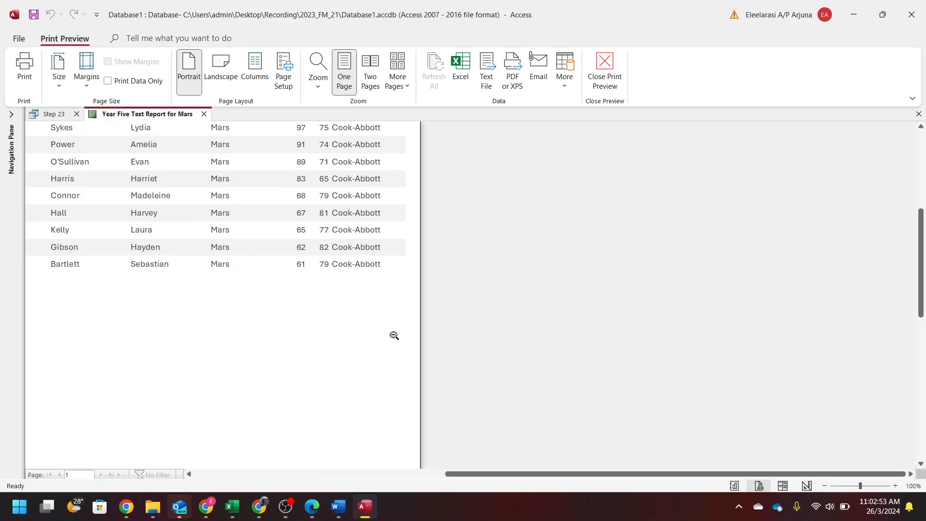
{"action": "scroll", "coordinate": [332, 327], "scroll_direction": "up", "scroll_amount": 3}
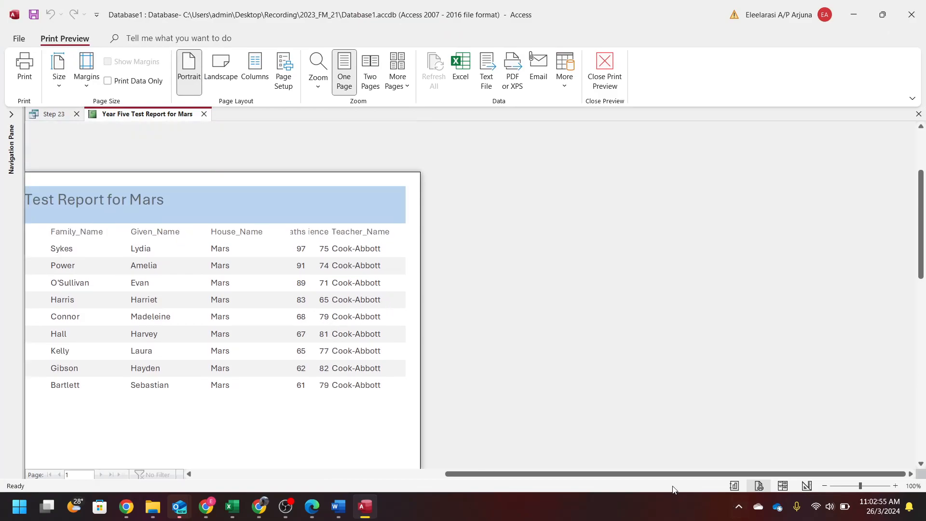
{"action": "left_click", "coordinate": [794, 495]}
{"action": "left_click", "coordinate": [783, 487]}
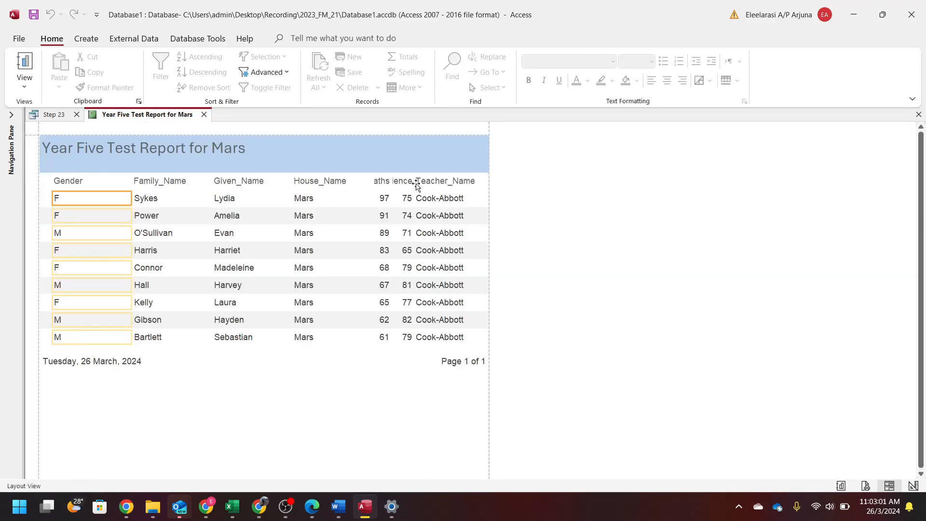
- Narrow the Gender column in the report layout
{"action": "left_click", "coordinate": [396, 181]}
{"action": "left_click", "coordinate": [400, 198]}
{"action": "left_click", "coordinate": [380, 198]}
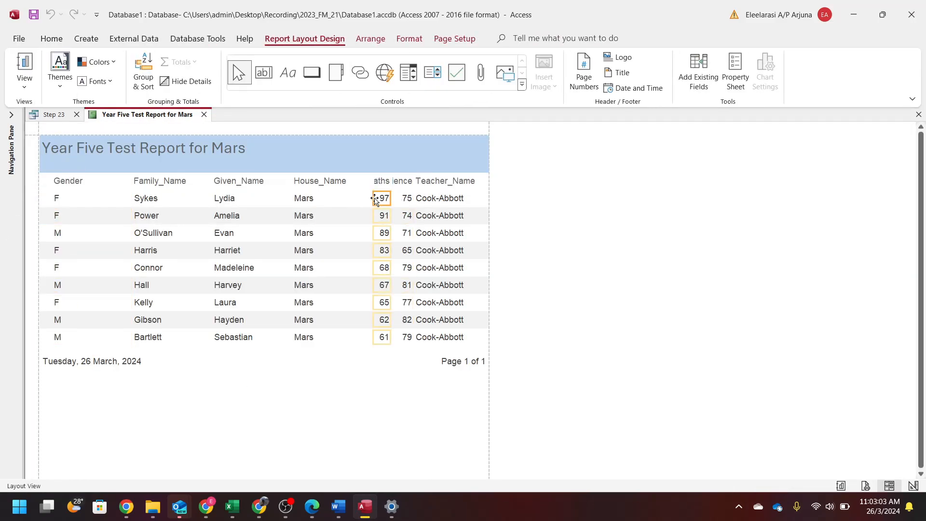
{"action": "left_click", "coordinate": [90, 186]}
{"action": "left_click", "coordinate": [87, 198], "text": "shift"}
{"action": "left_click_drag", "start_coordinate": [131, 185], "coordinate": [100, 191]}
- Shift the Family_Name, Given_Name and House_Name columns left together
{"action": "left_click", "coordinate": [157, 167]}
{"action": "left_click", "coordinate": [157, 183], "text": "shift"}
{"action": "left_click", "coordinate": [217, 167], "text": "shift"}
{"action": "left_click", "coordinate": [232, 182], "text": "shift"}
{"action": "left_click", "coordinate": [308, 169], "text": "shift"}
{"action": "left_click", "coordinate": [312, 183], "text": "shift"}
{"action": "key", "text": "Left"}
{"action": "key", "text": "Left"}
{"action": "key", "text": "Left"}
{"action": "key", "text": "Left"}
{"action": "key", "text": "Left"}
{"action": "key", "text": "Left"}
{"action": "key", "text": "Left"}
{"action": "key", "text": "Left"}
{"action": "key", "text": "Left"}
{"action": "key", "text": "Left"}
{"action": "key", "text": "Left"}
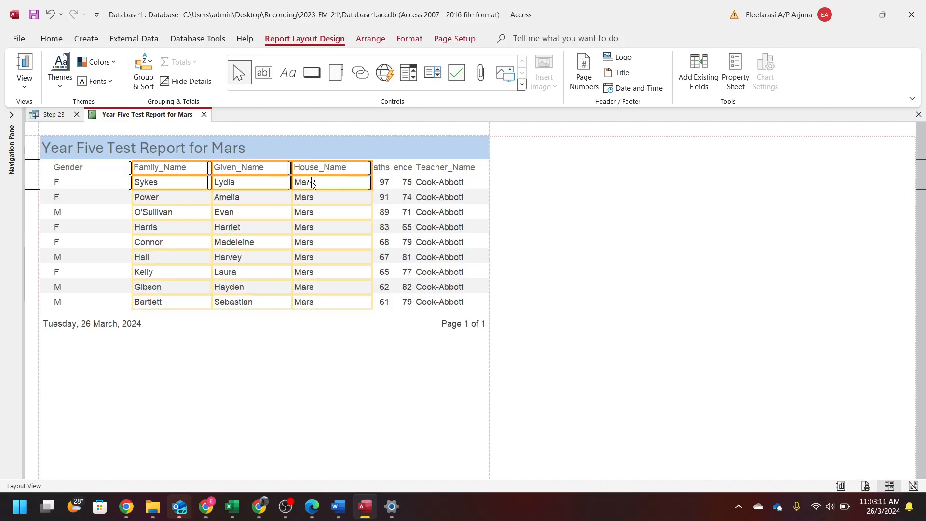
{"action": "key", "text": "Left"}
{"action": "key", "text": "Left"}
{"action": "key", "text": "Left"}
{"action": "key", "text": "Left"}
{"action": "key", "text": "Left"}
{"action": "key", "text": "Left"}
{"action": "key", "text": "Left"}
{"action": "key", "text": "Left"}
{"action": "key", "text": "Left"}
{"action": "key", "text": "Left"}
{"action": "key", "text": "Left"}
{"action": "key", "text": "Left"}
{"action": "key", "text": "Left"}
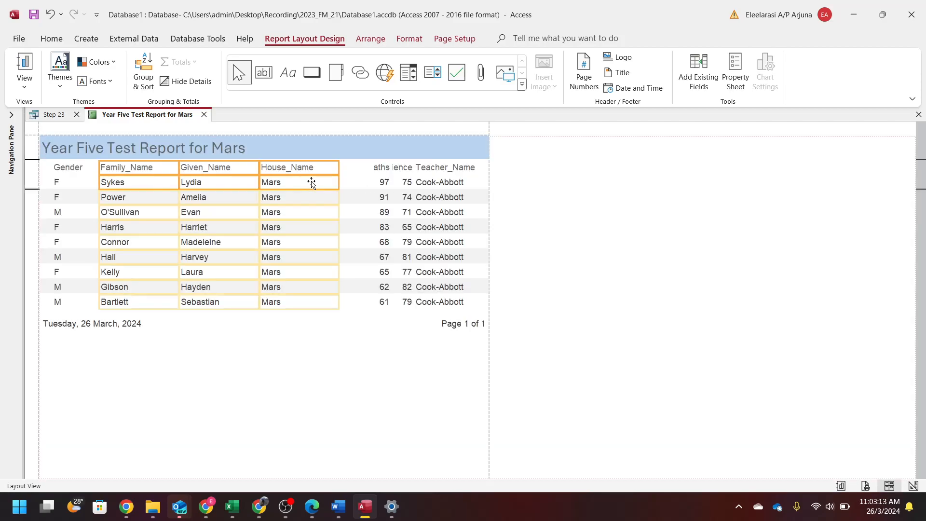
{"action": "key", "text": "Right"}
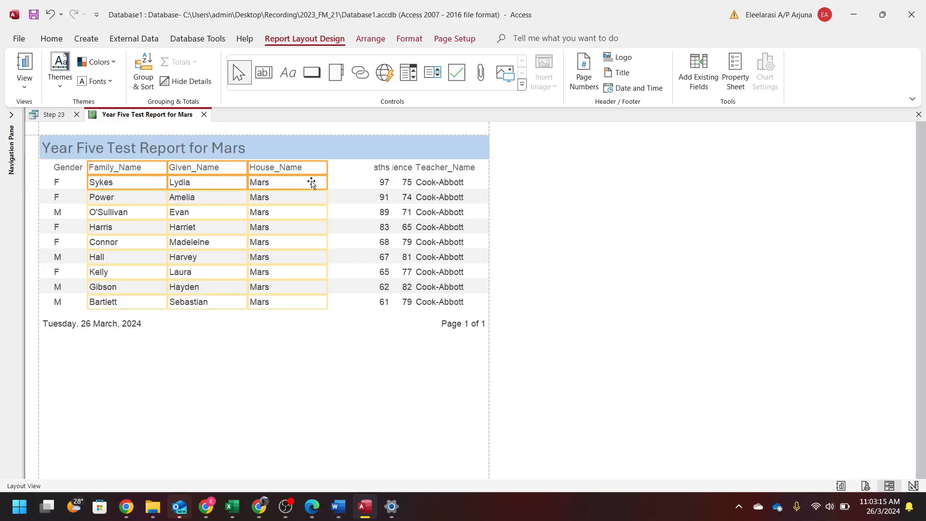
{"action": "left_click", "coordinate": [345, 182]}
- Widen the Maths column and move it left
{"action": "left_click", "coordinate": [369, 168]}
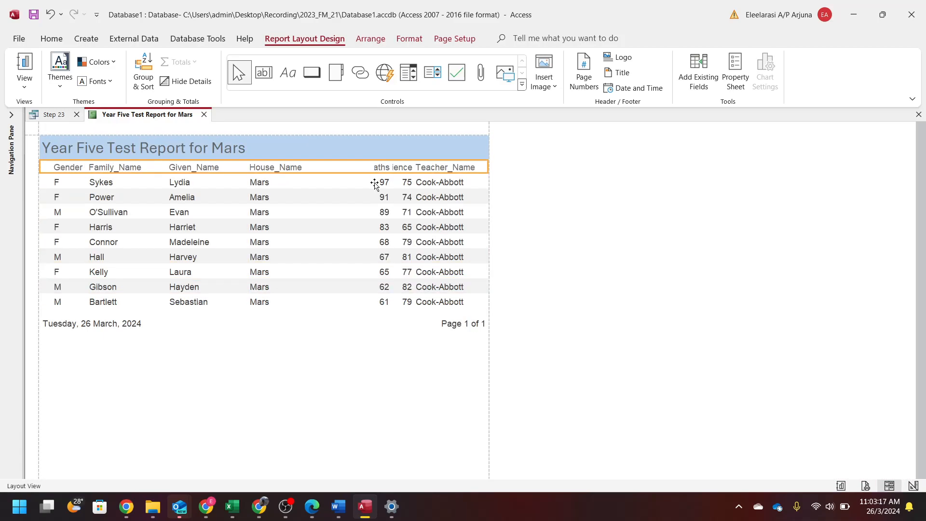
{"action": "left_click", "coordinate": [384, 169]}
{"action": "left_click", "coordinate": [380, 182], "text": "shift"}
{"action": "left_click_drag", "start_coordinate": [374, 169], "coordinate": [344, 171]}
{"action": "key", "text": "Left"}
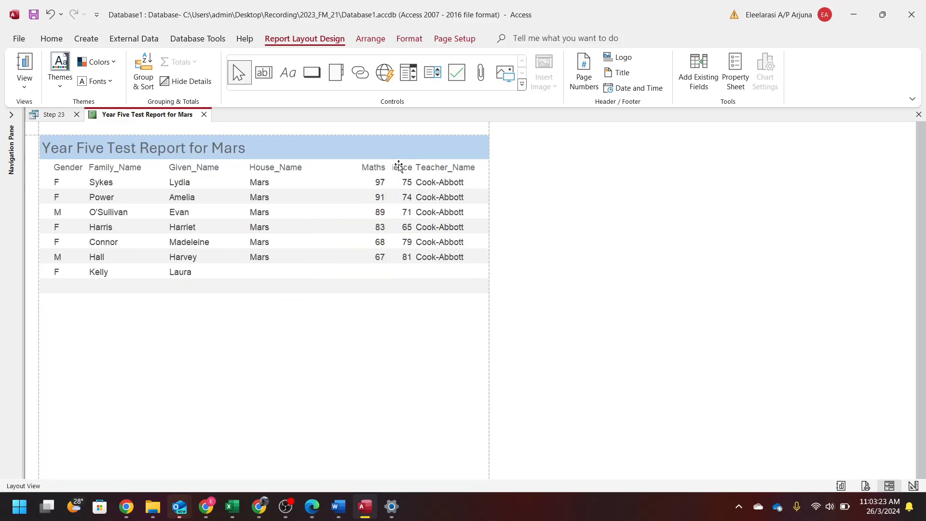
{"action": "key", "text": "Left"}
{"action": "key", "text": "Left"}
{"action": "key", "text": "Left"}
{"action": "key", "text": "Left"}
{"action": "key", "text": "Left"}
{"action": "key", "text": "Left"}
{"action": "key", "text": "Left"}
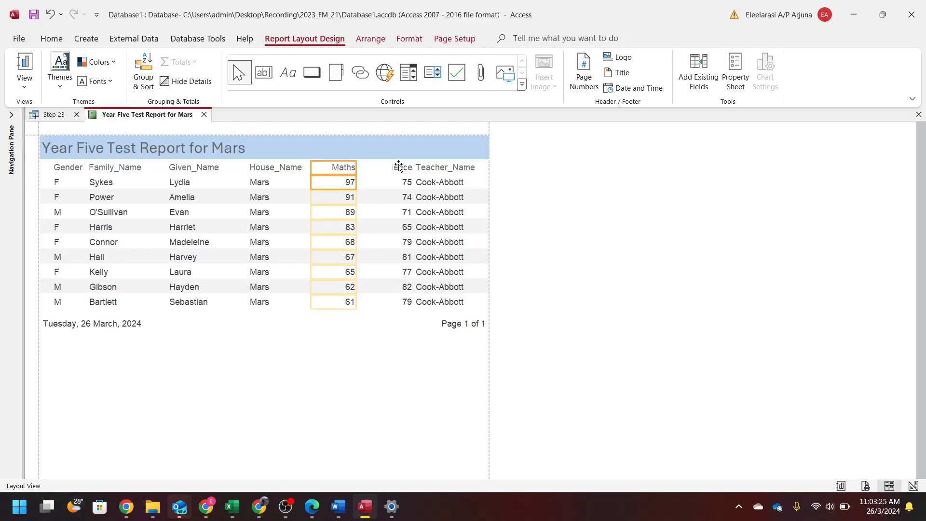
- Widen Computer_Science so its full heading shows, moving Maths out from under it
{"action": "left_click", "coordinate": [399, 166]}
{"action": "left_click", "coordinate": [395, 167]}
{"action": "left_click", "coordinate": [394, 182], "text": "shift"}
{"action": "left_click_drag", "start_coordinate": [392, 168], "coordinate": [354, 172]}
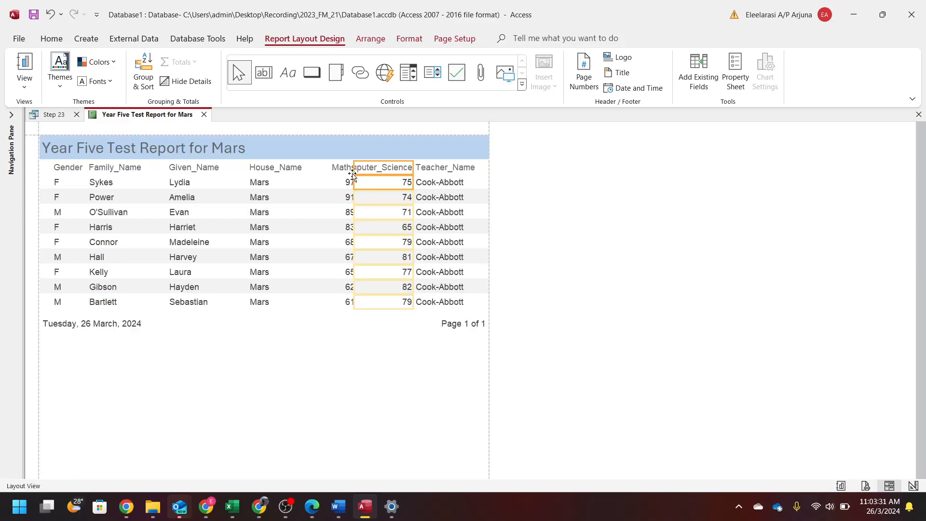
{"action": "left_click_drag", "start_coordinate": [354, 168], "coordinate": [339, 168]}
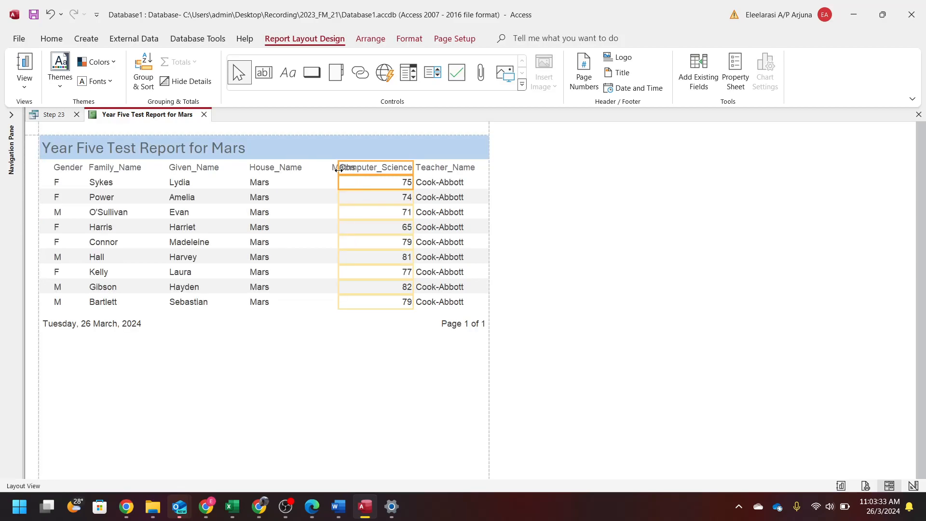
{"action": "left_click", "coordinate": [322, 168]}
{"action": "left_click", "coordinate": [328, 183], "text": "shift"}
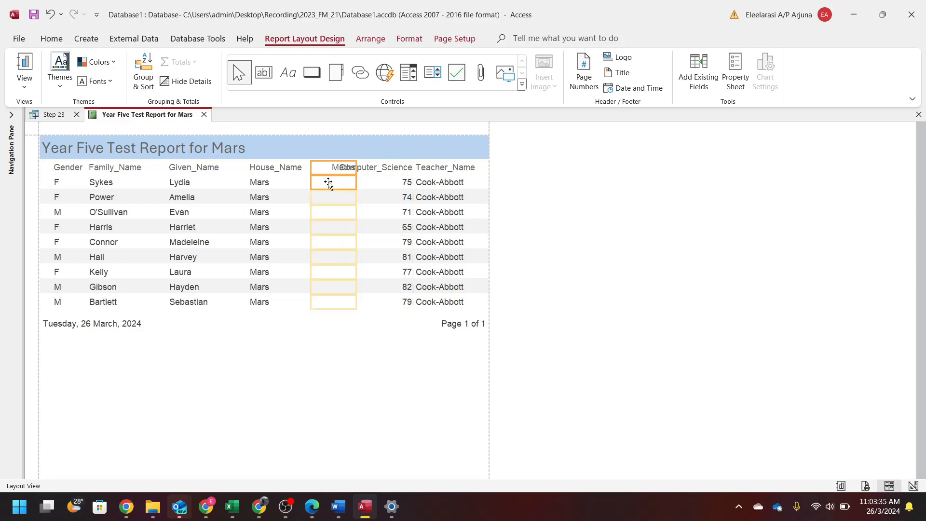
{"action": "key", "text": "Left"}
{"action": "key", "text": "Left"}
{"action": "key", "text": "Left"}
{"action": "key", "text": "Left"}
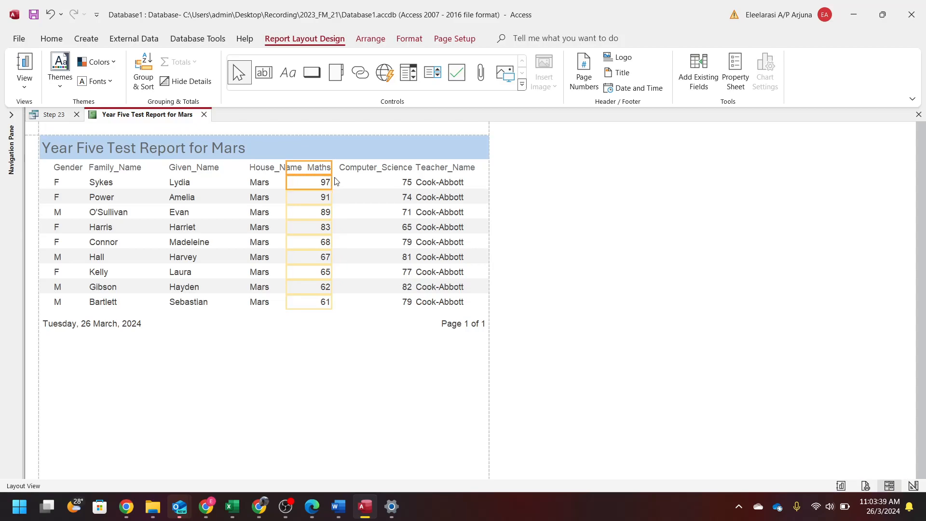
- Move Maths and Computer_Science left together and snap Access to the right half of the screen
{"action": "left_click", "coordinate": [186, 165]}
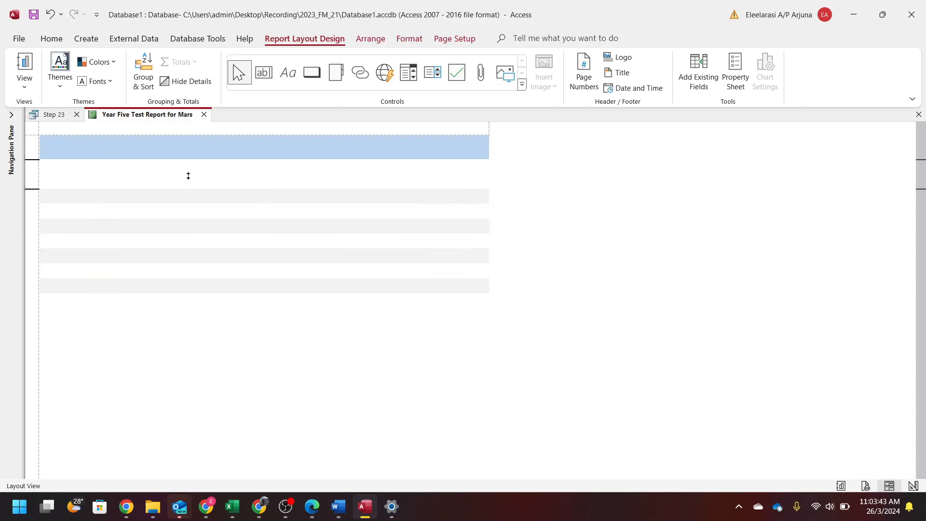
{"action": "left_click", "coordinate": [258, 179]}
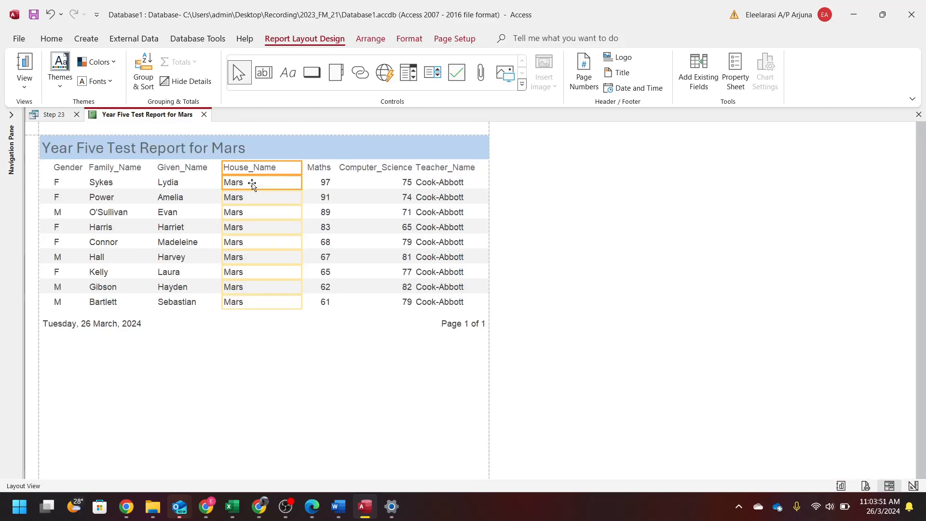
{"action": "left_click", "coordinate": [324, 172]}
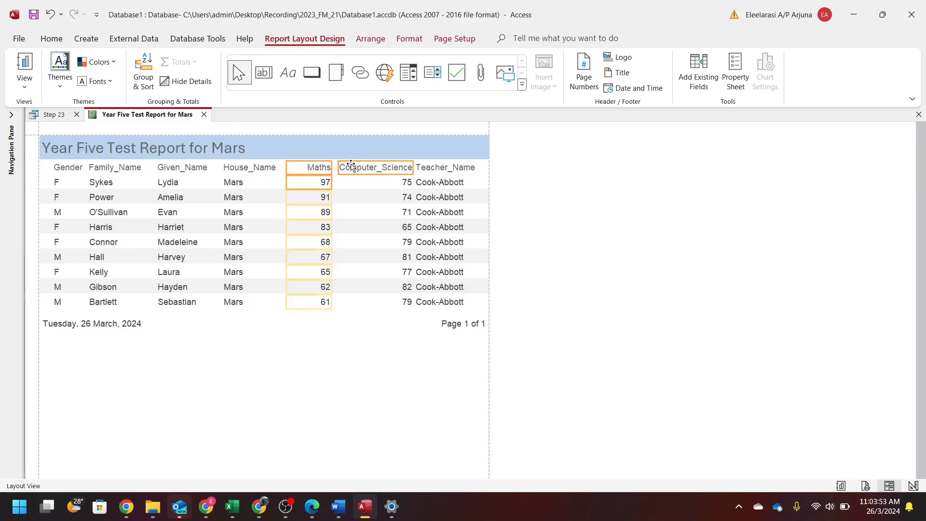
{"action": "left_click", "coordinate": [354, 182], "text": "shift"}
{"action": "key", "text": "Left"}
{"action": "key", "text": "Left"}
{"action": "key", "text": "Left"}
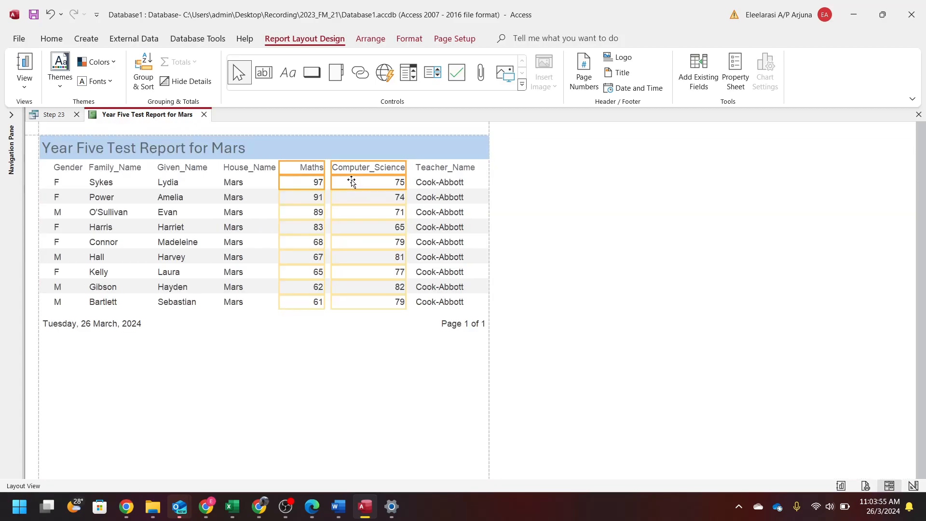
{"action": "left_click", "coordinate": [533, 190]}
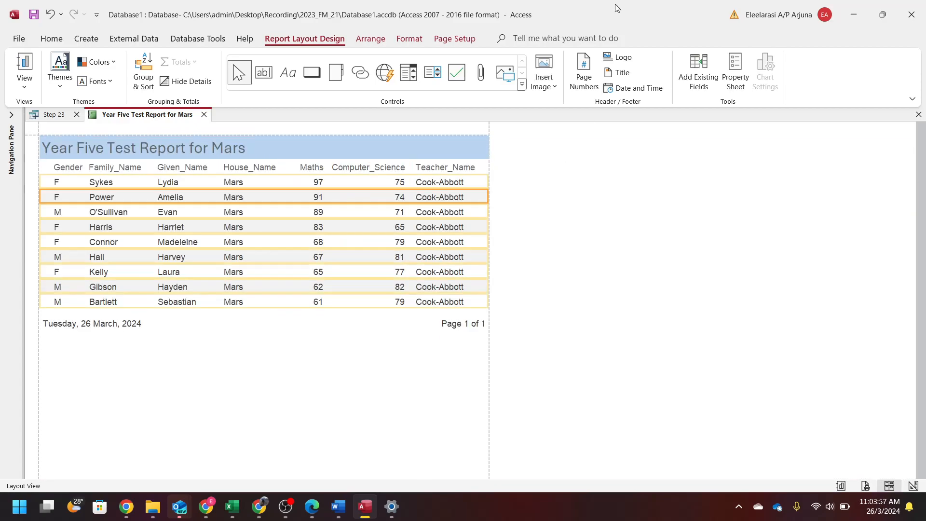
{"action": "key", "text": "super+Right"}
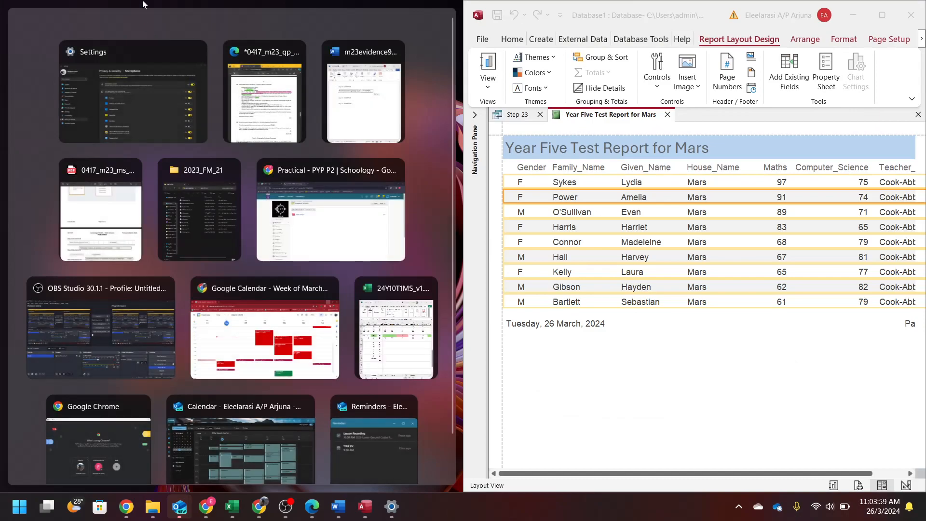
- Place the task sheet PDF on the left half and open the report's Group, Sort, and Total pane
{"action": "left_click", "coordinate": [194, 56]}
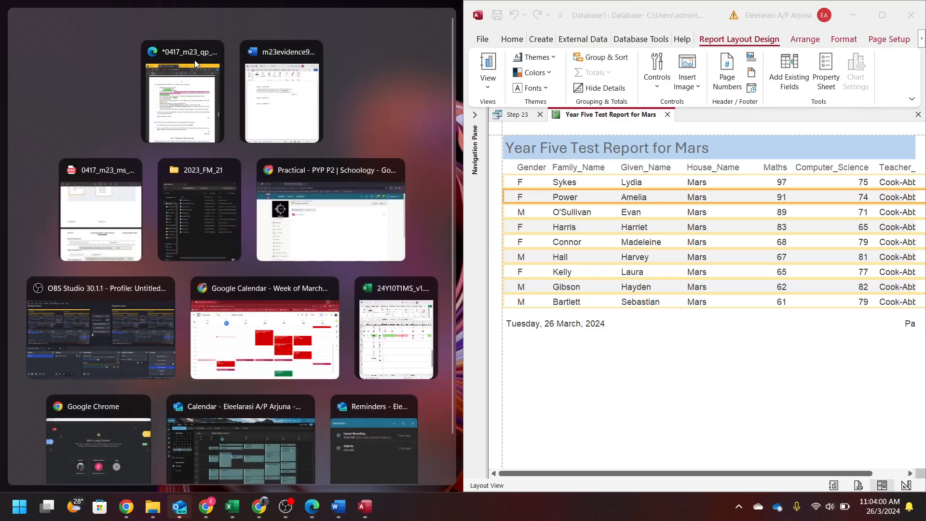
{"action": "left_click", "coordinate": [195, 108]}
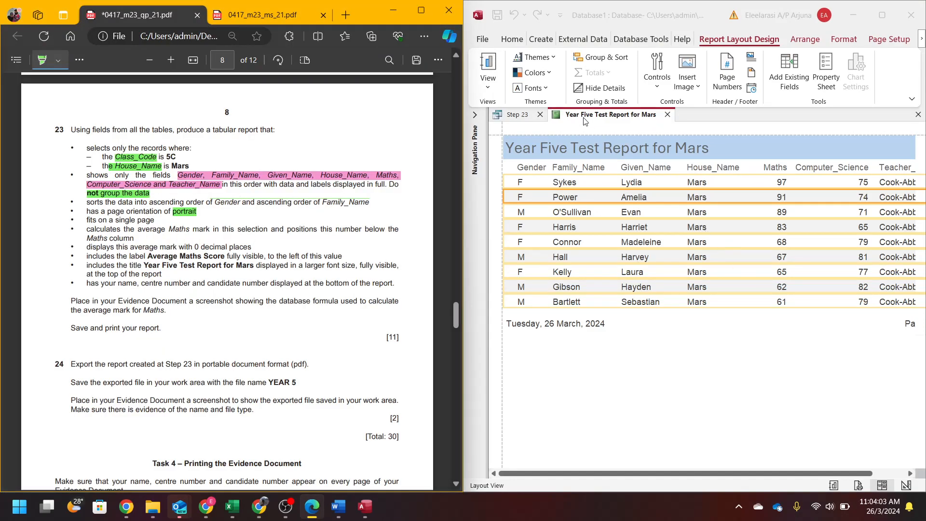
{"action": "left_click", "coordinate": [581, 58]}
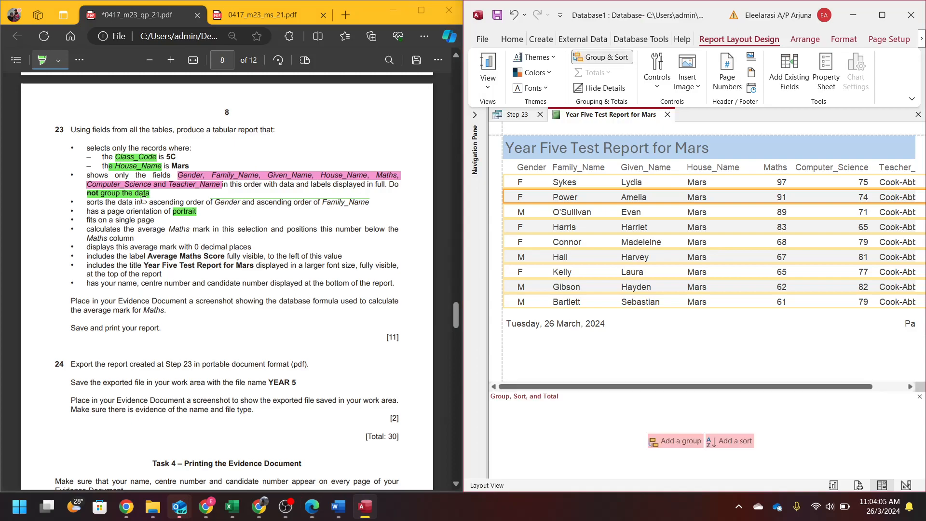
{"action": "left_click_drag", "start_coordinate": [87, 203], "coordinate": [370, 202]}
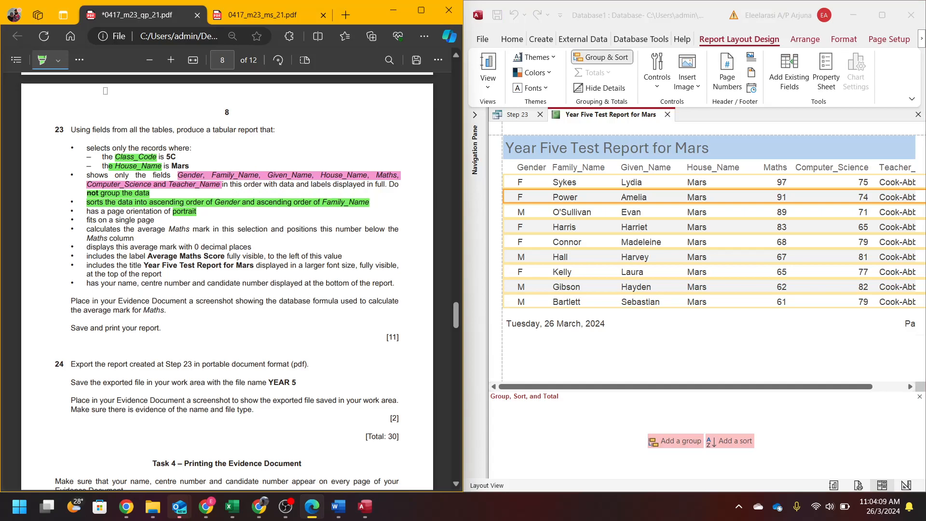
- Re-highlight the ascending sort requirement in yellow in the question paper
{"action": "left_click", "coordinate": [79, 60]}
{"action": "left_click", "coordinate": [99, 93]}
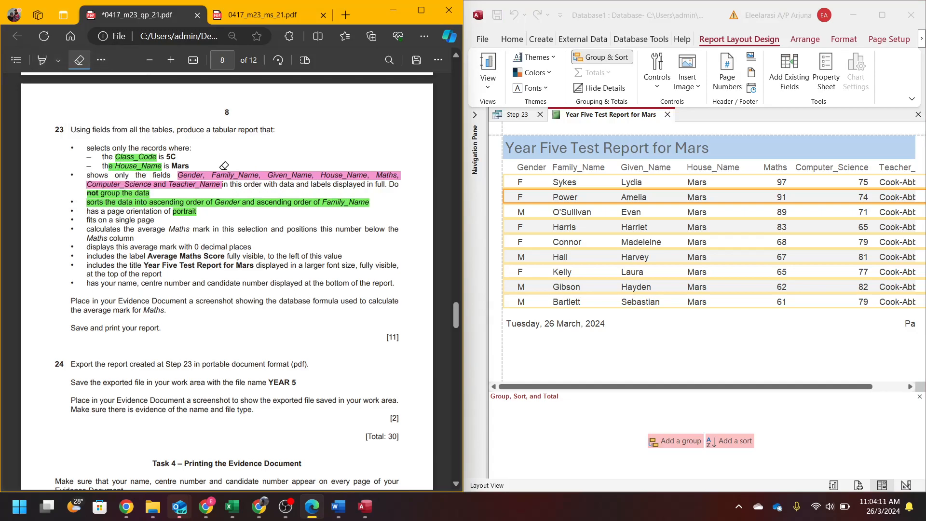
{"action": "left_click", "coordinate": [260, 201]}
{"action": "left_click", "coordinate": [58, 60]}
{"action": "left_click", "coordinate": [69, 106]}
{"action": "left_click", "coordinate": [438, 151]}
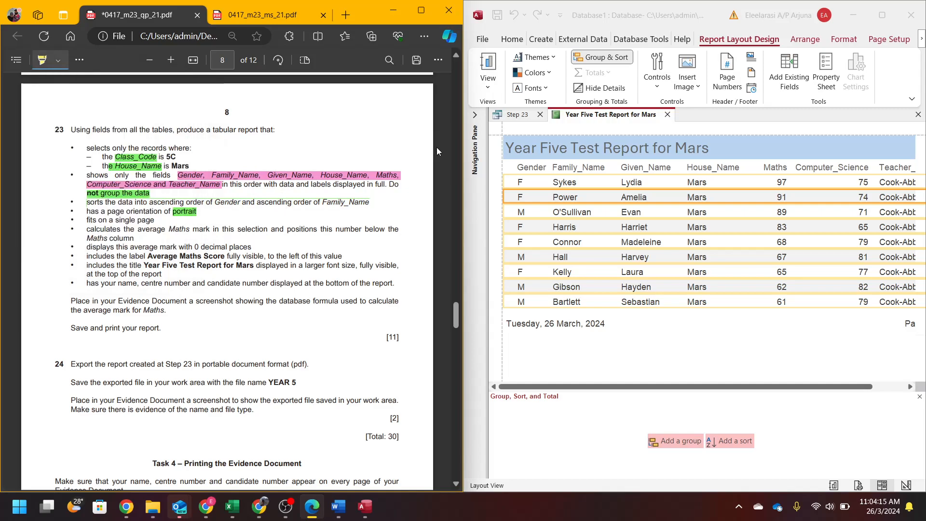
{"action": "left_click_drag", "start_coordinate": [85, 201], "coordinate": [370, 199]}
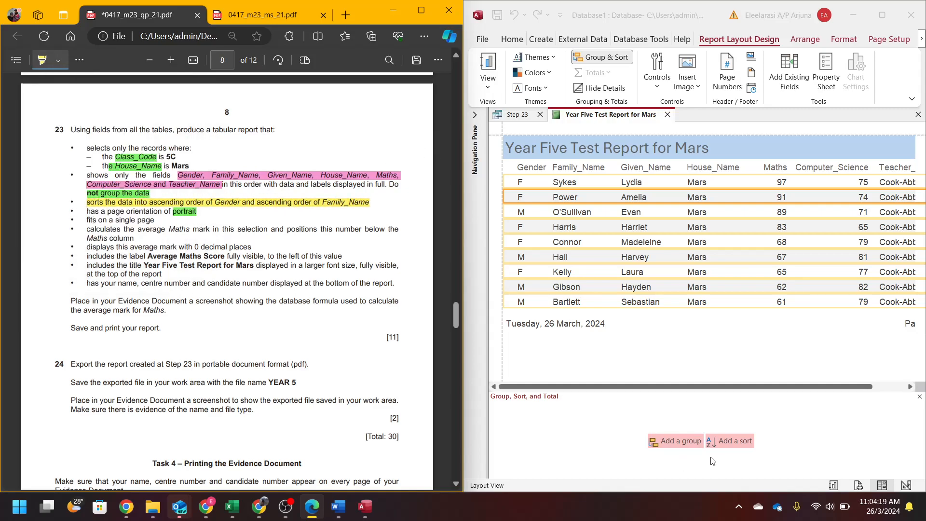
{"action": "left_click", "coordinate": [715, 442]}
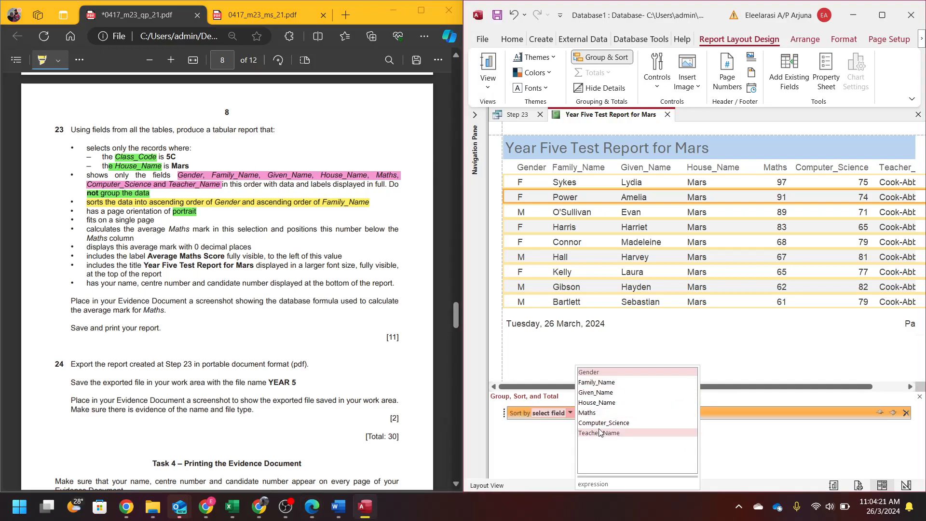
- Sort the report by Gender in ascending order
{"action": "left_click", "coordinate": [595, 373]}
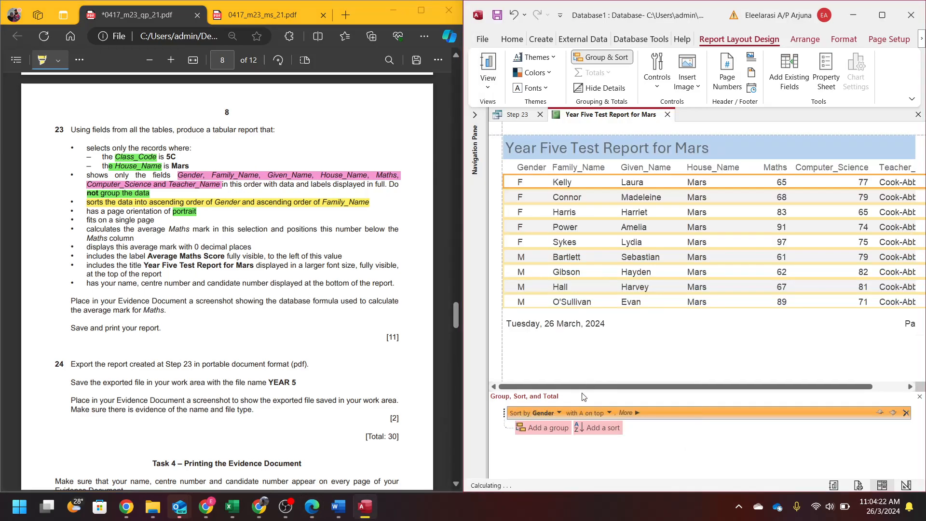
{"action": "left_click", "coordinate": [609, 413]}
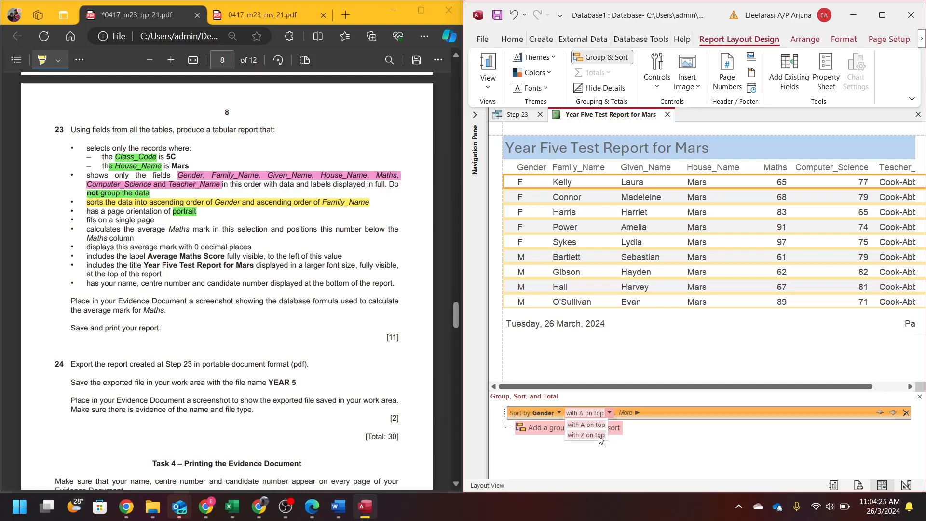
{"action": "left_click", "coordinate": [600, 434]}
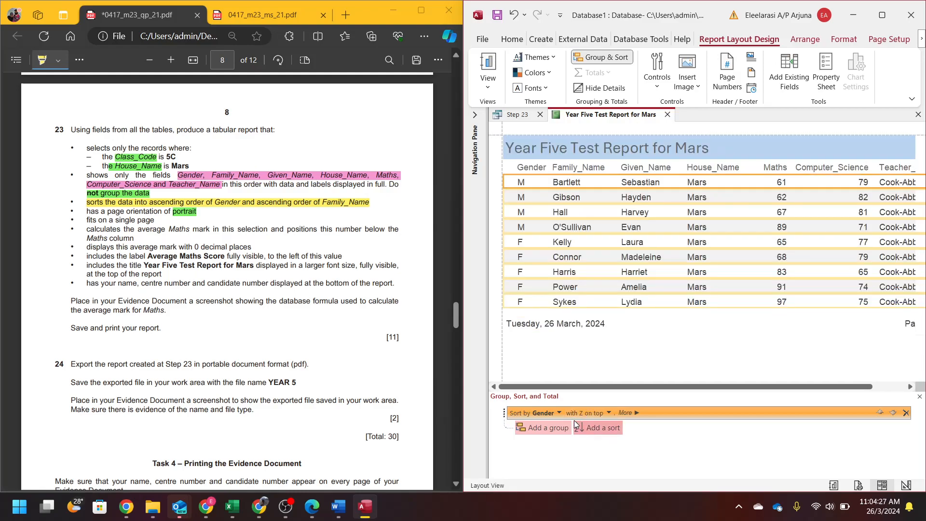
{"action": "left_click", "coordinate": [609, 413]}
{"action": "left_click", "coordinate": [594, 427]}
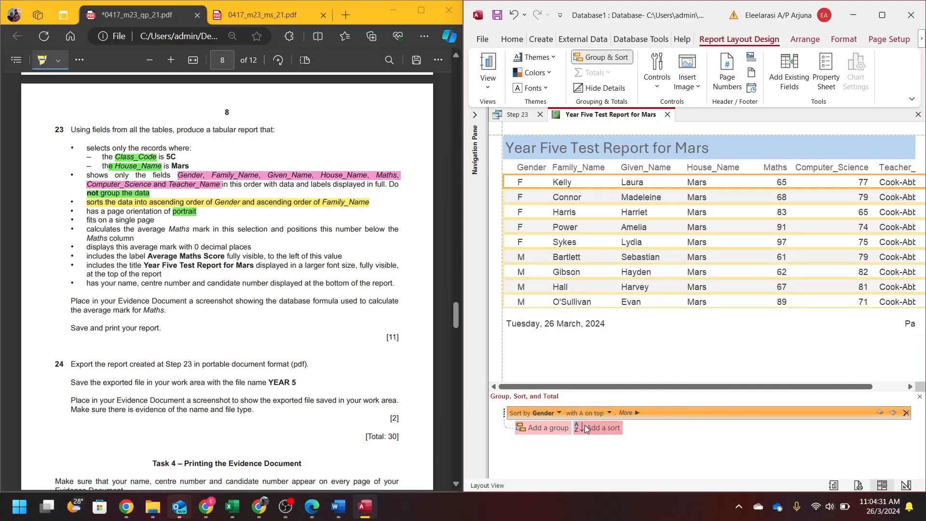
- Add a Family_Name ascending sort, close the sorting pane, and highlight 'single page' in the PDF
{"action": "left_click", "coordinate": [599, 428]}
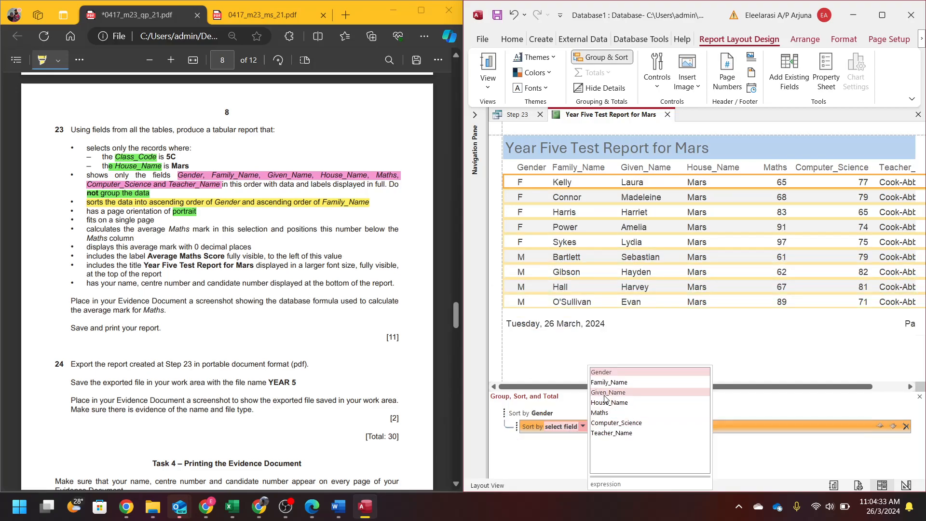
{"action": "key", "text": "super"}
{"action": "left_click", "coordinate": [583, 427]}
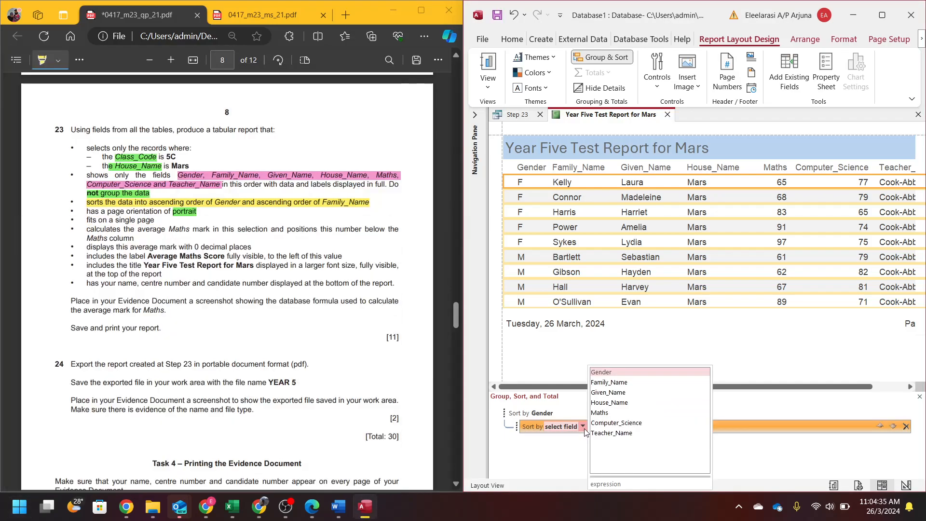
{"action": "left_click", "coordinate": [601, 383]}
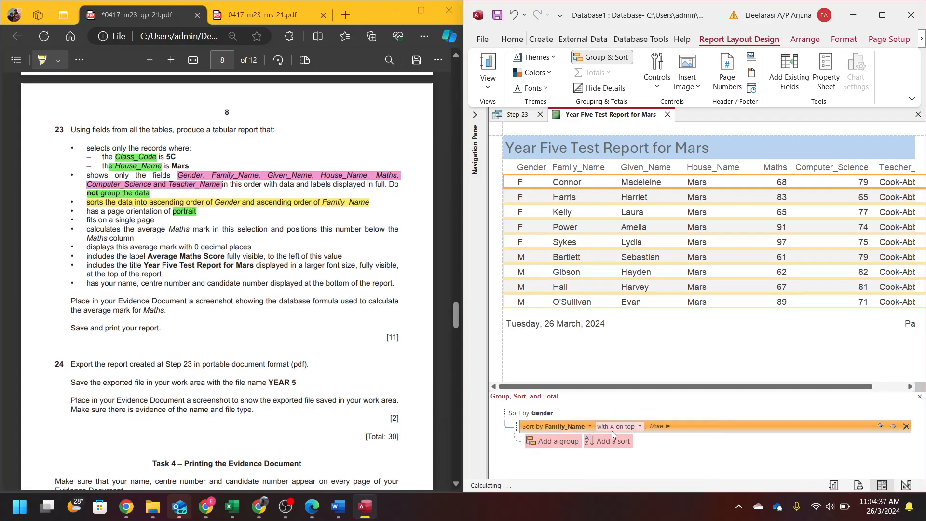
{"action": "left_click", "coordinate": [637, 378]}
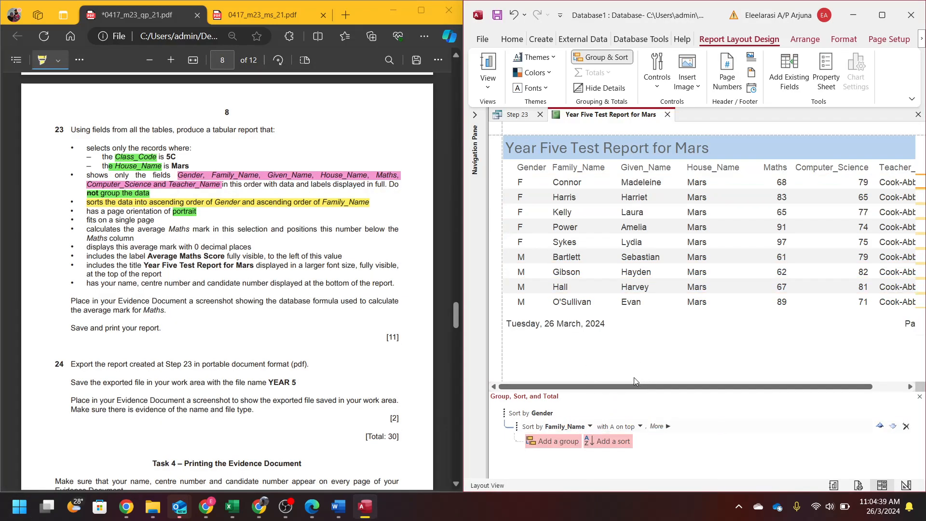
{"action": "left_click", "coordinate": [602, 57]}
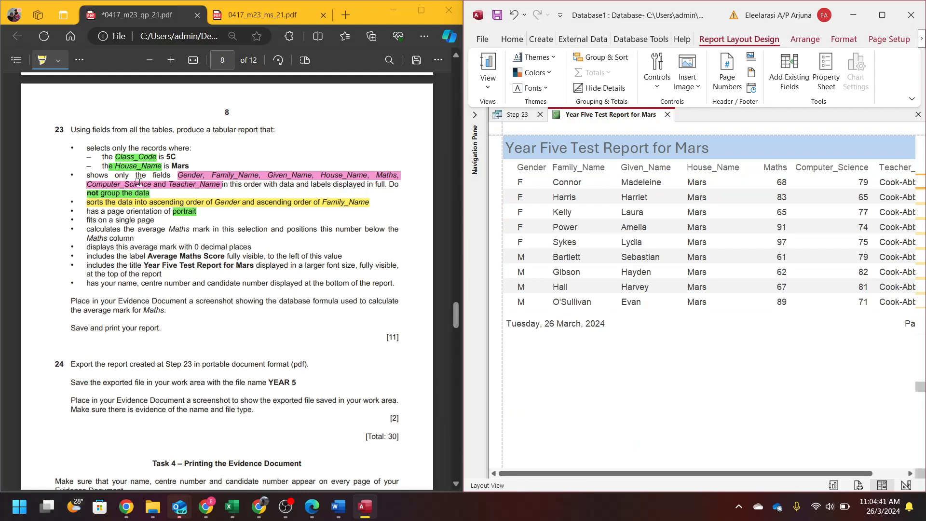
{"action": "left_click_drag", "start_coordinate": [115, 221], "coordinate": [156, 217]}
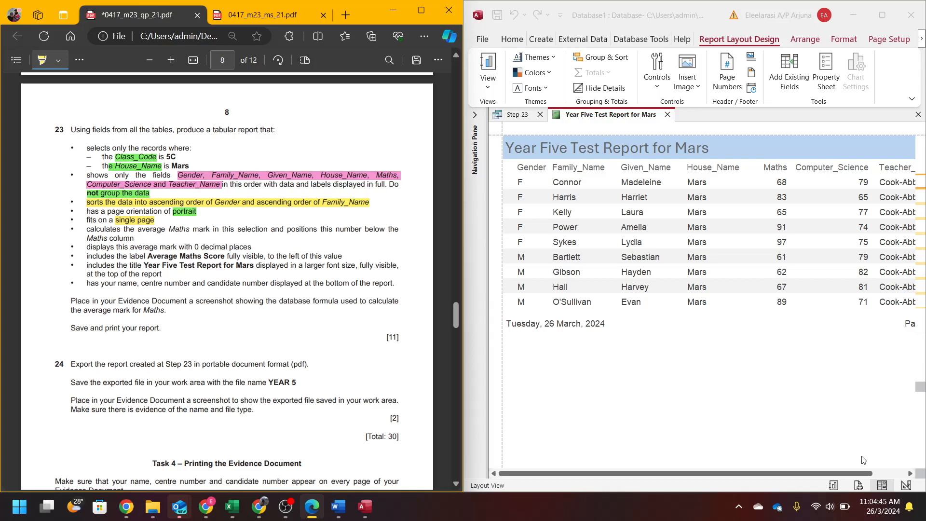
{"action": "left_click", "coordinate": [863, 489]}
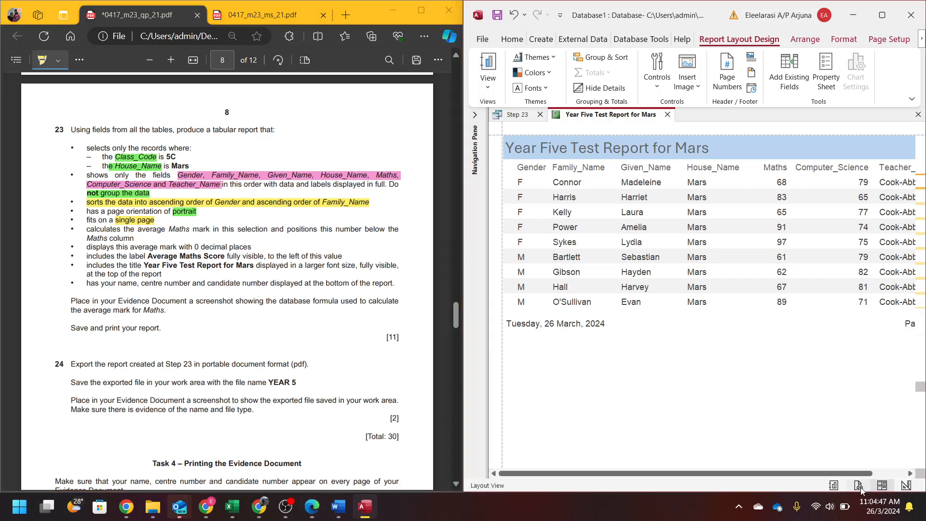
- Confirm the report fits one page in Print Preview, highlight the Maths average requirement, then return to Layout View
{"action": "left_click", "coordinate": [858, 485]}
{"action": "left_click", "coordinate": [882, 15]}
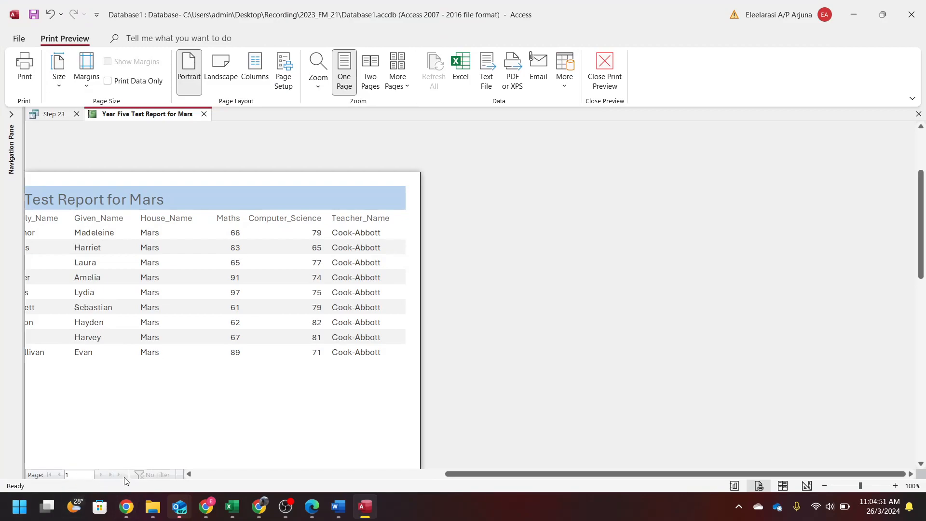
{"action": "left_click", "coordinate": [447, 459]}
{"action": "left_click_drag", "start_coordinate": [646, 2], "coordinate": [925, 6]}
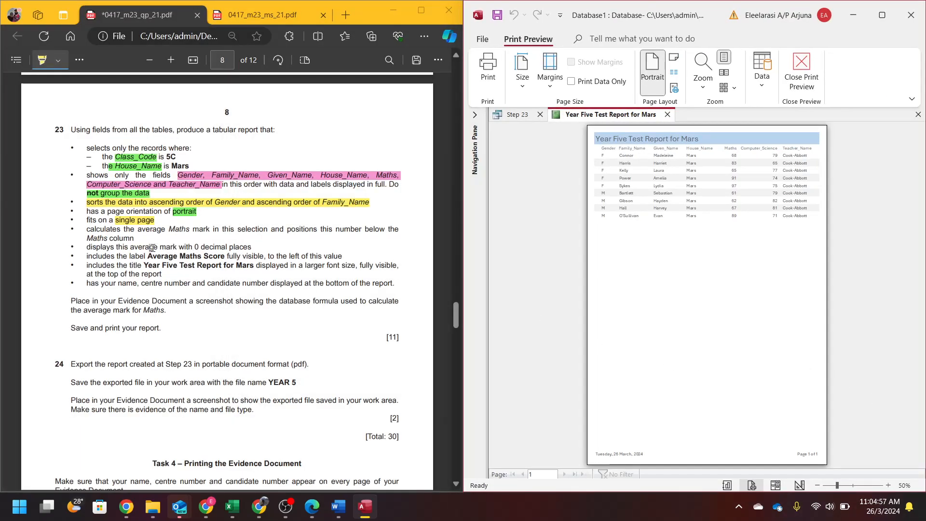
{"action": "mouse_move", "coordinate": [90, 229]}
{"action": "left_mouse_down"}
{"action": "mouse_move", "coordinate": [391, 230]}
{"action": "mouse_move", "coordinate": [253, 248]}
{"action": "mouse_move", "coordinate": [110, 248]}
{"action": "mouse_move", "coordinate": [132, 235]}
{"action": "left_mouse_up"}
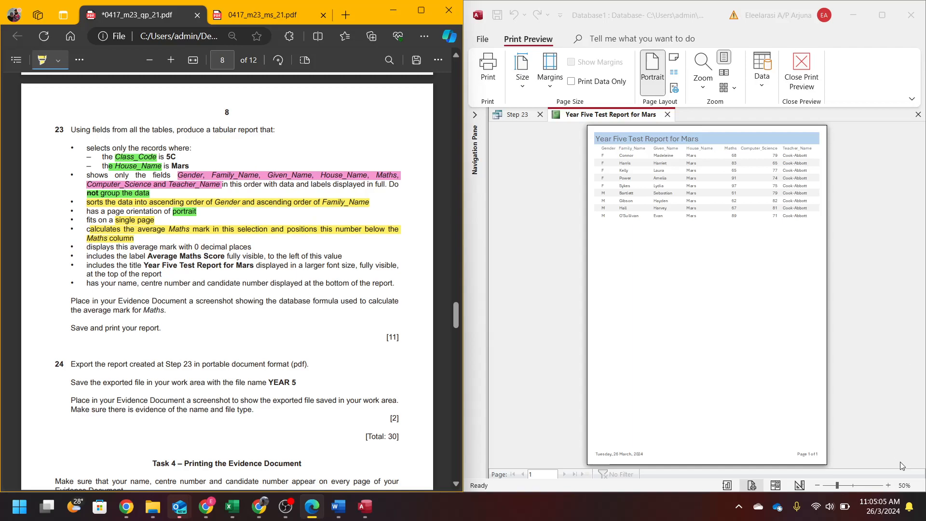
{"action": "left_click", "coordinate": [775, 484]}
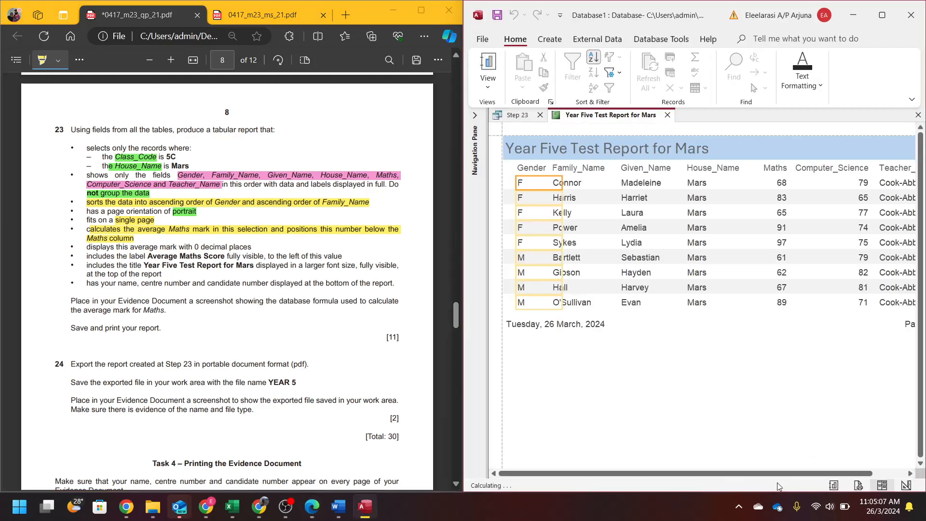
- Add an Average total below the Maths column, giving 75.88889
{"action": "left_click", "coordinate": [774, 257]}
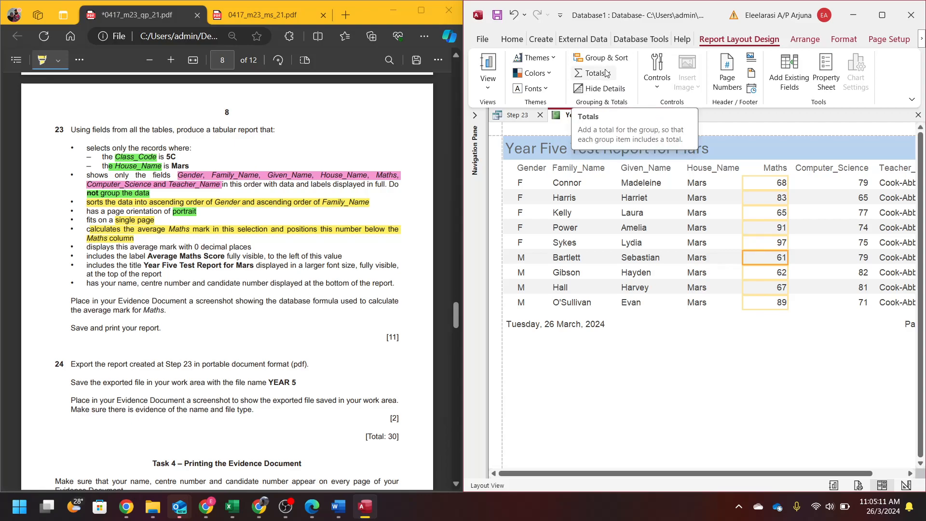
{"action": "left_click", "coordinate": [605, 73]}
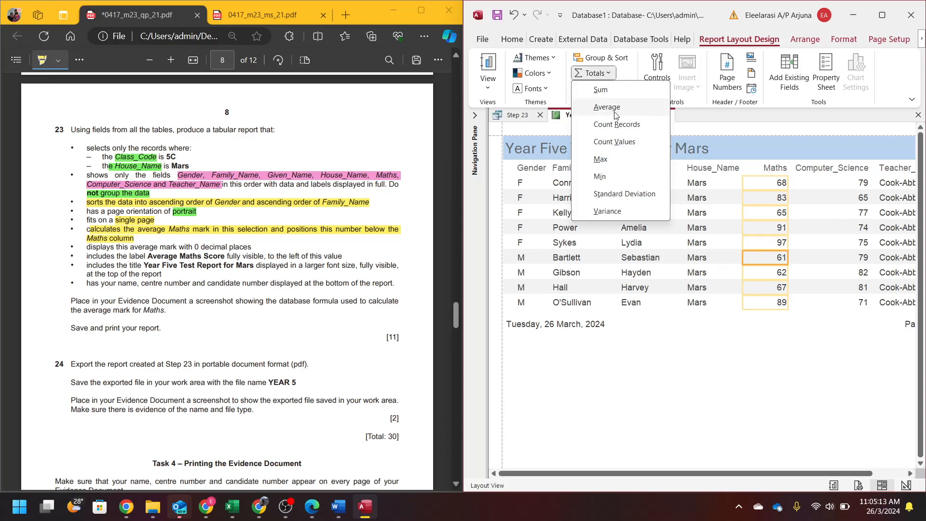
{"action": "left_click", "coordinate": [606, 108]}
{"action": "left_click", "coordinate": [758, 316]}
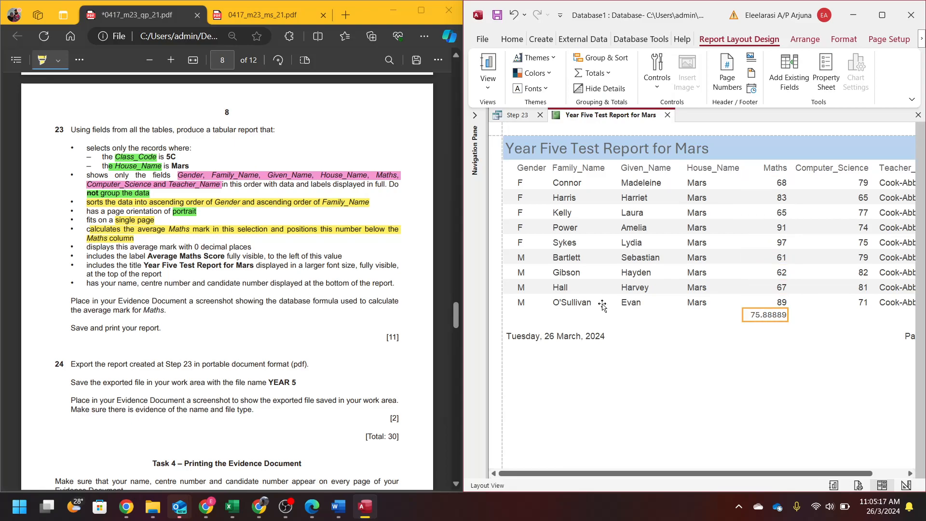
- Highlight the '0 decimal places' requirement in the question paper in blue
{"action": "left_click", "coordinate": [58, 60]}
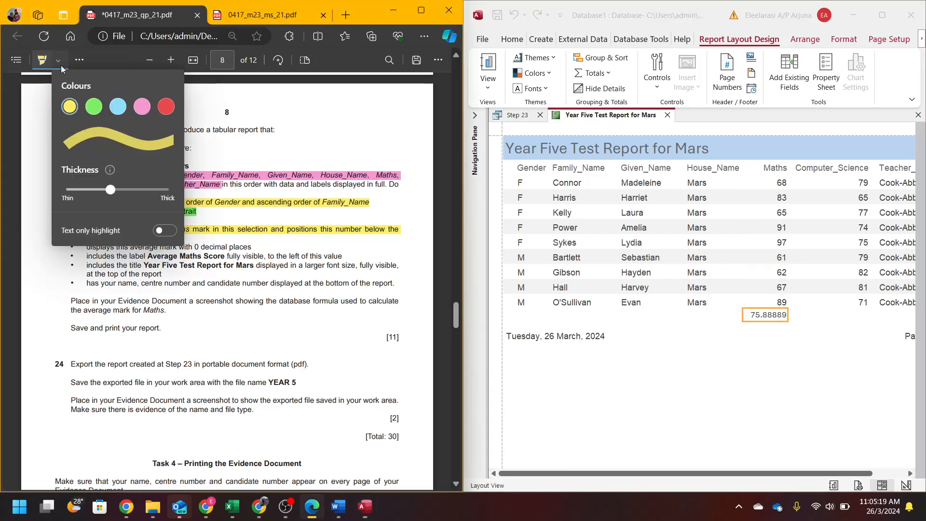
{"action": "left_click", "coordinate": [118, 107]}
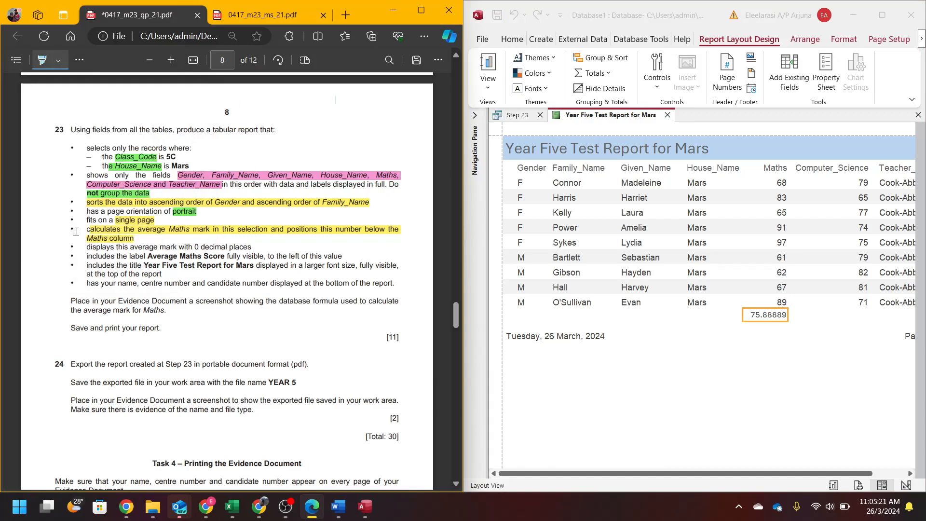
{"action": "left_click_drag", "start_coordinate": [85, 248], "coordinate": [252, 245]}
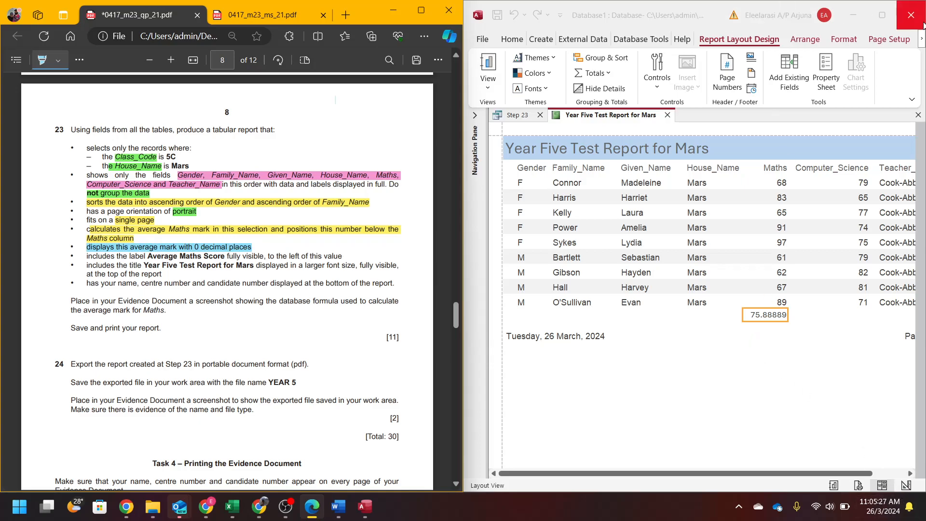
- Format the Maths average box as Fixed with 0 decimal places so it shows 76
{"action": "left_click", "coordinate": [882, 15]}
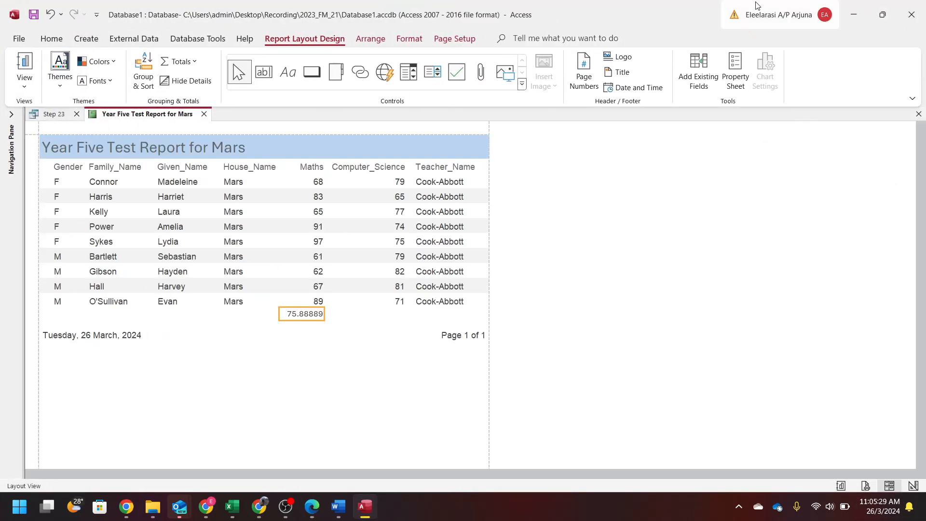
{"action": "left_click", "coordinate": [736, 73]}
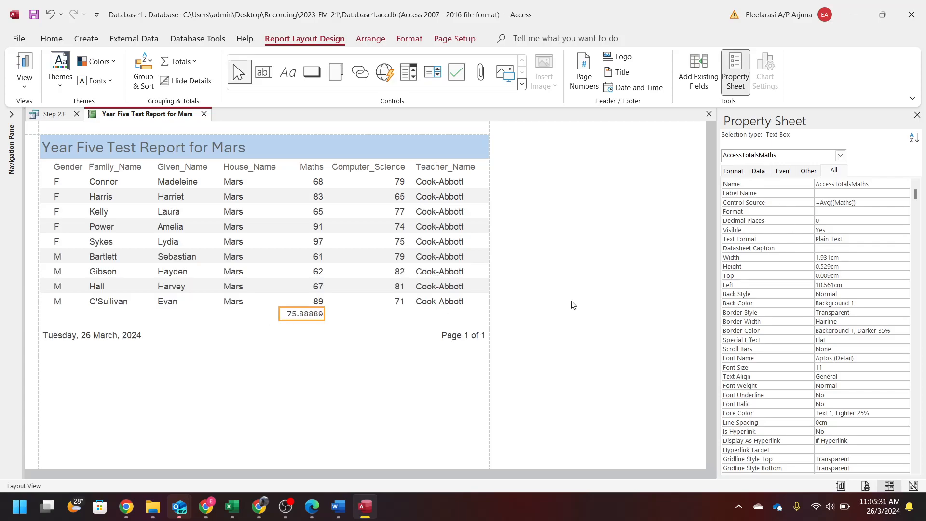
{"action": "left_click", "coordinate": [830, 220]}
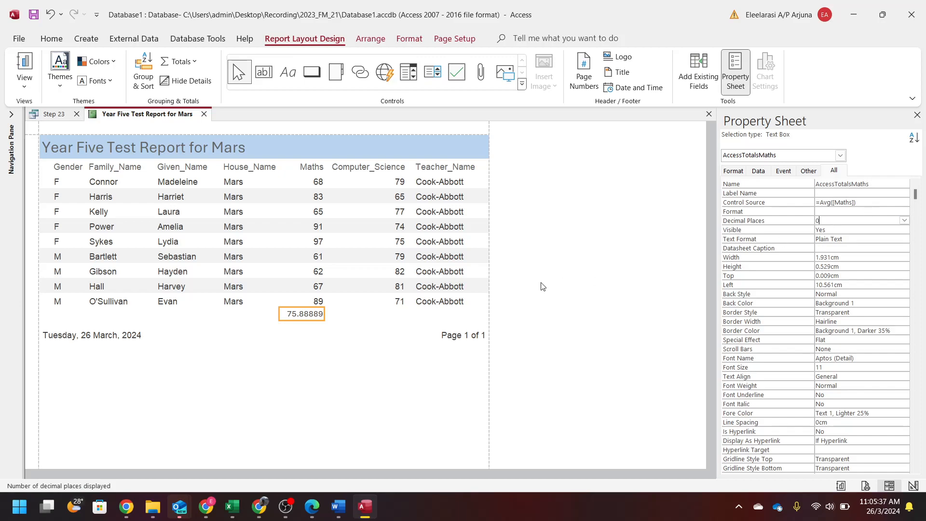
{"action": "left_click", "coordinate": [854, 213]}
{"action": "left_click", "coordinate": [903, 213]}
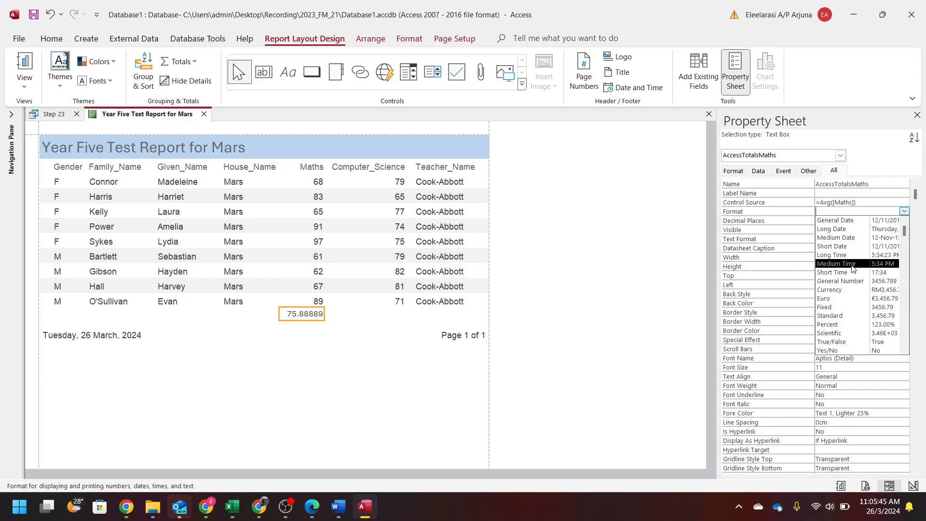
{"action": "left_click", "coordinate": [858, 308]}
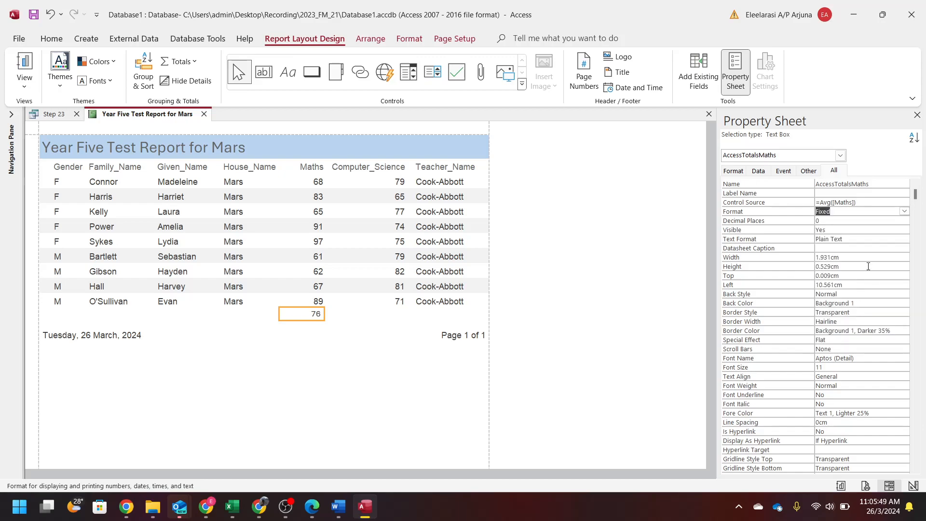
{"action": "left_click", "coordinate": [905, 212]}
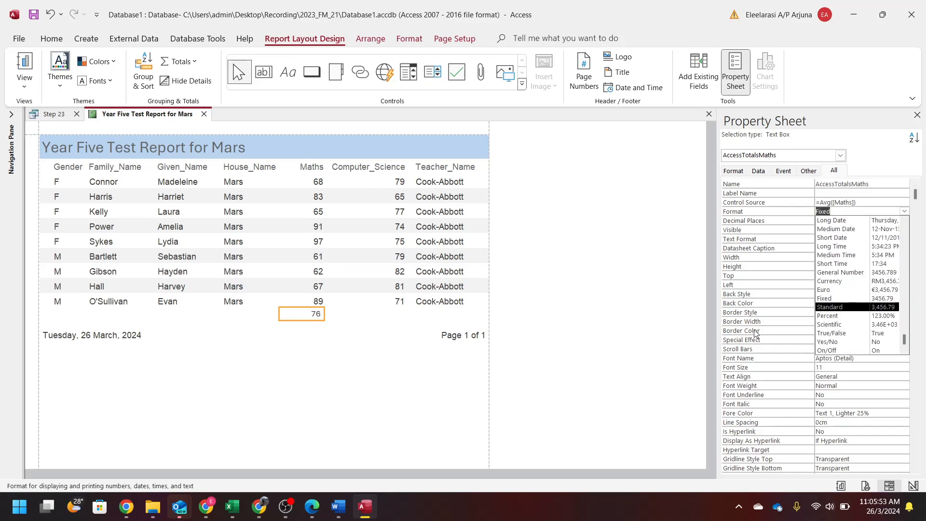
{"action": "key", "text": "Escape"}
{"action": "key", "text": "ctrl+z"}
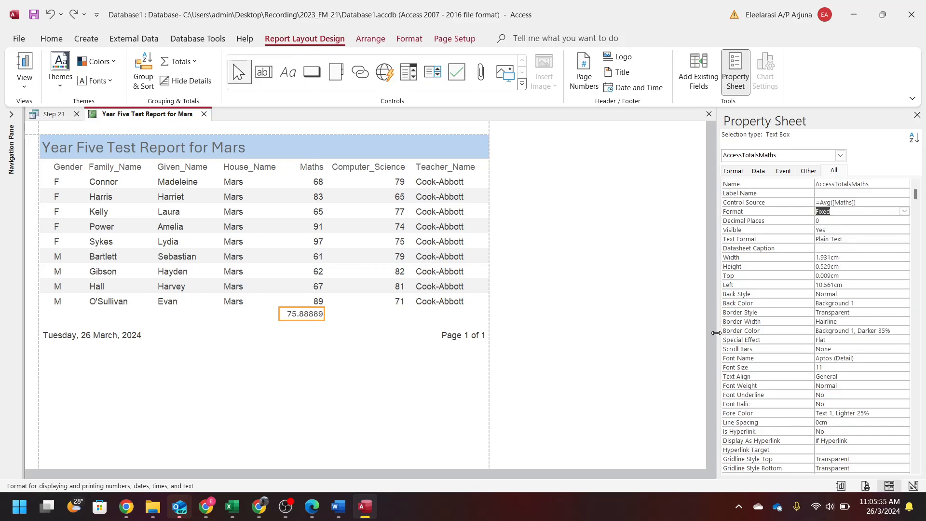
{"action": "left_click", "coordinate": [903, 213]}
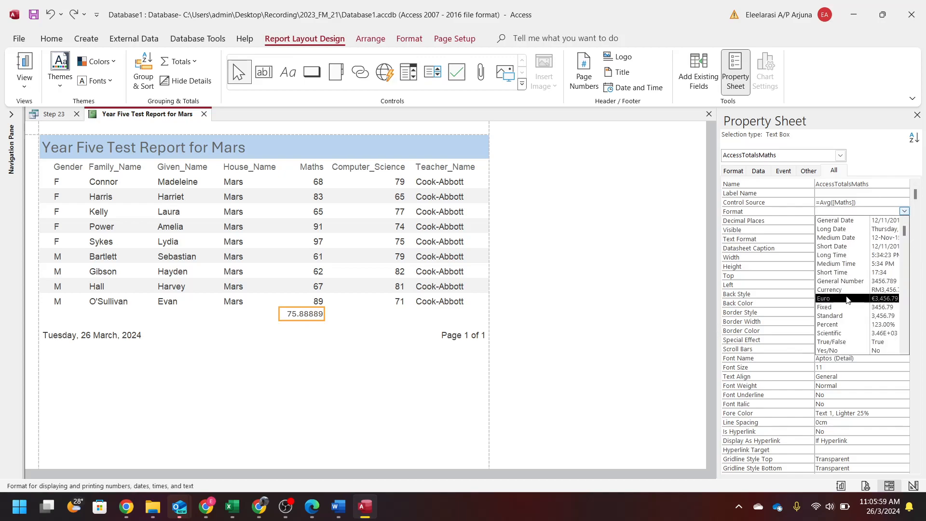
{"action": "left_click", "coordinate": [825, 308]}
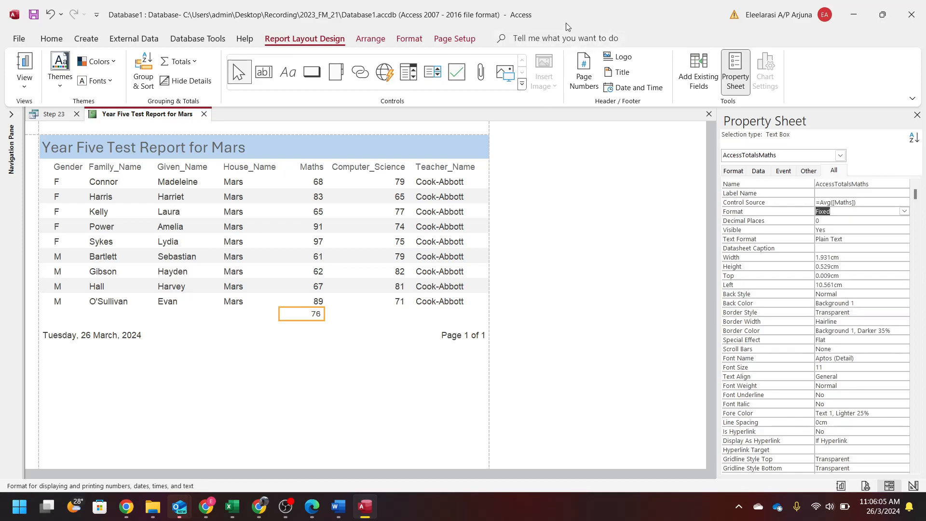
{"action": "double_click", "coordinate": [583, 10]}
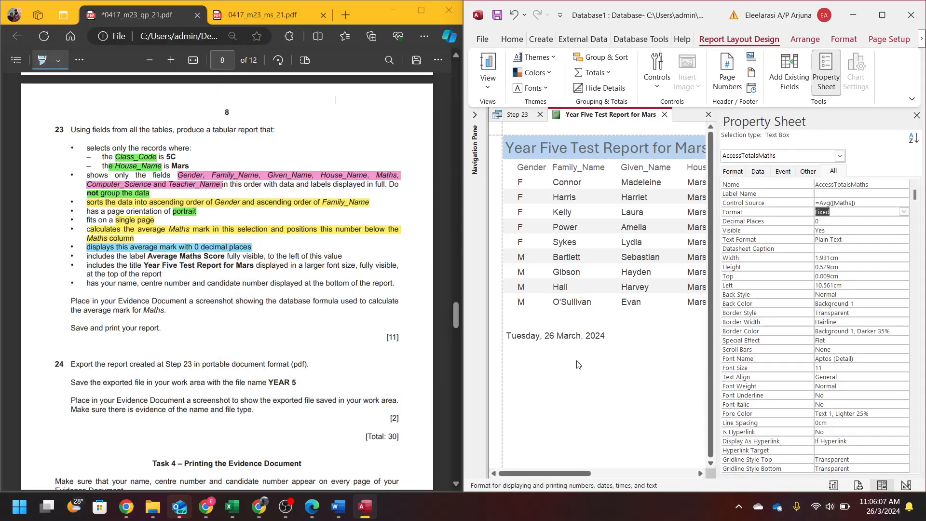
- Close the Property Sheet and highlight the 'Average Maths Score' label requirement in the exam paper
{"action": "left_click", "coordinate": [916, 115]}
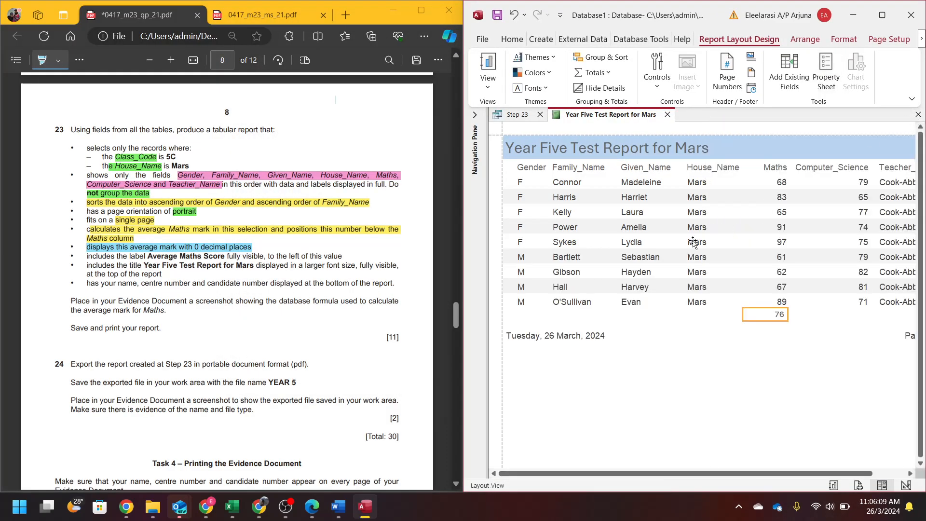
{"action": "left_click_drag", "start_coordinate": [129, 256], "coordinate": [342, 256]}
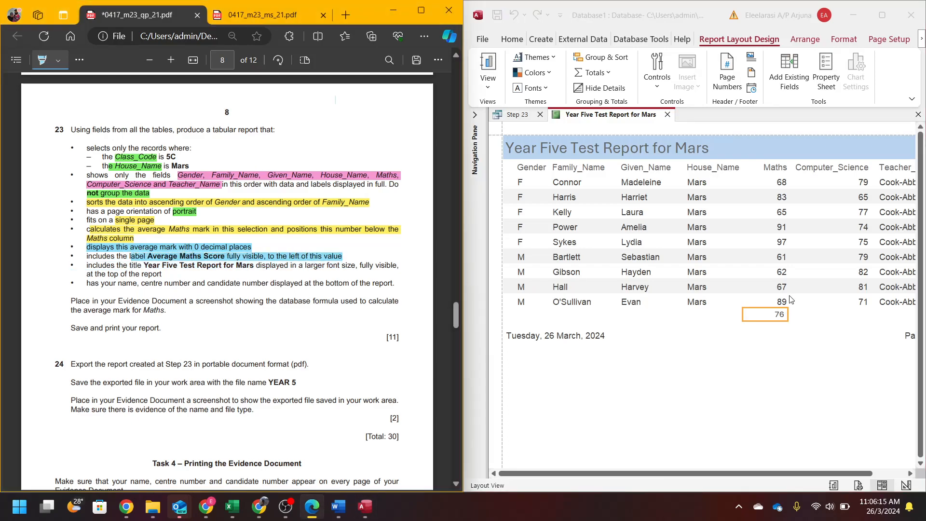
{"action": "left_click", "coordinate": [917, 490]}
{"action": "left_click", "coordinate": [906, 485]}
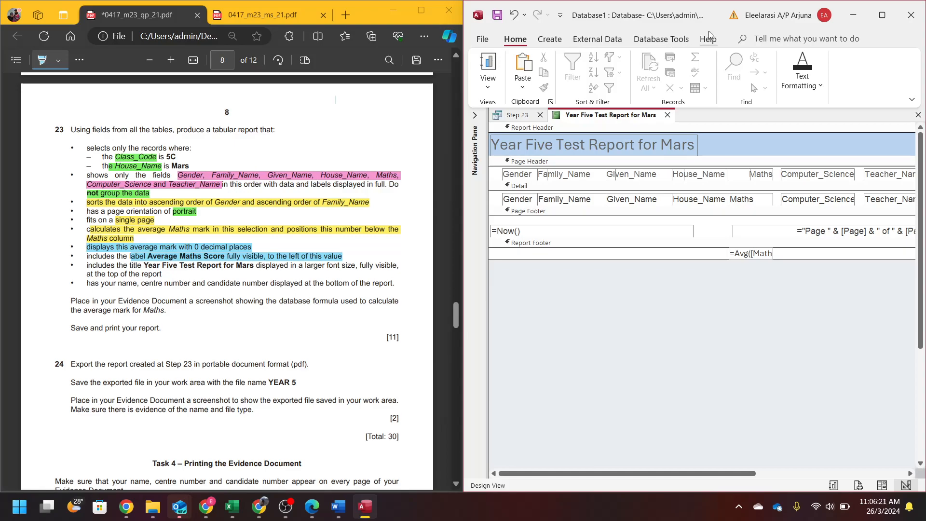
- Close Access, then reopen Database1.accdb with content enabled and the Navigation Pane expanded
{"action": "left_click", "coordinate": [910, 14]}
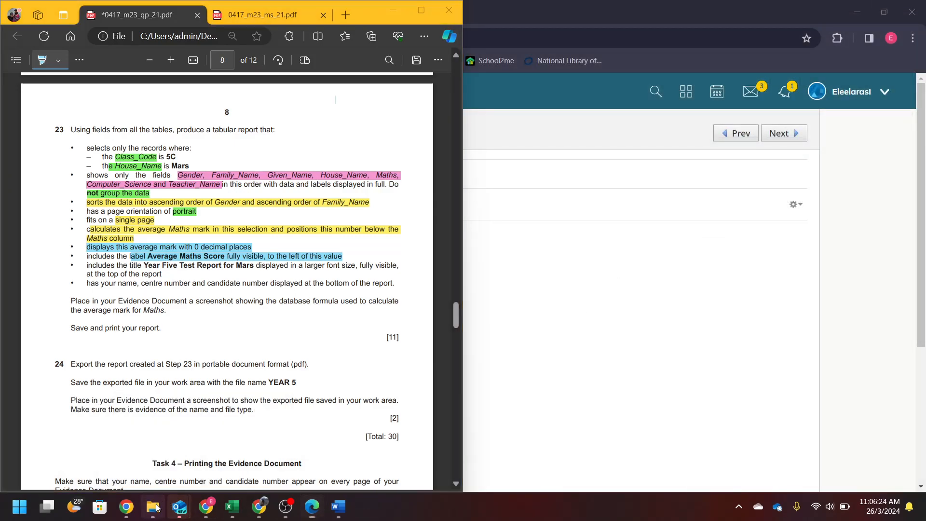
{"action": "left_click", "coordinate": [155, 504]}
{"action": "double_click", "coordinate": [610, 114]}
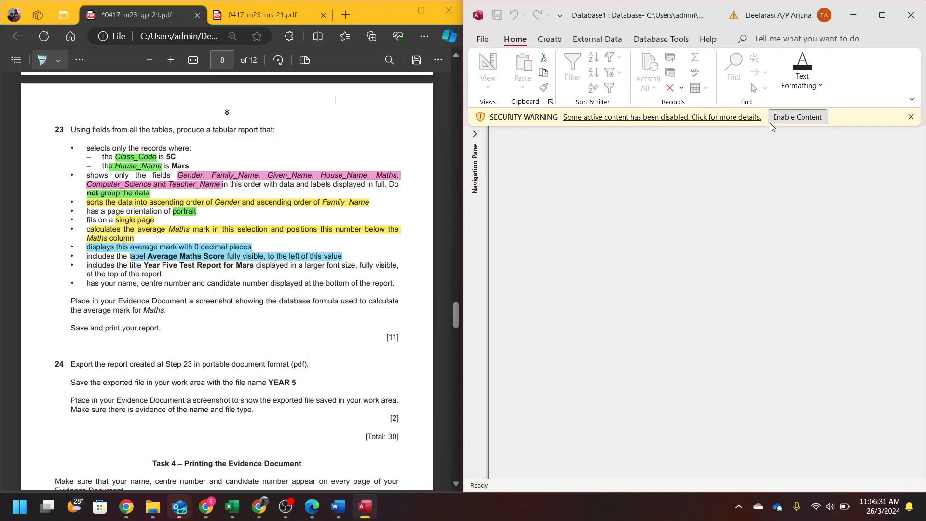
{"action": "left_click", "coordinate": [770, 123]}
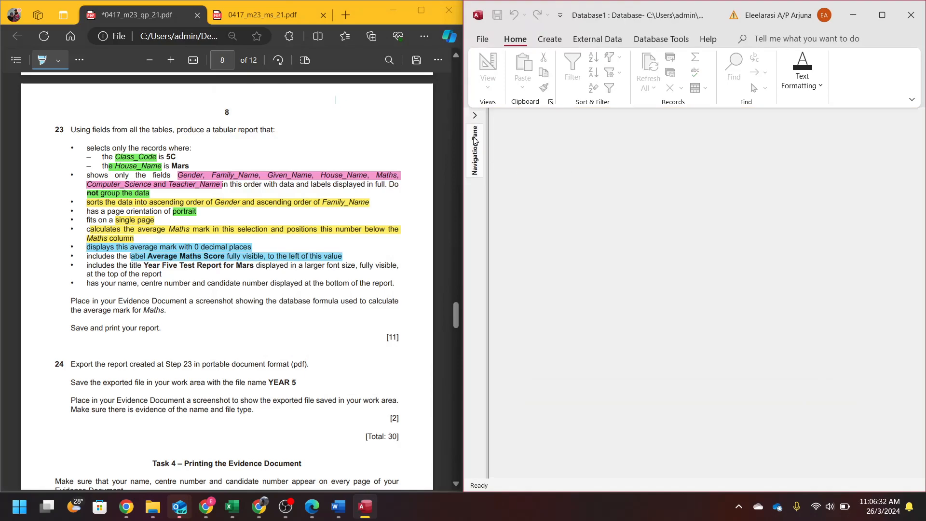
{"action": "left_click", "coordinate": [882, 15]}
{"action": "left_click", "coordinate": [17, 116]}
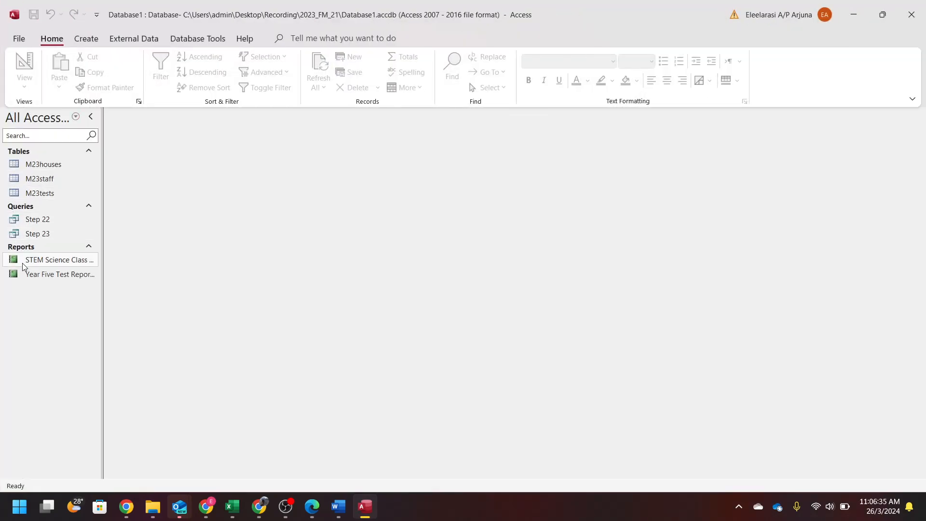
{"action": "left_click", "coordinate": [35, 275]}
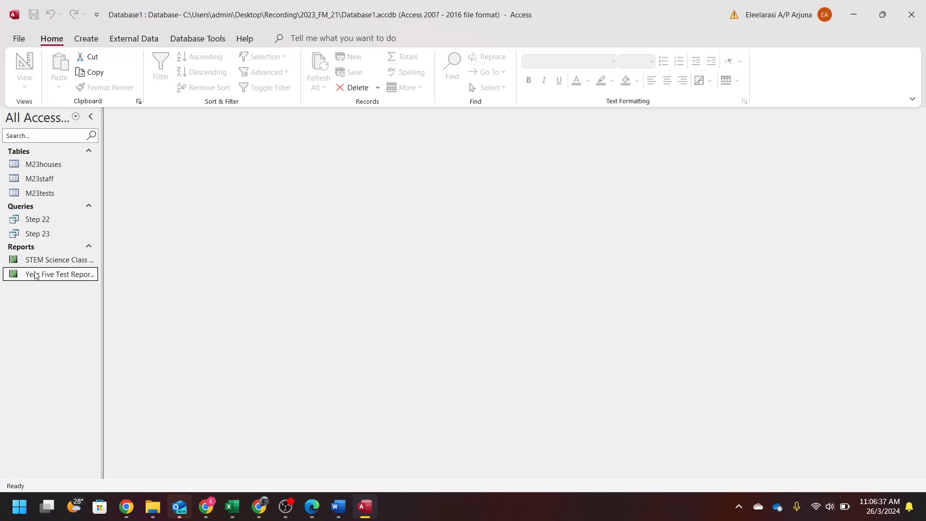
- In Design View, add an 'Average Maths Score' label in the footer left of the average
{"action": "double_click", "coordinate": [35, 275]}
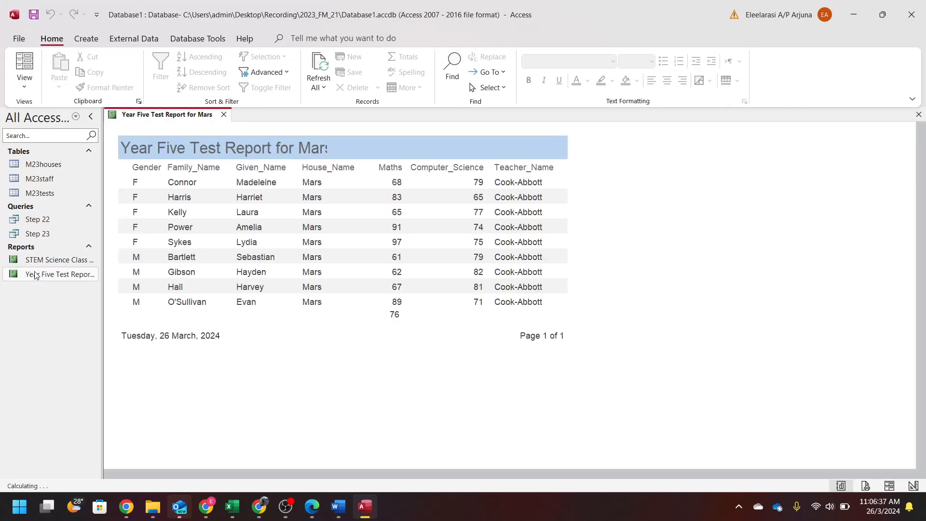
{"action": "left_click", "coordinate": [912, 485]}
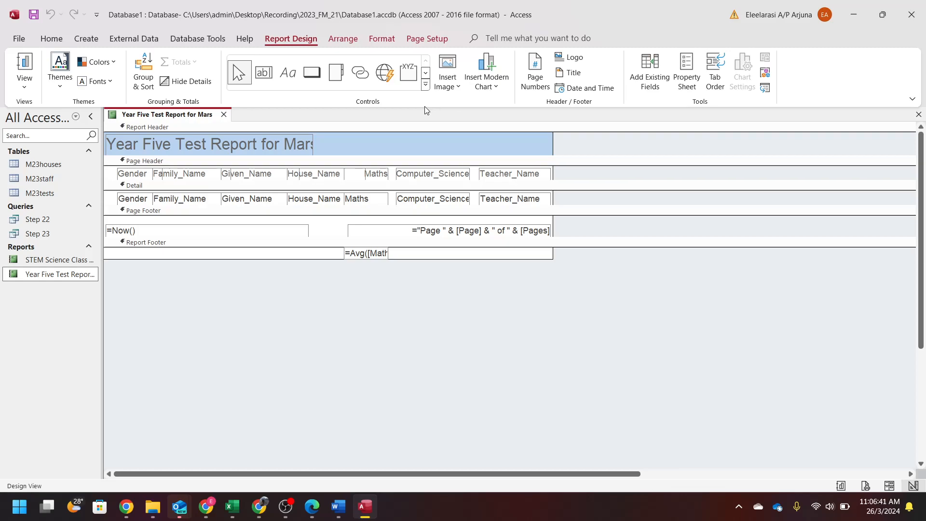
{"action": "left_click", "coordinate": [288, 73]}
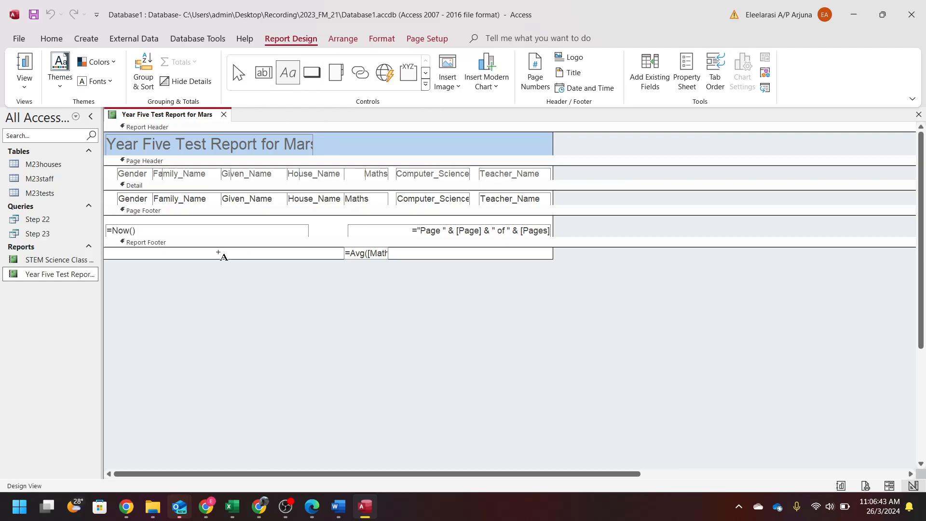
{"action": "left_click_drag", "start_coordinate": [206, 247], "coordinate": [343, 258]}
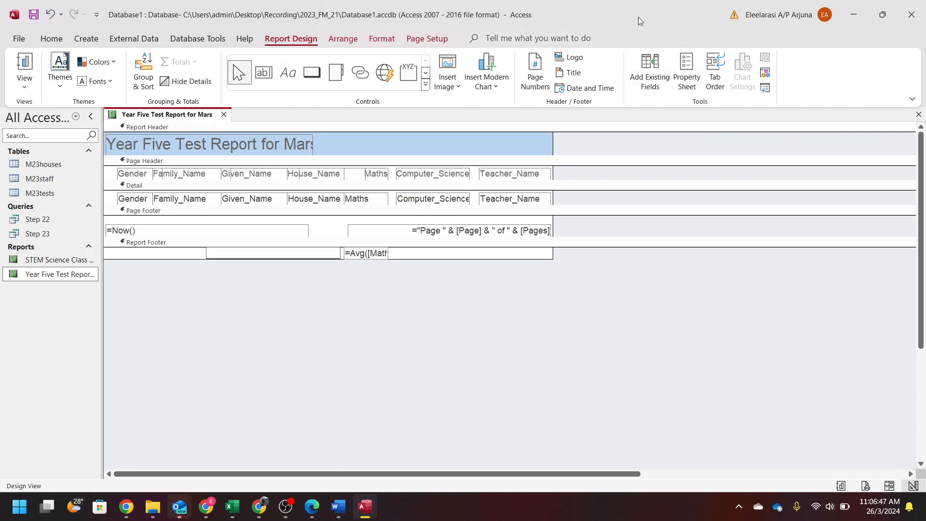
{"action": "left_click_drag", "start_coordinate": [636, 13], "coordinate": [925, 362]}
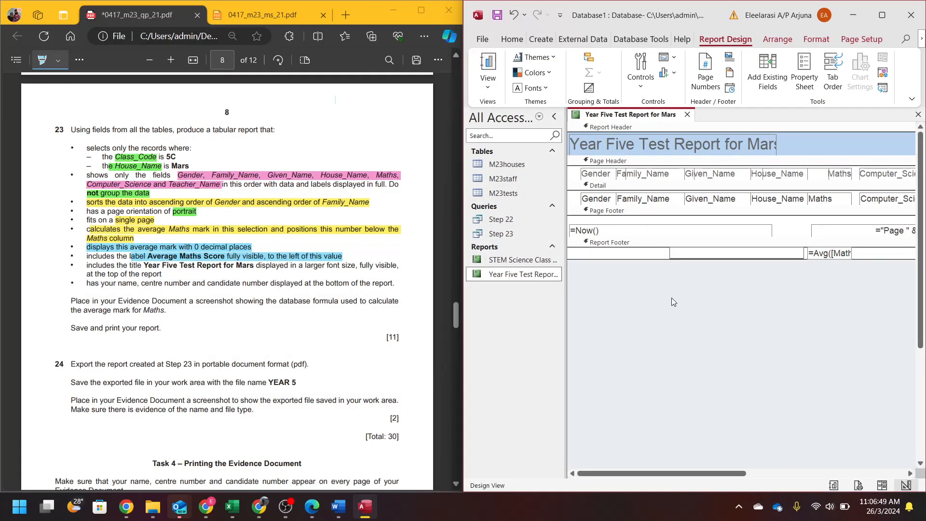
{"action": "type", "text": "Average Maths Score"}
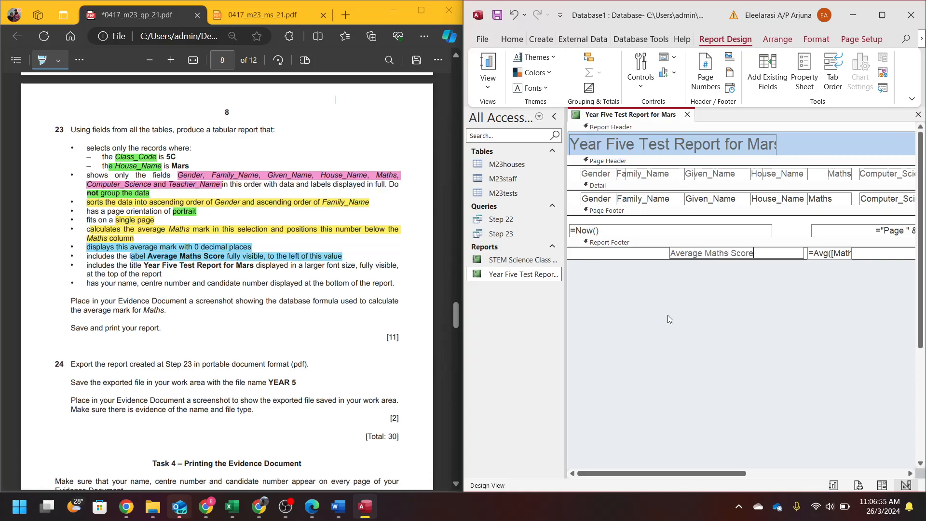
{"action": "key", "text": "Return"}
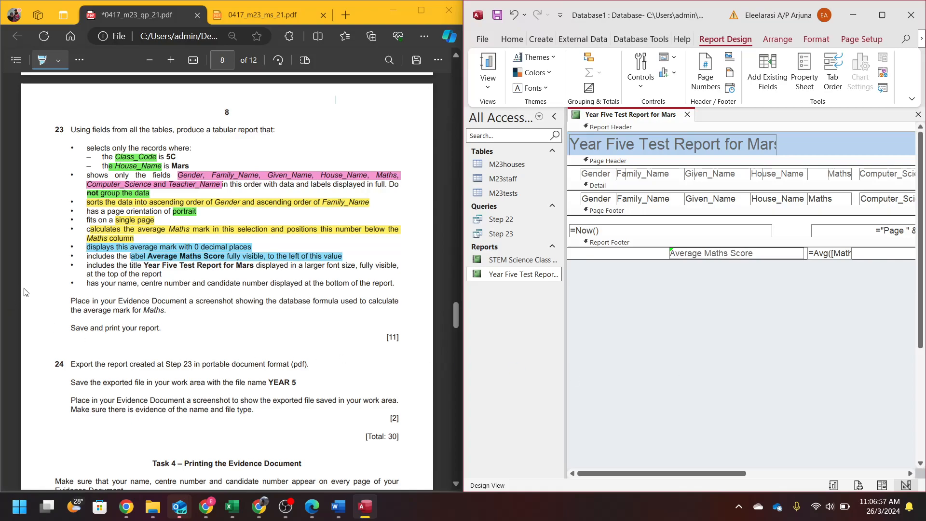
- Widen the =Avg([Maths]) box and paste a screenshot of it under Step 23 in Word
{"action": "left_click_drag", "start_coordinate": [200, 296], "coordinate": [343, 302]}
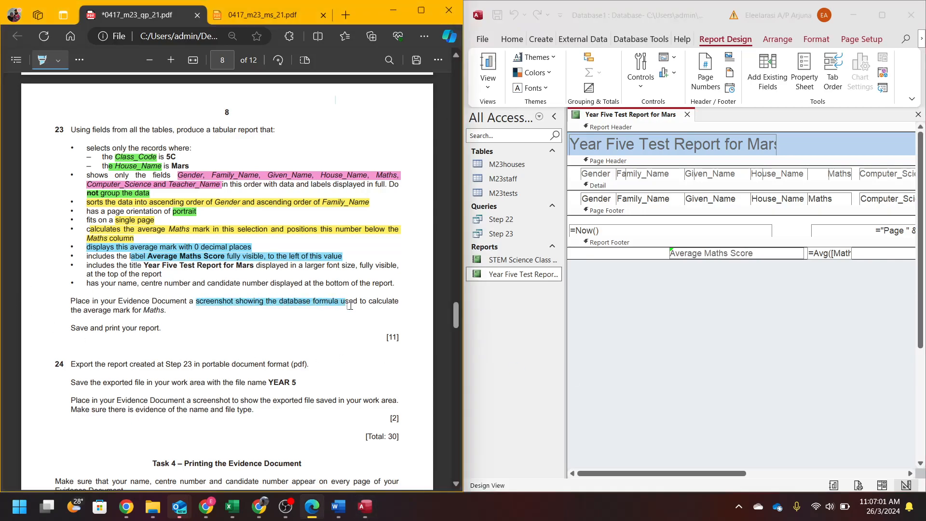
{"action": "left_click", "coordinate": [806, 350]}
{"action": "left_click", "coordinate": [820, 253]}
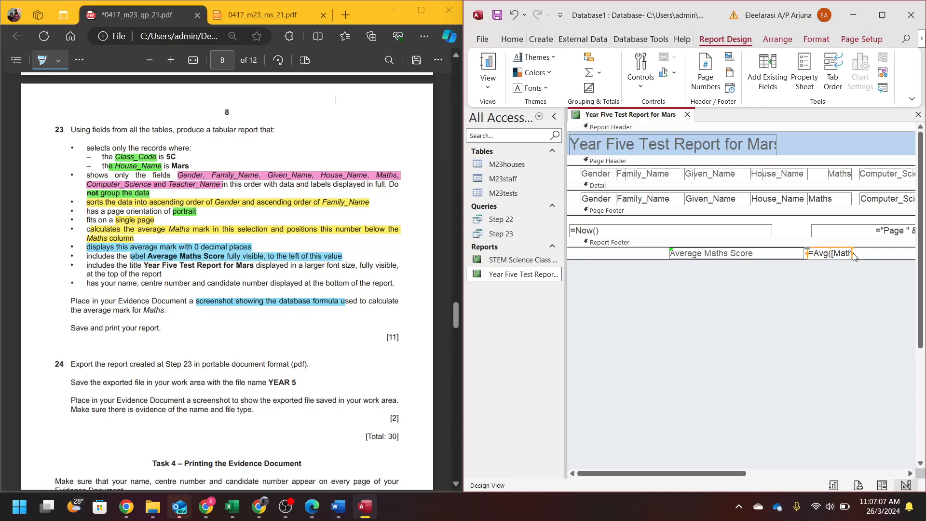
{"action": "left_click_drag", "start_coordinate": [850, 253], "coordinate": [891, 254]}
{"action": "left_click", "coordinate": [873, 289]}
{"action": "left_click_drag", "start_coordinate": [662, 247], "coordinate": [893, 265]}
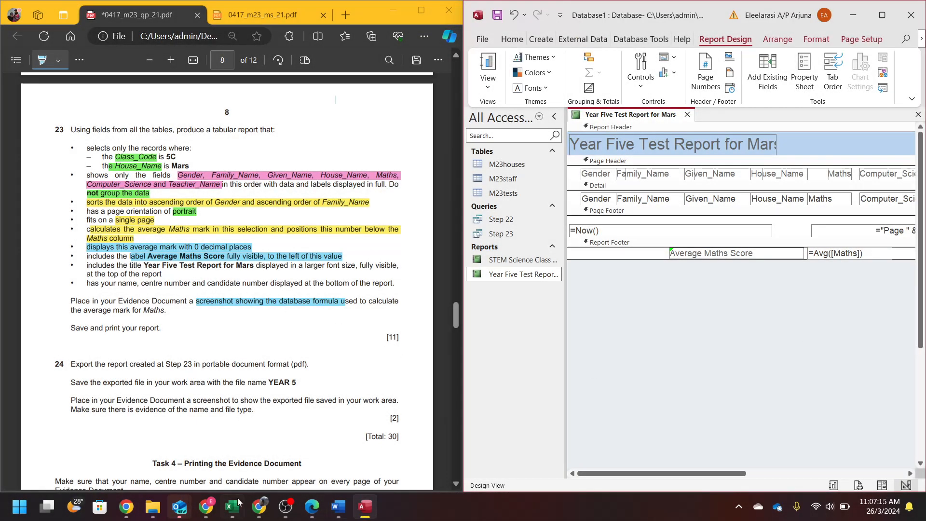
{"action": "left_click", "coordinate": [346, 510]}
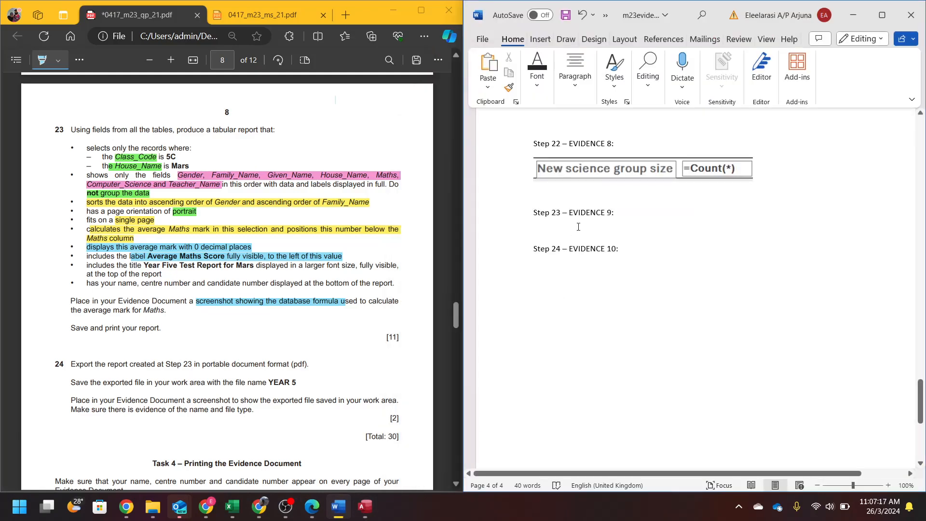
{"action": "key", "text": "ctrl+v"}
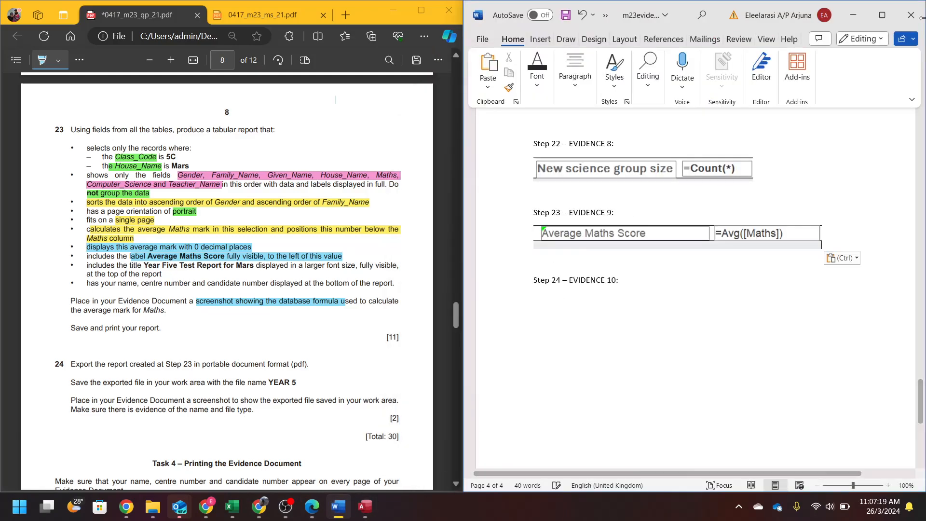
{"action": "left_click", "coordinate": [853, 14]}
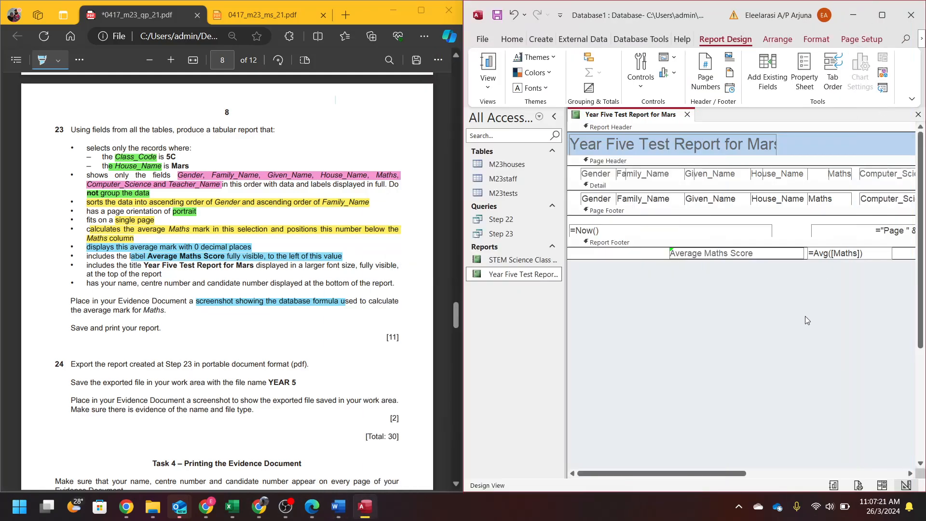
- In Layout View, narrow the 76 average box so it sits under Maths
{"action": "left_click", "coordinate": [882, 485]}
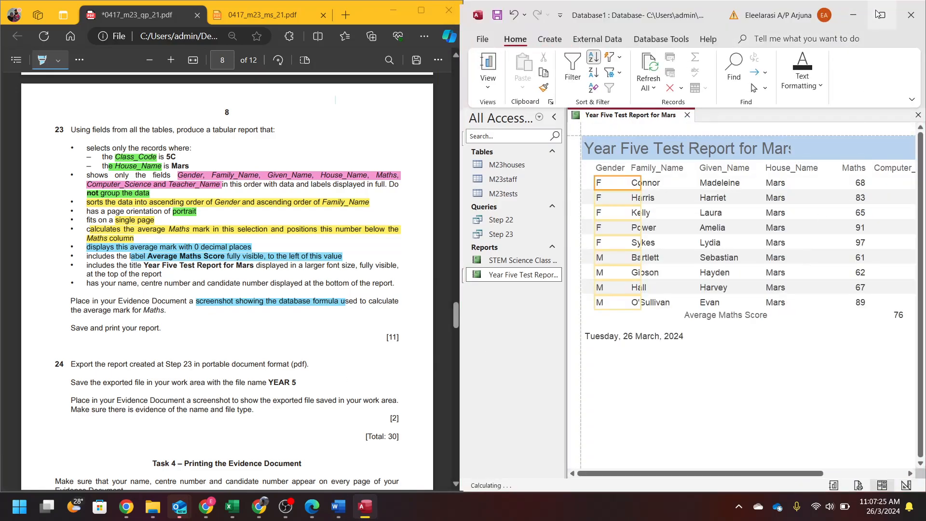
{"action": "left_click", "coordinate": [882, 15]}
{"action": "left_click", "coordinate": [430, 314]}
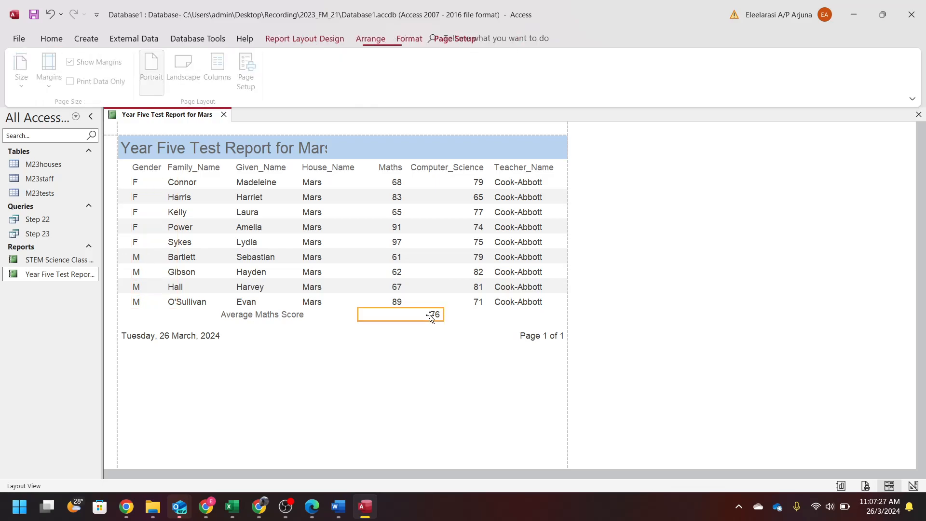
{"action": "left_click", "coordinate": [436, 314]}
{"action": "left_click_drag", "start_coordinate": [436, 314], "coordinate": [405, 317]}
{"action": "left_click", "coordinate": [405, 317]}
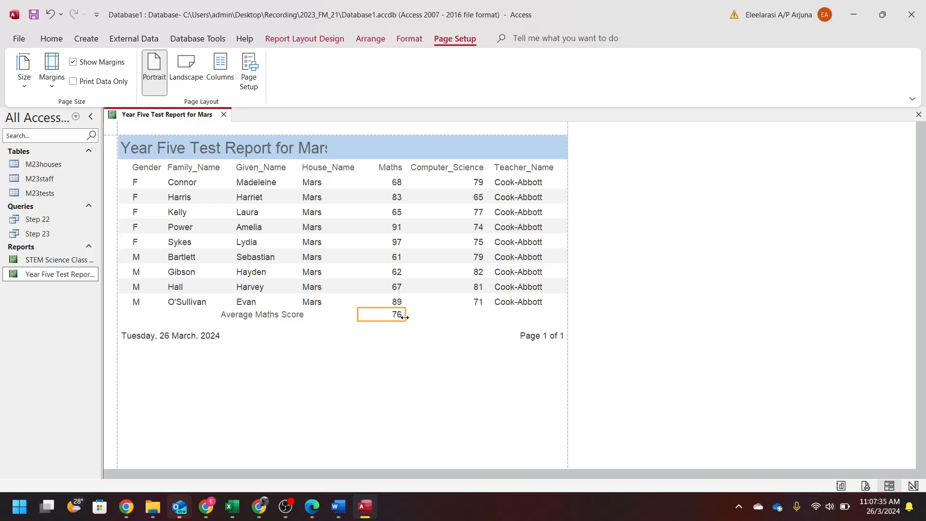
- Narrow the 'Average Maths Score' label and nudge it directly beside the 76
{"action": "left_click", "coordinate": [271, 314]}
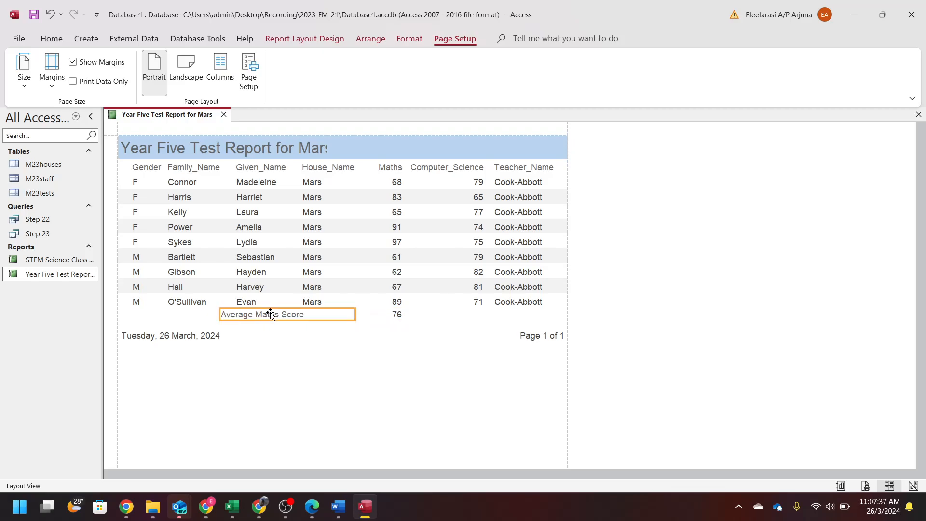
{"action": "left_click_drag", "start_coordinate": [219, 314], "coordinate": [262, 317]}
{"action": "key", "text": "Right"}
{"action": "key", "text": "Right"}
{"action": "key", "text": "Right"}
{"action": "key", "text": "Right"}
{"action": "key", "text": "Right"}
{"action": "key", "text": "Right"}
{"action": "key", "text": "Right"}
{"action": "left_click", "coordinate": [261, 318]}
{"action": "key", "text": "Right"}
{"action": "key", "text": "Right"}
{"action": "key", "text": "Right"}
{"action": "key", "text": "Left"}
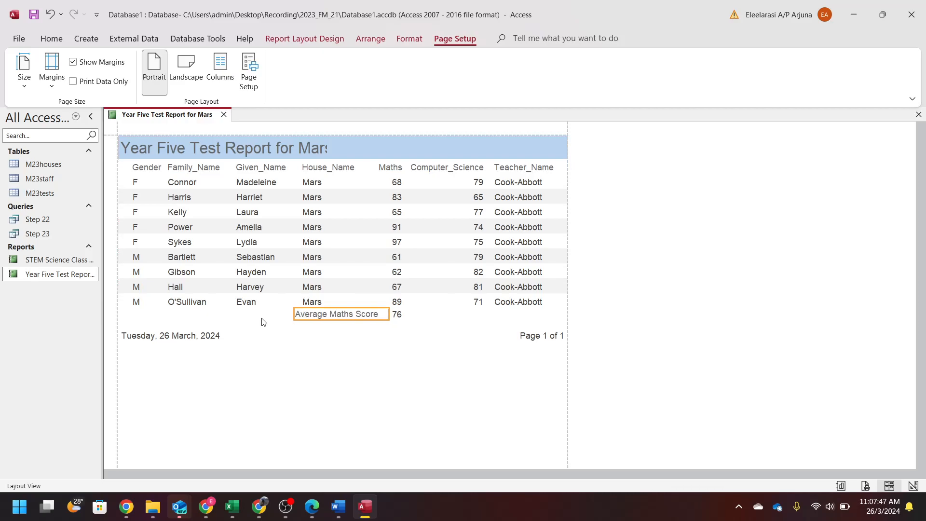
- Widen the report title so 'Year Five Test Report for Mars' shows in full
{"action": "left_click_drag", "start_coordinate": [716, 6], "coordinate": [924, 251]}
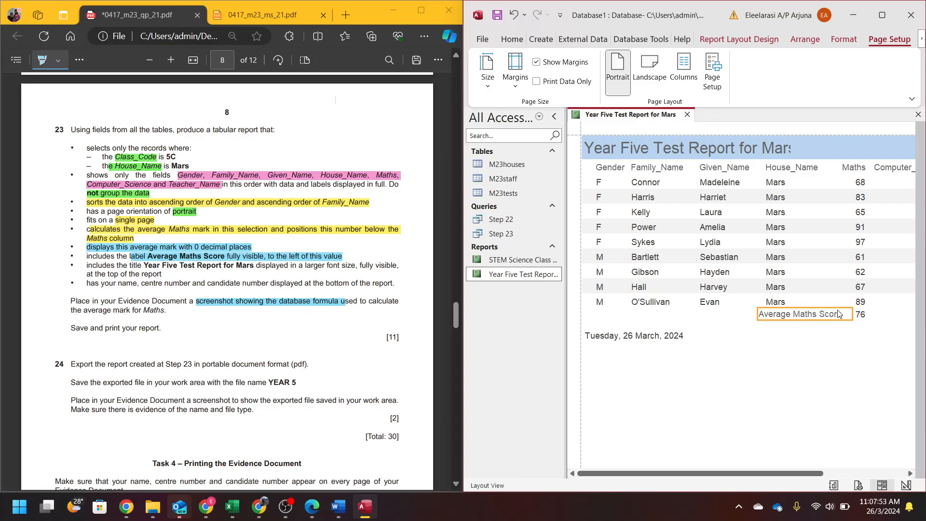
{"action": "left_click", "coordinate": [771, 150]}
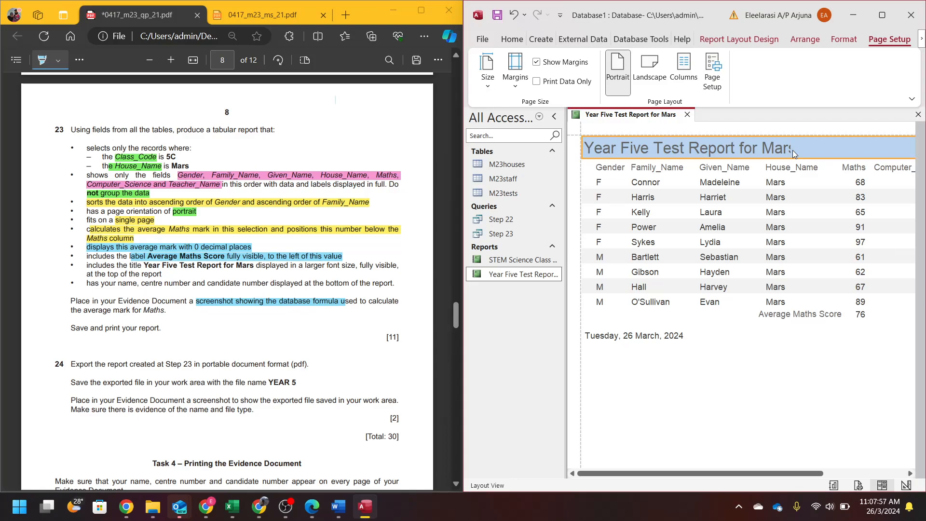
{"action": "left_click_drag", "start_coordinate": [792, 151], "coordinate": [810, 149]}
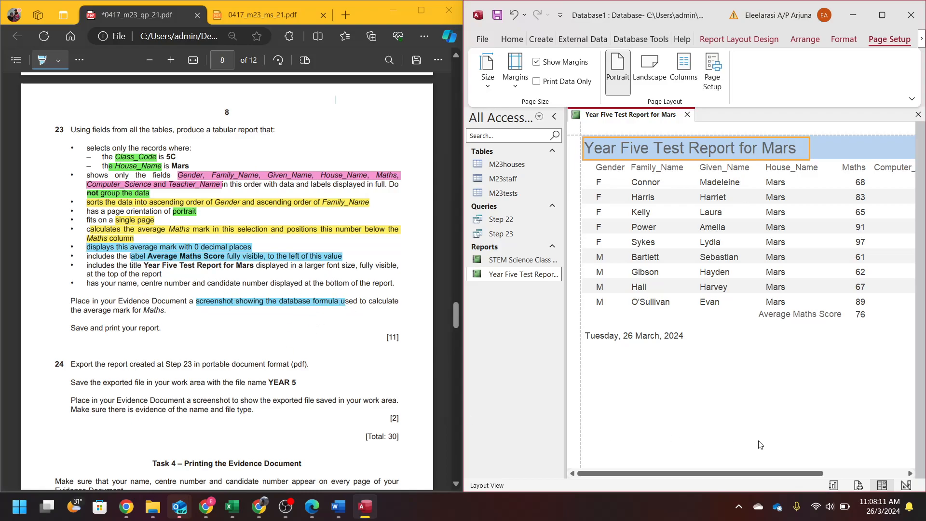
- Switch the Year Five Test Report for Mars to Design View
{"action": "left_click", "coordinate": [906, 486]}
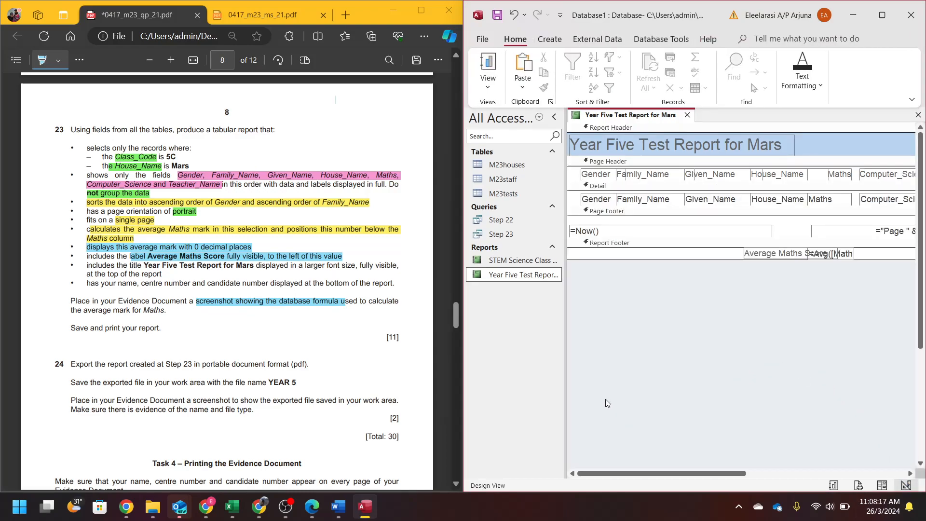
- Maximize Access and shrink the =Now() date box in the Page Footer
{"action": "left_click", "coordinate": [887, 14]}
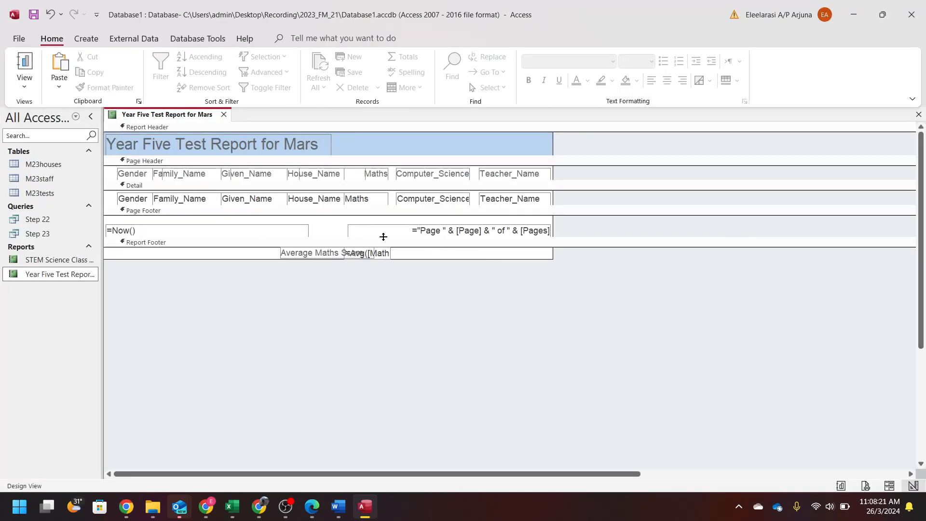
{"action": "left_click", "coordinate": [278, 233]}
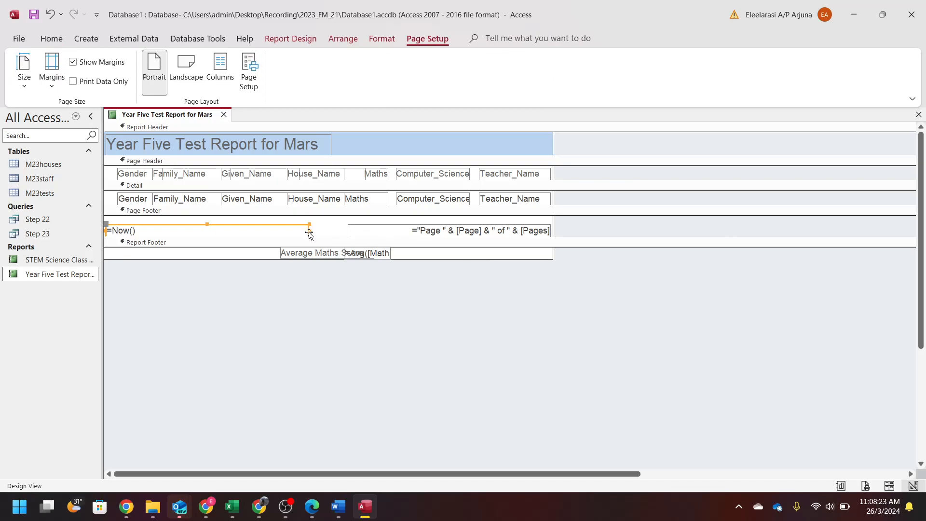
{"action": "left_click", "coordinate": [211, 231]}
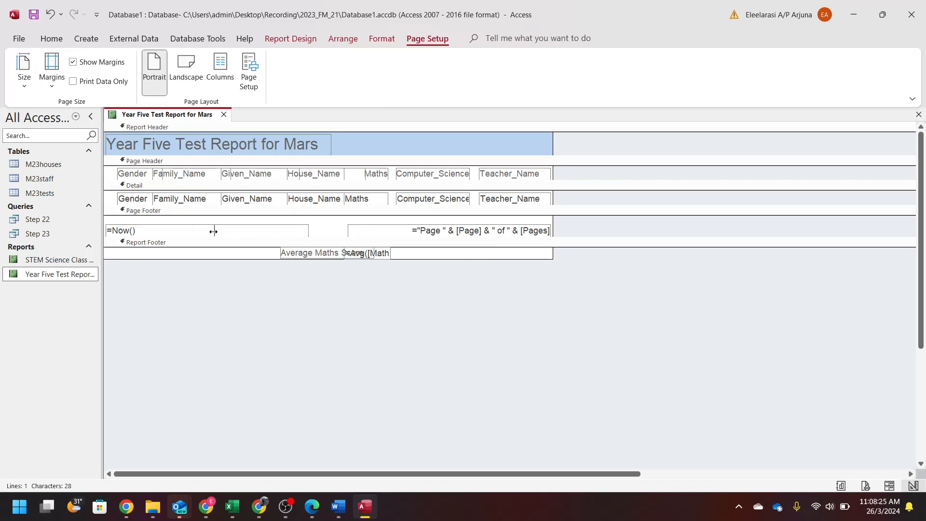
{"action": "left_click_drag", "start_coordinate": [214, 232], "coordinate": [215, 230]}
{"action": "left_click", "coordinate": [290, 38]}
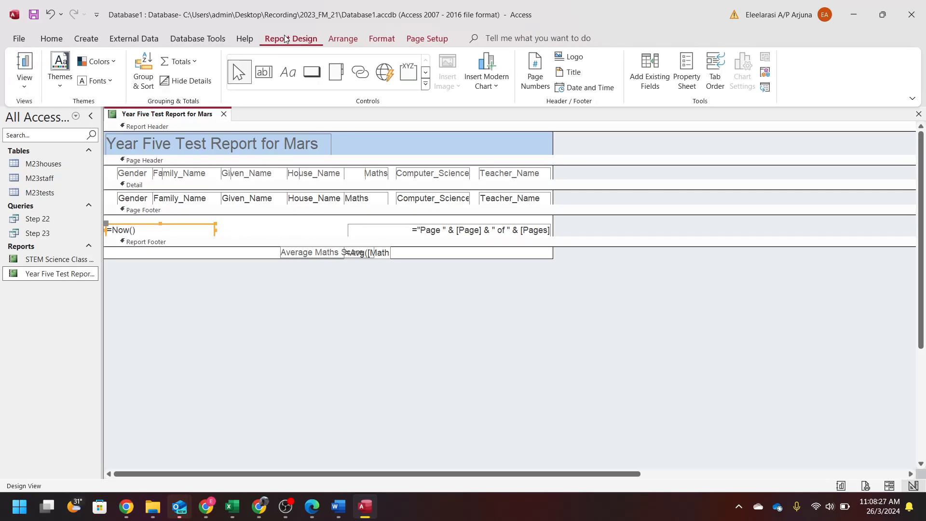
- Add a page-footer label holding the candidate's name, centre number and candidate number
{"action": "left_click", "coordinate": [295, 69]}
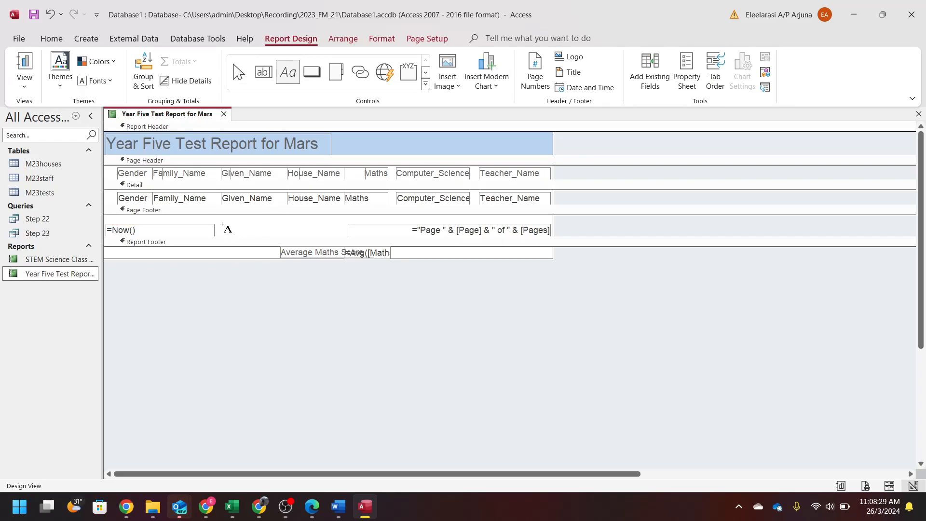
{"action": "left_click_drag", "start_coordinate": [222, 224], "coordinate": [345, 241]}
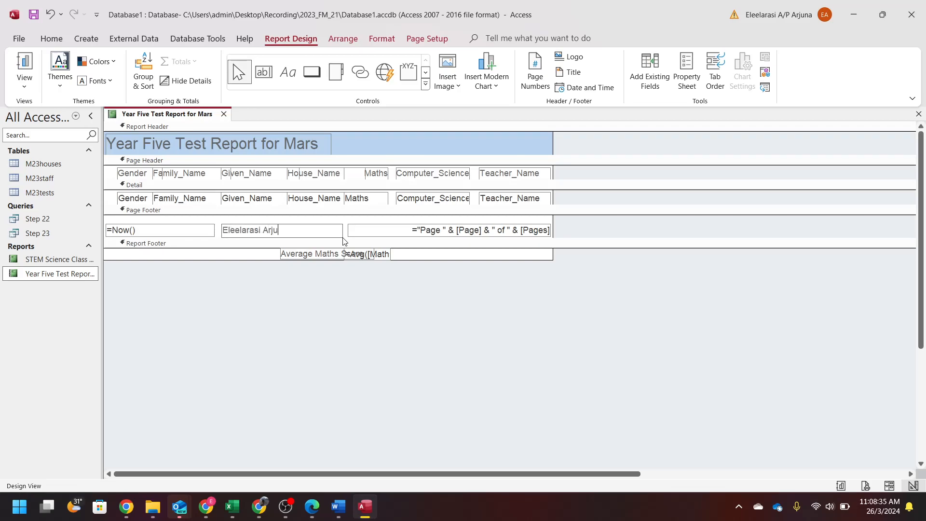
{"action": "left_click", "coordinate": [343, 277]}
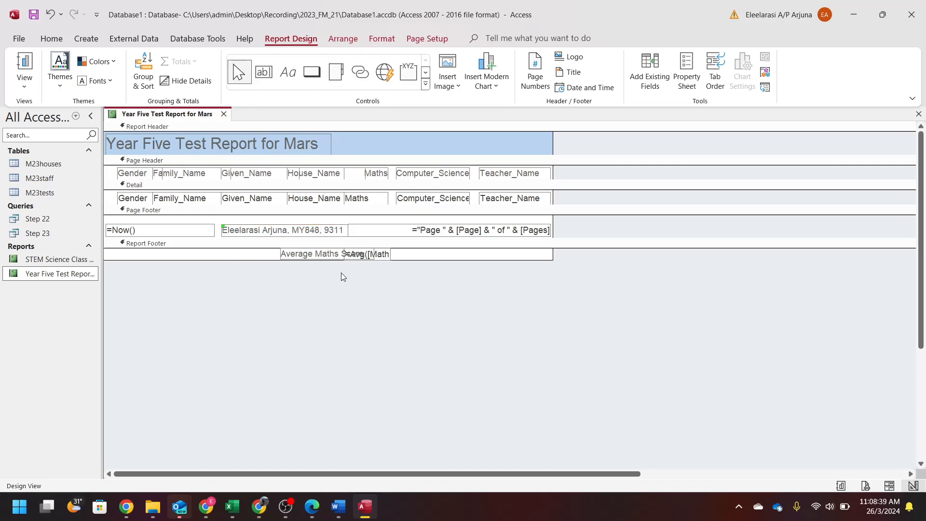
- Preview the report as printed, zooming in on the page footer and data rows
{"action": "left_click", "coordinate": [865, 486]}
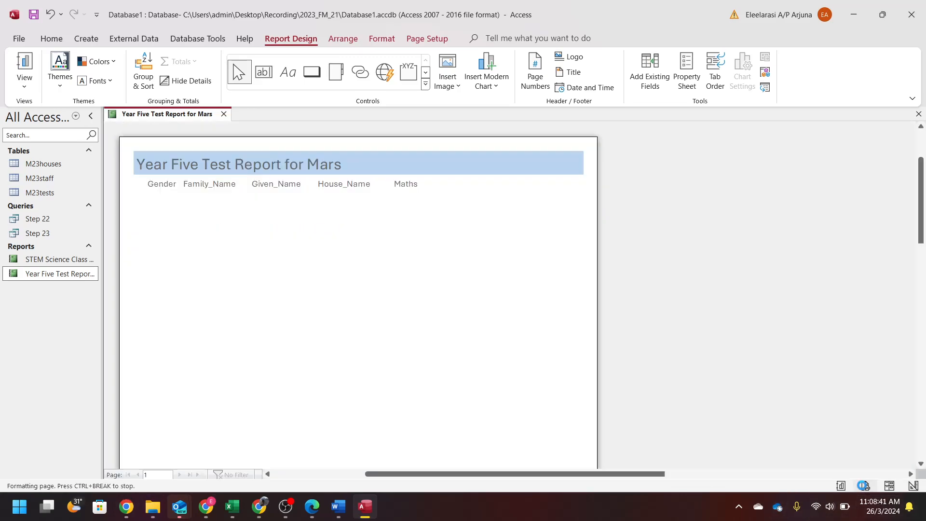
{"action": "left_click", "coordinate": [407, 370]}
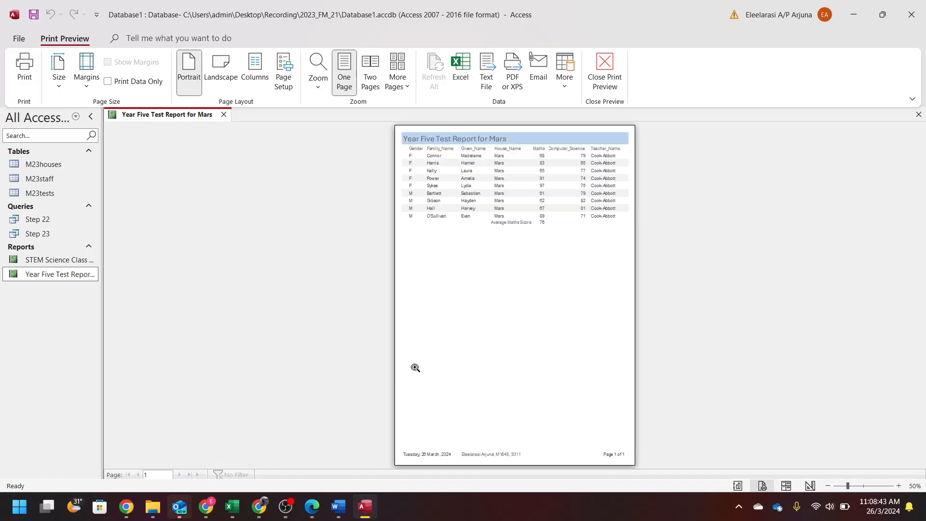
{"action": "left_click", "coordinate": [499, 442]}
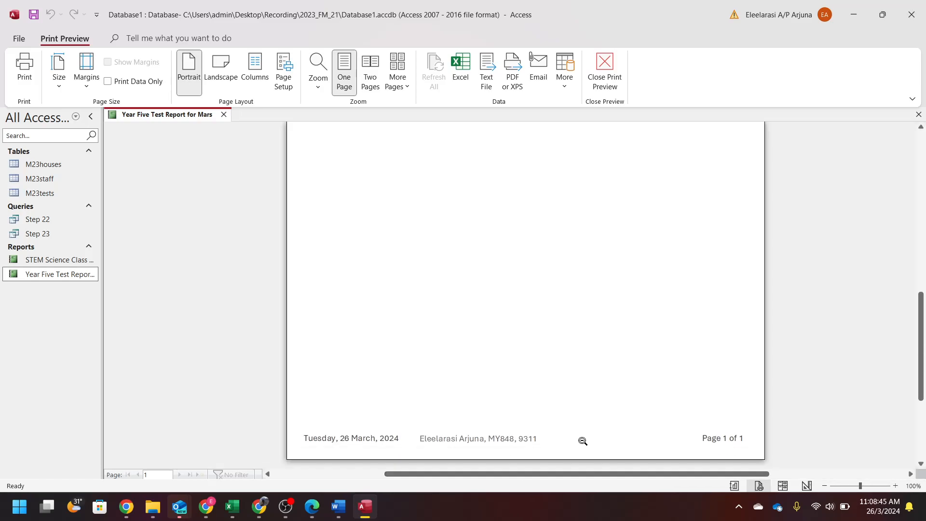
{"action": "left_click", "coordinate": [533, 444]}
{"action": "left_click", "coordinate": [503, 178]}
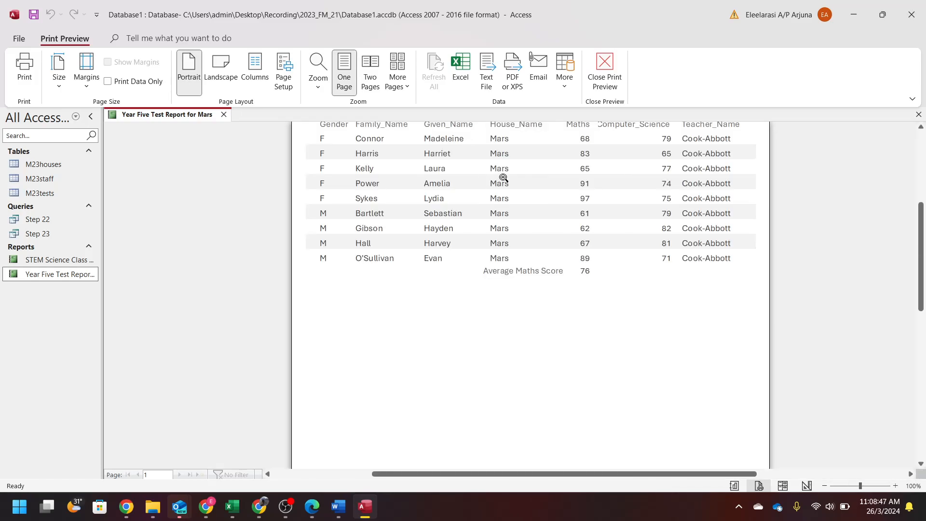
{"action": "left_click", "coordinate": [516, 270]}
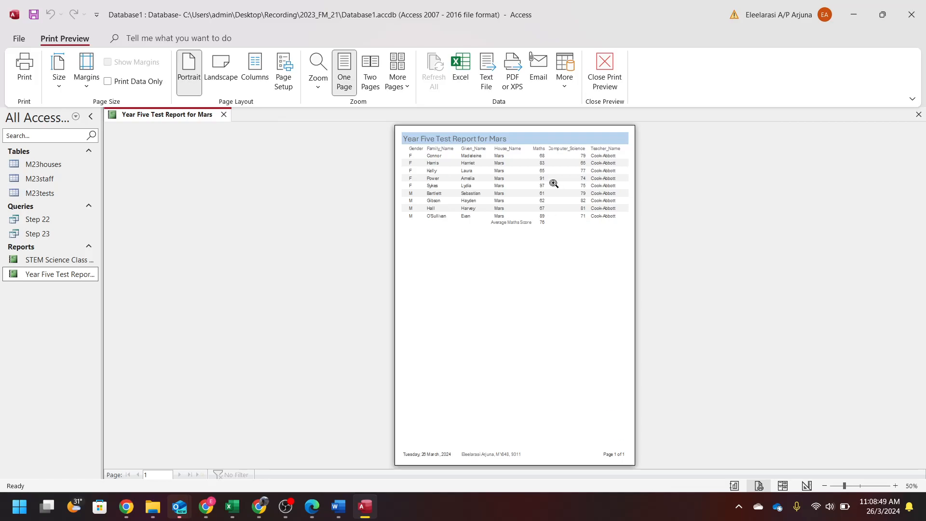
- Inspect the rows, average and title in preview, then return to Layout View
{"action": "left_click", "coordinate": [514, 234]}
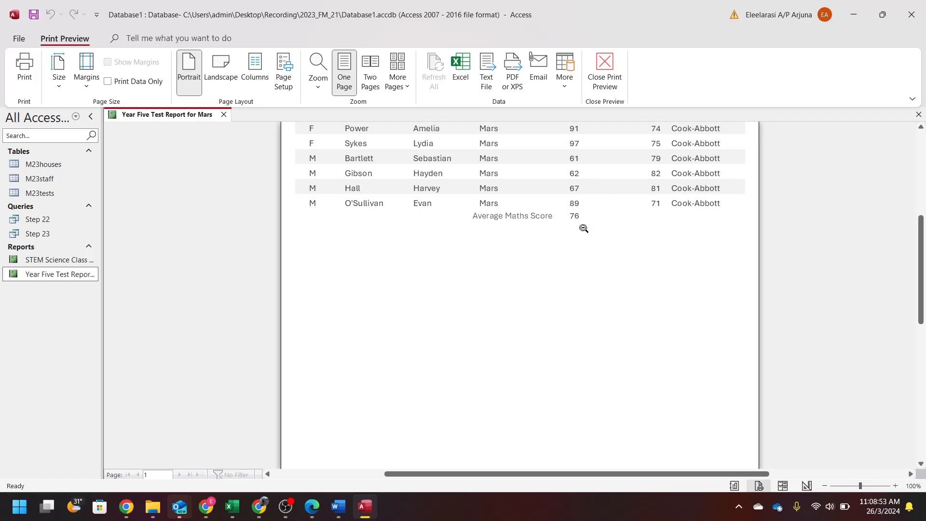
{"action": "scroll", "coordinate": [535, 269], "scroll_direction": "up", "scroll_amount": 1}
{"action": "scroll", "coordinate": [526, 287], "scroll_direction": "up", "scroll_amount": 3}
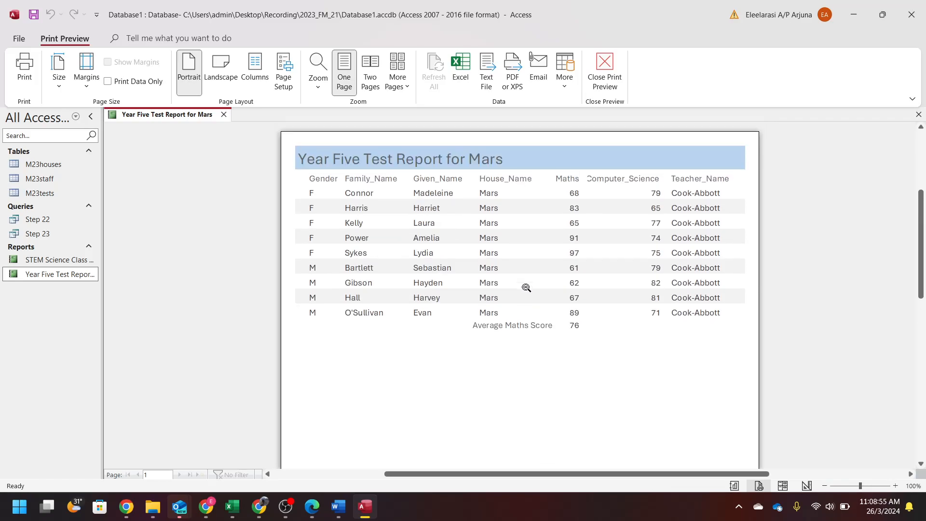
{"action": "left_click", "coordinate": [601, 179]}
{"action": "left_click", "coordinate": [555, 143]}
{"action": "left_click", "coordinate": [630, 271]}
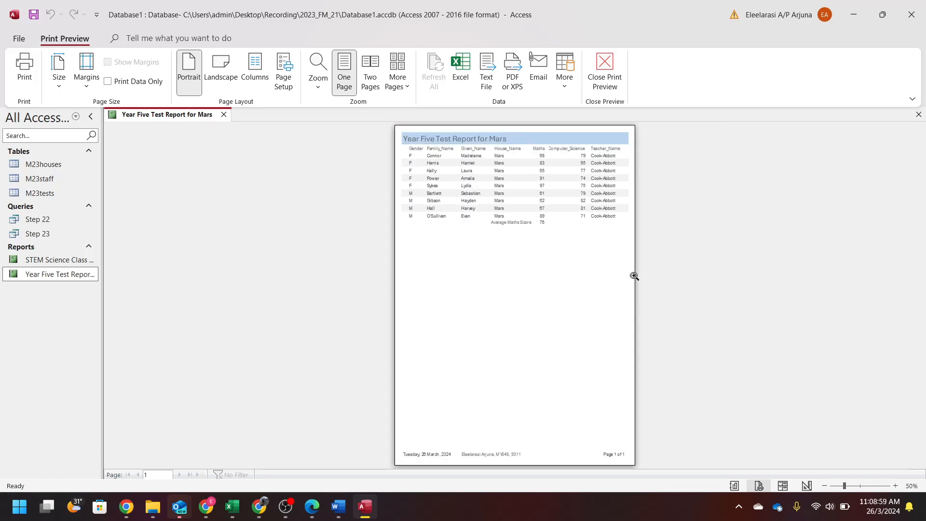
{"action": "left_click", "coordinate": [782, 486]}
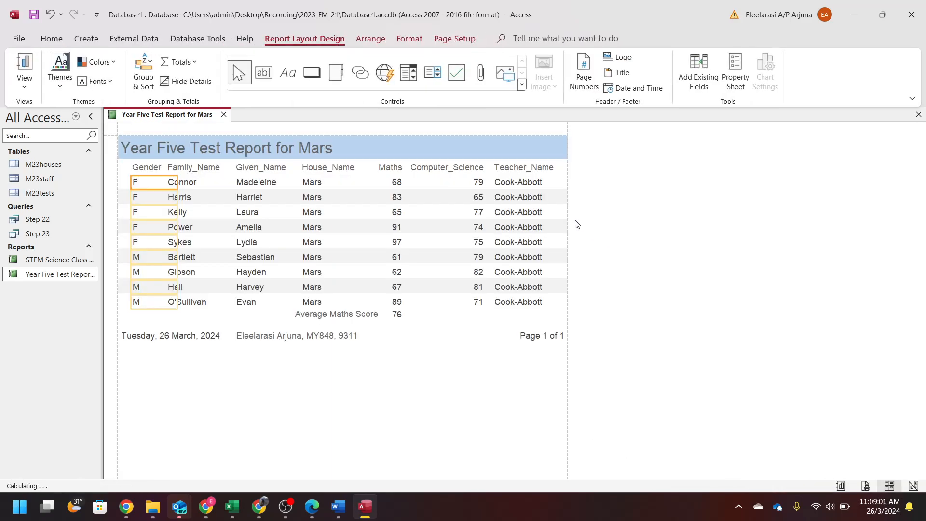
- Select the Maths header, values and average 76, and narrow the column slightly
{"action": "left_click", "coordinate": [422, 169]}
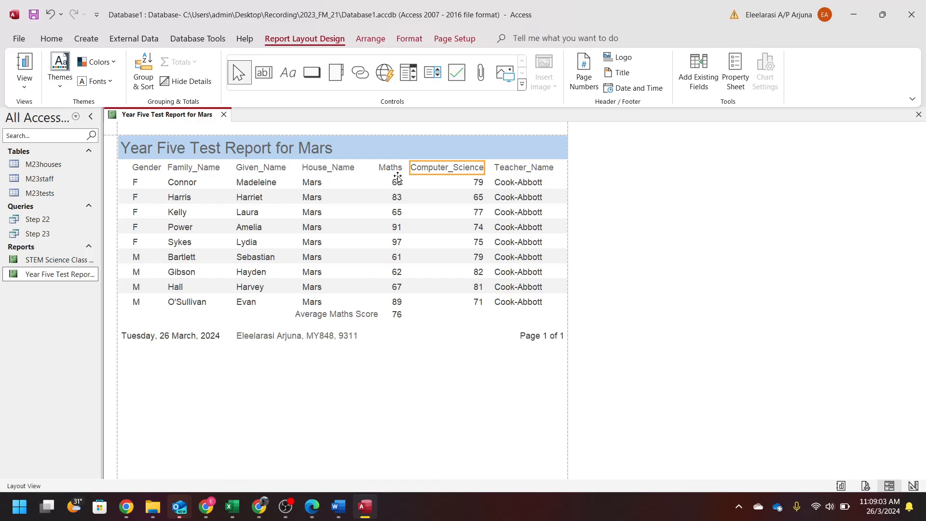
{"action": "left_click", "coordinate": [394, 185]}
{"action": "left_click", "coordinate": [407, 169]}
{"action": "left_click", "coordinate": [398, 169]}
{"action": "left_click", "coordinate": [393, 184], "text": "shift"}
{"action": "left_click", "coordinate": [399, 314], "text": "shift"}
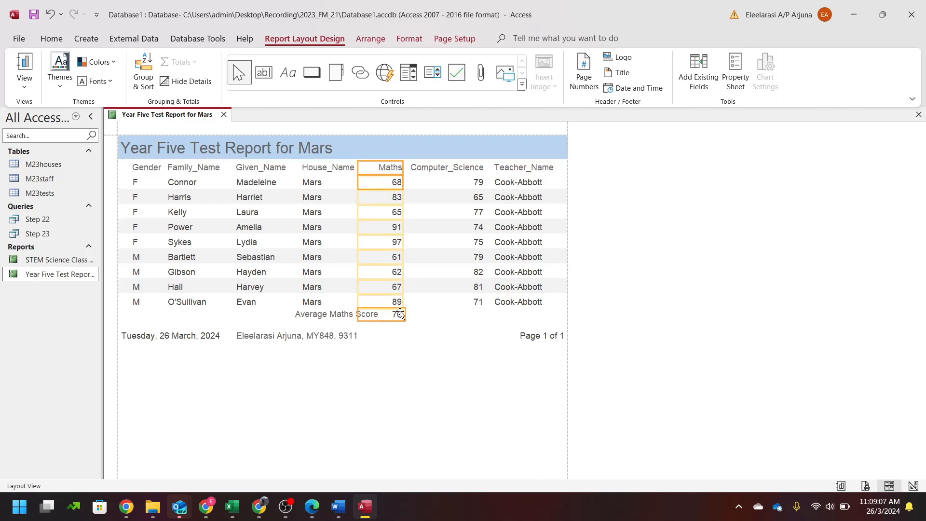
{"action": "left_click_drag", "start_coordinate": [403, 166], "coordinate": [398, 166]}
- Check the widened Computer_Science column, clear the selection and preview the report
{"action": "left_click", "coordinate": [408, 165]}
{"action": "left_click", "coordinate": [418, 180]}
{"action": "left_click", "coordinate": [418, 166], "text": "shift"}
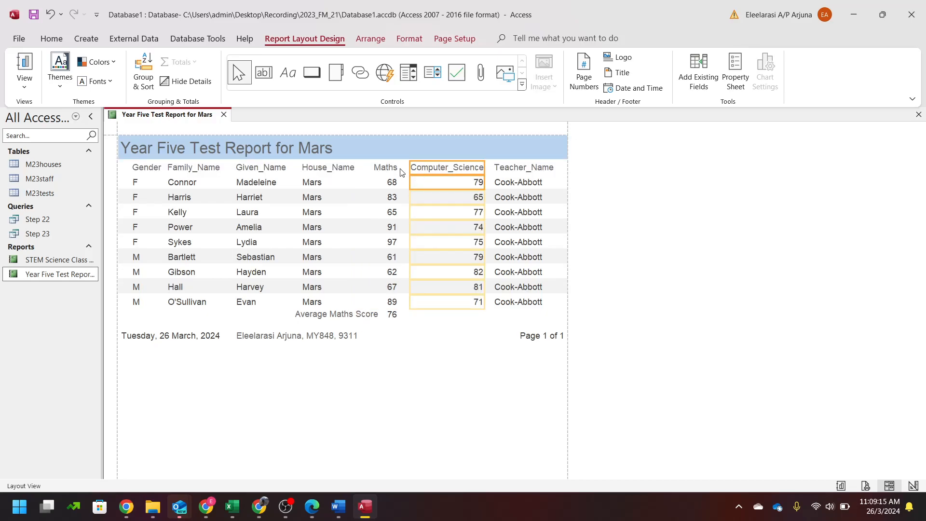
{"action": "left_click", "coordinate": [666, 432]}
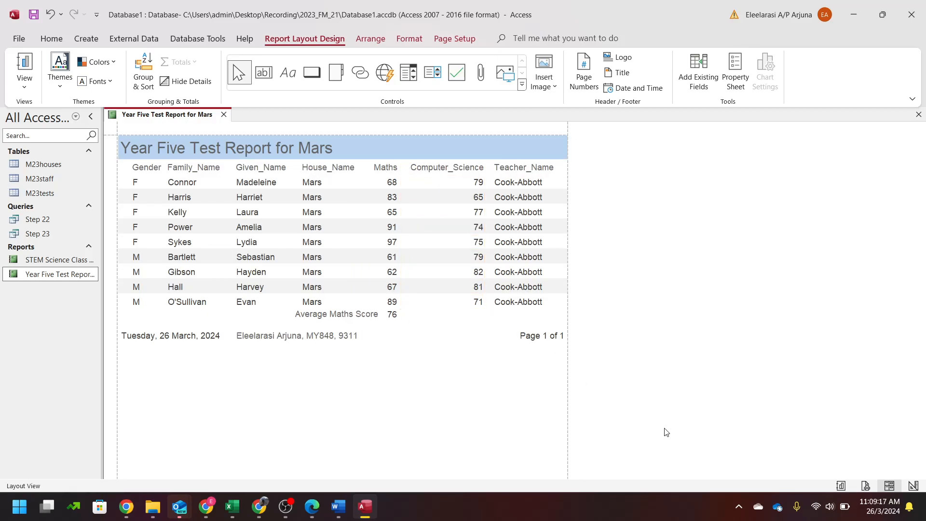
{"action": "left_click", "coordinate": [865, 486]}
- Zoom over the one-page preview and restore Access to the right half of the screen
{"action": "left_click", "coordinate": [546, 151]}
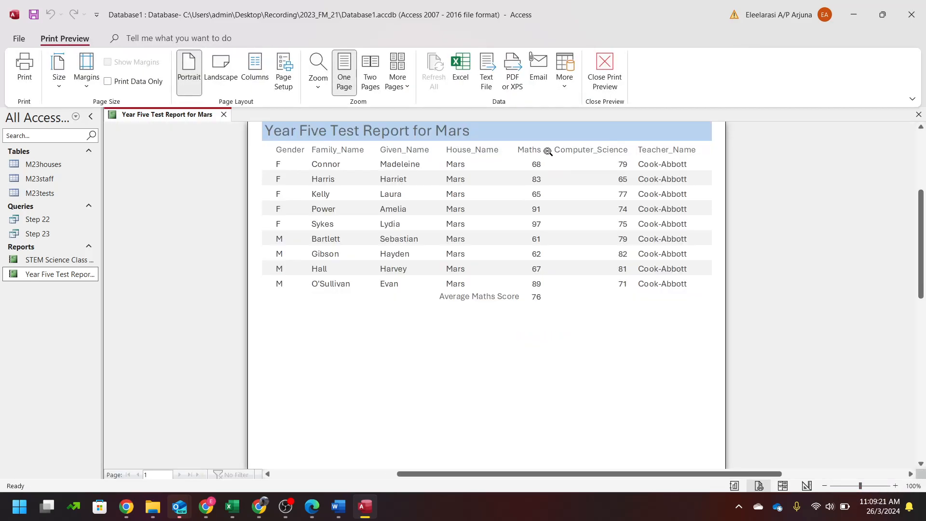
{"action": "left_click", "coordinate": [653, 271]}
{"action": "double_click", "coordinate": [710, 17]}
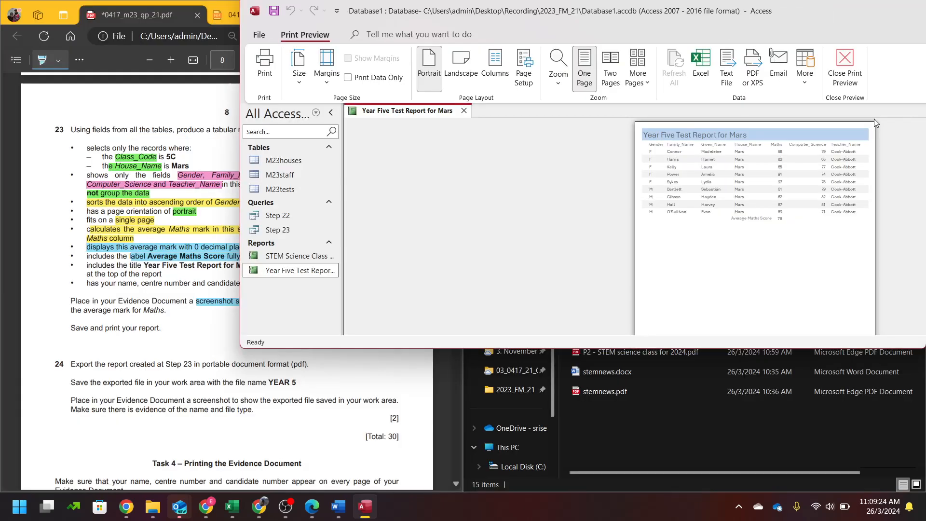
- Print the report to PDF with the 'P3 -' file name, then close Access
{"action": "left_click", "coordinate": [487, 62]}
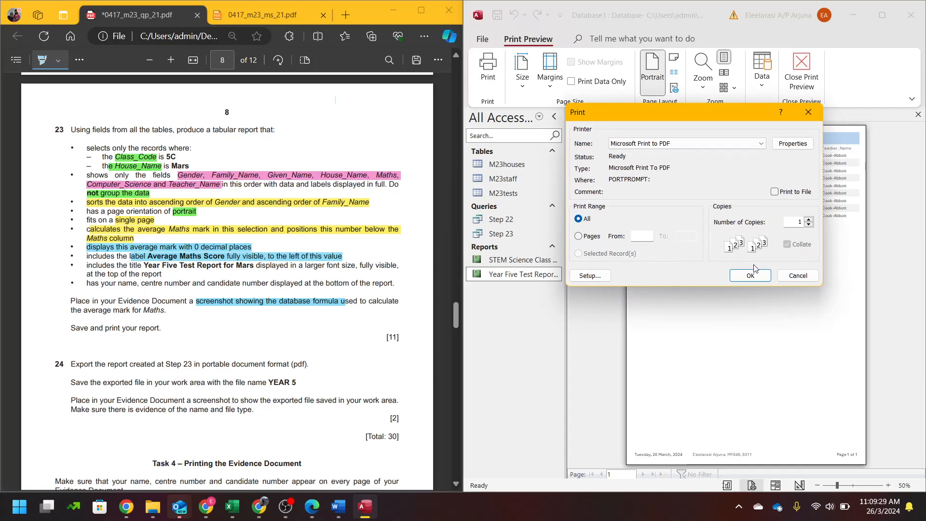
{"action": "left_click", "coordinate": [750, 273]}
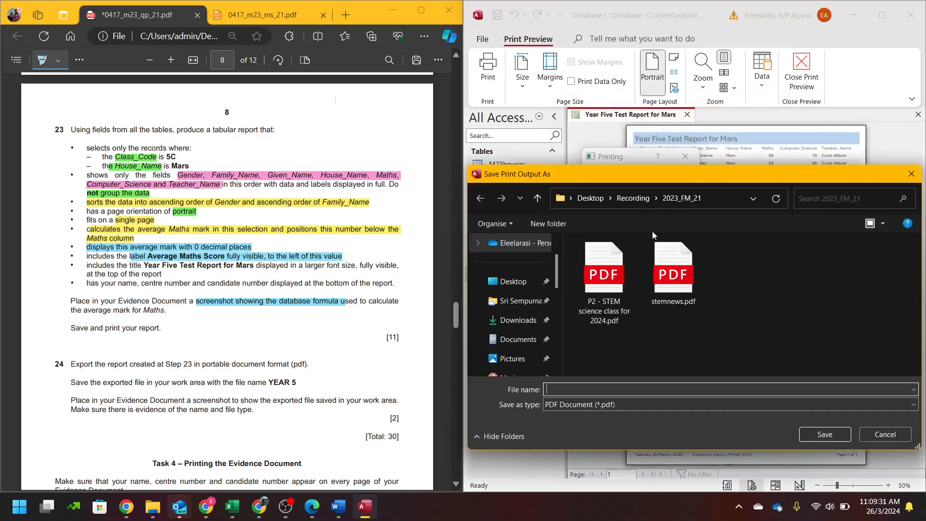
{"action": "type", "text": "P3 - Year Five Test Report for Mars"}
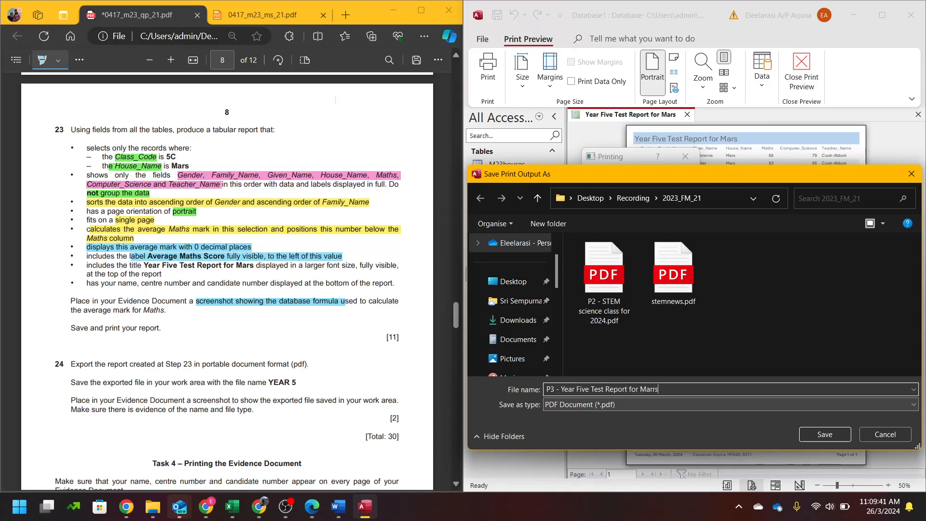
{"action": "key", "text": "Return"}
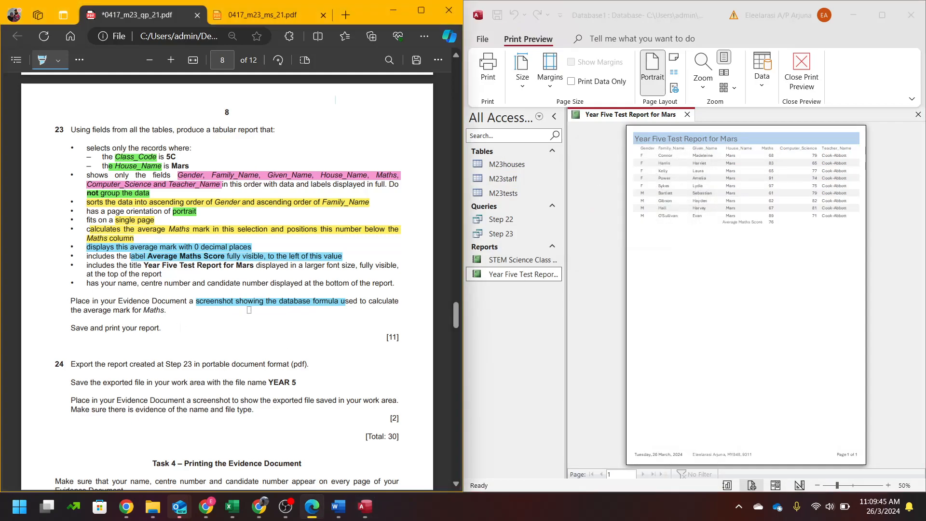
{"action": "scroll", "coordinate": [257, 317], "scroll_direction": "down", "scroll_amount": 4}
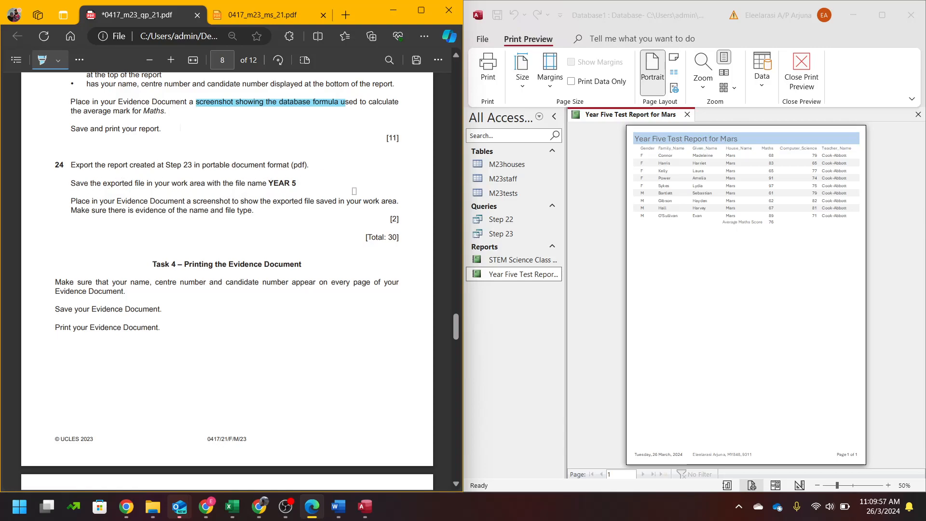
{"action": "left_click", "coordinate": [910, 14]}
- Save the report design changes and rename the exported PDF to Year 5.pdf
{"action": "left_click", "coordinate": [416, 285]}
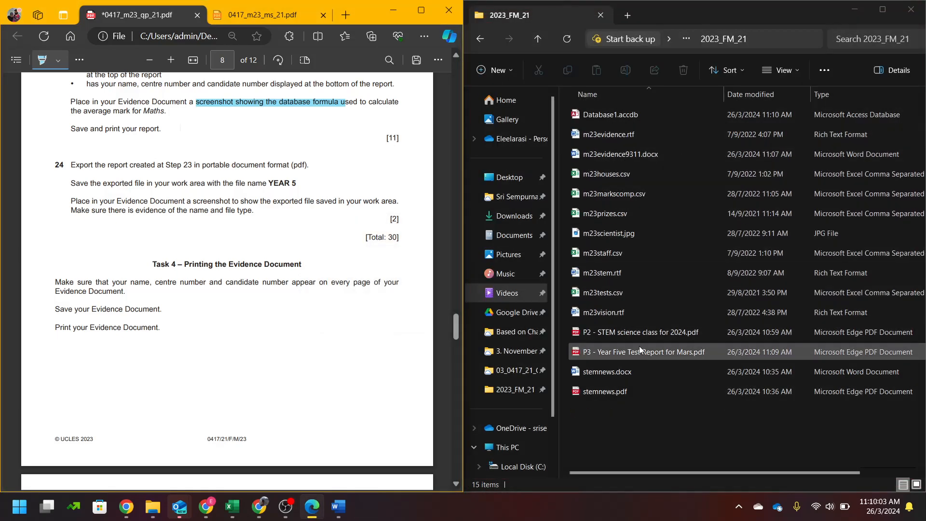
{"action": "left_click", "coordinate": [637, 354]}
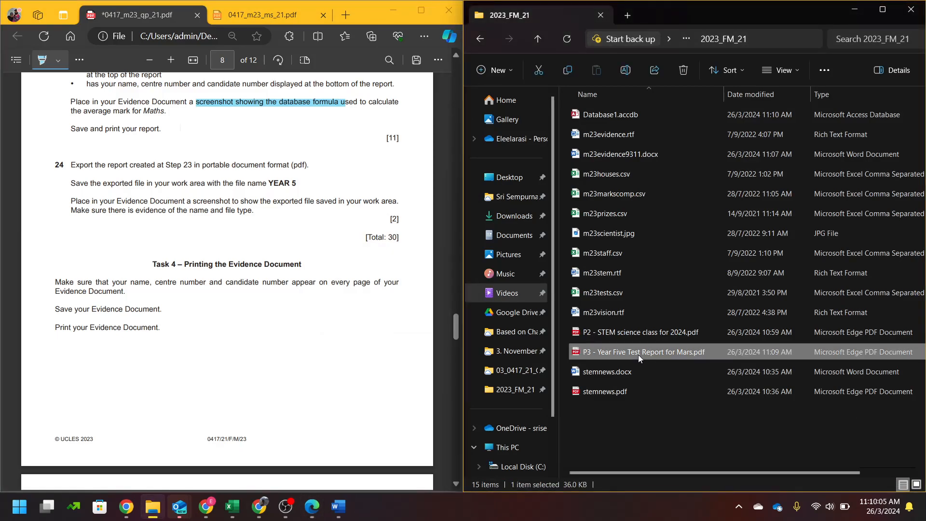
{"action": "left_click", "coordinate": [638, 355]}
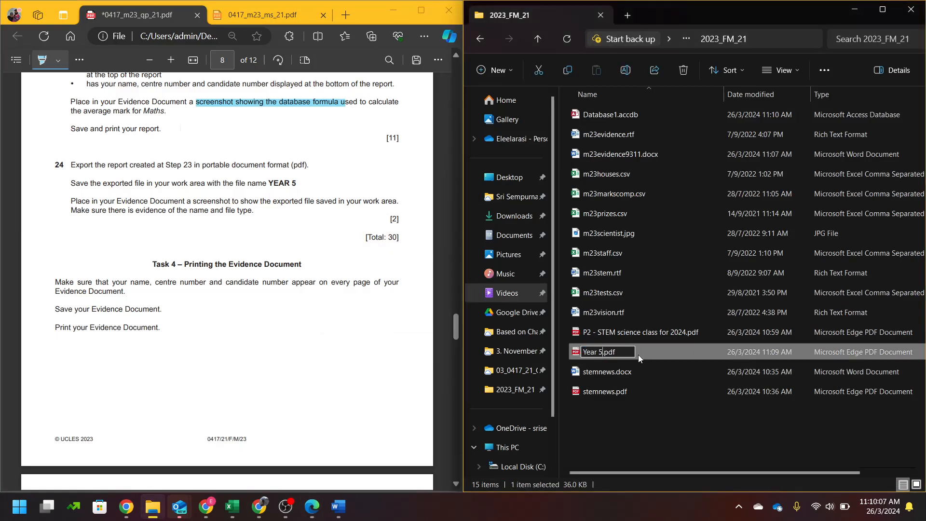
{"action": "key", "text": "Return"}
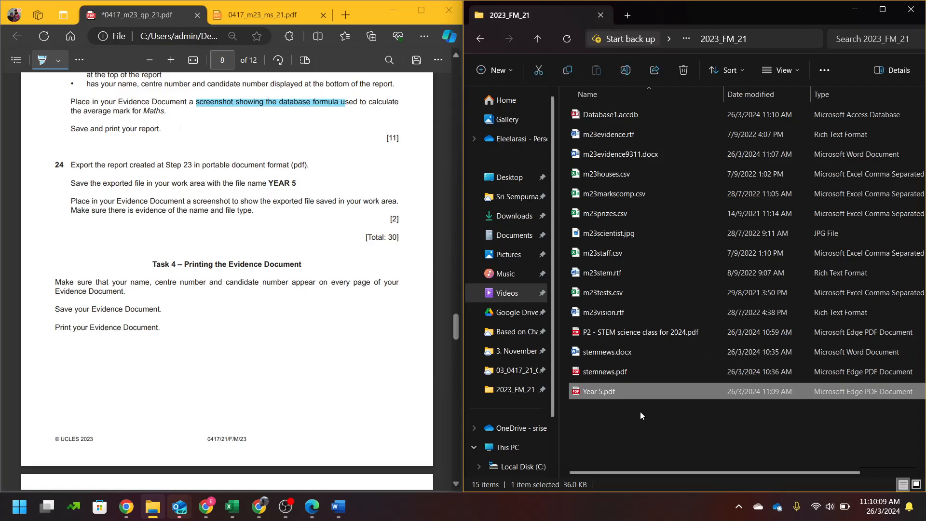
{"action": "left_click", "coordinate": [707, 432]}
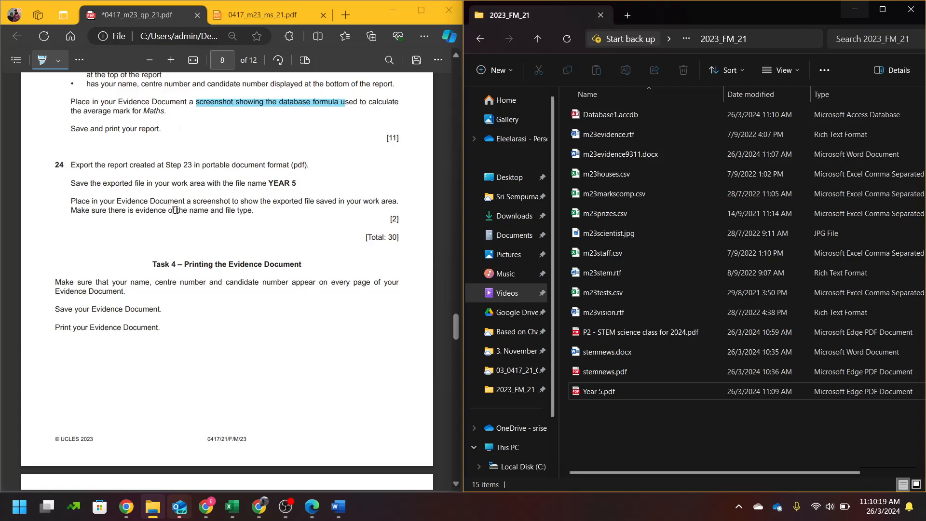
- Snip the Year 5.pdf file row and snap the folder window back to the right half
{"action": "left_click", "coordinate": [882, 9]}
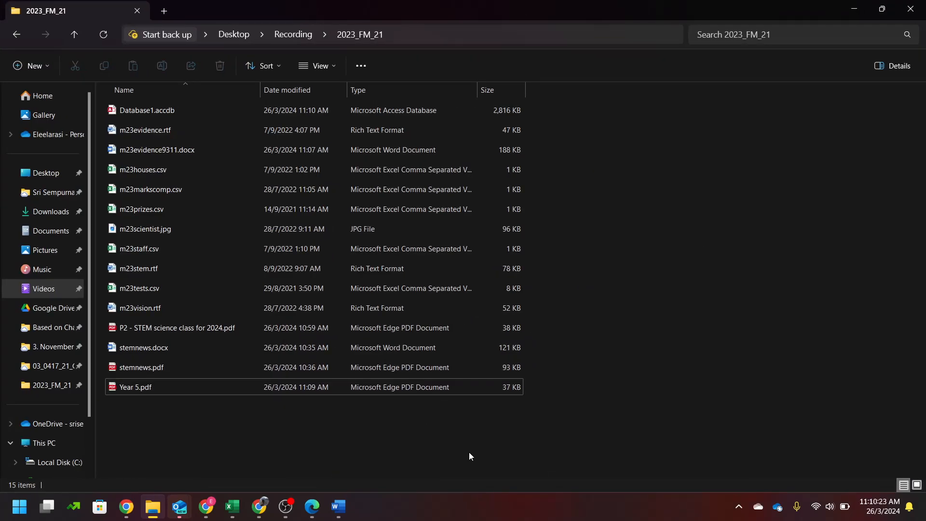
{"action": "key", "text": "super+shift+s"}
{"action": "left_click_drag", "start_coordinate": [104, 375], "coordinate": [528, 398]}
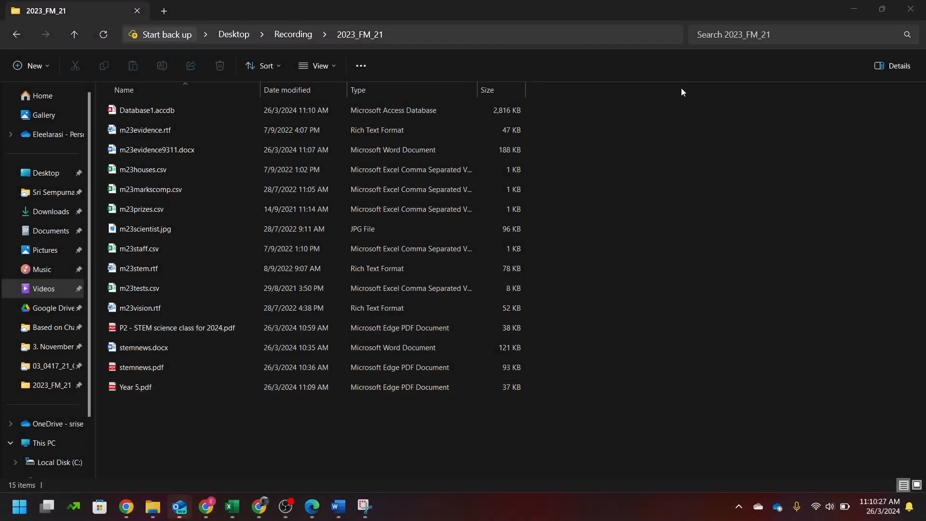
{"action": "left_click_drag", "start_coordinate": [654, 6], "coordinate": [925, 282]}
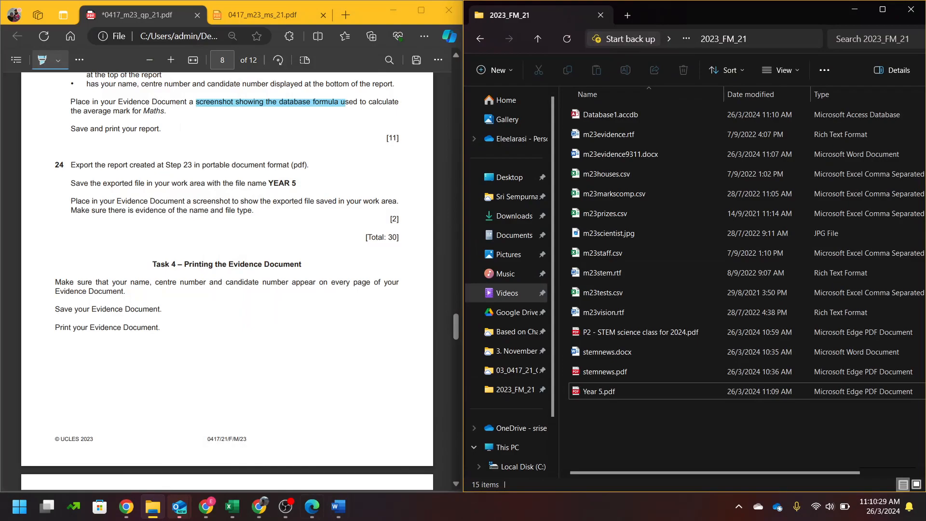
- Paste the Year 5.pdf snip under Step 24 – EVIDENCE 10 and close Word
{"action": "left_click", "coordinate": [337, 506]}
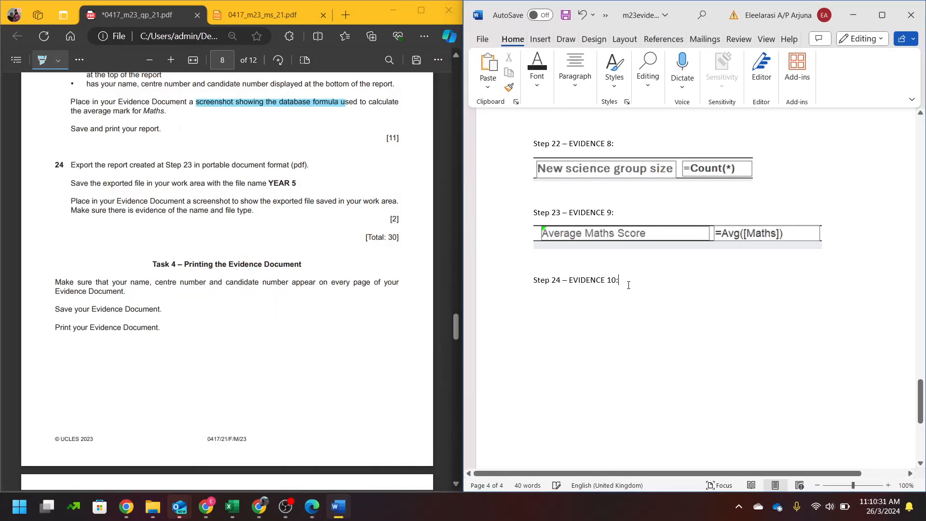
{"action": "key", "text": "ctrl+v"}
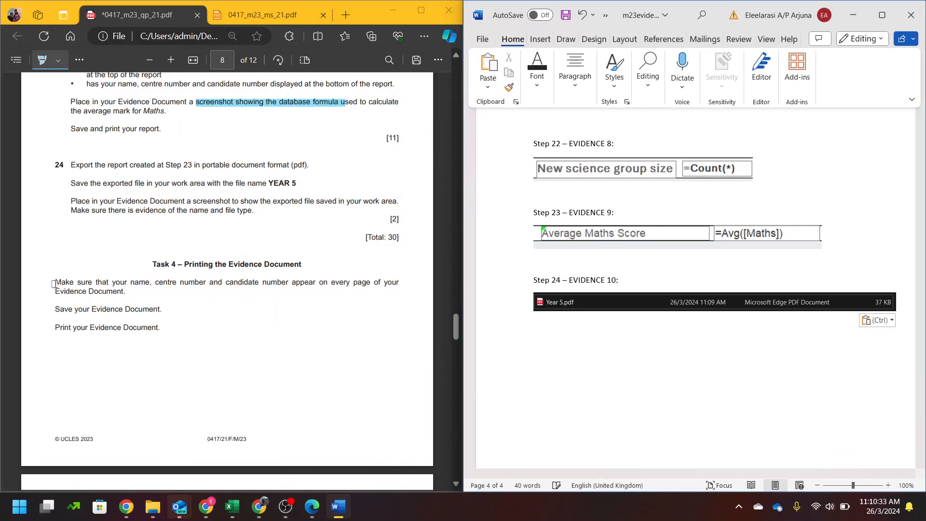
{"action": "left_click", "coordinate": [54, 284]}
{"action": "scroll", "coordinate": [89, 130], "scroll_direction": "down", "scroll_amount": 7}
{"action": "scroll", "coordinate": [89, 130], "scroll_direction": "up", "scroll_amount": 4}
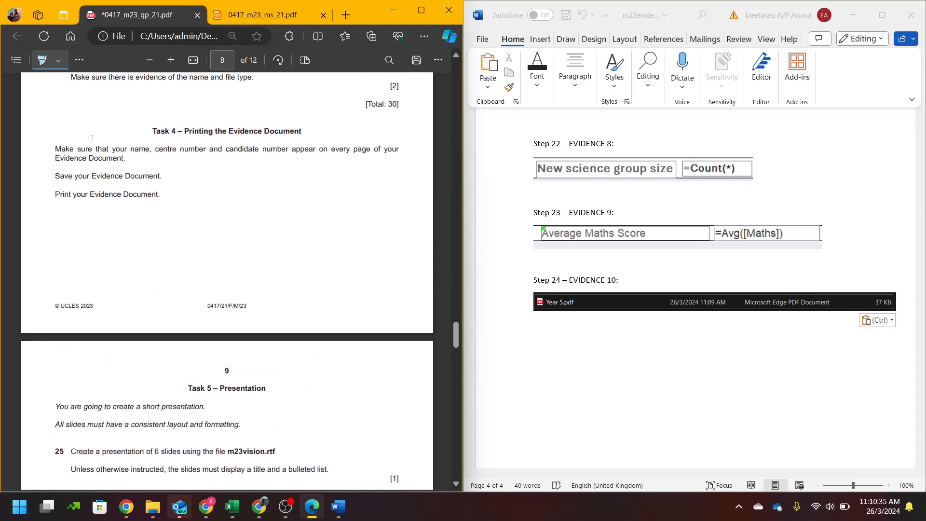
{"action": "left_click", "coordinate": [862, 337]}
{"action": "scroll", "coordinate": [862, 338], "scroll_direction": "down", "scroll_amount": 10}
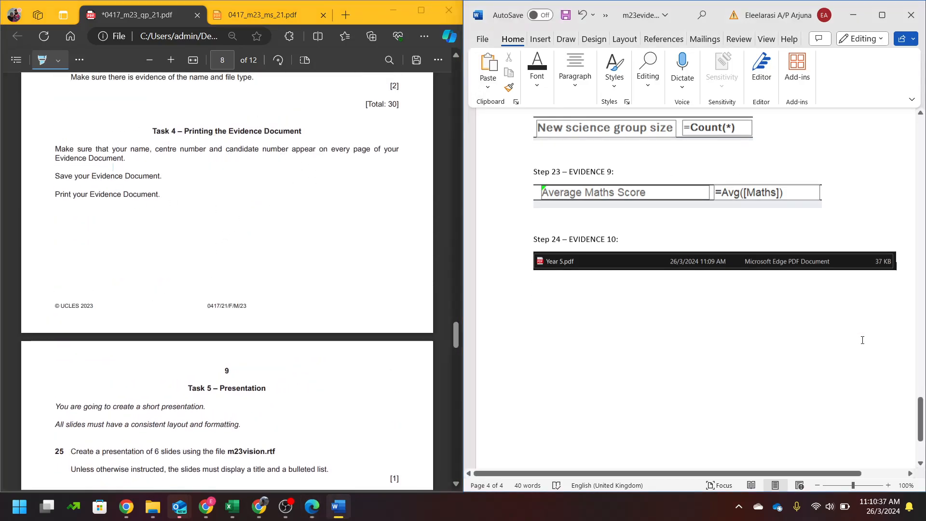
{"action": "left_click", "coordinate": [922, 4]}
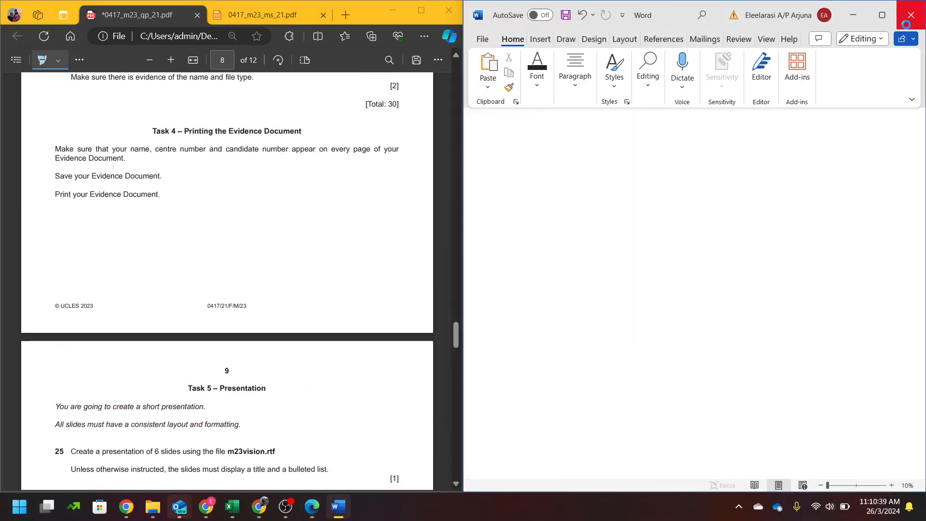
{"action": "left_click", "coordinate": [688, 403]}
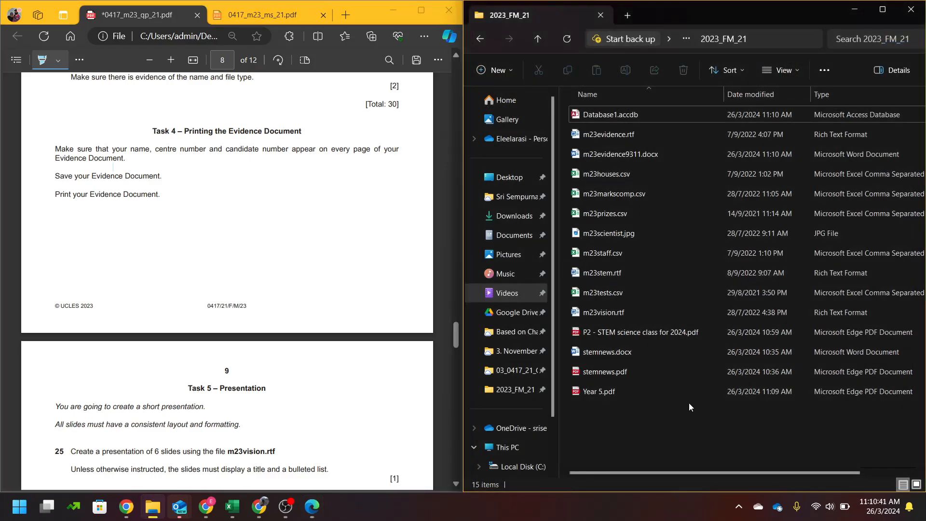
- Scroll the question paper to Task 5 and launch PowerPoint in the right half
{"action": "left_click", "coordinate": [242, 220]}
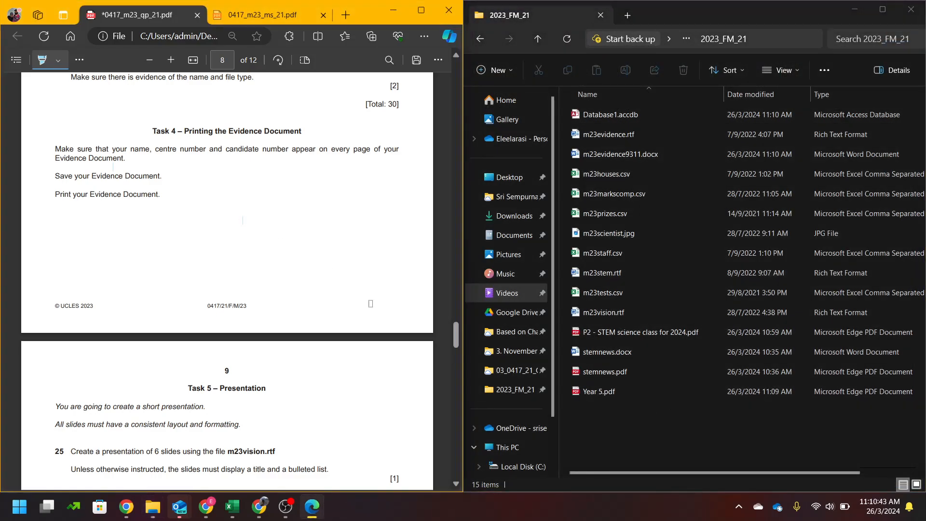
{"action": "scroll", "coordinate": [329, 320], "scroll_direction": "down", "scroll_amount": 5}
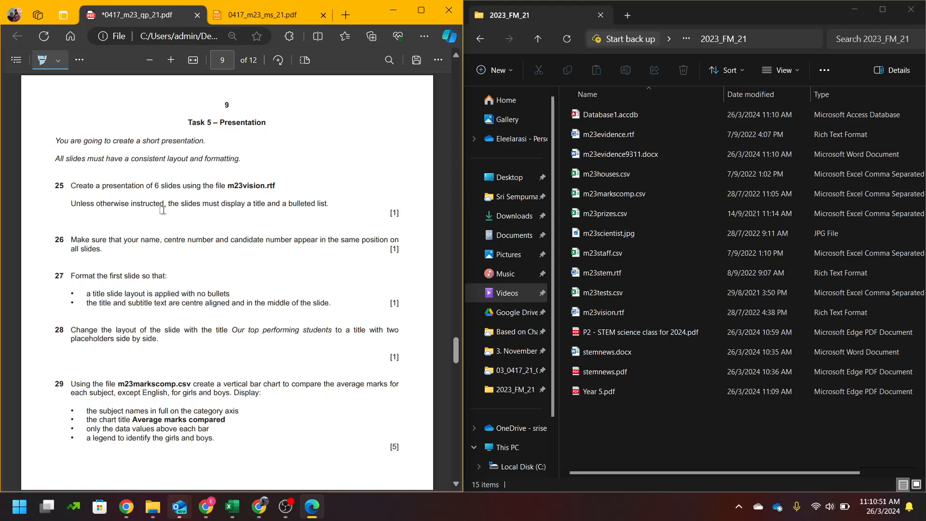
{"action": "key", "text": "super"}
{"action": "type", "text": "power"}
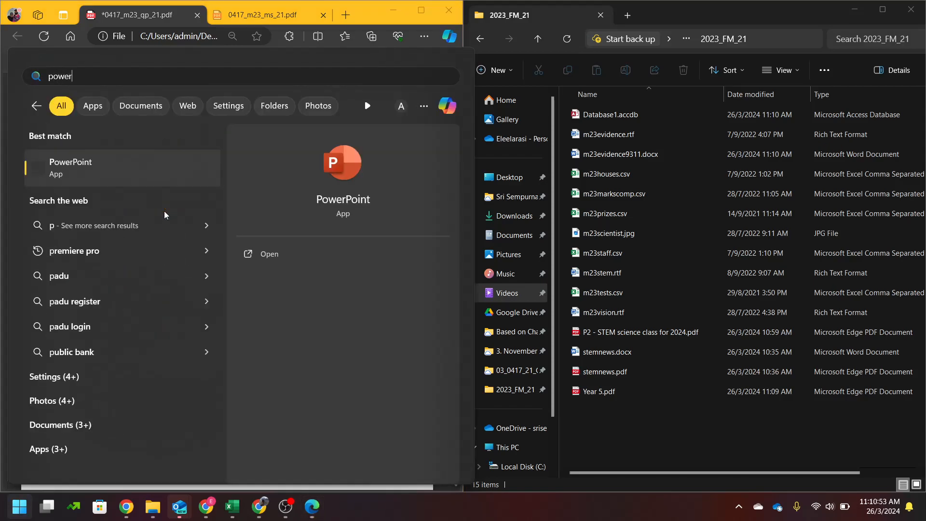
{"action": "key", "text": "Return"}
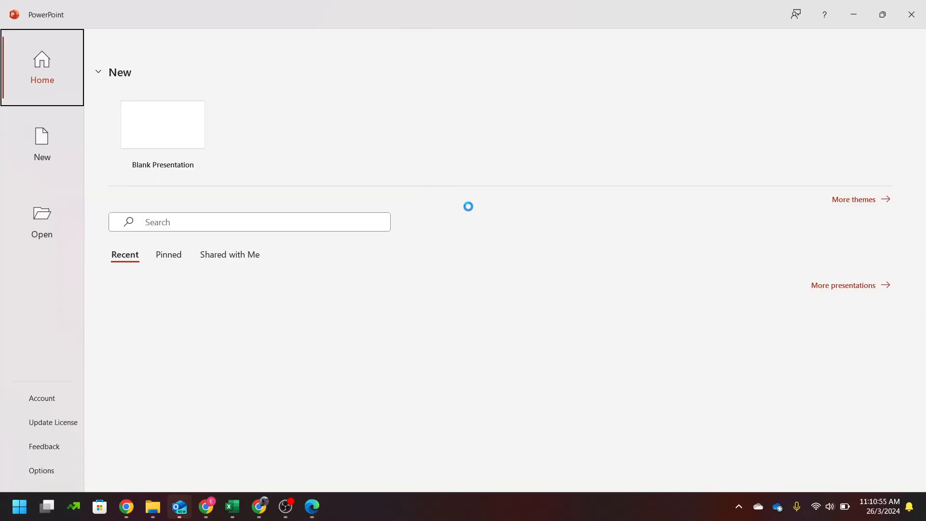
{"action": "left_click_drag", "start_coordinate": [485, 19], "coordinate": [925, 369]}
{"action": "left_click", "coordinate": [502, 207]}
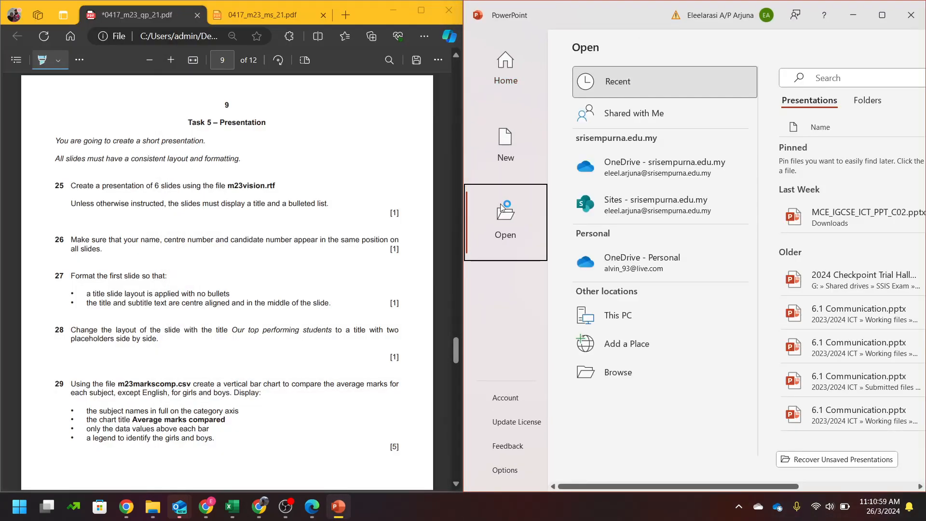
- Open m23vision.rtf from the 2023_FM_21 folder, showing All Files types
{"action": "left_click", "coordinate": [663, 312]}
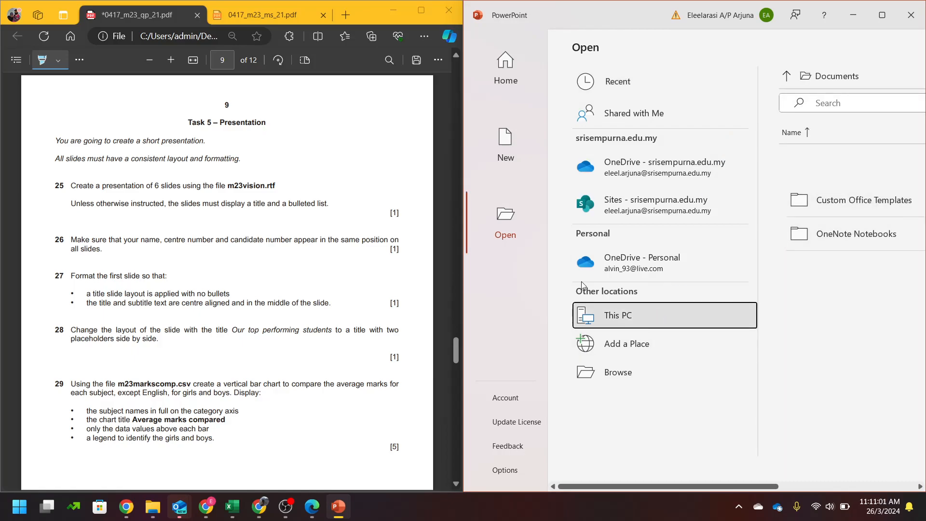
{"action": "left_click", "coordinate": [679, 364]}
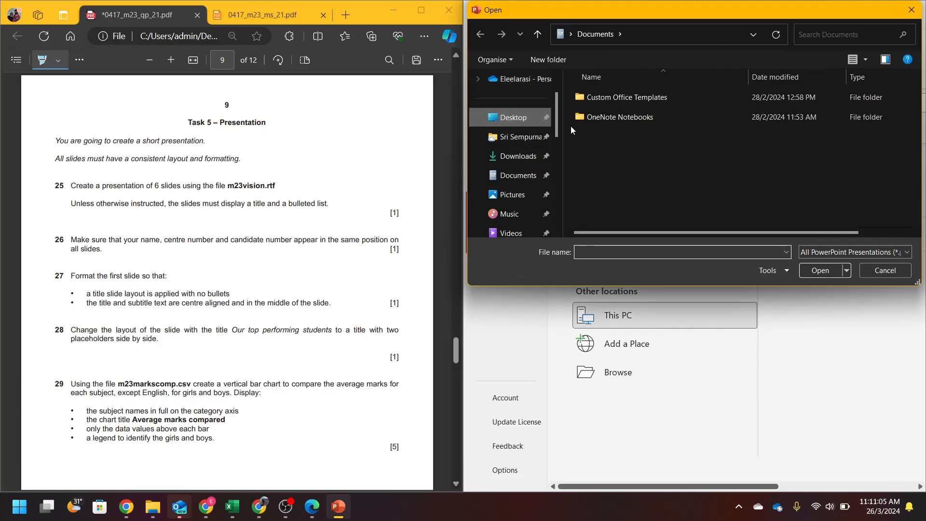
{"action": "left_click", "coordinate": [515, 117]}
{"action": "double_click", "coordinate": [599, 156]}
{"action": "double_click", "coordinate": [584, 100]}
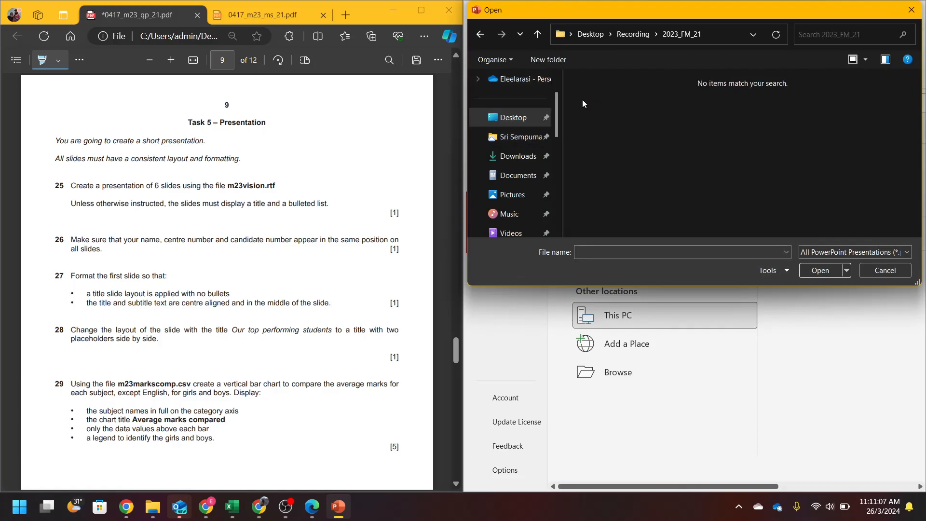
{"action": "left_click", "coordinate": [897, 250]}
{"action": "left_click", "coordinate": [837, 260]}
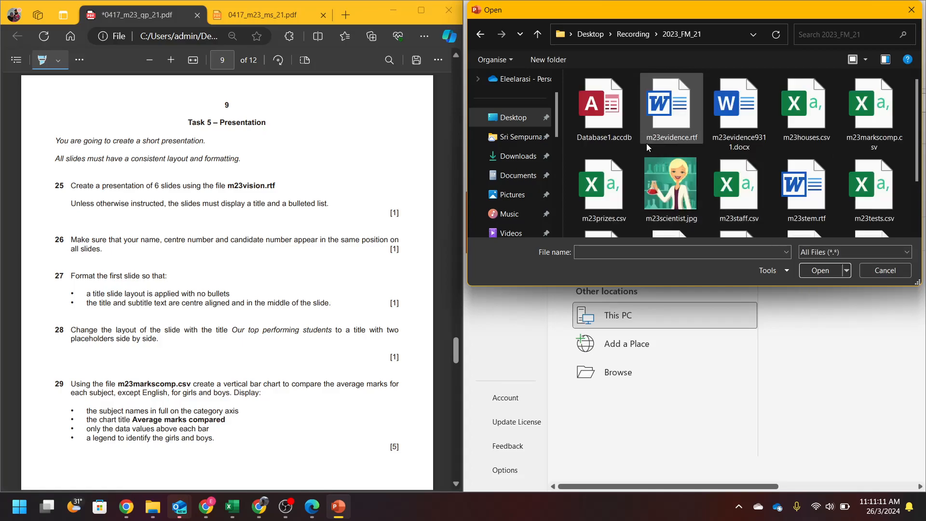
{"action": "scroll", "coordinate": [805, 192], "scroll_direction": "down", "scroll_amount": 2}
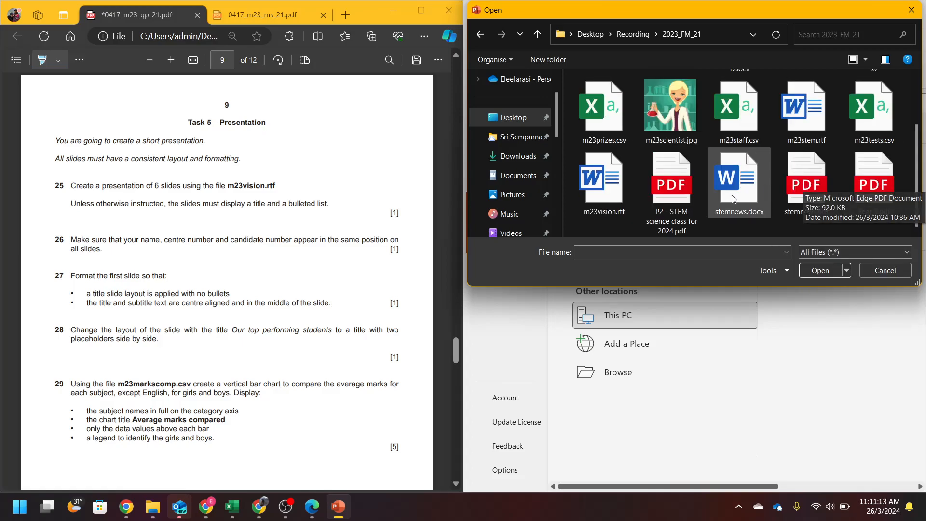
{"action": "double_click", "coordinate": [622, 211]}
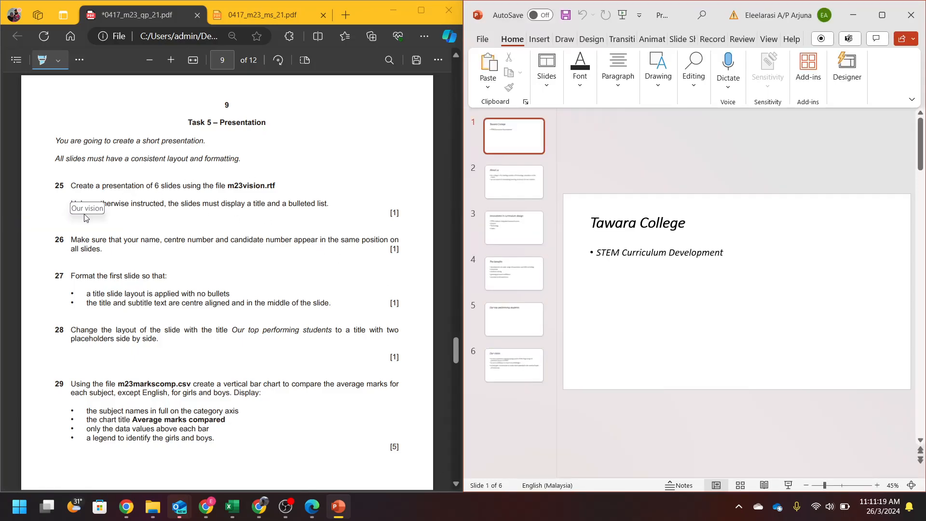
- Review the six imported slides, return to the Tawara College slide and widen the window
{"action": "left_click", "coordinate": [507, 192]}
{"action": "left_click", "coordinate": [520, 225]}
{"action": "left_click", "coordinate": [523, 252]}
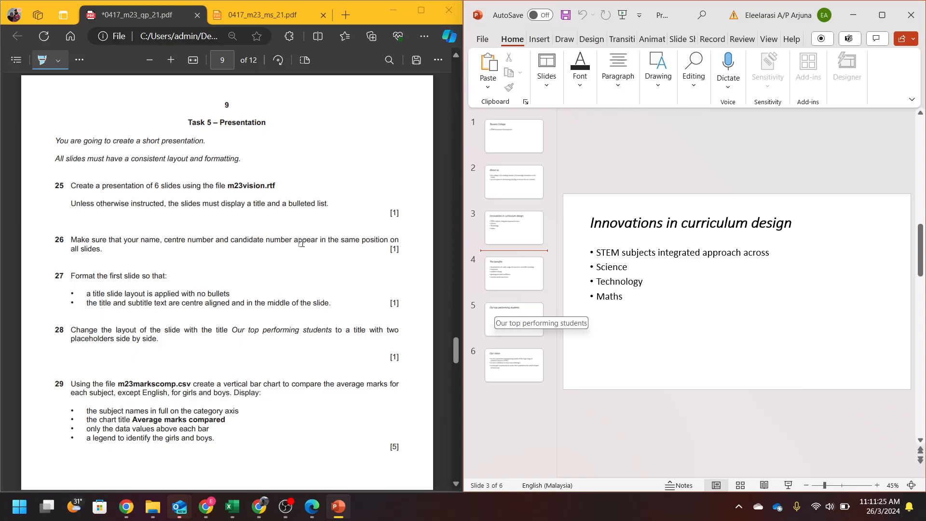
{"action": "left_click", "coordinate": [526, 140]}
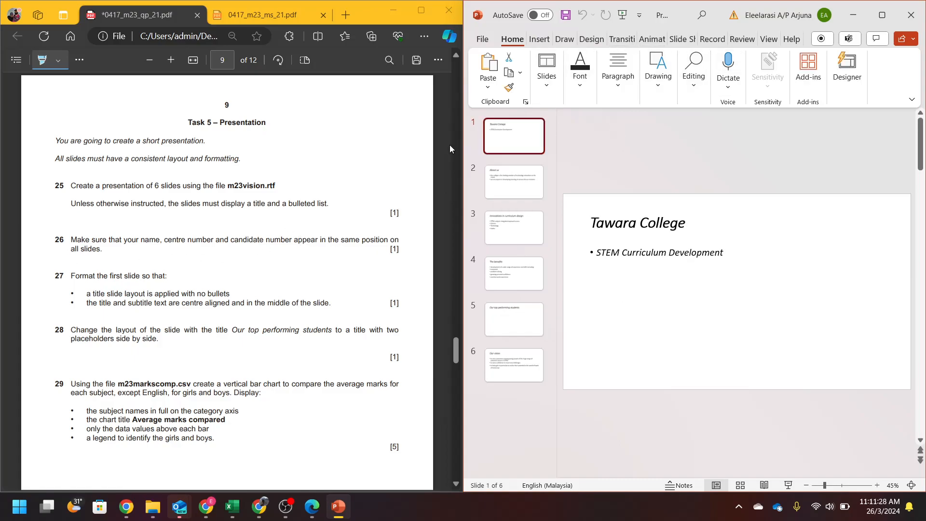
{"action": "left_click_drag", "start_coordinate": [461, 147], "coordinate": [407, 150]}
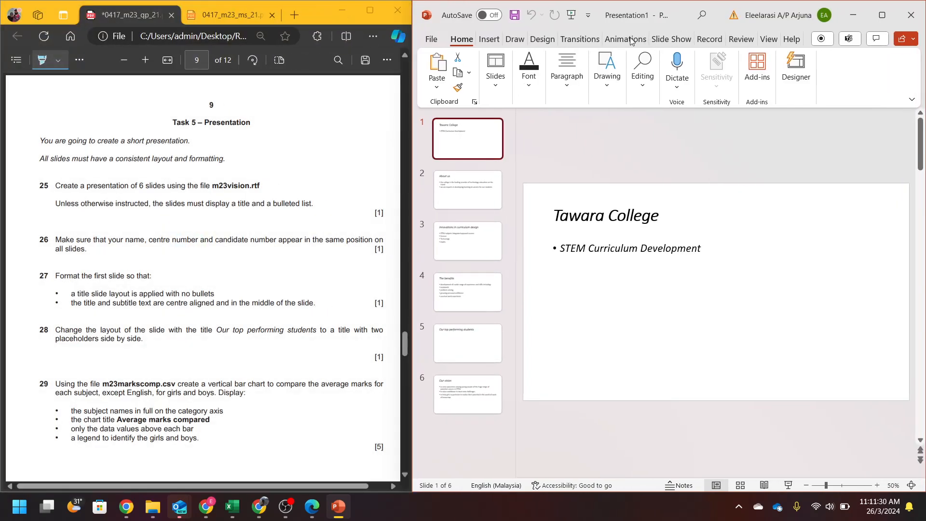
- In Slide Master view, type the candidate's name, centre and candidate numbers into the top master's footer
{"action": "left_click", "coordinate": [768, 42]}
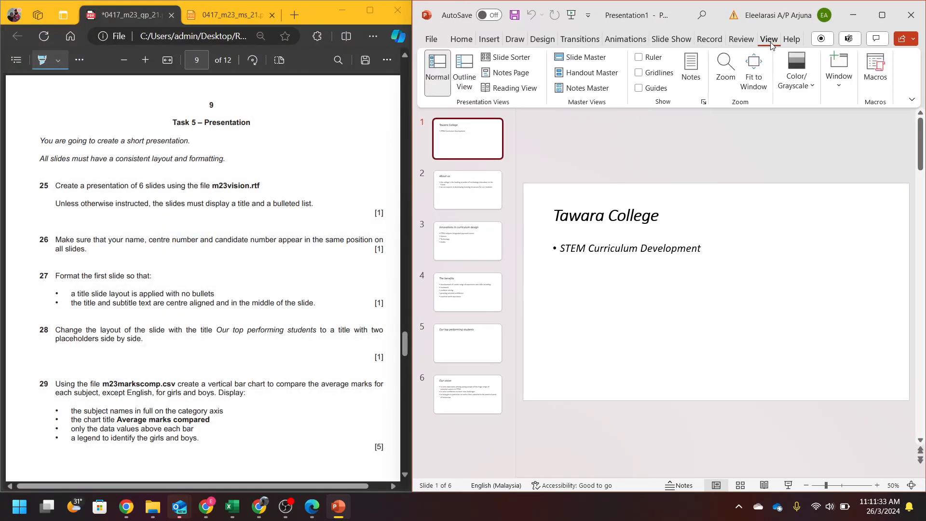
{"action": "left_click", "coordinate": [578, 65]}
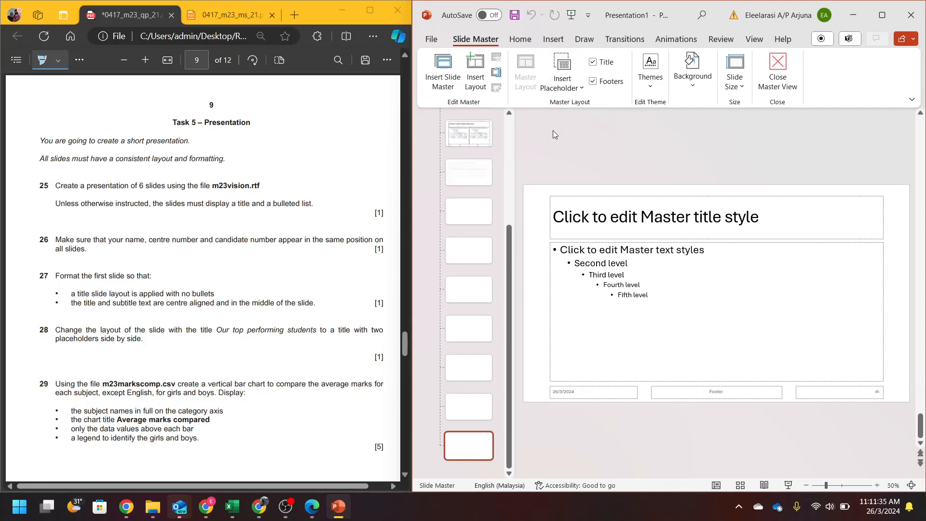
{"action": "left_click", "coordinate": [473, 149]}
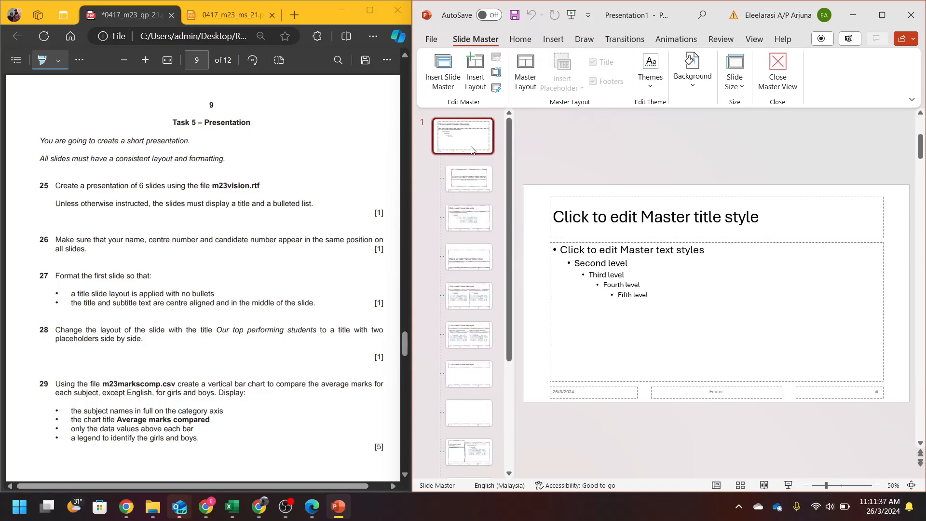
{"action": "left_click", "coordinate": [710, 392]}
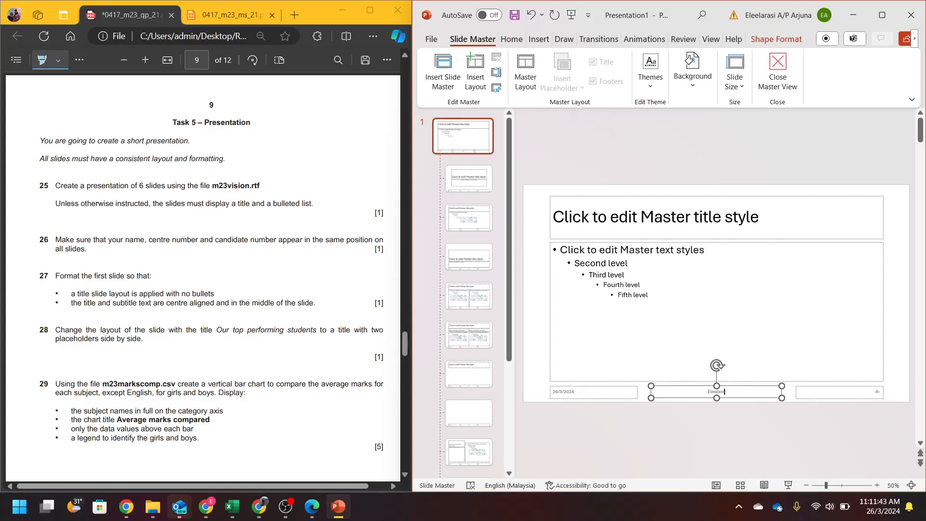
{"action": "left_click", "coordinate": [745, 453]}
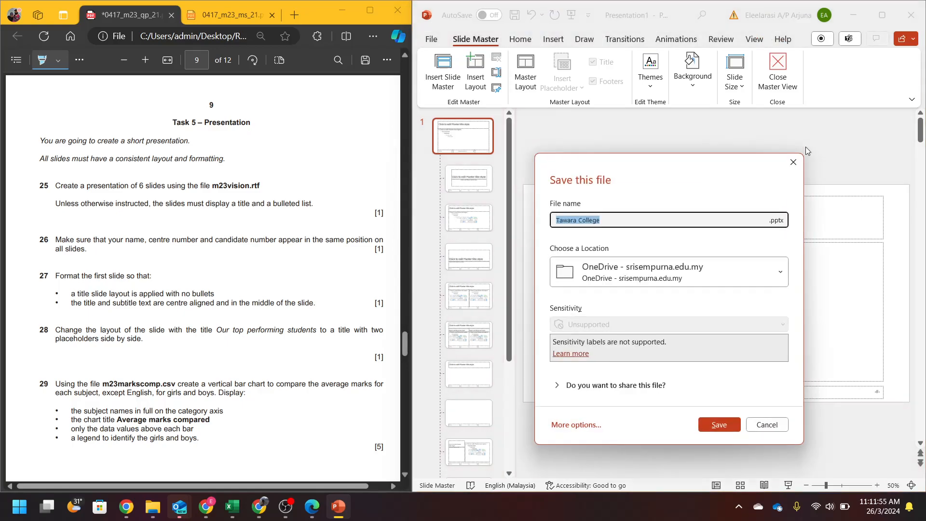
- Save the presentation as 'Task 5' in Desktop > Recording > 2023_FM_21, then close Master View
{"action": "left_click", "coordinate": [576, 425]}
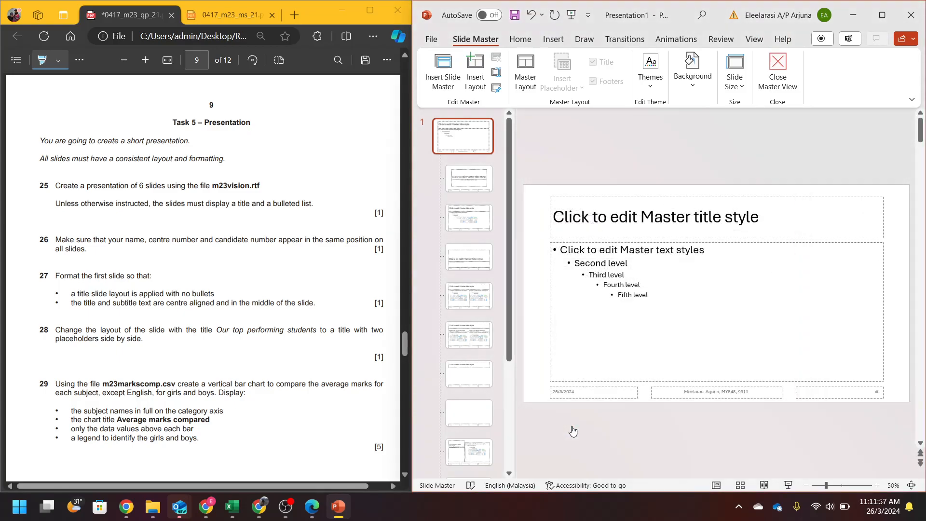
{"action": "left_click", "coordinate": [583, 280]}
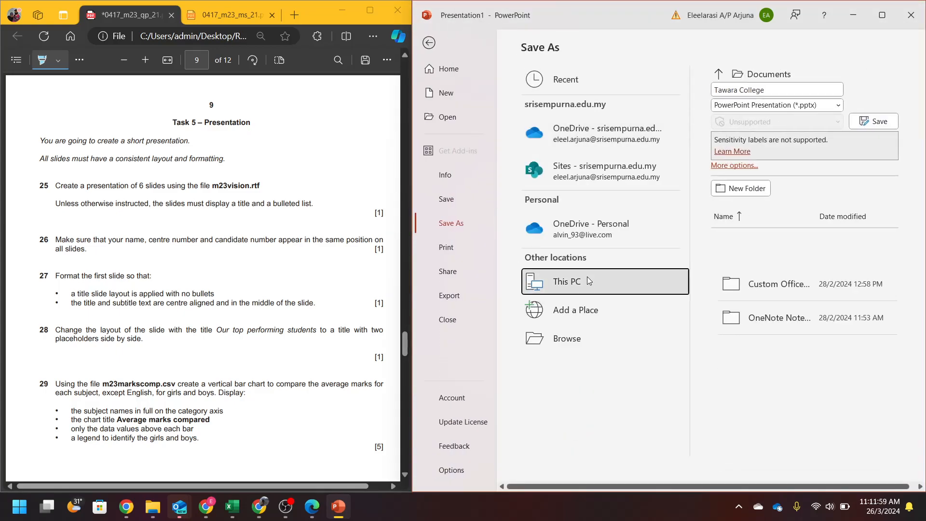
{"action": "left_click", "coordinate": [565, 338]}
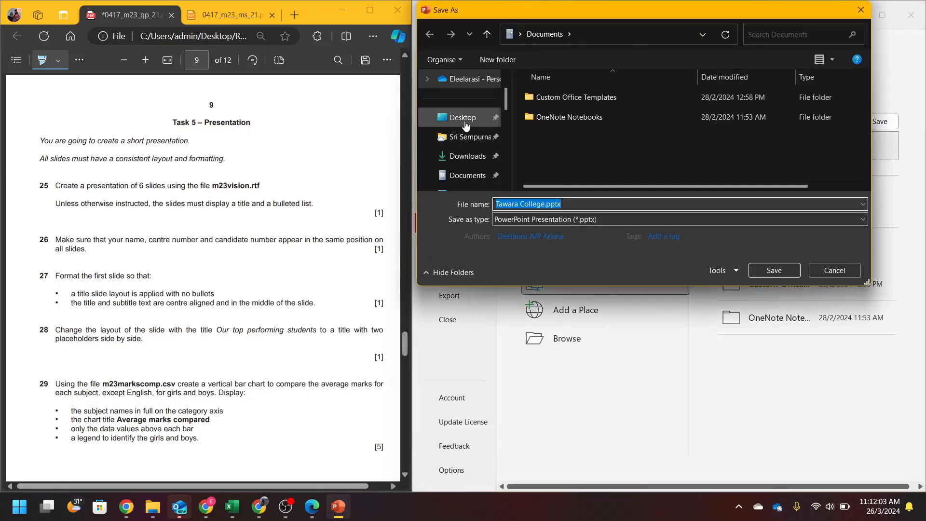
{"action": "left_click", "coordinate": [461, 117]}
{"action": "double_click", "coordinate": [568, 157]}
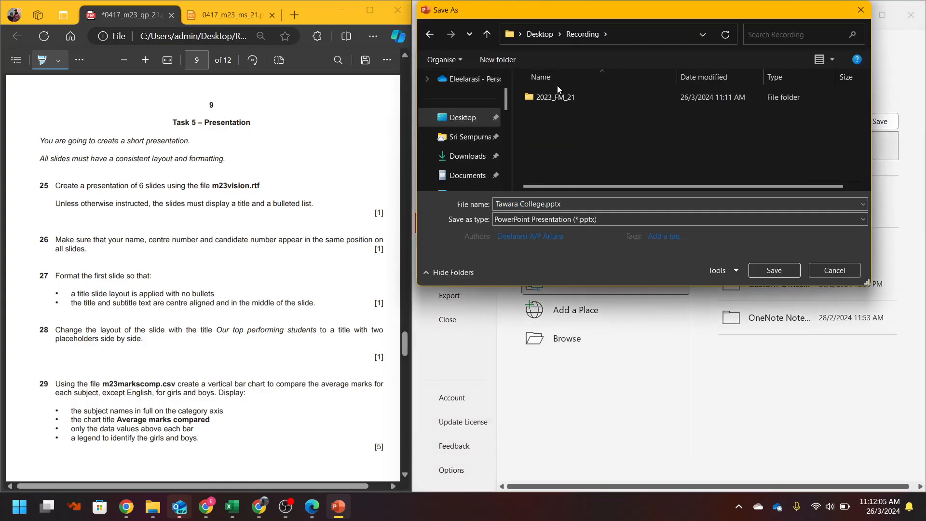
{"action": "double_click", "coordinate": [552, 97]}
{"action": "left_click", "coordinate": [544, 205]}
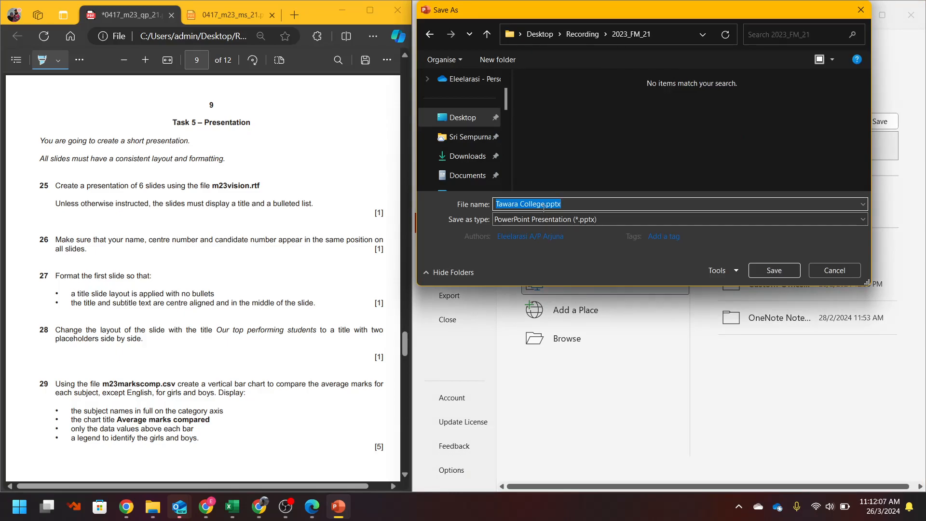
{"action": "type", "text": "Task 5"}
{"action": "key", "text": "Return"}
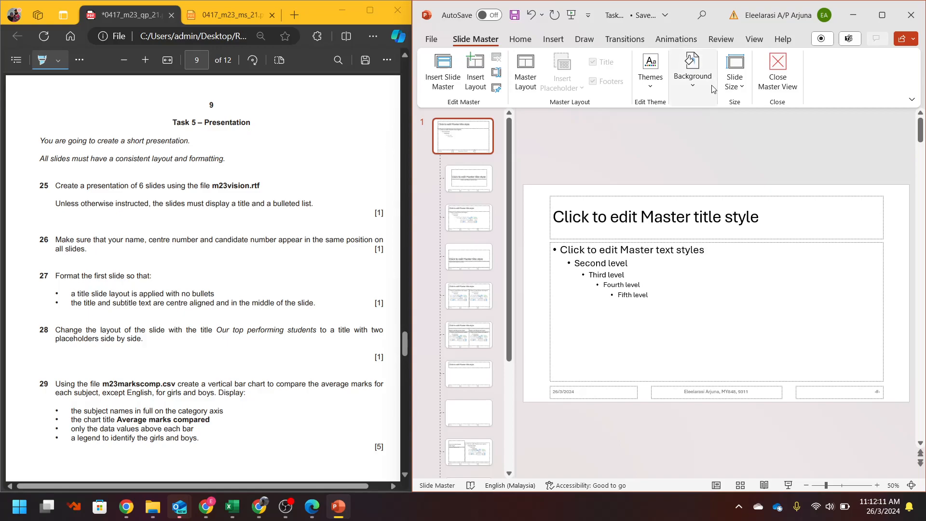
{"action": "left_click", "coordinate": [777, 65]}
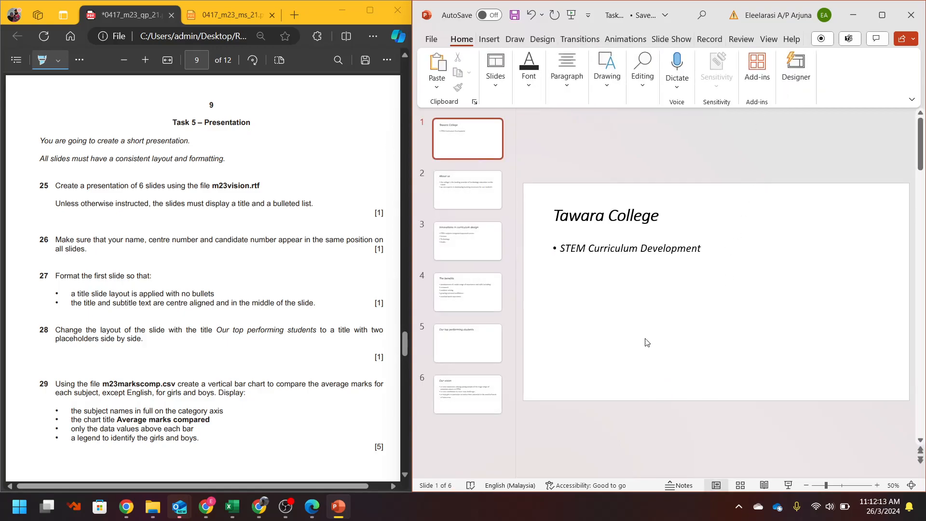
- Open the Header & Footer settings from the Insert tab, dismissing the Cameo tip and comments pane
{"action": "left_click", "coordinate": [489, 40]}
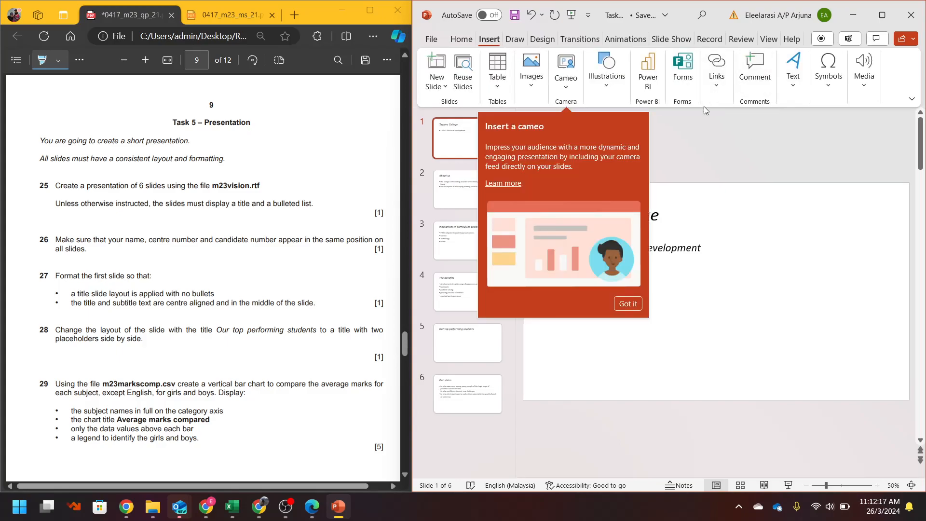
{"action": "left_click", "coordinate": [628, 304]}
{"action": "left_click", "coordinate": [769, 77]}
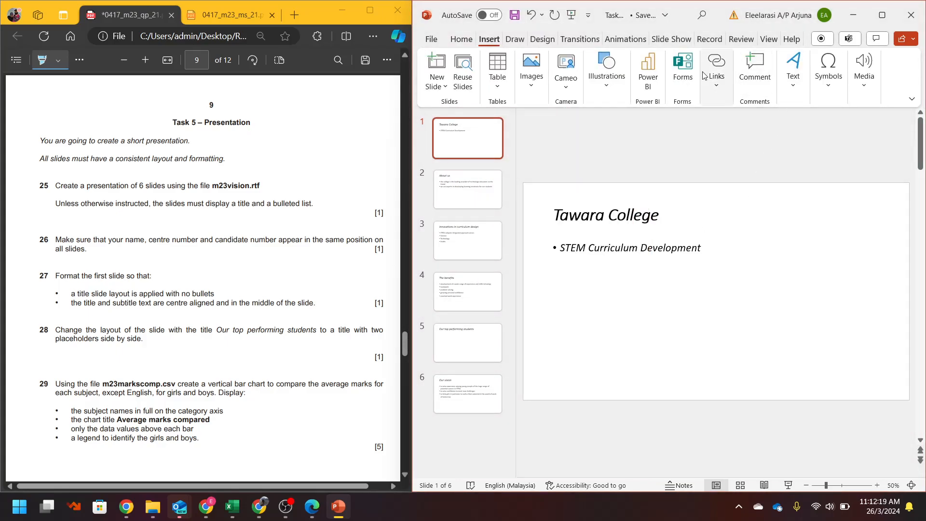
{"action": "left_click", "coordinate": [911, 124]}
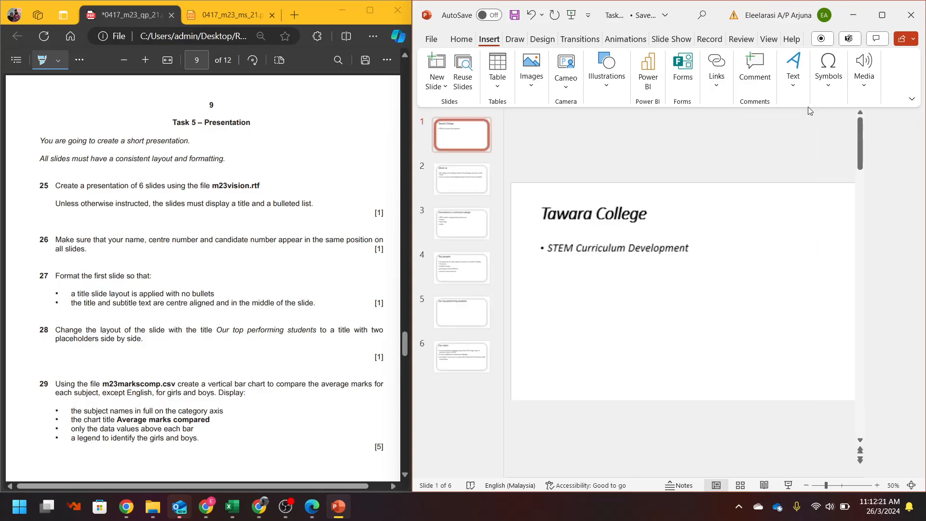
{"action": "left_click", "coordinate": [800, 84]}
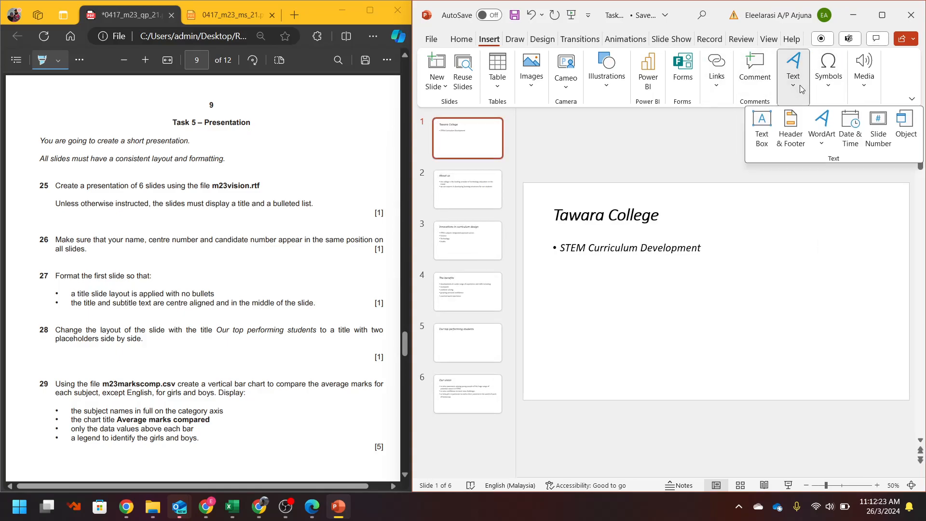
{"action": "left_click", "coordinate": [790, 137]}
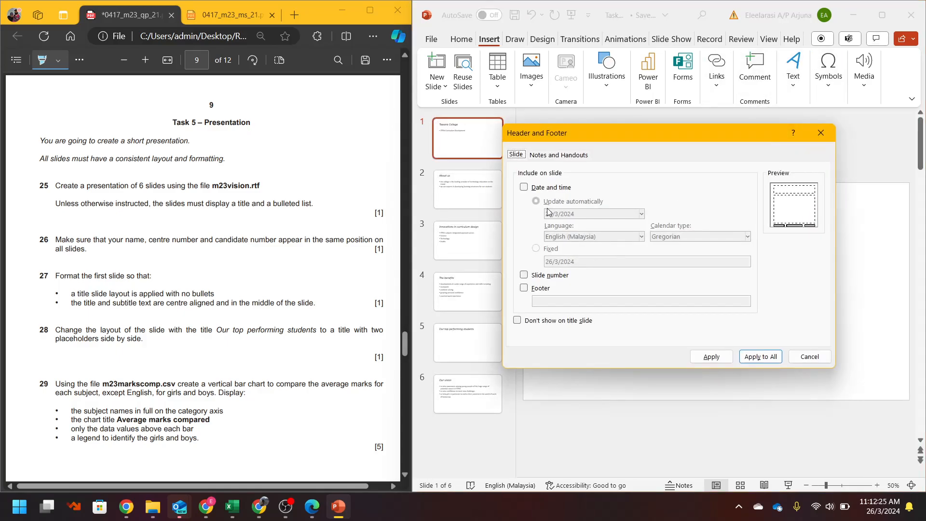
- Enable a footer with the candidate's name, centre number and candidate number, applied to all slides
{"action": "left_click", "coordinate": [534, 291]}
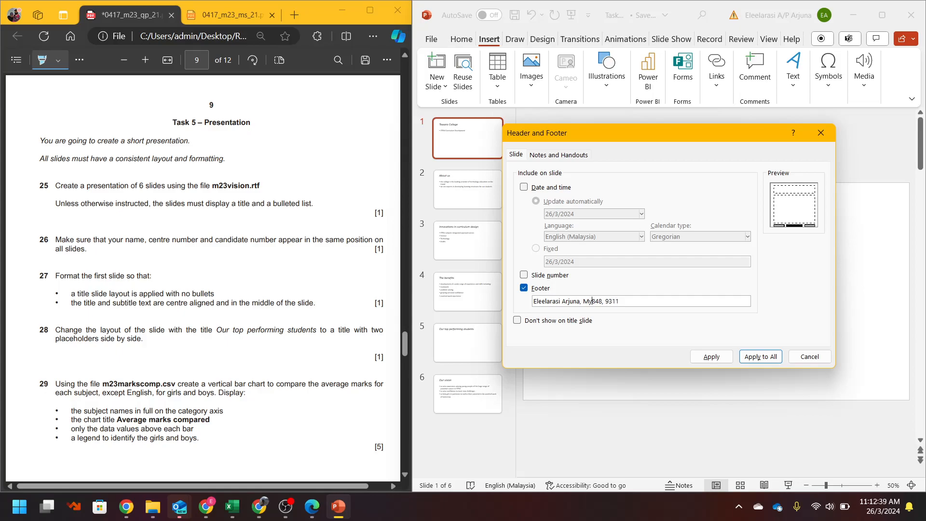
{"action": "key", "text": "BackSpace"}
{"action": "type", "text": "Y"}
{"action": "left_click", "coordinate": [750, 359]}
- Step through the slides to confirm each one shows the footer, returning to slide 1
{"action": "left_click", "coordinate": [472, 199]}
{"action": "key", "text": "Up"}
{"action": "key", "text": "Down"}
{"action": "key", "text": "Down"}
{"action": "key", "text": "Down"}
{"action": "key", "text": "Down"}
{"action": "key", "text": "Down"}
{"action": "key", "text": "Up"}
{"action": "key", "text": "Home"}
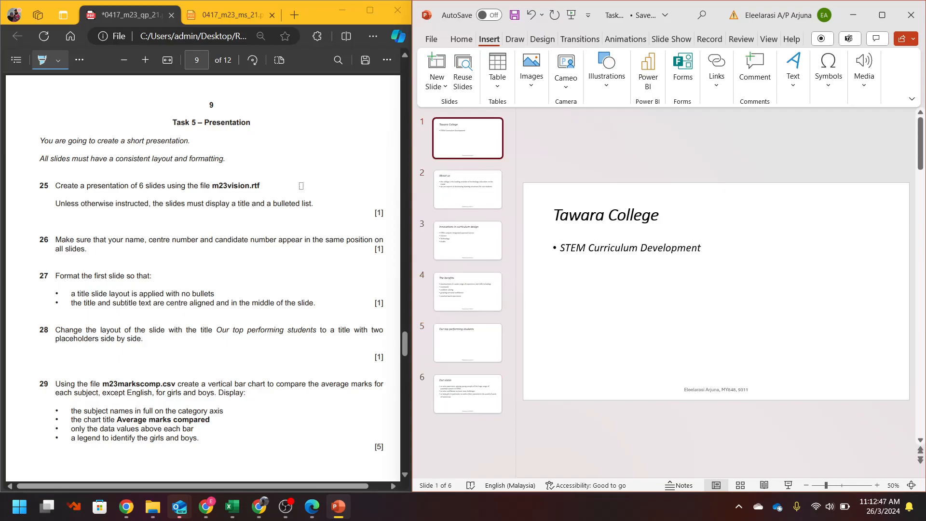
{"action": "scroll", "coordinate": [172, 244], "scroll_direction": "down", "scroll_amount": 3}
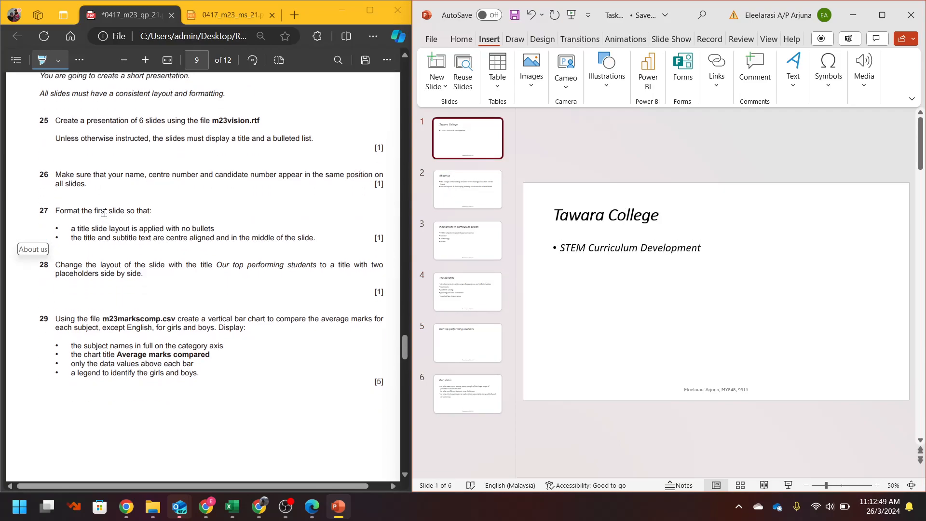
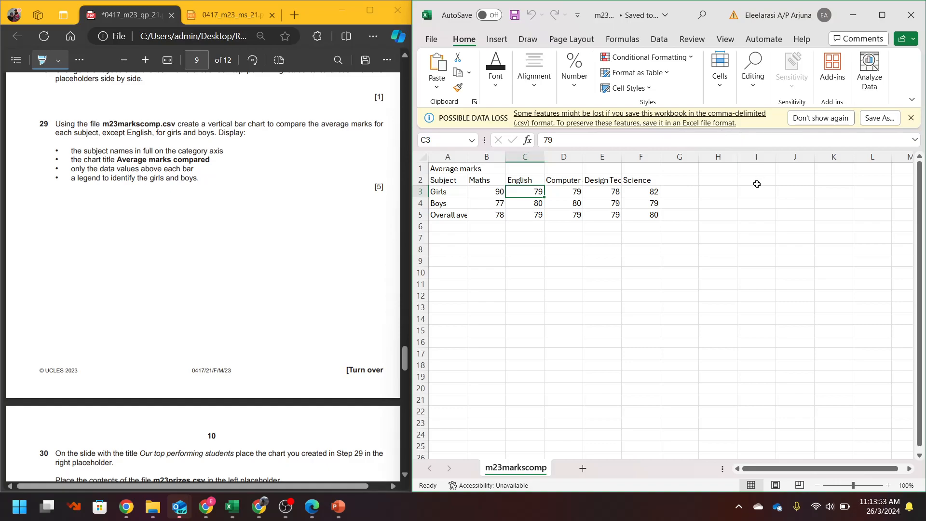
- Move the English column from column C to the end of the marks table
{"action": "left_click", "coordinate": [518, 156]}
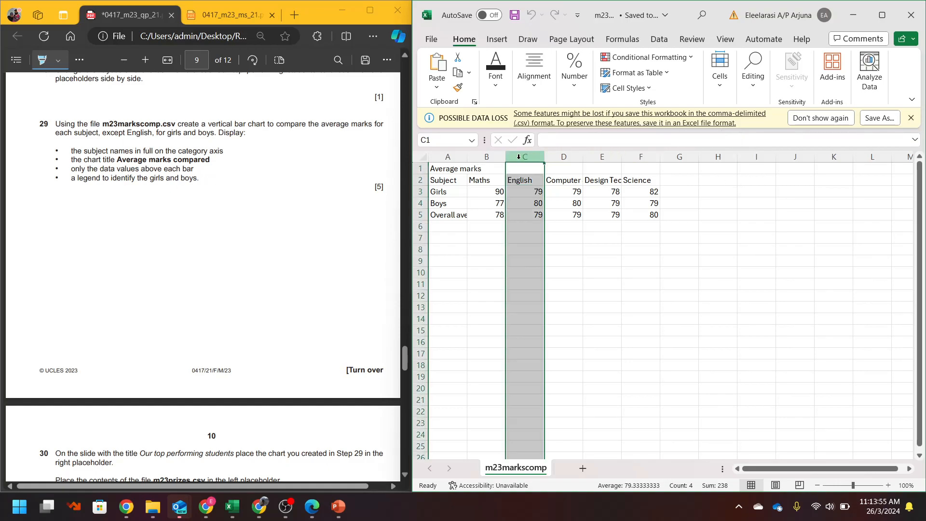
{"action": "key", "text": "ctrl+x"}
{"action": "left_click", "coordinate": [671, 156]}
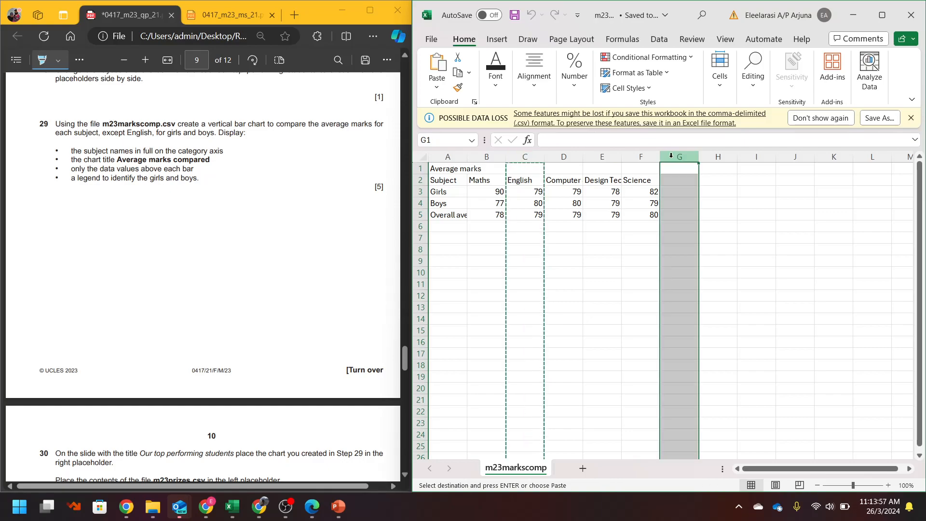
{"action": "right_click", "coordinate": [671, 156]}
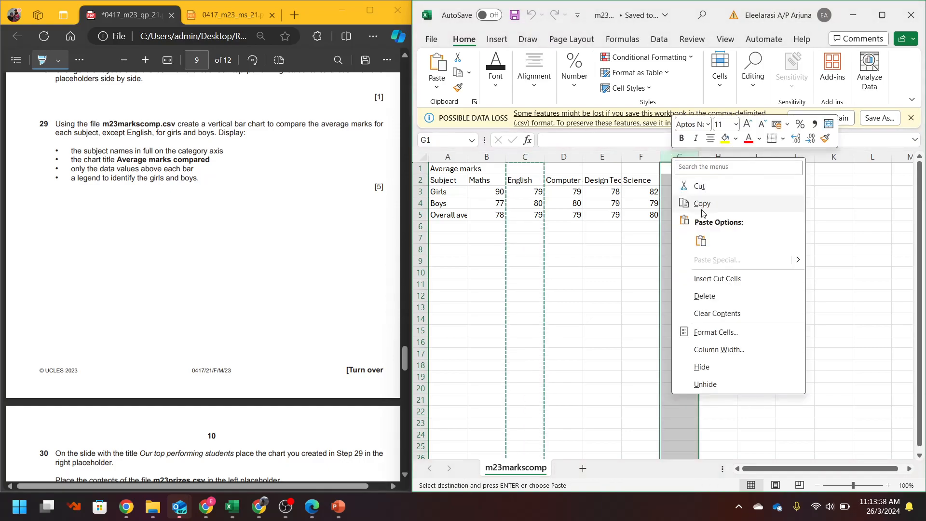
{"action": "left_click", "coordinate": [718, 281]}
{"action": "left_click", "coordinate": [596, 225]}
- Auto-fit all column widths, then select the girls' and boys' marks for three subjects
{"action": "left_click_drag", "start_coordinate": [444, 181], "coordinate": [596, 205]}
{"action": "left_click", "coordinate": [506, 263]}
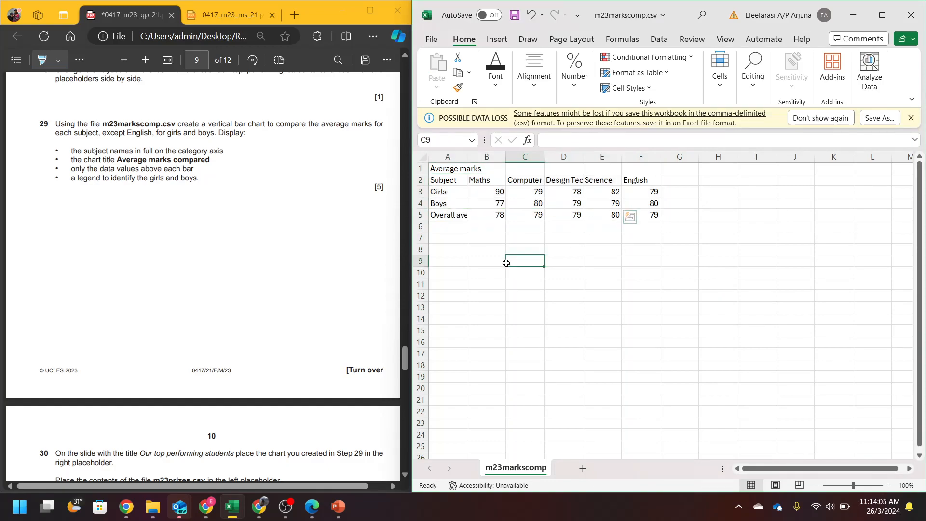
{"action": "left_click", "coordinate": [422, 157]}
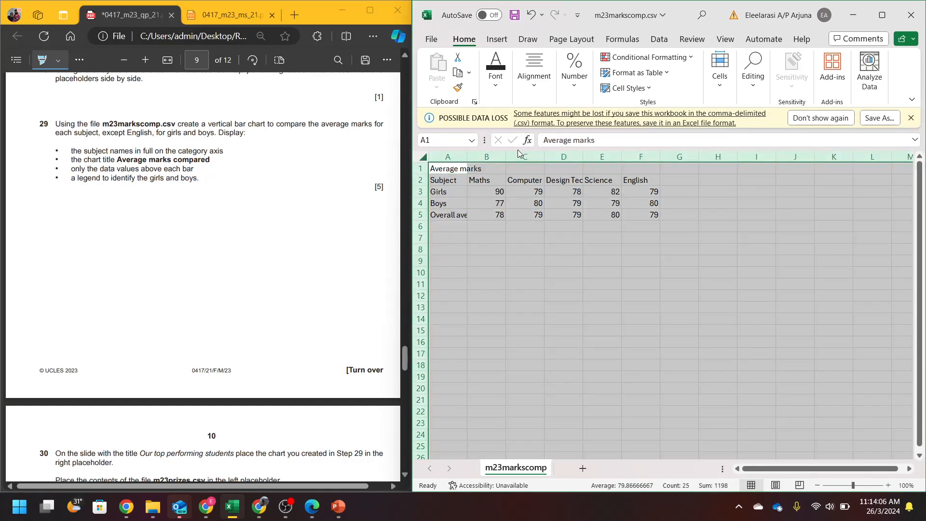
{"action": "double_click", "coordinate": [467, 156]}
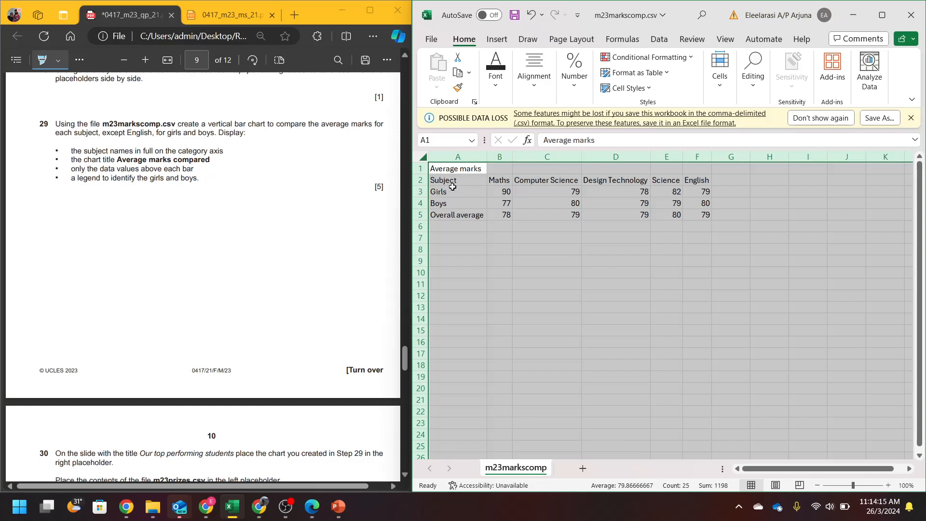
{"action": "left_click_drag", "start_coordinate": [450, 182], "coordinate": [621, 206]}
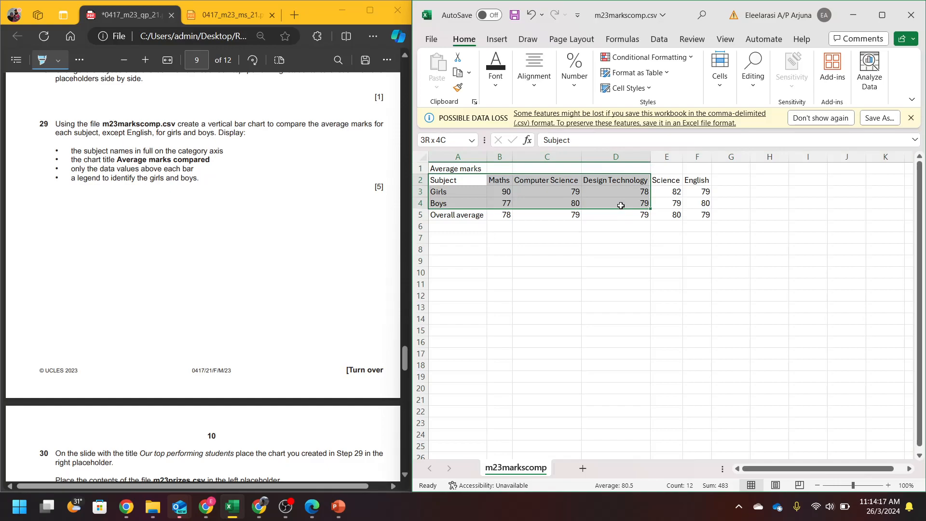
{"action": "left_click", "coordinate": [497, 38]}
- Insert a clustered column chart of the marks, extending its data range to include Science
{"action": "left_click", "coordinate": [529, 70]}
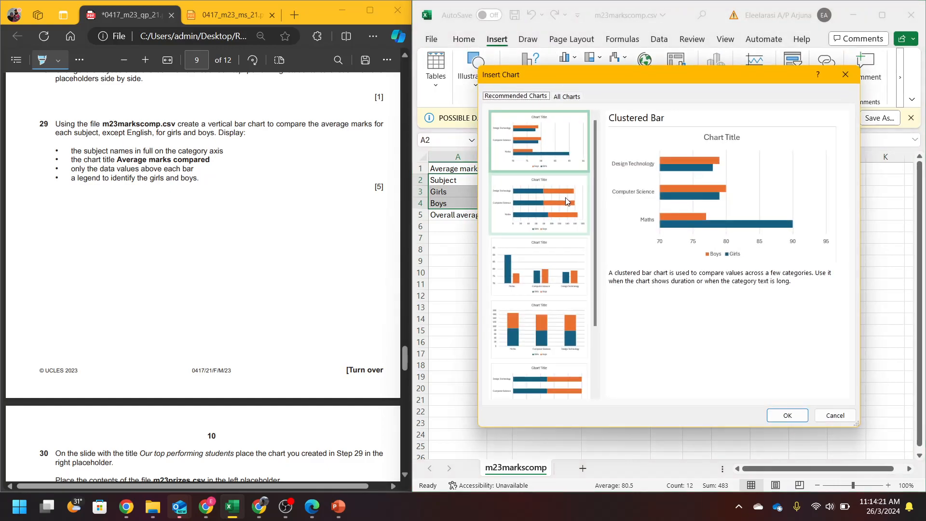
{"action": "double_click", "coordinate": [543, 265]}
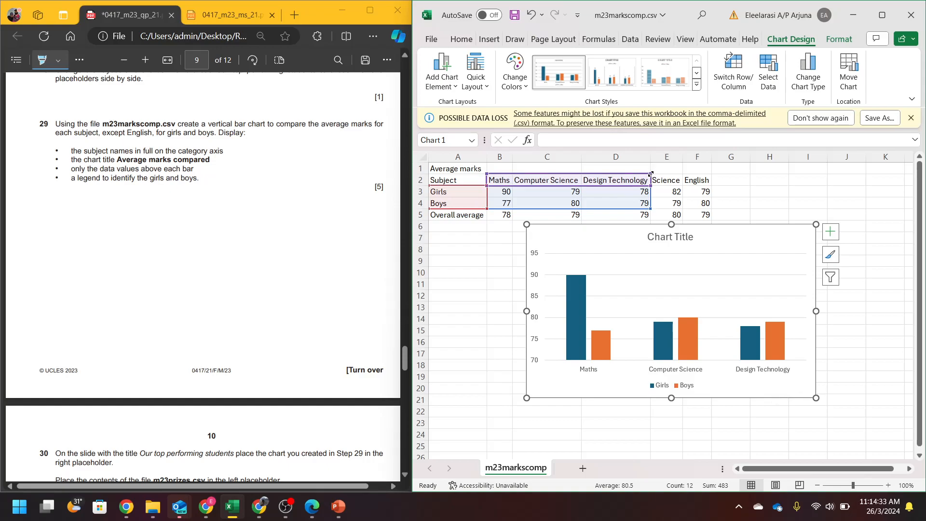
{"action": "left_click_drag", "start_coordinate": [657, 172], "coordinate": [684, 172]}
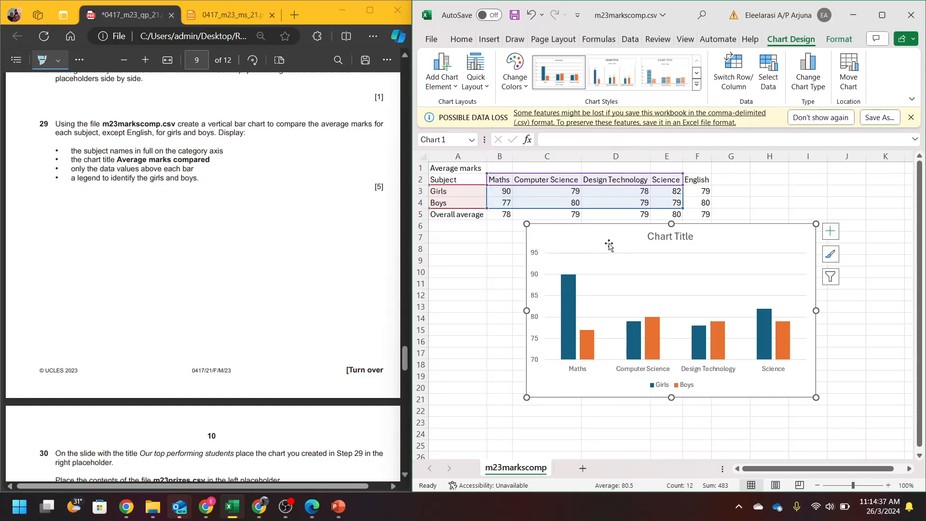
- Retitle the chart 'Average marks compared'
{"action": "left_click", "coordinate": [672, 237]}
{"action": "triple_click", "coordinate": [671, 239]}
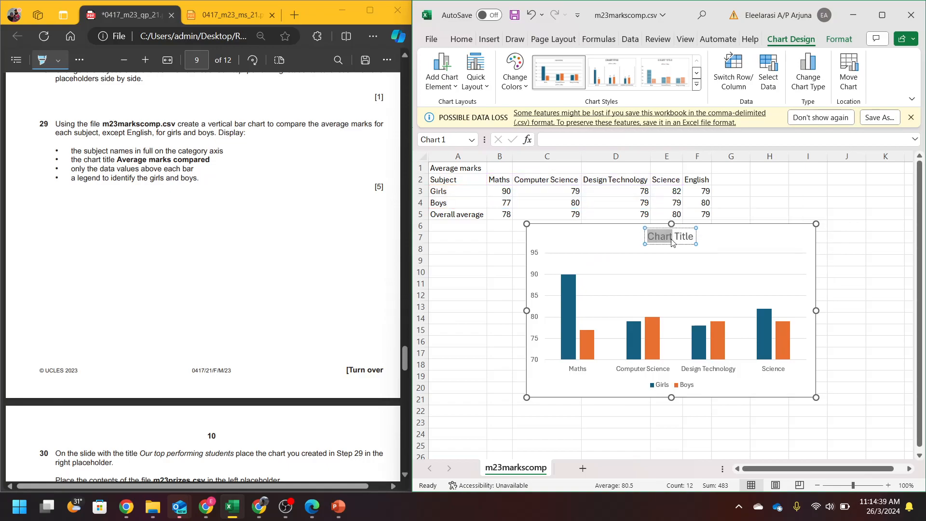
{"action": "type", "text": "Aver"}
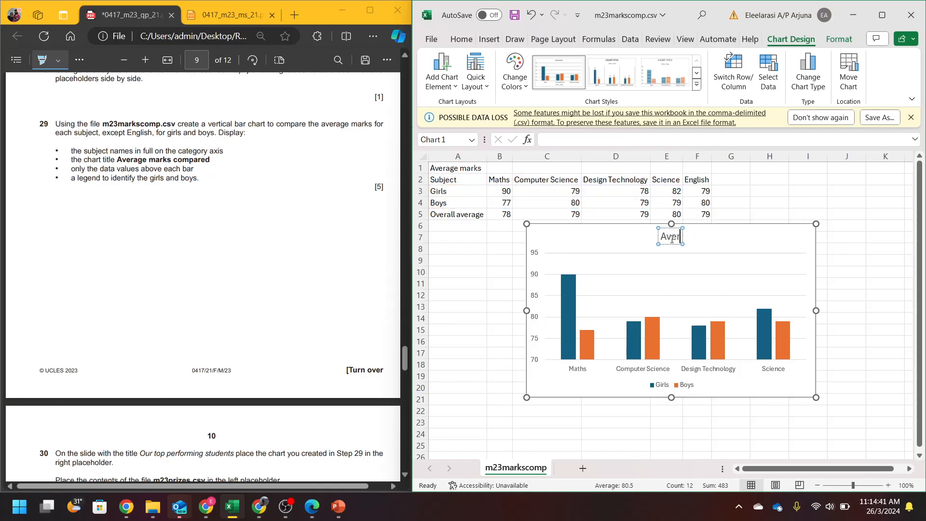
{"action": "type", "text": "age marks"}
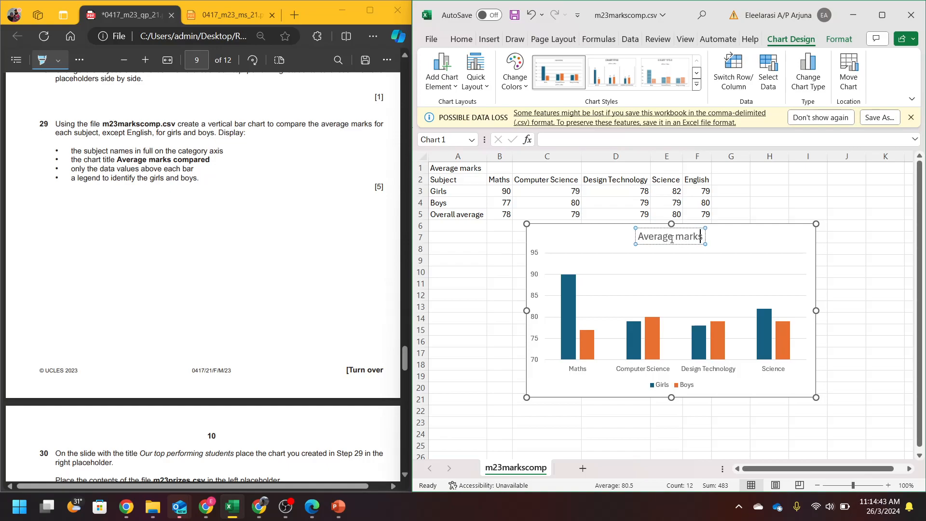
{"action": "type", "text": " compared"}
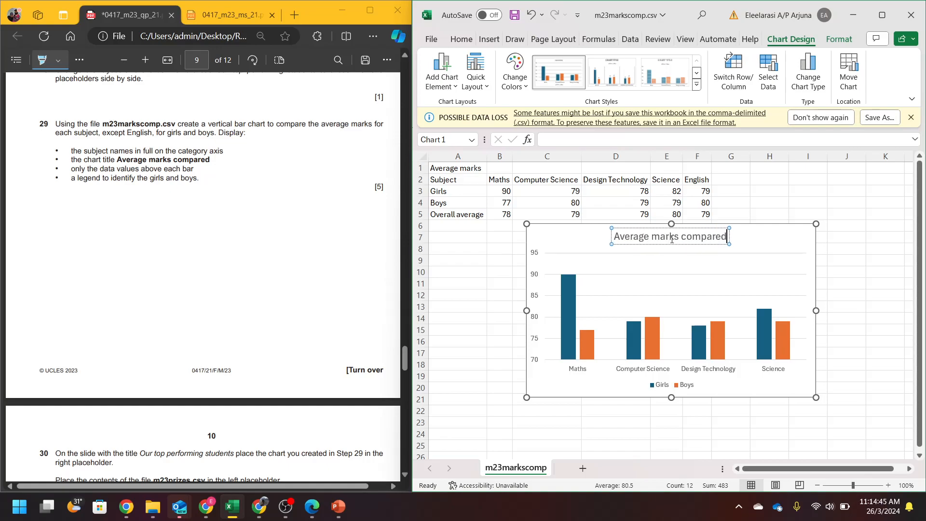
{"action": "left_click", "coordinate": [574, 239]}
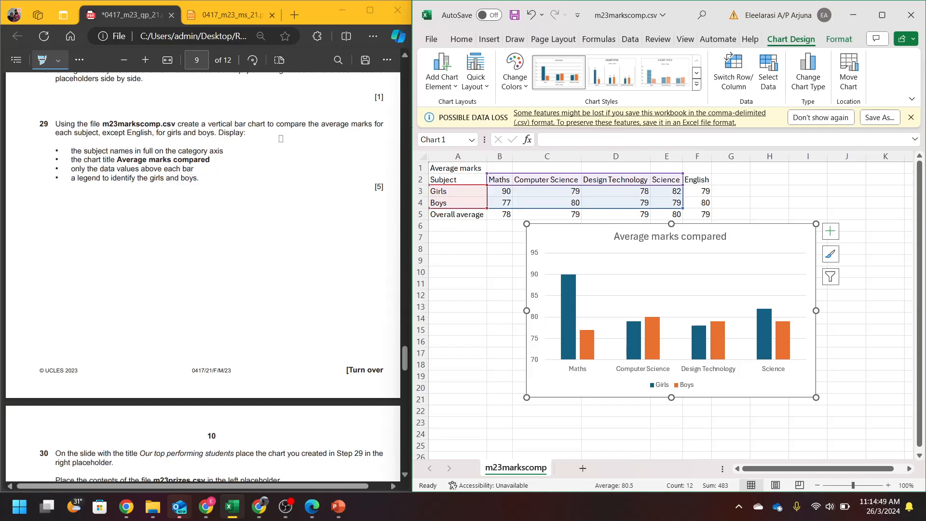
{"action": "left_click", "coordinate": [447, 87]}
- Add Outside End data labels so each bar shows its value above it
{"action": "mouse_move", "coordinate": [476, 164]}
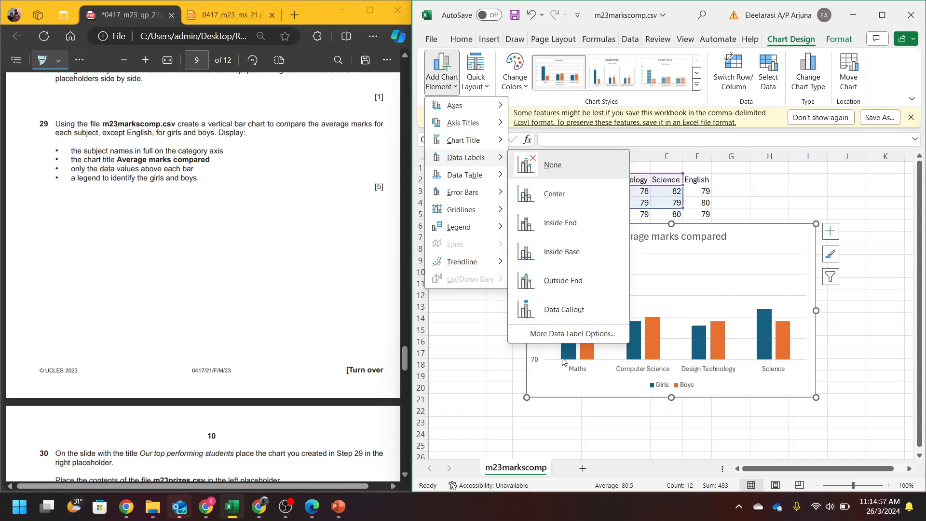
{"action": "left_click", "coordinate": [561, 284]}
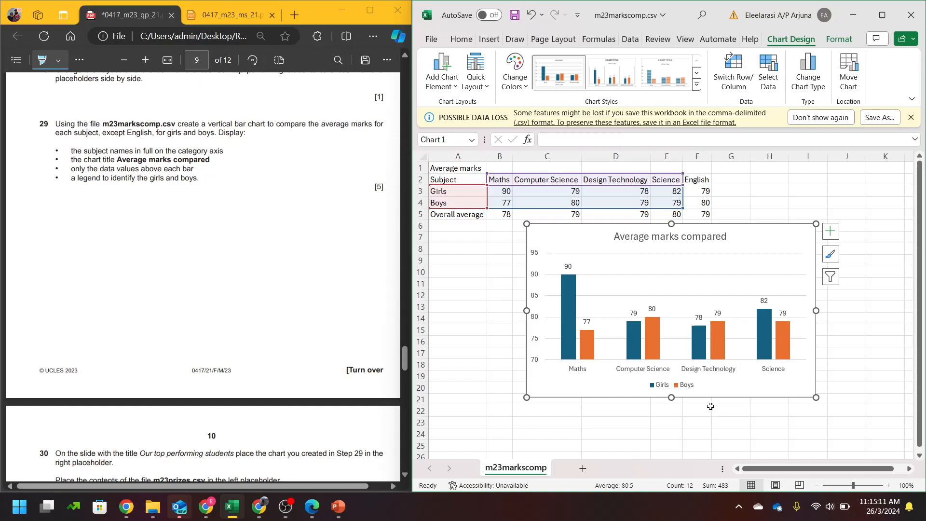
{"action": "scroll", "coordinate": [182, 319], "scroll_direction": "down", "scroll_amount": 7}
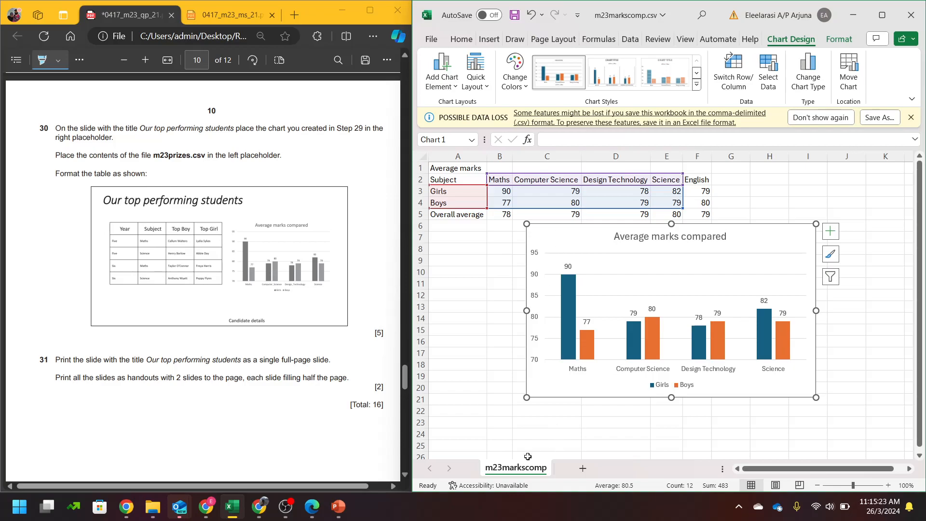
- Paste the chart into the right placeholder of slide 5 in PowerPoint
{"action": "left_click", "coordinate": [339, 502]}
{"action": "left_click", "coordinate": [753, 269]}
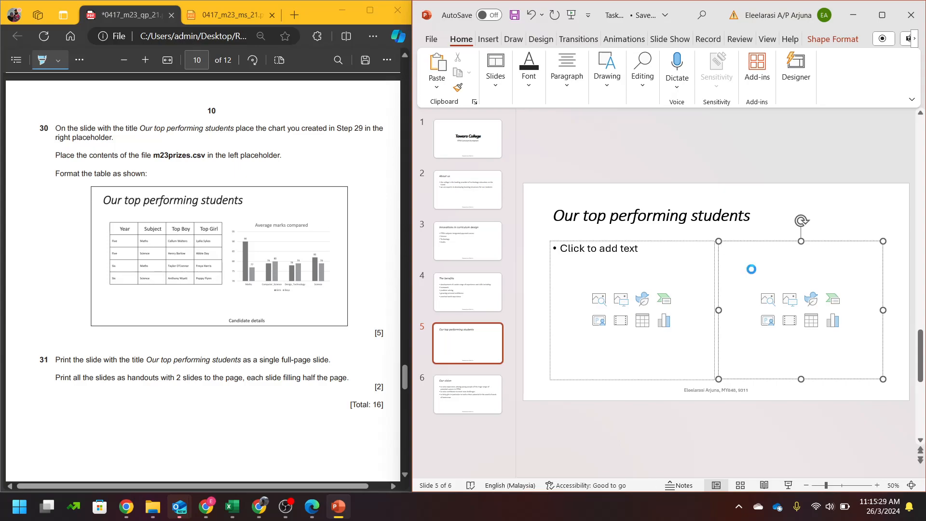
{"action": "key", "text": "ctrl+v"}
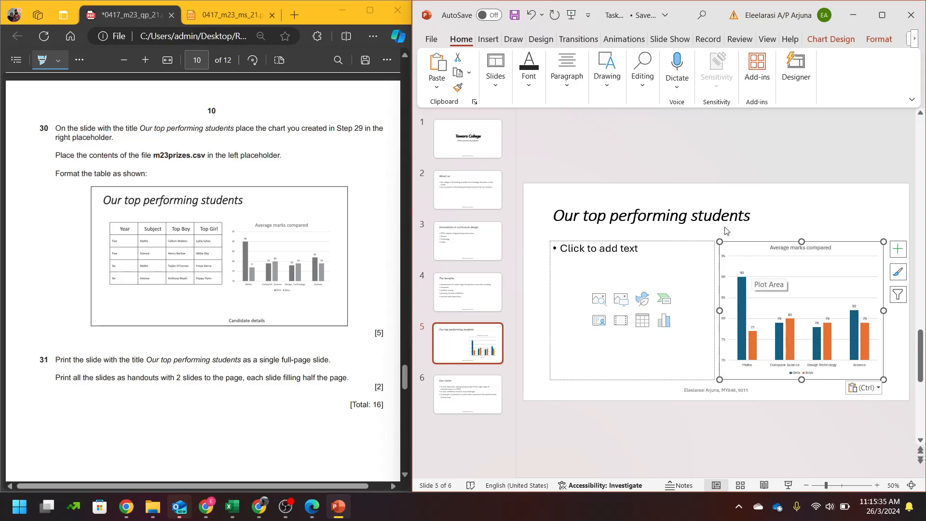
- Highlight question 29's data label and legend requirements and compare against the mark scheme
{"action": "scroll", "coordinate": [166, 196], "scroll_direction": "up", "scroll_amount": 5}
{"action": "scroll", "coordinate": [165, 197], "scroll_direction": "up", "scroll_amount": 2}
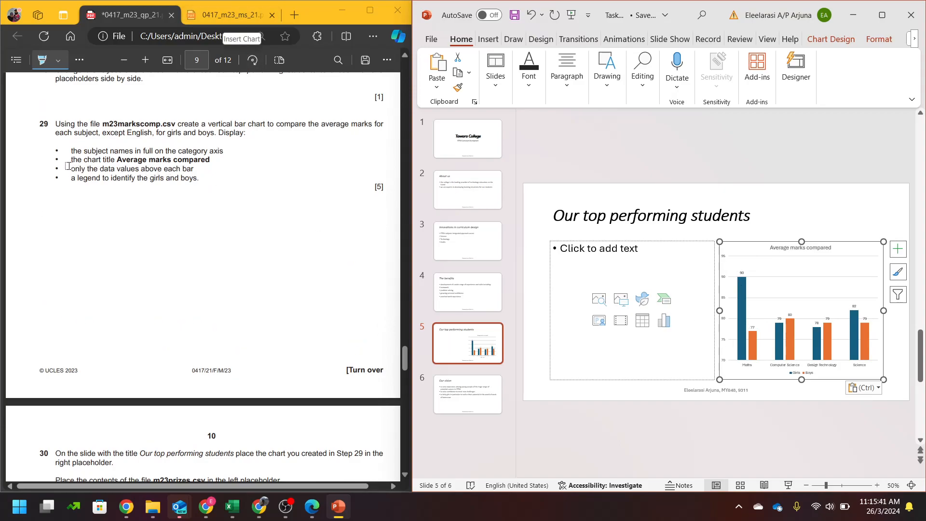
{"action": "left_click_drag", "start_coordinate": [69, 167], "coordinate": [196, 172]}
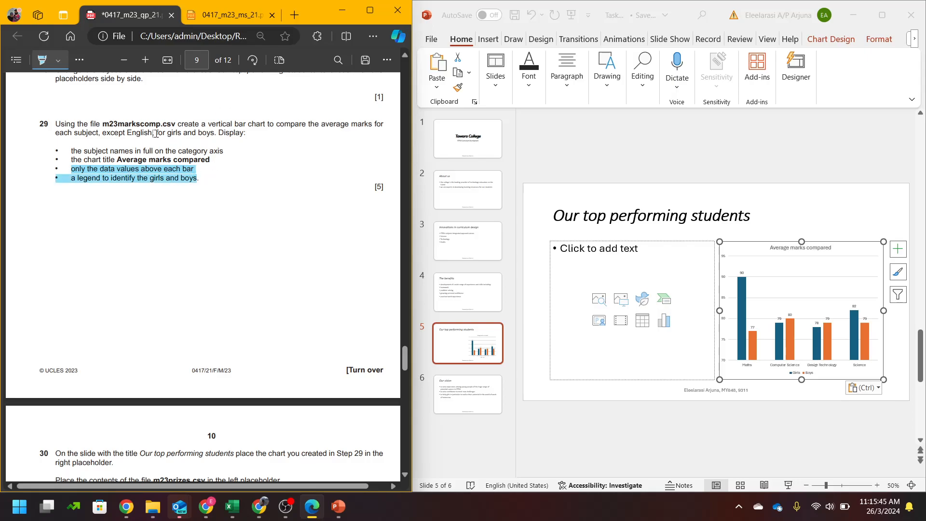
{"action": "left_click", "coordinate": [227, 15]}
{"action": "scroll", "coordinate": [285, 320], "scroll_direction": "down", "scroll_amount": 20}
{"action": "scroll", "coordinate": [283, 320], "scroll_direction": "down", "scroll_amount": 5}
{"action": "scroll", "coordinate": [284, 320], "scroll_direction": "up", "scroll_amount": 5}
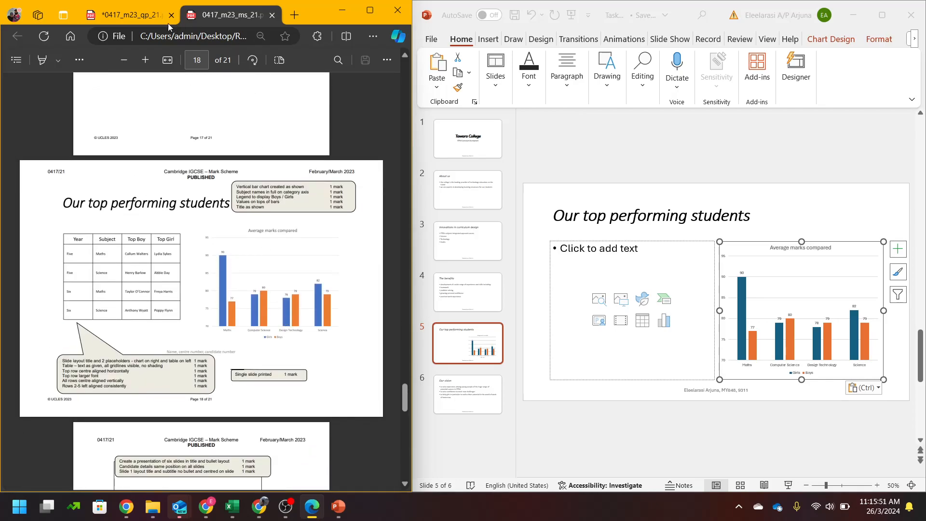
{"action": "left_click", "coordinate": [127, 15]}
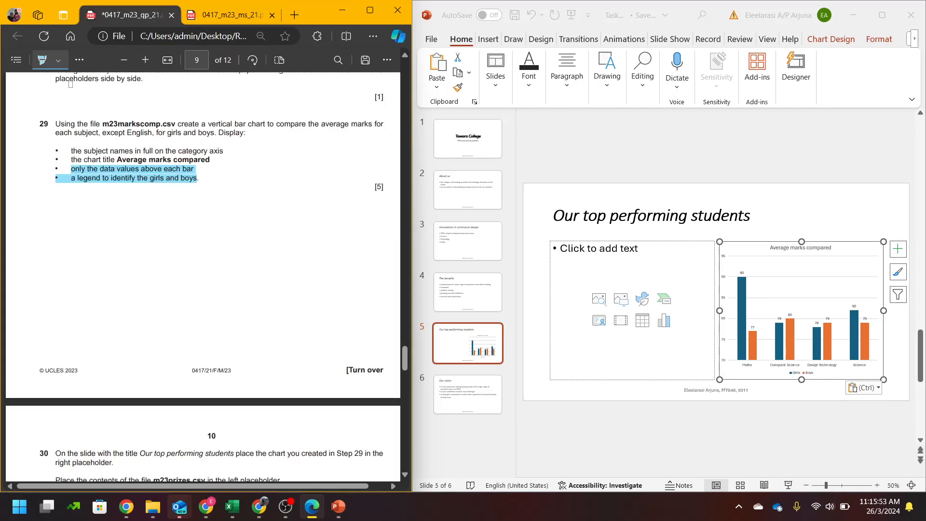
- Erase the highlights on question 29 and open the 2023_FM_21 task files folder
{"action": "left_click", "coordinate": [79, 60]}
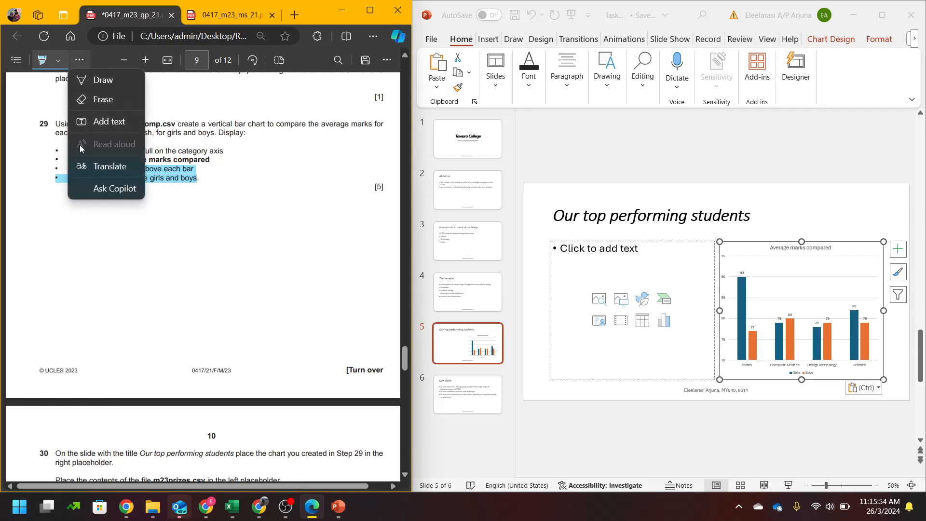
{"action": "left_click", "coordinate": [102, 99]}
{"action": "left_click", "coordinate": [104, 179]}
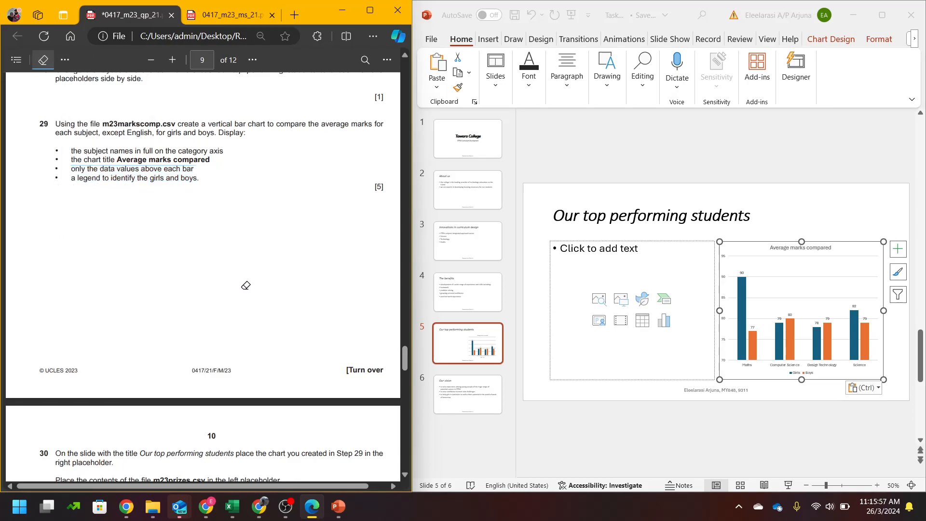
{"action": "scroll", "coordinate": [244, 277], "scroll_direction": "down", "scroll_amount": 5}
{"action": "scroll", "coordinate": [246, 291], "scroll_direction": "up", "scroll_amount": 5}
{"action": "scroll", "coordinate": [247, 293], "scroll_direction": "down", "scroll_amount": 8}
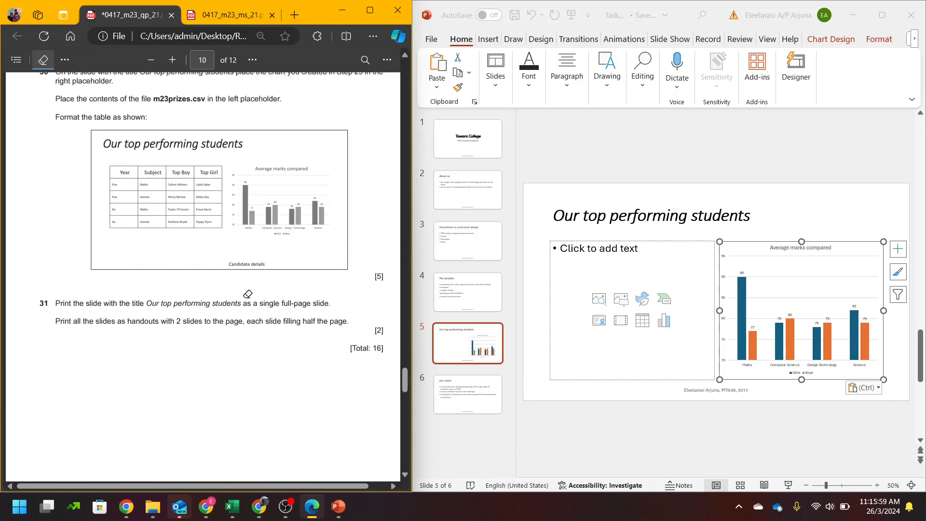
{"action": "scroll", "coordinate": [247, 294], "scroll_direction": "down", "scroll_amount": 1}
{"action": "scroll", "coordinate": [247, 293], "scroll_direction": "up", "scroll_amount": 3}
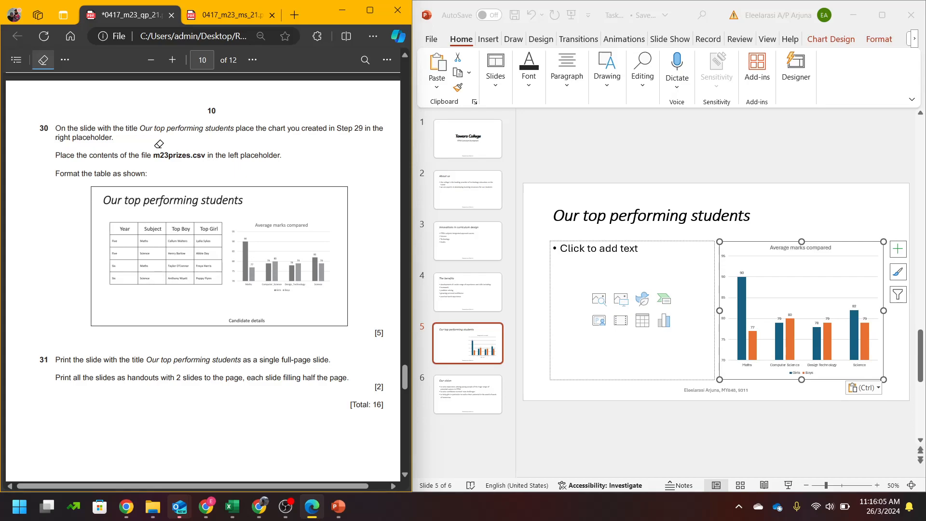
{"action": "left_click", "coordinate": [152, 506]}
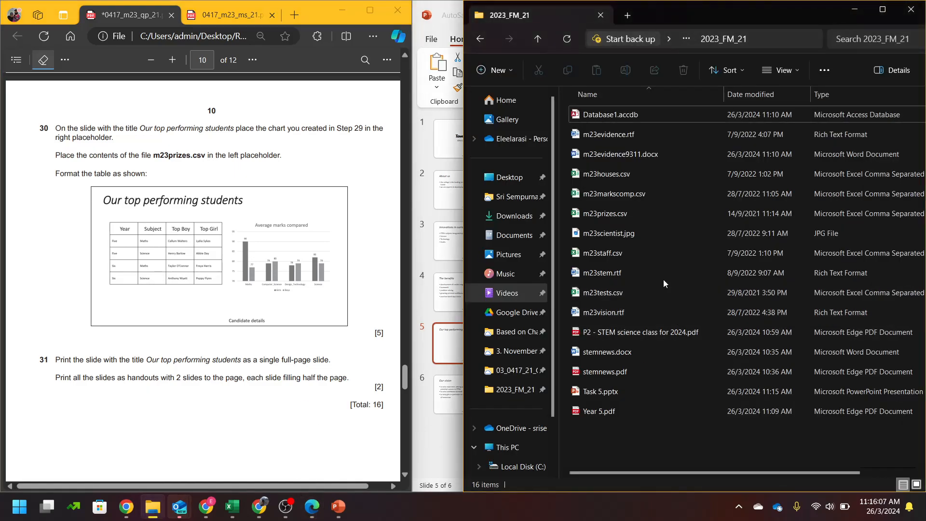
- Open m23prizes.csv and auto-fit all its columns to their contents
{"action": "double_click", "coordinate": [636, 220]}
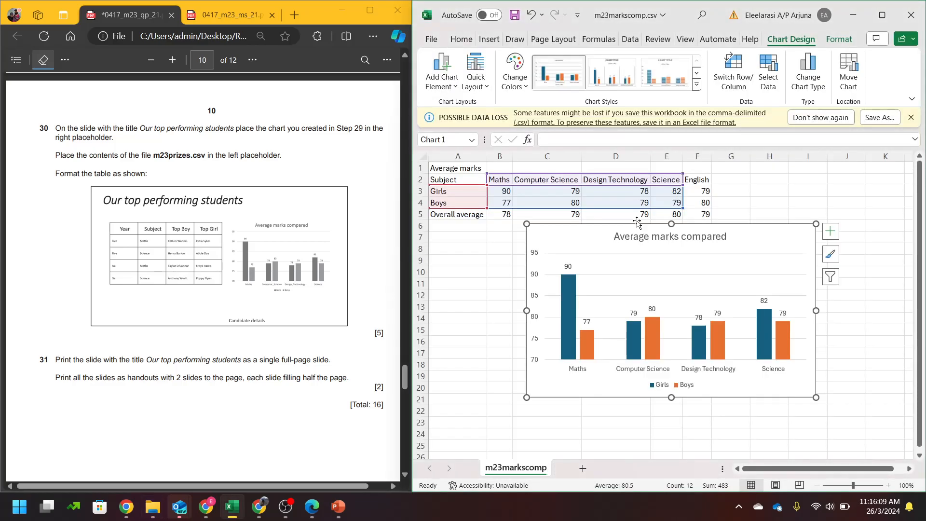
{"action": "left_click", "coordinate": [797, 192]}
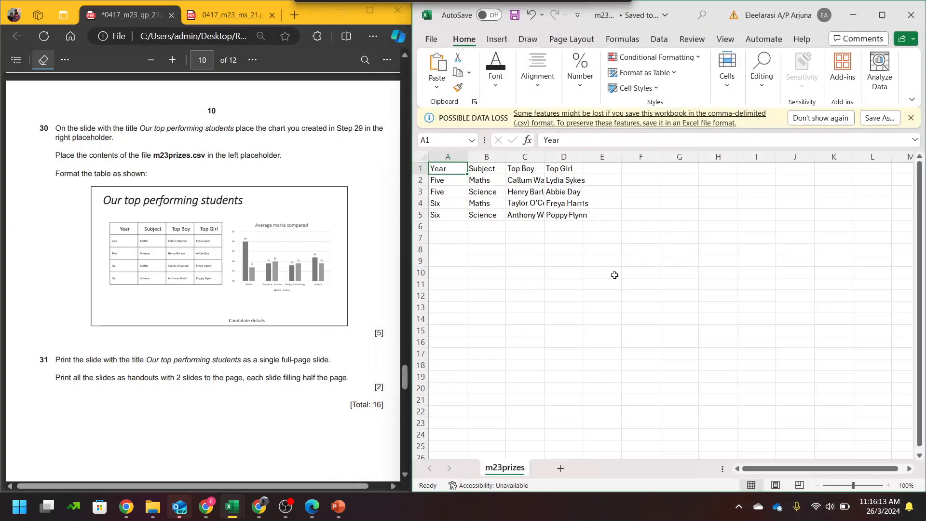
{"action": "left_click", "coordinate": [423, 157]}
{"action": "double_click", "coordinate": [454, 158]}
{"action": "left_click", "coordinate": [494, 262]}
- Copy the prizes table A1:D5 and minimize both Excel workbooks
{"action": "left_click_drag", "start_coordinate": [437, 168], "coordinate": [580, 215]}
{"action": "key", "text": "ctrl+c"}
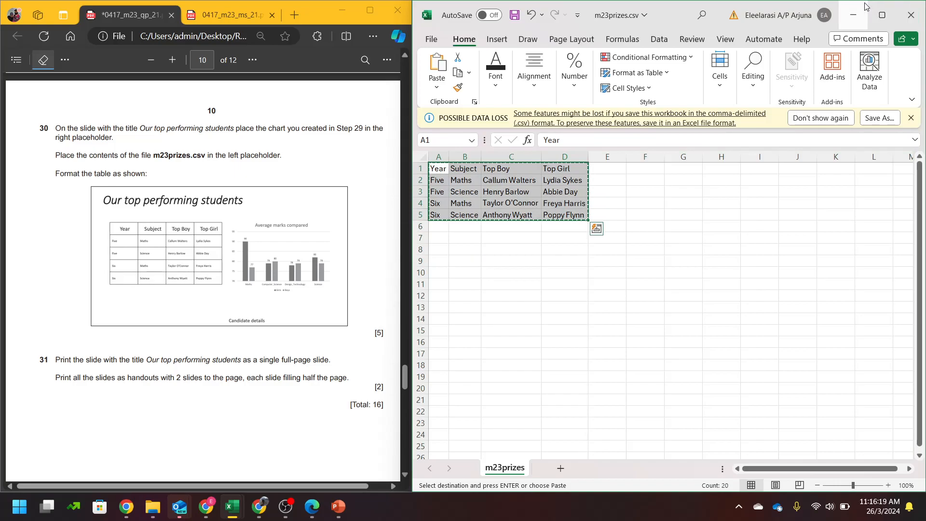
{"action": "left_click", "coordinate": [856, 14]}
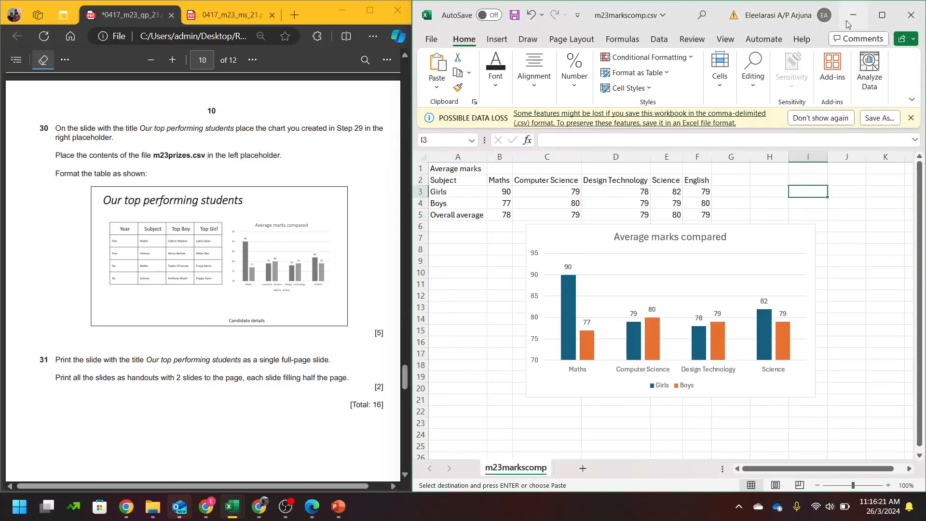
{"action": "left_click", "coordinate": [850, 18]}
- Paste the prizes table into slide 5's left placeholder and enlarge it
{"action": "left_click", "coordinate": [421, 313]}
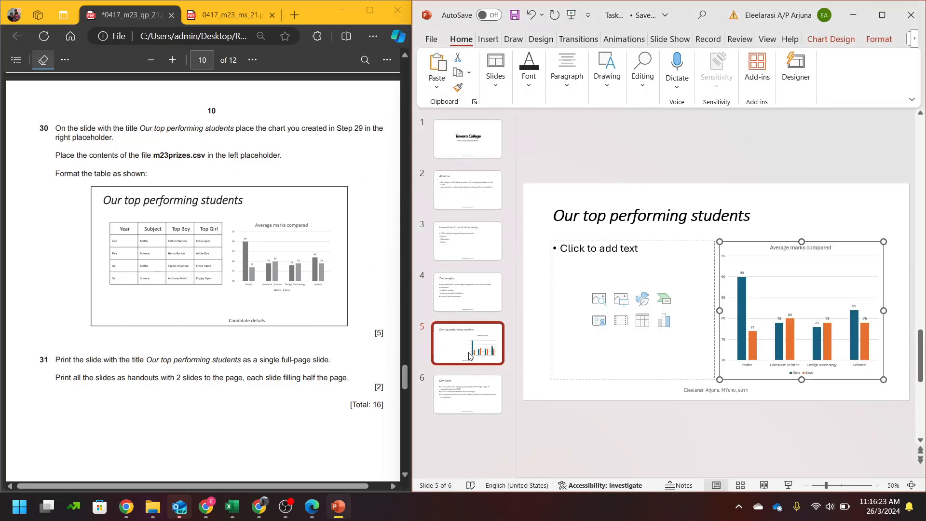
{"action": "left_click", "coordinate": [587, 275]}
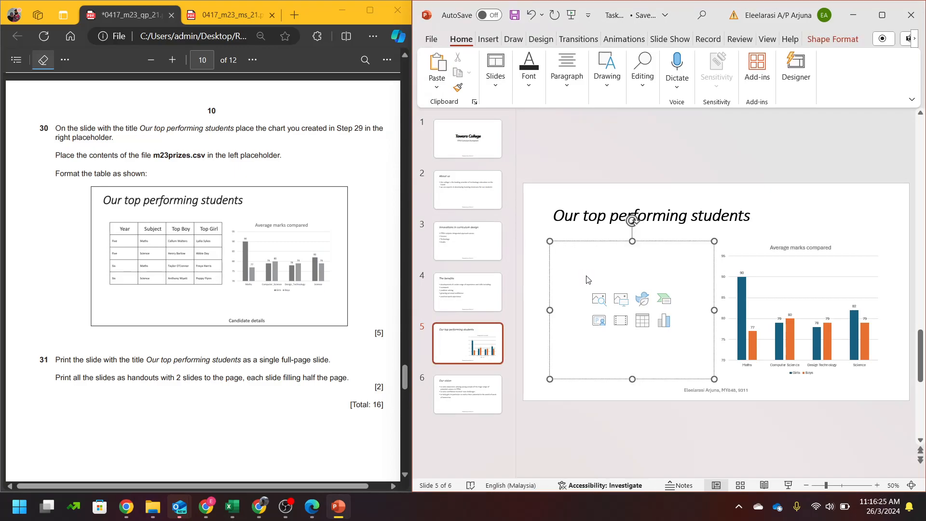
{"action": "key", "text": "ctrl+v"}
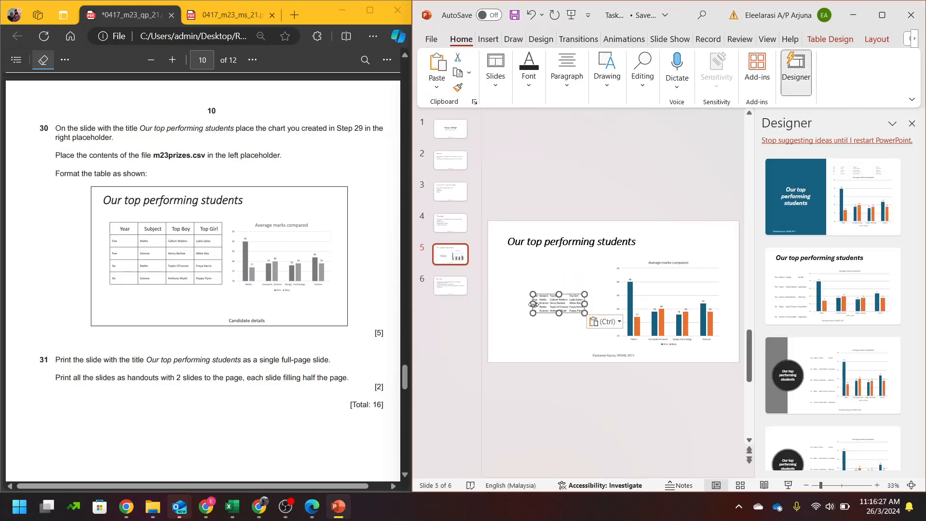
{"action": "left_click_drag", "start_coordinate": [533, 294], "coordinate": [516, 265]}
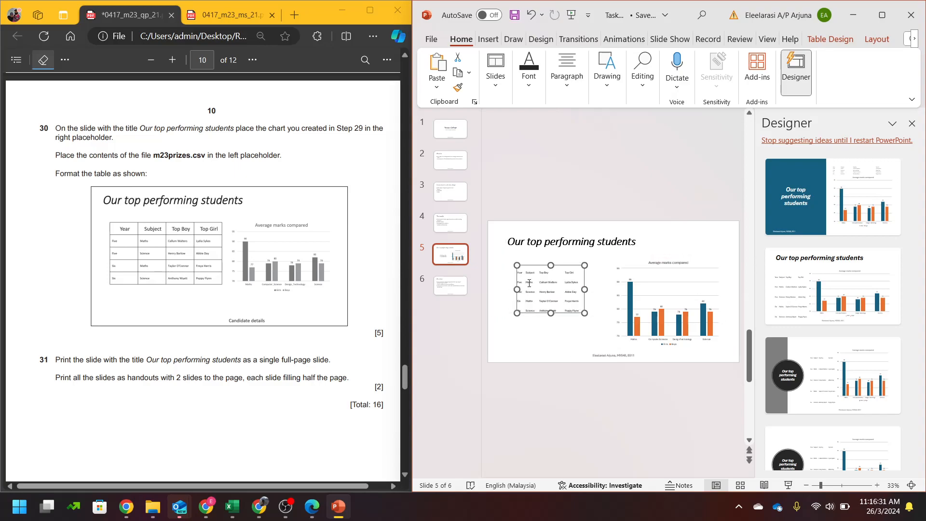
- Enlarge the table further and apply the Table Grid style for borders on every cell
{"action": "left_click", "coordinate": [830, 38]}
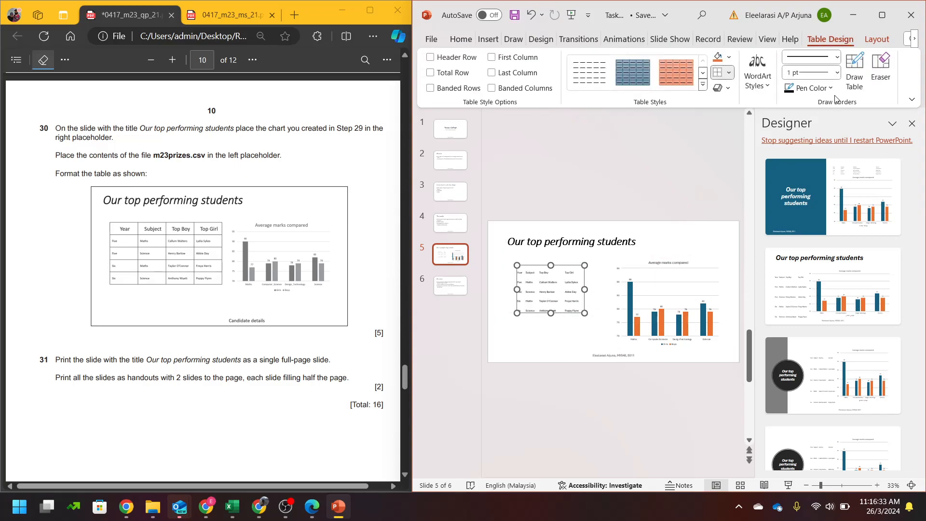
{"action": "left_click", "coordinate": [911, 123]}
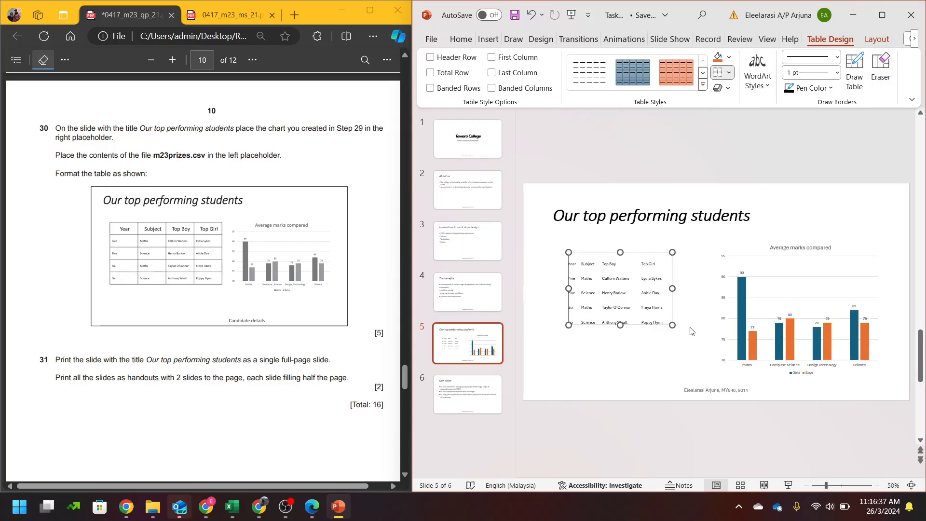
{"action": "left_click_drag", "start_coordinate": [672, 325], "coordinate": [693, 346]}
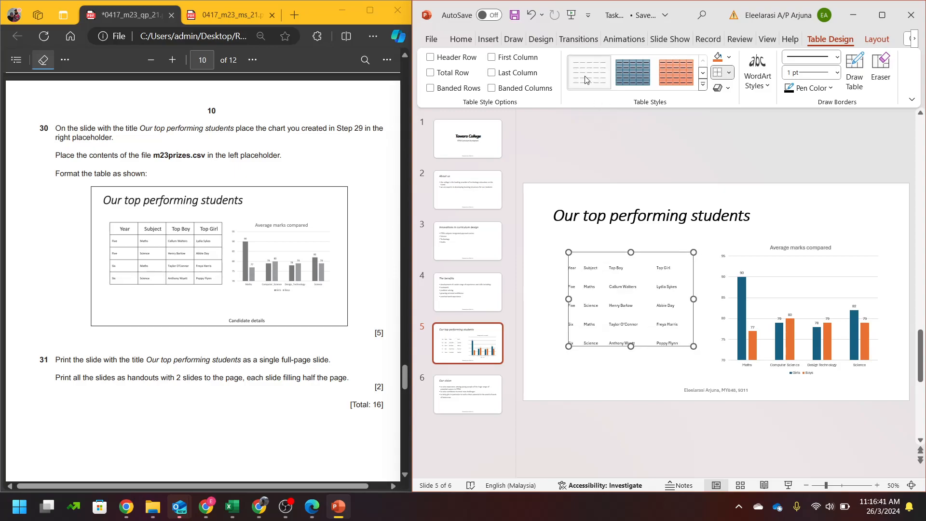
{"action": "left_click", "coordinate": [702, 86]}
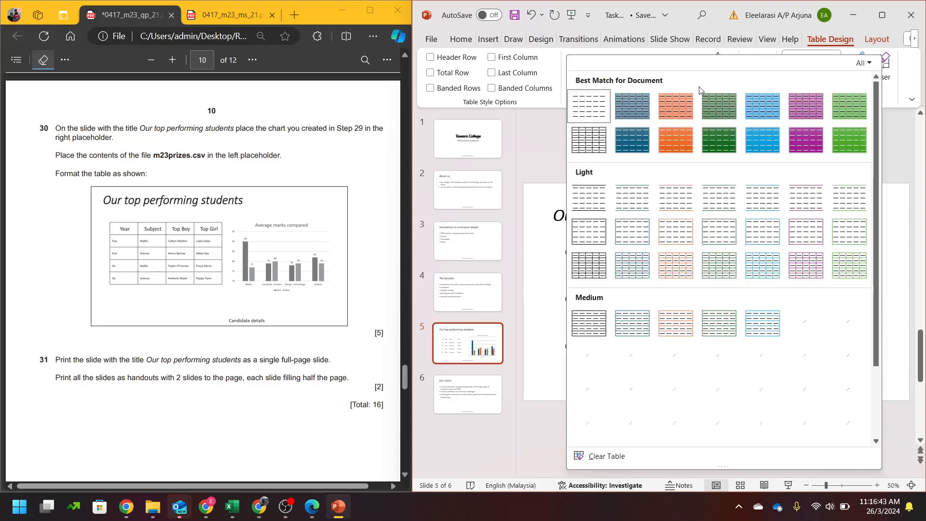
{"action": "left_click", "coordinate": [597, 146]}
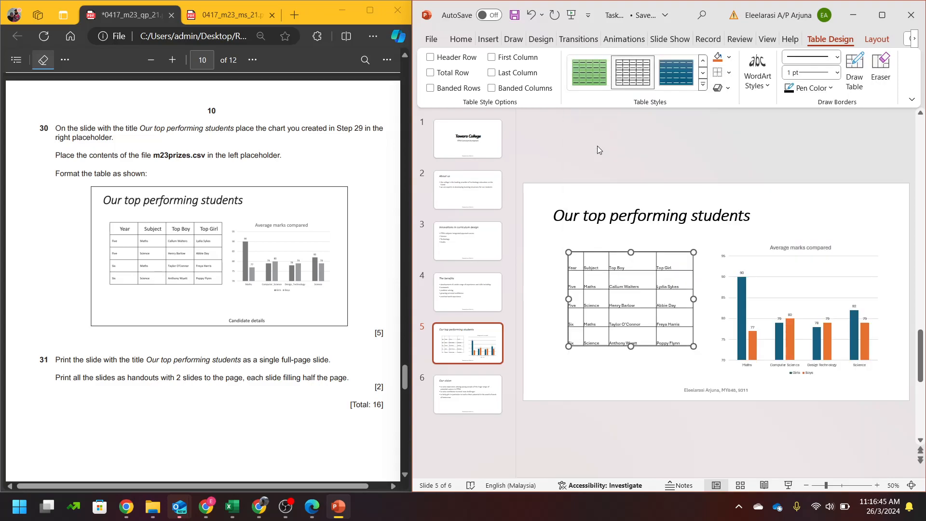